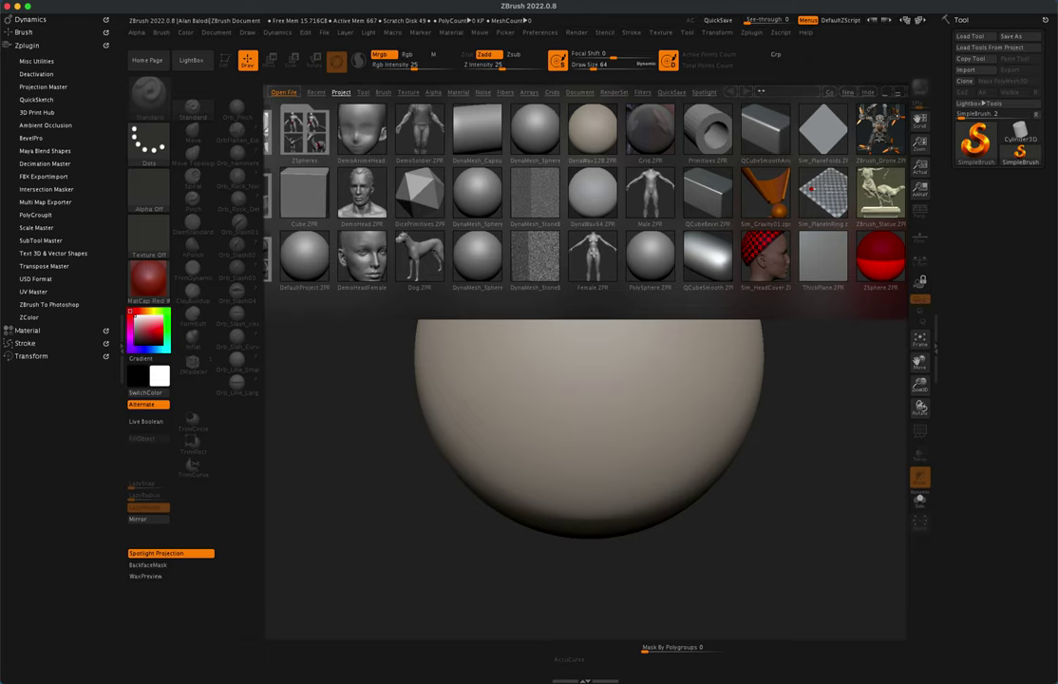
Load the Female.ZPR project from the LightBox project library
double_click(596, 247)
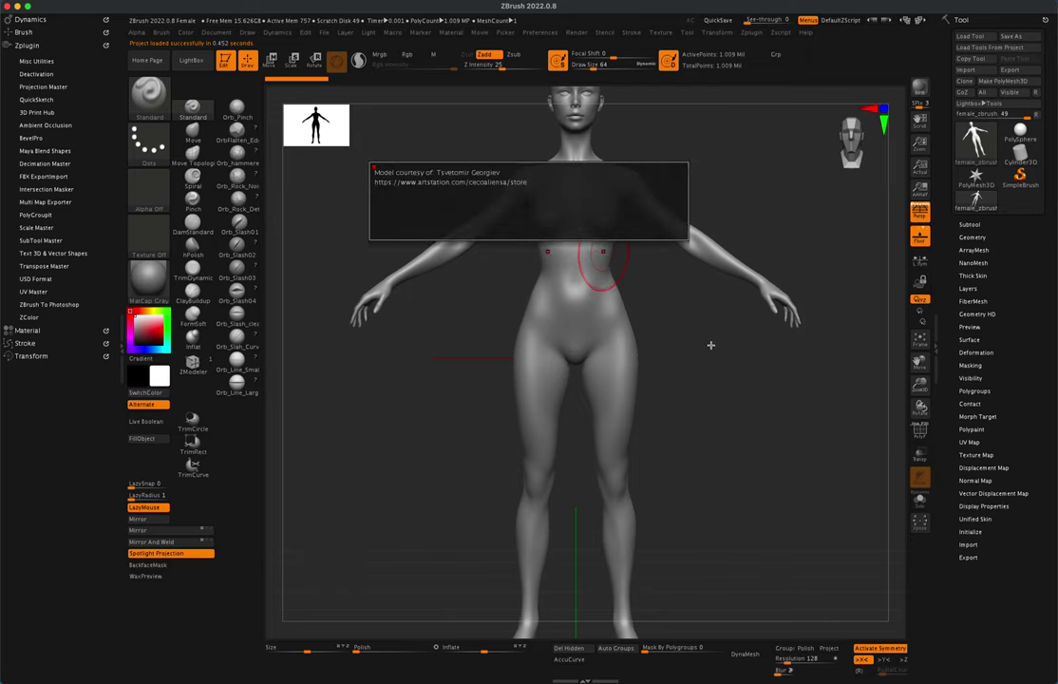
left_click_drag(711, 349, 788, 286)
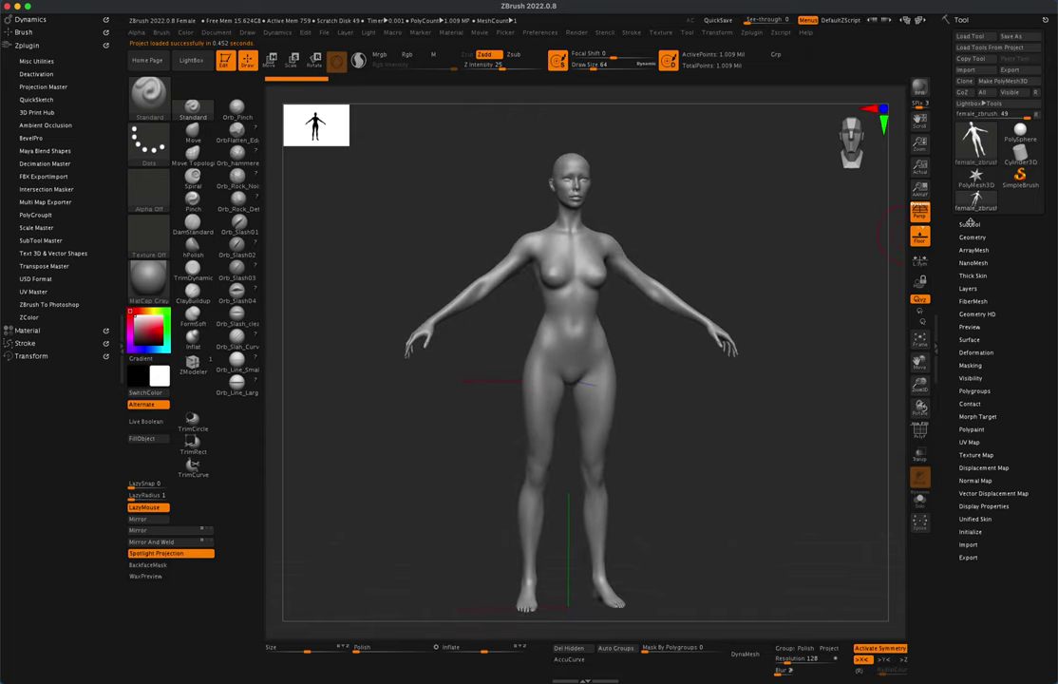
Delete the lower subdivision levels of the female figure, keeping only the highest-resolution mesh
left_click(970, 223)
scroll(991, 422, "down", 5)
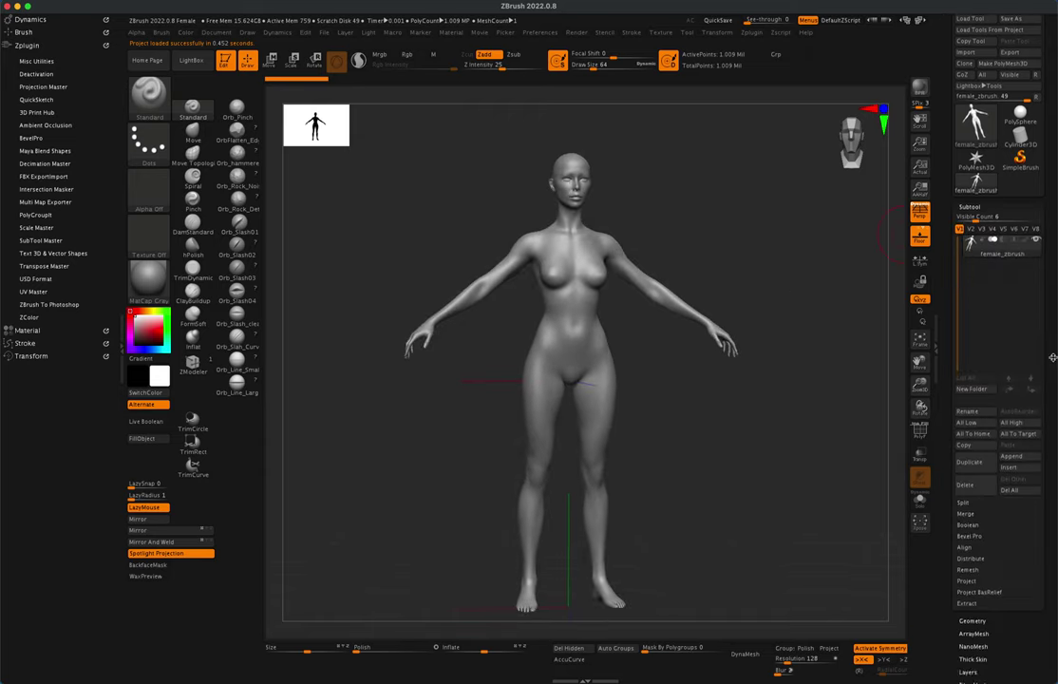
left_click(978, 454)
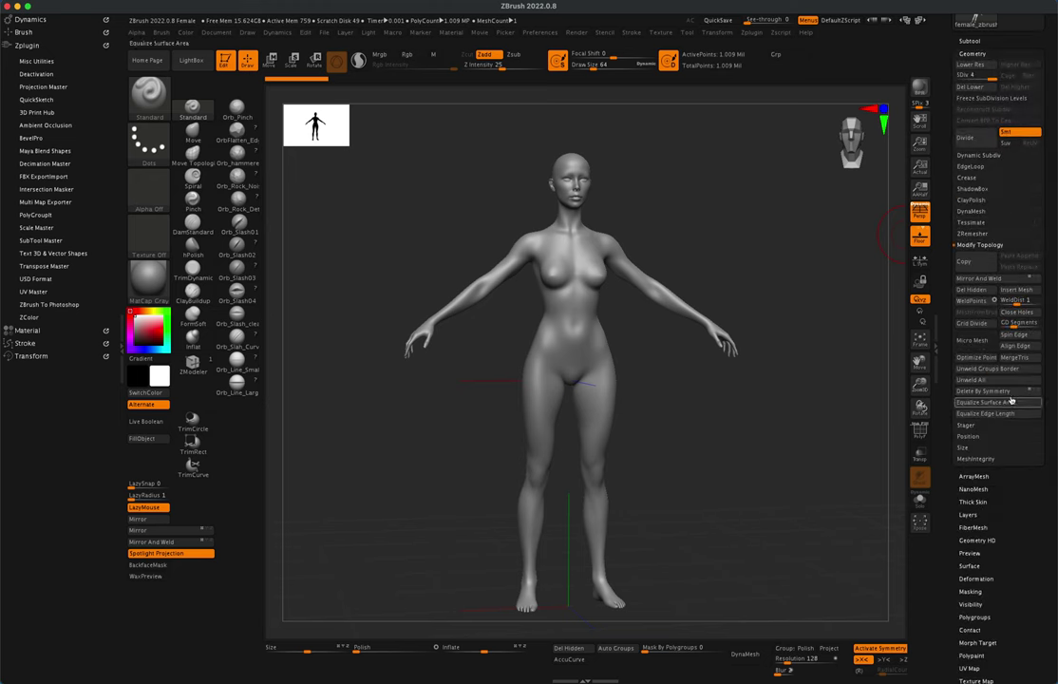
scroll(997, 133, "up", 2)
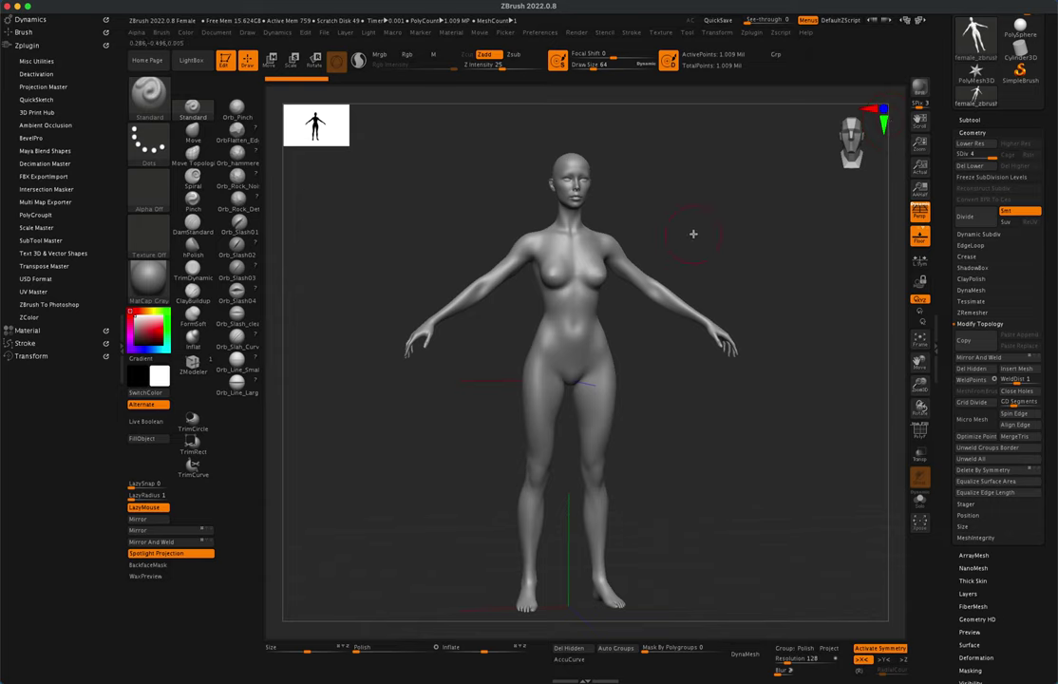
mouse_move(693, 234)
left_mouse_down()
mouse_move(678, 236)
mouse_move(754, 238)
mouse_move(686, 226)
mouse_move(675, 235)
mouse_move(724, 229)
mouse_move(695, 217)
left_mouse_up()
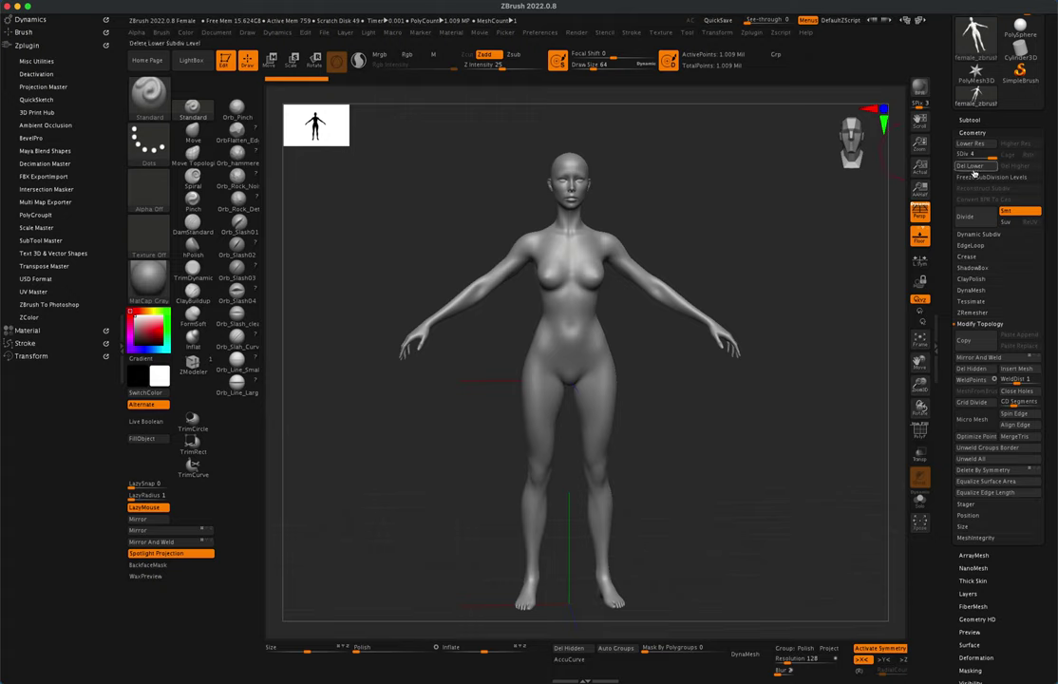
left_click(970, 168)
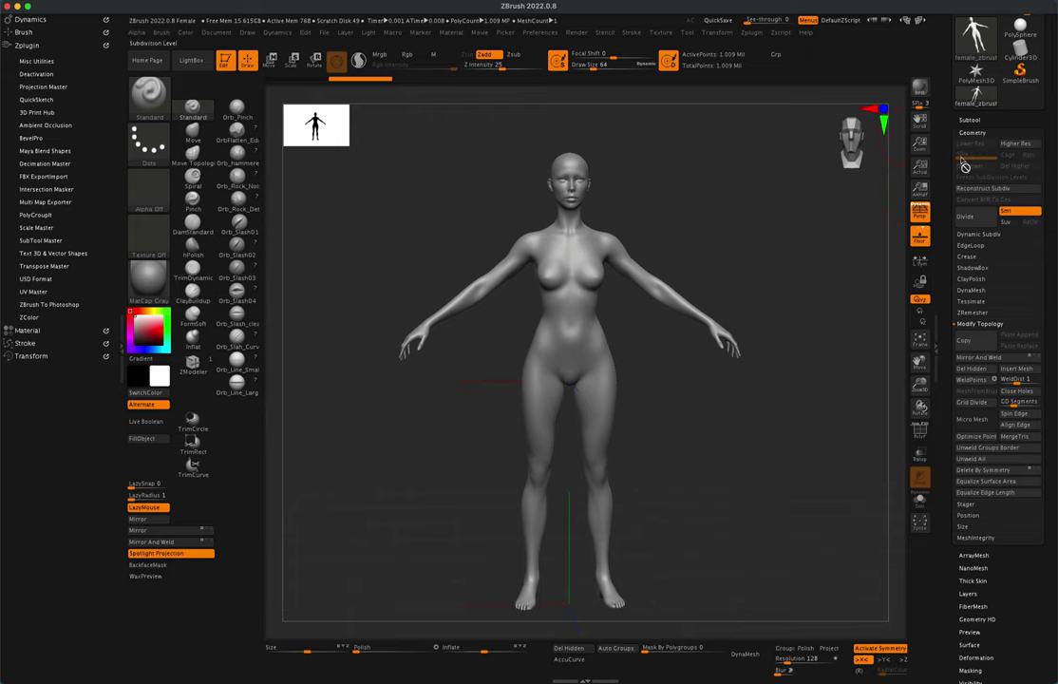
Turn X symmetry off and back on
left_click_drag(794, 216, 712, 441)
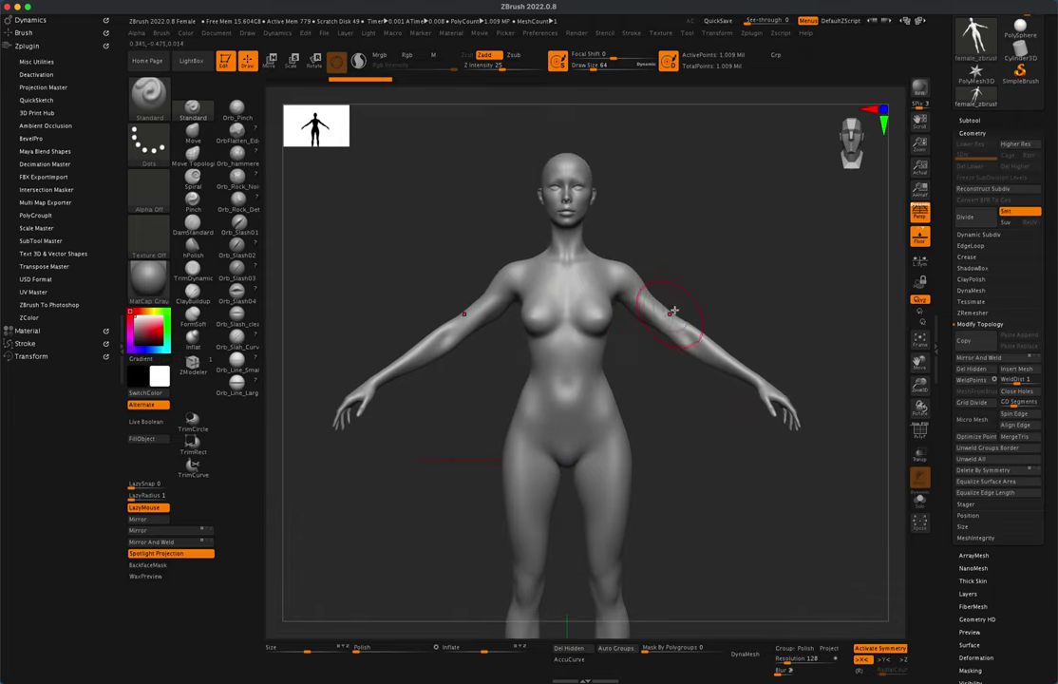
key("x")
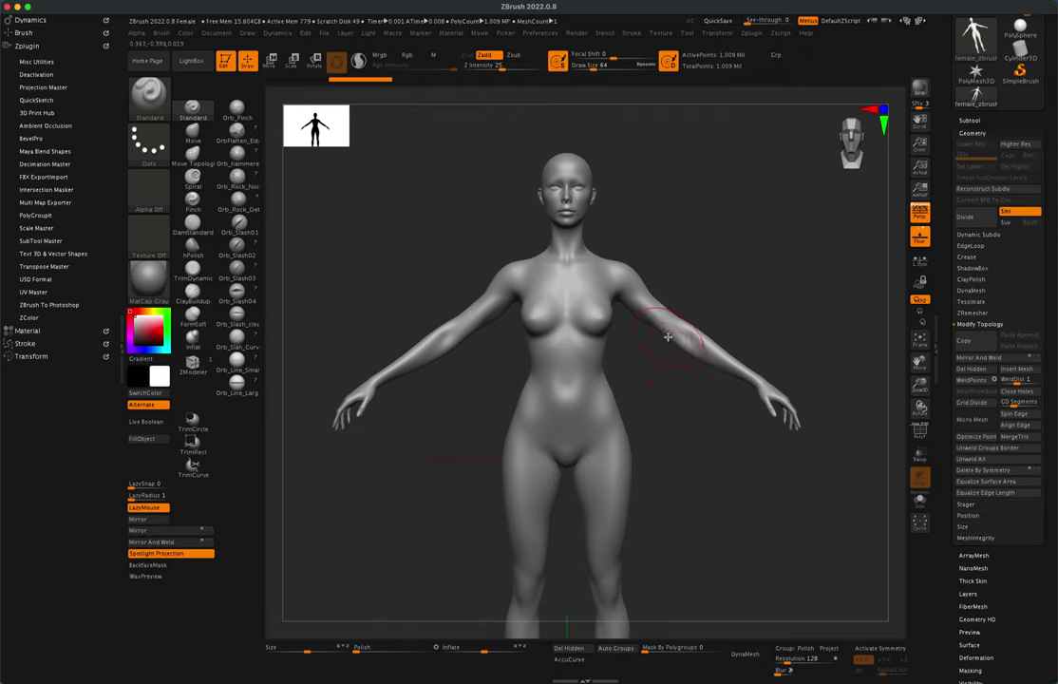
key("x")
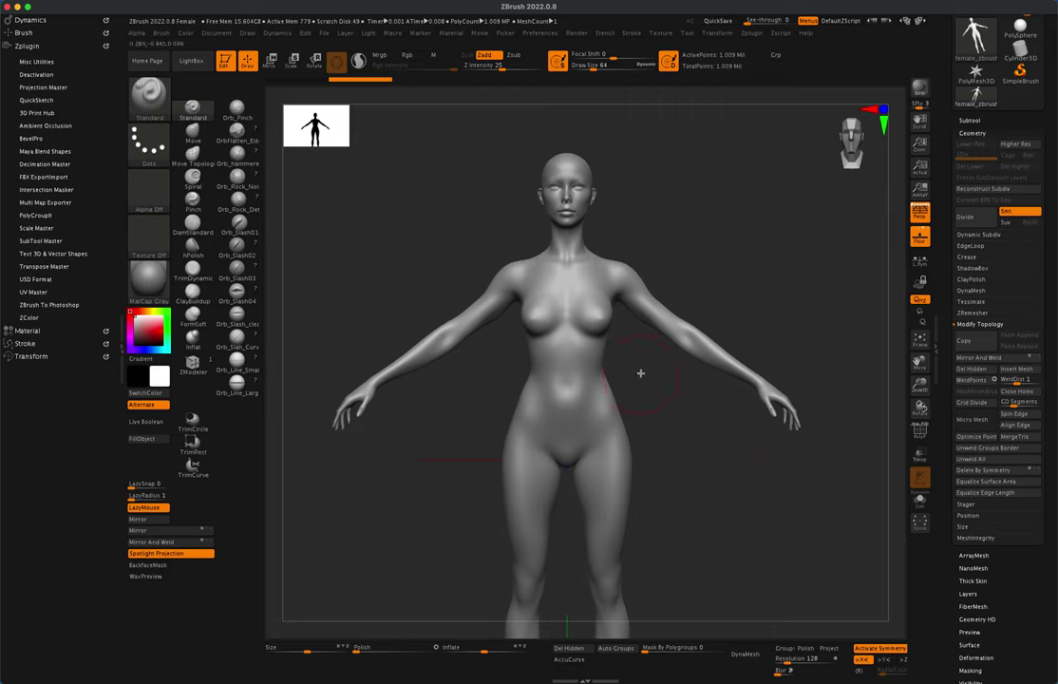
Set the draw size to about 20 and mask both sides of the torso's front from chest to hips, leaving the centre strip unmasked
key("s")
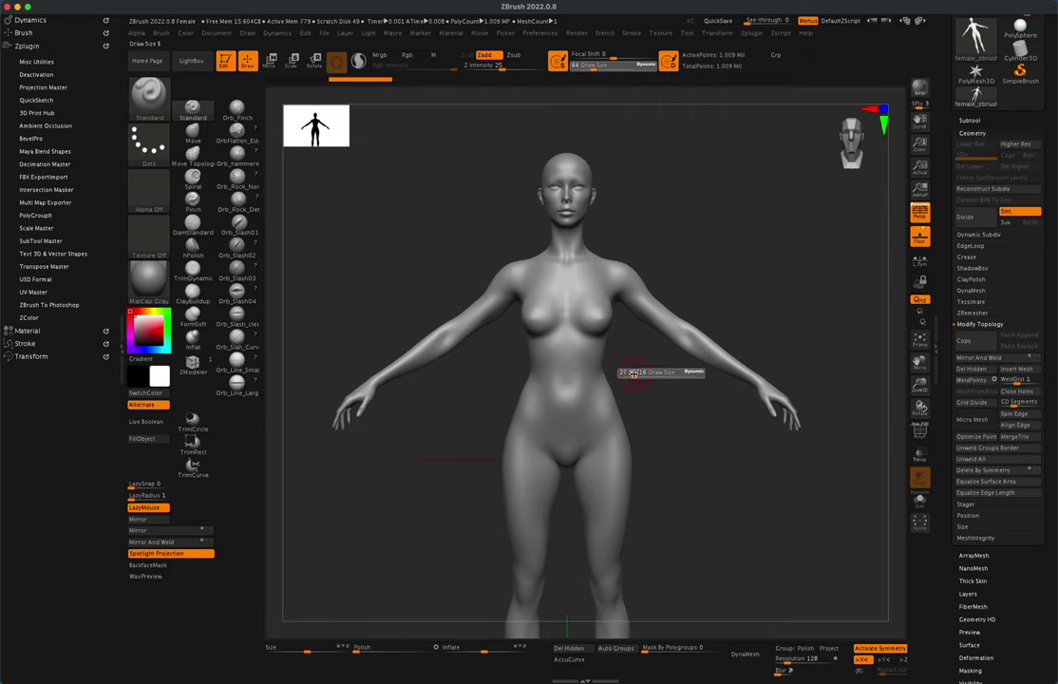
left_click_drag(634, 374, 631, 374)
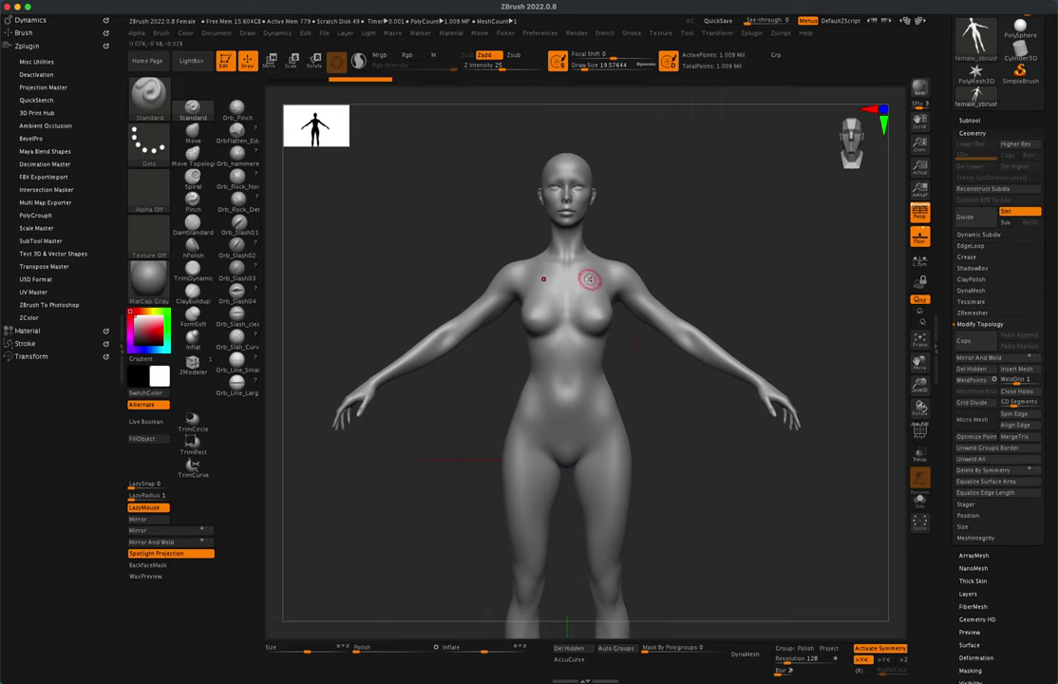
key("ctrl")
left_click_drag(586, 362, 588, 279, "ctrl")
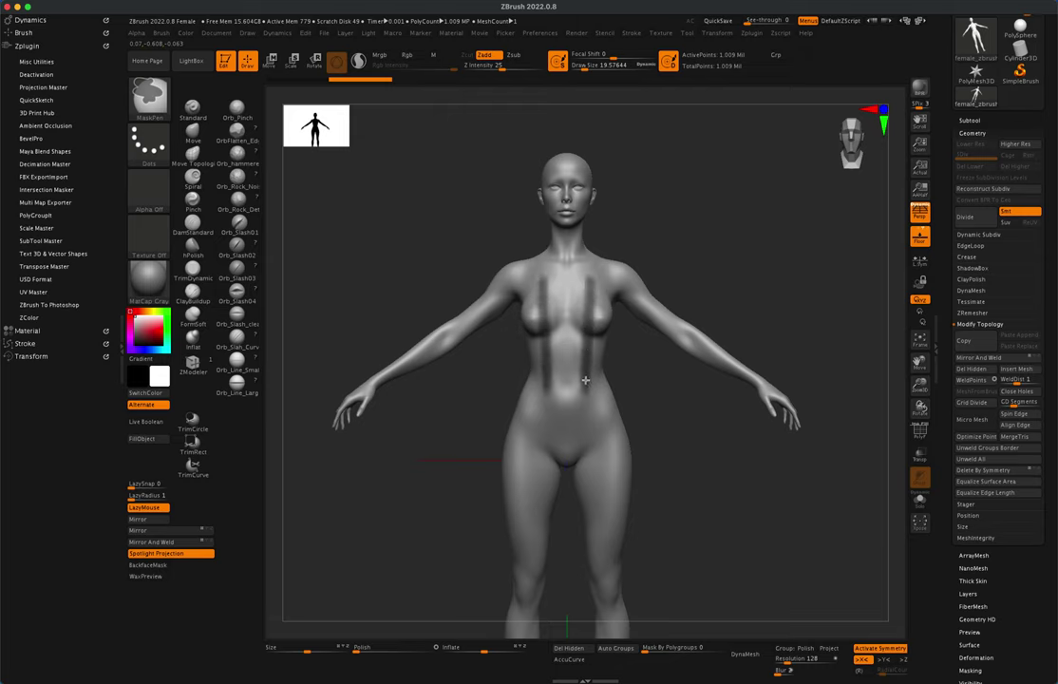
mouse_move(587, 401)
left_mouse_down("ctrl")
mouse_move(598, 306)
mouse_move(599, 384)
mouse_move(458, 414)
mouse_move(631, 403)
mouse_move(624, 409)
left_mouse_up("ctrl")
left_click_drag(655, 352, 745, 305)
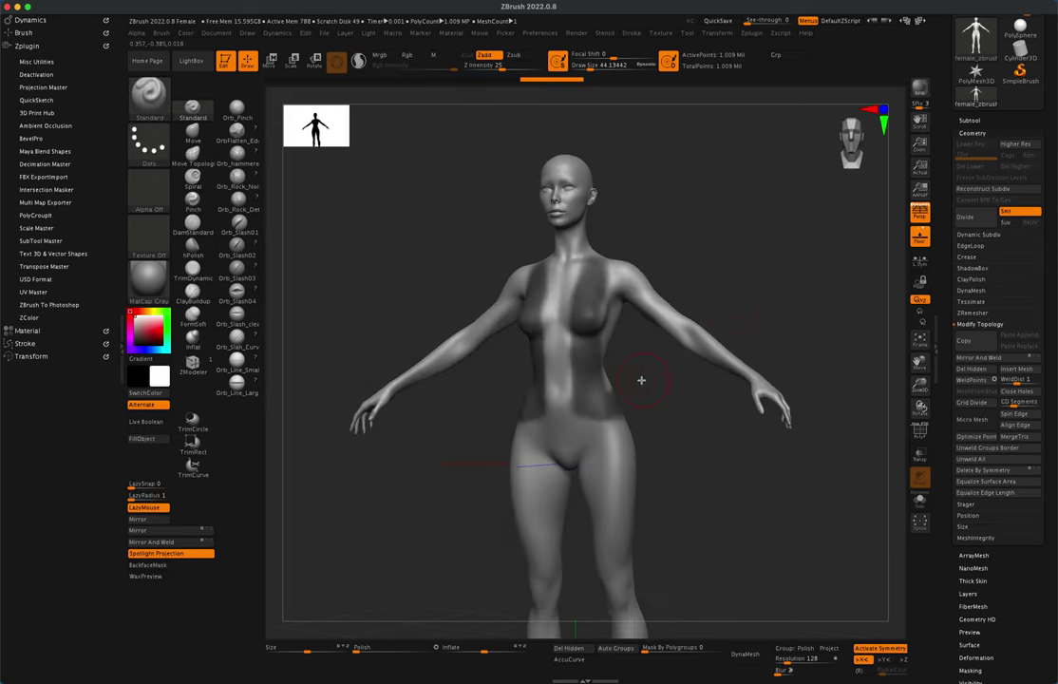
Extend the mask around the sides of the torso and across the lower back at the waist
key("ctrl")
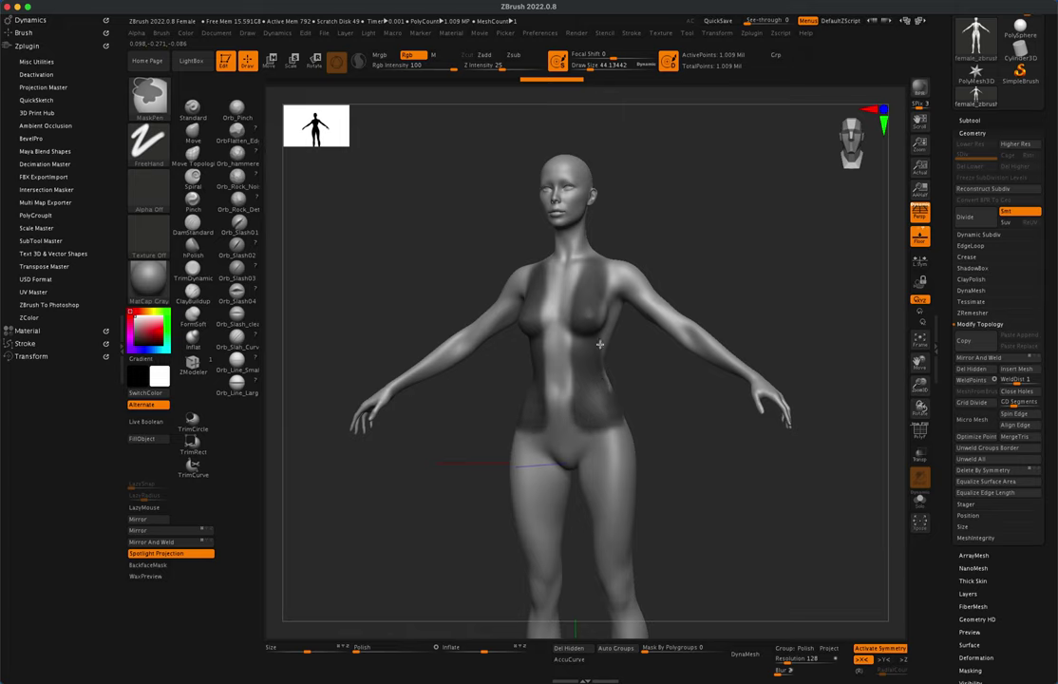
left_click_drag(642, 440, 610, 440)
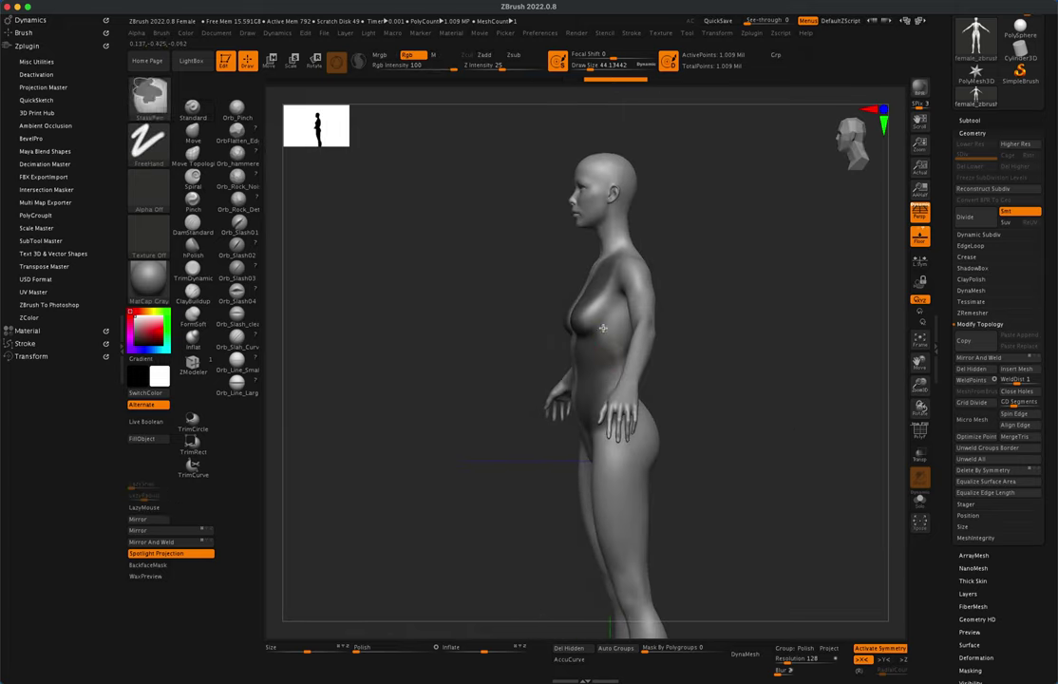
left_click_drag(587, 305, 608, 323)
left_click_drag(607, 393, 609, 368, "ctrl")
left_click_drag(711, 300, 652, 298)
left_click_drag(634, 394, 676, 387, "ctrl")
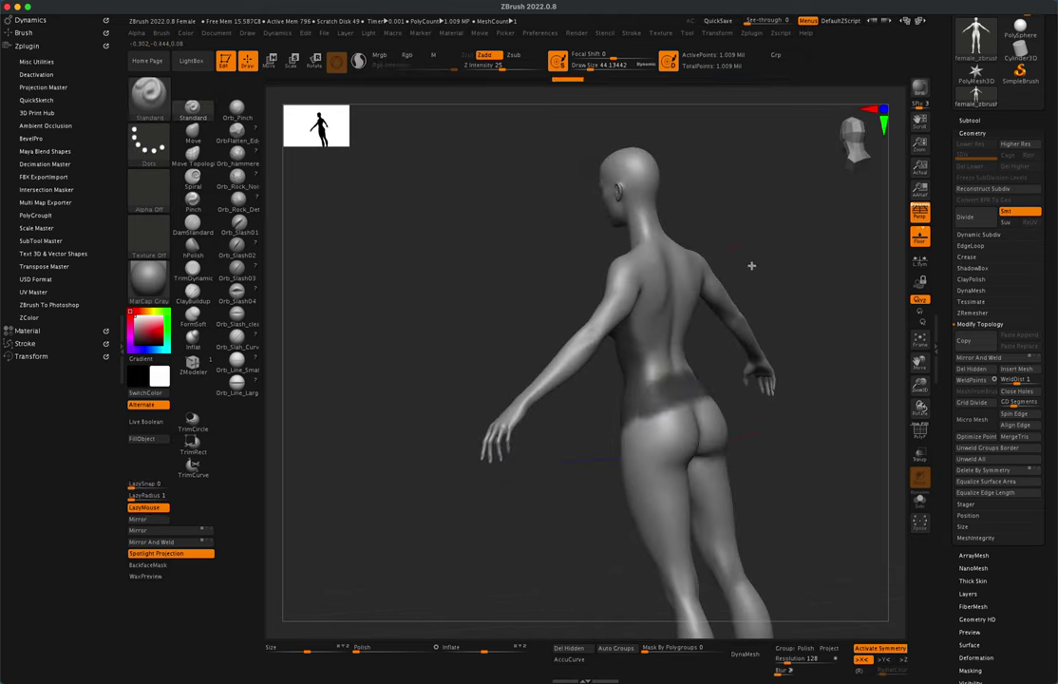
Mask the rest of the back up to the shoulders and the backs of both arms
left_click_drag(751, 265, 685, 453)
mouse_move(640, 412)
left_mouse_down("ctrl")
mouse_move(594, 313)
mouse_move(673, 337)
mouse_move(646, 307)
mouse_move(683, 252)
mouse_move(638, 283)
mouse_move(646, 261)
left_mouse_up("ctrl")
left_click_drag(538, 387, 518, 398, "ctrl")
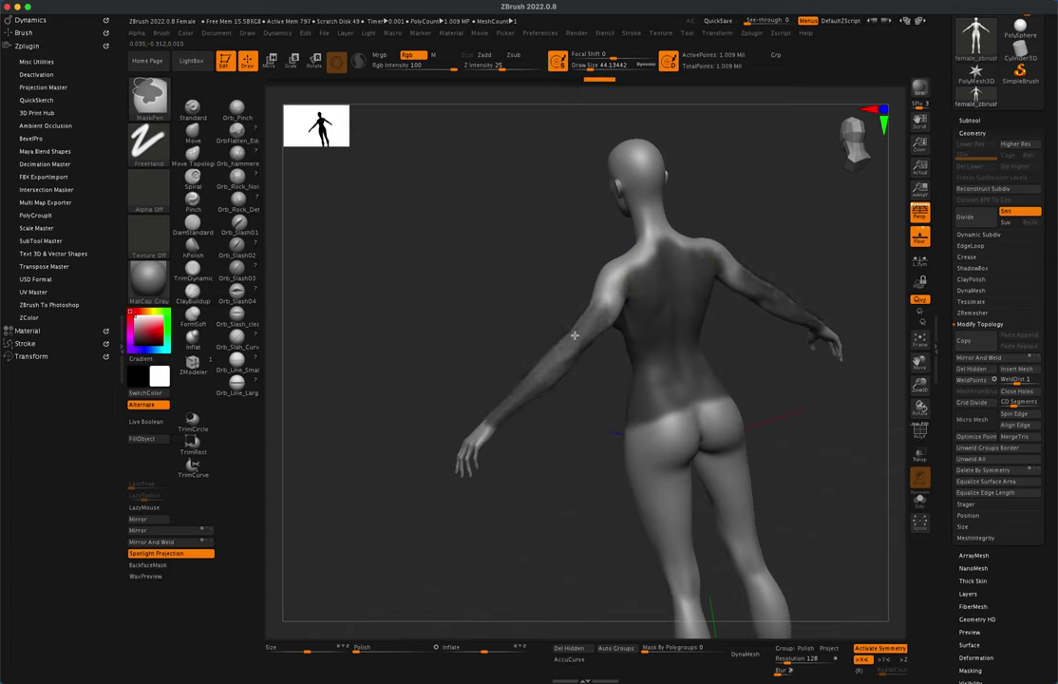
mouse_move(502, 311)
left_mouse_down()
mouse_move(558, 196)
mouse_move(593, 292)
mouse_move(586, 302)
mouse_move(740, 262)
mouse_move(698, 264)
left_mouse_up()
key("ctrl+z")
Mask the shoulders and the front of both arms down toward the wrists
mouse_move(550, 208)
left_mouse_down("ctrl")
mouse_move(570, 331)
mouse_move(631, 407)
left_mouse_up("ctrl")
left_click_drag(621, 207, 489, 379, "ctrl")
left_click_drag(593, 220, 581, 273, "ctrl")
key("ctrl+z")
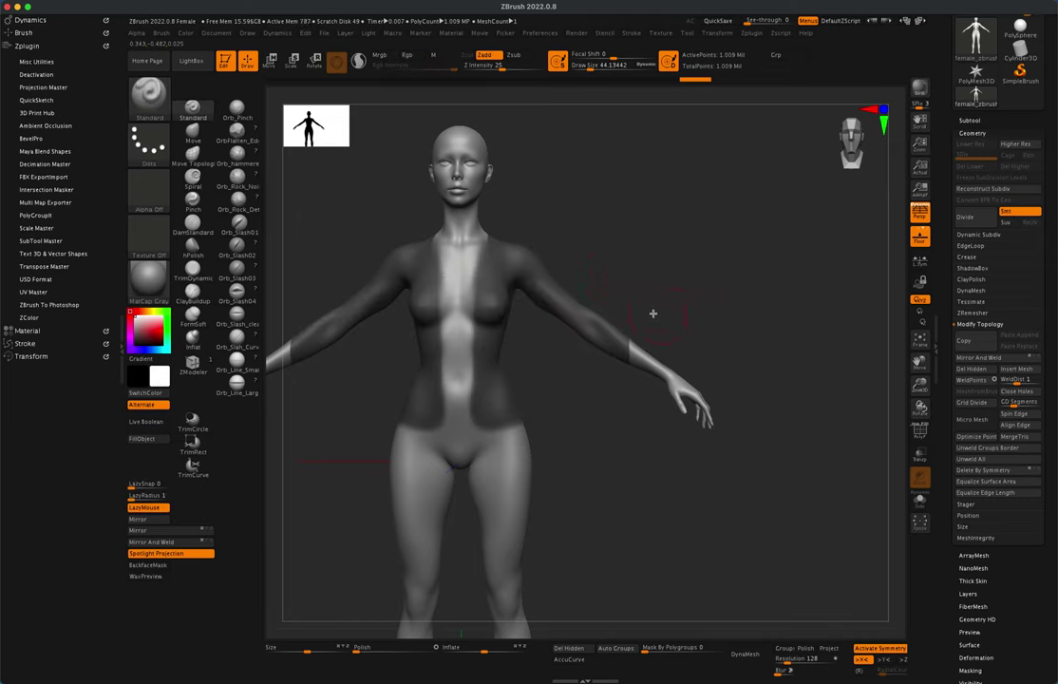
left_click_drag(601, 274, 655, 382, "ctrl")
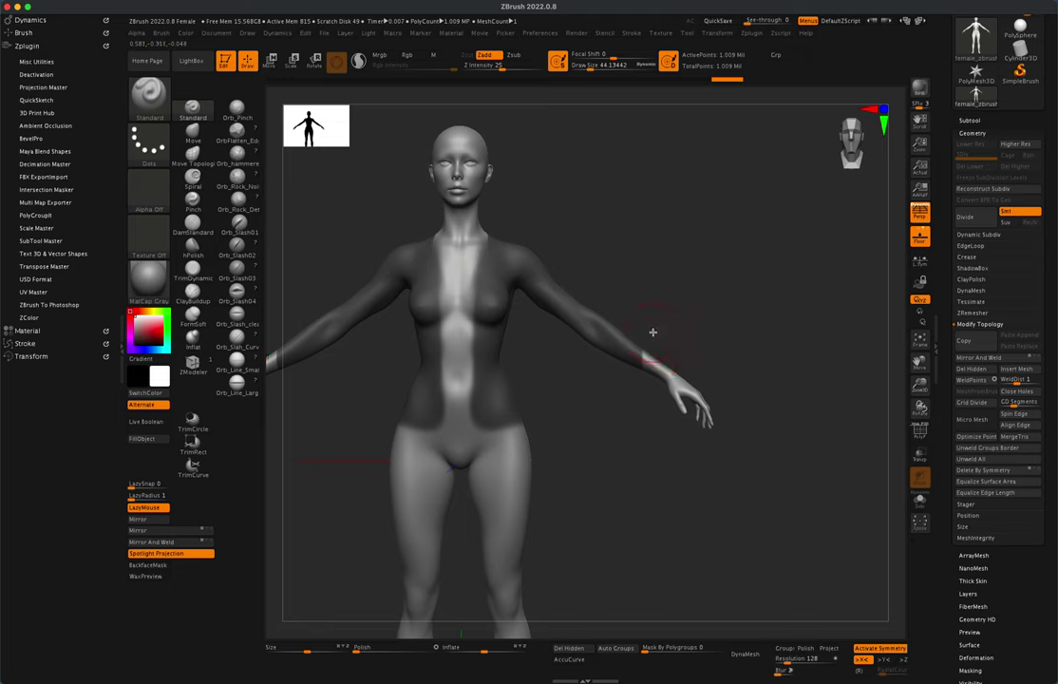
Switch the masking brush to MaskLasso and extend the sleeve mask with a clean edge at both wrists
key("ctrl")
key("ctrl")
left_click(150, 94)
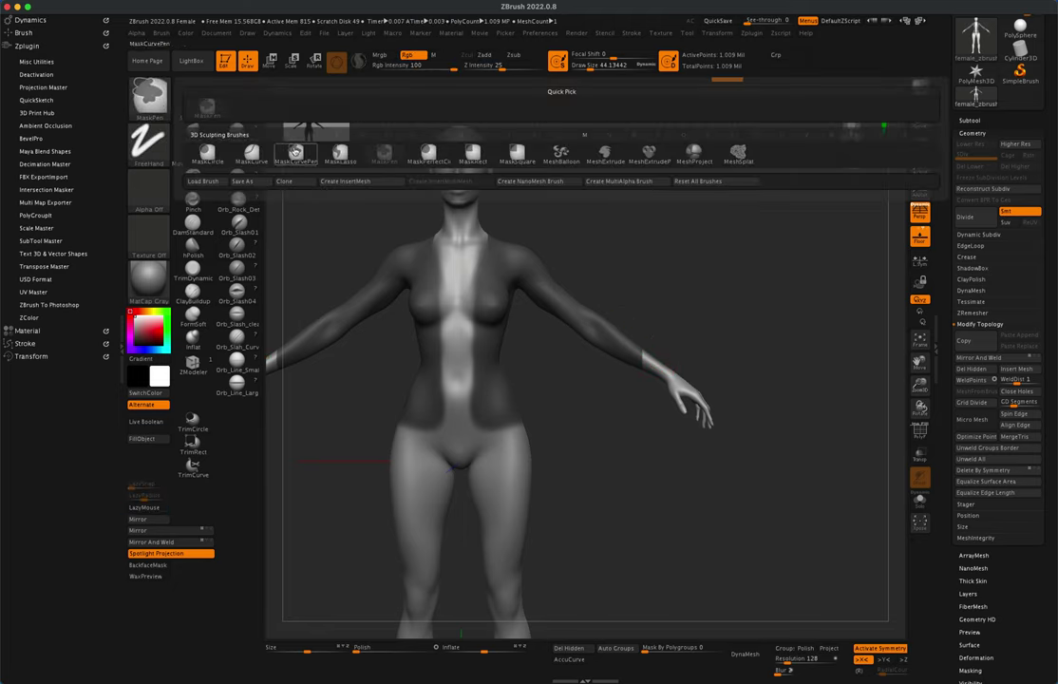
left_click(340, 155)
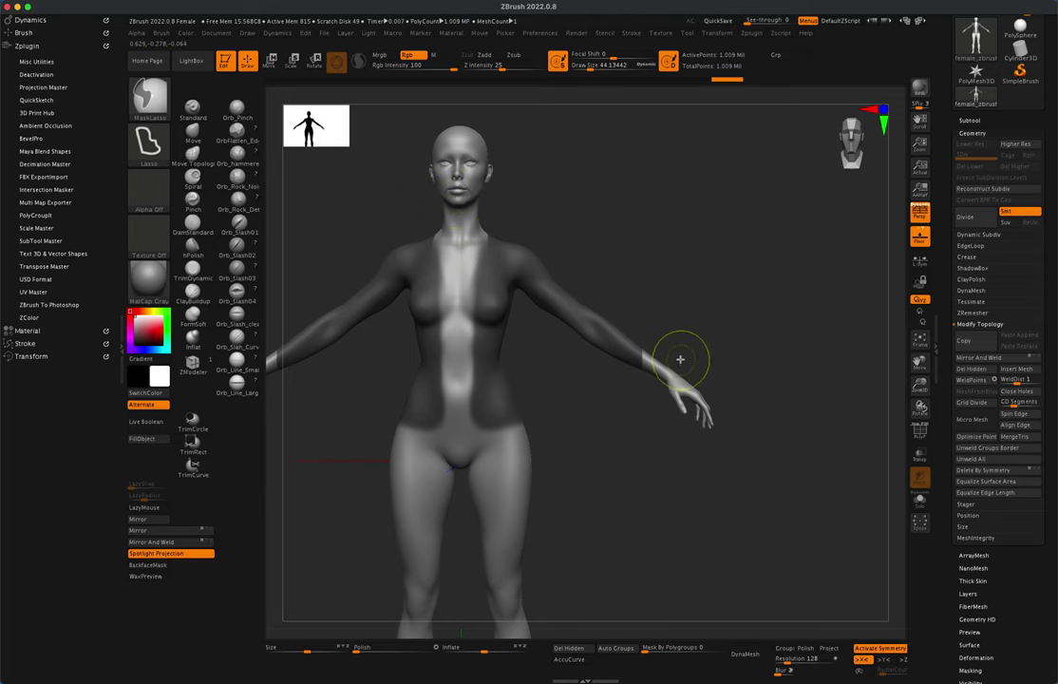
mouse_move(700, 330)
left_mouse_down("ctrl")
mouse_move(642, 270)
mouse_move(596, 407)
mouse_move(645, 414)
mouse_move(655, 394)
left_mouse_up("ctrl")
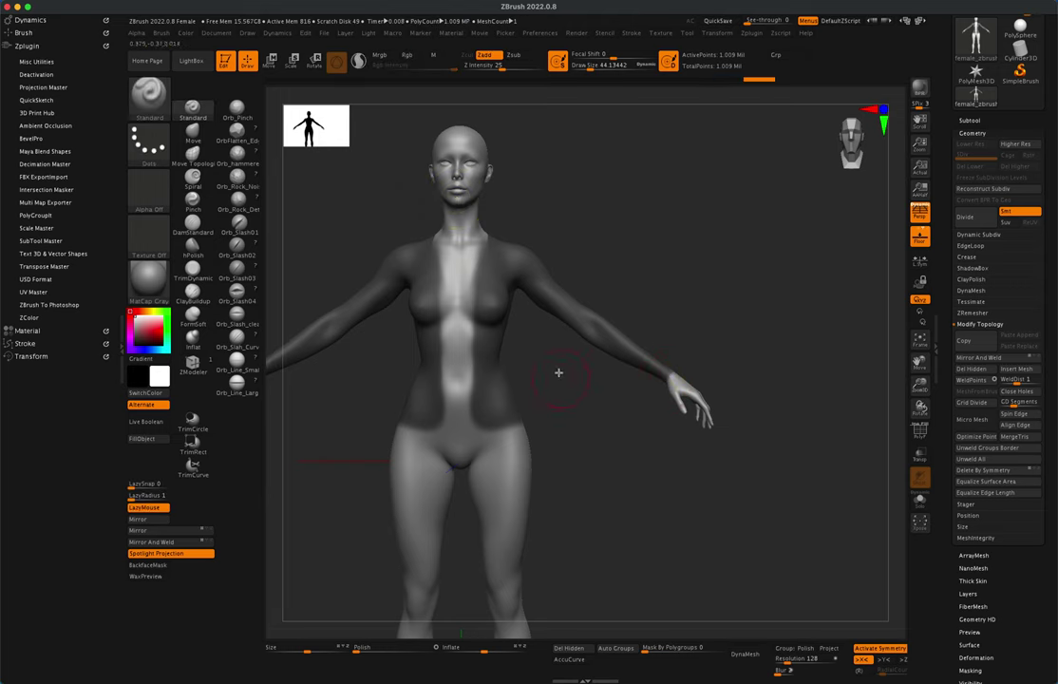
Lasso-mask the remaining areas around both wrists from other angles to complete the sleeve edges
left_click_drag(698, 269, 616, 374)
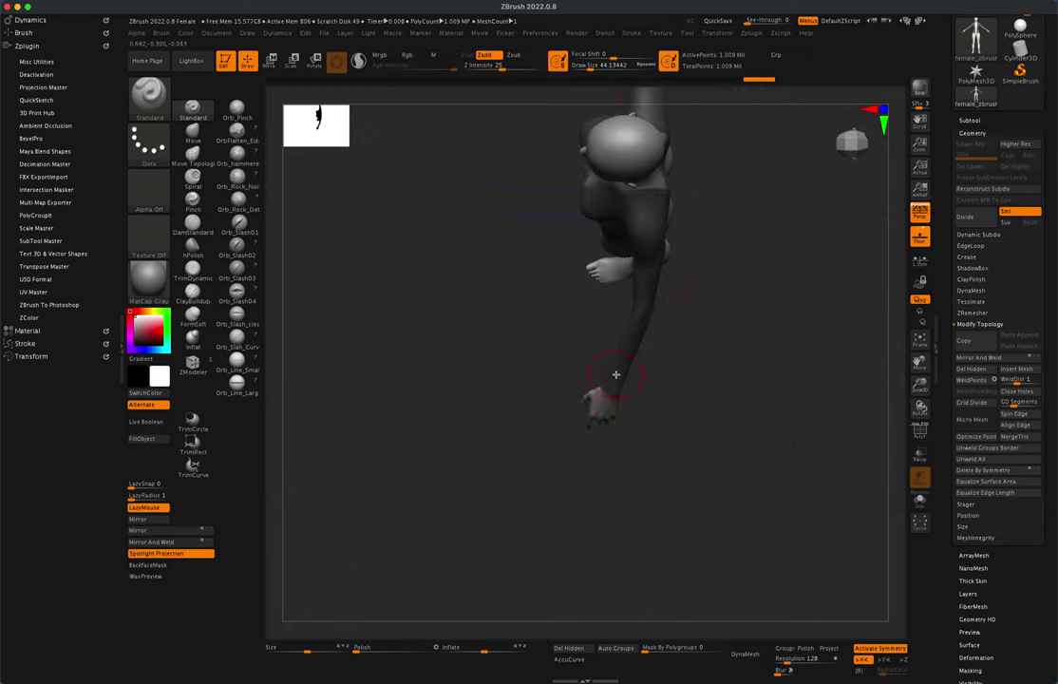
left_click_drag(690, 370, 749, 410)
key("b")
key("s")
key("t")
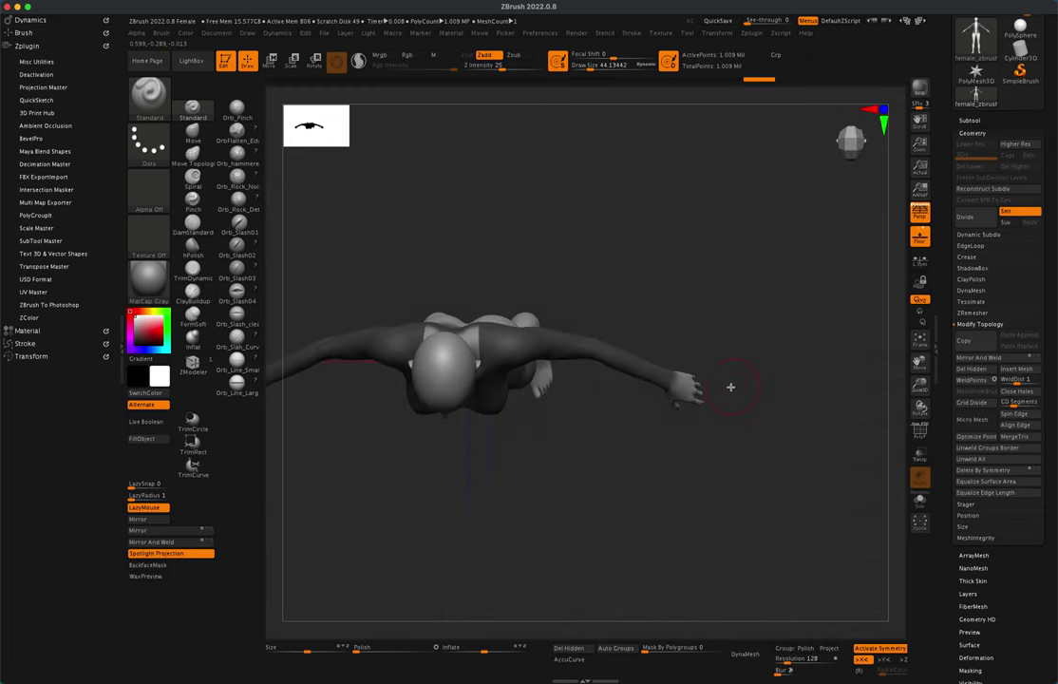
mouse_move(690, 335)
left_mouse_down("ctrl")
mouse_move(636, 431)
mouse_move(652, 439)
mouse_move(694, 371)
left_mouse_up("ctrl")
left_click_drag(729, 306, 730, 254)
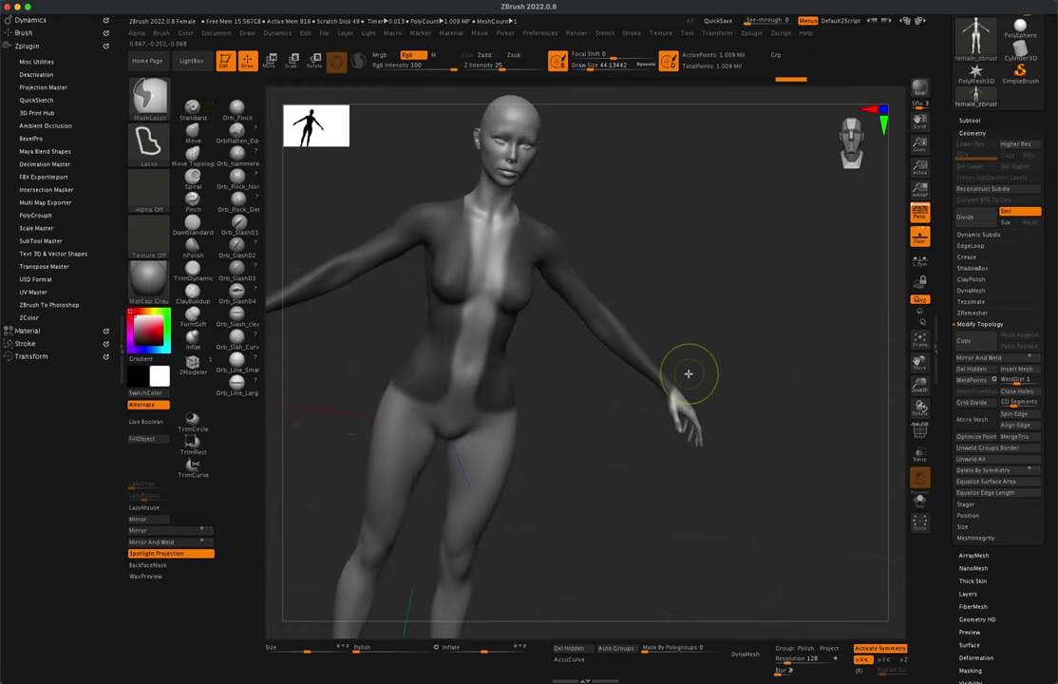
mouse_move(692, 372)
left_mouse_down("ctrl")
mouse_move(739, 421)
mouse_move(640, 443)
mouse_move(658, 404)
mouse_move(738, 432)
mouse_move(631, 437)
mouse_move(715, 309)
mouse_move(660, 333)
mouse_move(614, 288)
mouse_move(639, 324)
left_mouse_up("ctrl")
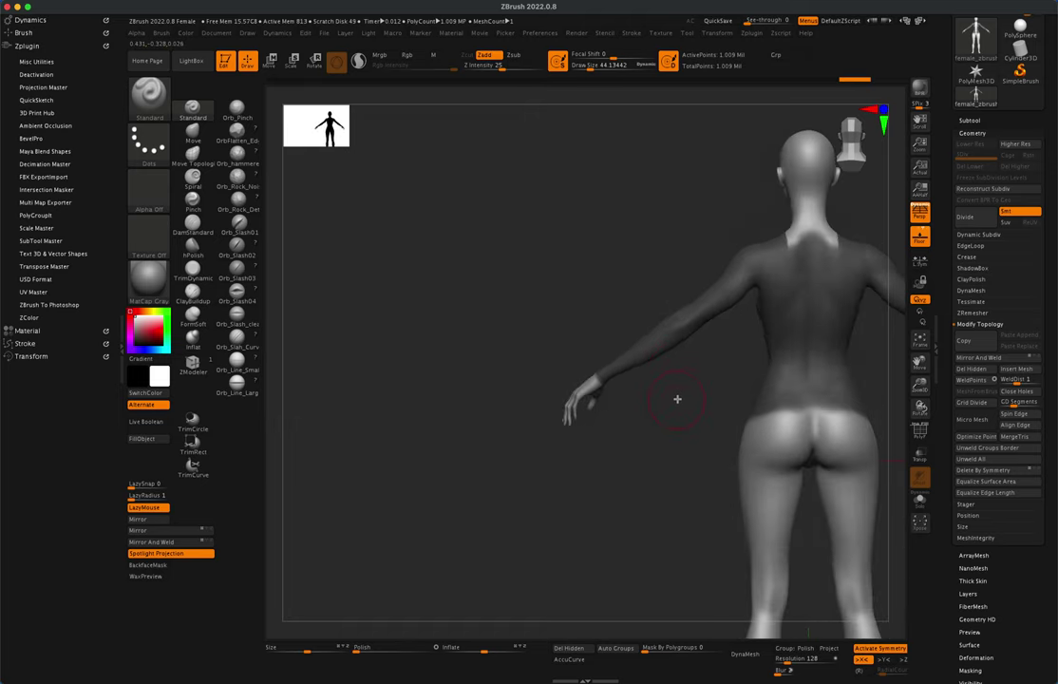
left_click_drag(671, 436, 718, 436)
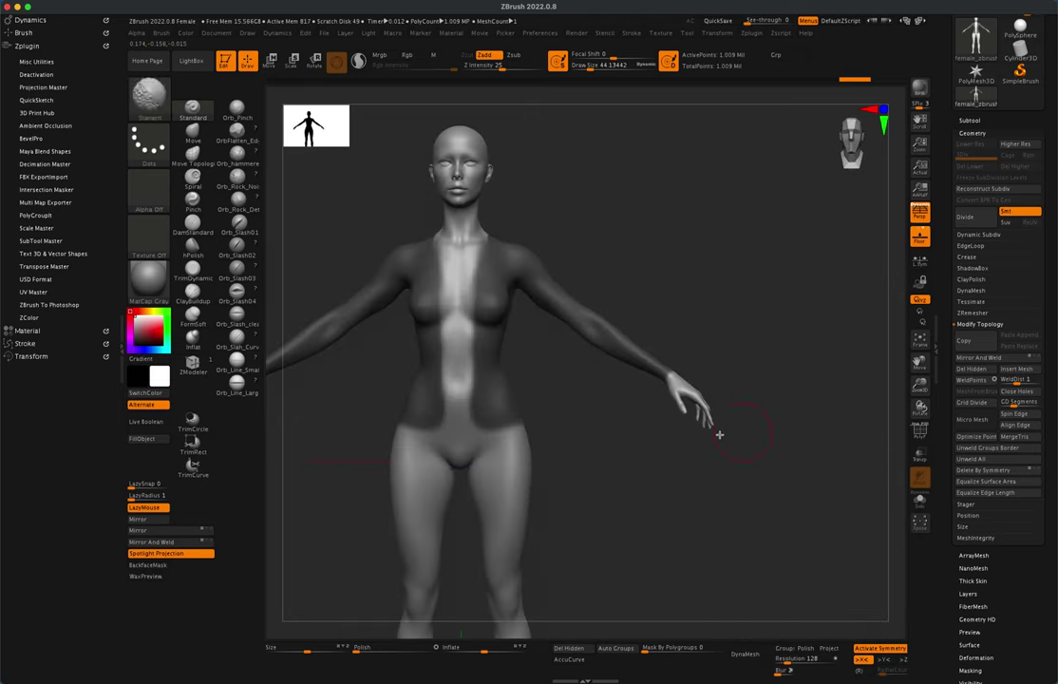
Switch the masking brush to MaskPen, set the draw size to about 21 and mask the side of the neck
left_click_drag(705, 243, 614, 302)
left_click_drag(688, 279, 688, 331, "alt")
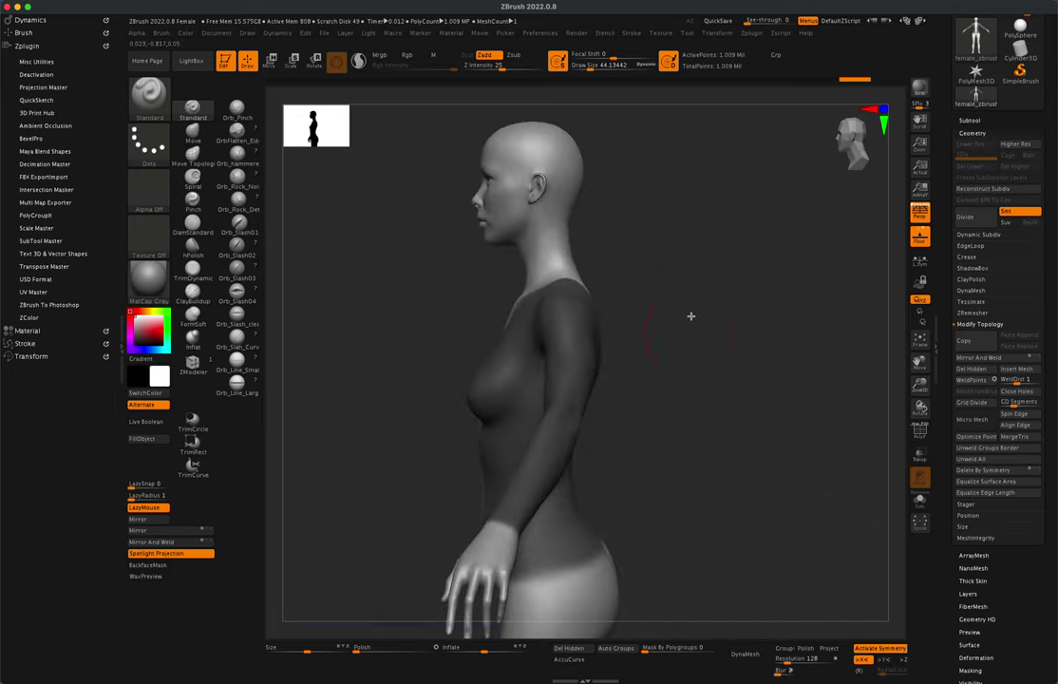
left_click(149, 92, "ctrl")
left_click(377, 121, "ctrl")
left_click(149, 92)
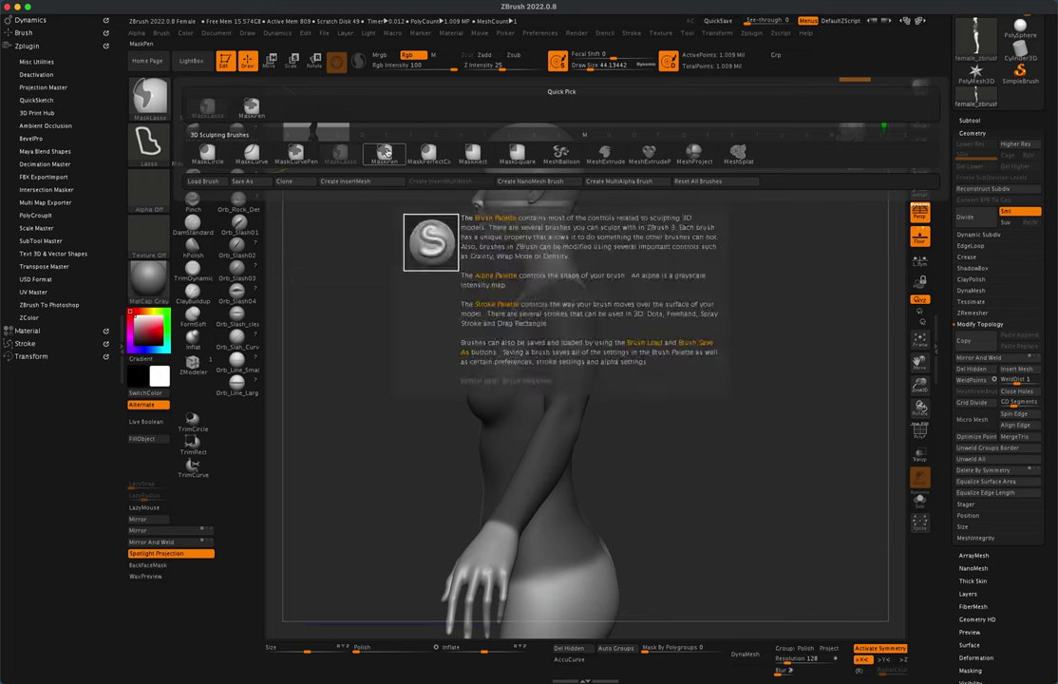
left_click(386, 155)
mouse_move(557, 221)
left_mouse_down("ctrl")
mouse_move(550, 211)
mouse_move(566, 263)
left_mouse_up("ctrl")
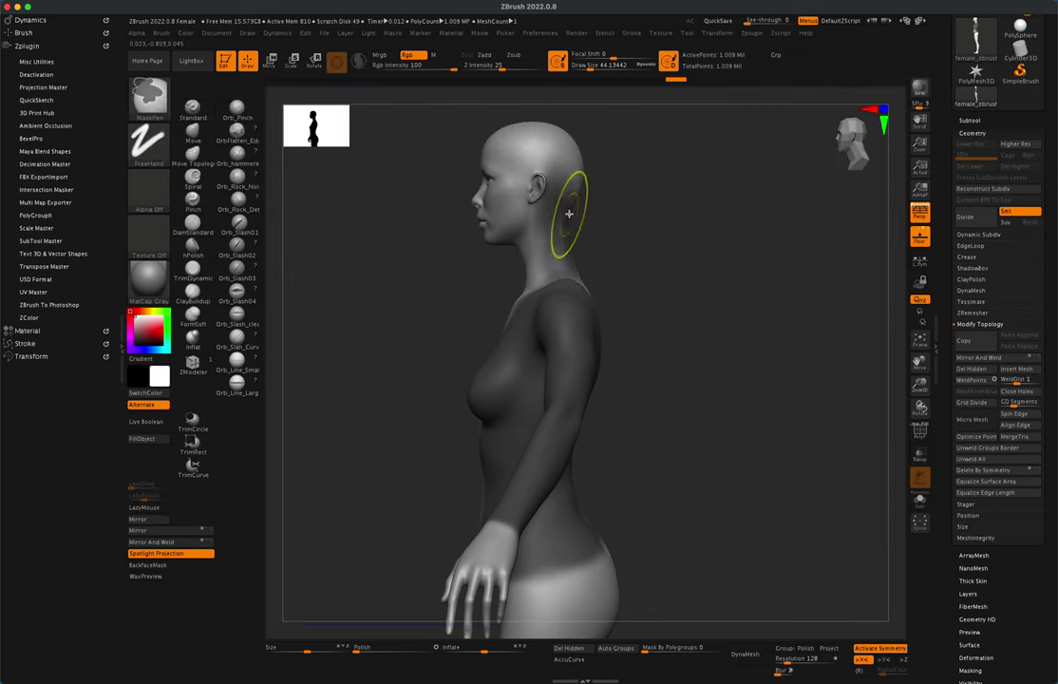
key("s")
left_click(620, 215)
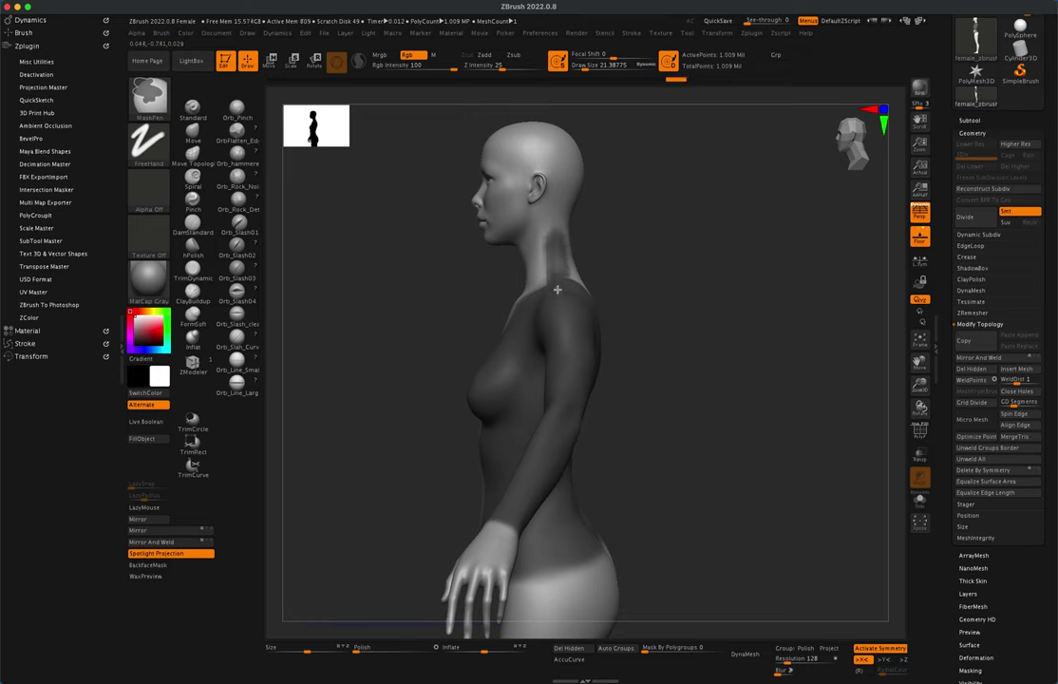
left_click_drag(558, 290, 566, 276, "ctrl")
Mask the side of the neck and the head around the ear, up to the temple and across the back
left_click_drag(636, 215, 659, 232)
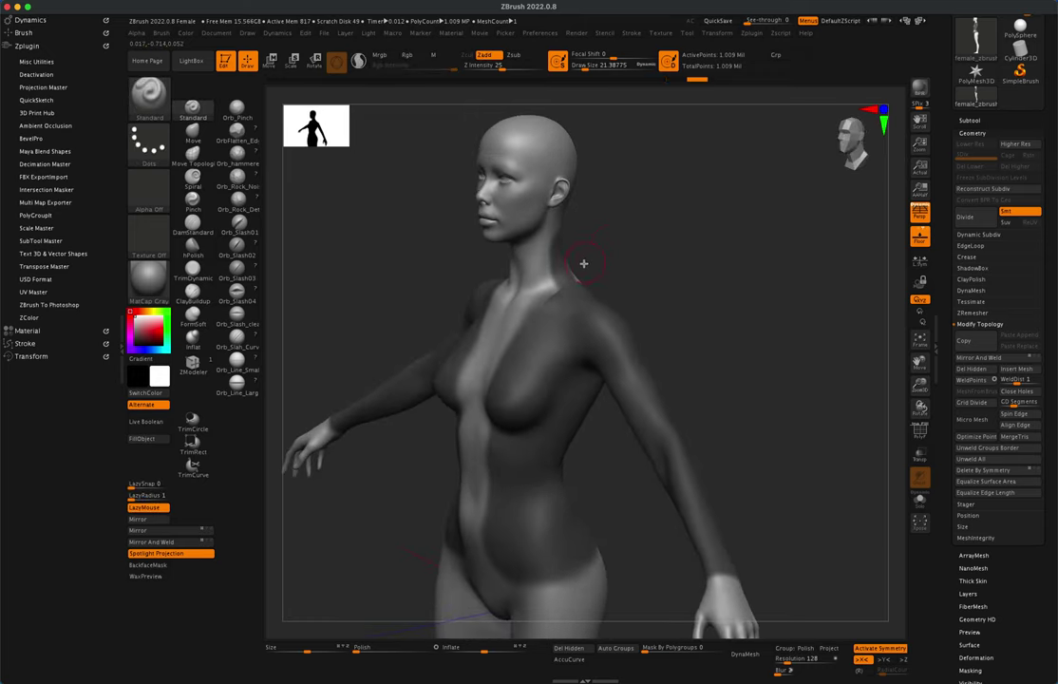
key("ctrl")
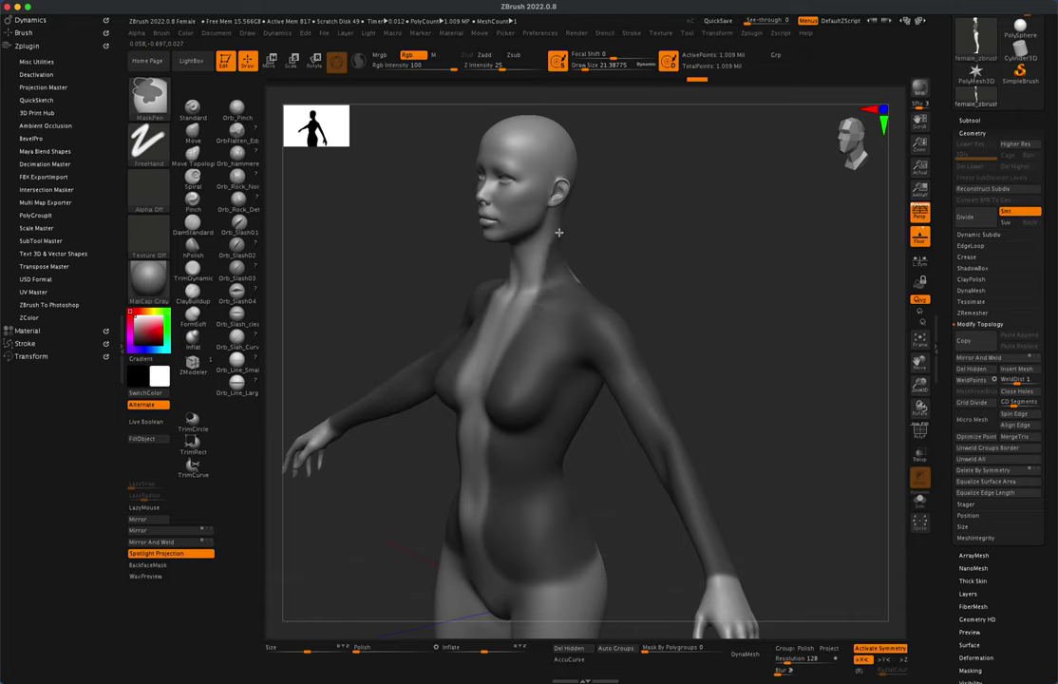
left_click_drag(628, 197, 619, 189)
mouse_move(551, 248)
left_mouse_down("ctrl")
mouse_move(543, 186)
mouse_move(515, 150)
left_mouse_up("ctrl")
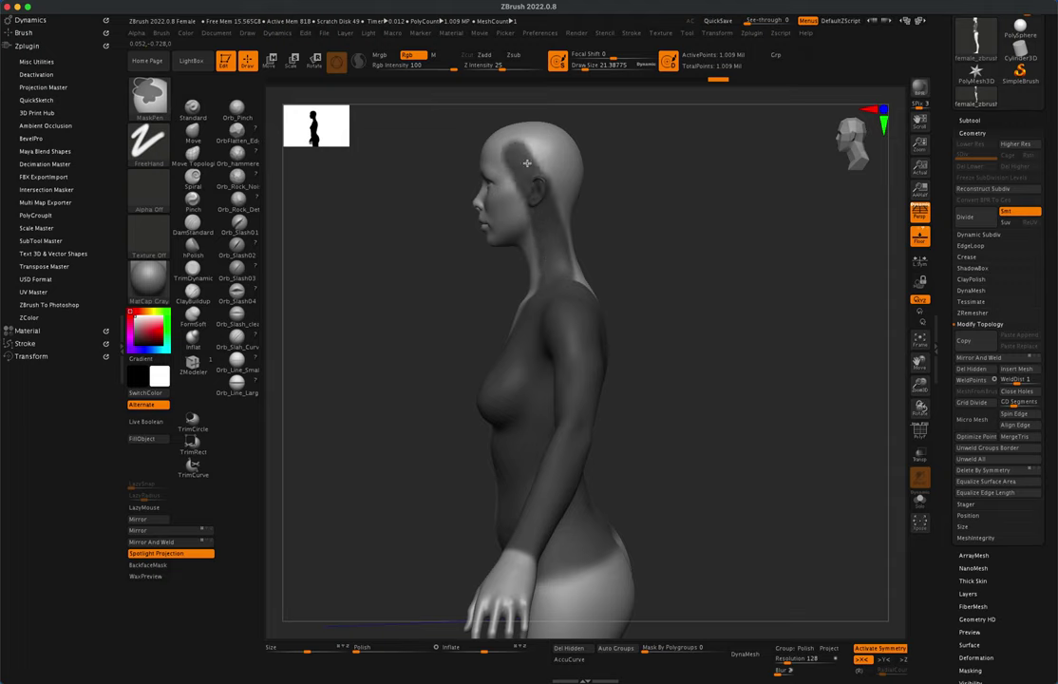
left_click_drag(677, 184, 582, 197)
mouse_move(553, 278)
left_mouse_down("ctrl")
mouse_move(564, 306)
mouse_move(573, 268)
mouse_move(587, 298)
mouse_move(560, 157)
mouse_move(599, 214)
mouse_move(628, 231)
mouse_move(613, 305)
mouse_move(594, 274)
mouse_move(646, 237)
mouse_move(695, 238)
mouse_move(683, 306)
left_mouse_up("ctrl")
Extend the mask over the waist and hips, filling its lower edge at the upper thighs
mouse_move(576, 444)
left_mouse_down("ctrl")
mouse_move(572, 515)
mouse_move(568, 465)
left_mouse_up("ctrl")
left_click_drag(679, 375, 693, 204, "alt")
mouse_move(576, 425)
left_mouse_down("ctrl")
mouse_move(584, 555)
mouse_move(577, 511)
left_mouse_up("ctrl")
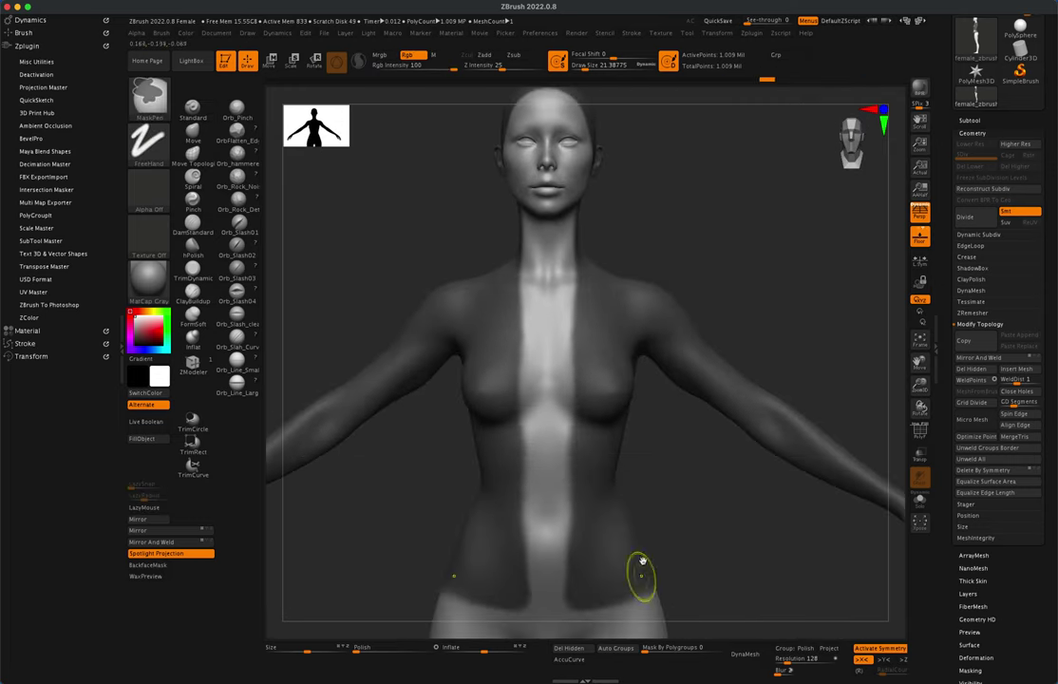
mouse_move(637, 633)
left_mouse_down()
mouse_move(680, 635)
mouse_move(780, 547)
left_mouse_up()
mouse_move(810, 473)
left_mouse_down()
mouse_move(541, 359)
mouse_move(795, 348)
mouse_move(511, 449)
mouse_move(567, 414)
mouse_move(747, 380)
left_mouse_up()
left_click_drag(683, 433, 641, 428)
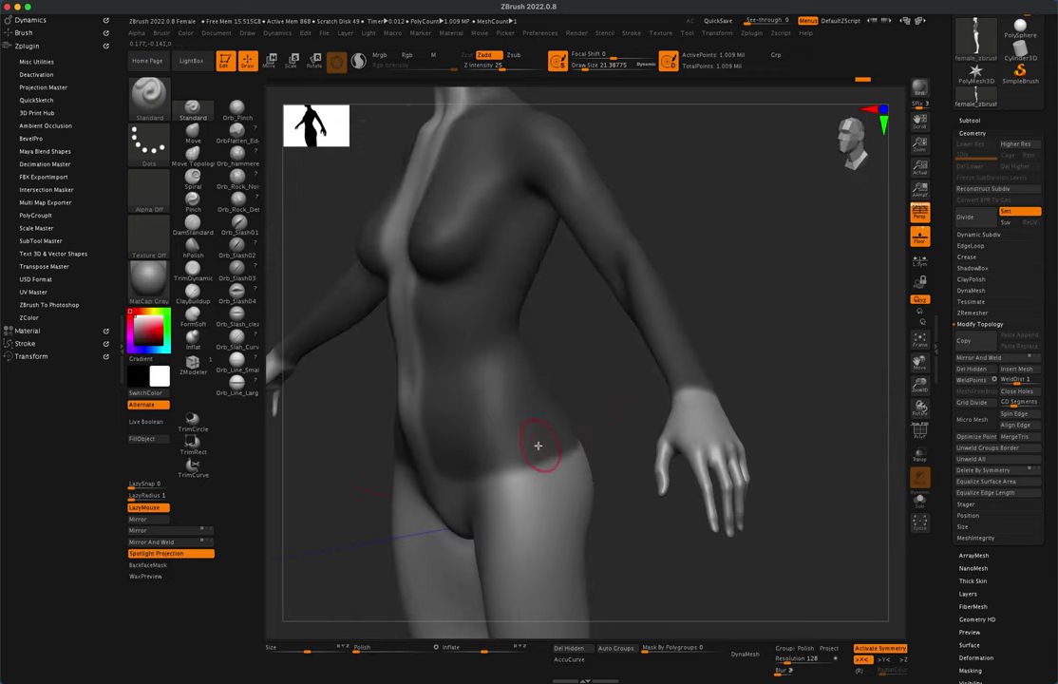
key("ctrl")
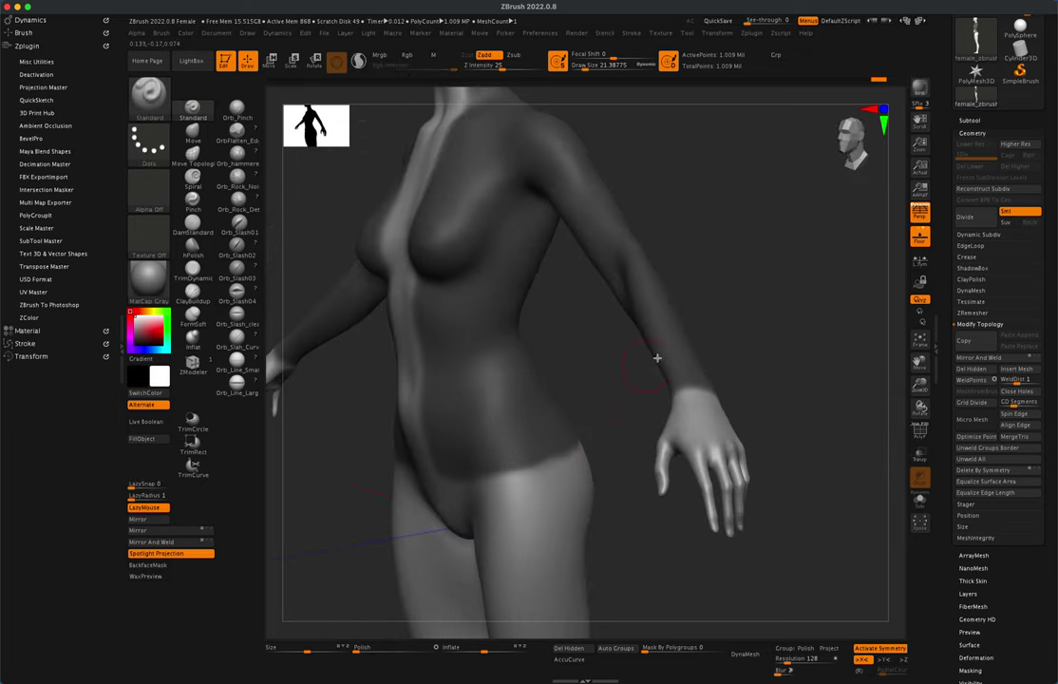
mouse_move(657, 360)
left_mouse_down()
mouse_move(725, 324)
mouse_move(725, 336)
mouse_move(752, 324)
left_mouse_up()
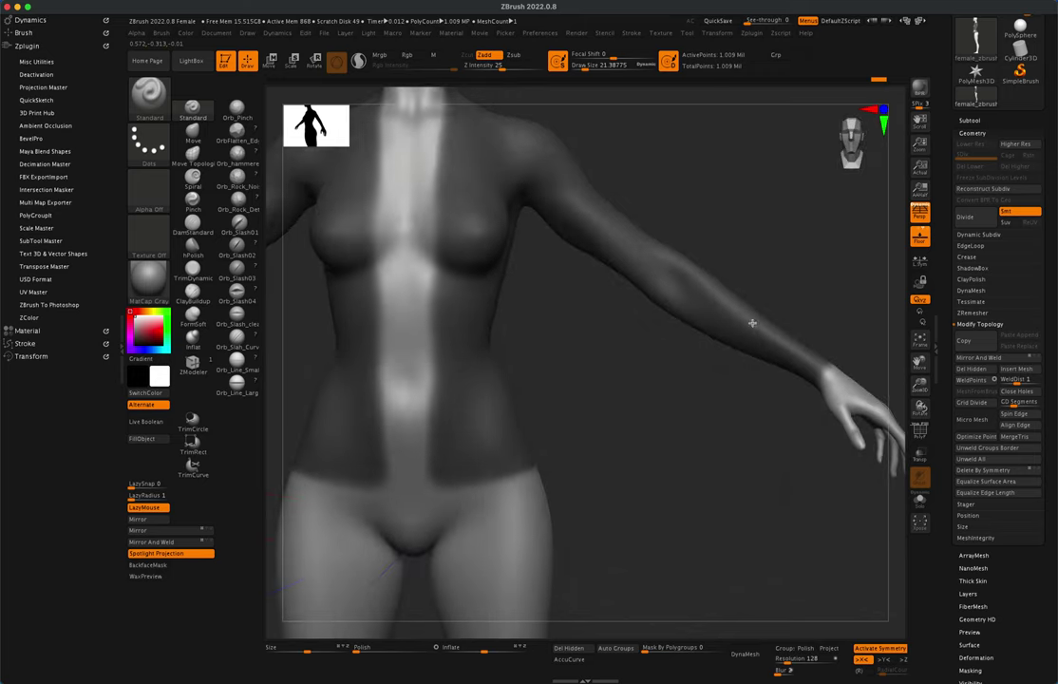
left_click_drag(667, 421, 789, 294, "alt")
Open the Extract options of the female_zbrush subtool and set the surface smoothness to 100
scroll(1041, 271, "up", 3)
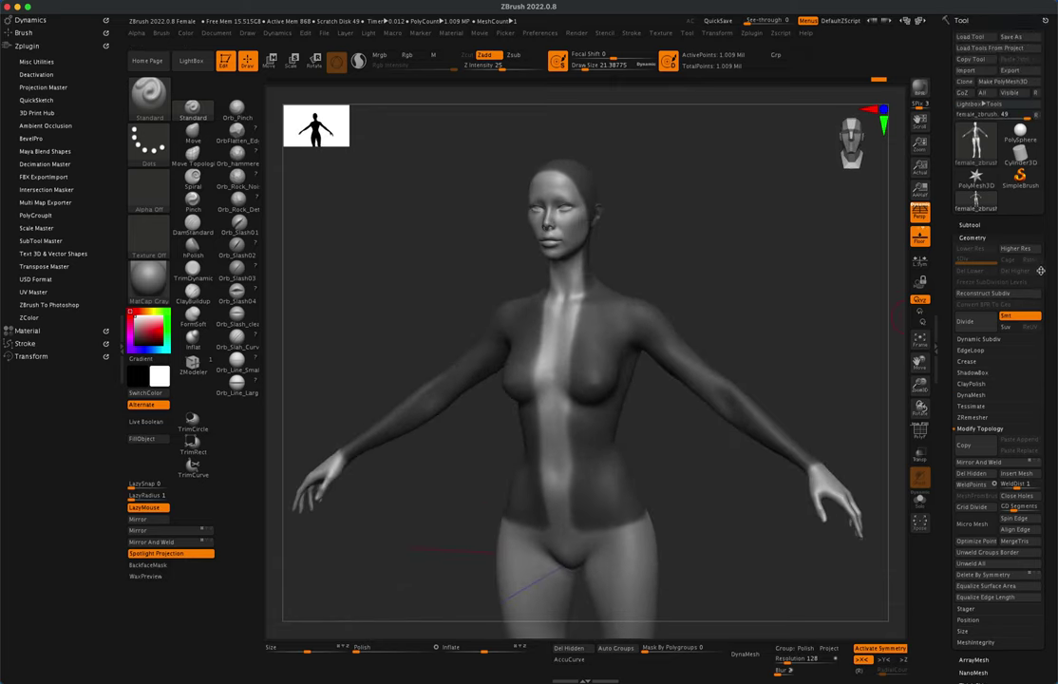
left_click(971, 225)
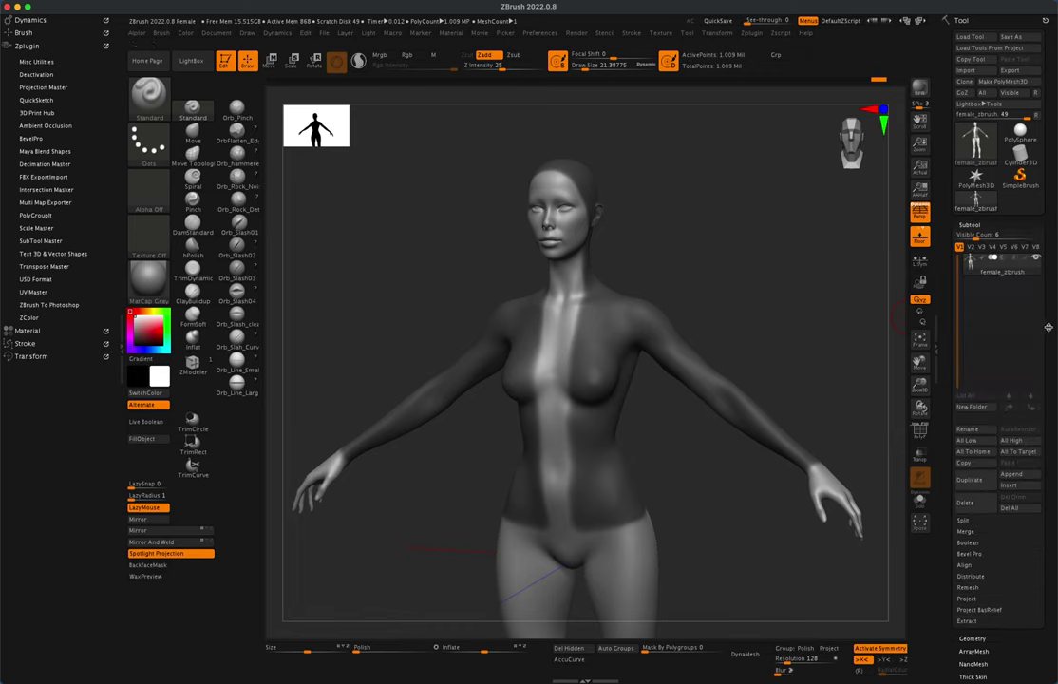
scroll(1049, 327, "down", 3)
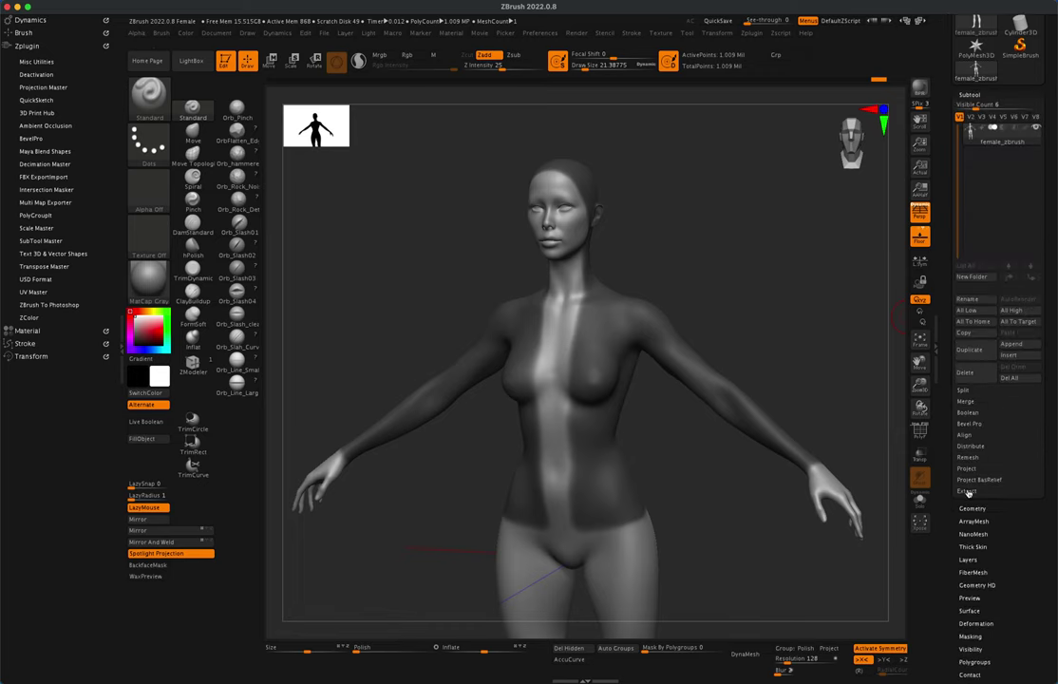
left_click(967, 490)
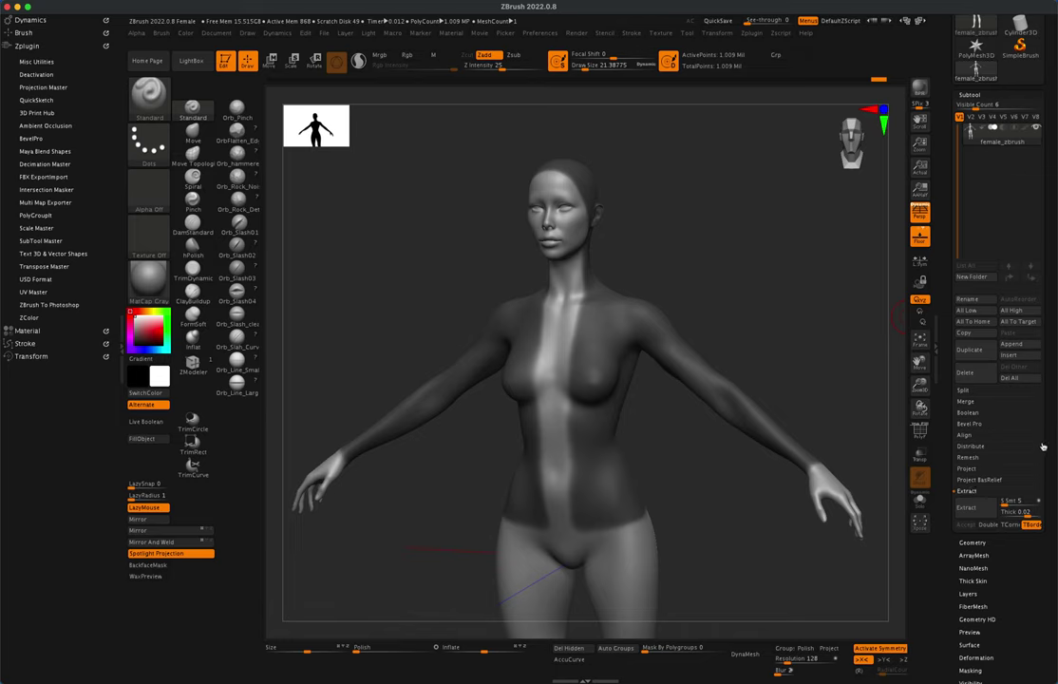
scroll(1049, 408, "down", 4)
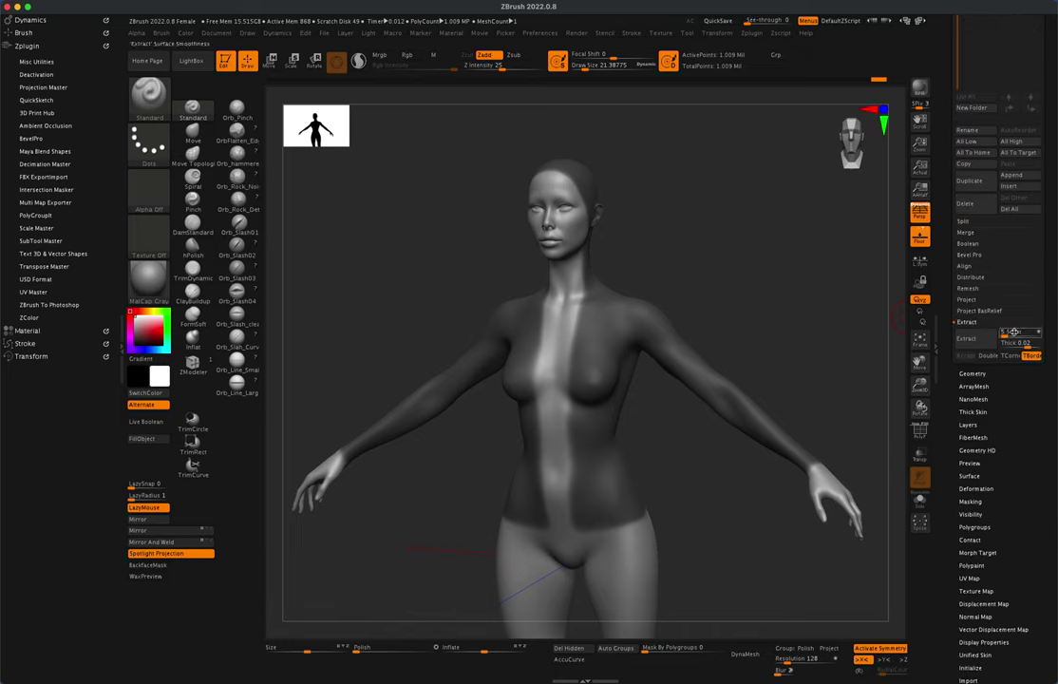
left_click_drag(1007, 336, 1033, 335)
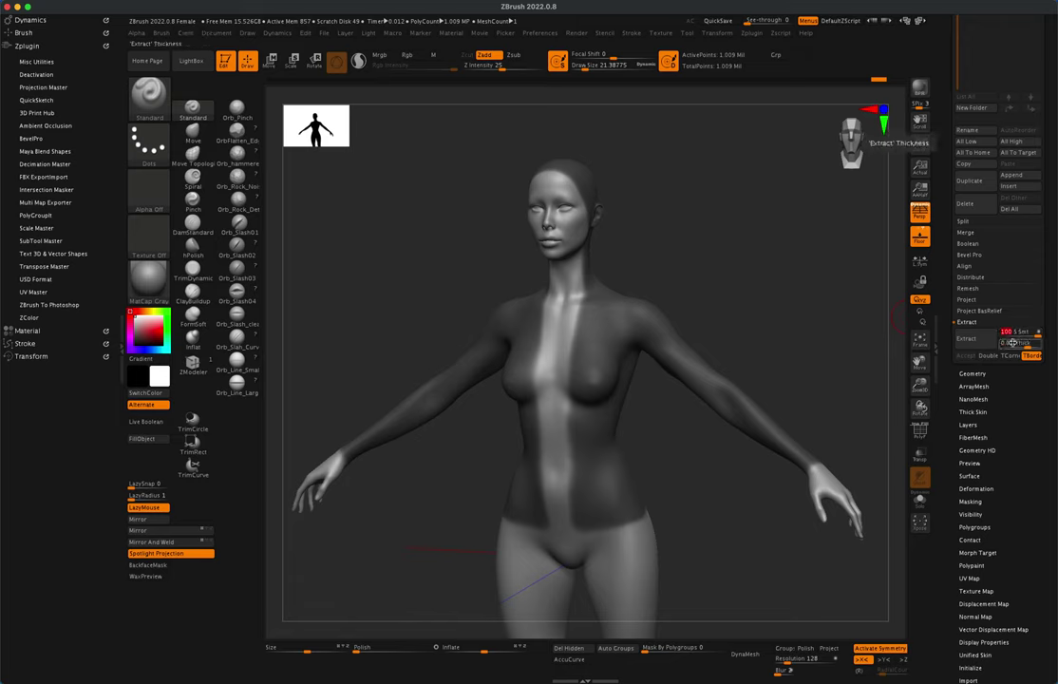
Try extracting the masked area at a thickness of 0.02
left_click(974, 338)
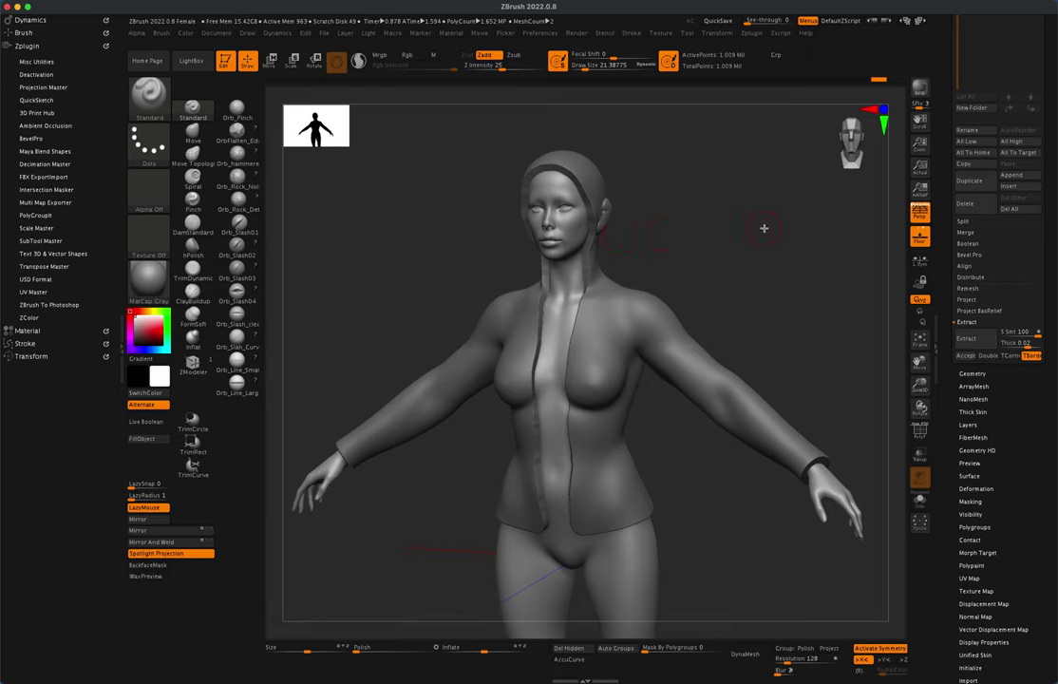
mouse_move(726, 252)
left_mouse_down()
mouse_move(712, 237)
mouse_move(709, 262)
left_mouse_up()
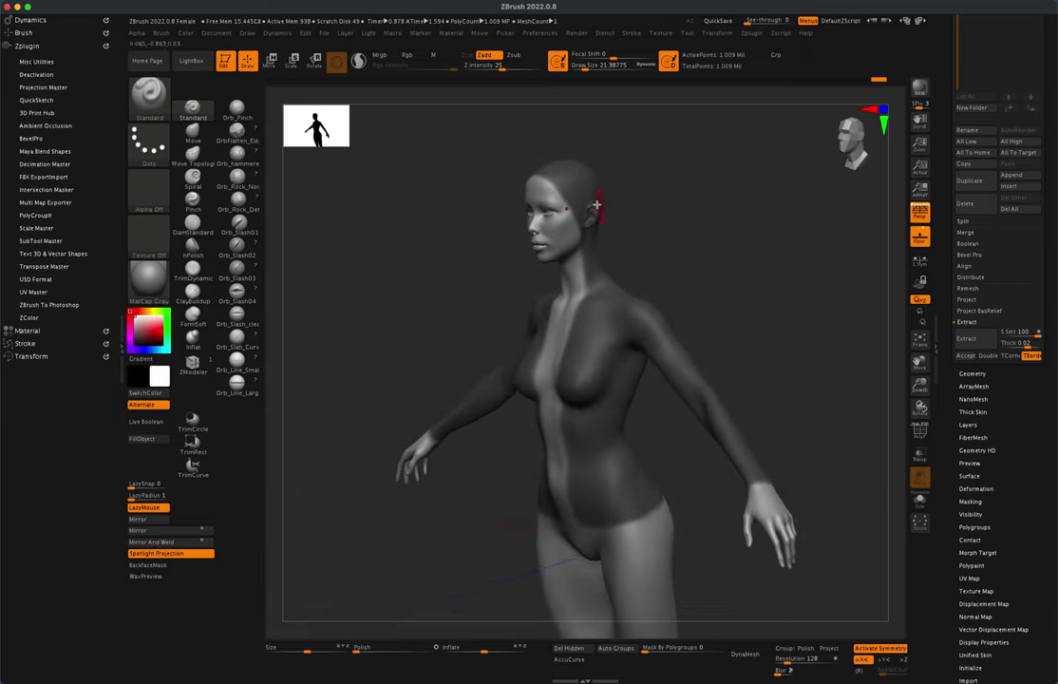
left_click_drag(663, 222, 762, 296)
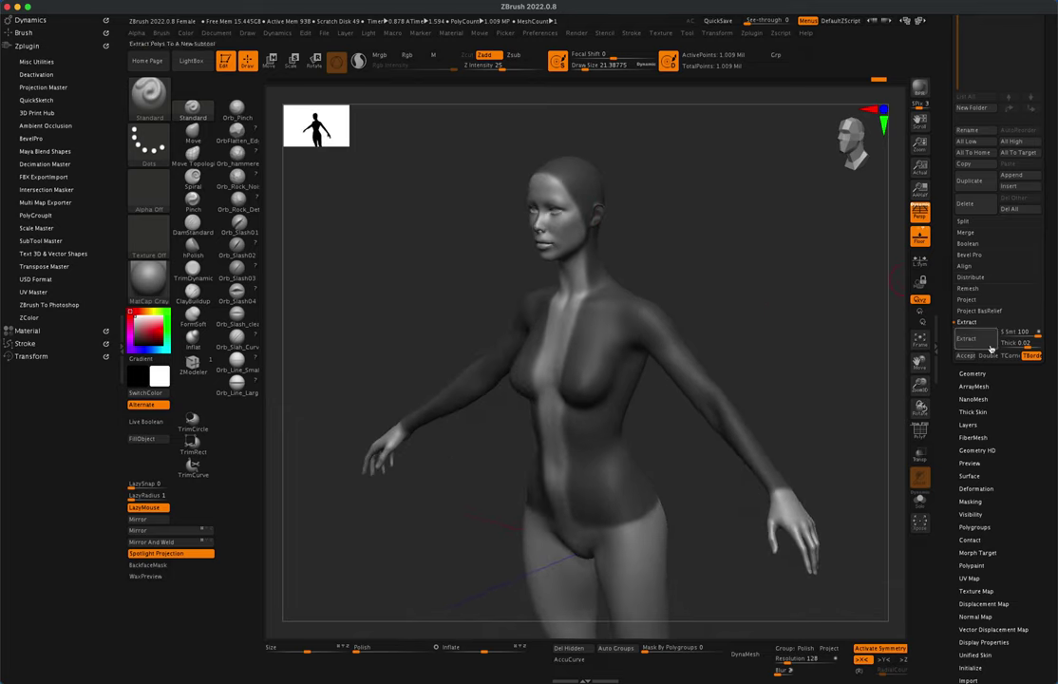
Set the Extract thickness to 0.01, extract the masked area and accept it as a new subtool
left_click_drag(1024, 345, 1014, 345)
type("-0.01234")
key("Return")
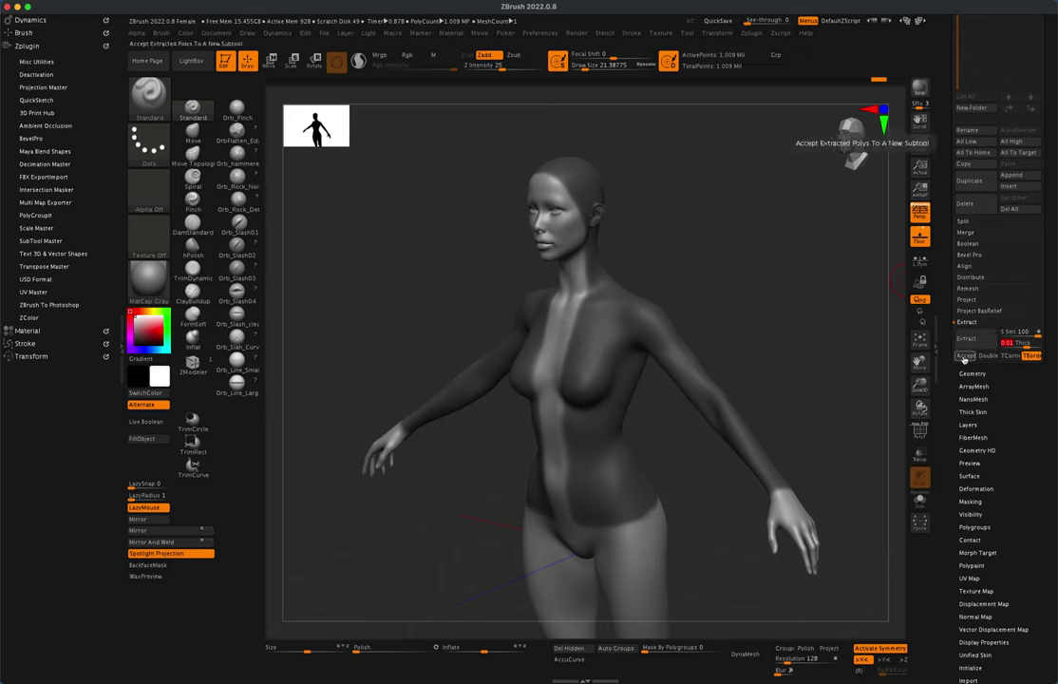
left_click(966, 339)
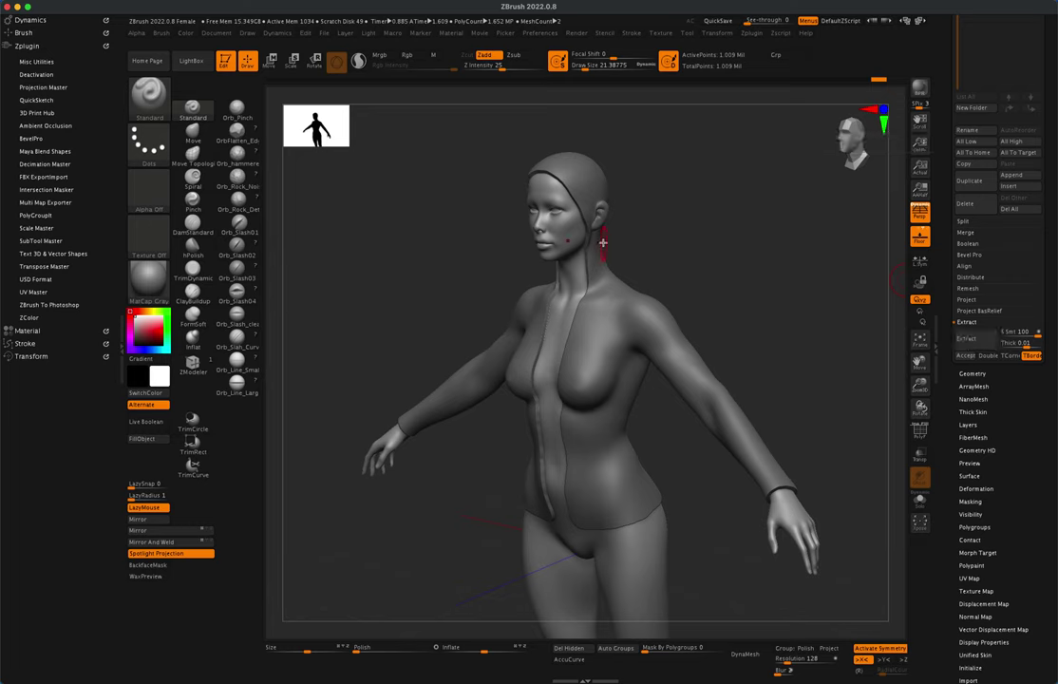
left_click(966, 357)
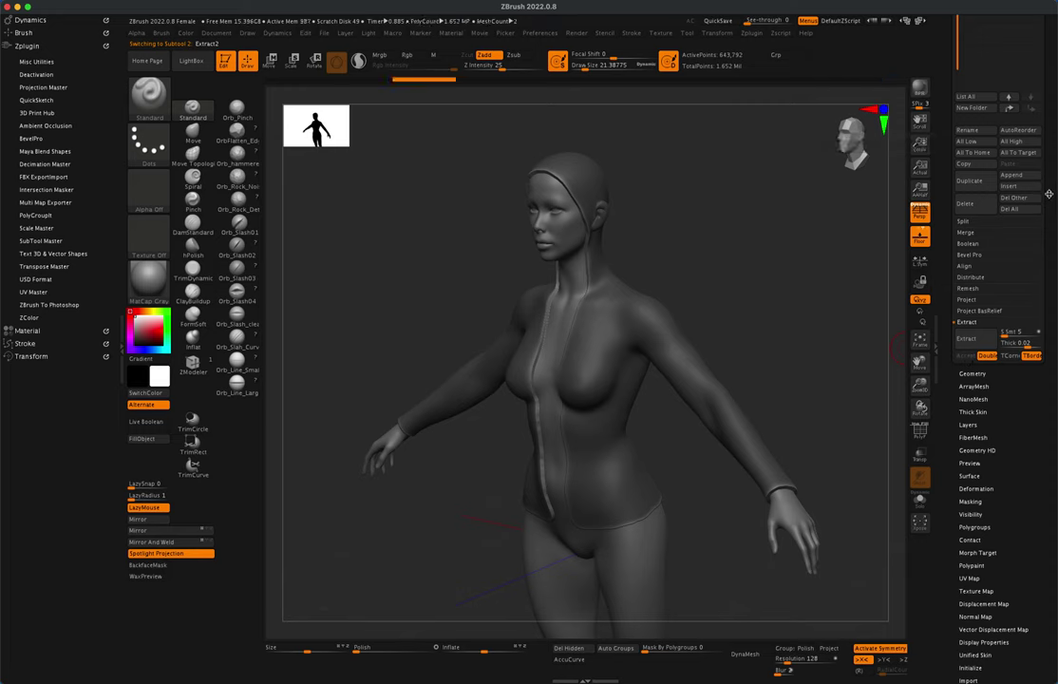
Hide the female_zbrush subtool so that only the extracted garment is displayed
scroll(1049, 194, "up", 5)
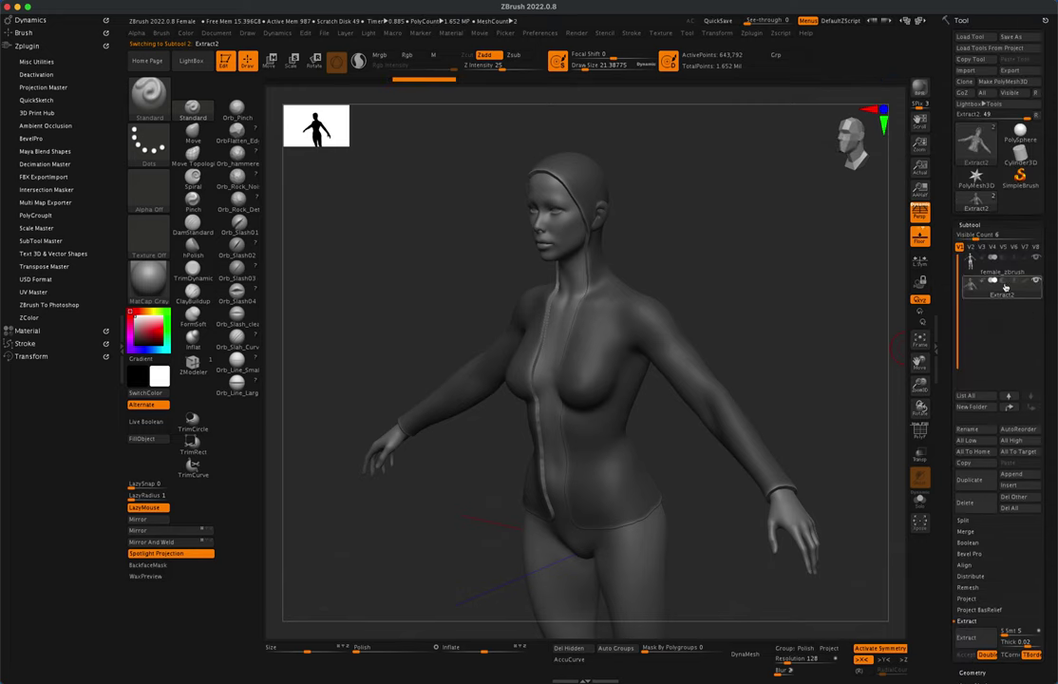
mouse_move(820, 286)
left_mouse_down()
mouse_move(841, 293)
mouse_move(837, 286)
left_mouse_up()
mouse_move(1036, 264)
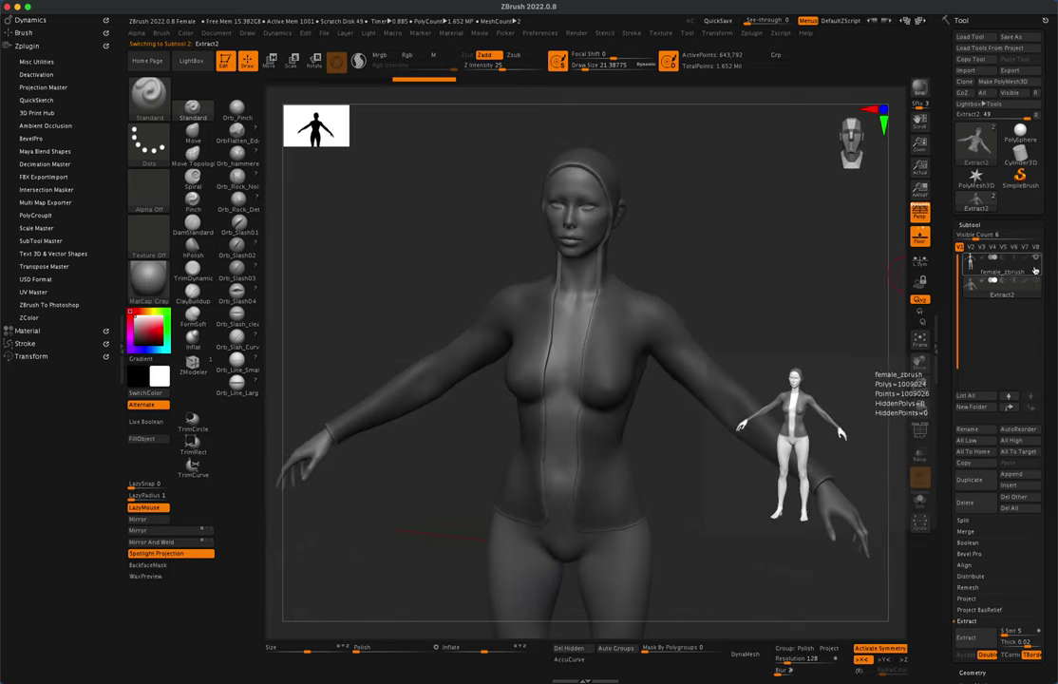
left_click(1035, 263)
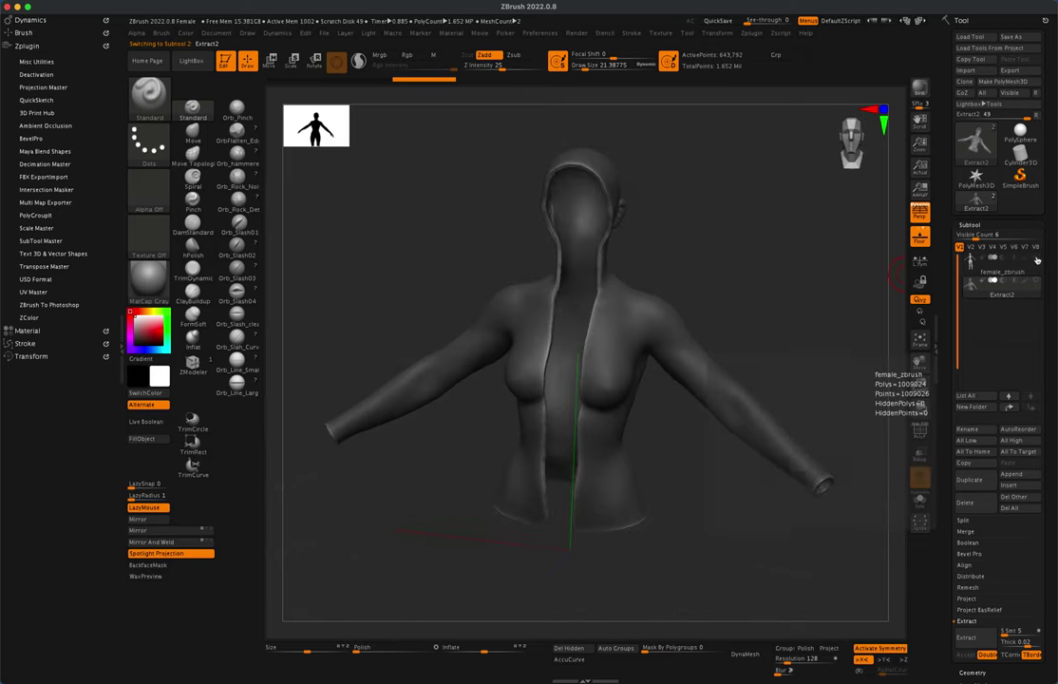
left_click_drag(844, 279, 774, 305)
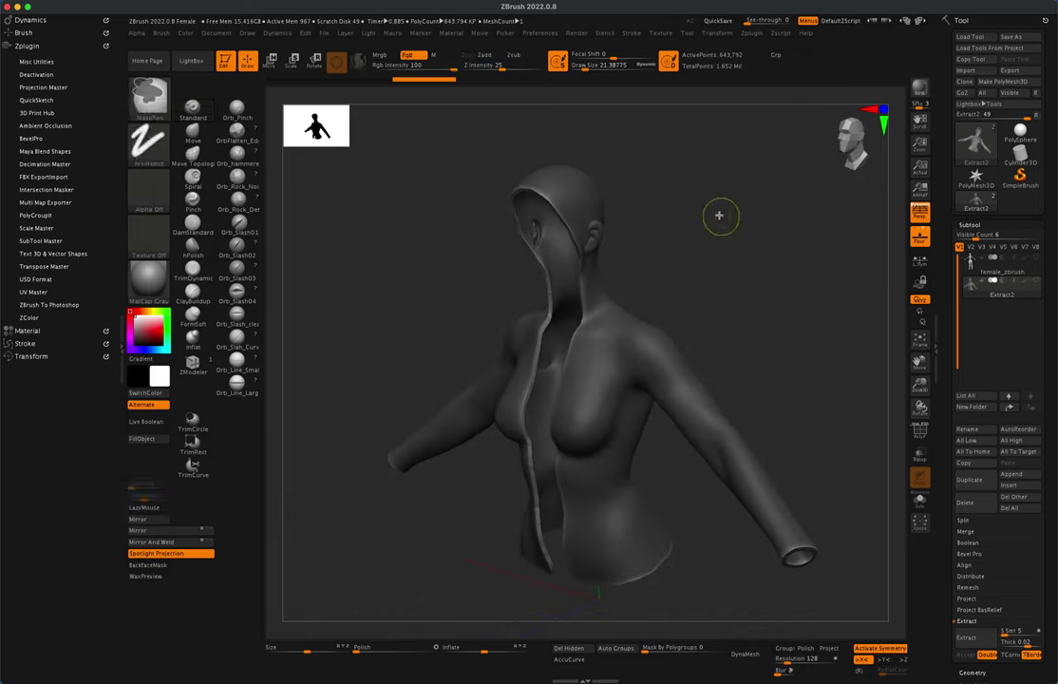
Clear the mask on the extracted garment and check its shape from the front and back
left_click_drag(714, 200, 632, 255, "ctrl")
left_click_drag(533, 299, 601, 454)
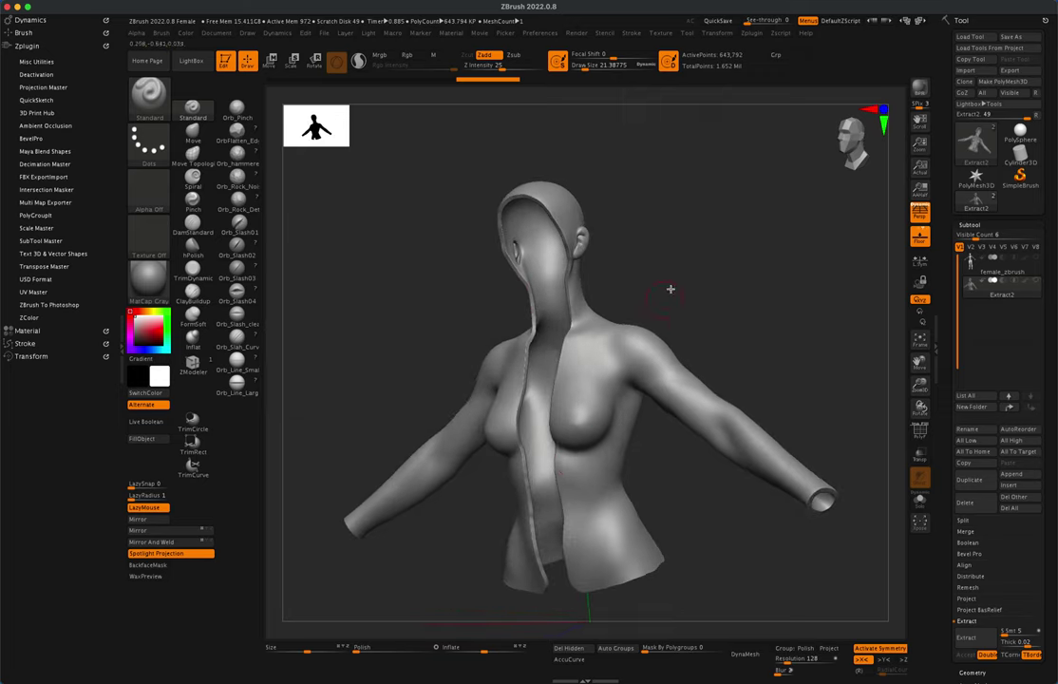
left_click_drag(671, 289, 657, 270)
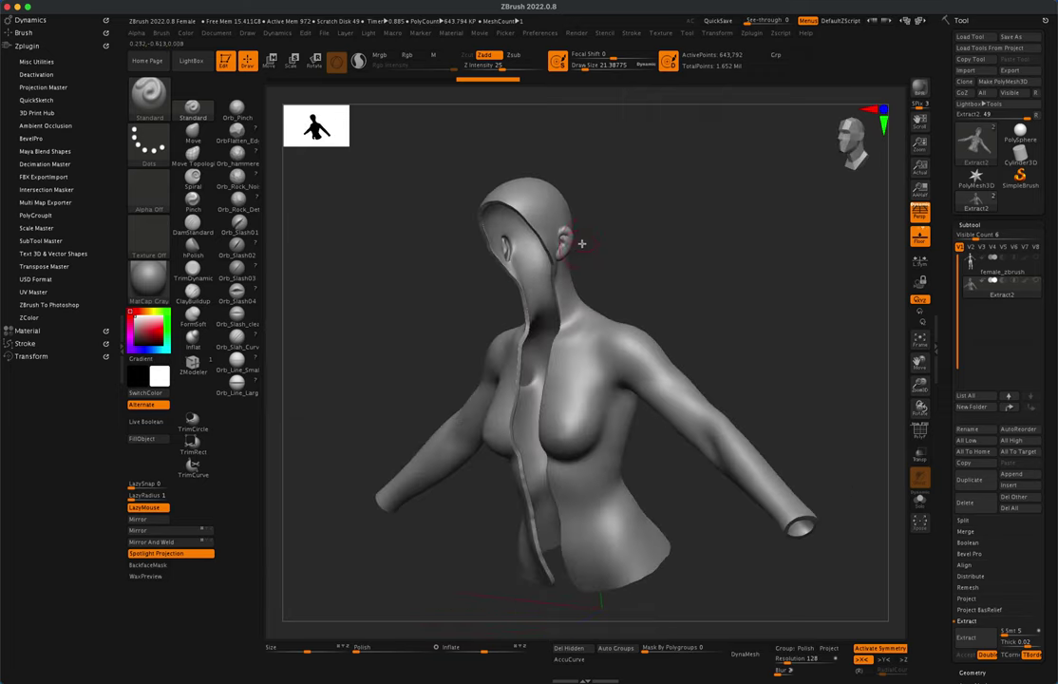
mouse_move(582, 243)
left_mouse_down()
mouse_move(631, 248)
mouse_move(665, 371)
left_mouse_up()
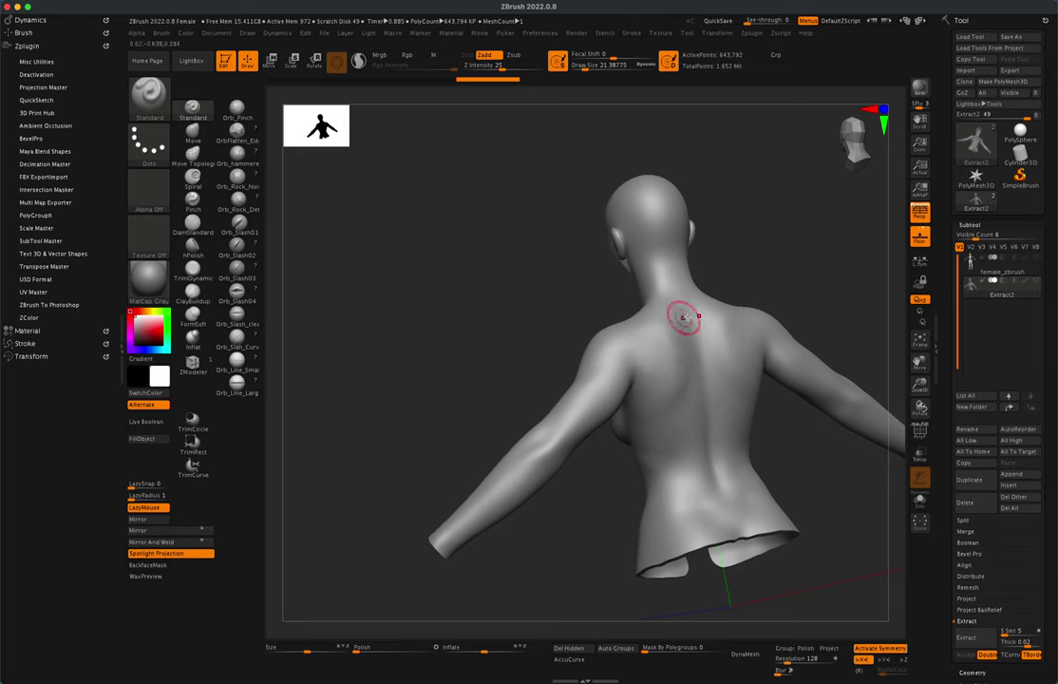
left_click_drag(443, 271, 710, 221)
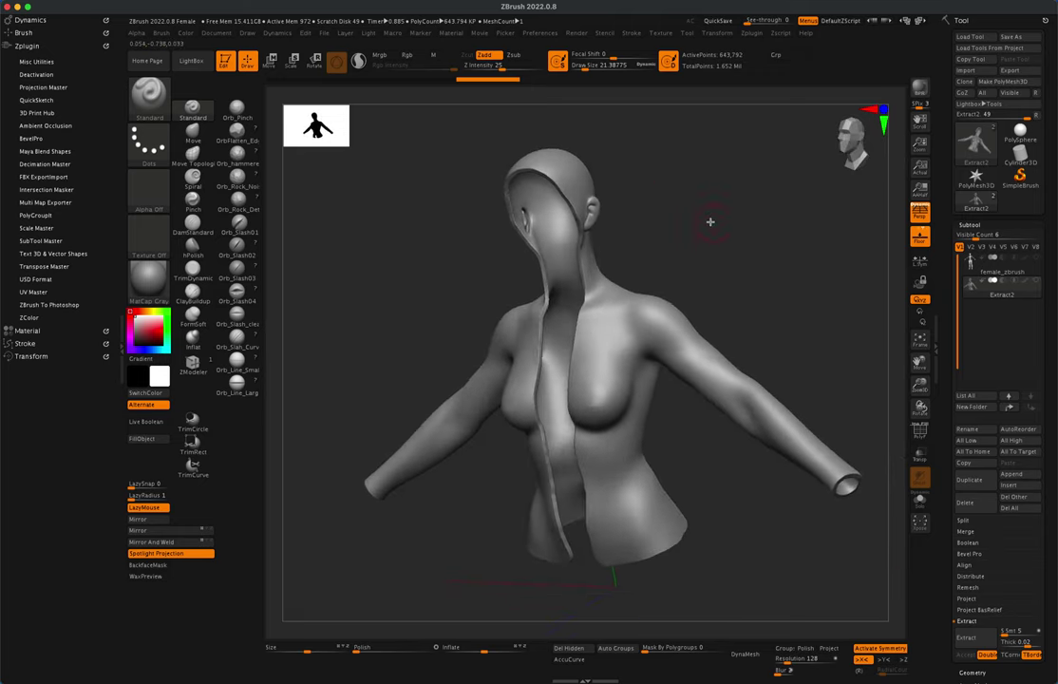
left_click_drag(618, 206, 815, 317)
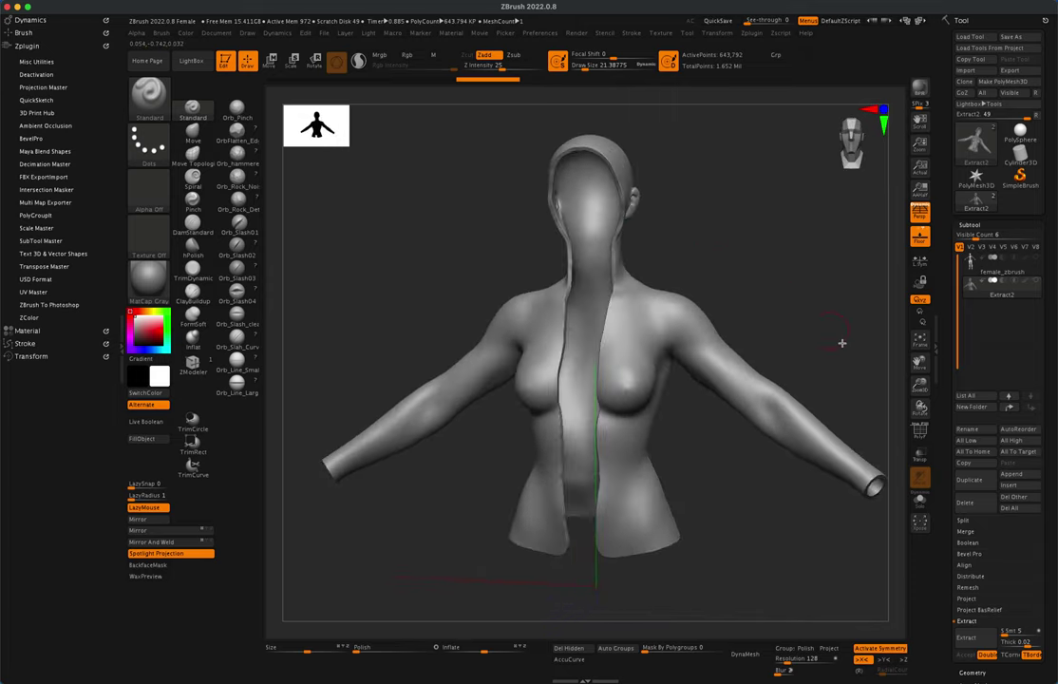
Turn on PolyFrame display to show the garment's outer and inner polygroups
left_click(919, 430)
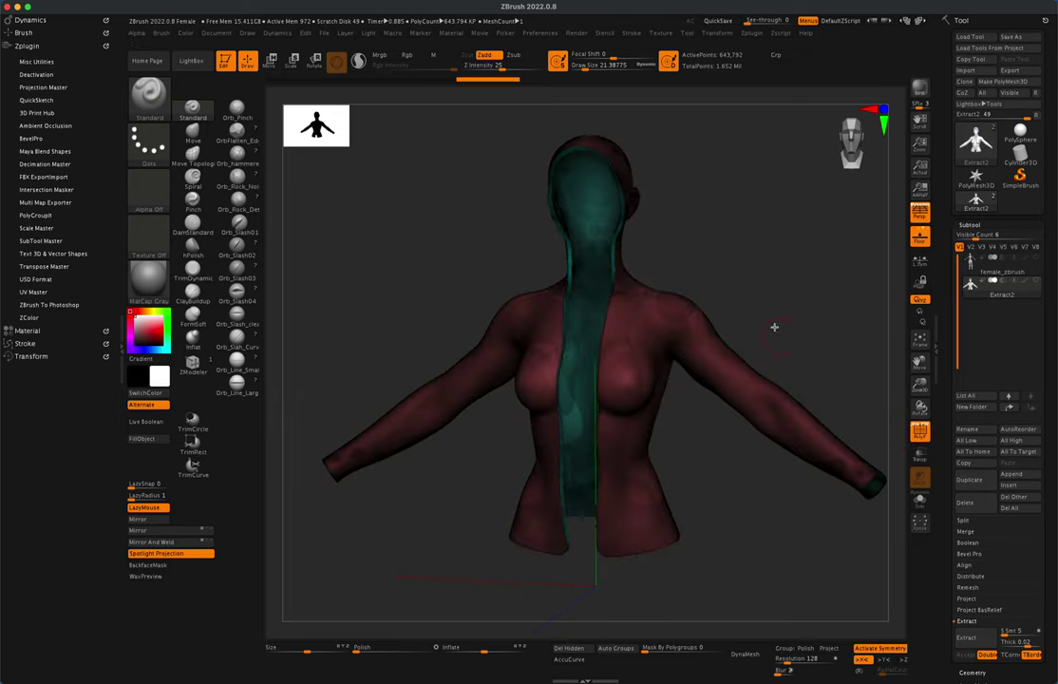
left_click_drag(777, 240, 766, 208)
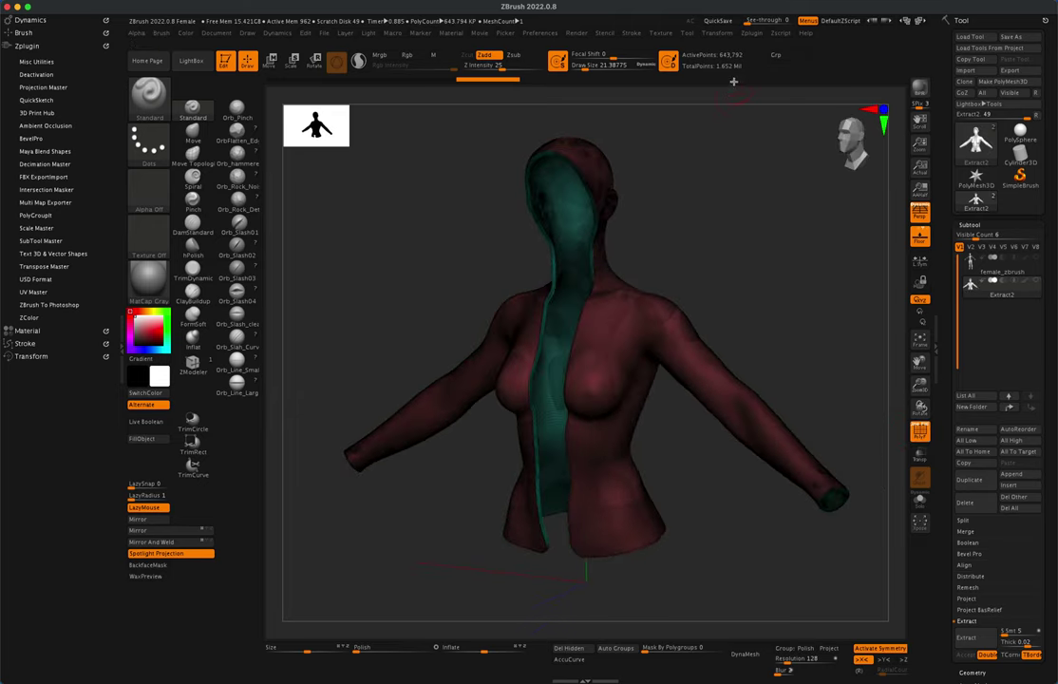
left_click_drag(747, 248, 777, 265)
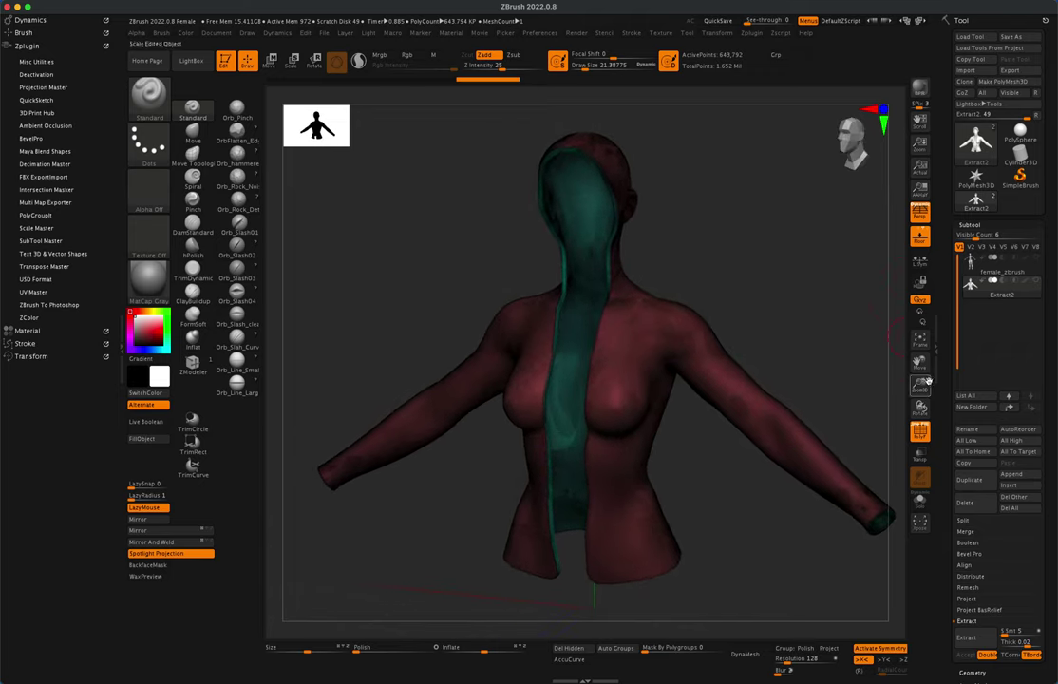
left_click(920, 432)
Open the garment's ZRemesher settings and enable KeepGroups
left_click_drag(1050, 326, 1054, 237)
left_click(976, 420)
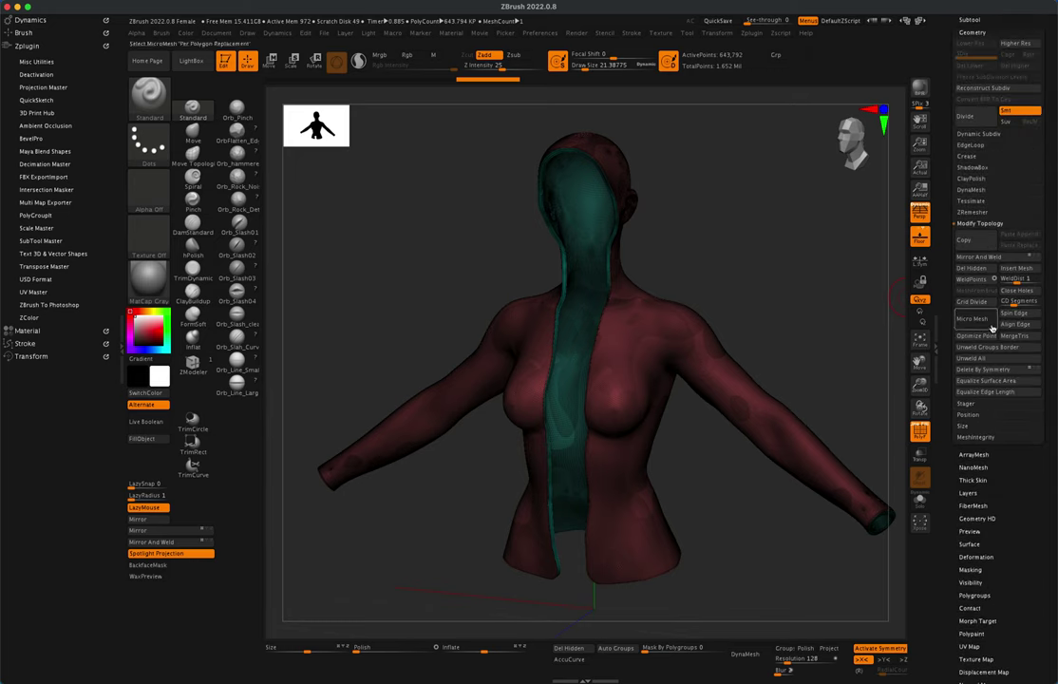
left_click(988, 212)
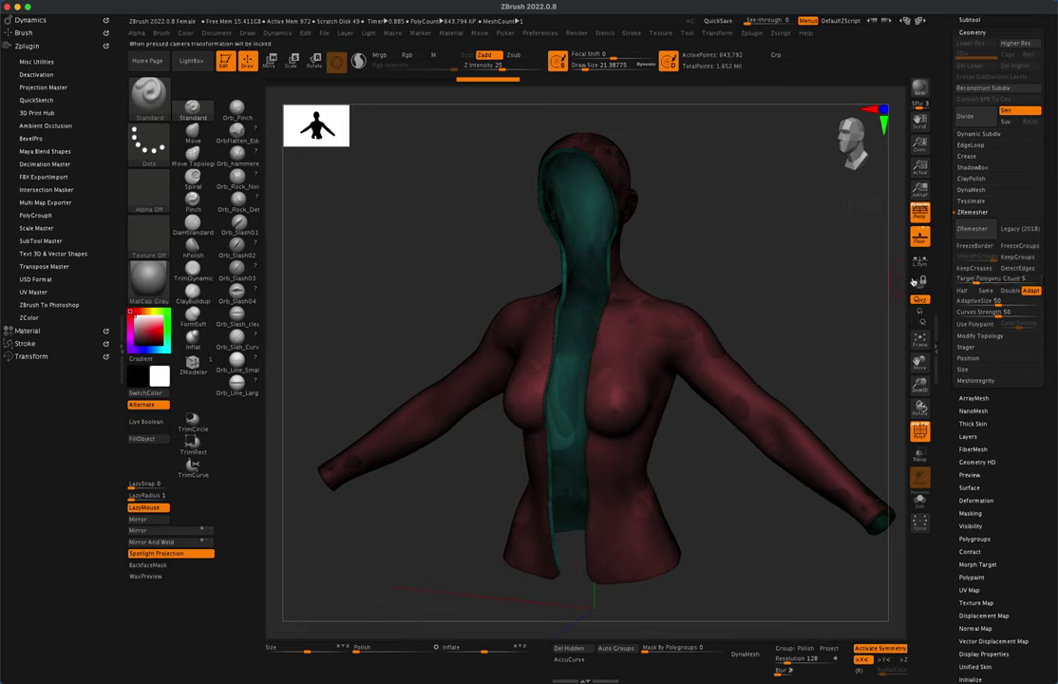
left_click(1021, 258)
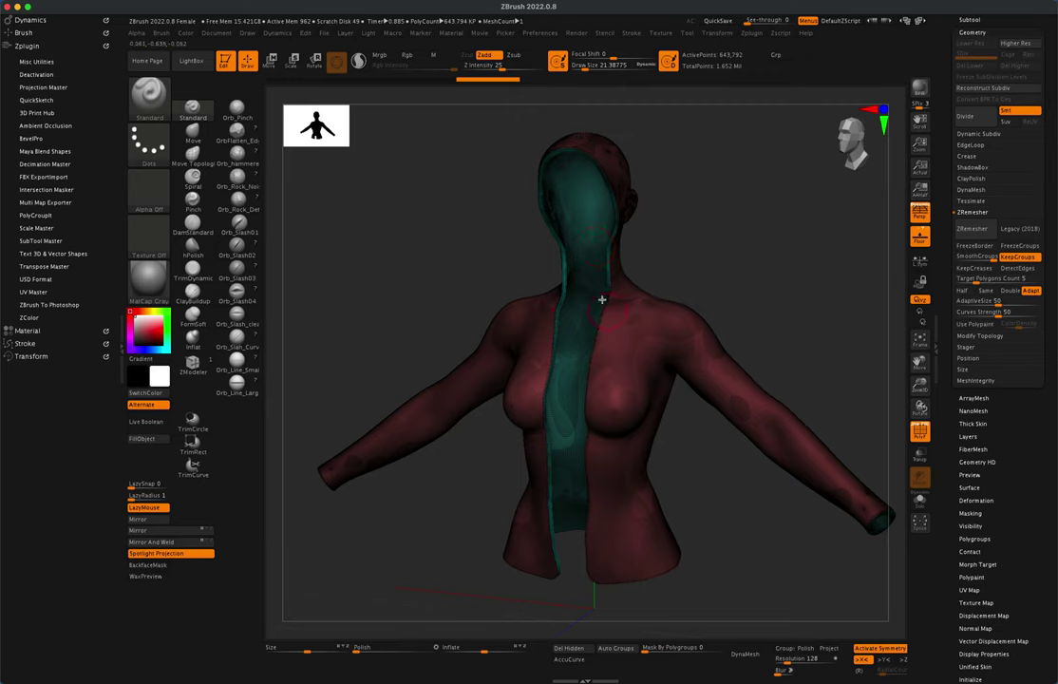
left_click_drag(677, 259, 703, 254)
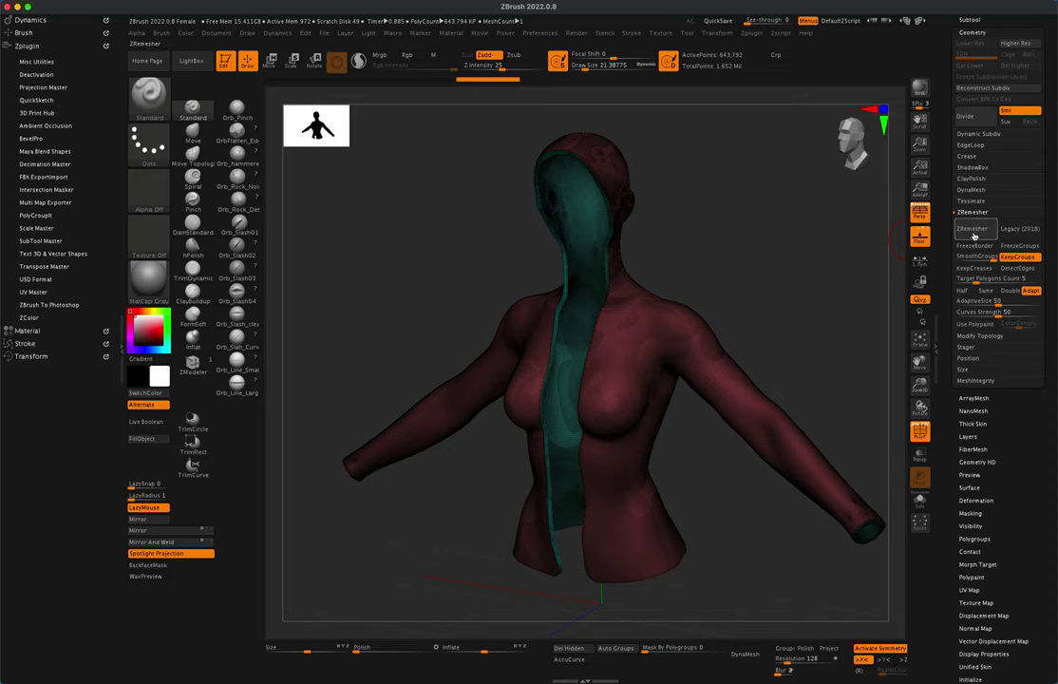
Remesh the garment with ZRemesher at a target polygon count of 5, keeping groups, and check the new topology
mouse_move(788, 256)
left_mouse_down()
mouse_move(811, 259)
mouse_move(756, 255)
mouse_move(765, 245)
mouse_move(785, 254)
left_mouse_up()
mouse_move(755, 212)
left_mouse_down()
mouse_move(776, 246)
mouse_move(771, 260)
mouse_move(759, 222)
left_mouse_up()
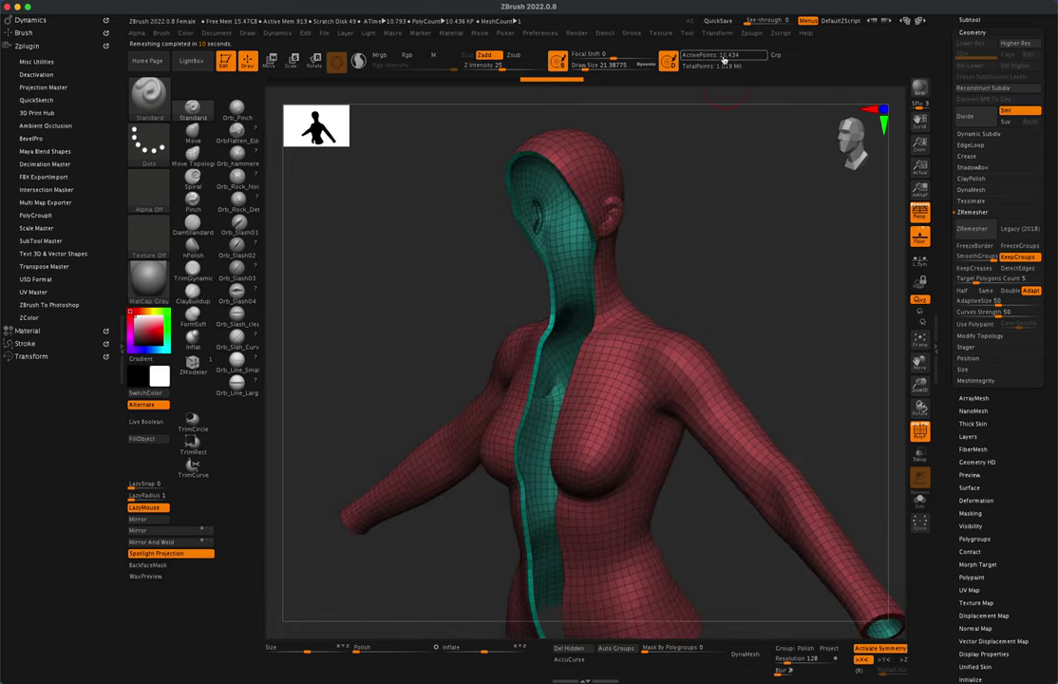
left_click_drag(733, 165, 652, 209)
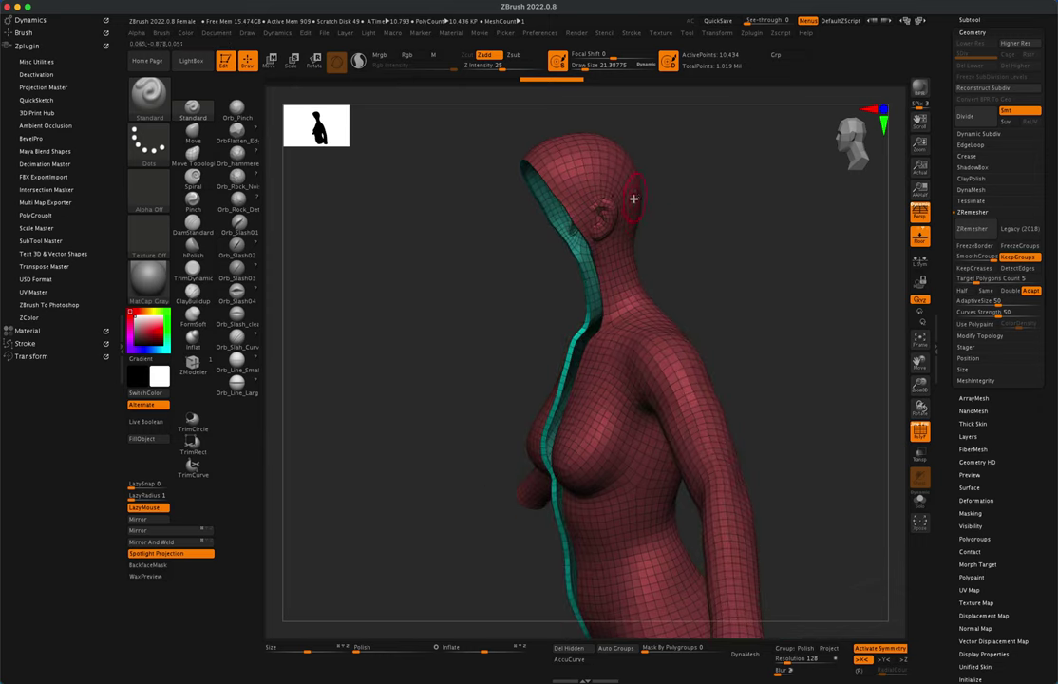
Smooth away the ear shapes on the sides of the garment's hood
key("shift")
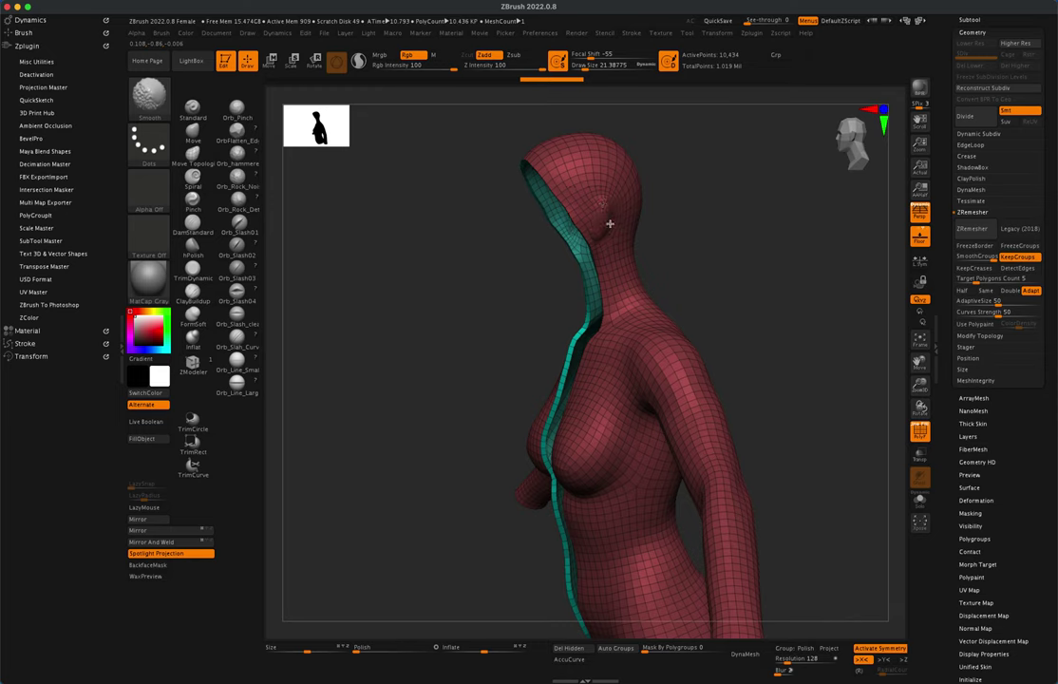
mouse_move(688, 194)
left_mouse_down()
mouse_move(729, 189)
mouse_move(682, 192)
left_mouse_up()
mouse_move(602, 215)
left_mouse_down()
mouse_move(746, 212)
mouse_move(665, 277)
left_mouse_up()
Enlarge the brush to a draw size of about 52.6 and smooth the garment's chest into a flatter surface
key("s")
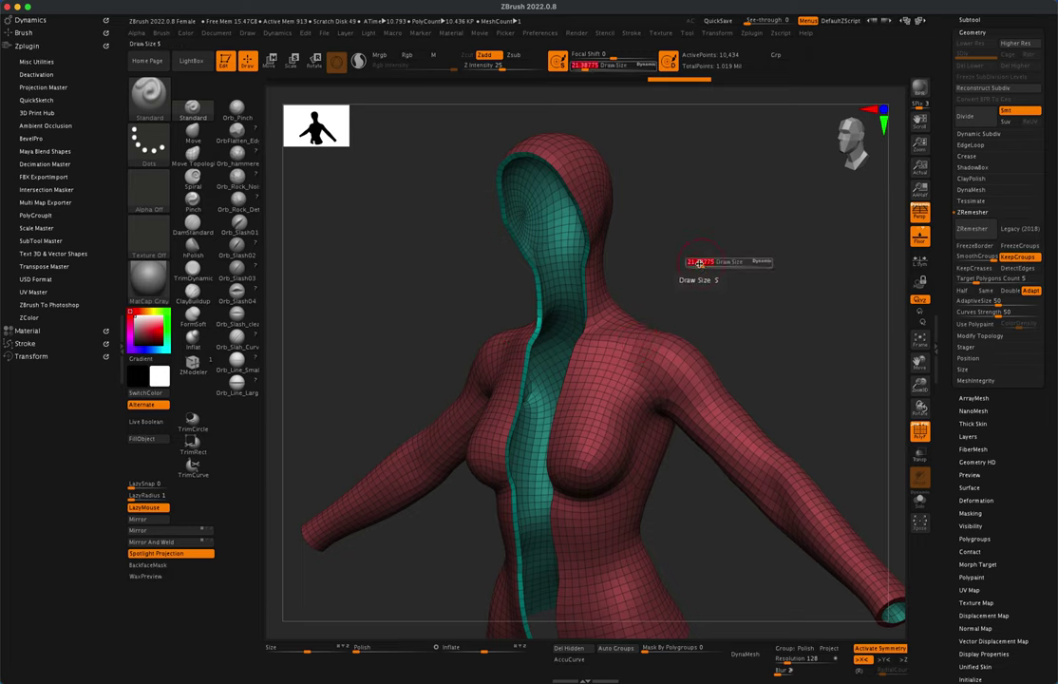
left_click_drag(709, 267, 717, 171)
left_click_drag(688, 432, 688, 399)
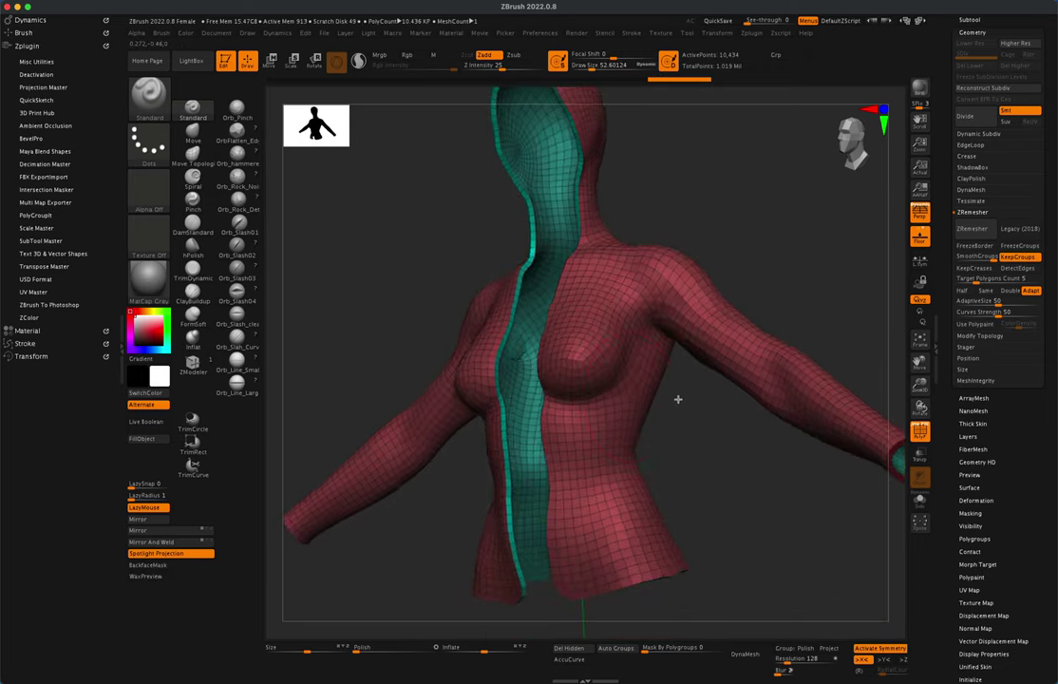
key("shift")
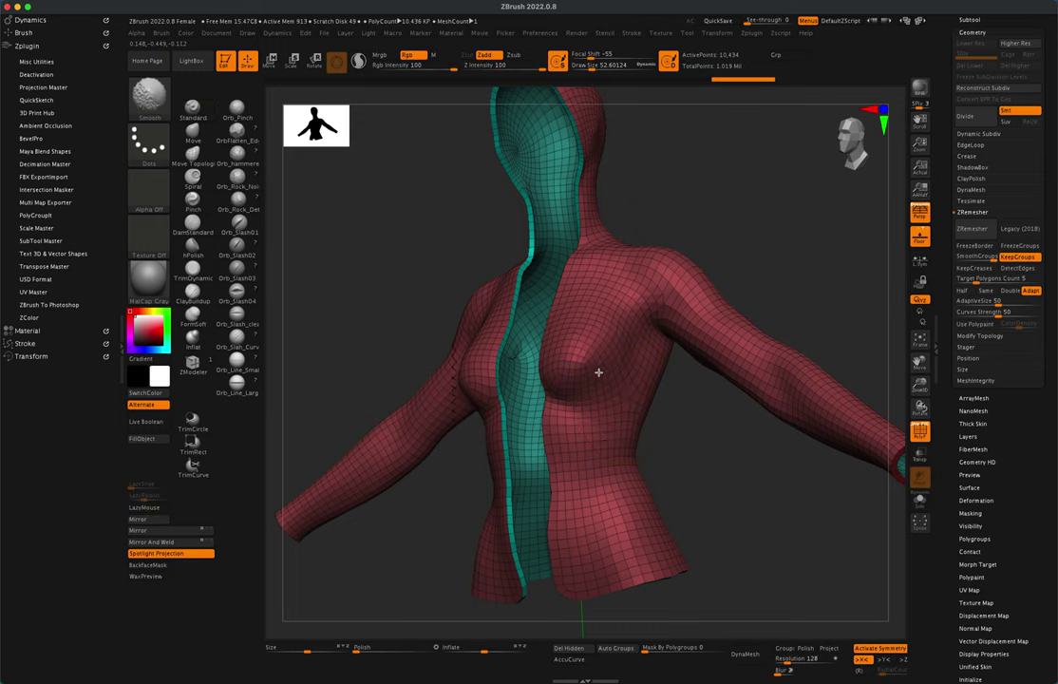
mouse_move(599, 372)
left_mouse_down("shift")
mouse_move(595, 361)
mouse_move(623, 401)
left_mouse_up("shift")
left_click_drag(682, 432, 756, 435)
mouse_move(617, 393)
left_mouse_down()
mouse_move(704, 439)
mouse_move(655, 503)
mouse_move(667, 438)
mouse_move(692, 437)
mouse_move(661, 431)
mouse_move(565, 348)
mouse_move(643, 296)
mouse_move(591, 373)
mouse_move(683, 251)
mouse_move(586, 350)
left_mouse_up()
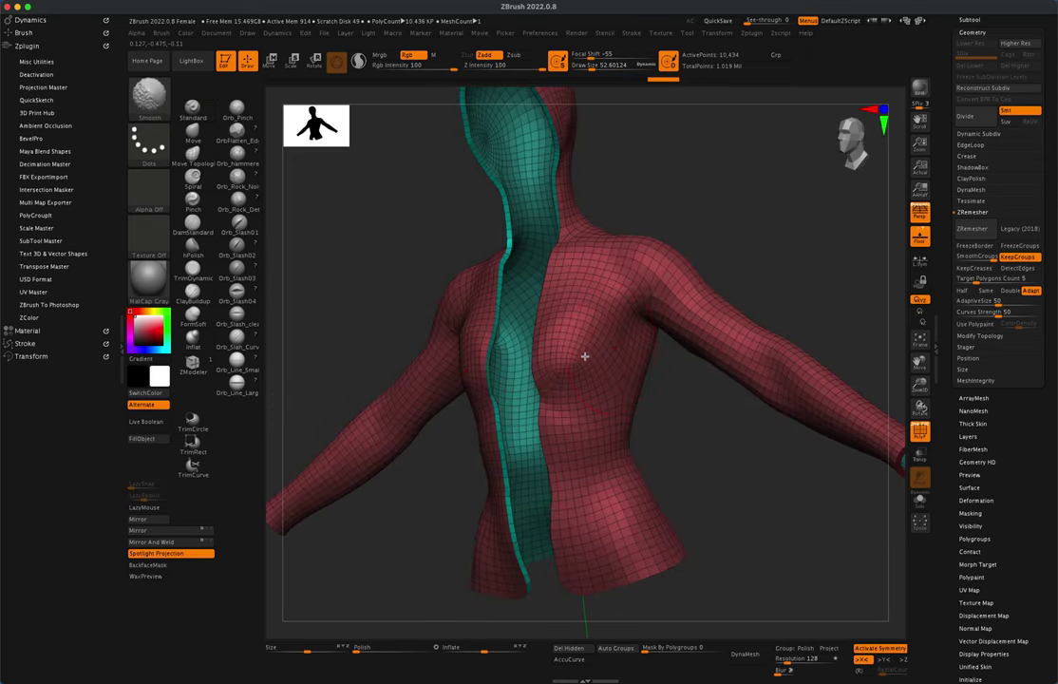
Smooth the garment's upper back and review the whole shape from behind and the front
mouse_move(642, 403)
right_mouse_down()
mouse_move(690, 427)
mouse_move(641, 413)
mouse_move(686, 418)
mouse_move(606, 377)
right_mouse_up()
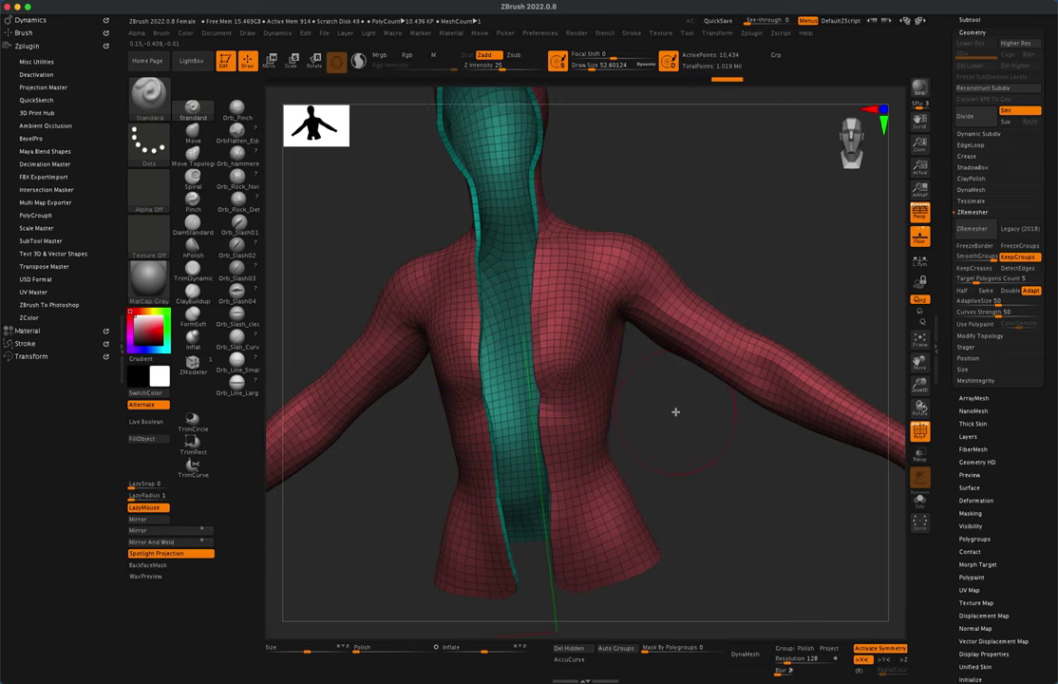
right_click_drag(676, 416, 582, 420)
key("shift")
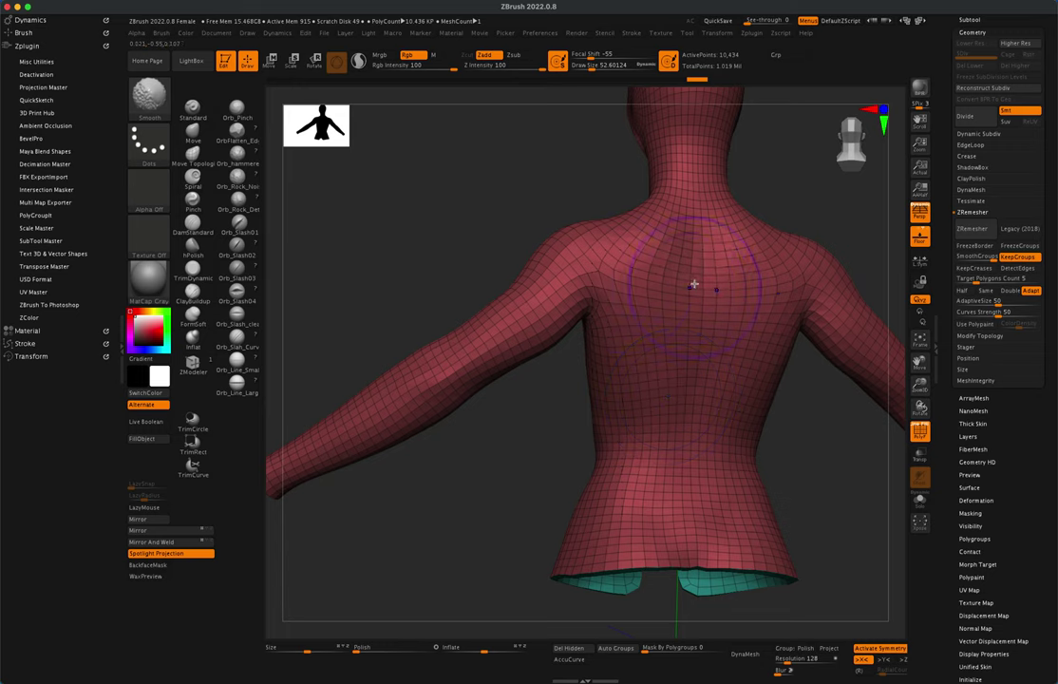
right_click_drag(544, 247, 494, 251)
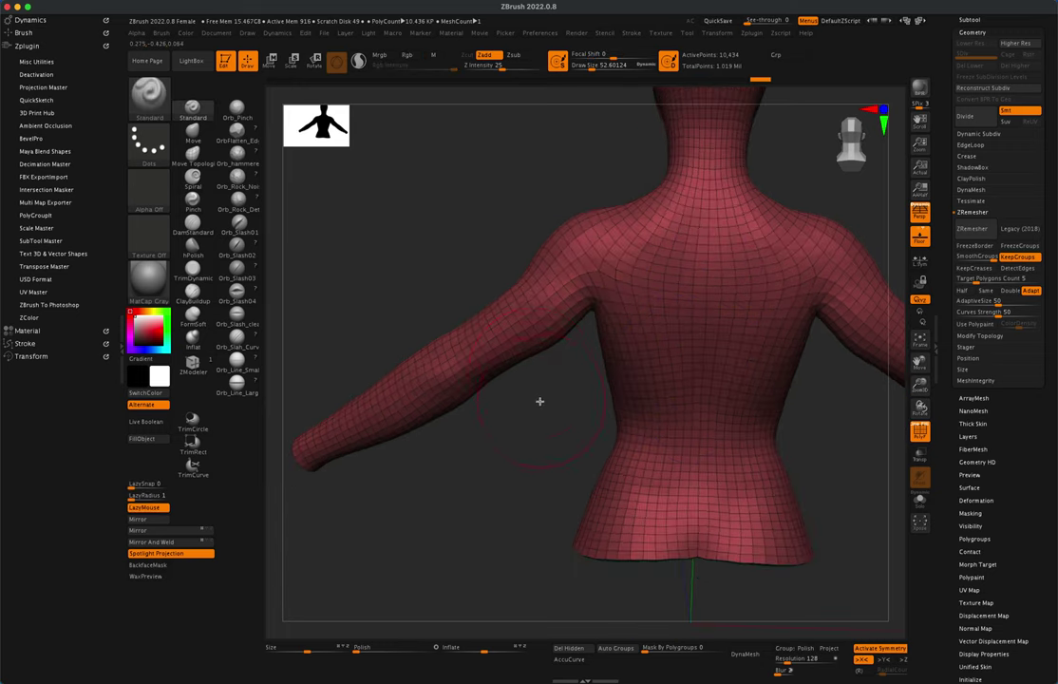
mouse_move(542, 402)
right_mouse_down()
mouse_move(534, 345)
mouse_move(572, 515)
mouse_move(532, 422)
mouse_move(525, 463)
mouse_move(512, 469)
right_mouse_up()
mouse_move(472, 313)
right_mouse_down()
mouse_move(560, 316)
mouse_move(699, 253)
mouse_move(725, 279)
mouse_move(803, 222)
right_mouse_up()
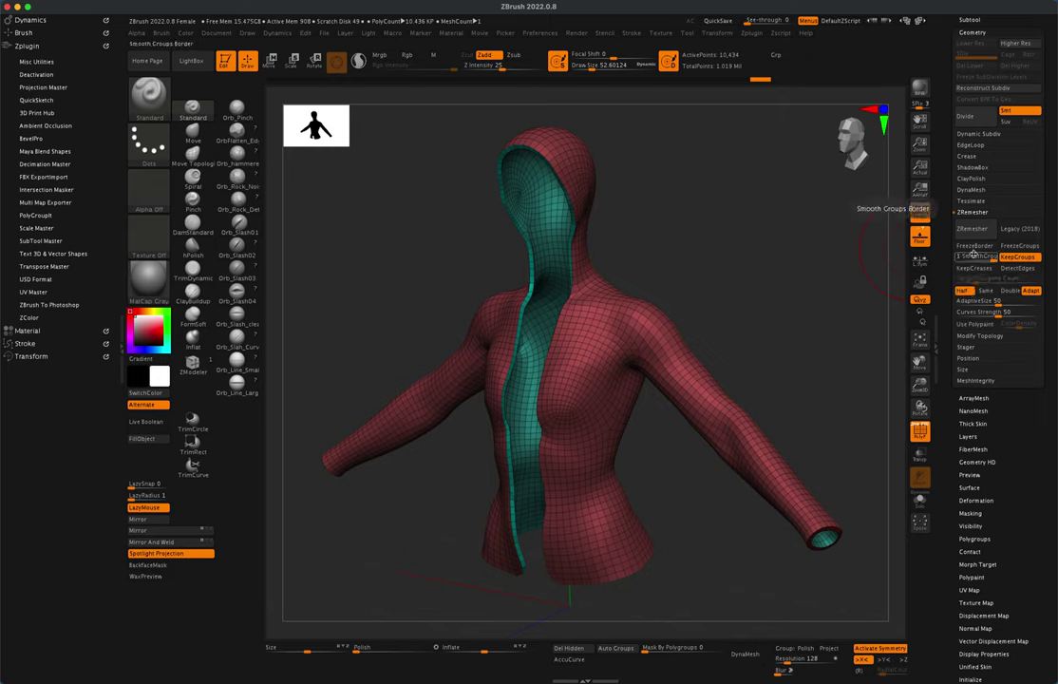
Reduce the garment's density by running ZRemesher twice with the Half option and KeepGroups
left_click(962, 232)
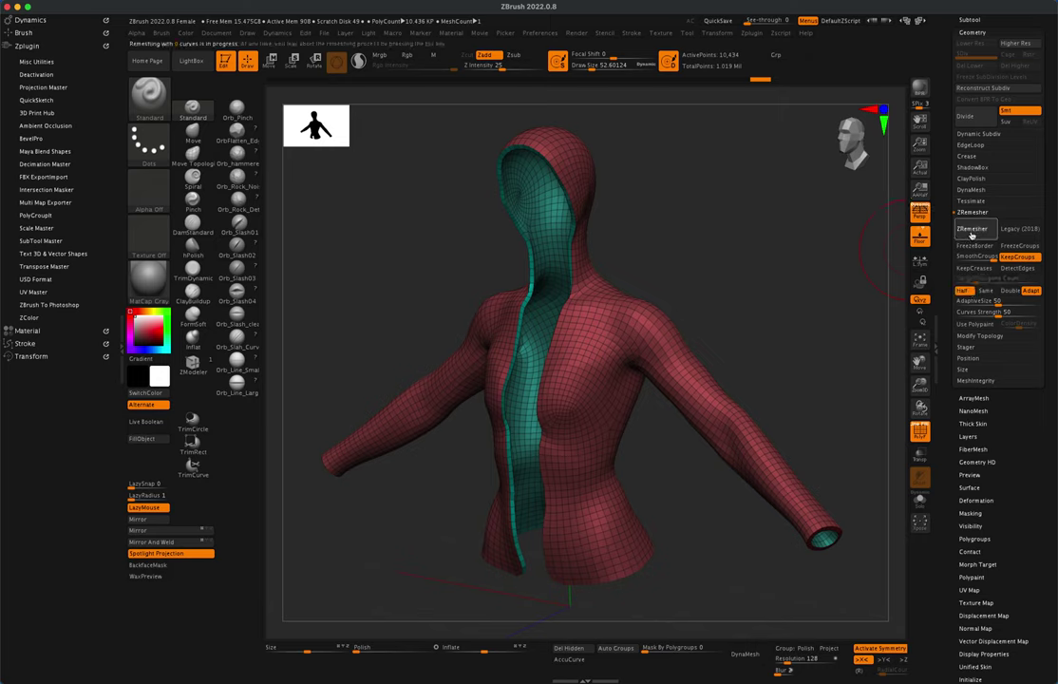
right_click_drag(808, 281, 797, 283)
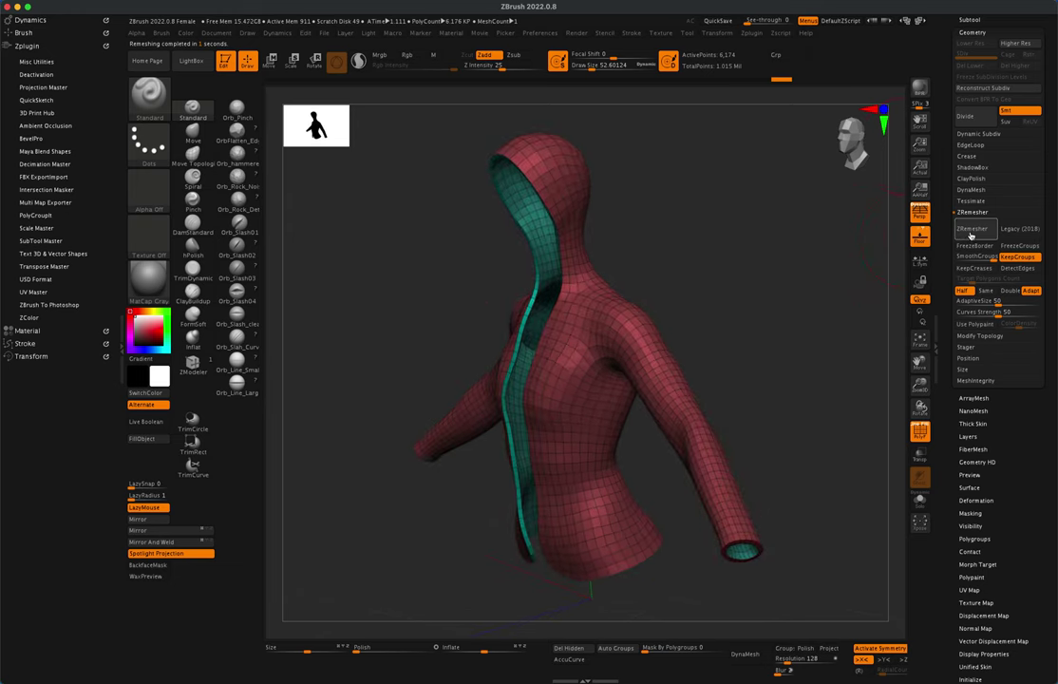
left_click(970, 234)
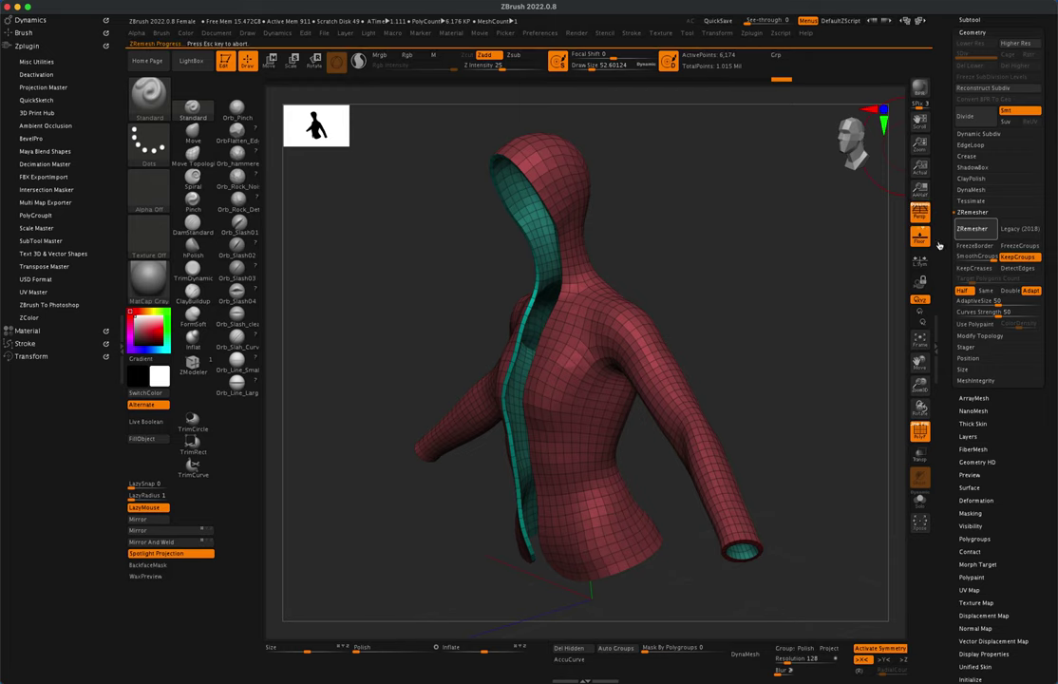
mouse_move(797, 253)
right_mouse_down()
mouse_move(810, 262)
mouse_move(787, 250)
mouse_move(822, 252)
mouse_move(815, 246)
mouse_move(810, 265)
mouse_move(808, 250)
mouse_move(799, 265)
mouse_move(718, 271)
mouse_move(810, 273)
mouse_move(768, 269)
mouse_move(807, 278)
mouse_move(768, 286)
mouse_move(775, 262)
mouse_move(776, 285)
mouse_move(706, 314)
mouse_move(815, 288)
mouse_move(775, 291)
mouse_move(804, 274)
mouse_move(820, 292)
mouse_move(810, 287)
right_mouse_up()
Turn off Adapt, remesh the garment again at Half, and inspect the low-poly topology
left_click(1034, 295)
left_click(973, 233)
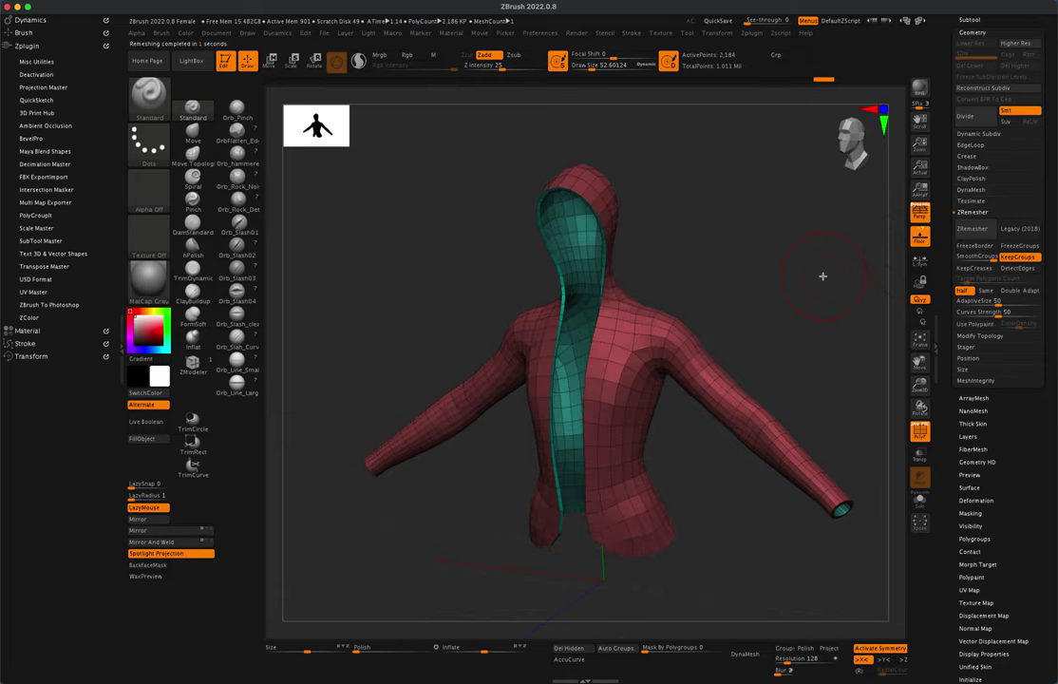
right_click_drag(761, 296, 771, 326, "shift")
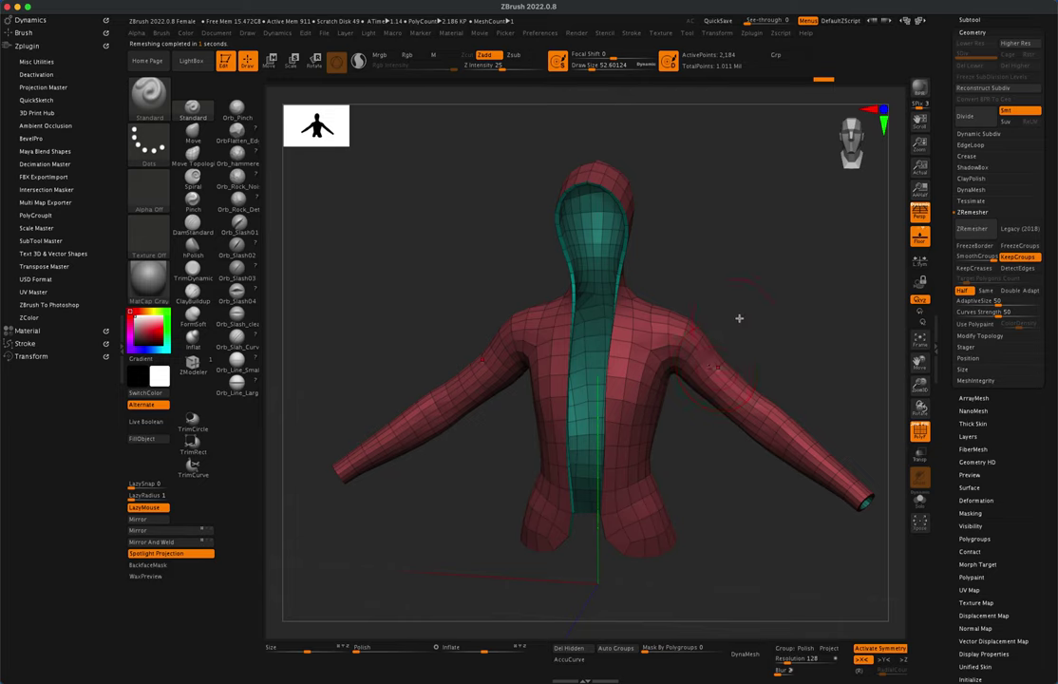
right_click_drag(739, 318, 719, 302)
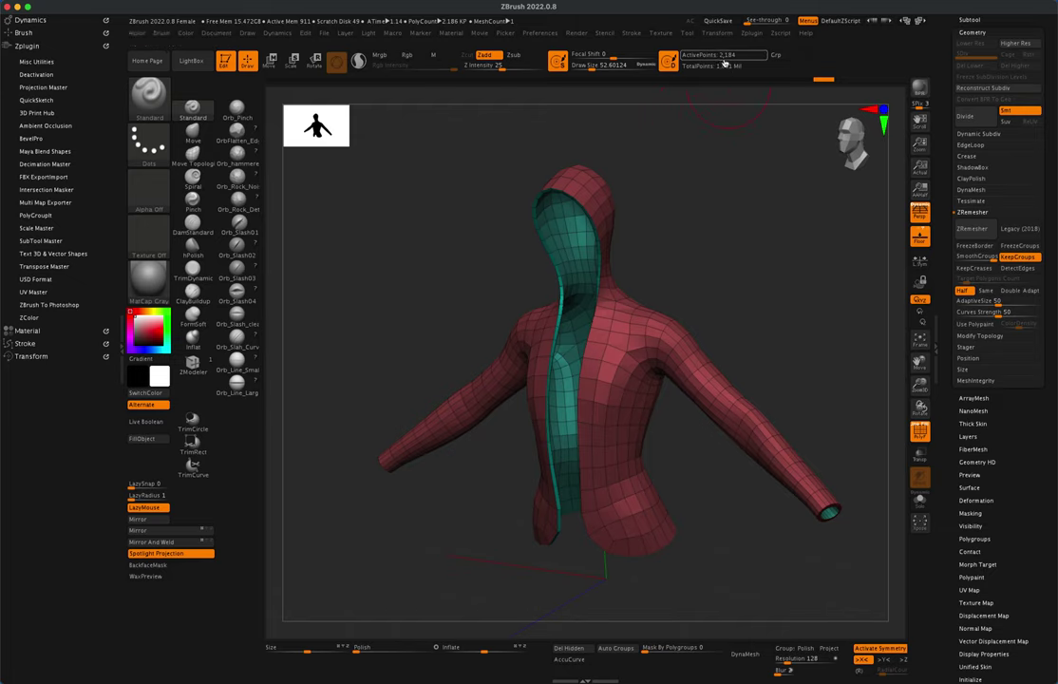
mouse_move(746, 185)
right_mouse_down()
mouse_move(782, 216)
mouse_move(749, 201)
right_mouse_up()
Select the ZModeler brush and set its edge action on the sleeve to Delete with the EdgeLoop Complete target
right_click_drag(780, 255, 707, 241)
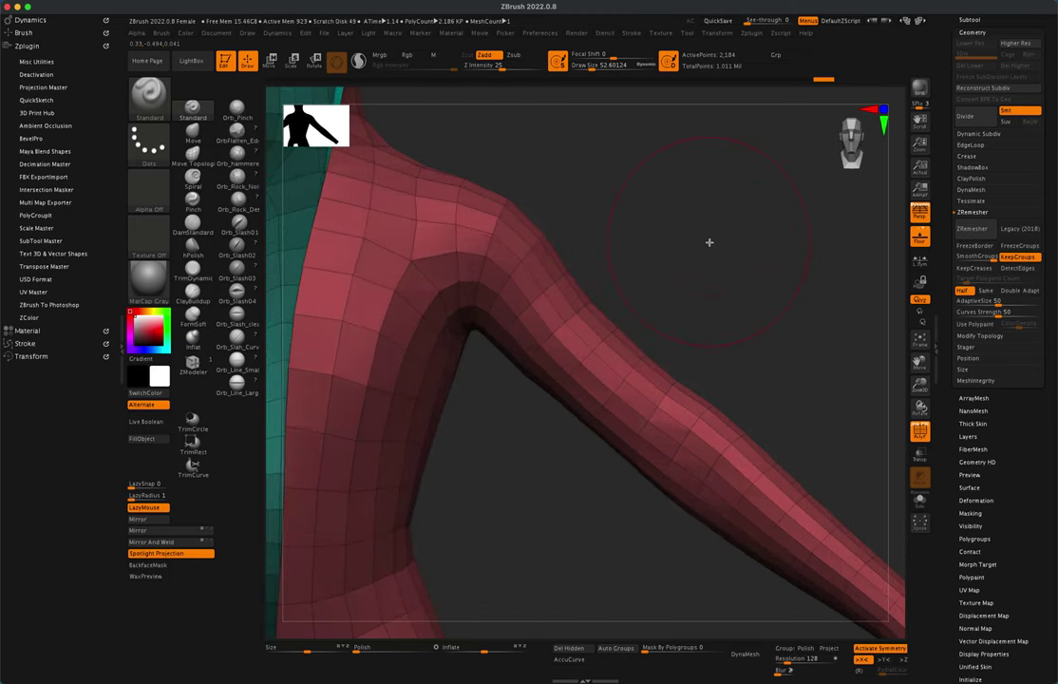
left_click(193, 367)
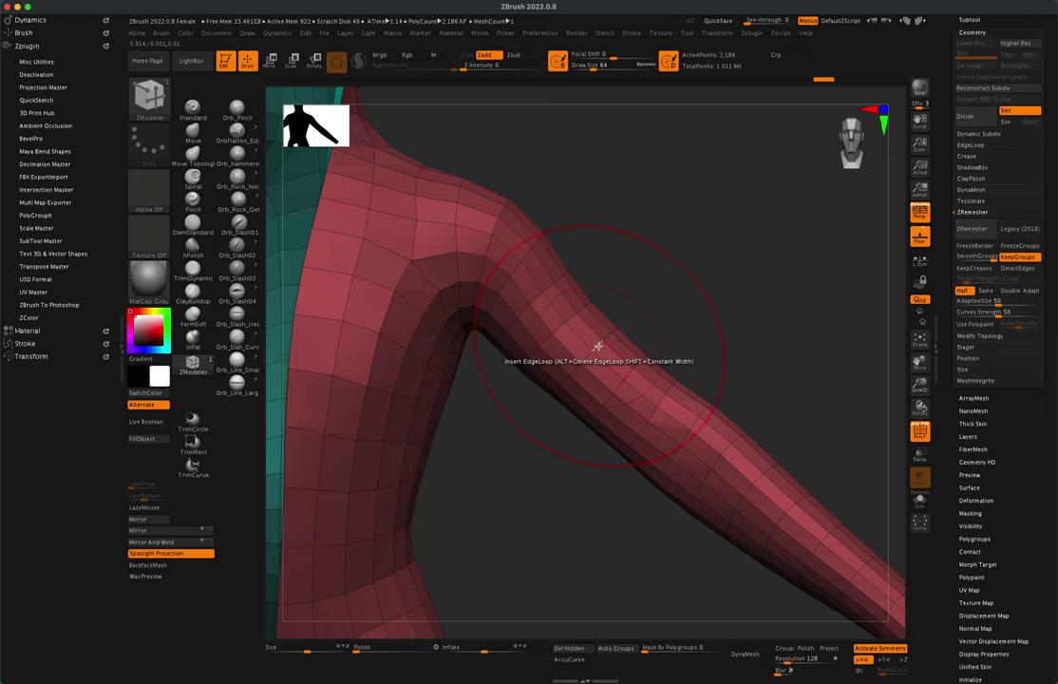
key("space")
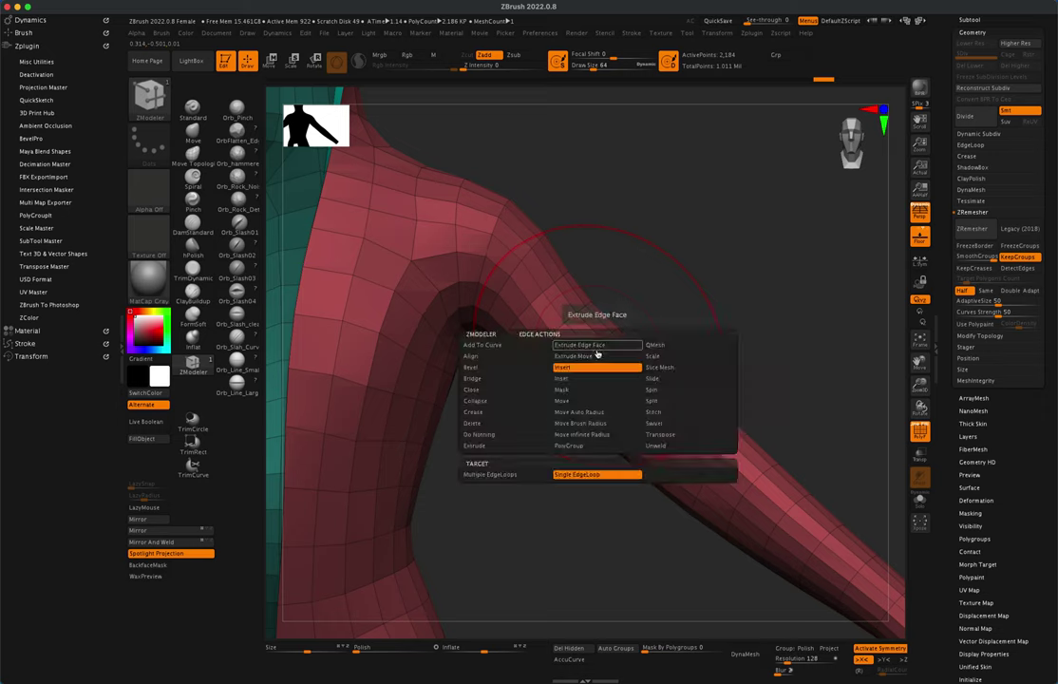
left_click(496, 423)
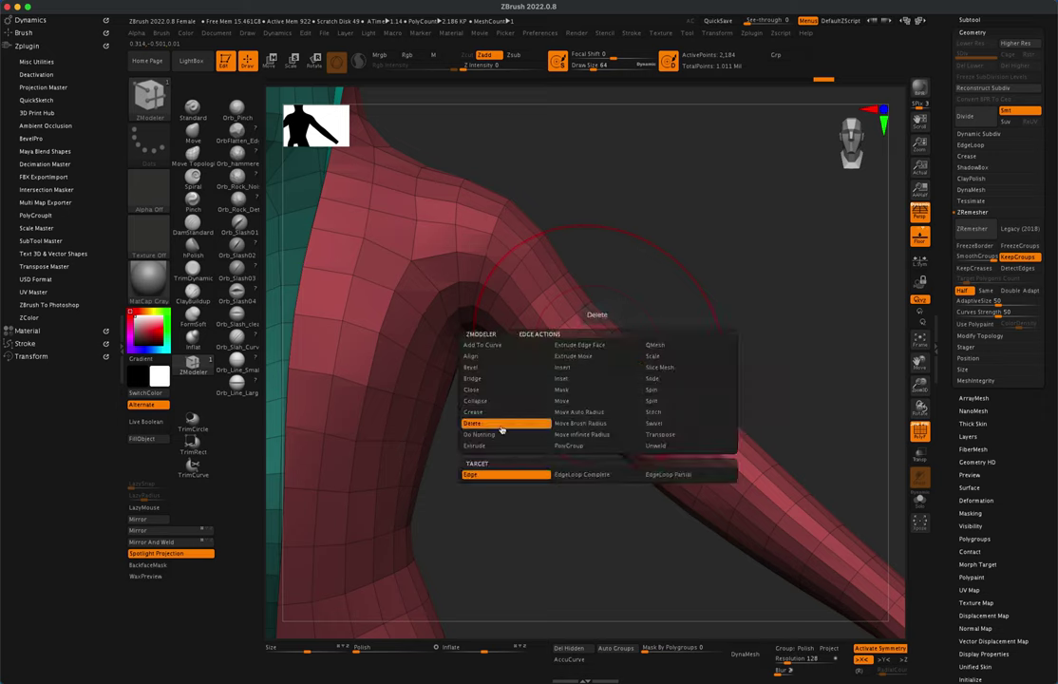
left_click(572, 477)
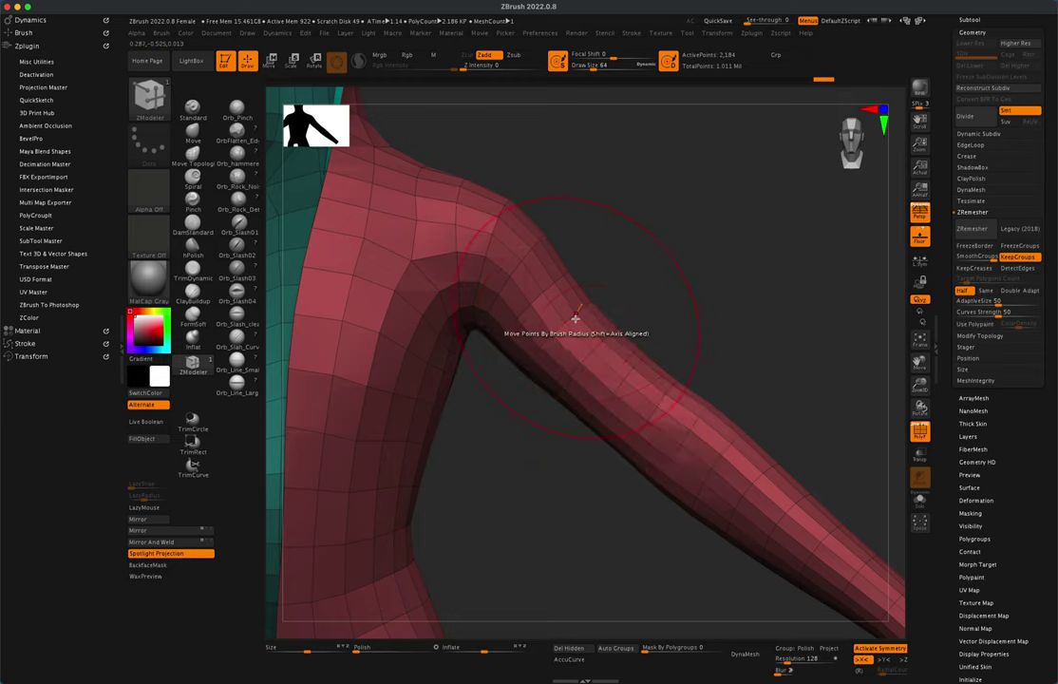
Delete two complete edge loops around the upper part of the sleeve
right_click_drag(670, 270, 685, 286, "ctrl")
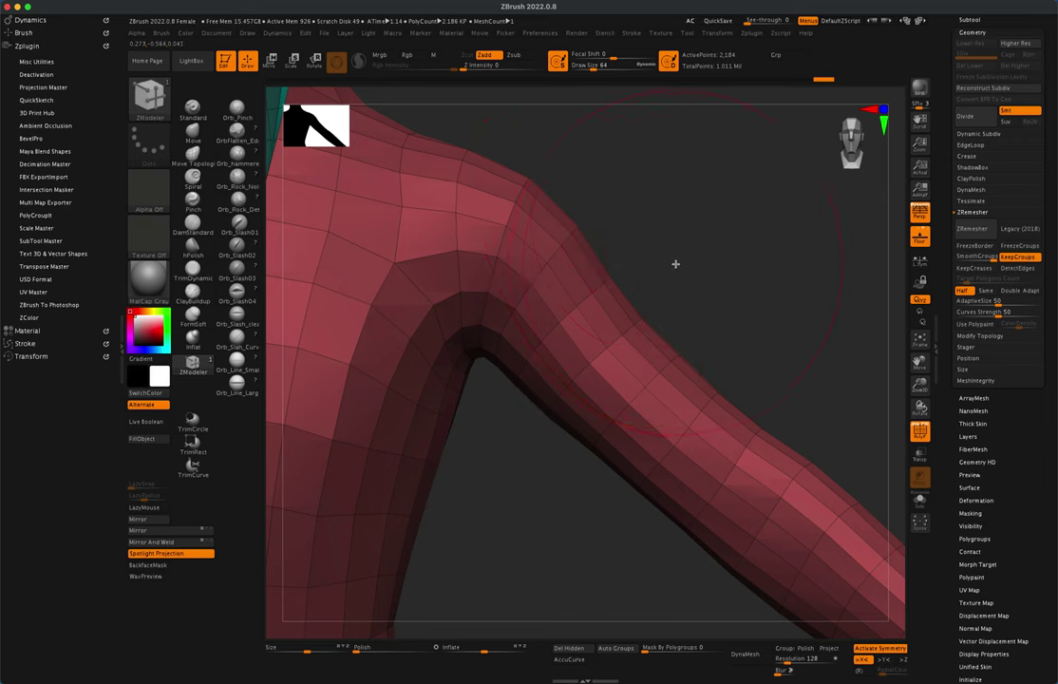
mouse_move(693, 266)
right_mouse_down("ctrl")
mouse_move(688, 224)
mouse_move(713, 251)
mouse_move(676, 253)
right_mouse_up("ctrl")
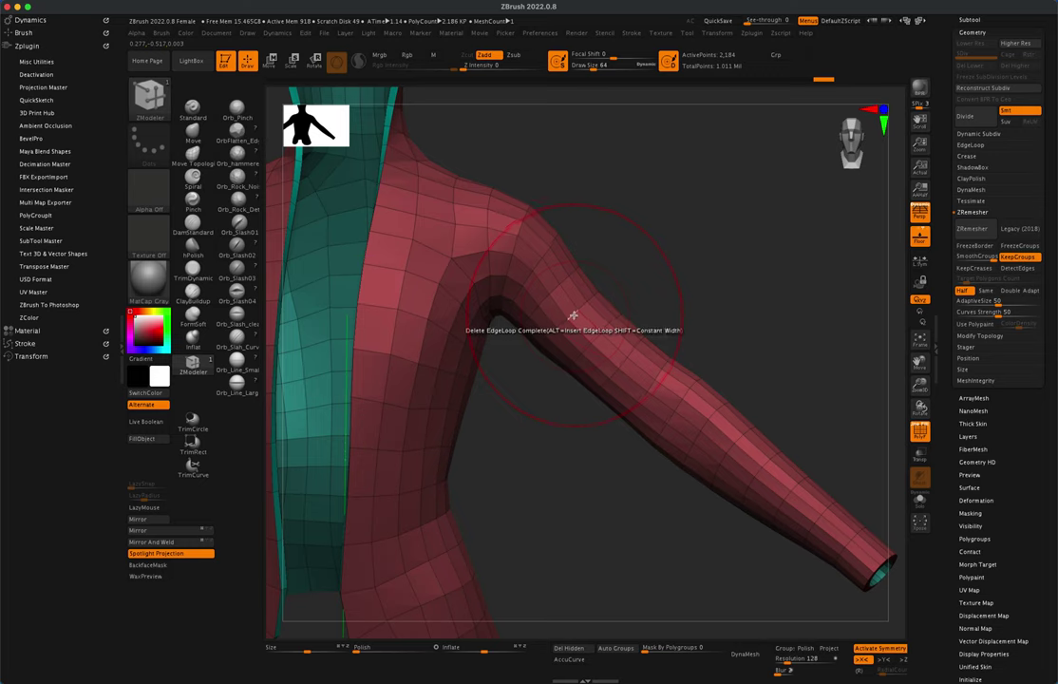
left_click_drag(637, 246, 639, 304, "alt")
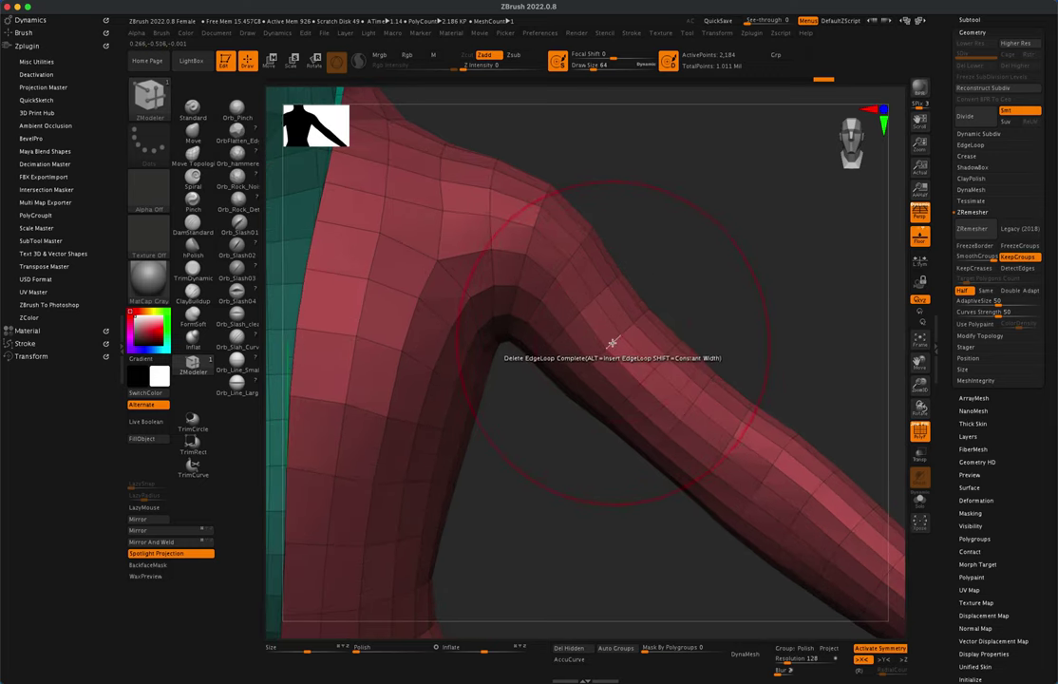
left_click(612, 343)
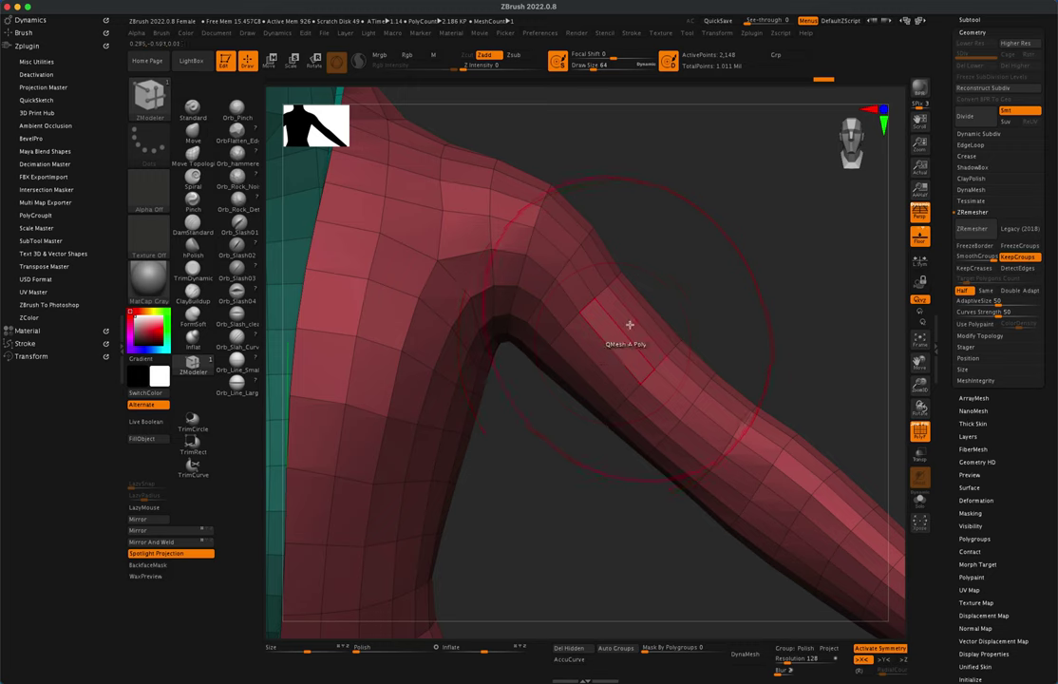
left_click(659, 364)
Delete three complete edge loops around the forearm section of the sleeve
left_click_drag(731, 310, 665, 224, "alt")
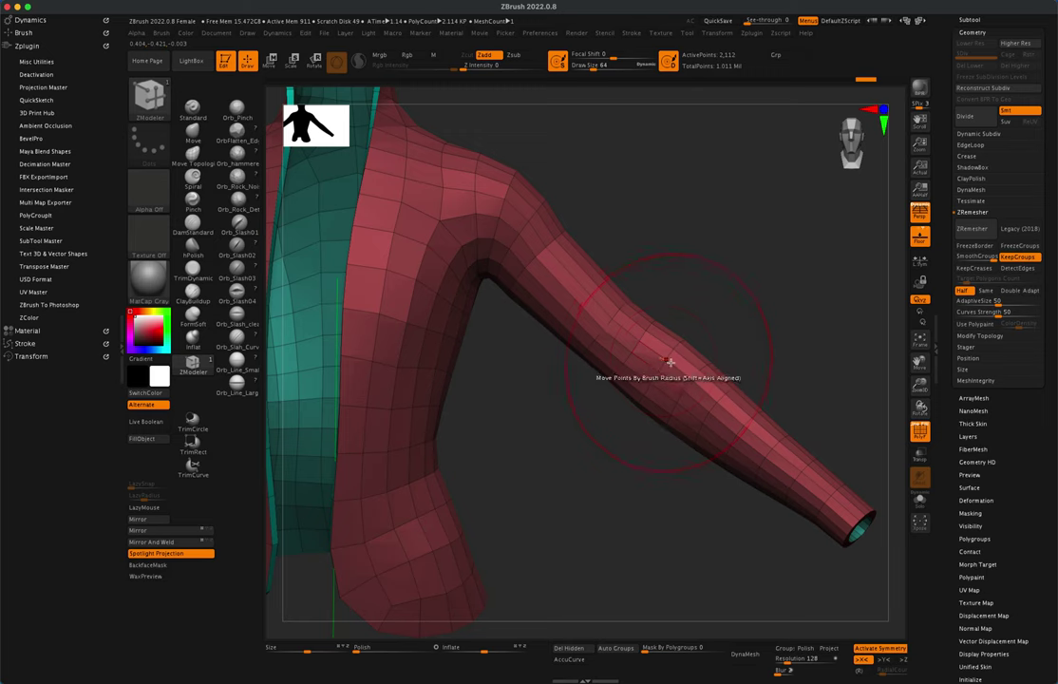
left_click(722, 398)
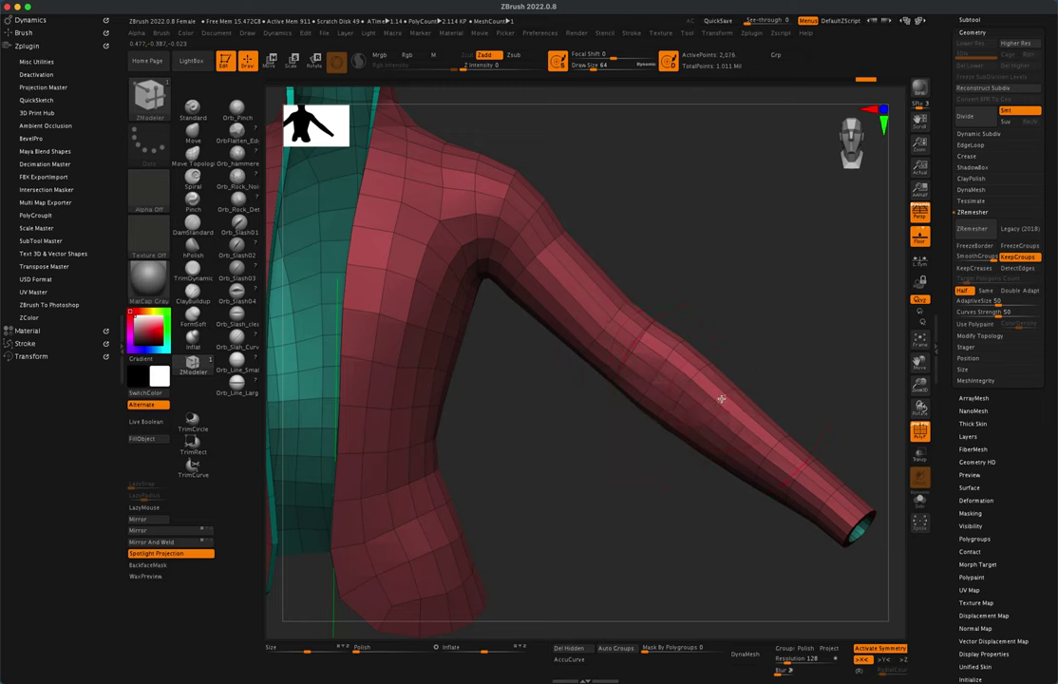
left_click(749, 425)
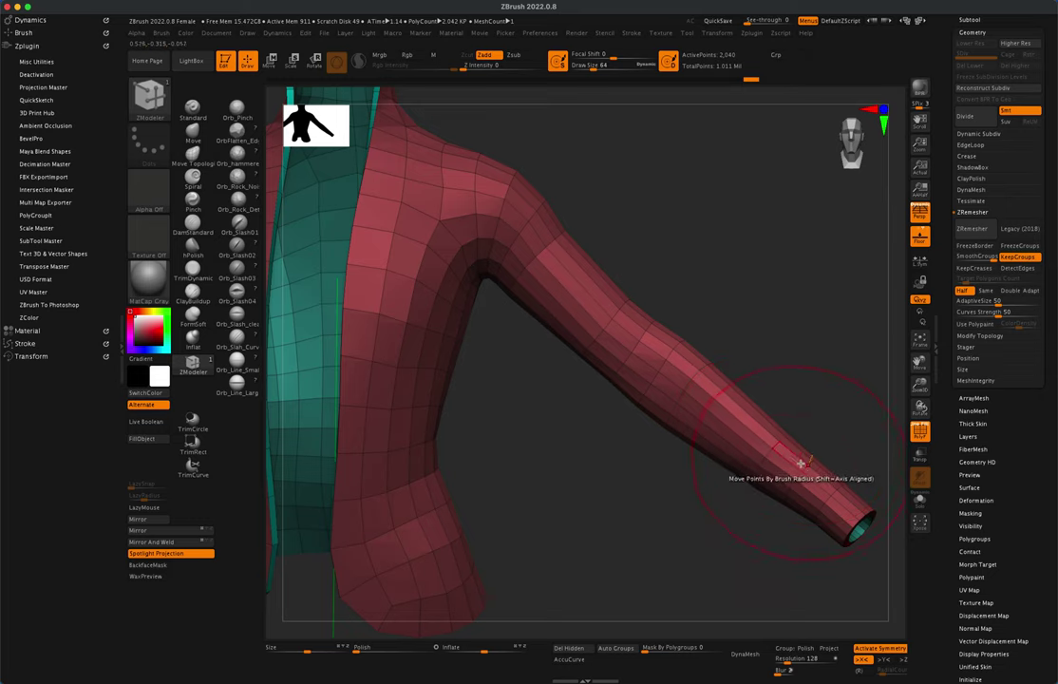
left_click(777, 445)
Switch the ZModeler edge action to Insert and add one edge loop on the upper sleeve and one on the forearm
left_click_drag(801, 385, 758, 331, "alt")
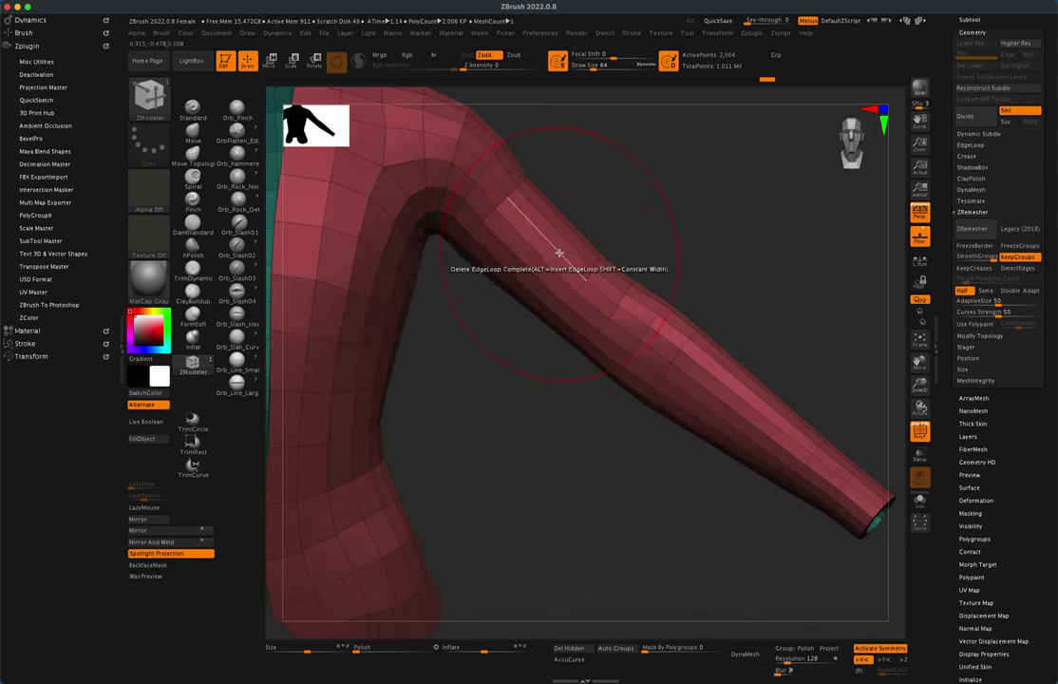
key("space")
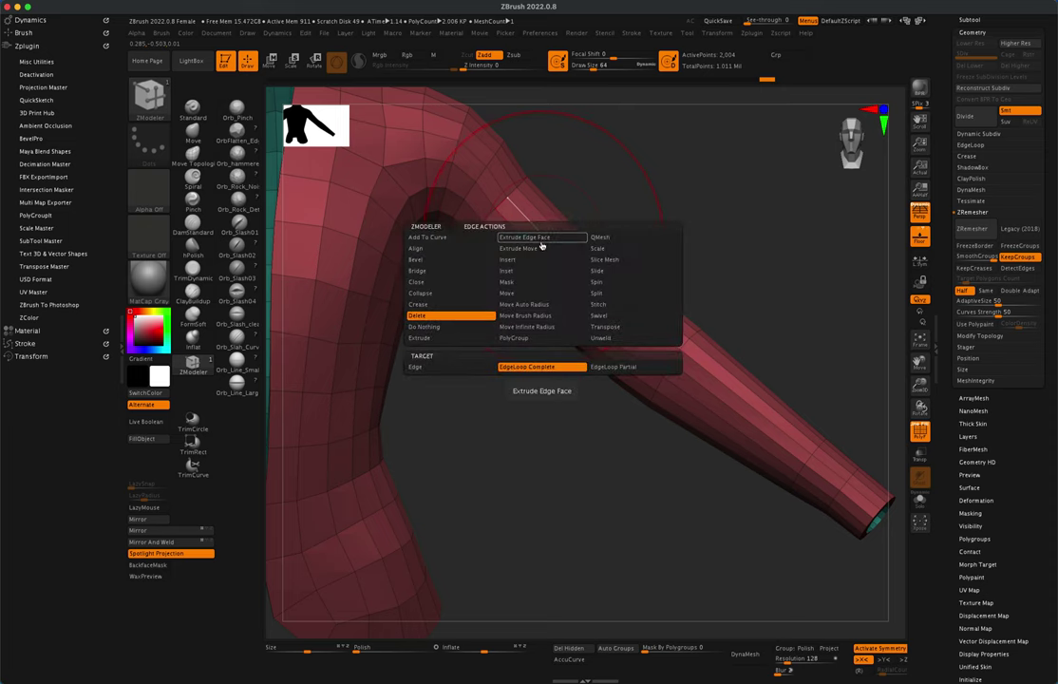
left_click(524, 263)
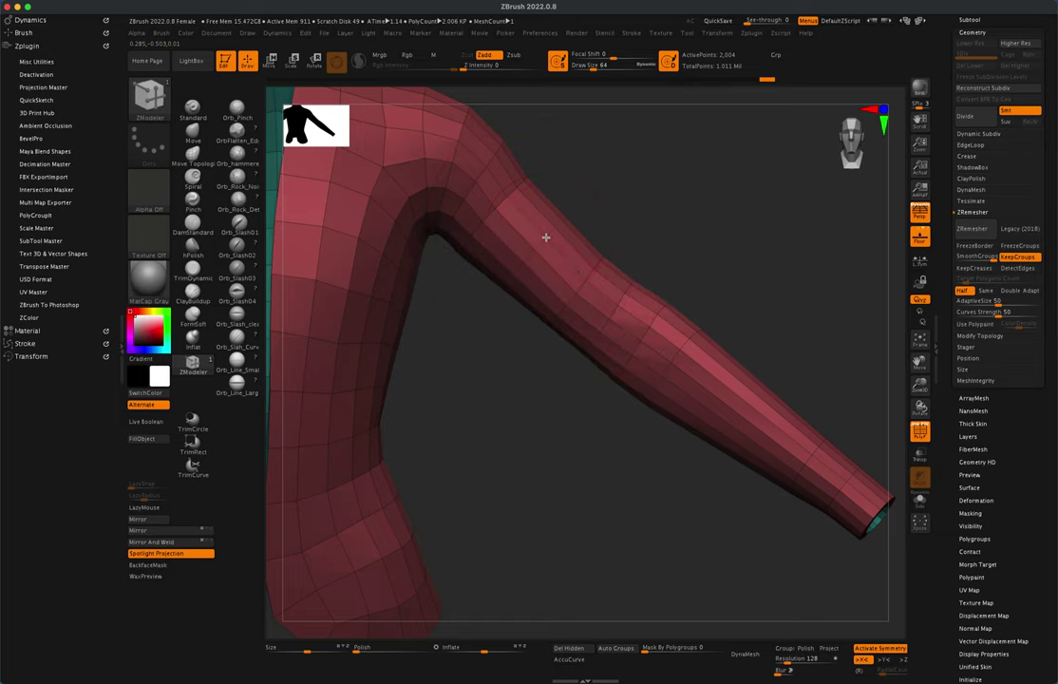
left_click(559, 228)
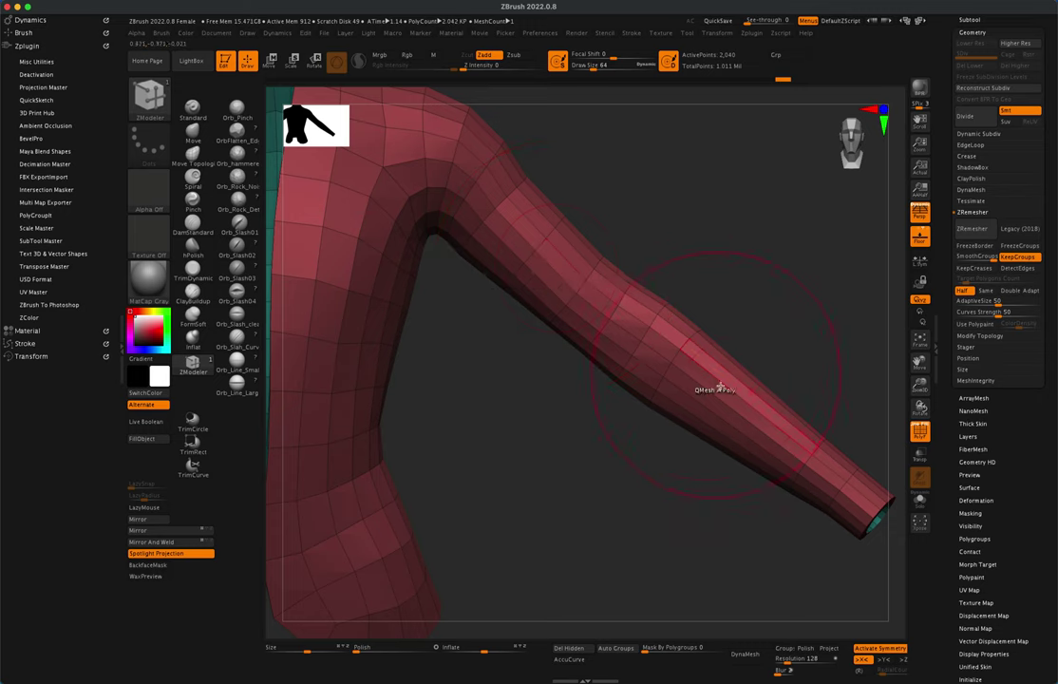
left_click(752, 385)
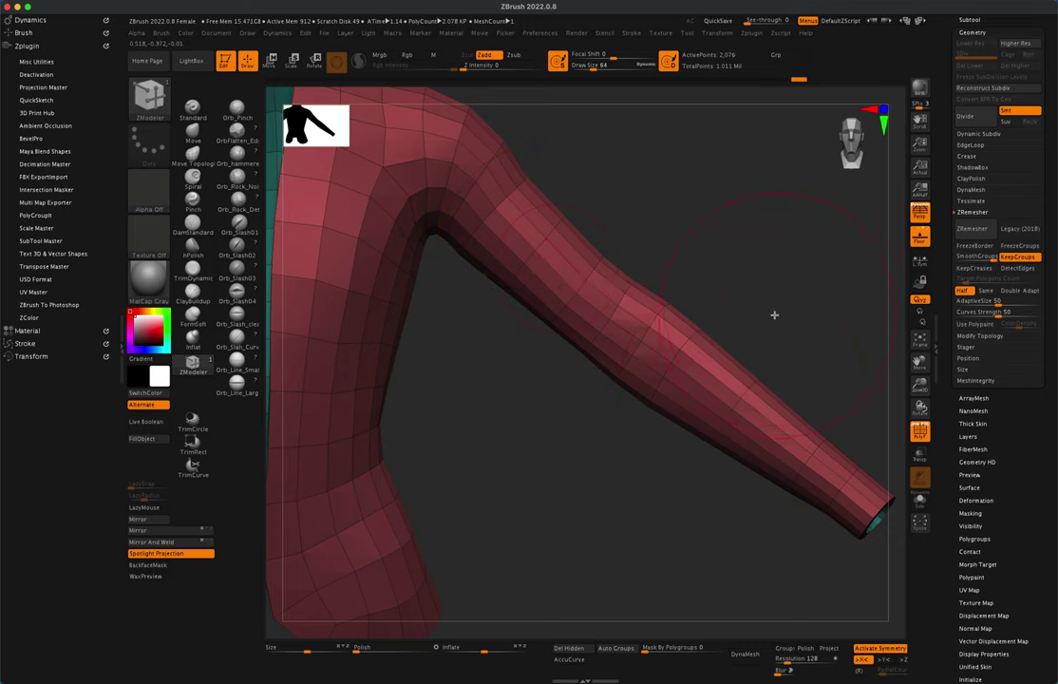
right_click_drag(774, 314, 784, 237, "ctrl")
right_click_drag(774, 283, 776, 235, "ctrl")
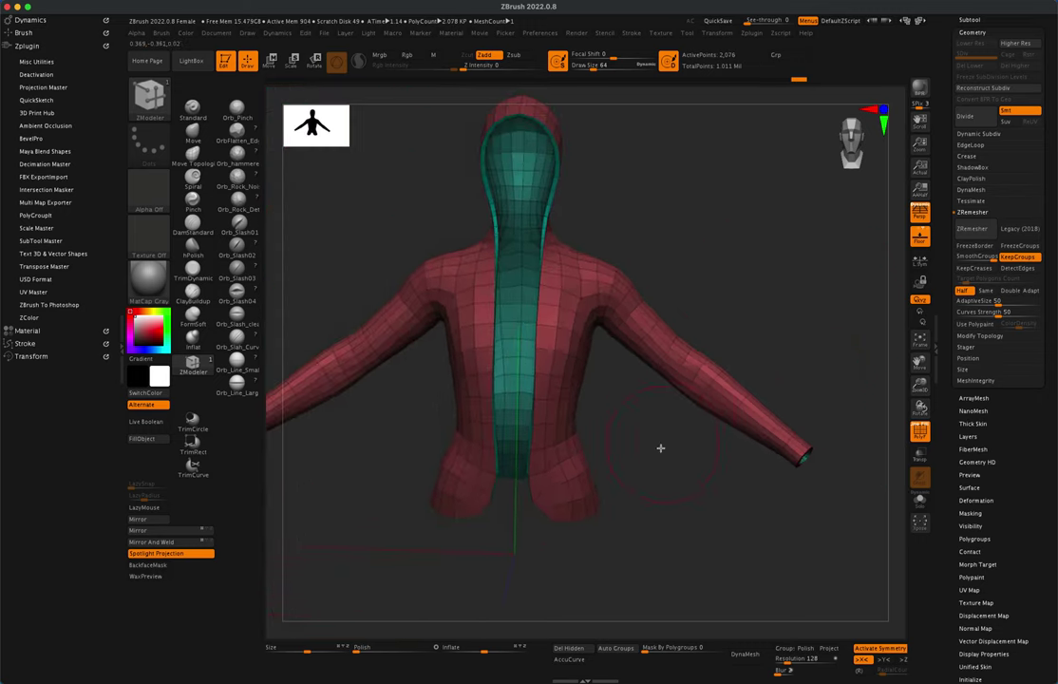
Turn on visibility of the female_zbrush subtool so the body shows together with the extracted garment
mouse_move(660, 448)
left_mouse_down()
mouse_move(685, 428)
mouse_move(730, 438)
mouse_move(739, 449)
mouse_move(728, 439)
mouse_move(728, 487)
mouse_move(714, 496)
mouse_move(737, 494)
mouse_move(730, 449)
mouse_move(747, 448)
mouse_move(746, 463)
mouse_move(720, 481)
mouse_move(645, 481)
mouse_move(749, 470)
mouse_move(738, 489)
mouse_move(717, 447)
mouse_move(741, 423)
left_mouse_up()
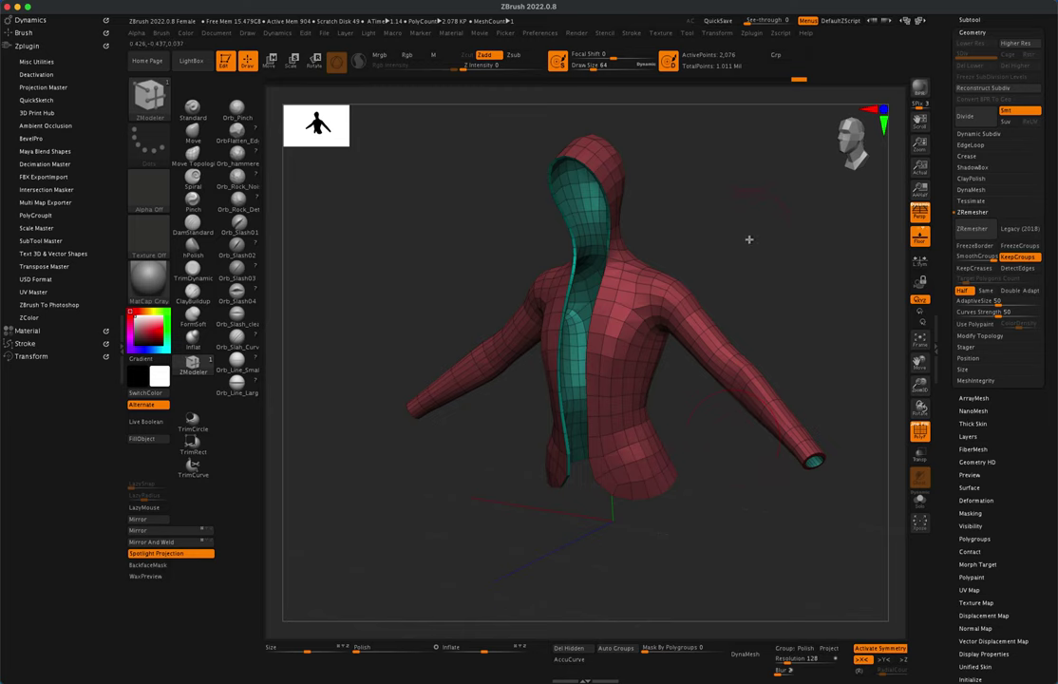
mouse_move(748, 240)
left_mouse_down()
mouse_move(742, 262)
mouse_move(767, 269)
mouse_move(747, 276)
mouse_move(766, 267)
left_mouse_up()
left_click_drag(1052, 209, 1051, 348)
left_click(972, 164)
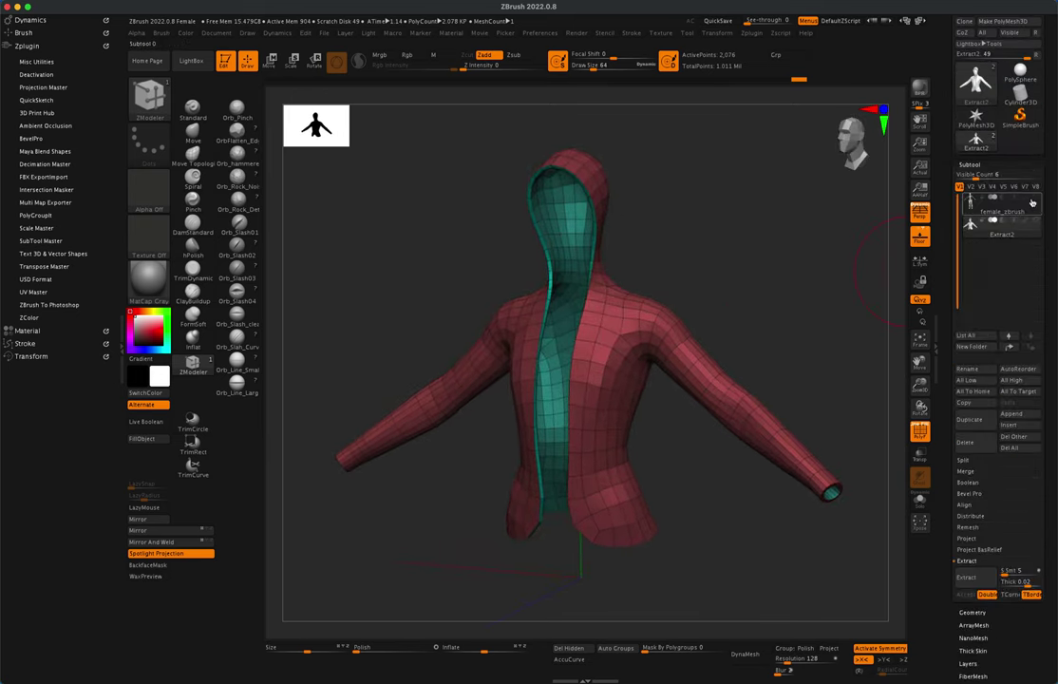
left_click(1030, 204)
mouse_move(757, 278)
left_mouse_down("alt")
mouse_move(761, 251)
mouse_move(768, 278)
mouse_move(748, 283)
left_mouse_up("alt")
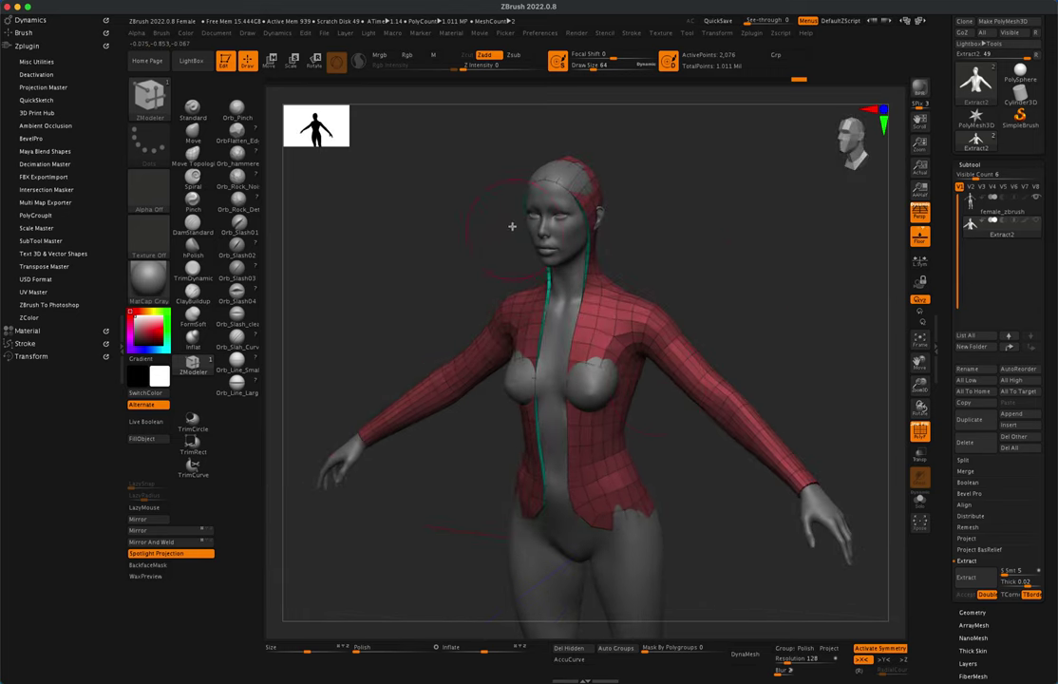
Rename the extracted garment subtool to "jacket"
left_click_drag(438, 242, 397, 202)
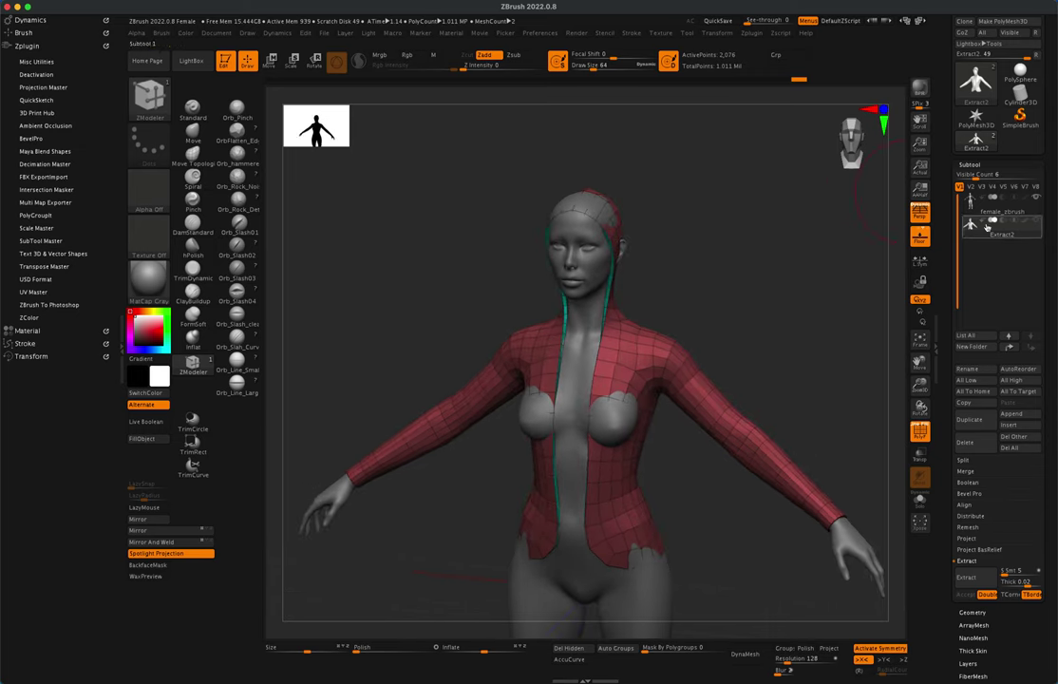
mouse_move(1014, 236)
left_click(983, 369)
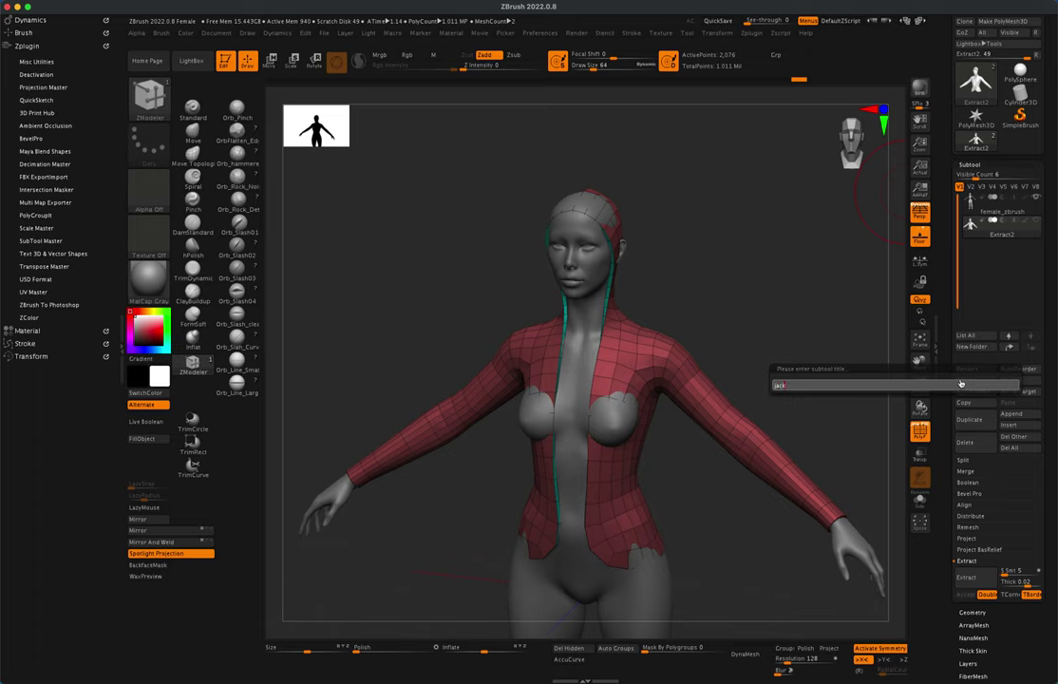
key("Return")
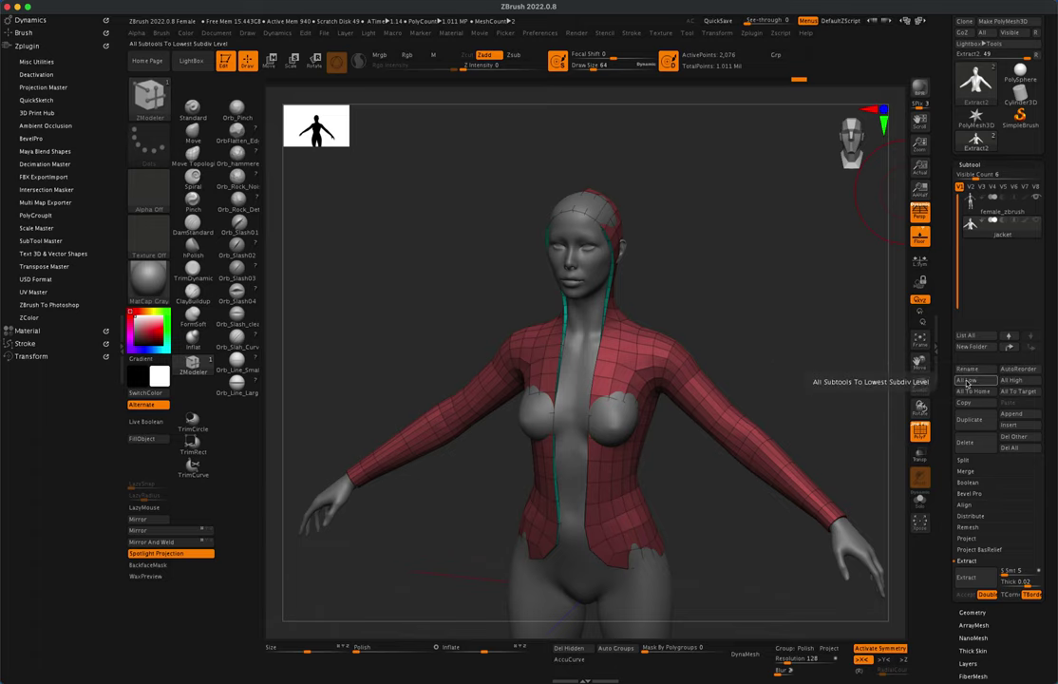
With the Move brush at a draw size of about 106, pull the hood away from the side of the head
mouse_move(812, 306)
left_mouse_down()
mouse_move(816, 248)
mouse_move(494, 173)
left_mouse_up()
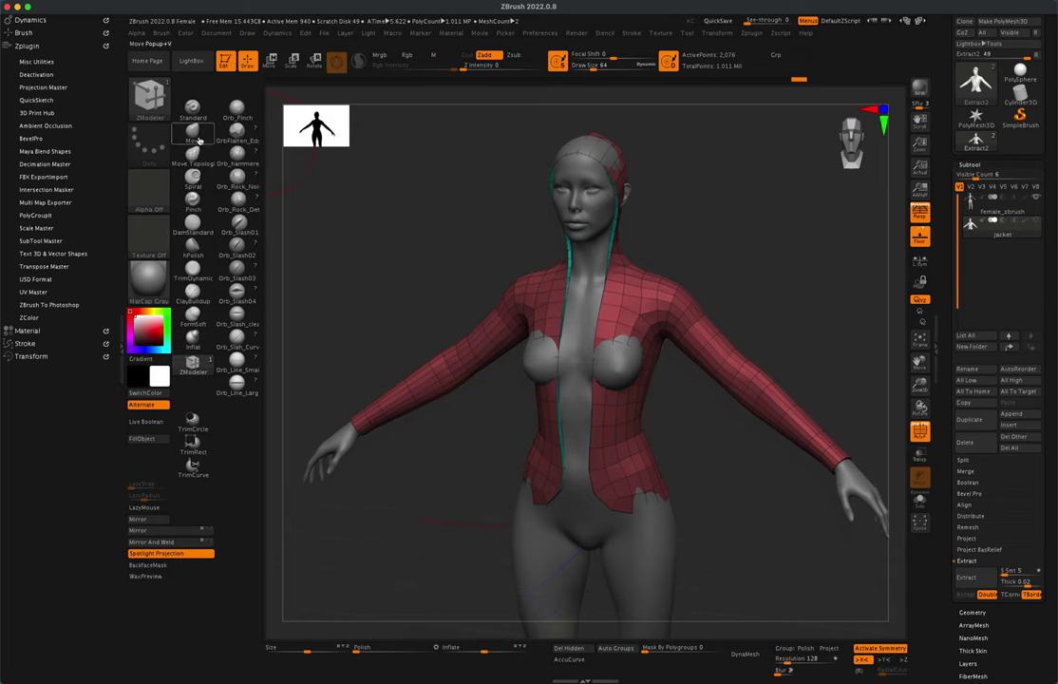
left_click(195, 136)
key("s")
left_click_drag(421, 239, 430, 239)
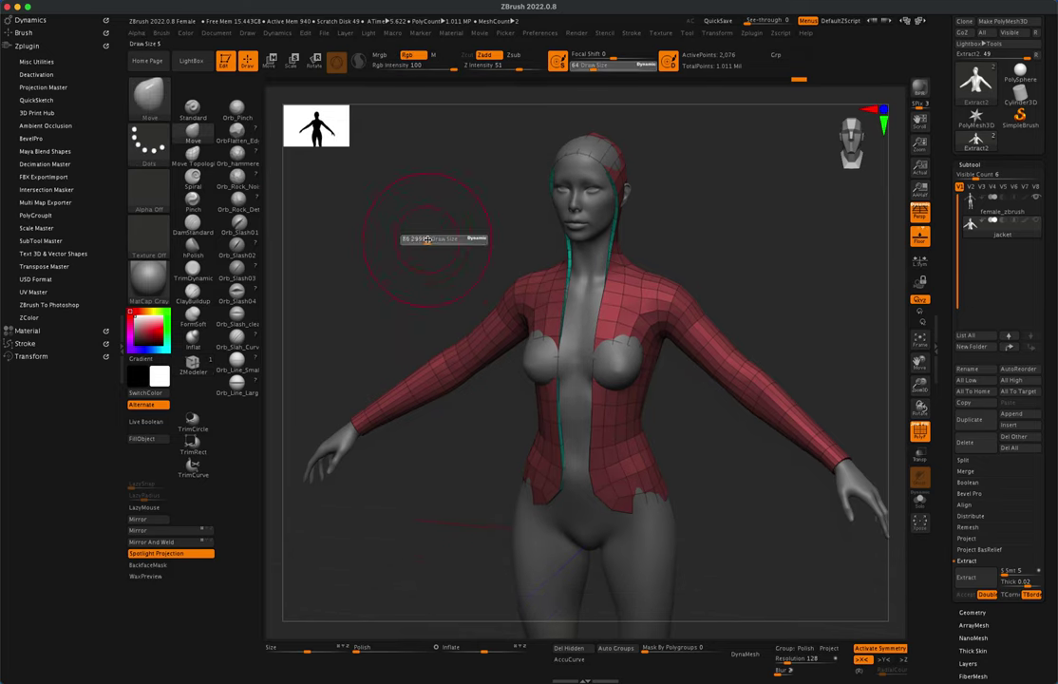
left_click_drag(660, 206, 676, 270)
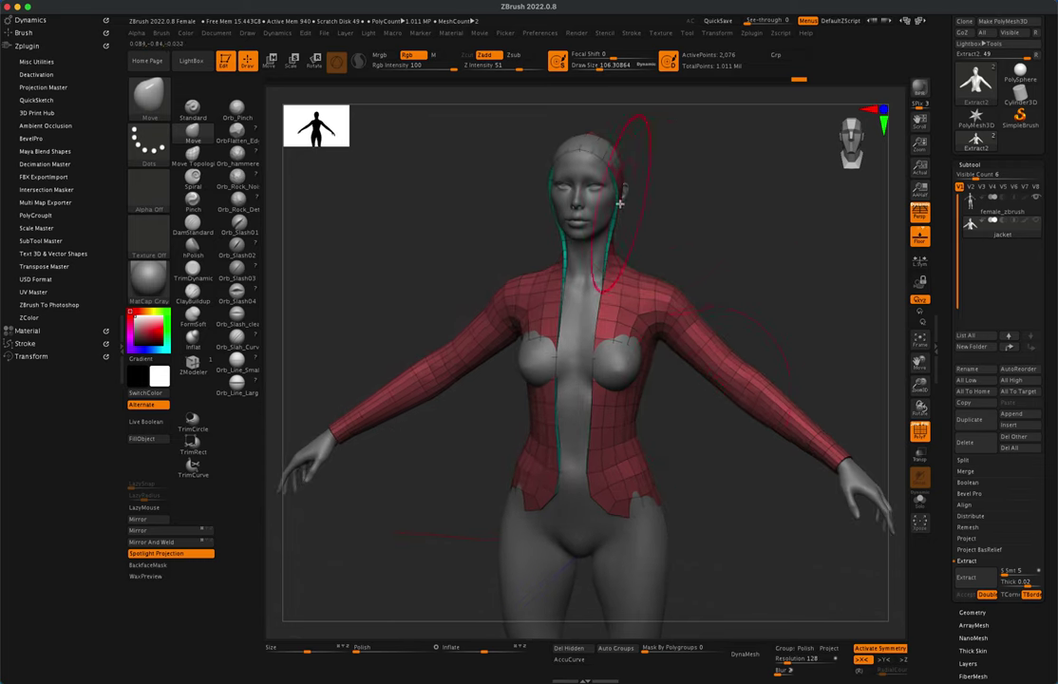
mouse_move(619, 203)
left_mouse_down()
mouse_move(634, 194)
mouse_move(608, 140)
left_mouse_up()
left_click_drag(710, 167, 553, 143)
right_click_drag(693, 166, 637, 231)
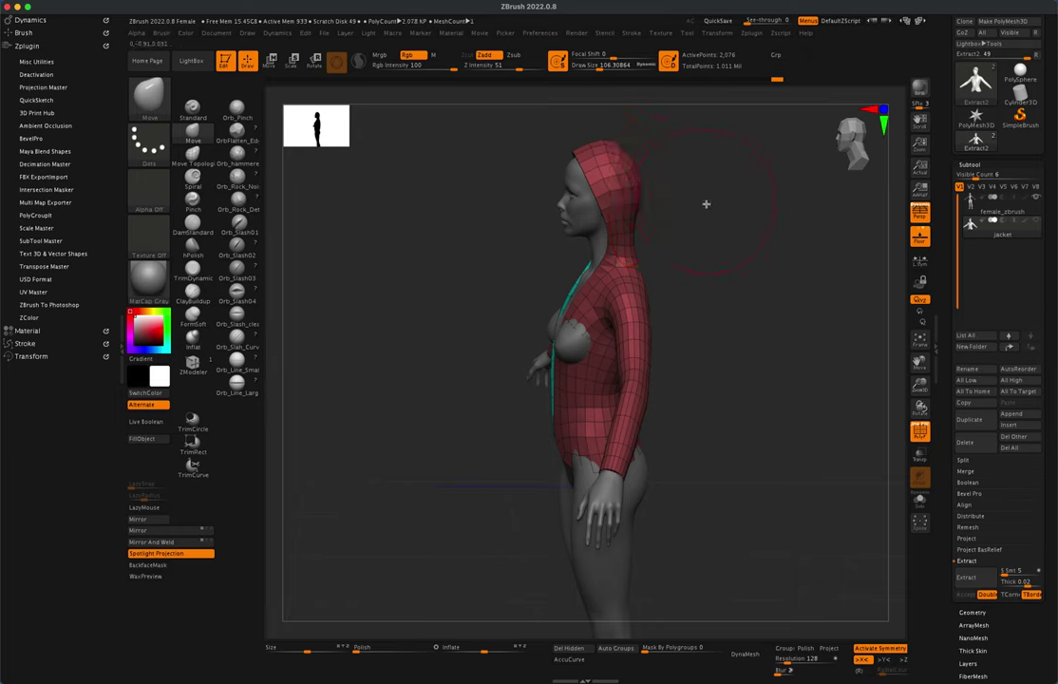
Reduce the Move brush to a draw size of about 72 and reshape the hood into a raised peak around the head
key("s")
left_click_drag(713, 206, 703, 206)
right_click_drag(704, 180, 656, 190)
key("s")
left_click_drag(666, 185, 671, 186)
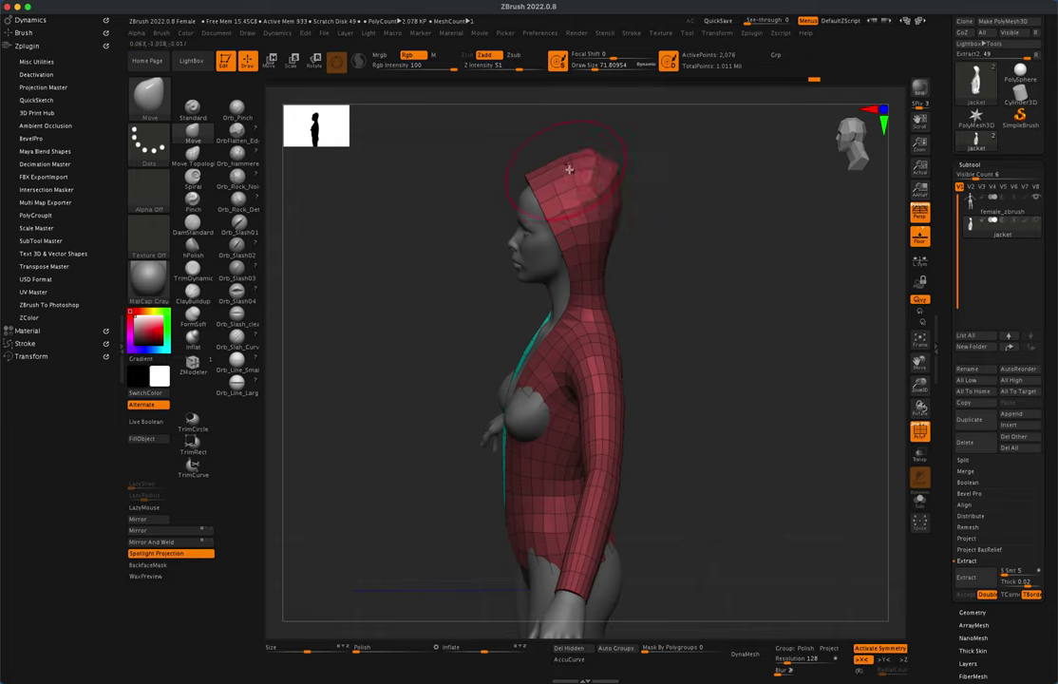
left_click_drag(688, 211, 626, 214)
mouse_move(626, 213)
right_mouse_down()
mouse_move(656, 228)
mouse_move(743, 225)
right_mouse_up()
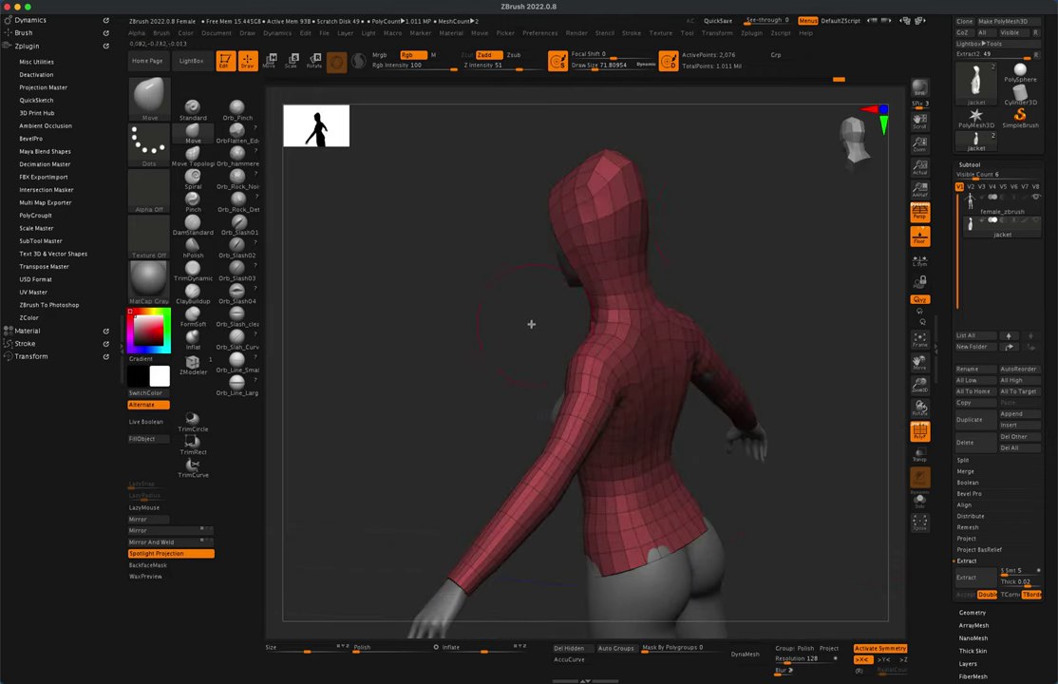
mouse_move(531, 324)
right_mouse_down()
mouse_move(544, 315)
mouse_move(665, 338)
right_mouse_up()
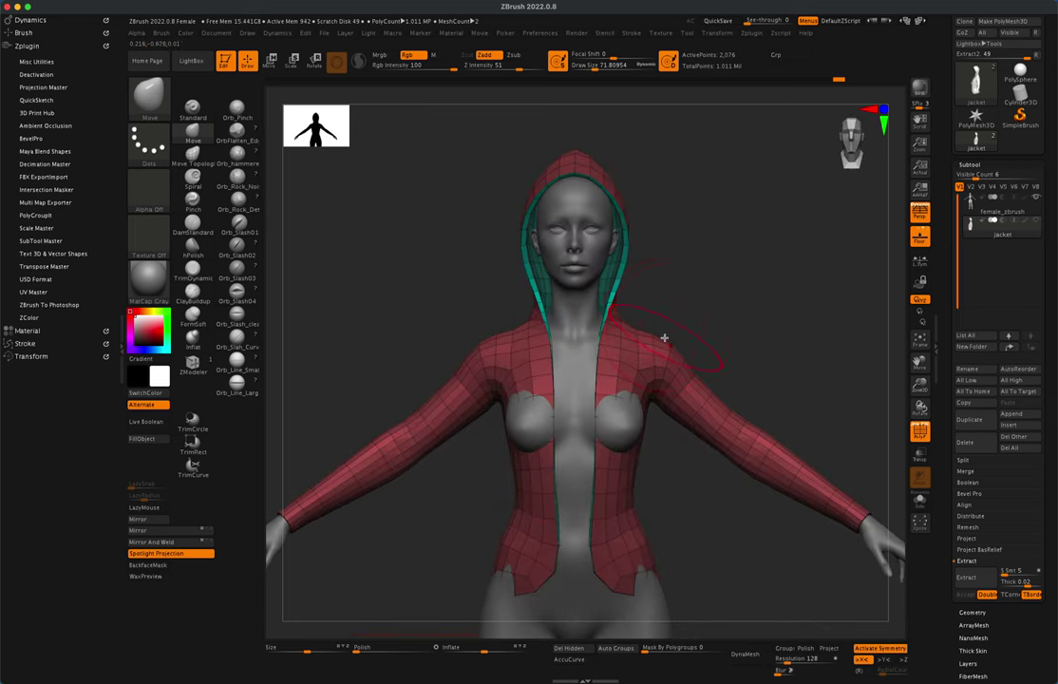
Enlarge the Move brush to a draw size of about 124 and pull the jacket's shoulder and upper sleeve outward
key("s")
left_click_drag(701, 311, 707, 310)
left_click_drag(671, 349, 675, 345)
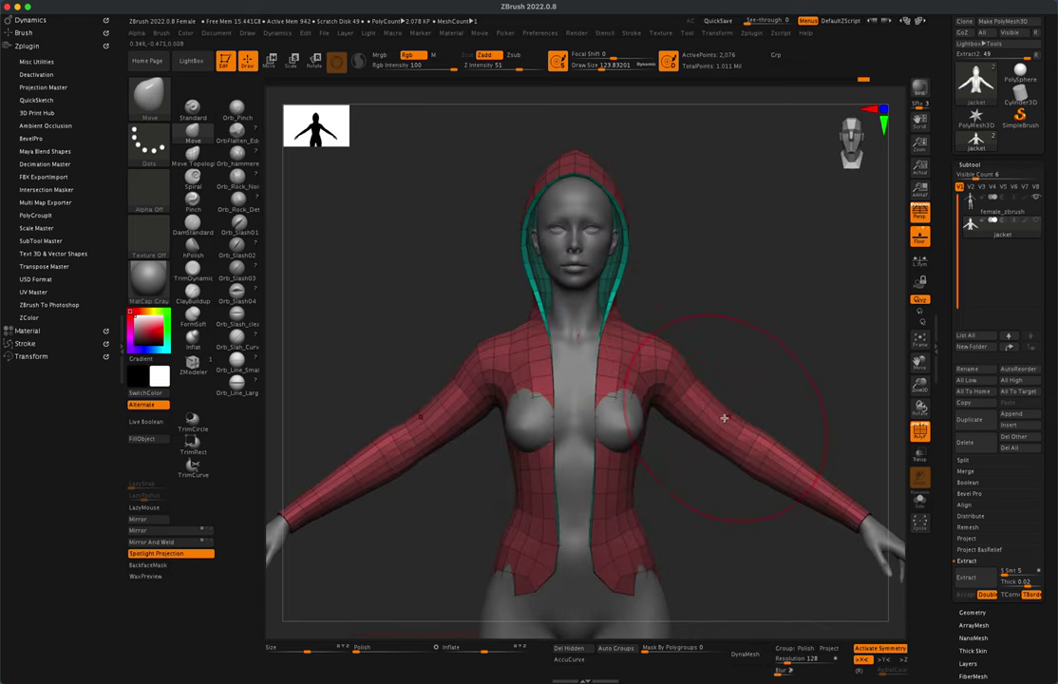
left_click_drag(733, 373, 708, 340)
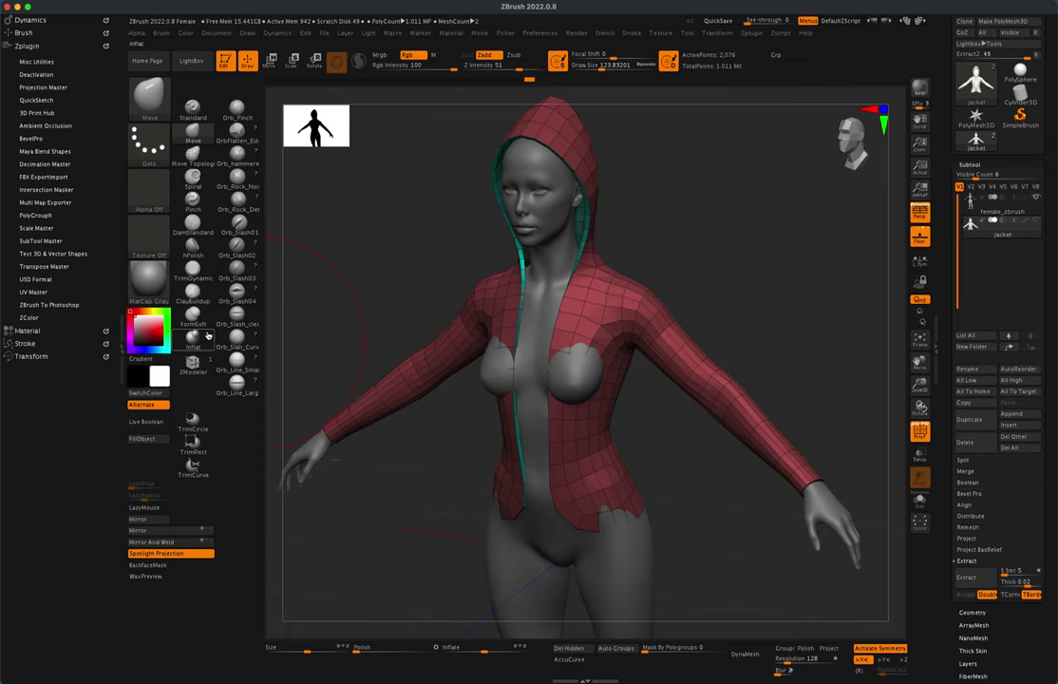
Inflate the jacket's sleeves and shoulders with the Inflat brush to loosen the fit
left_click(193, 338)
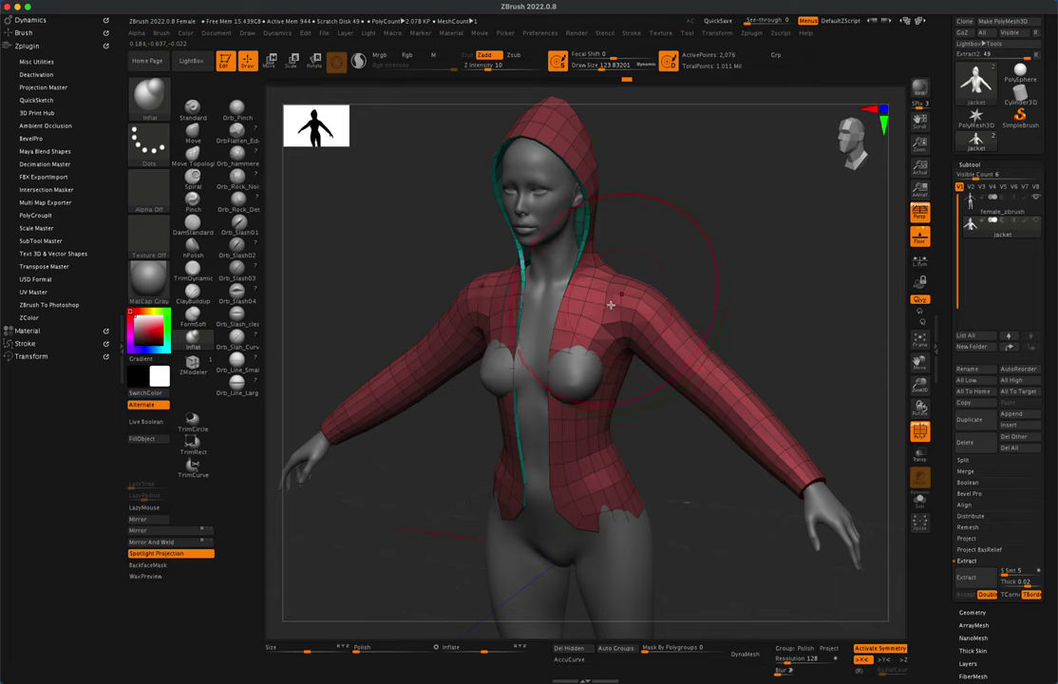
right_click_drag(614, 383, 675, 402)
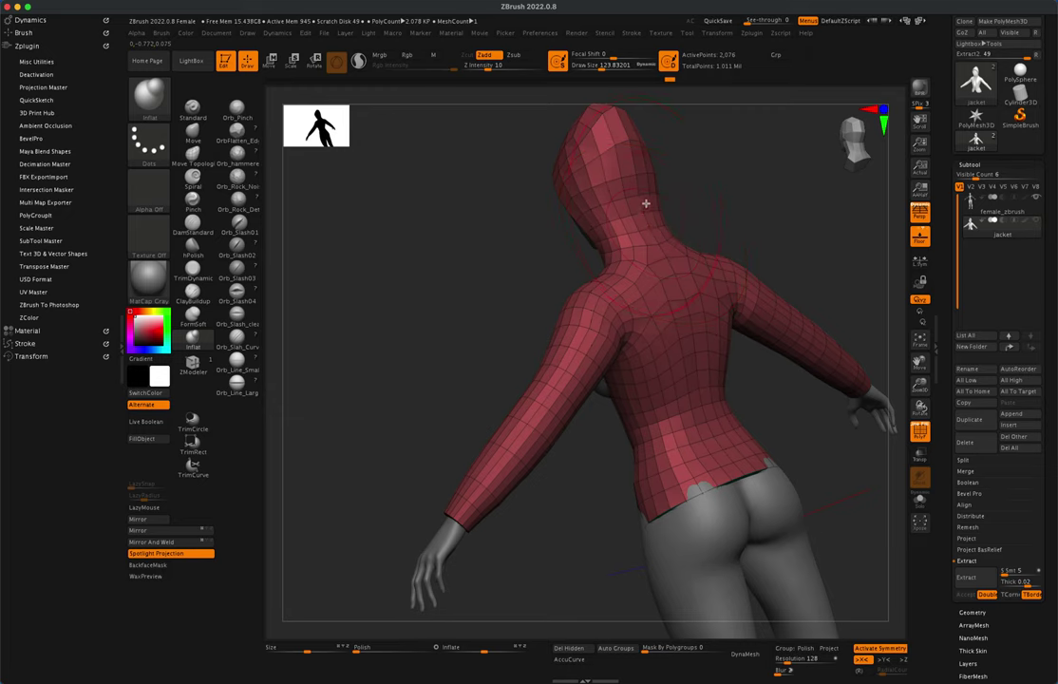
left_click_drag(451, 291, 612, 381)
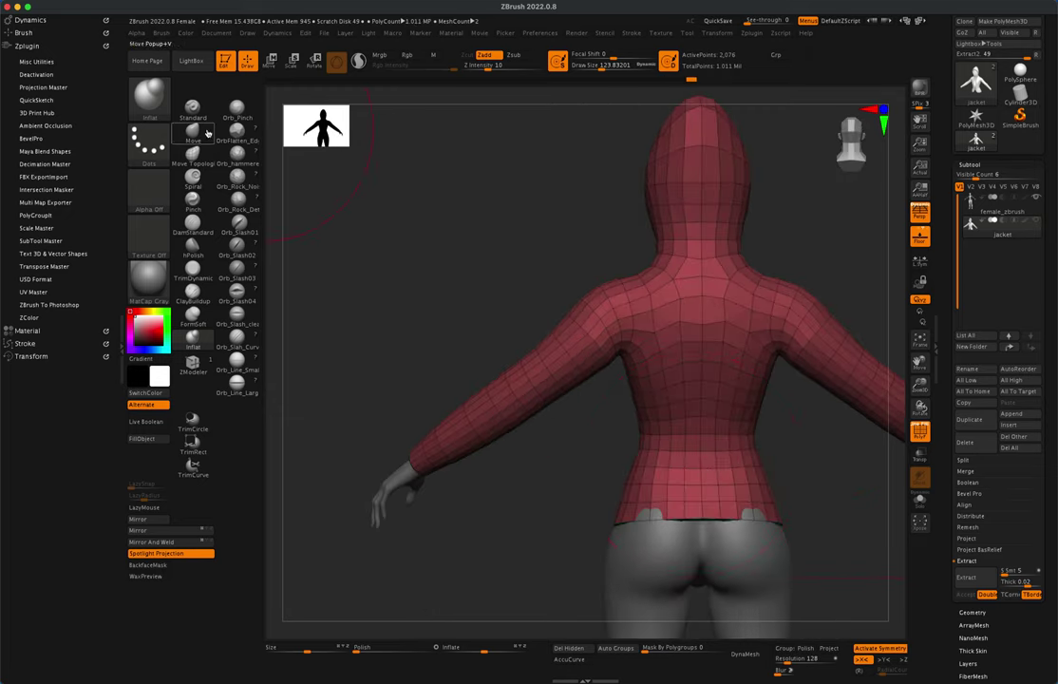
Switch to the Move brush and pull the jacket's back hem out over the hips
left_click(197, 134)
right_click_drag(419, 271, 628, 408)
mouse_move(663, 488)
left_mouse_down()
mouse_move(679, 491)
mouse_move(673, 503)
mouse_move(692, 483)
left_mouse_up()
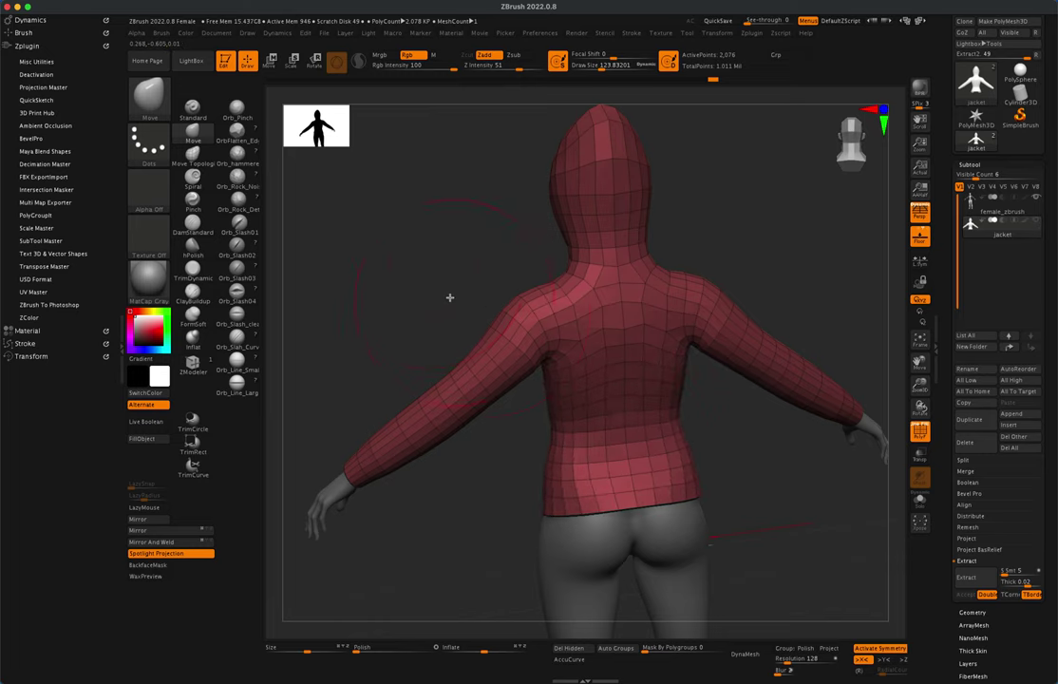
Set the draw size to about 98, pull out the jacket's lower back and smooth its surface
key("s")
left_click_drag(424, 269, 415, 271)
key("s")
left_click_drag(720, 458, 787, 468)
key("s")
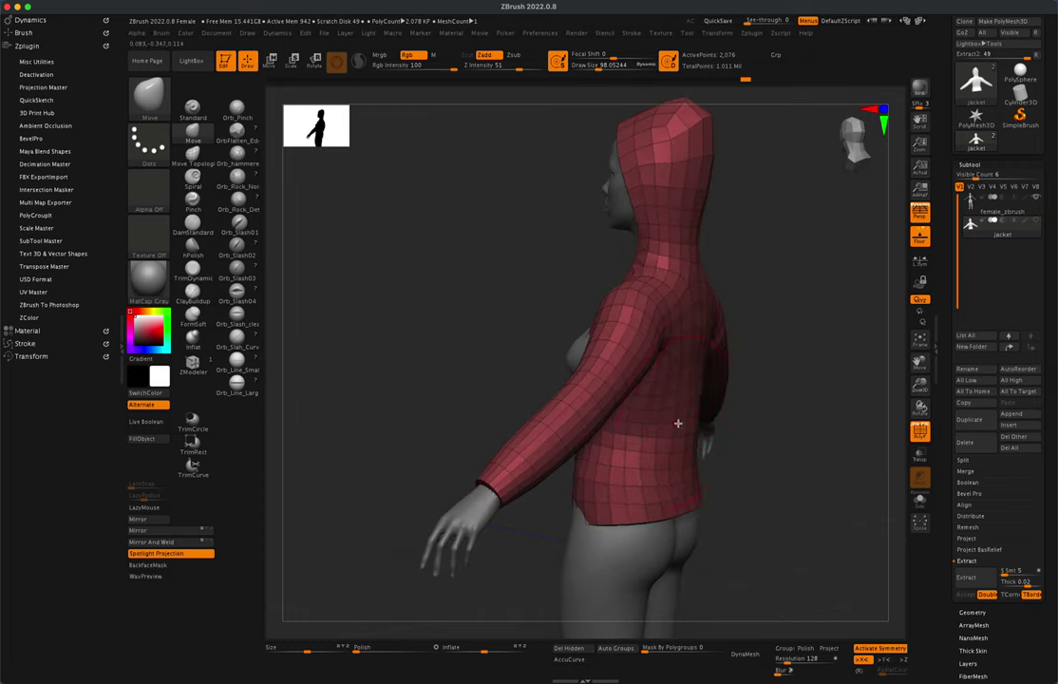
right_click_drag(761, 490, 735, 495)
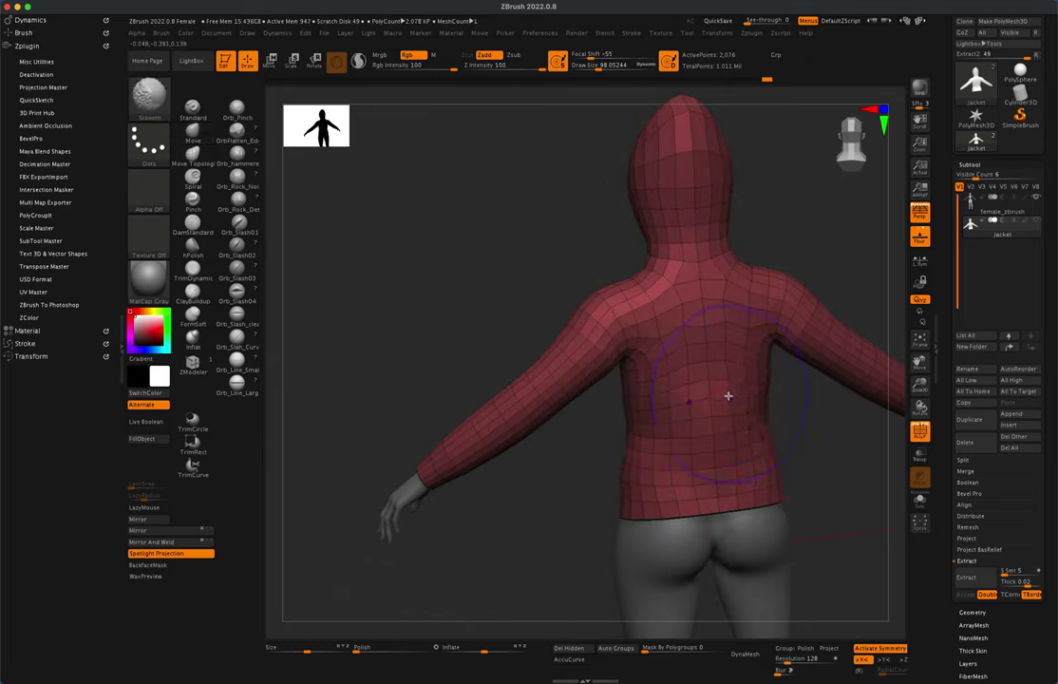
mouse_move(669, 426)
right_mouse_down()
mouse_move(627, 468)
mouse_move(665, 475)
mouse_move(624, 508)
right_mouse_up()
Pull the jacket's front and side hem outward with the Move brush so it covers the hip and upper thigh
right_click_drag(525, 513, 549, 403)
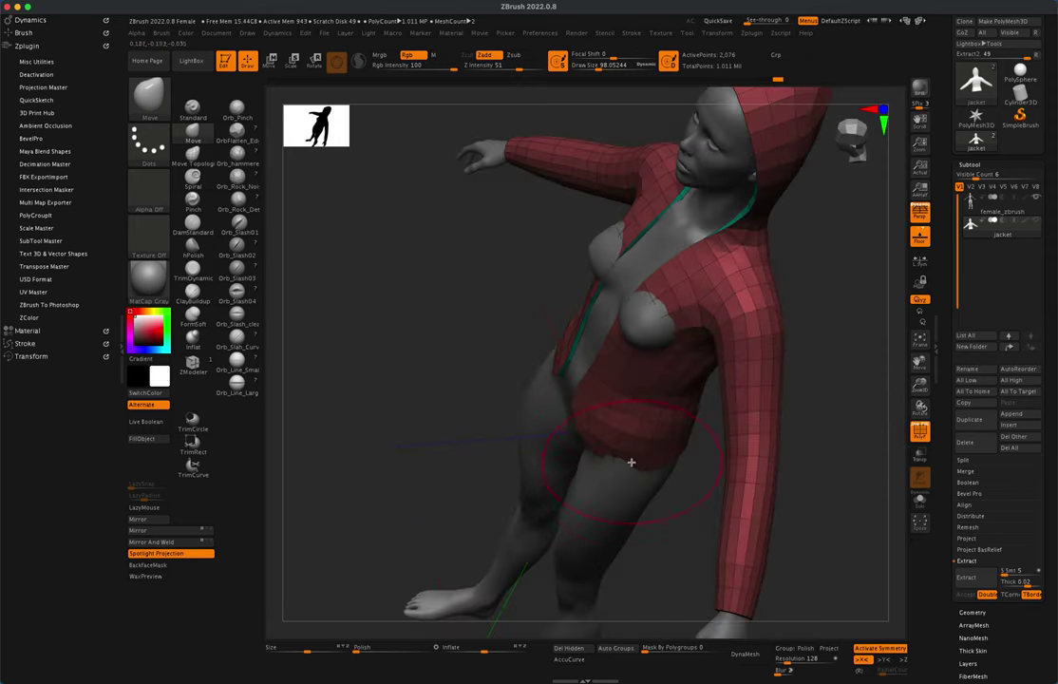
left_click_drag(564, 428, 613, 461)
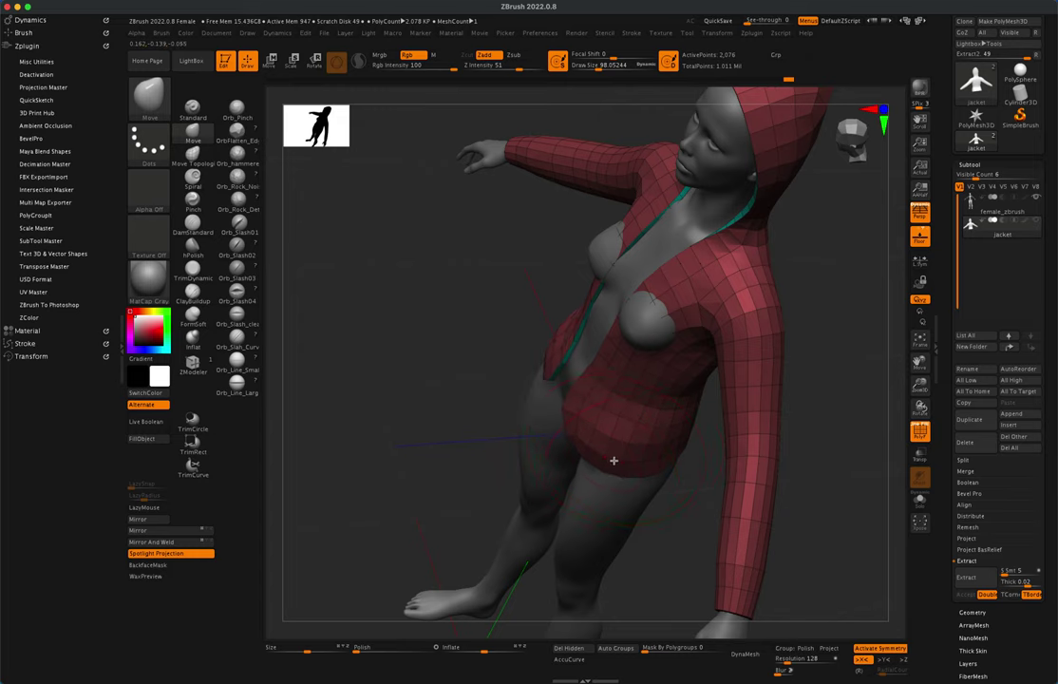
right_click_drag(699, 510, 670, 462)
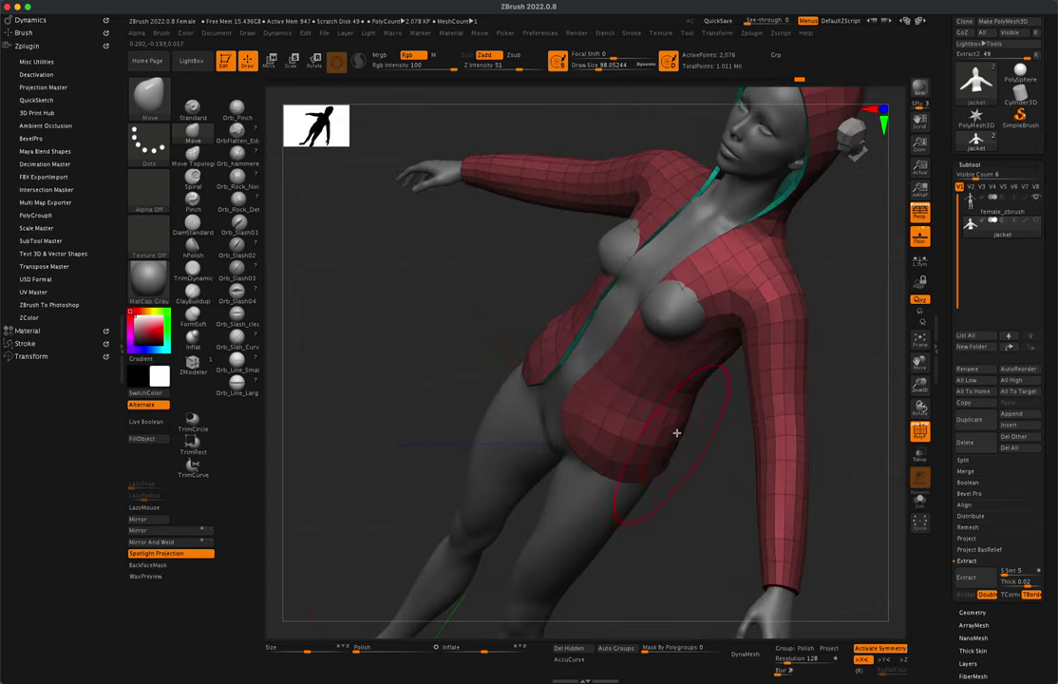
right_click_drag(698, 385, 526, 308)
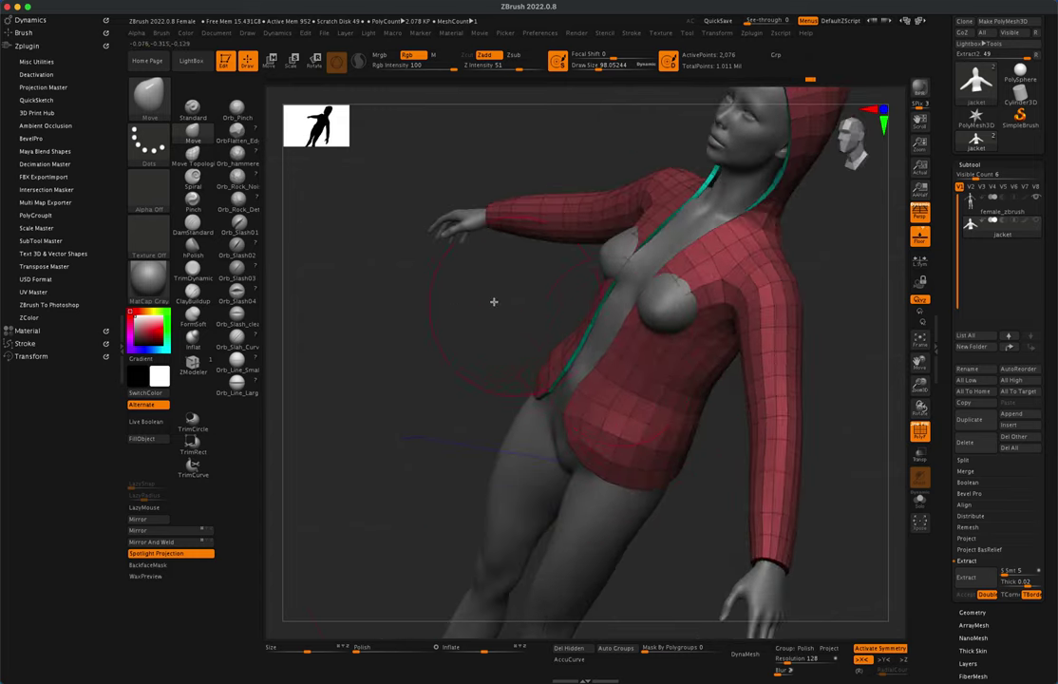
Enlarge the Move brush to a draw size of about 179 and pull the front panels forward over the chest and waist
key("s")
left_click_drag(444, 332, 449, 334)
right_click_drag(430, 349, 407, 323)
mouse_move(661, 310)
left_mouse_down()
mouse_move(646, 308)
mouse_move(642, 322)
left_mouse_up()
left_click_drag(623, 399, 608, 407)
left_click_drag(640, 350, 625, 350)
left_click_drag(520, 373, 562, 371, "shift")
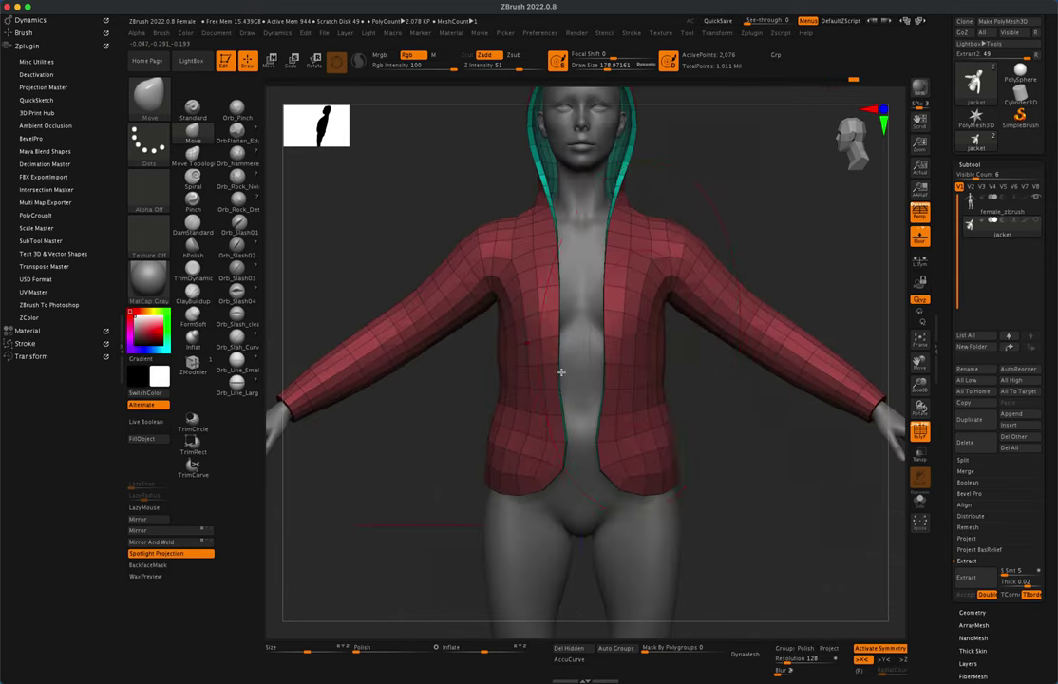
Reduce the draw size to about 41 and pull the rounded lower front corners down into a square hem
mouse_move(716, 440)
left_mouse_down()
mouse_move(752, 472)
mouse_move(732, 471)
mouse_move(752, 430)
mouse_move(732, 448)
mouse_move(760, 463)
mouse_move(742, 456)
mouse_move(751, 477)
mouse_move(754, 461)
mouse_move(730, 456)
left_mouse_up()
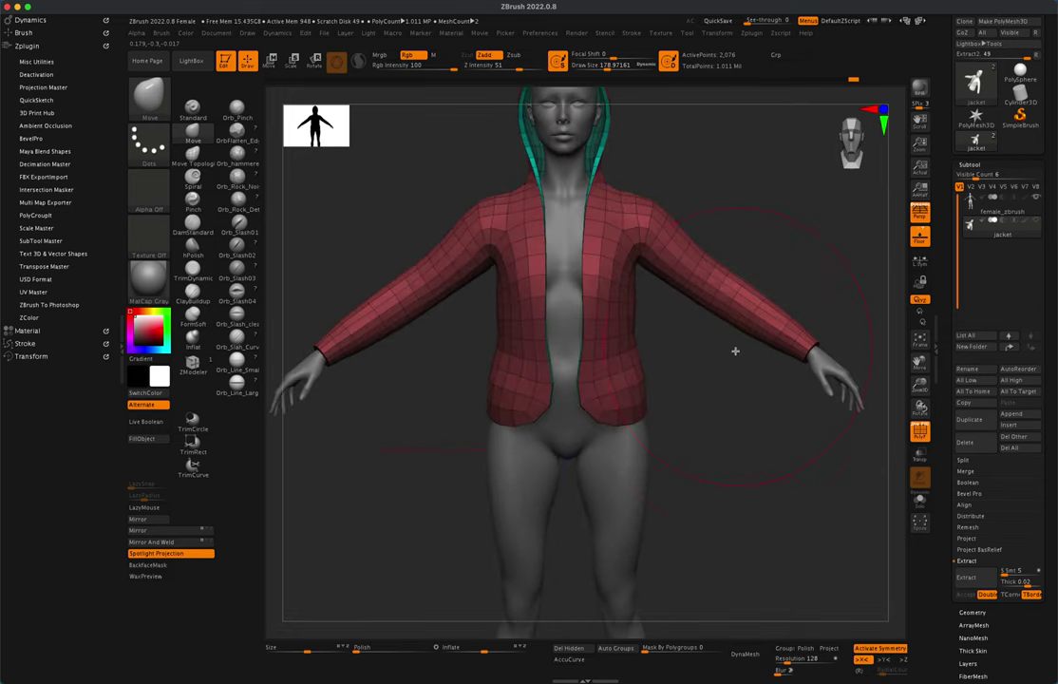
key("s")
left_click_drag(665, 378, 643, 379)
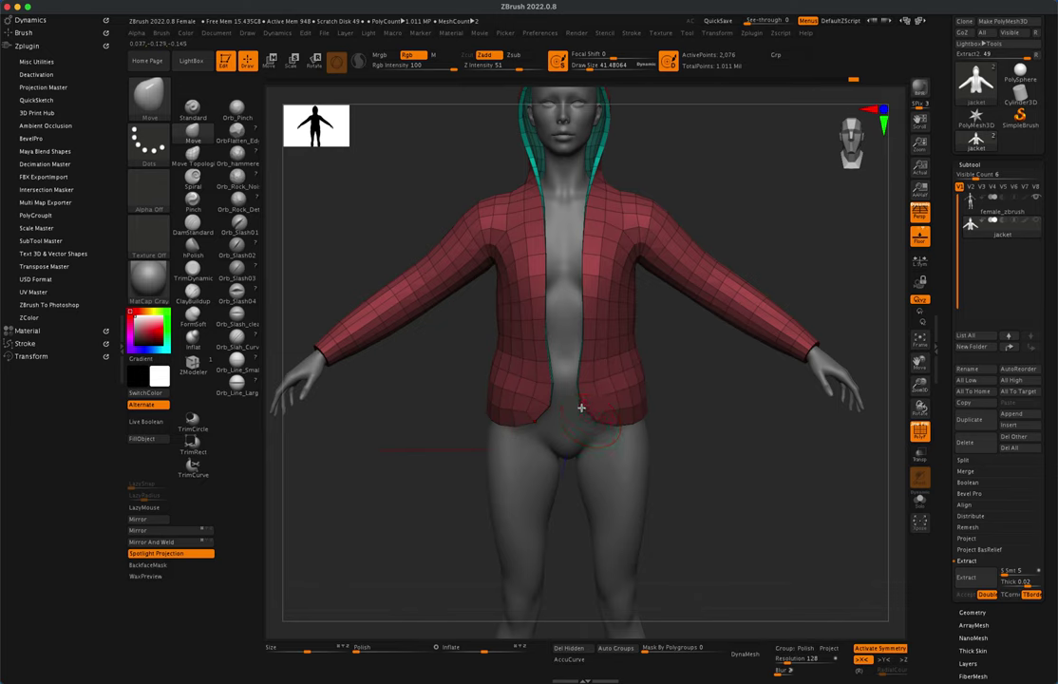
left_click_drag(582, 407, 583, 456)
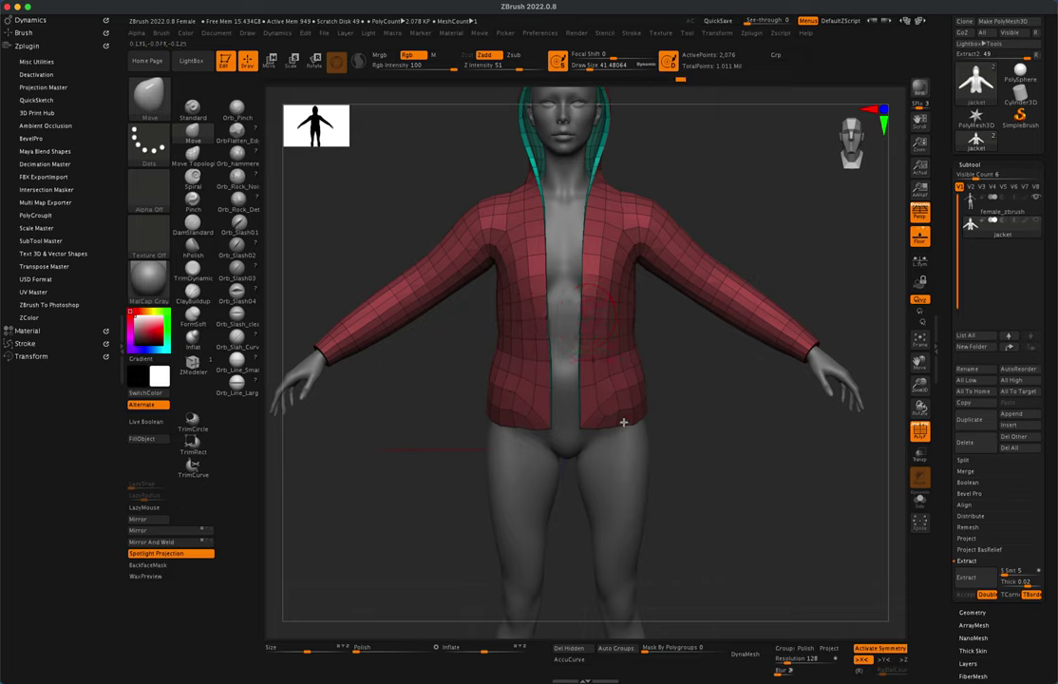
Set the Move brush's draw size to about 102 and pull the jacket's upper back outward
right_click_drag(685, 419, 650, 417)
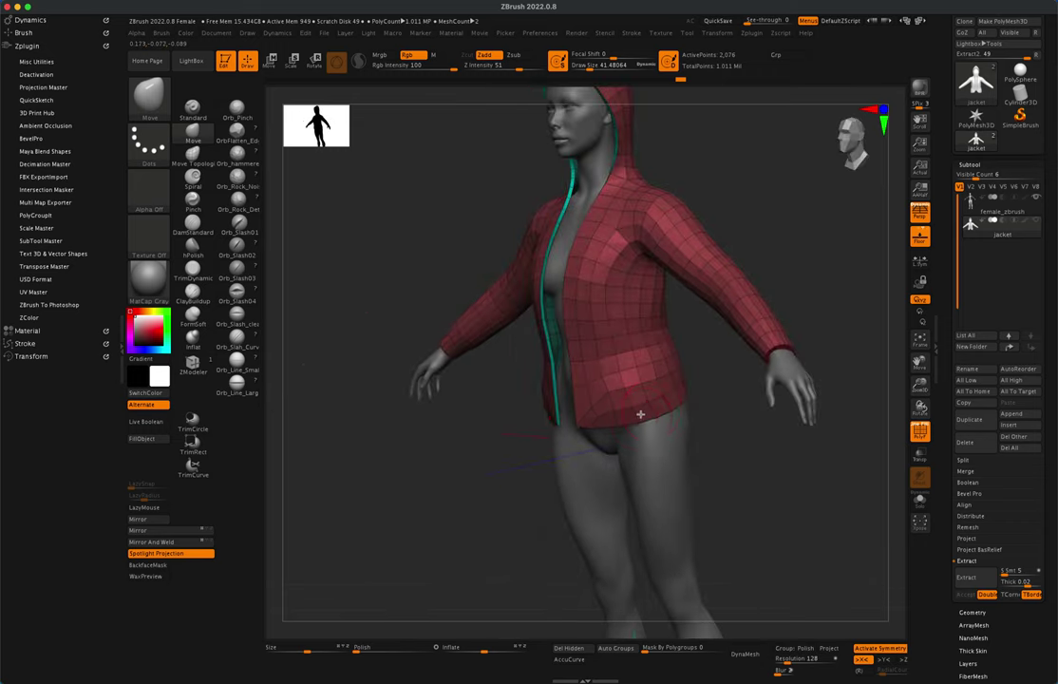
right_click_drag(712, 397, 676, 411)
mouse_move(797, 295)
right_mouse_down()
mouse_move(751, 343)
mouse_move(739, 330)
right_mouse_up()
key("s")
left_click_drag(755, 286, 760, 284)
right_click_drag(770, 280, 708, 268)
left_click_drag(664, 265, 676, 262)
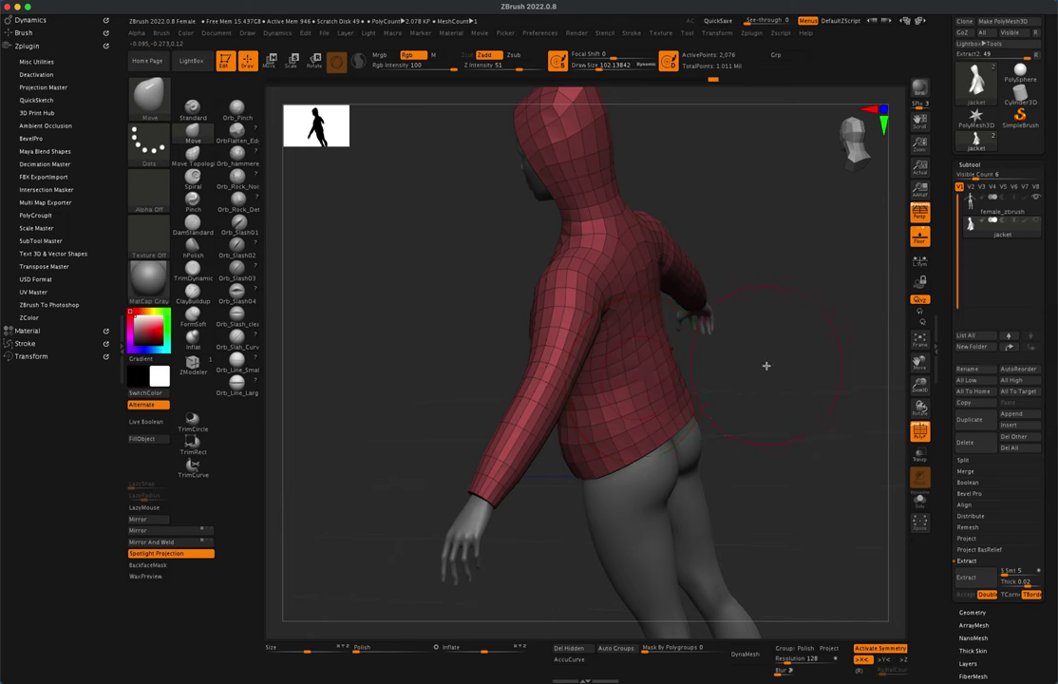
right_click_drag(766, 365, 829, 356, "shift")
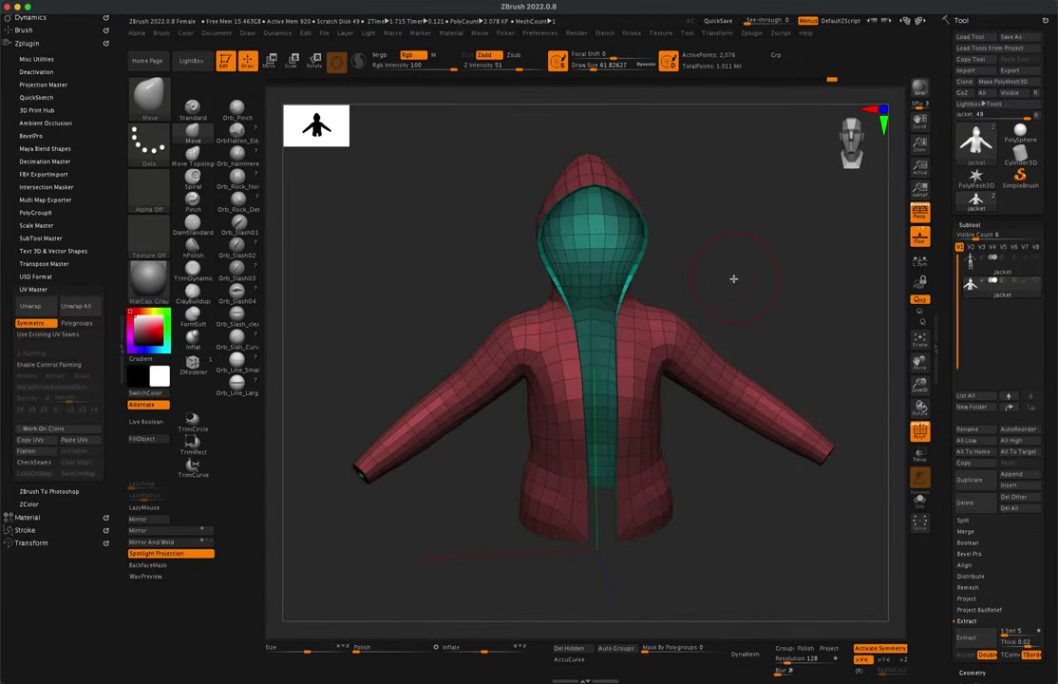
Choose the IMM ZipperM brush and its Open-Zipper mesh for the jacket front
mouse_move(742, 278)
right_mouse_down()
mouse_move(689, 293)
mouse_move(740, 286)
mouse_move(756, 267)
mouse_move(744, 274)
right_mouse_up()
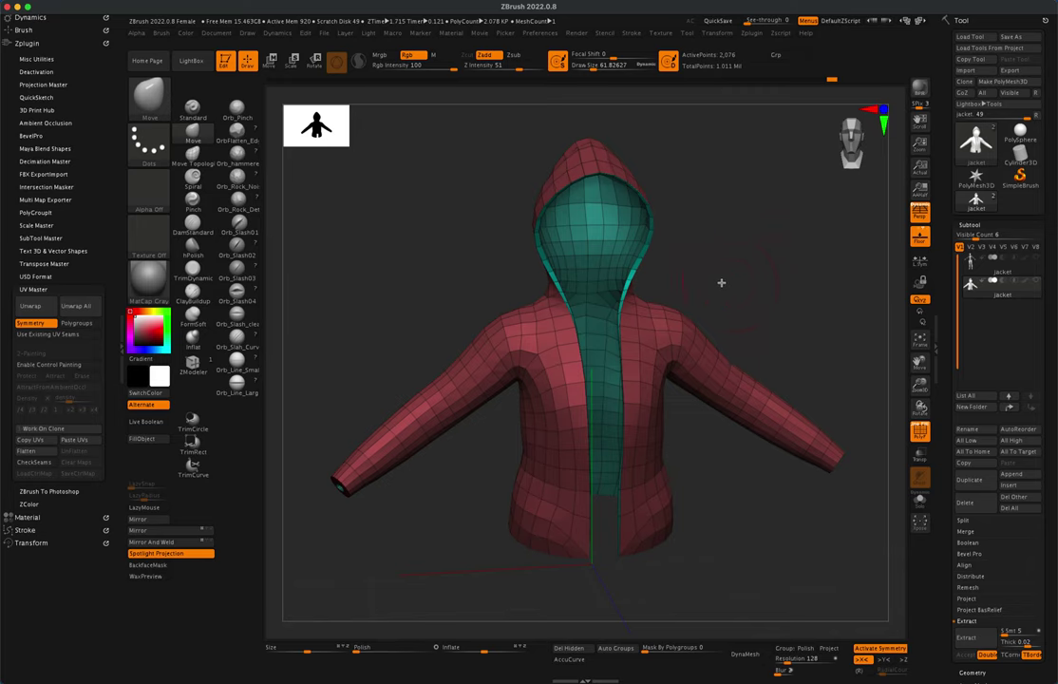
right_click_drag(411, 236, 405, 236)
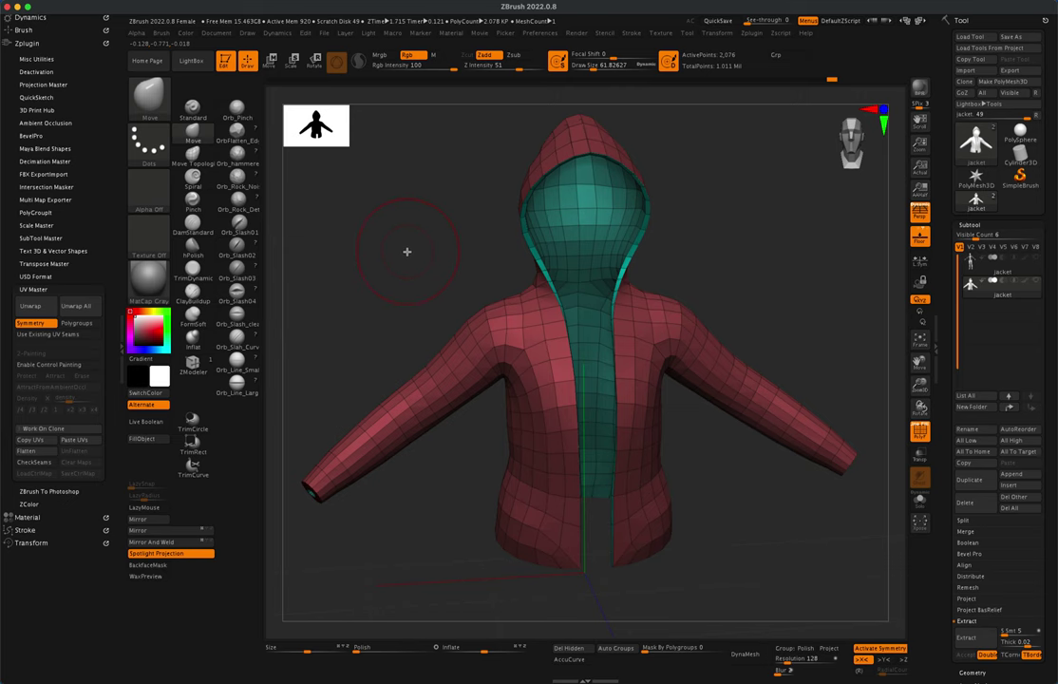
left_click(158, 105)
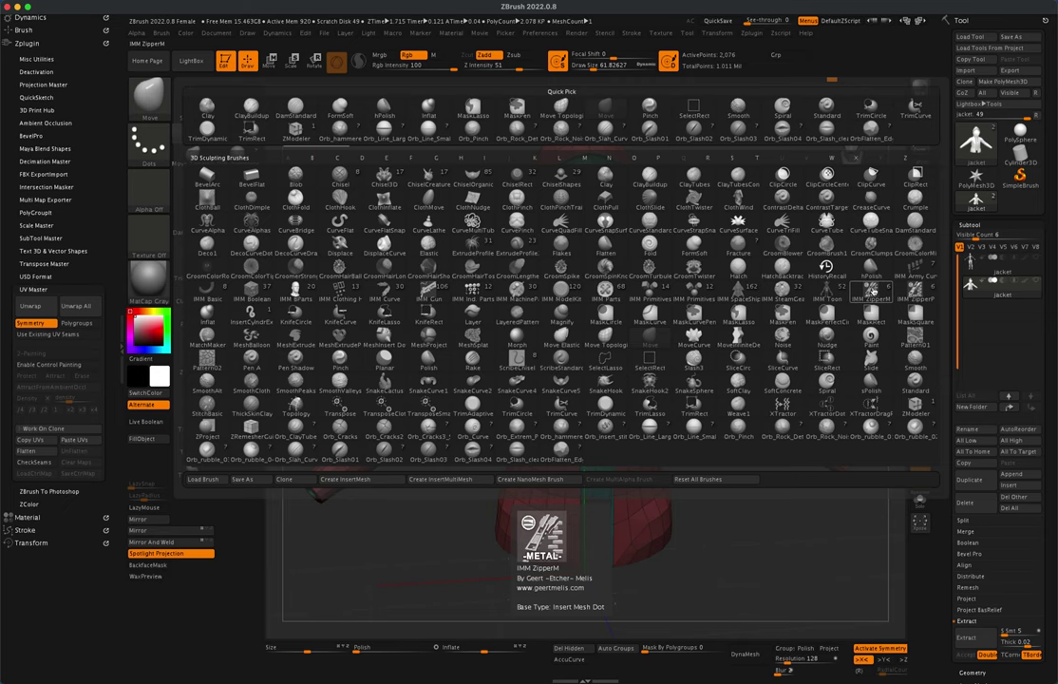
left_click(872, 290)
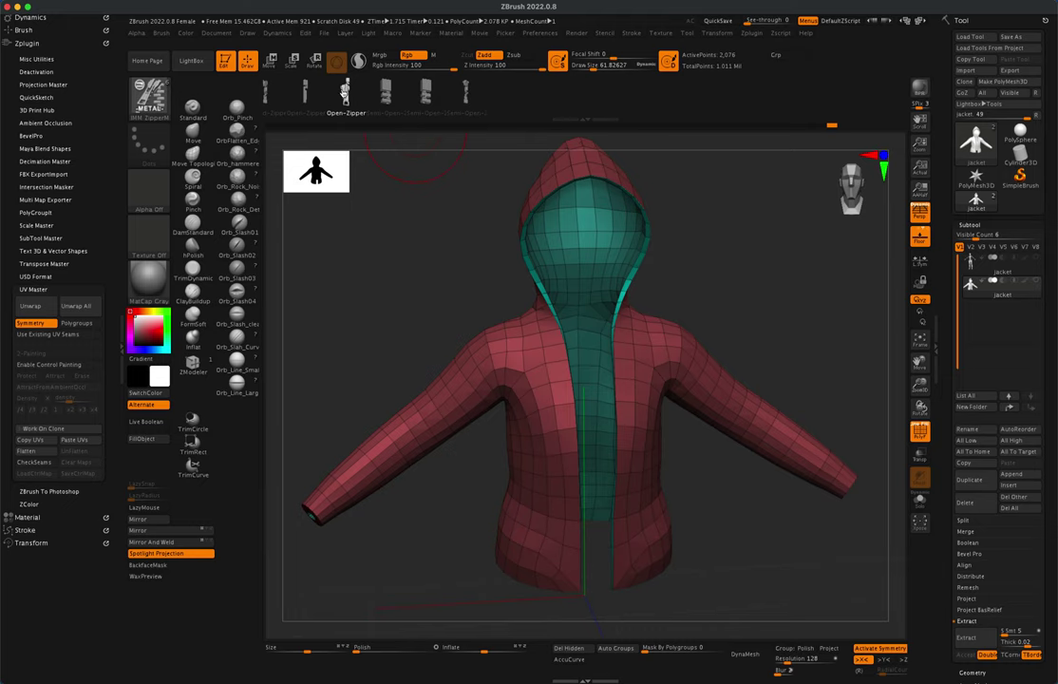
left_click(346, 111)
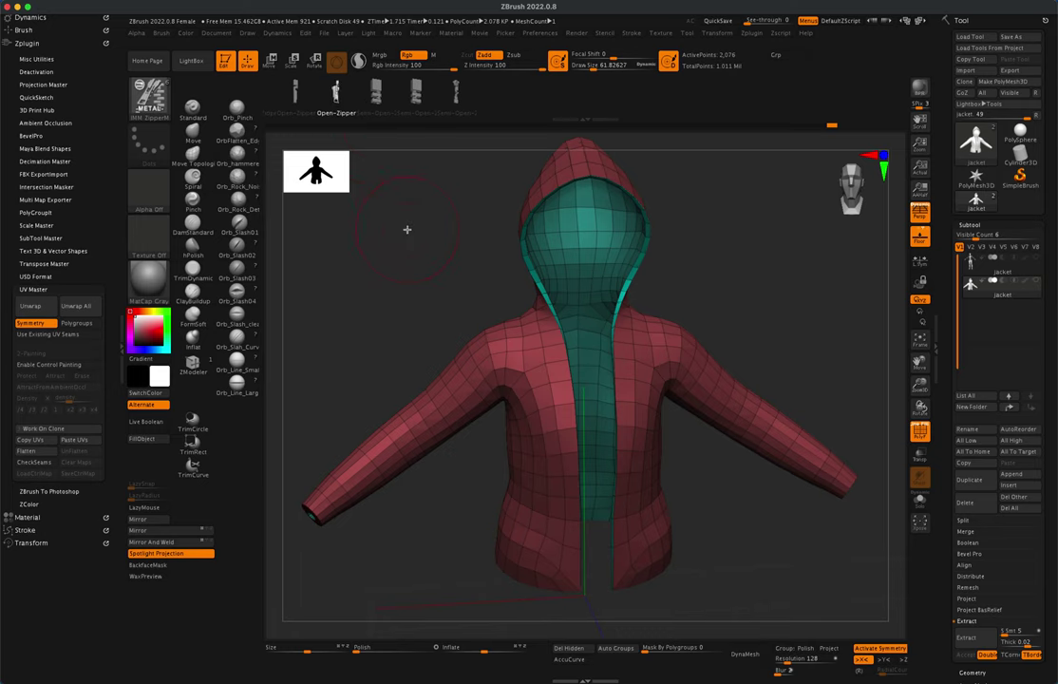
Reduce the draw size to about 29 and turn off the polyframe display and symmetry
key("s")
left_click_drag(761, 337, 747, 347)
left_click_drag(771, 260, 612, 253, "alt")
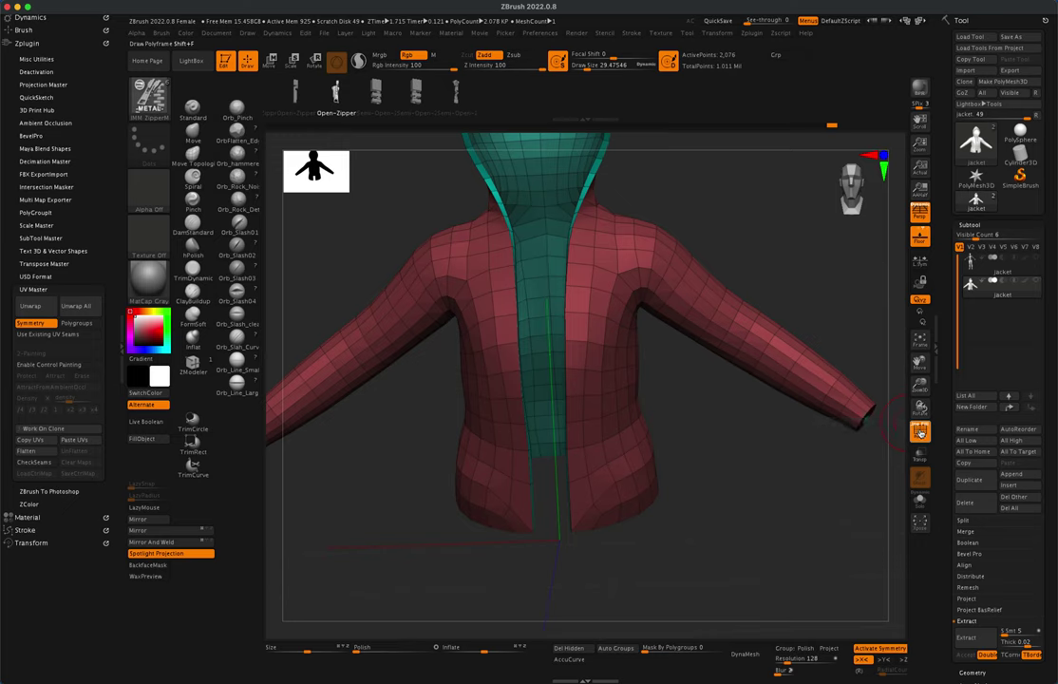
key("shift+f")
left_click_drag(776, 449, 739, 427)
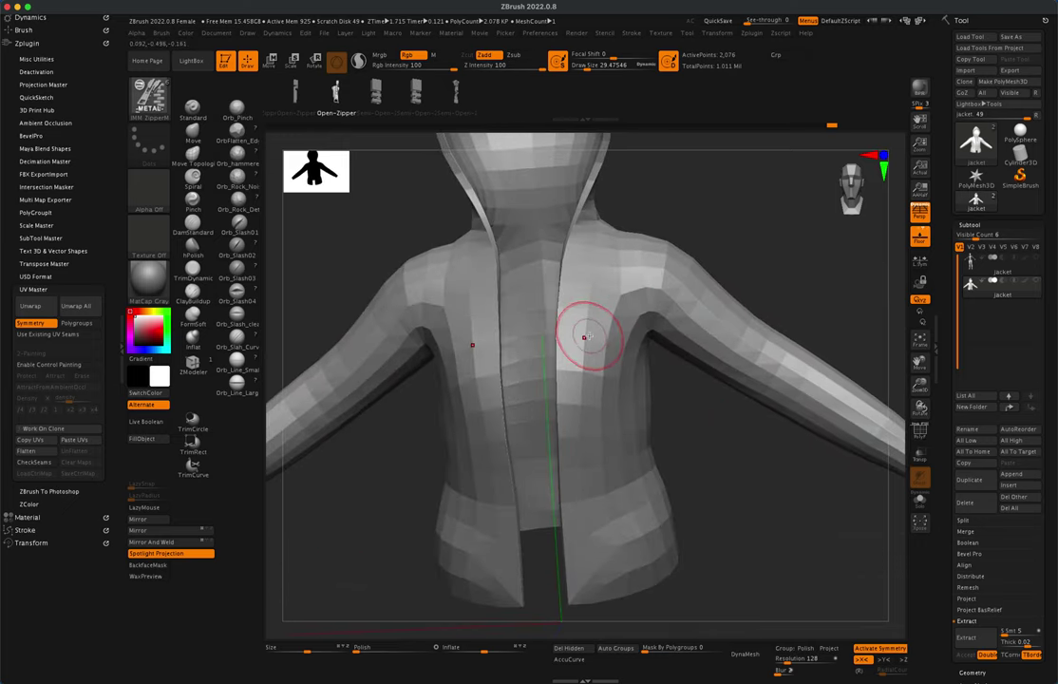
key("x")
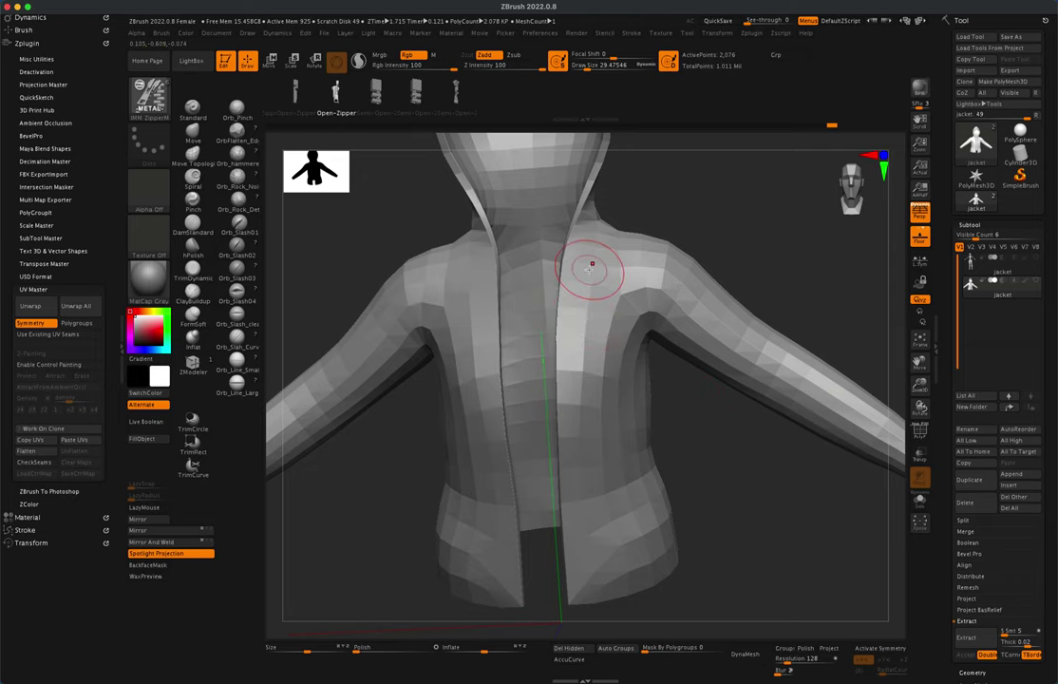
Insert a zipper down one front panel of the jacket and shrink it by reapplying the curve at draw size 4
mouse_move(733, 288)
left_mouse_down()
mouse_move(699, 205)
mouse_move(716, 206)
mouse_move(720, 216)
mouse_move(627, 237)
mouse_move(599, 394)
mouse_move(619, 510)
left_mouse_up()
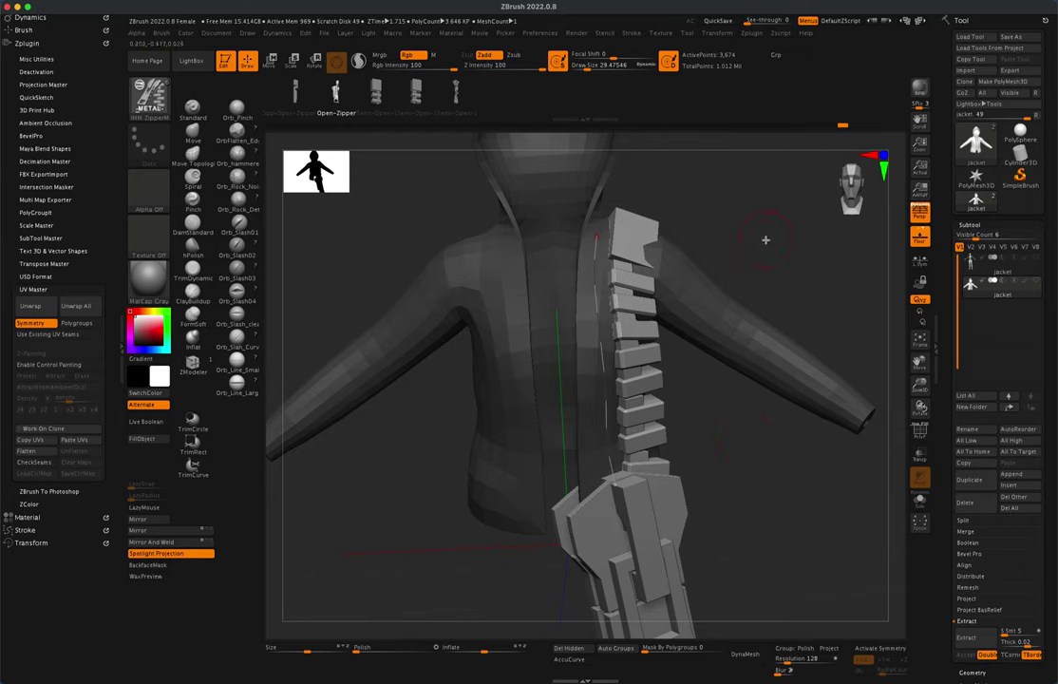
key("s")
left_click_drag(766, 246, 760, 247)
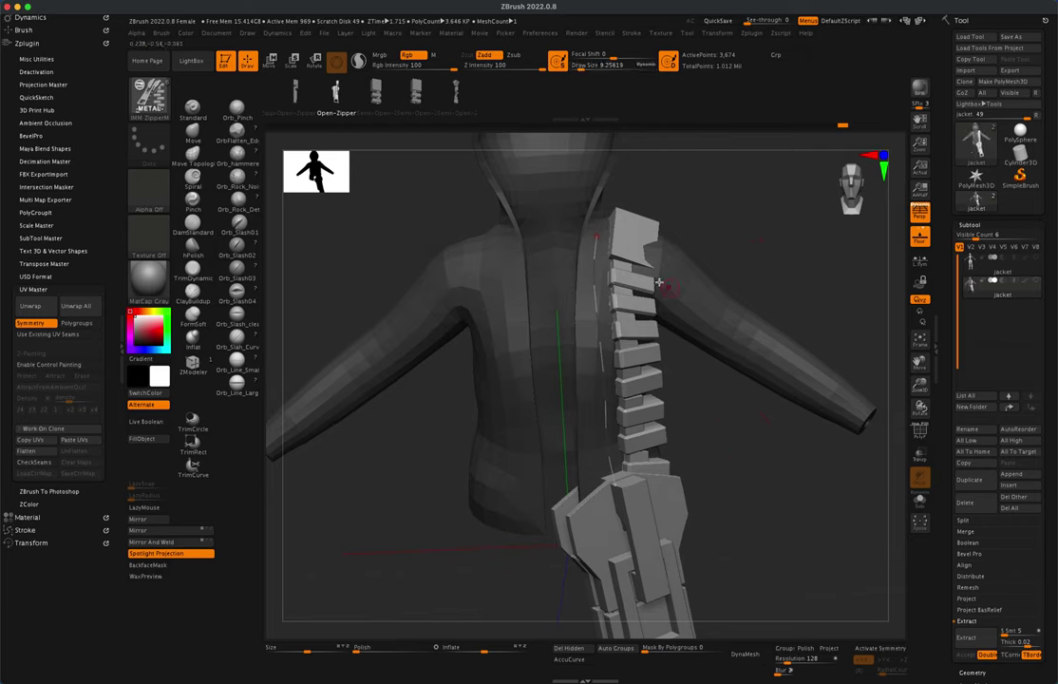
left_click(595, 283)
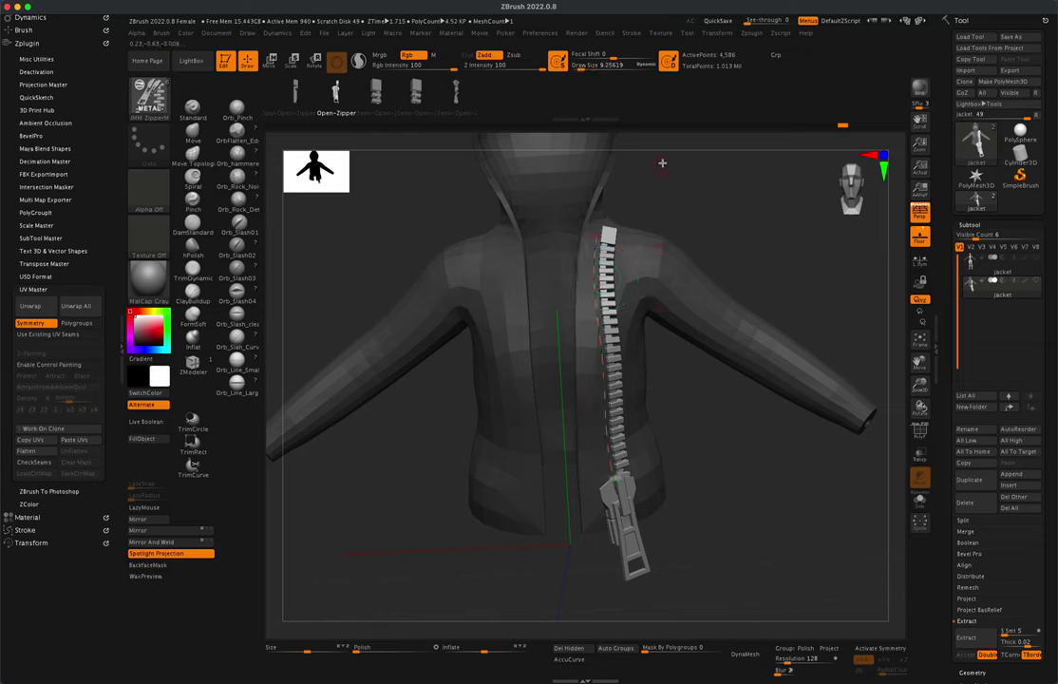
left_click(583, 66)
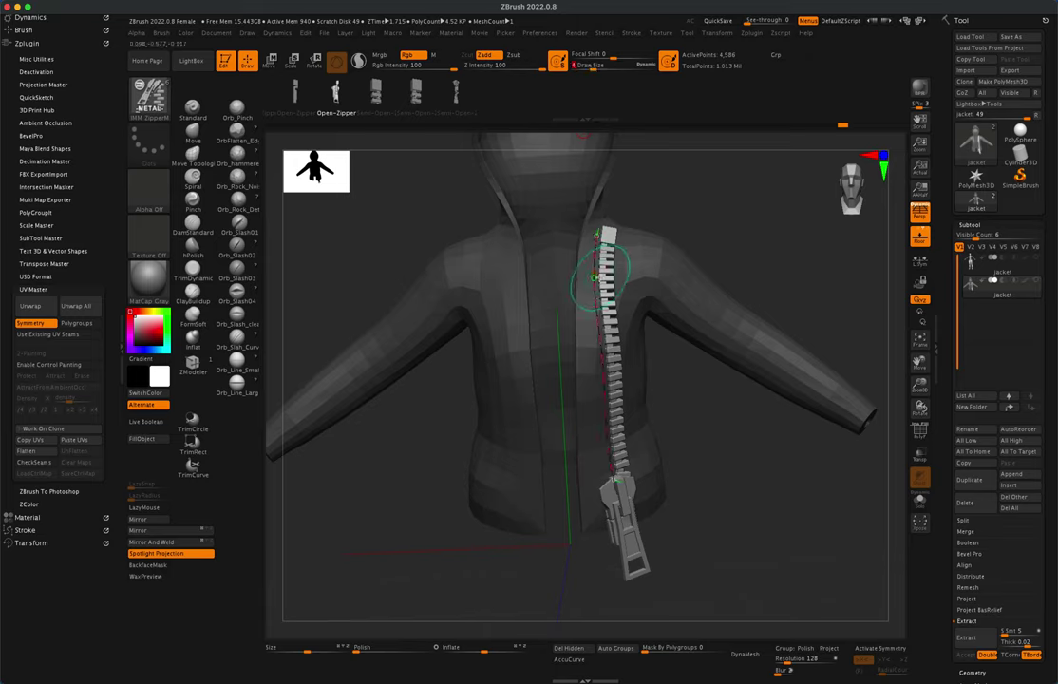
left_click(594, 275)
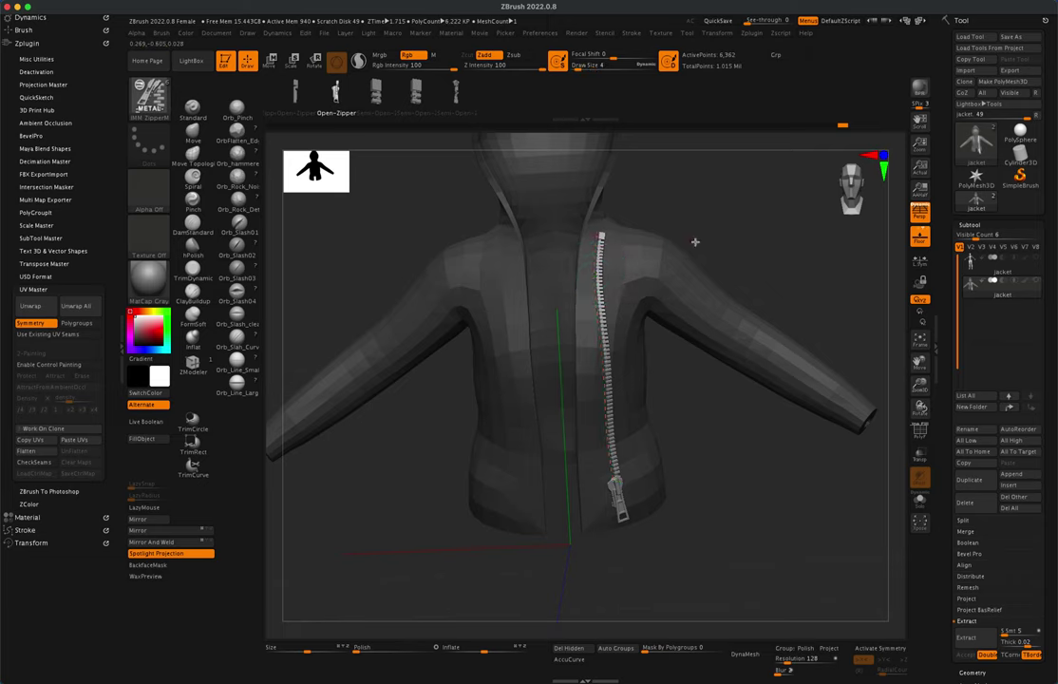
Try to pull the lower part of the zipper curve toward the front opening, and undo the inserted zipper
mouse_move(710, 238)
left_mouse_down()
mouse_move(735, 225)
mouse_move(689, 229)
left_mouse_up()
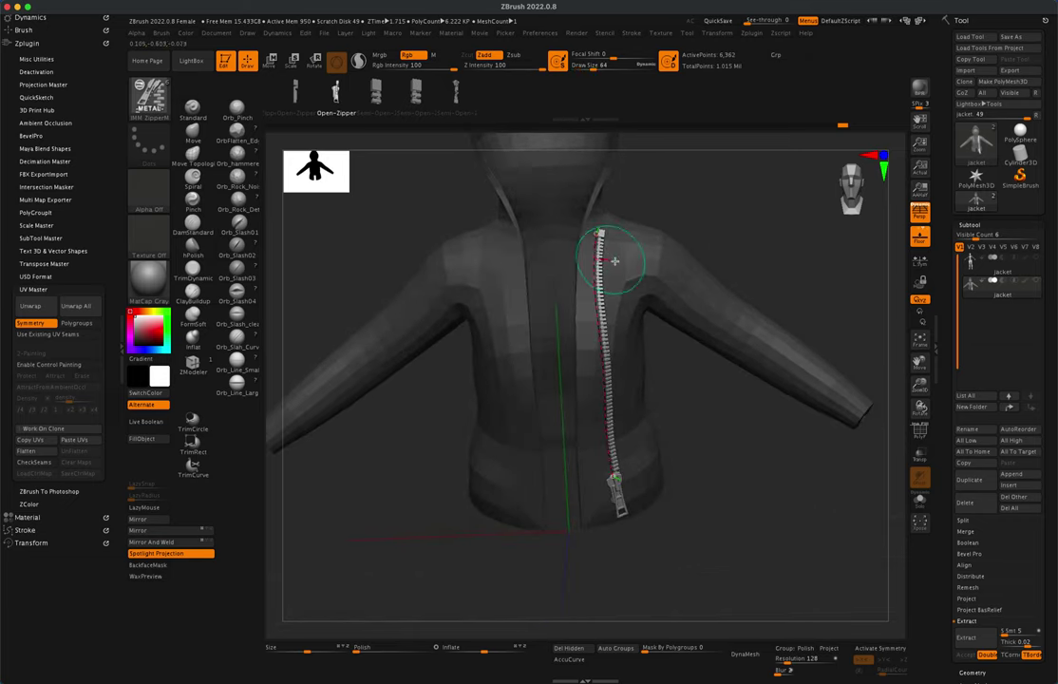
left_click_drag(701, 210, 728, 203)
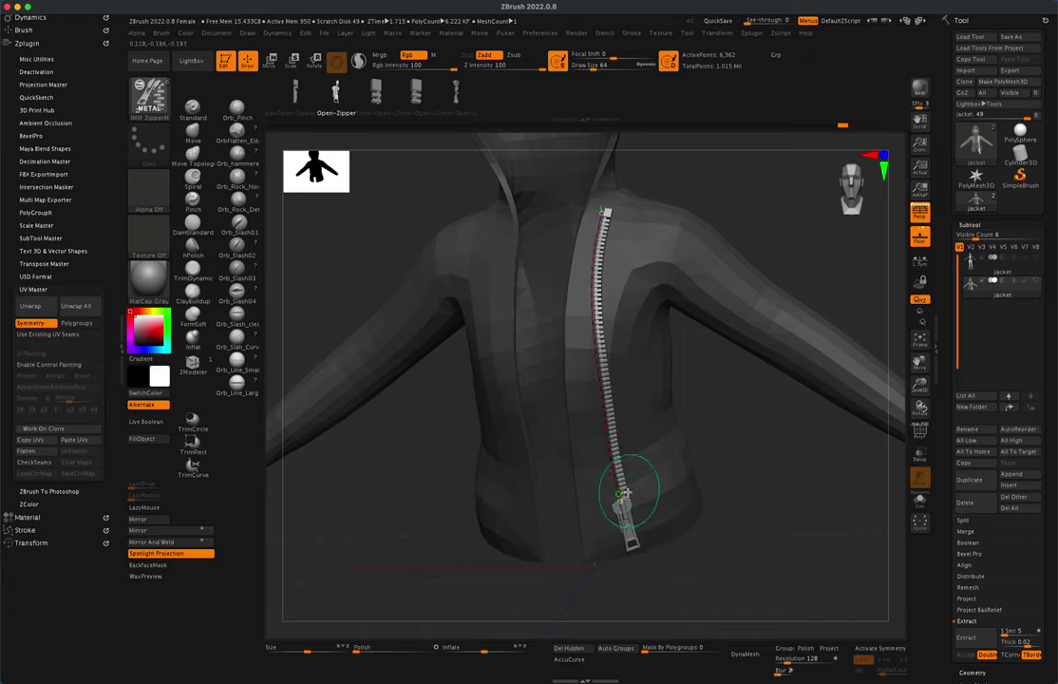
left_click_drag(621, 501, 596, 530)
left_click_drag(609, 431, 584, 430)
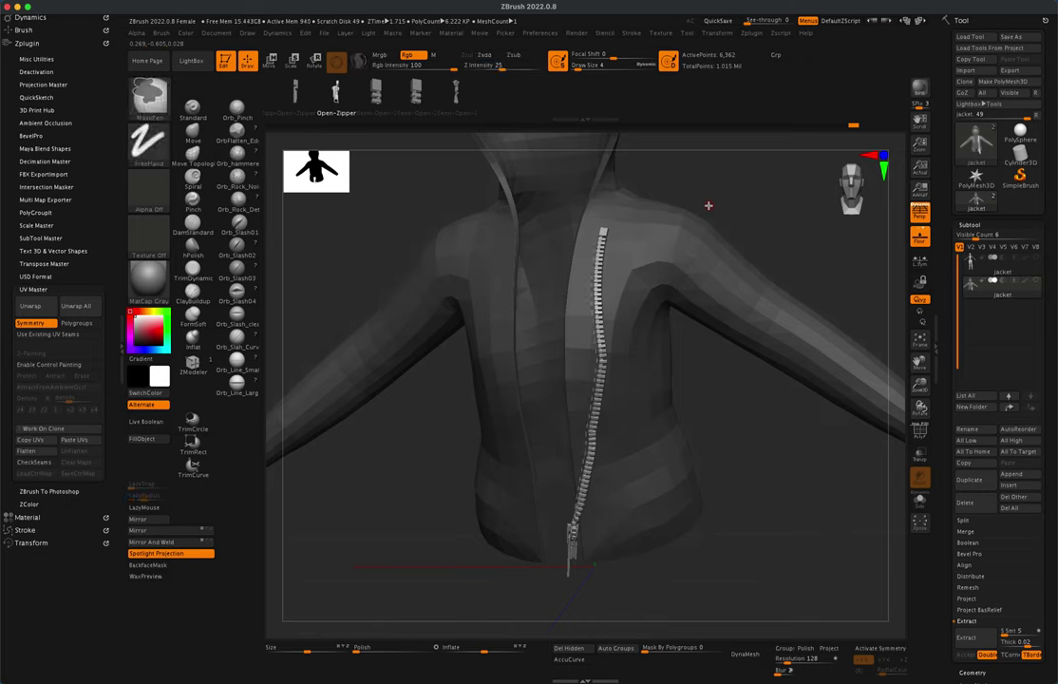
key("ctrl+z")
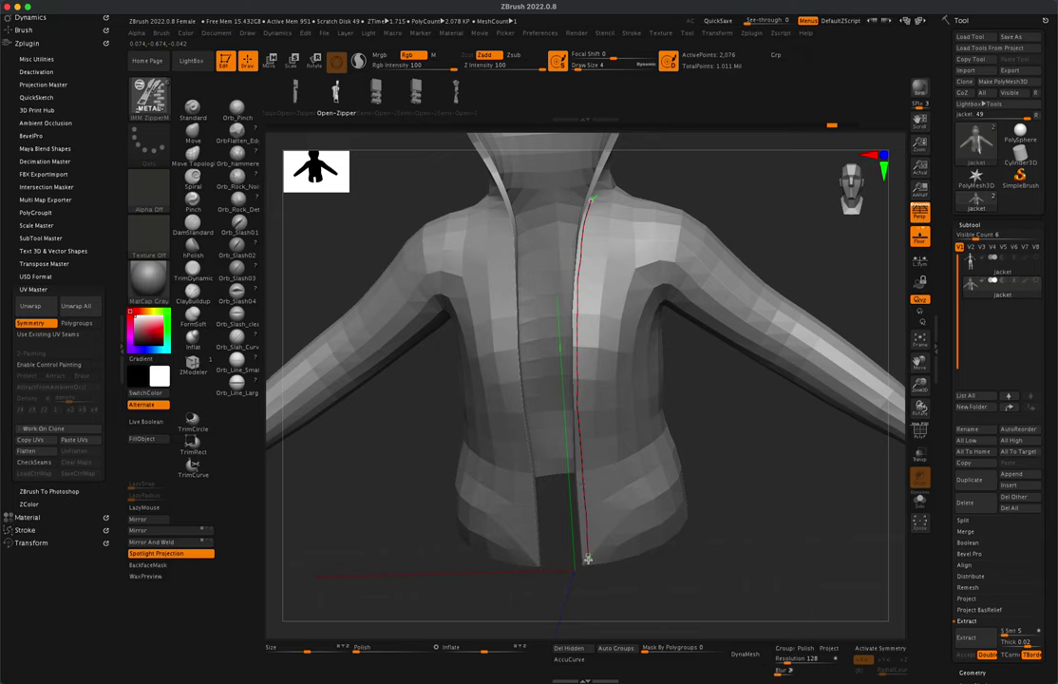
Insert a new zipper at draw size 4 along the edge of the front opening, from the collar to the hem
left_click_drag(585, 562, 588, 565)
mouse_move(746, 185)
left_mouse_down()
mouse_move(708, 189)
mouse_move(735, 185)
mouse_move(728, 174)
mouse_move(735, 184)
mouse_move(690, 227)
left_mouse_up()
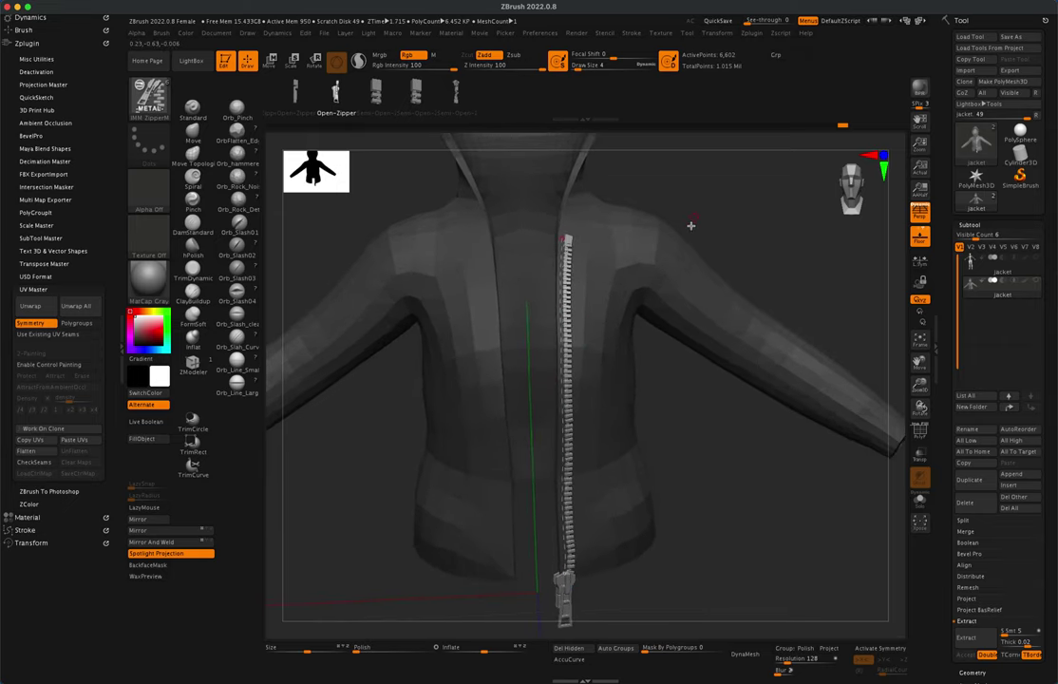
left_click_drag(654, 369, 643, 336, "alt")
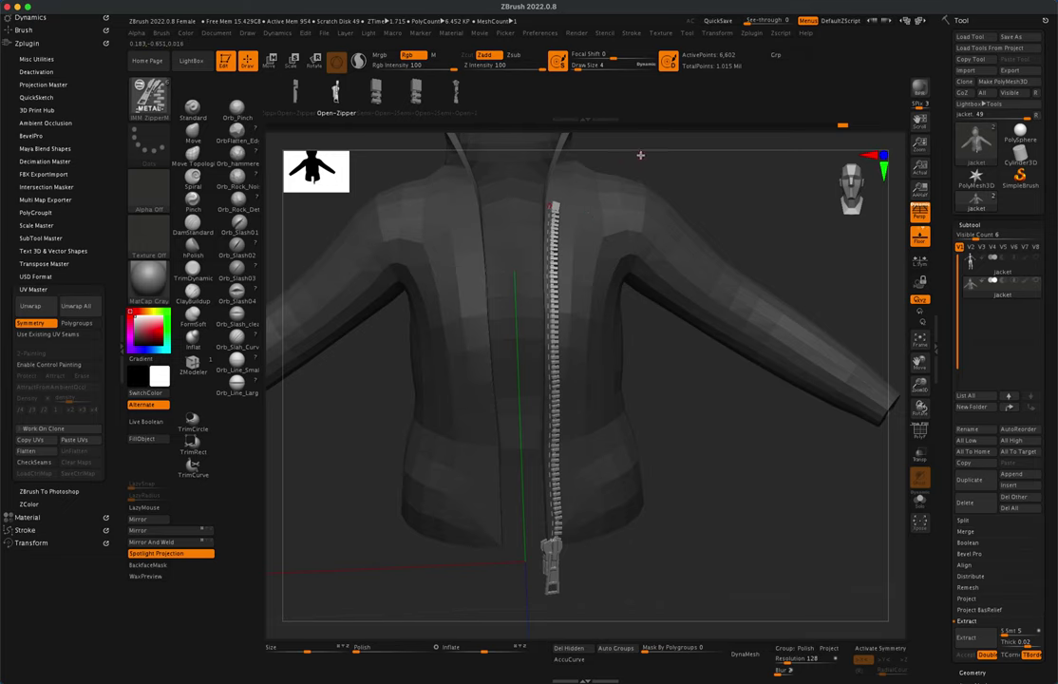
left_click_drag(640, 155, 597, 189)
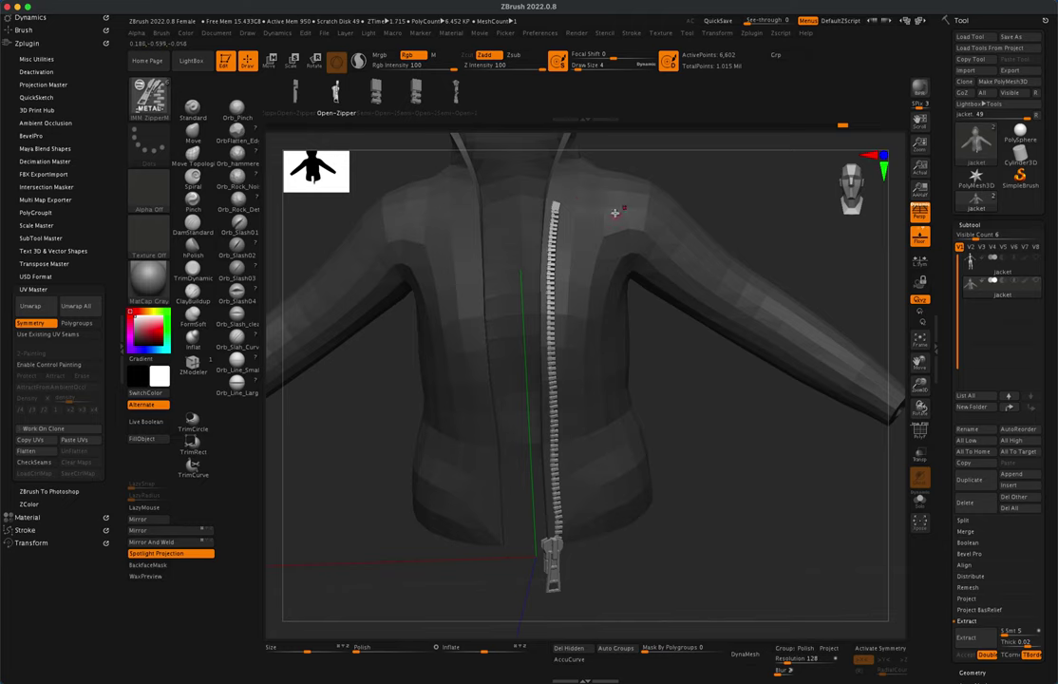
Pull the upper part of the zipper toward the jacket's front edge with the Move brush at a draw size of about 168
left_click(196, 135)
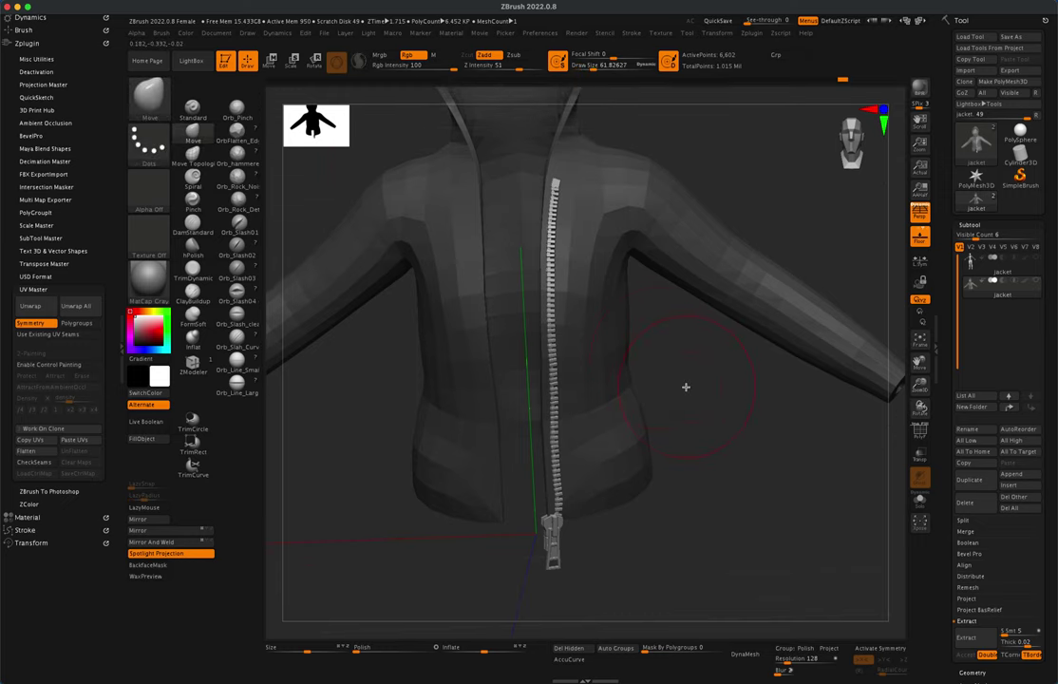
key("s")
left_click_drag(690, 388, 709, 386)
left_click_drag(564, 198, 558, 198)
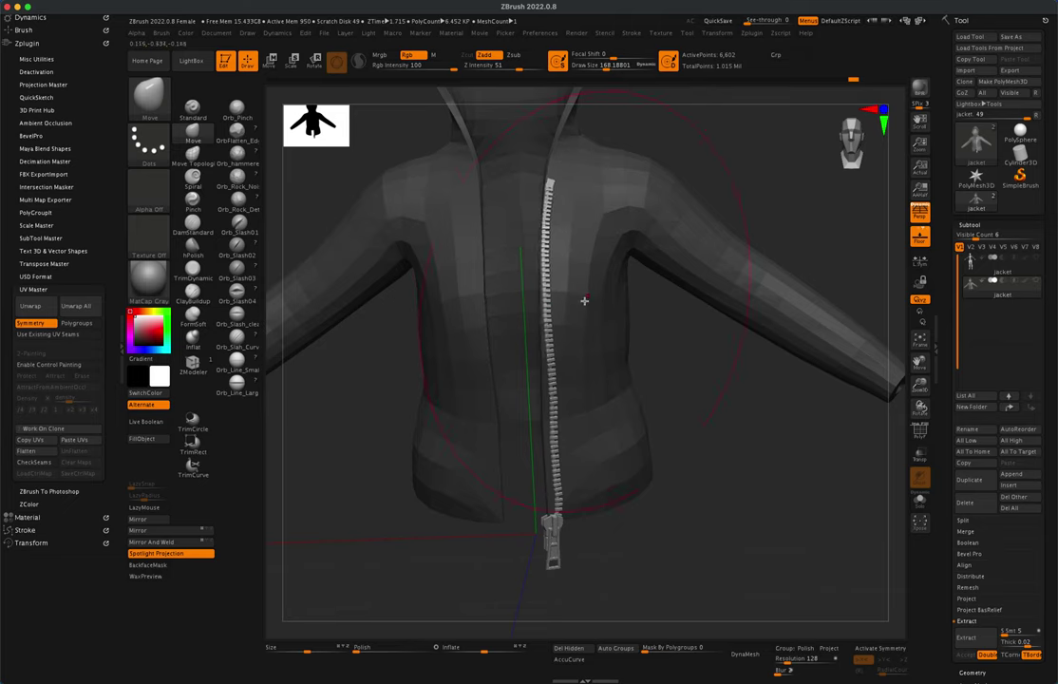
Reduce the Move brush's draw size to about 98 and align the zipper's middle and lower parts with the jacket edge
key("s")
left_click_drag(656, 324, 622, 325)
left_click_drag(570, 362, 563, 363)
left_click_drag(558, 429, 551, 432)
left_click_drag(687, 391, 694, 458, "alt")
left_click_drag(725, 364, 636, 386)
left_click_drag(551, 410, 533, 414)
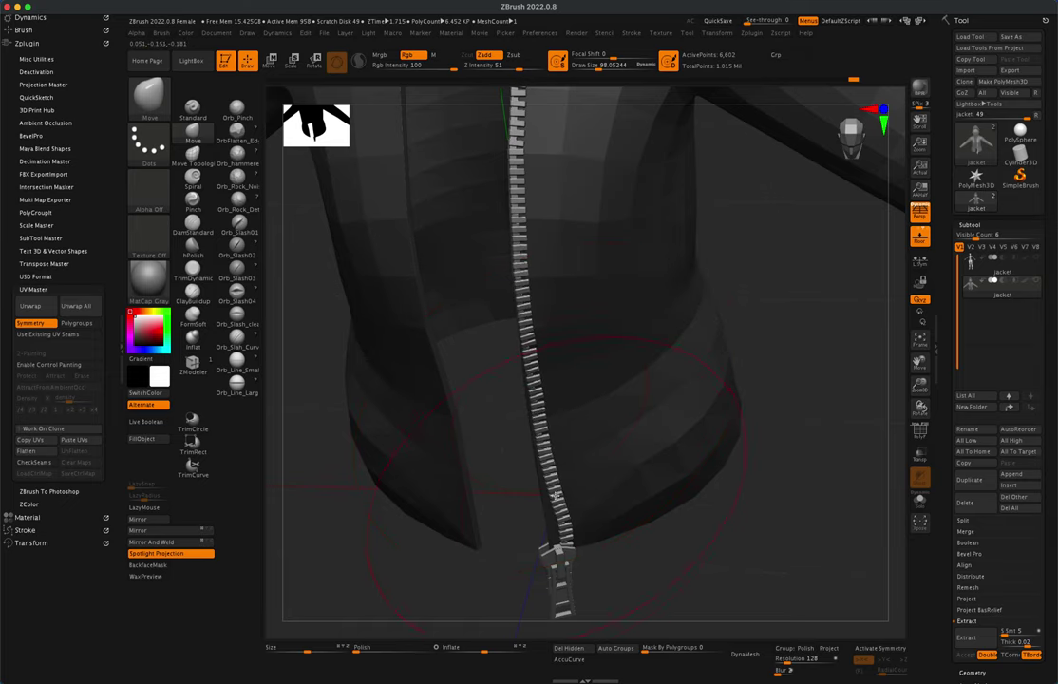
left_click_drag(557, 501, 554, 546)
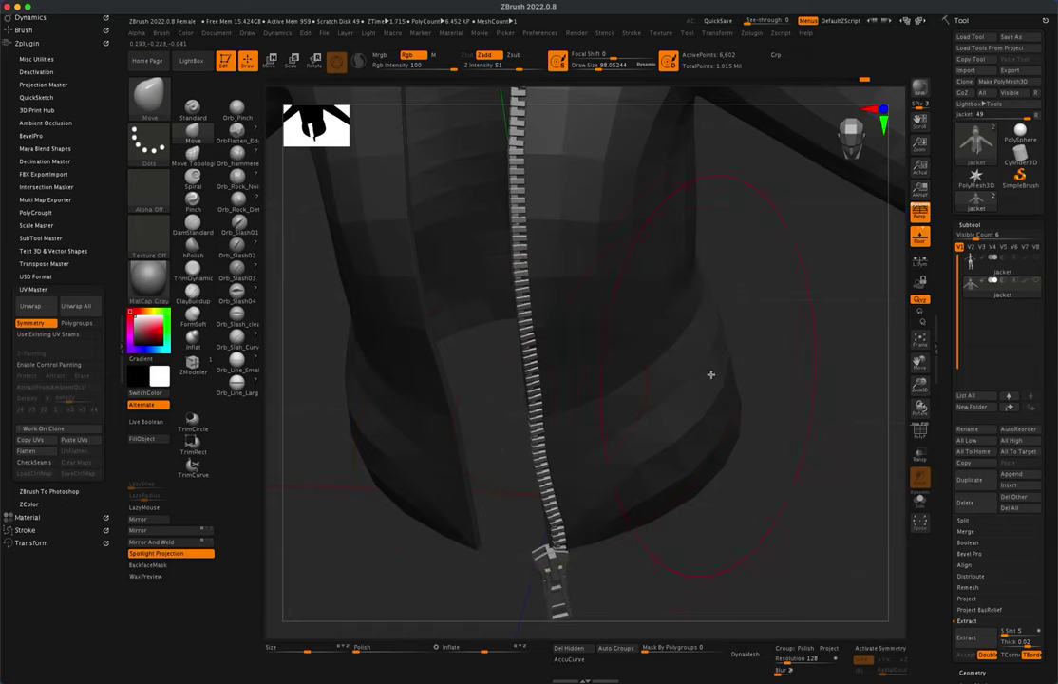
Reduce the draw size to about 53 and fine-fit the zipper along the jacket edge from the slider upward
left_click_drag(762, 312, 760, 298)
key("s")
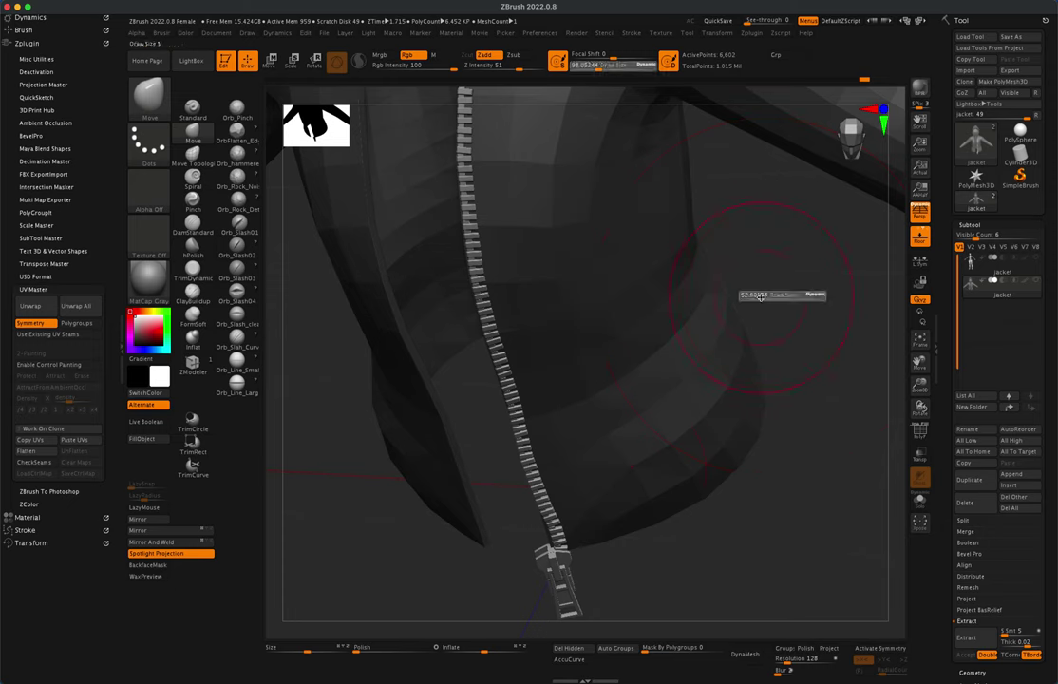
left_click_drag(558, 531, 549, 539)
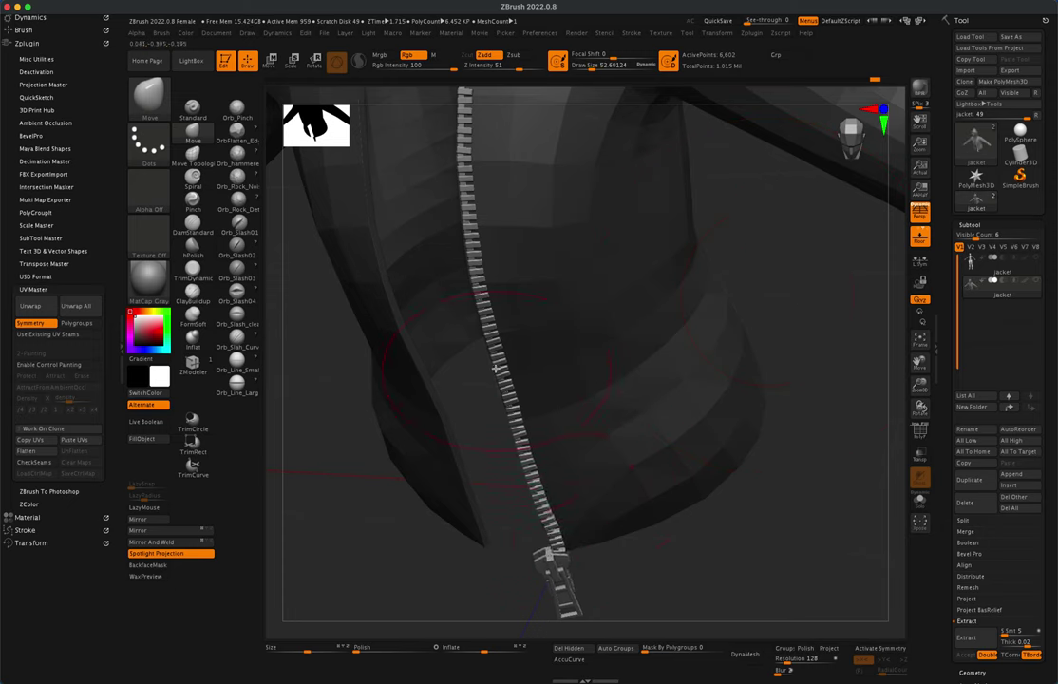
left_click_drag(497, 355, 493, 354)
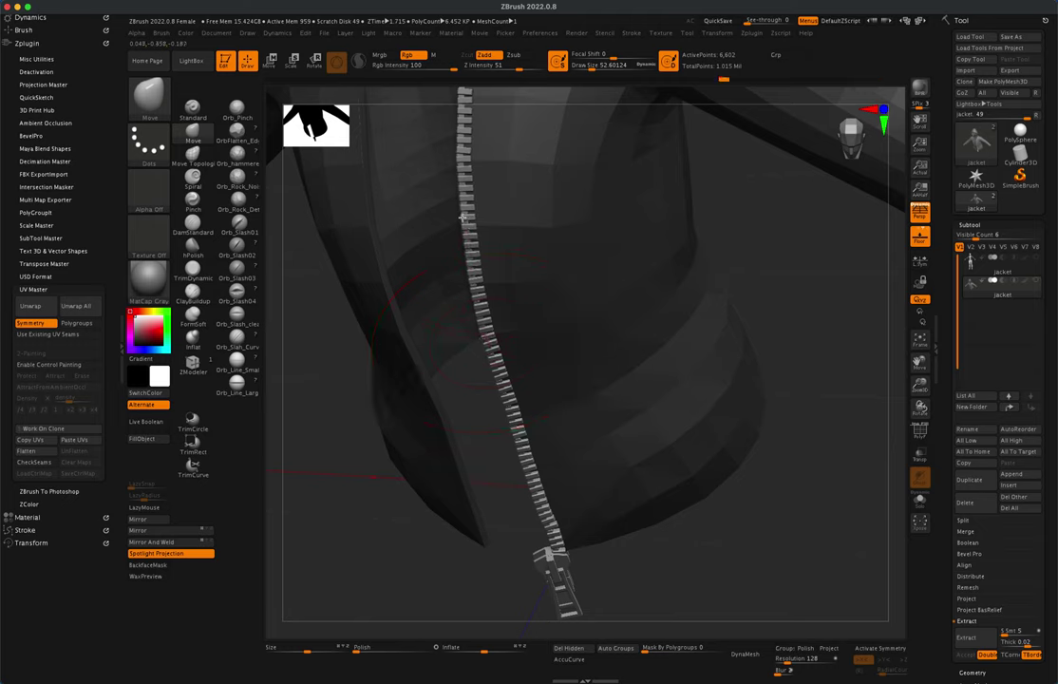
left_click_drag(462, 163, 458, 162)
left_click_drag(462, 121, 460, 120)
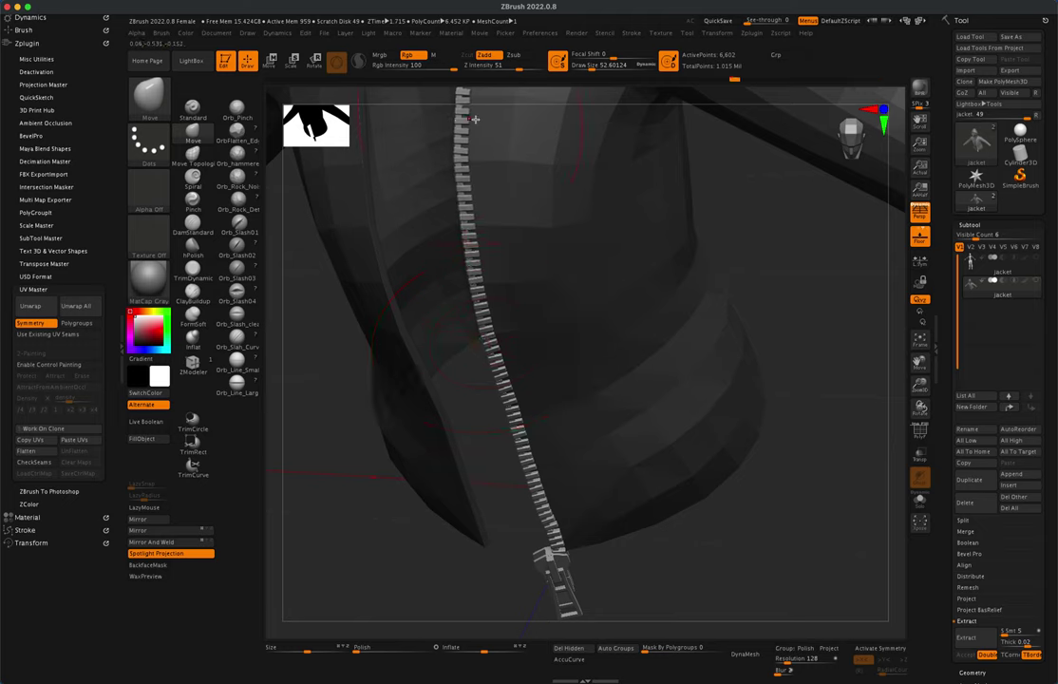
mouse_move(745, 208)
left_mouse_down()
mouse_move(791, 191)
mouse_move(782, 187)
mouse_move(768, 220)
mouse_move(759, 146)
mouse_move(749, 292)
mouse_move(729, 260)
mouse_move(720, 283)
mouse_move(603, 189)
mouse_move(680, 307)
mouse_move(493, 193)
mouse_move(457, 187)
left_mouse_up()
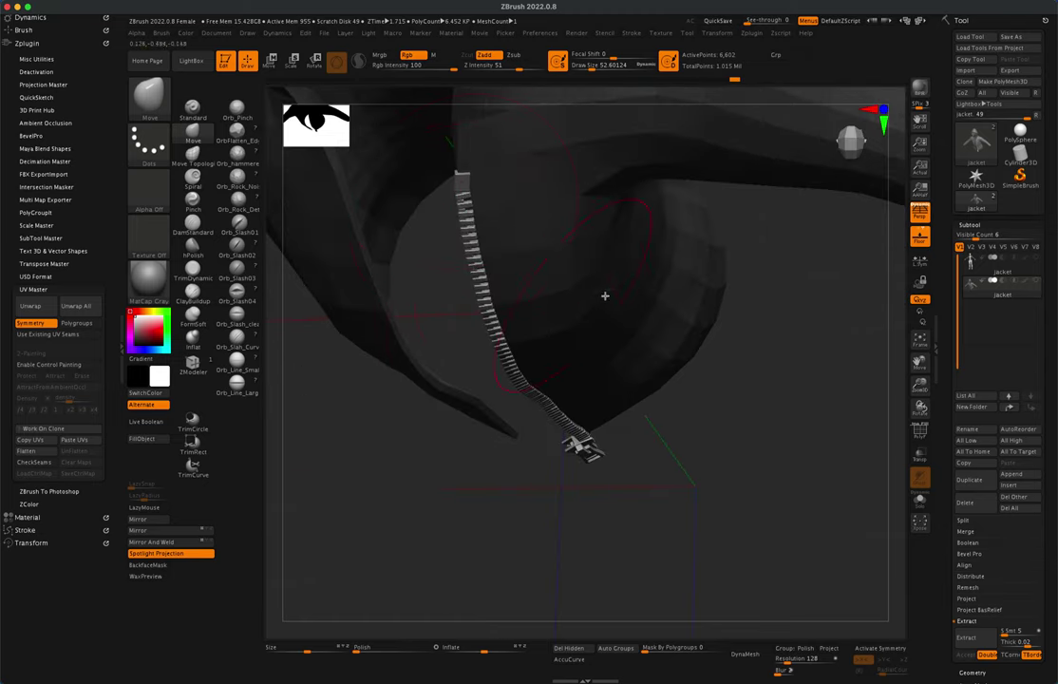
left_click_drag(753, 276, 785, 218)
left_click_drag(694, 458, 790, 425, "alt")
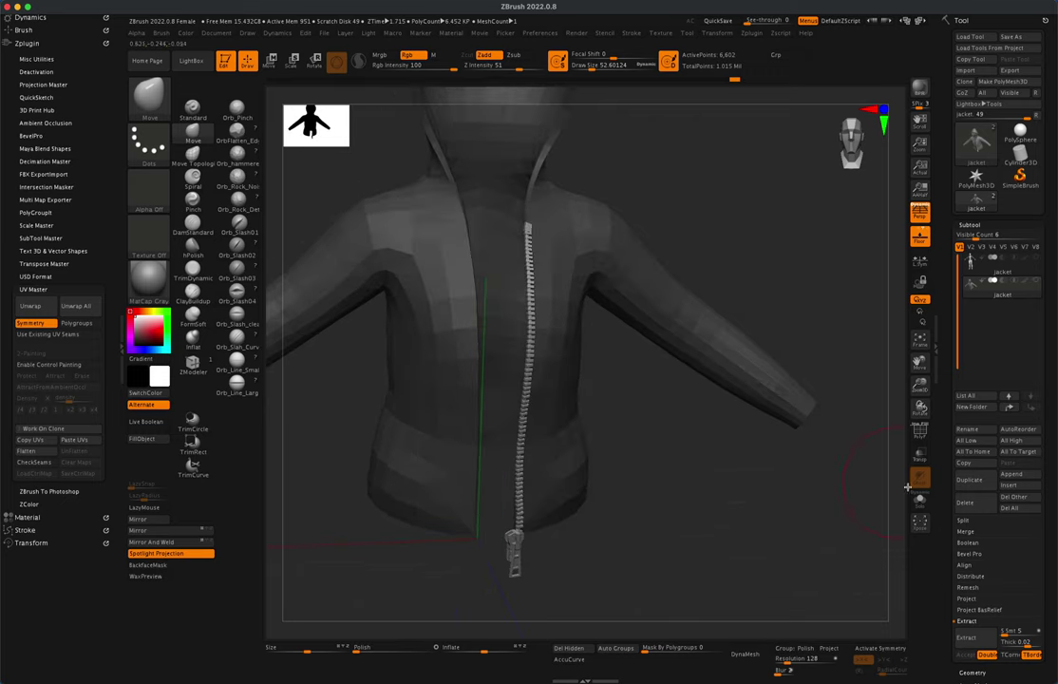
Split the unmasked zipper points from the jacket into a separate subtool and select the zipper
left_click(979, 523)
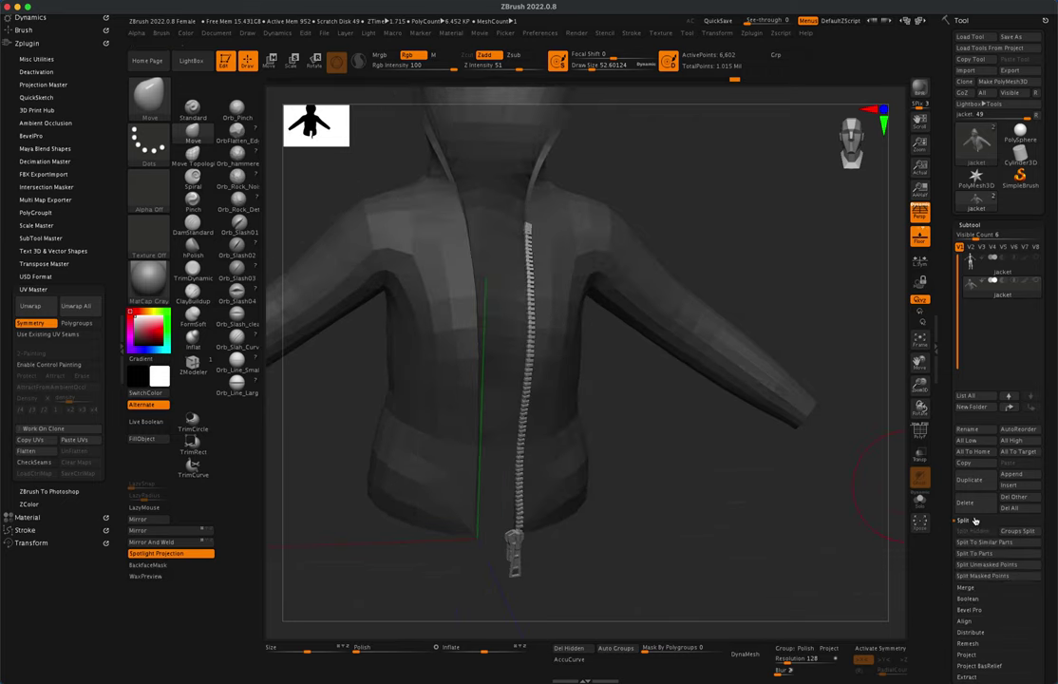
left_click(998, 565)
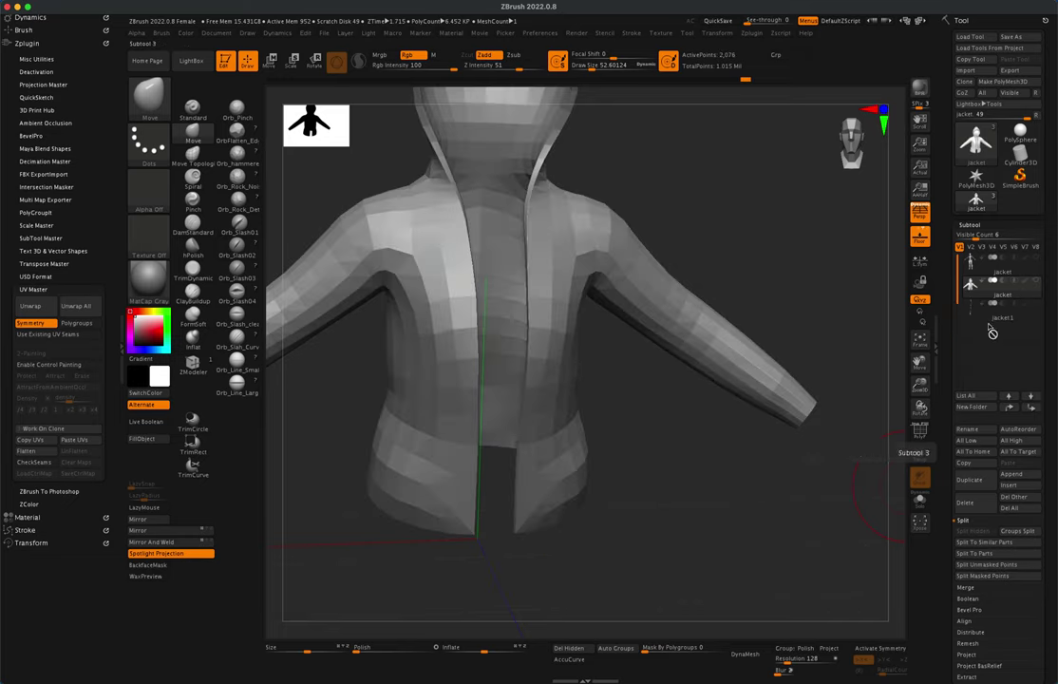
left_click(1035, 317)
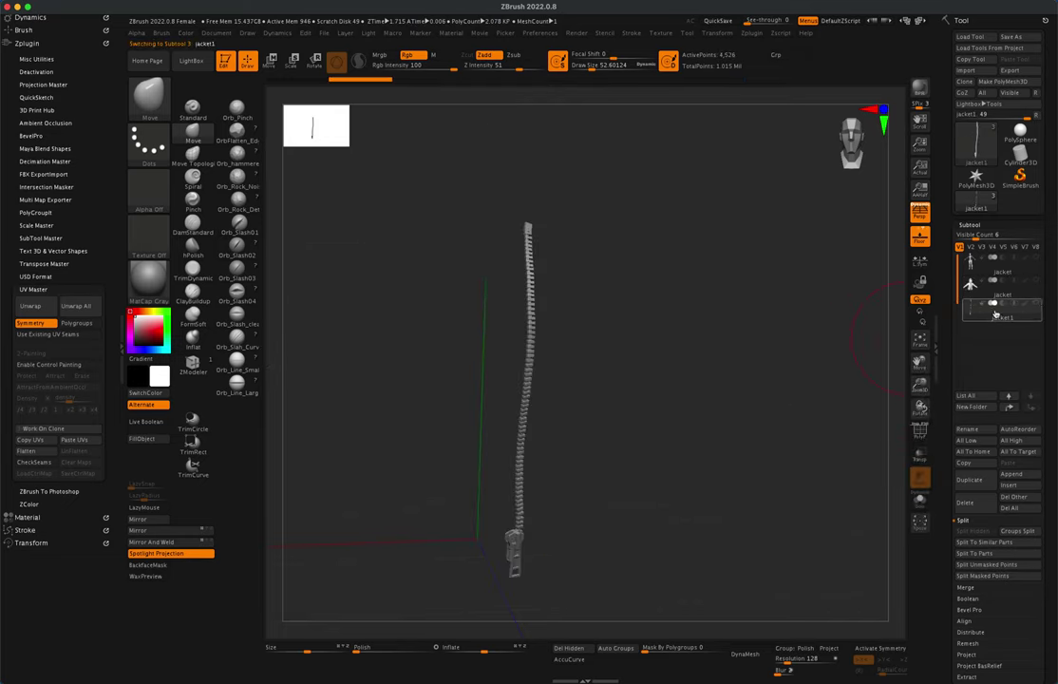
Show the jacket together with the zipper and make the jacket the active subtool
left_click(1039, 284)
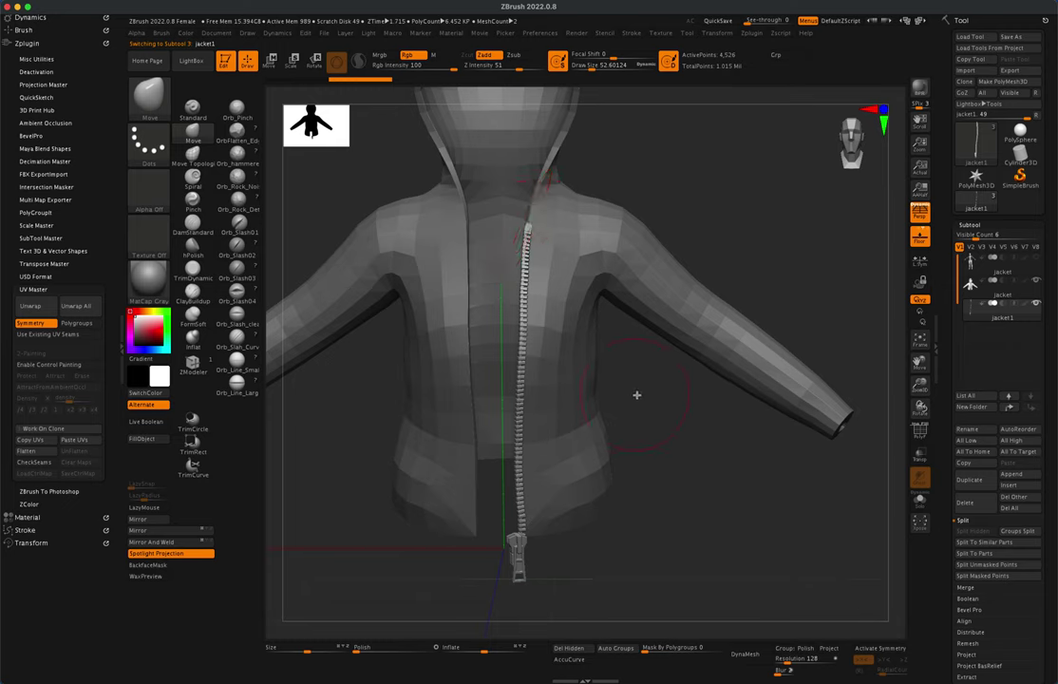
left_click(977, 293)
mouse_move(970, 298)
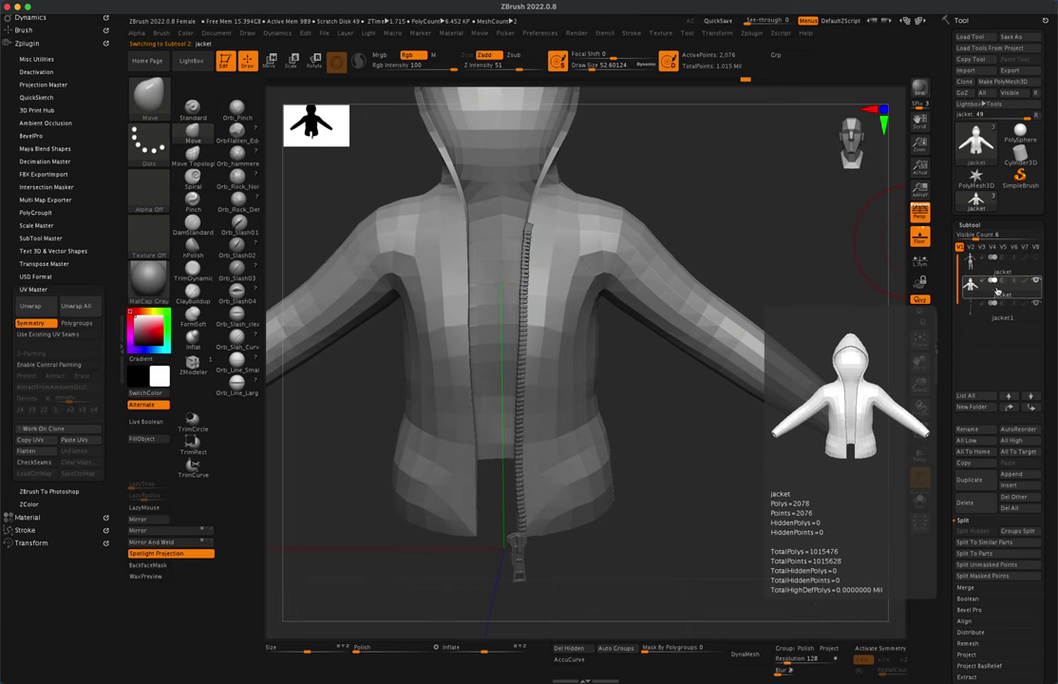
Insert a semi-open zipper teeth strip with the IMM ZipperM brush along the jacket's bare front edge, from the chest to the hem
left_click(154, 98)
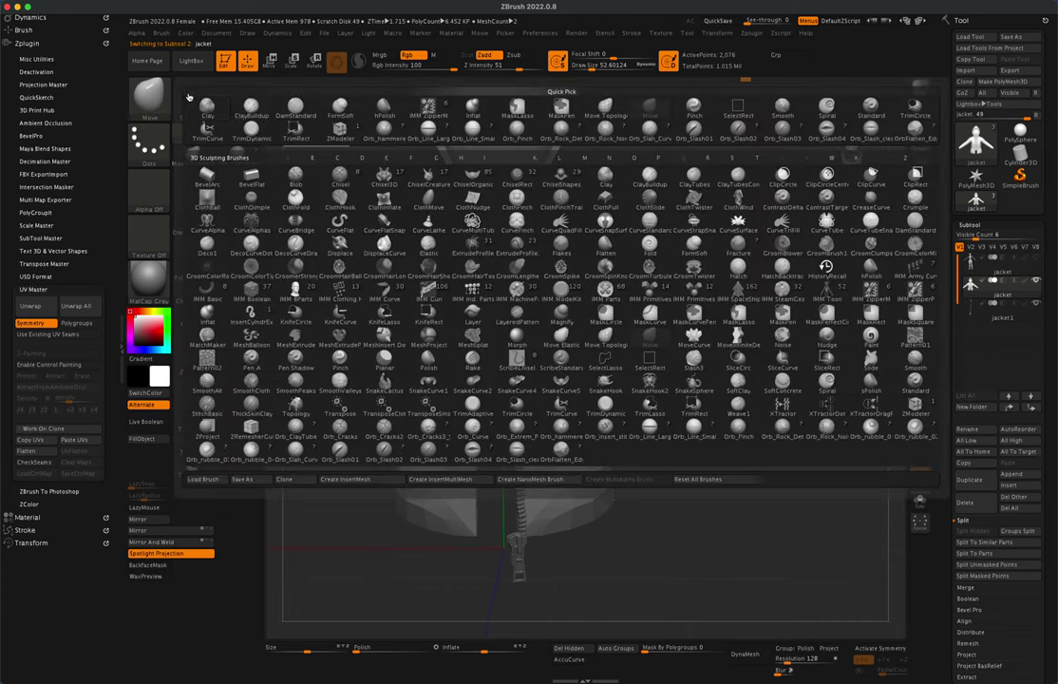
left_click(869, 291)
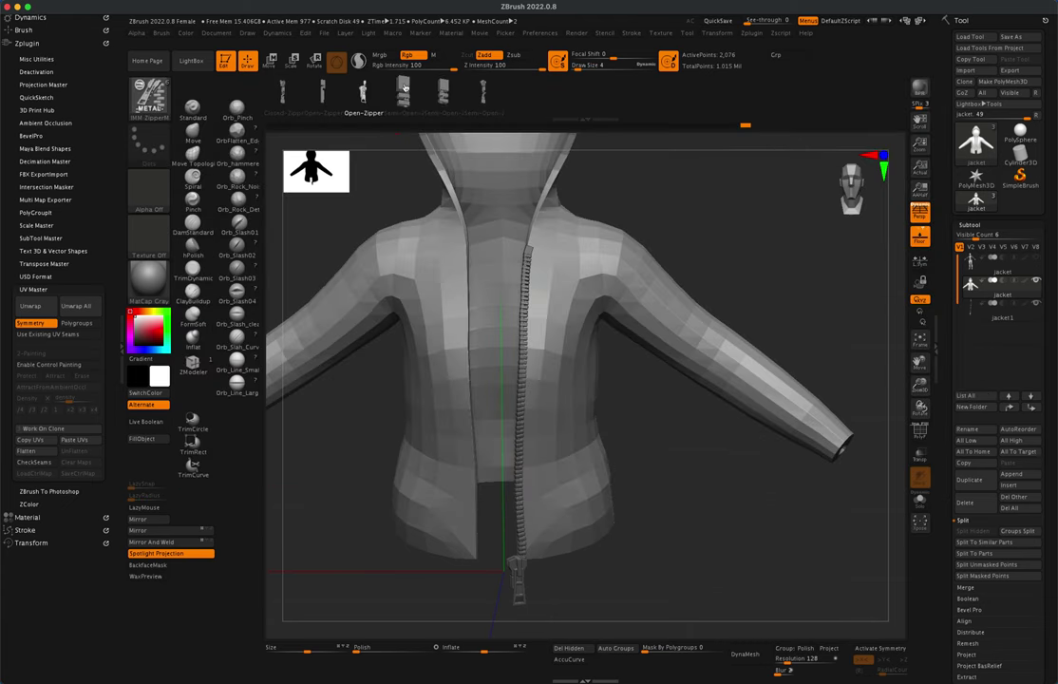
left_click(404, 88)
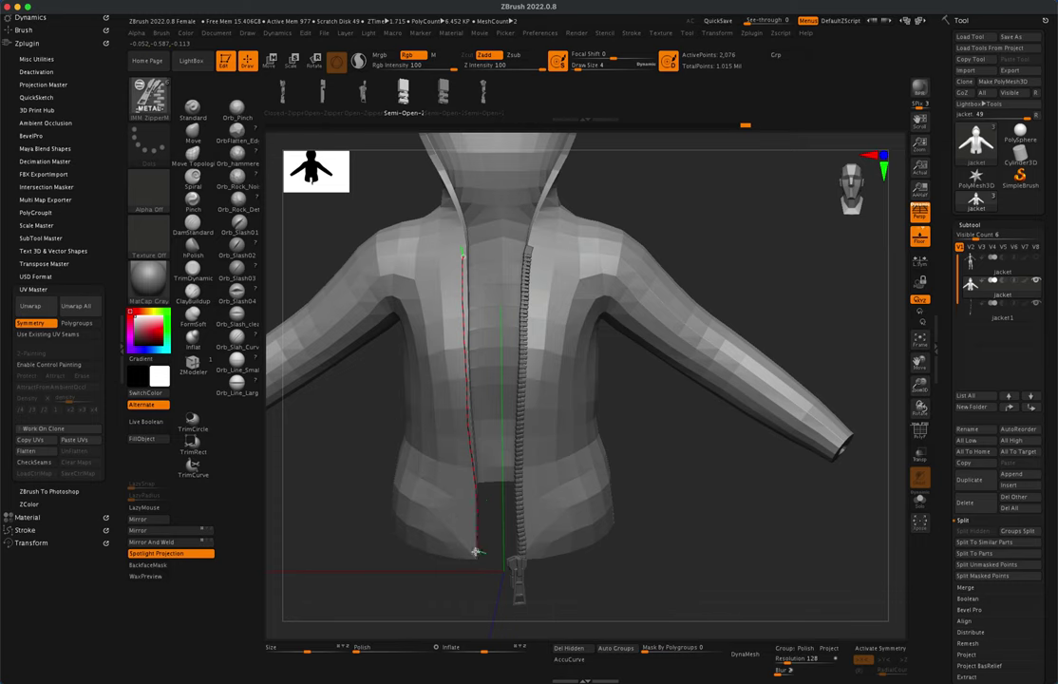
left_click_drag(476, 551, 476, 553)
key("ctrl+z")
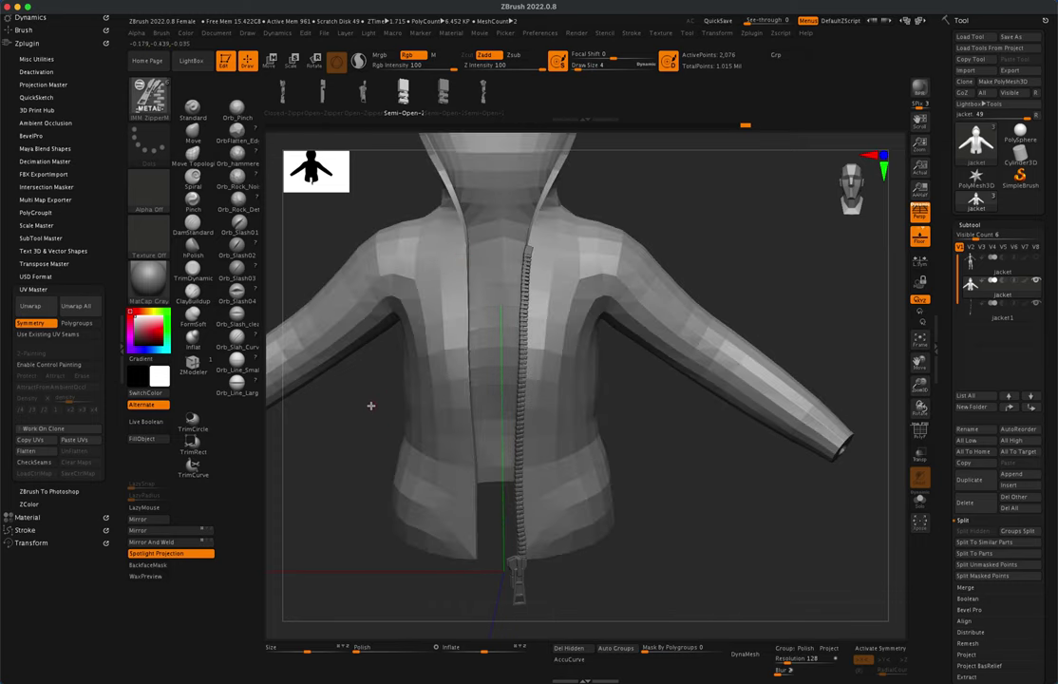
left_click_drag(370, 406, 402, 376)
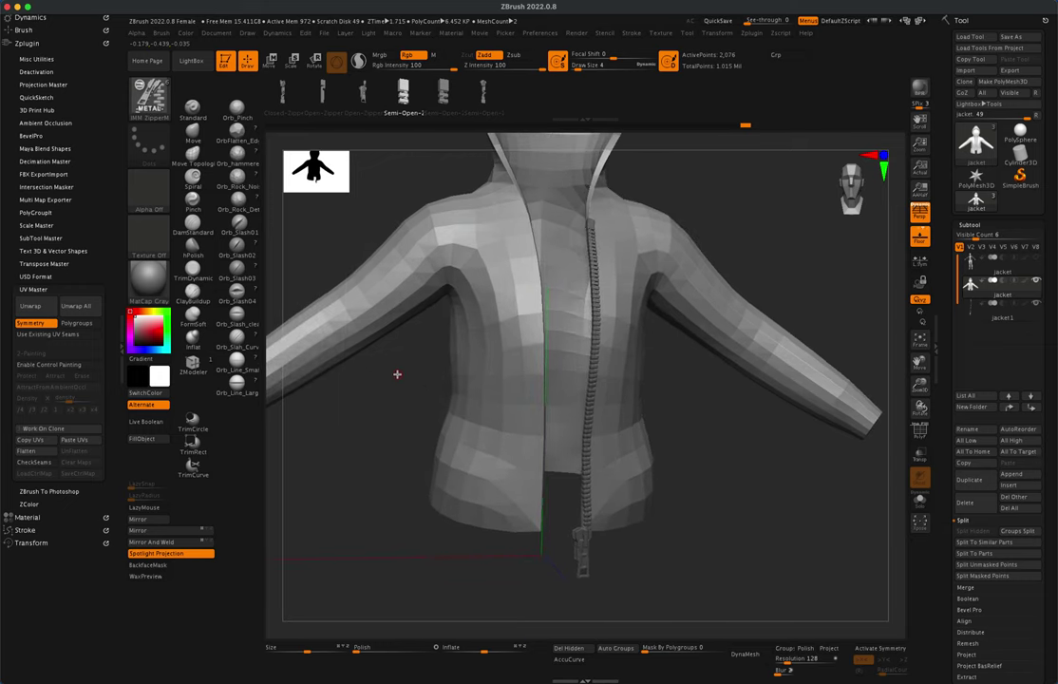
scroll(392, 392, "up", 8)
left_click_drag(393, 406, 384, 371)
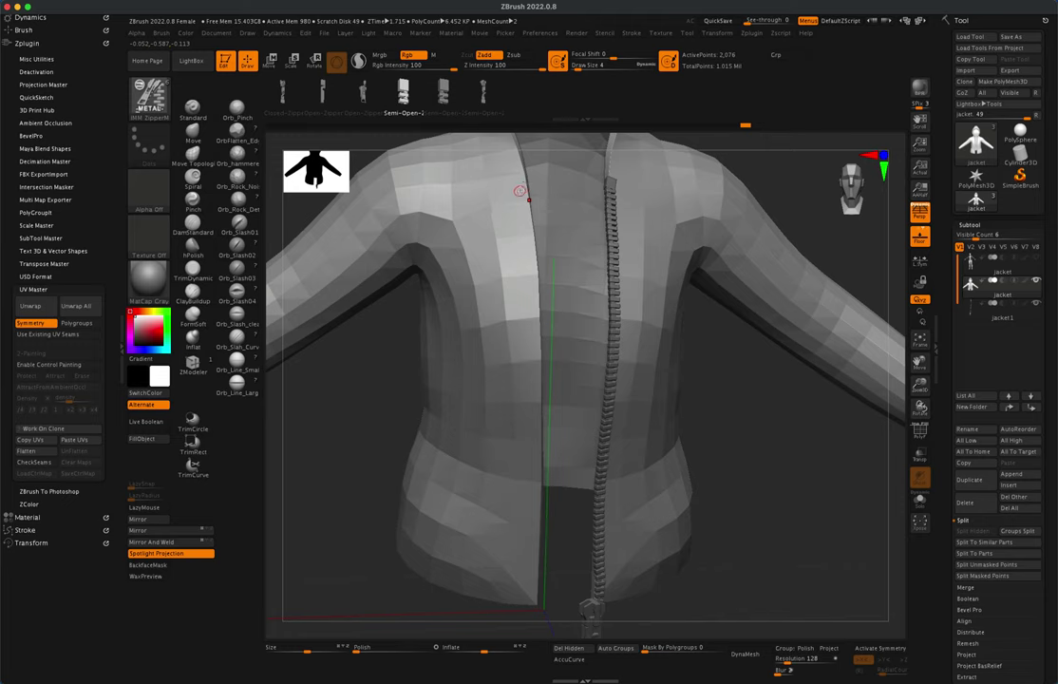
left_click_drag(522, 186, 522, 229)
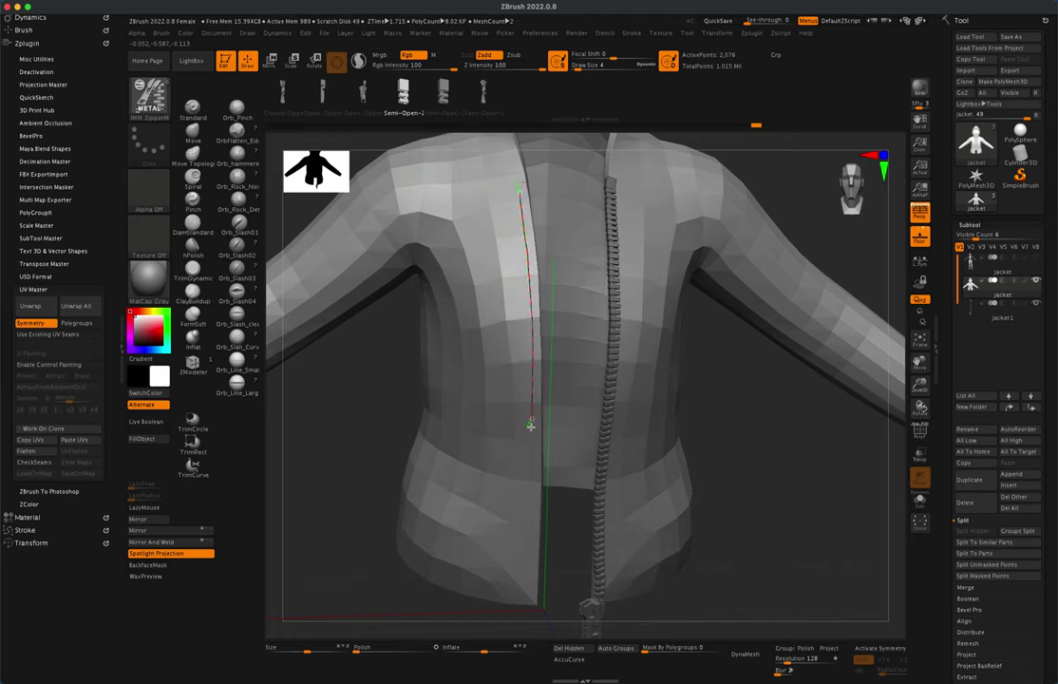
left_click_drag(531, 600, 530, 600)
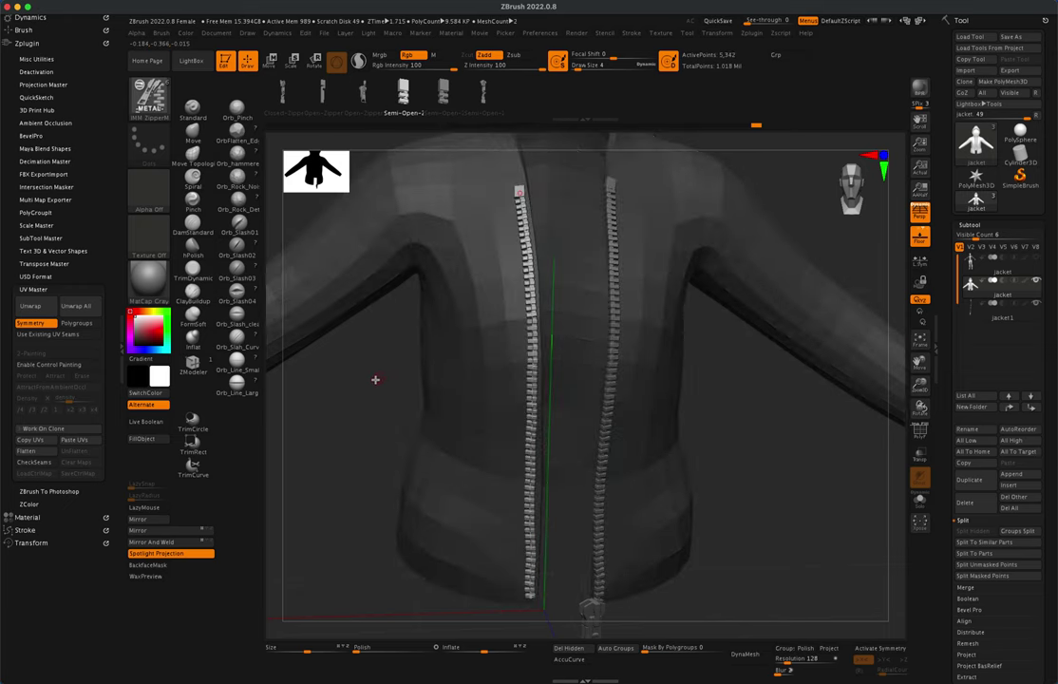
Set the Move brush's draw size to about 75 and align the upper end of the new zipper strip with the jacket edge
left_click_drag(368, 361, 397, 347)
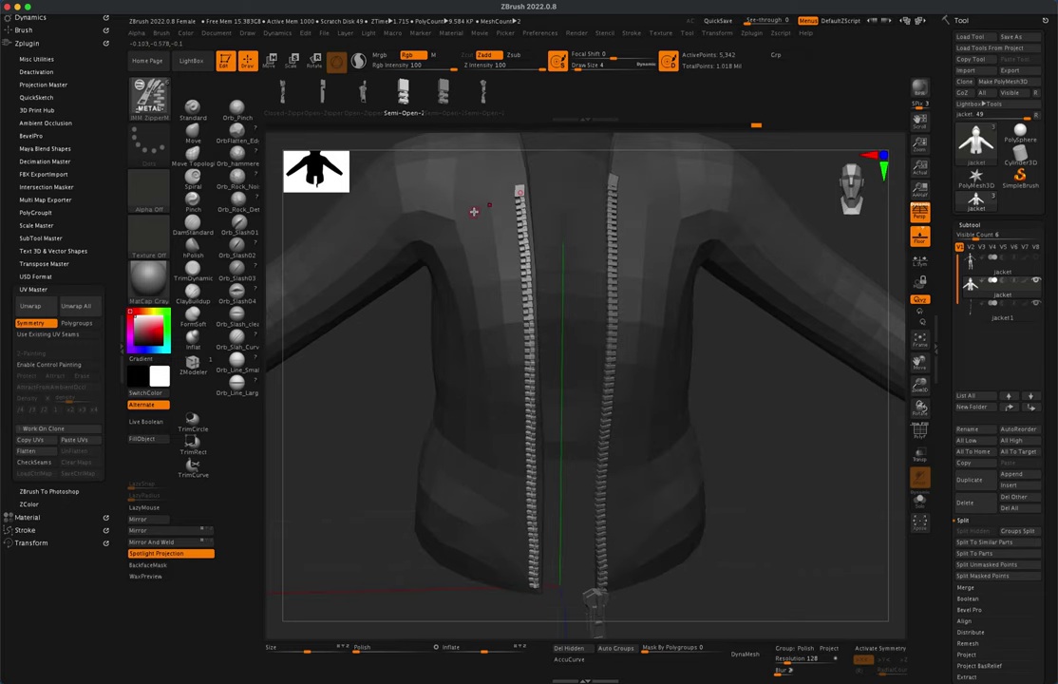
right_click_drag(394, 349, 393, 349)
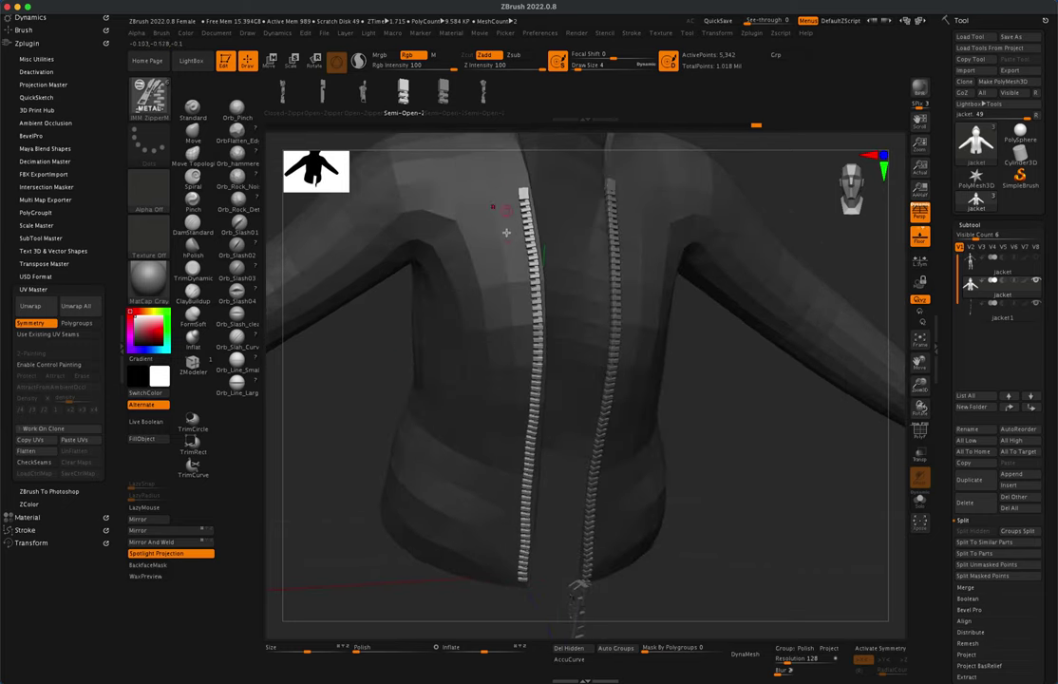
left_click(194, 133)
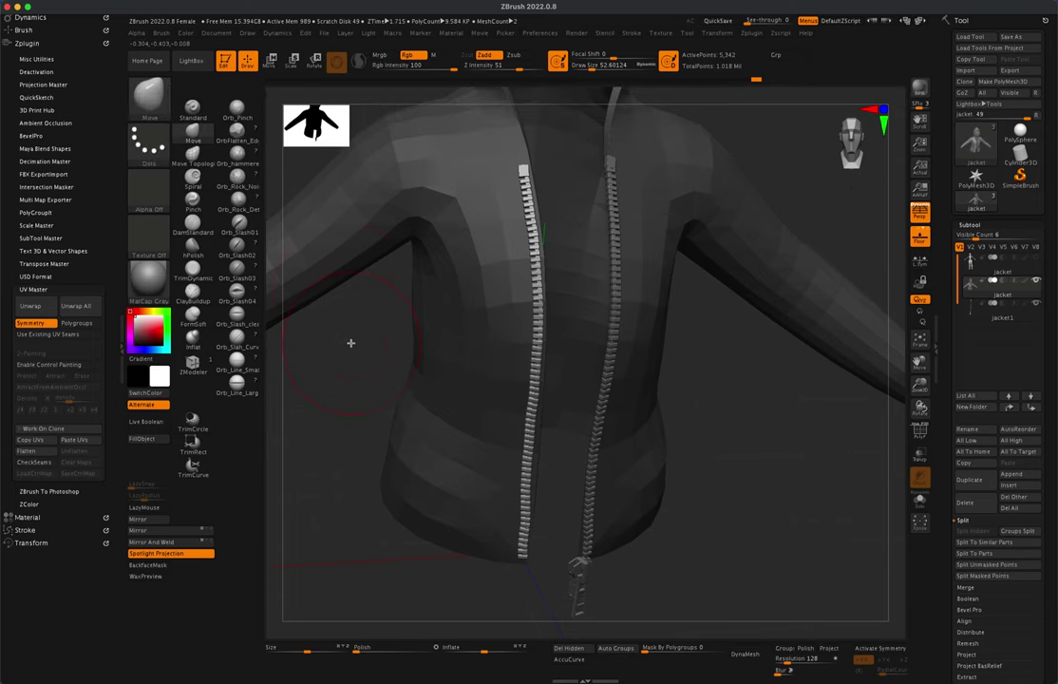
left_click_drag(346, 344, 346, 336)
key("s")
right_click_drag(656, 355, 689, 365)
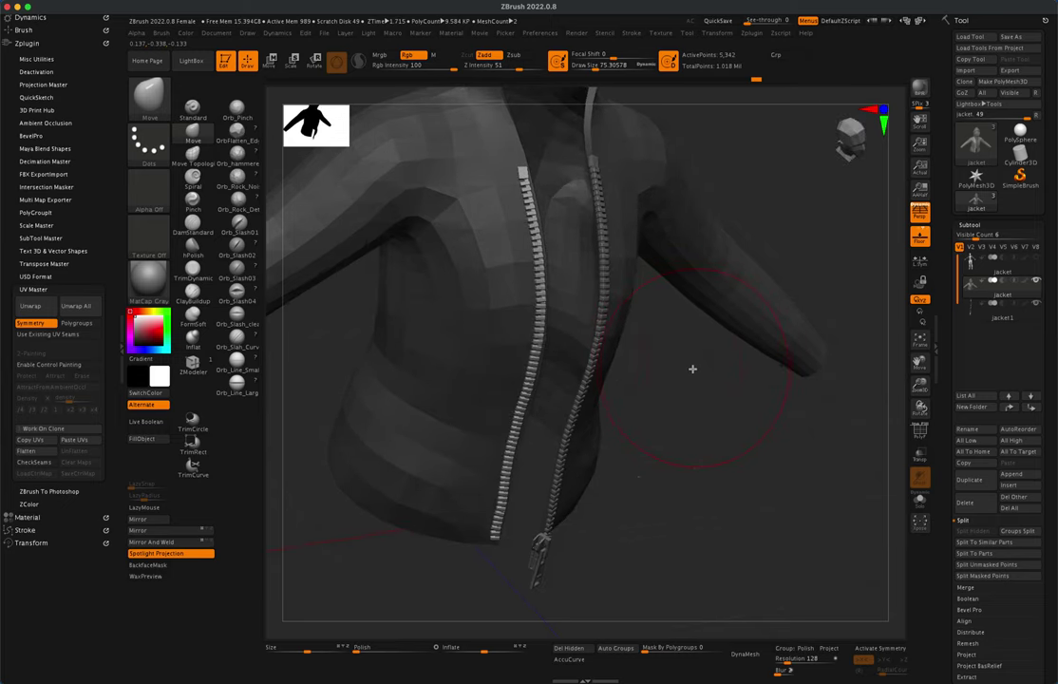
mouse_move(694, 367)
right_mouse_down()
mouse_move(698, 397)
mouse_move(693, 381)
mouse_move(704, 381)
mouse_move(671, 383)
right_mouse_up()
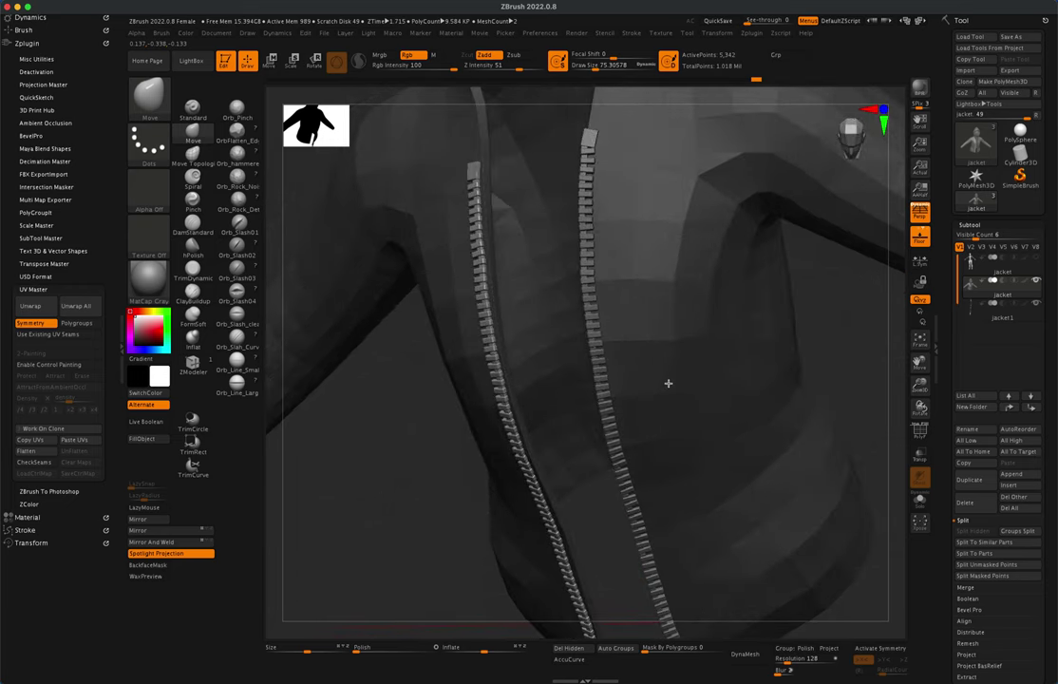
mouse_move(474, 278)
right_mouse_down()
mouse_move(408, 382)
mouse_move(450, 401)
mouse_move(423, 323)
right_mouse_up()
right_click_drag(617, 383, 535, 232)
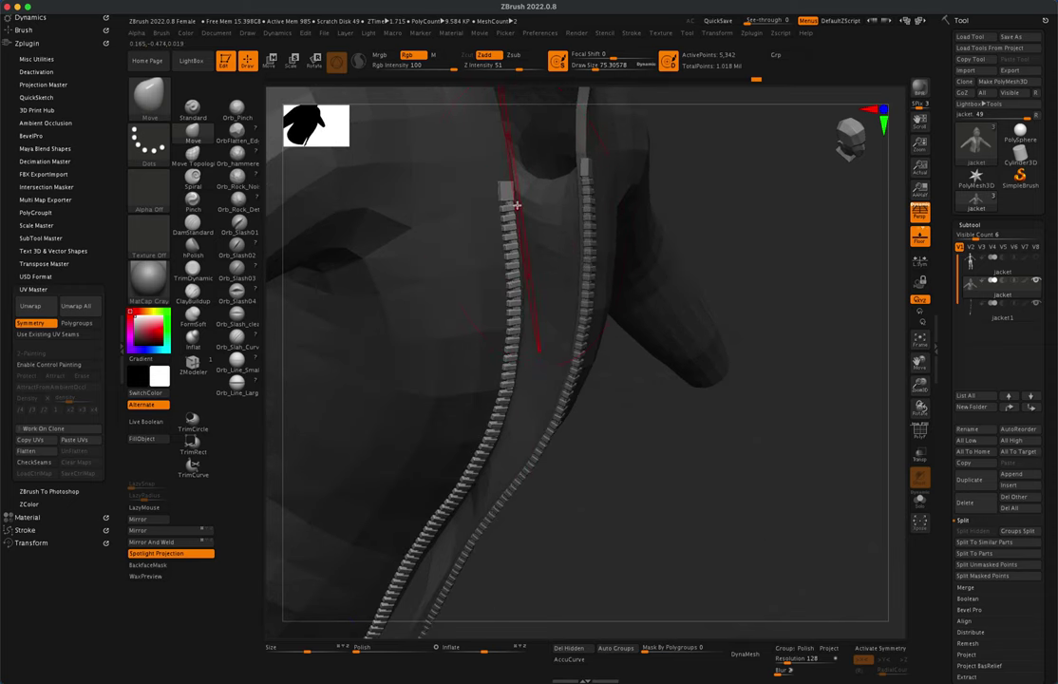
left_click_drag(510, 205, 517, 200)
left_click_drag(520, 247, 518, 243)
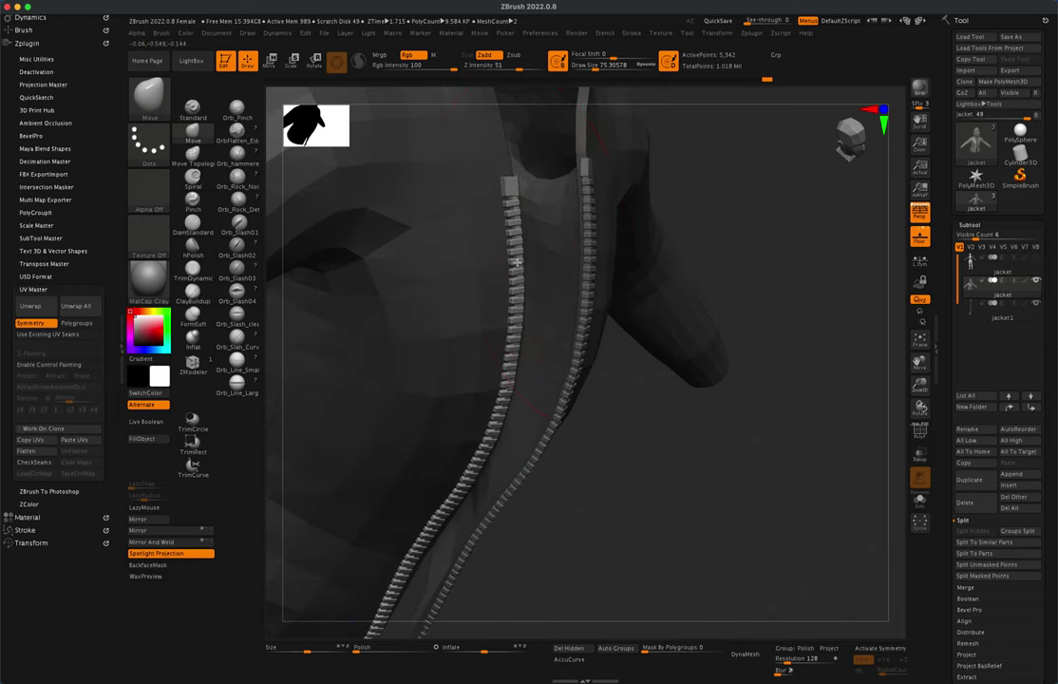
mouse_move(603, 312)
right_mouse_down()
mouse_move(645, 389)
mouse_move(636, 366)
right_mouse_up()
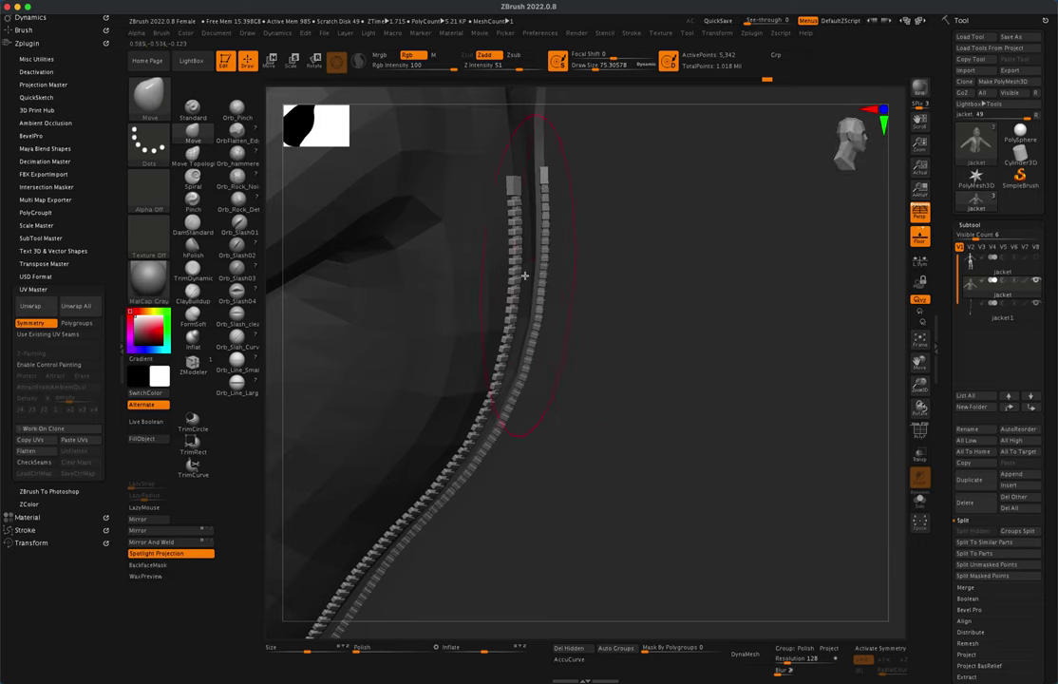
left_click_drag(521, 280, 538, 281)
key("super+z")
Reduce the draw size to about 53 and pull the new strip's lower end down along the edge to the jacket hem
mouse_move(631, 285)
right_mouse_down()
mouse_move(560, 277)
mouse_move(462, 208)
right_mouse_up()
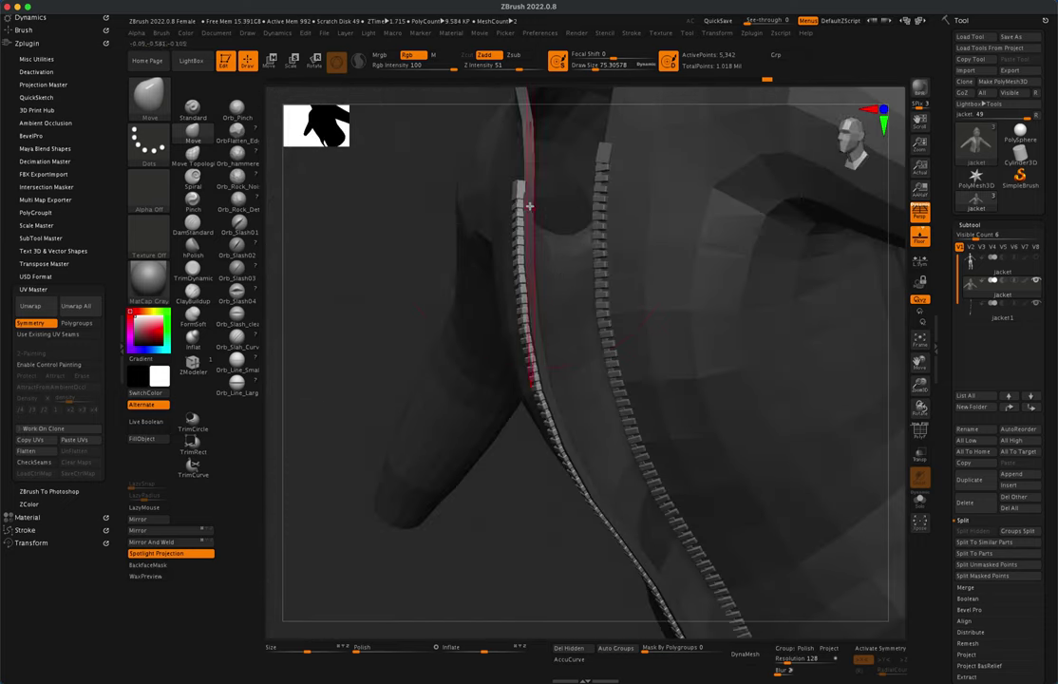
right_click_drag(510, 503, 541, 382)
right_click_drag(645, 467, 574, 476)
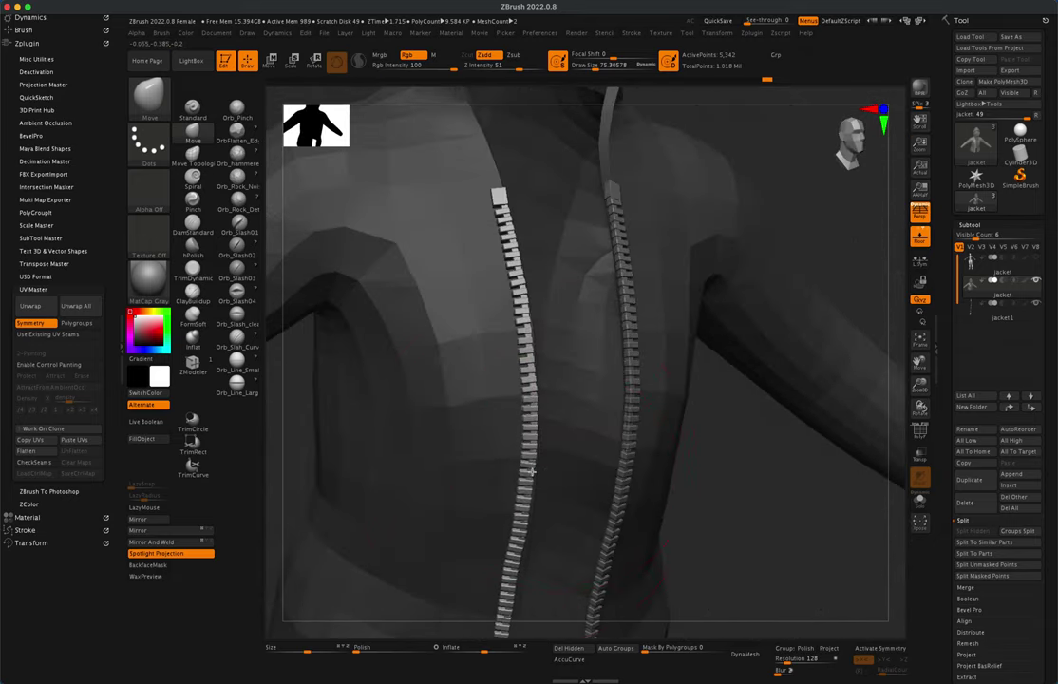
key("s")
left_click_drag(704, 473, 699, 472)
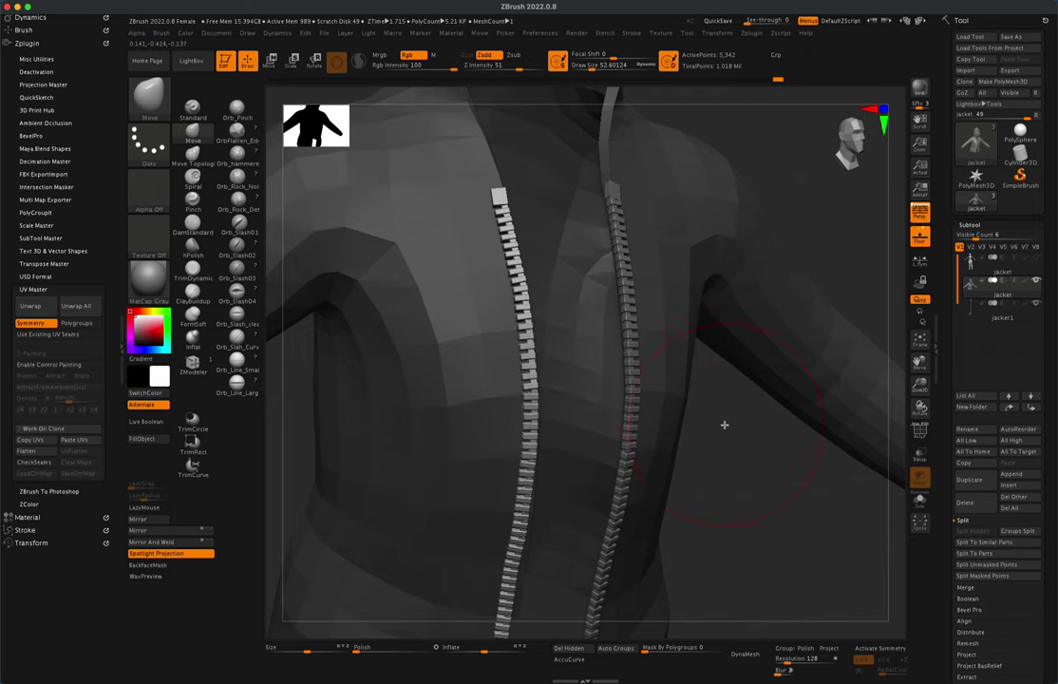
left_click_drag(724, 424, 702, 297, "alt")
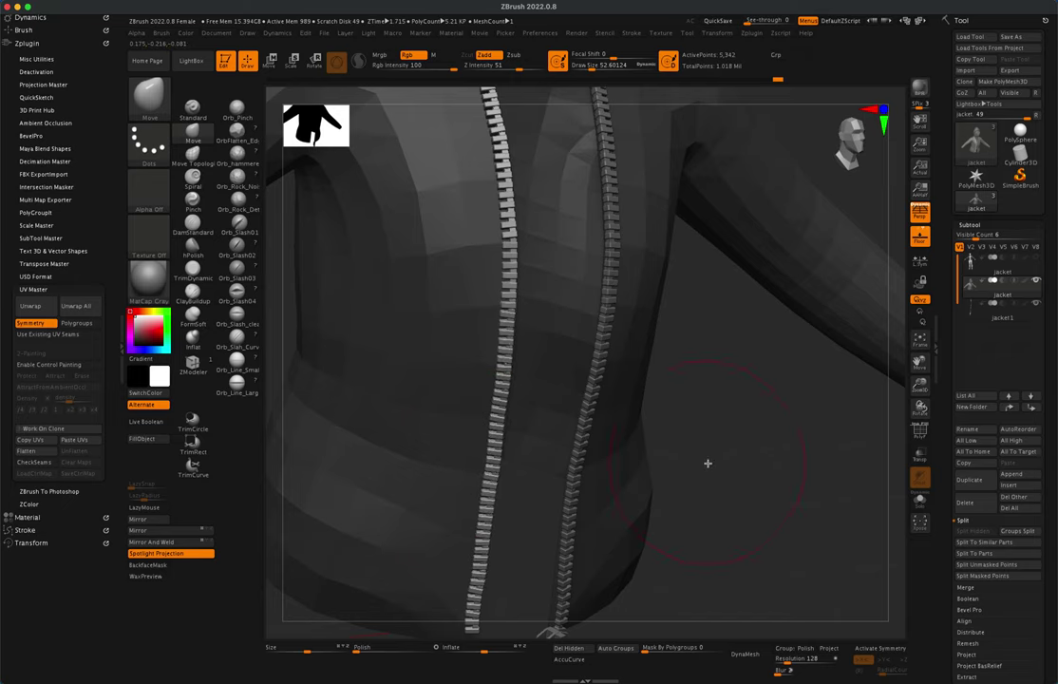
right_click_drag(707, 462, 735, 371)
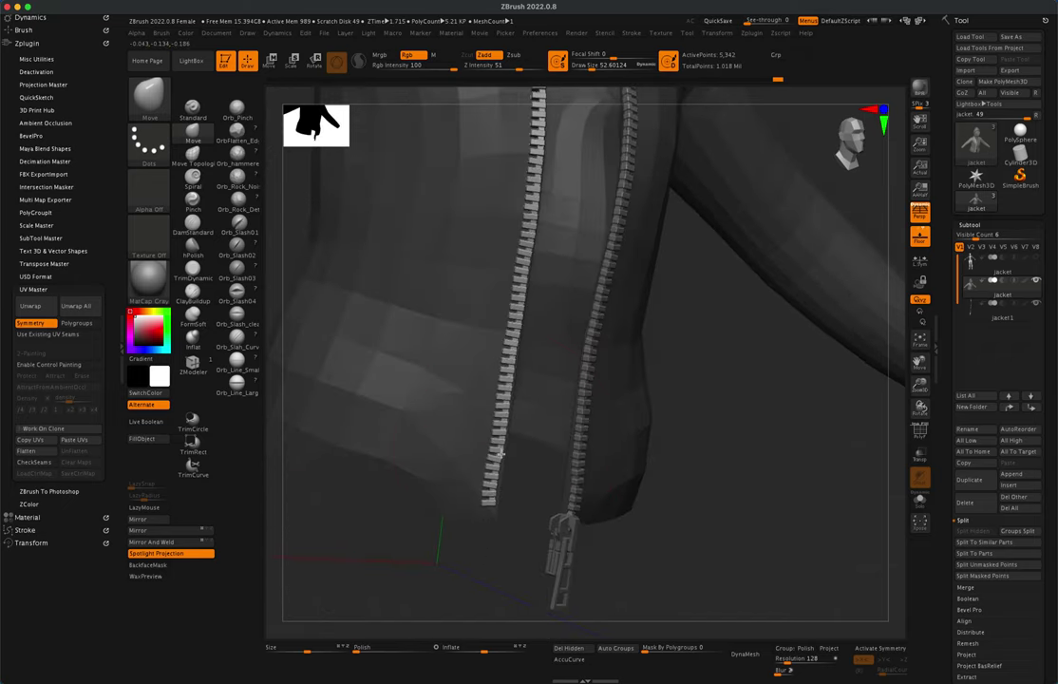
left_click_drag(501, 455, 498, 460)
left_click_drag(491, 504, 488, 522)
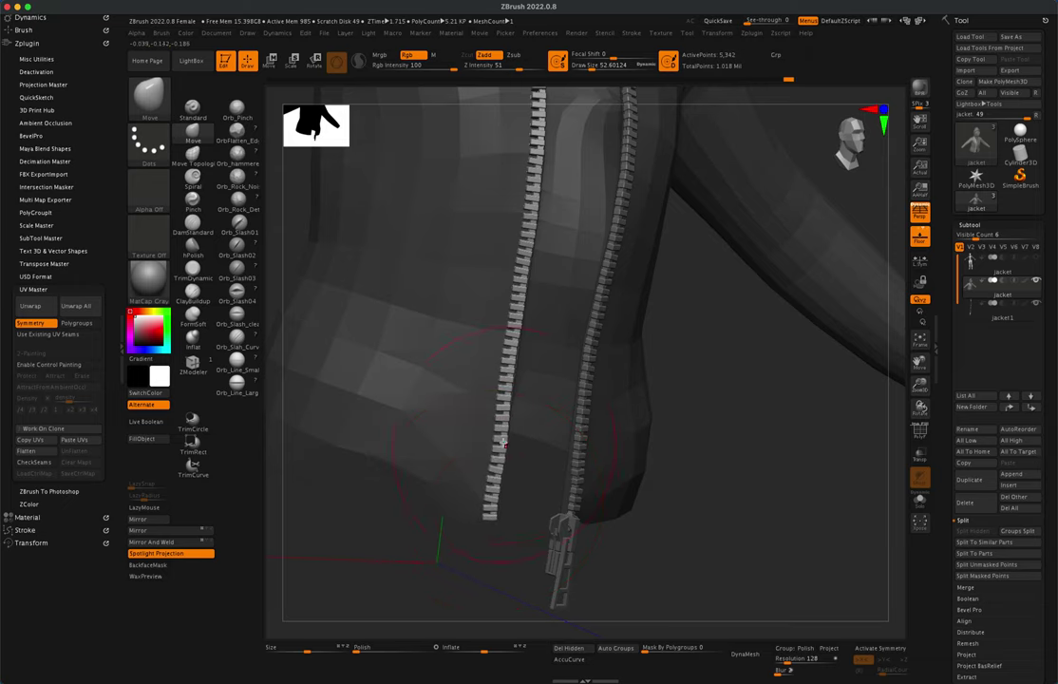
Fine-fit the middle and lower parts of the new zipper strip to the jacket edge from several angles
mouse_move(513, 347)
right_mouse_down()
mouse_move(717, 354)
mouse_move(673, 360)
mouse_move(681, 371)
right_mouse_up()
left_click_drag(502, 278, 498, 280)
right_click_drag(485, 303, 409, 321)
left_click_drag(483, 249, 485, 253)
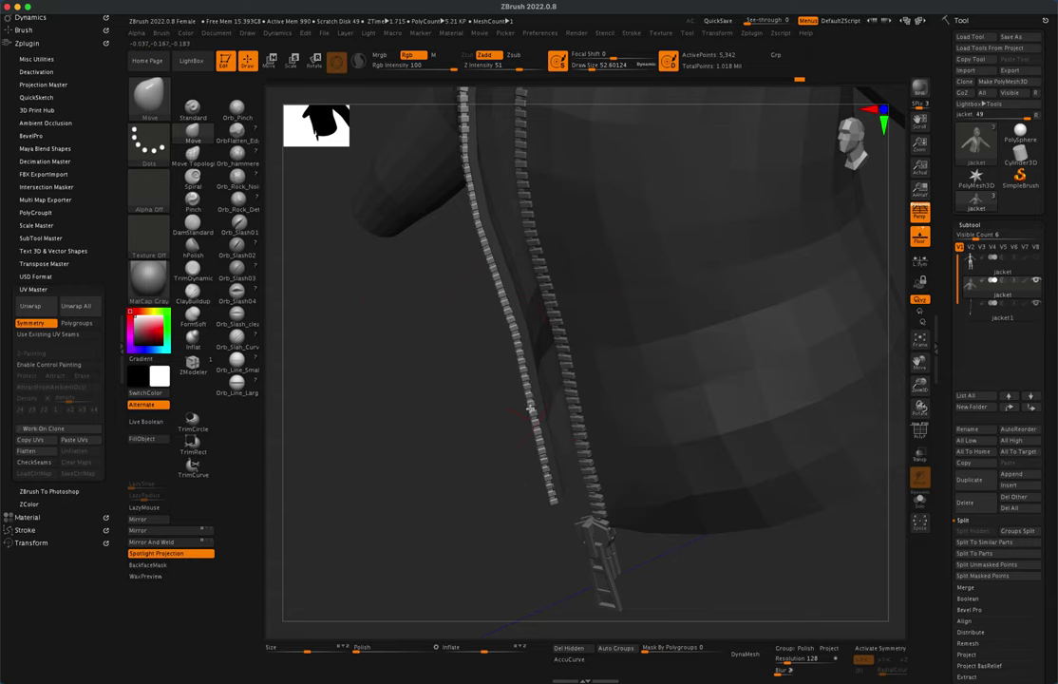
mouse_move(437, 347)
right_mouse_down()
mouse_move(447, 359)
mouse_move(443, 330)
right_mouse_up()
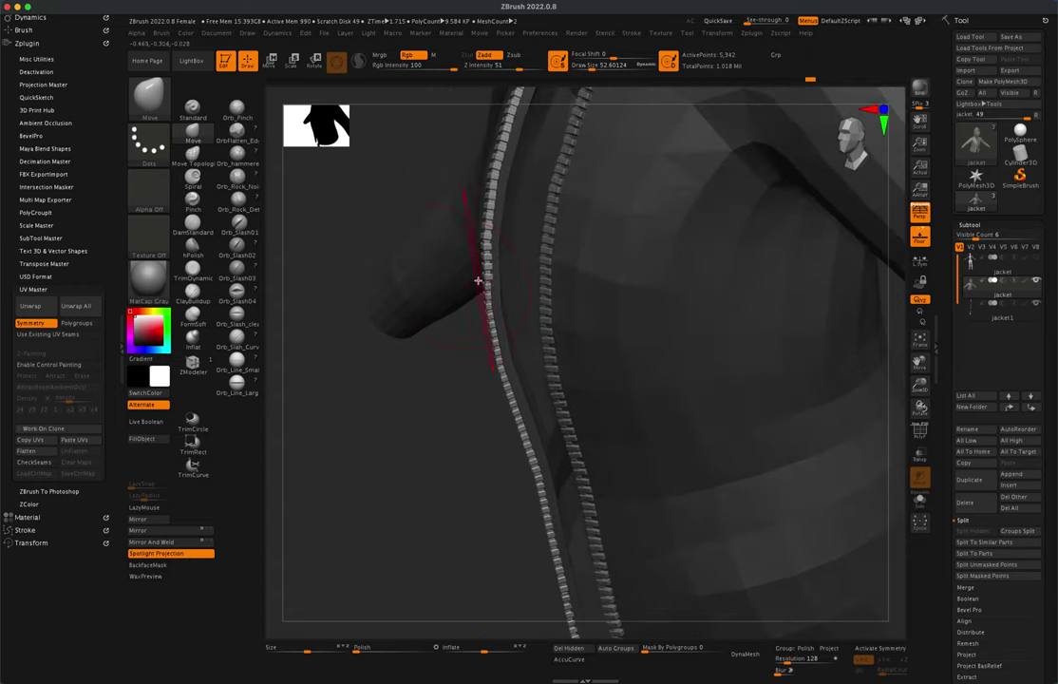
left_click_drag(489, 274, 486, 271)
Split the unmasked points of the new zipper strip from the jacket into a separate subtool and select it
right_click_drag(431, 371, 464, 417)
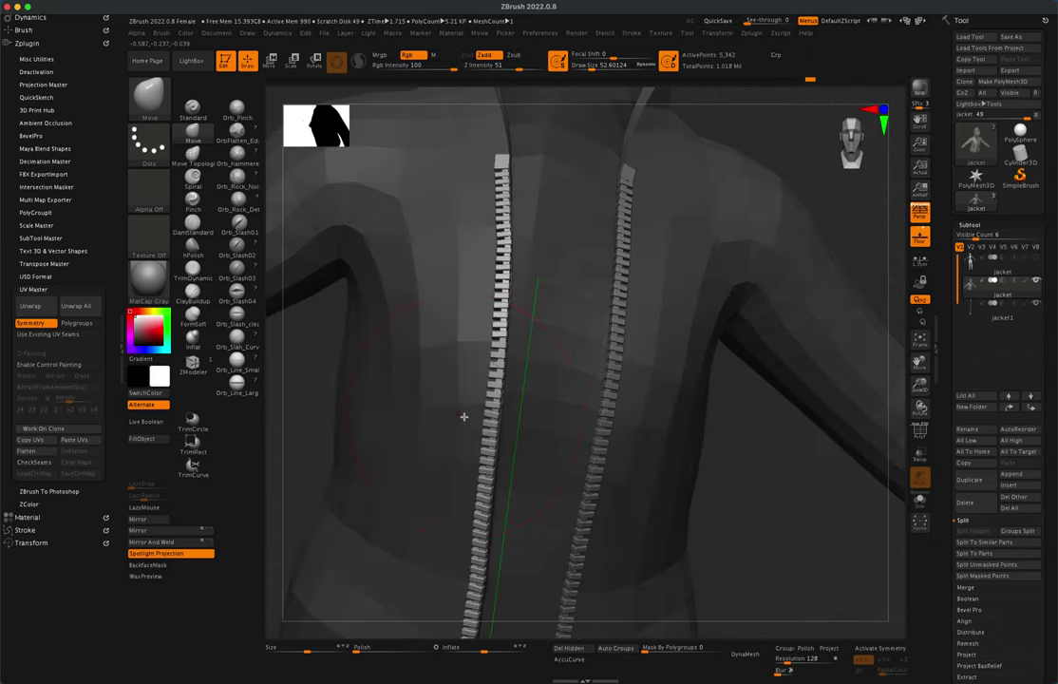
right_click_drag(722, 479, 734, 361, "ctrl")
right_click_drag(810, 338, 801, 299, "alt")
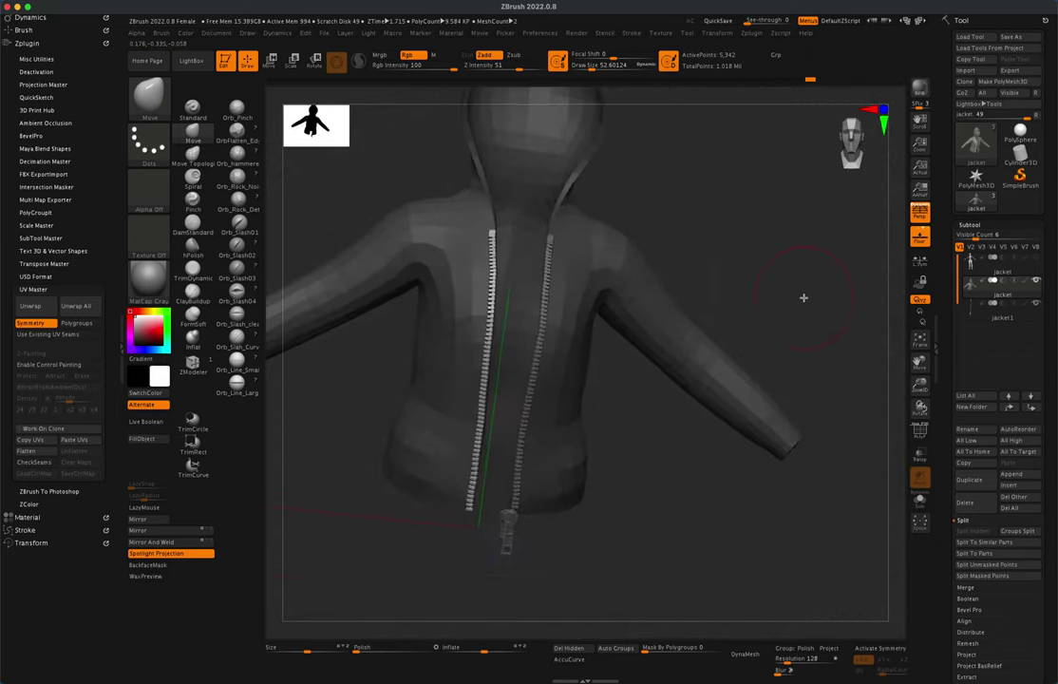
mouse_move(689, 476)
right_mouse_down("alt")
mouse_move(693, 451)
mouse_move(725, 472)
mouse_move(725, 455)
mouse_move(734, 467)
mouse_move(753, 461)
right_mouse_up("alt")
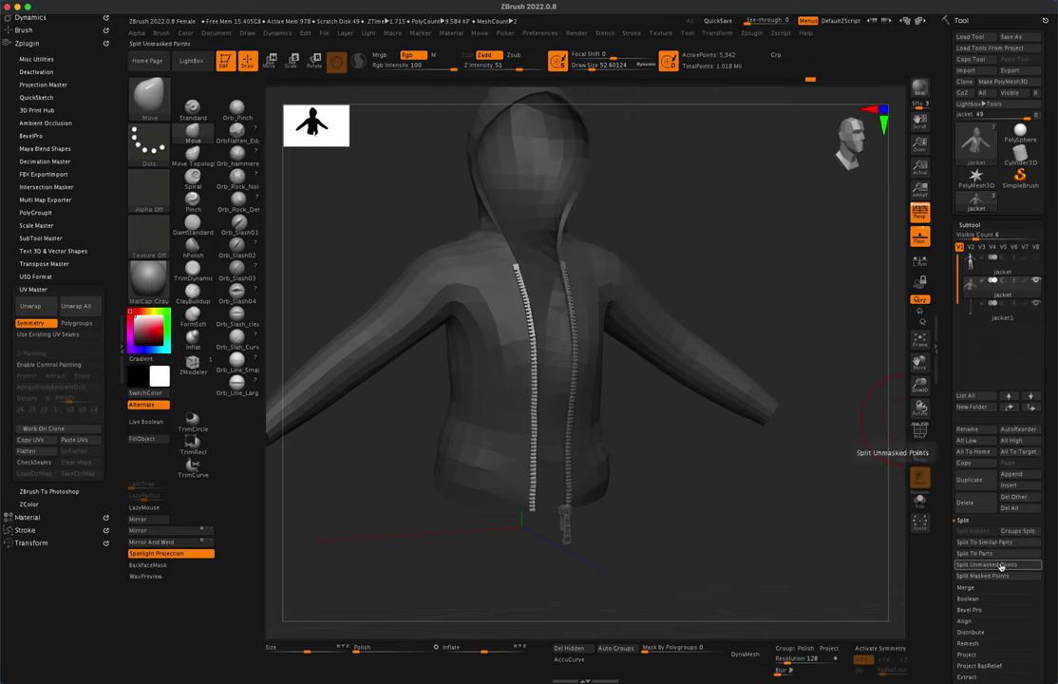
left_click(1003, 567)
left_click(1030, 331)
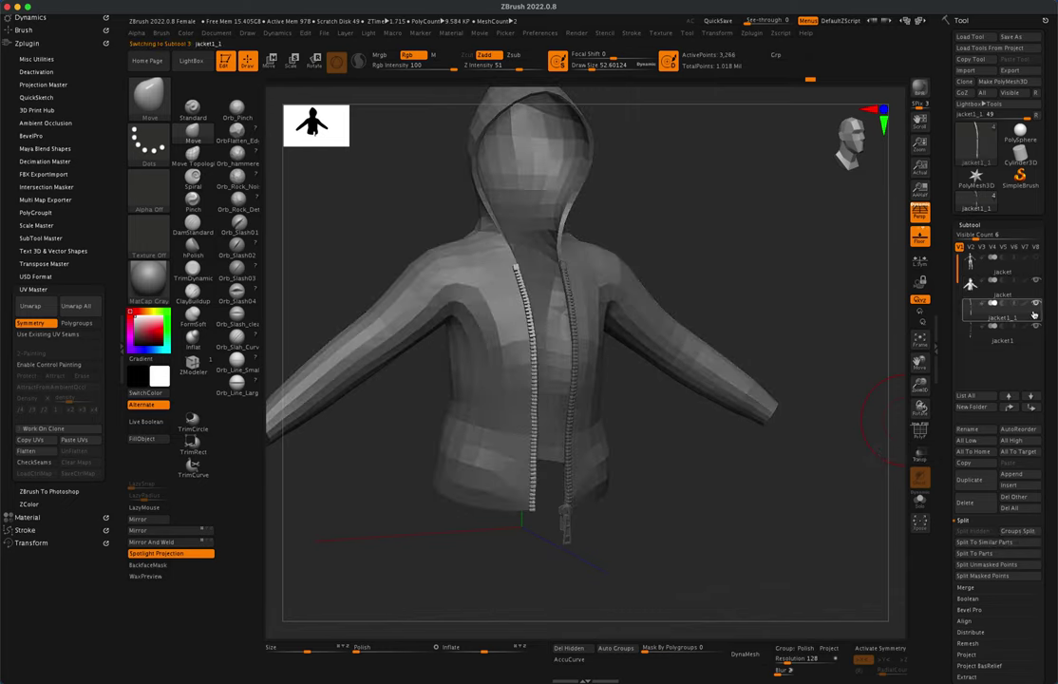
Merge the new zipper strip down with the other zipper half into one subtool
mouse_move(995, 316)
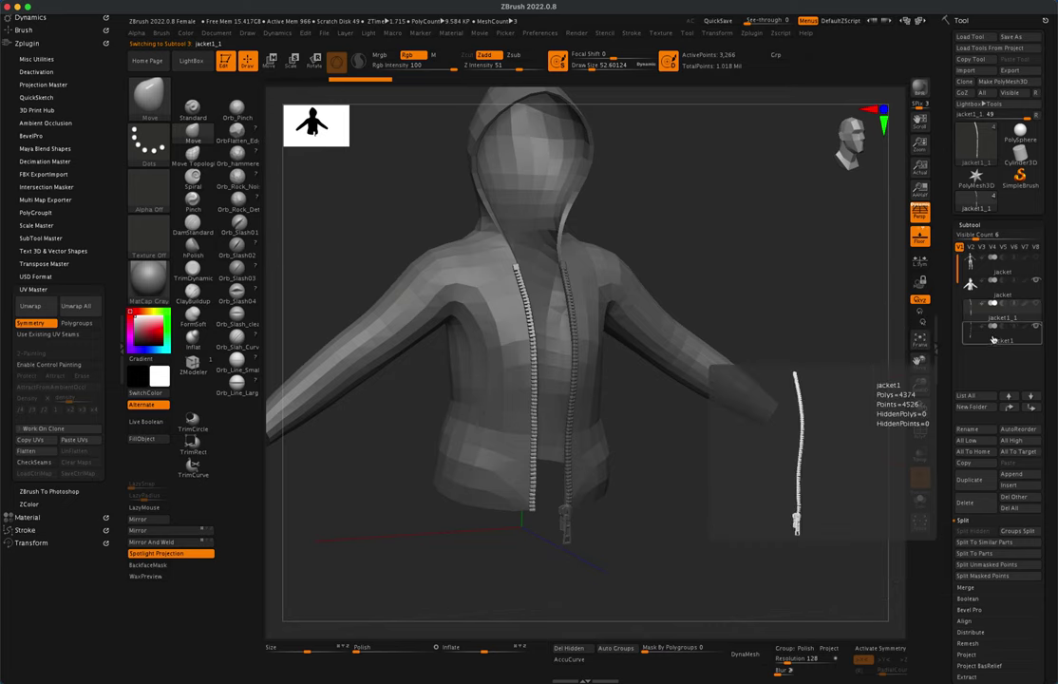
left_click(967, 588)
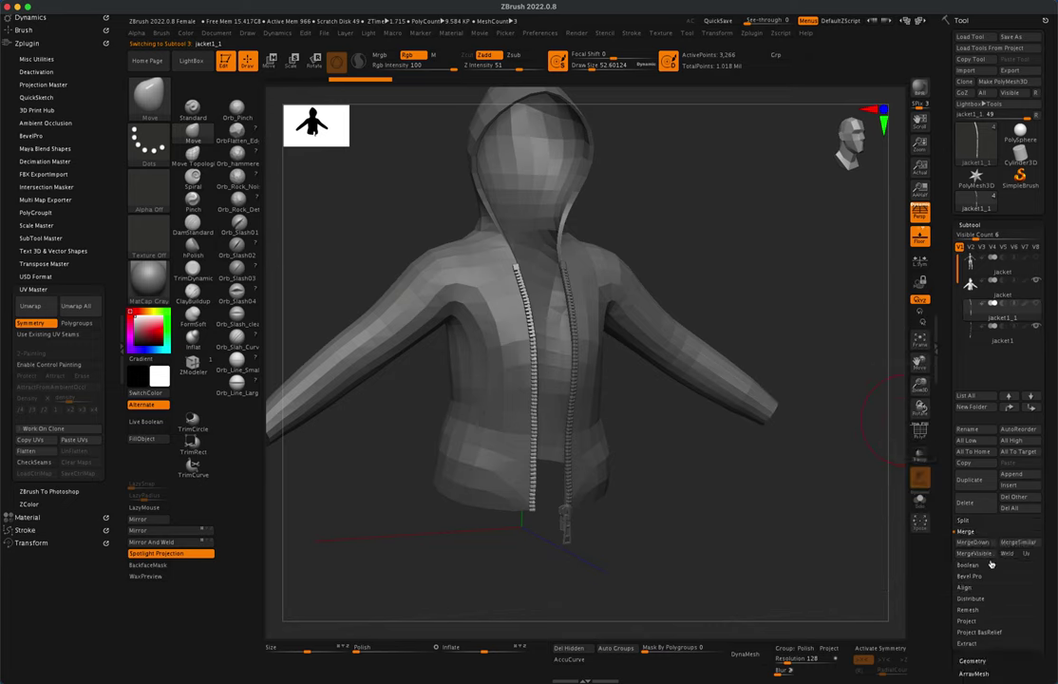
left_click(988, 543)
left_click(880, 564)
left_click_drag(786, 487, 780, 504)
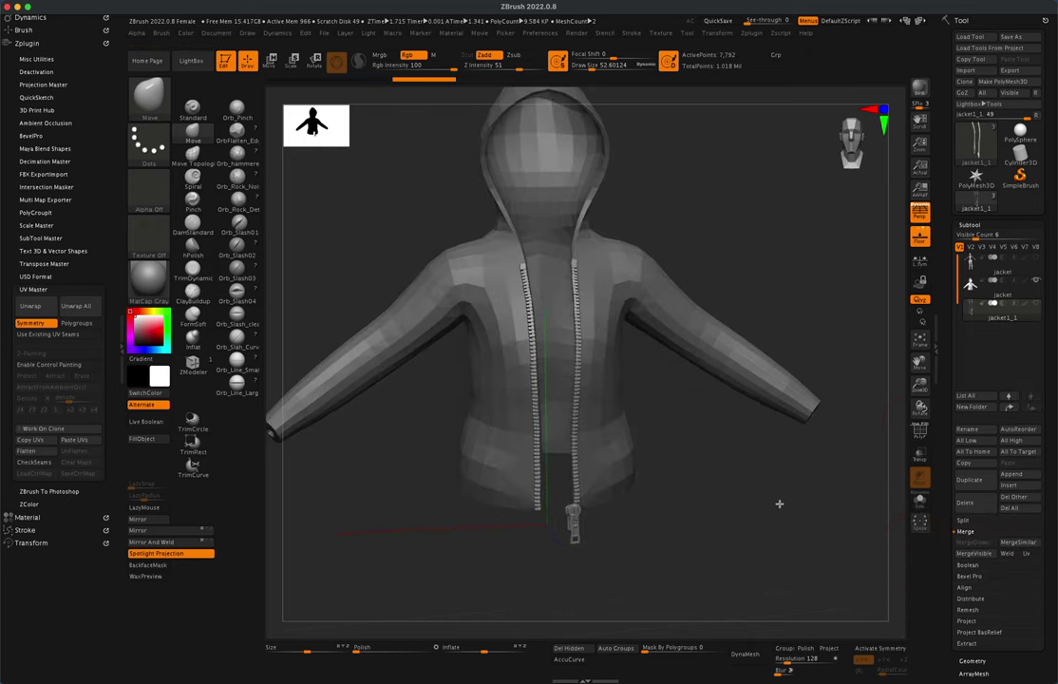
Show the merged zipper together with the jacket and inspect how both halves fit along the front opening
left_click(1015, 317)
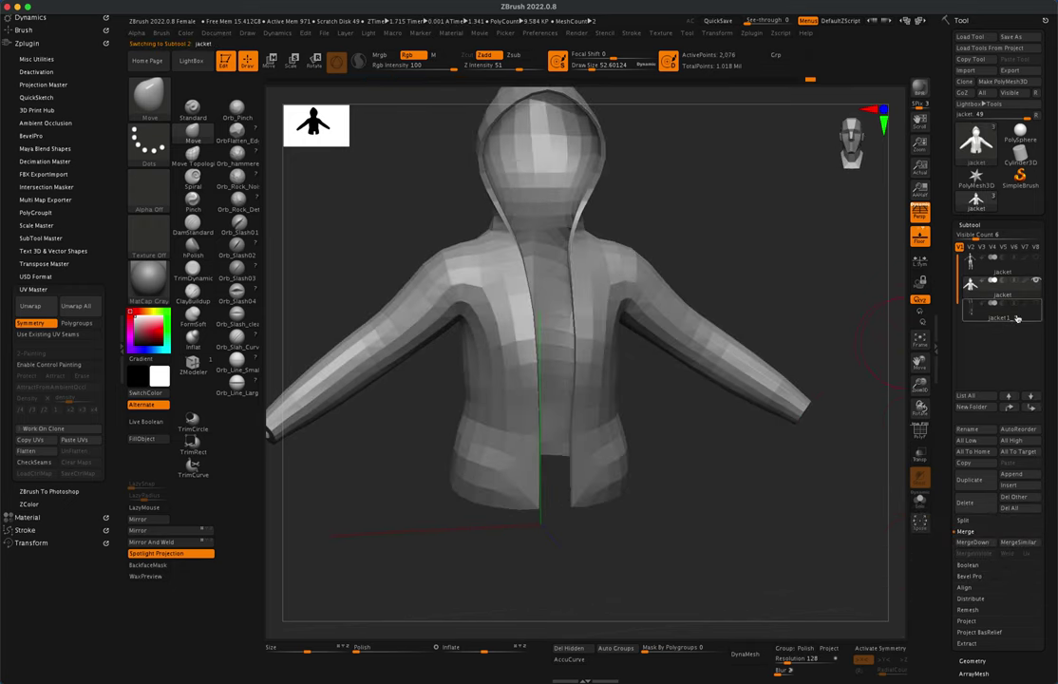
left_click(1035, 304)
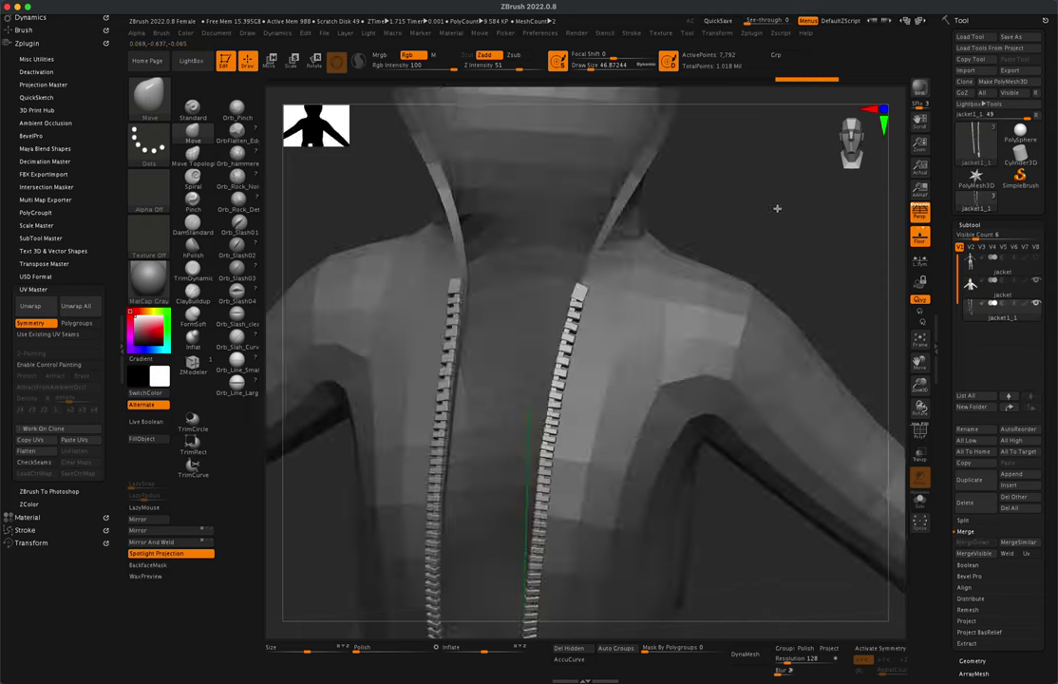
scroll(770, 219, "down", 6)
mouse_move(752, 266)
left_mouse_down()
mouse_move(749, 248)
mouse_move(765, 260)
mouse_move(723, 263)
mouse_move(756, 261)
mouse_move(772, 239)
mouse_move(780, 249)
mouse_move(771, 229)
mouse_move(747, 261)
mouse_move(782, 262)
mouse_move(756, 263)
mouse_move(742, 334)
mouse_move(770, 257)
mouse_move(773, 337)
mouse_move(790, 332)
mouse_move(773, 267)
mouse_move(768, 334)
mouse_move(767, 253)
left_mouse_up()
scroll(771, 240, "down", 3)
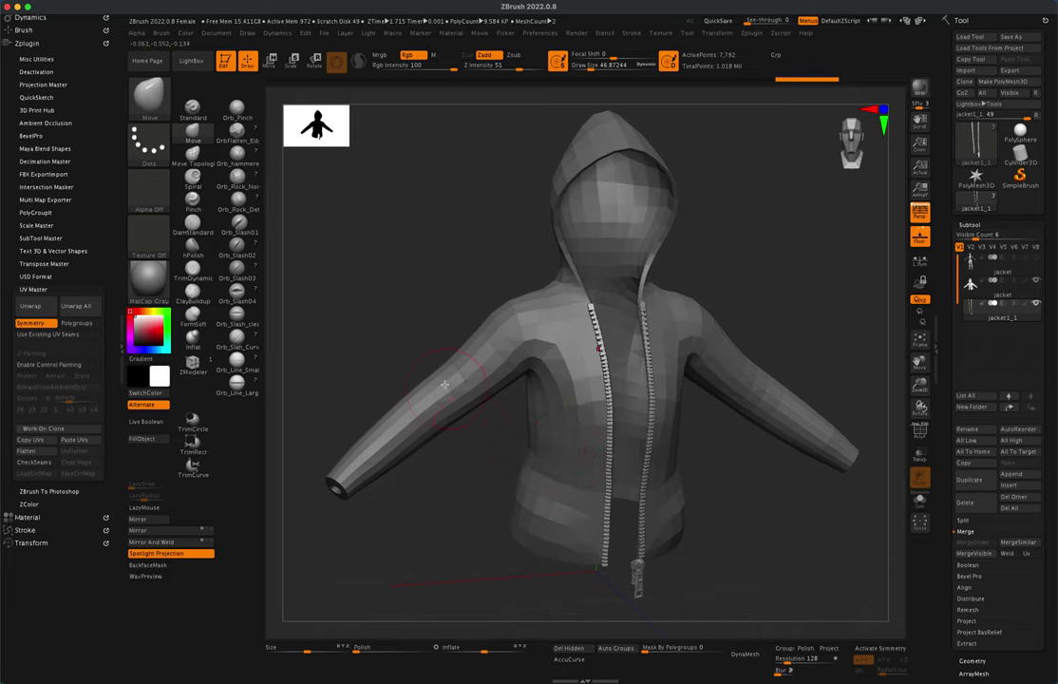
mouse_move(480, 453)
left_mouse_down()
mouse_move(575, 427)
mouse_move(480, 454)
left_mouse_up()
right_click_drag(480, 455, 747, 248)
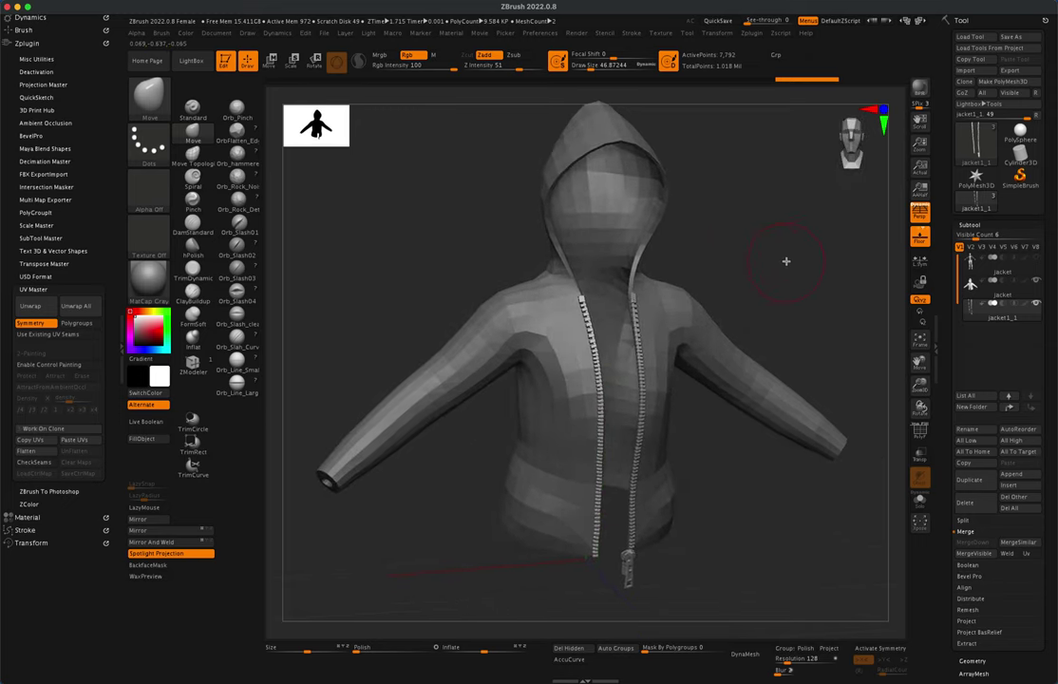
Merge the zipper down into the jacket subtool, accept the non-undoable operation, and export the combined mesh
left_click_drag(787, 261, 791, 264, "alt")
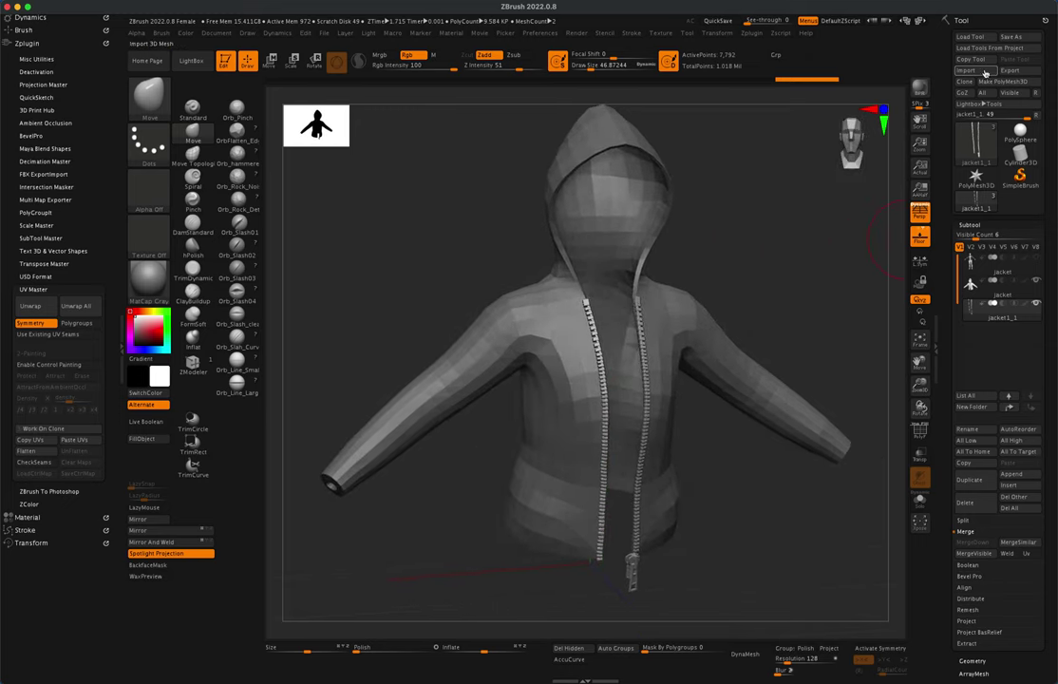
left_click(1031, 295)
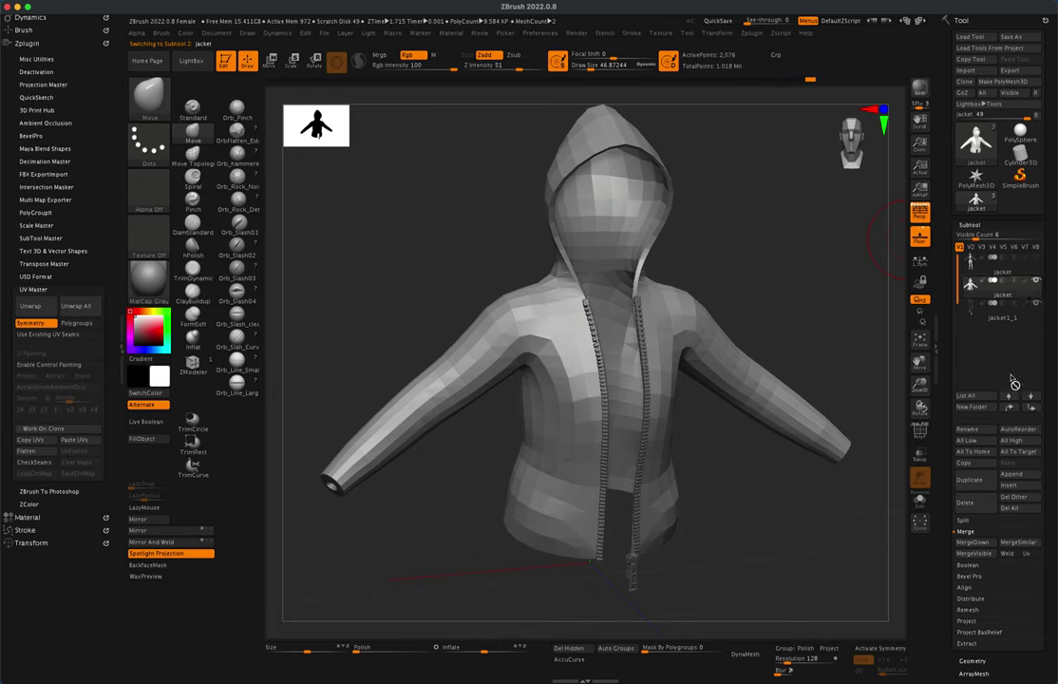
left_click(988, 545)
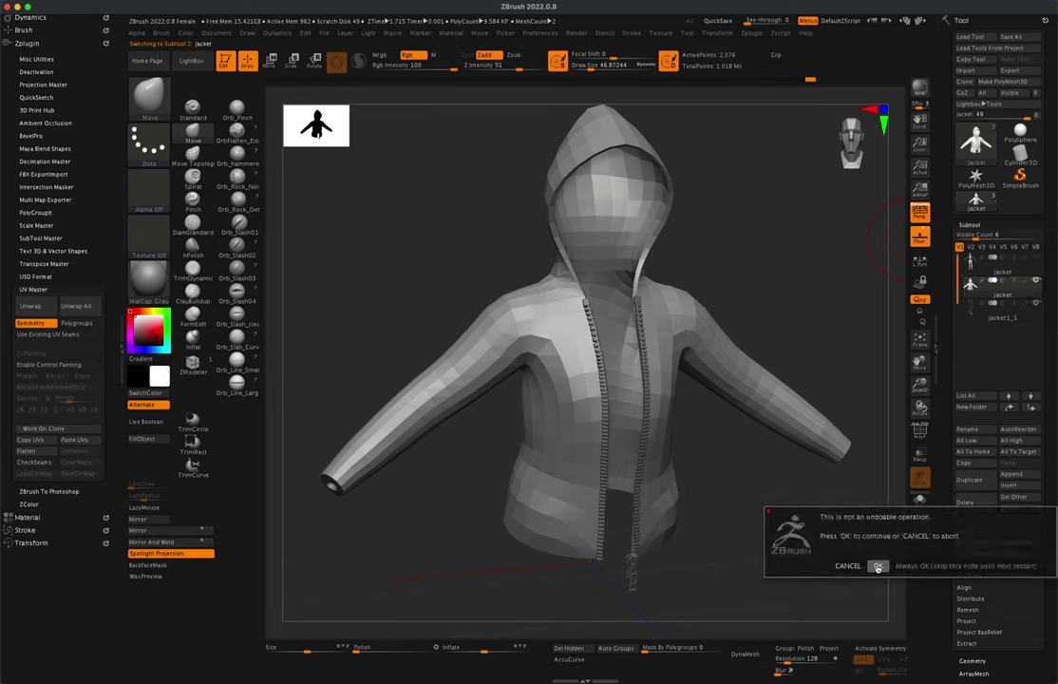
left_click(878, 565)
left_click_drag(798, 280, 758, 227)
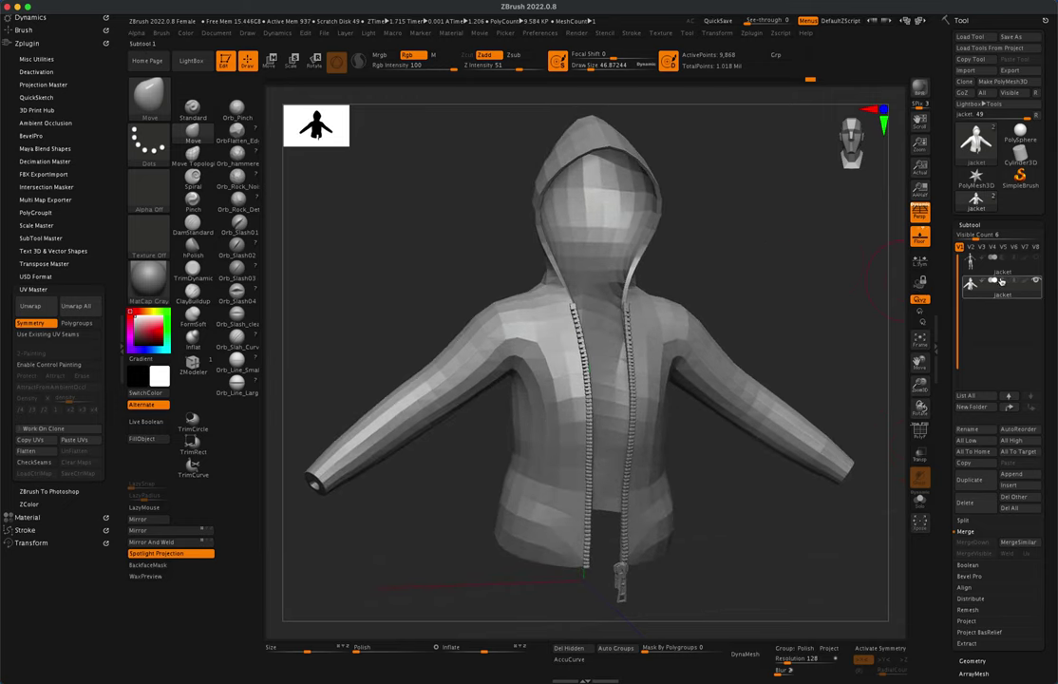
left_click(1014, 71)
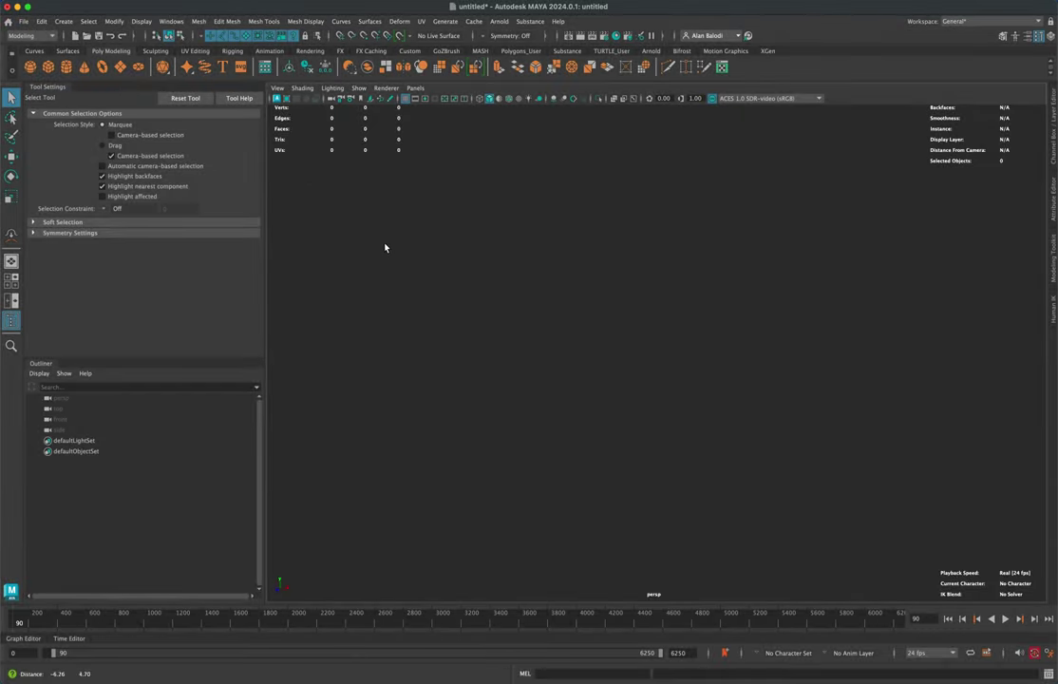
Switch to Maya, import jacket.fbx into the empty scene, and bring the jacket closer in the perspective view
left_click(23, 21)
left_click(42, 131)
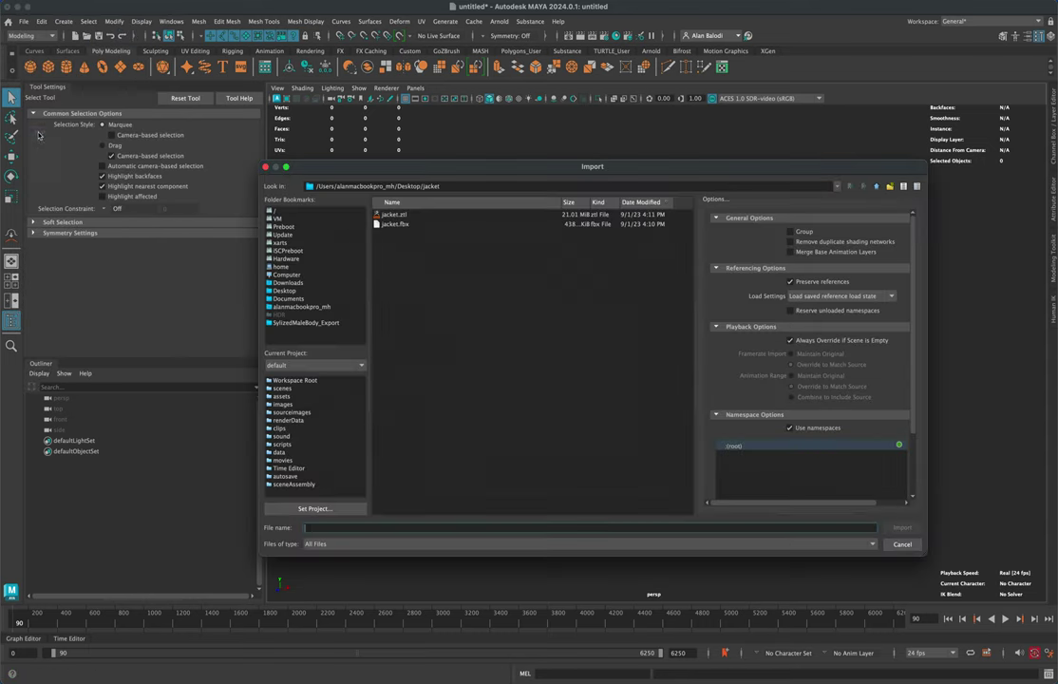
double_click(391, 224)
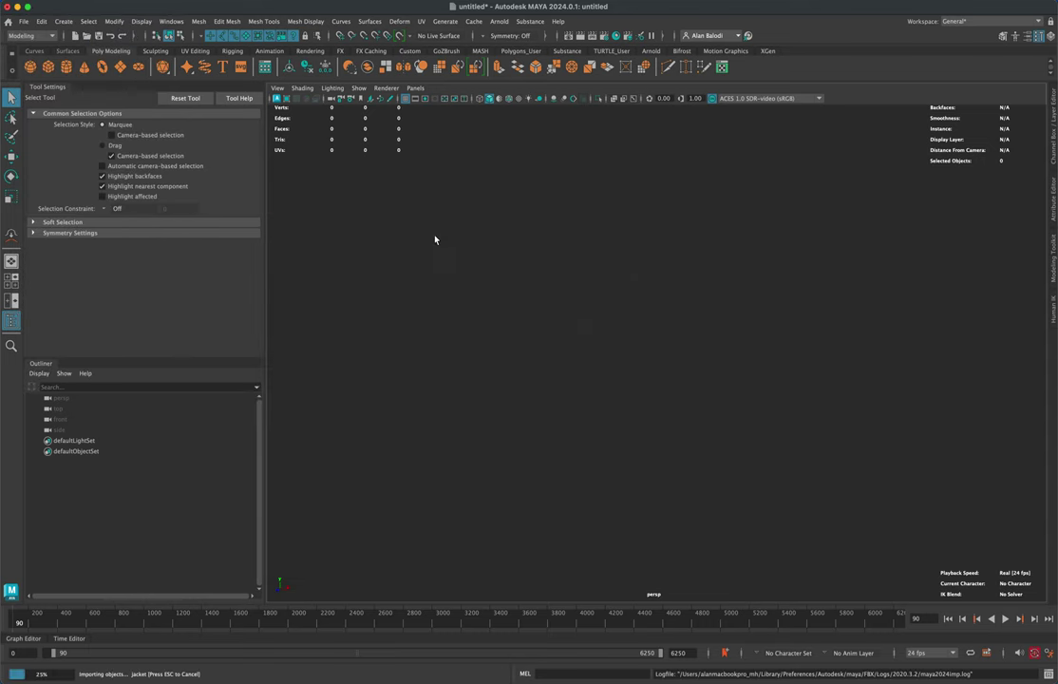
scroll(466, 248, "up", 5)
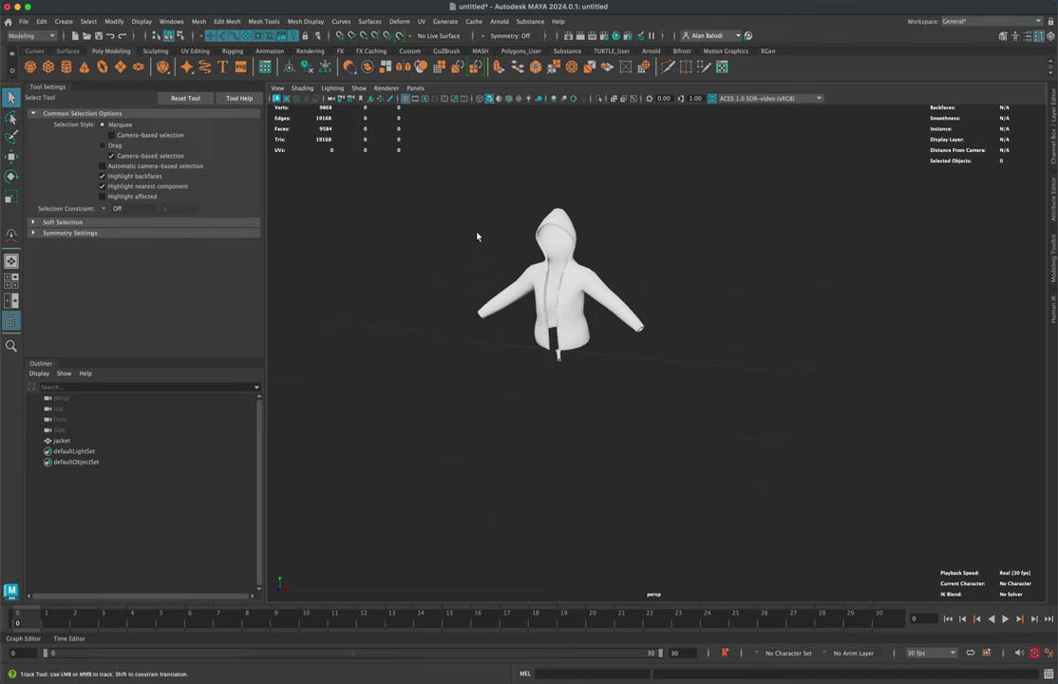
scroll(504, 274, "up", 4)
middle_click_drag(478, 237, 540, 237, "alt")
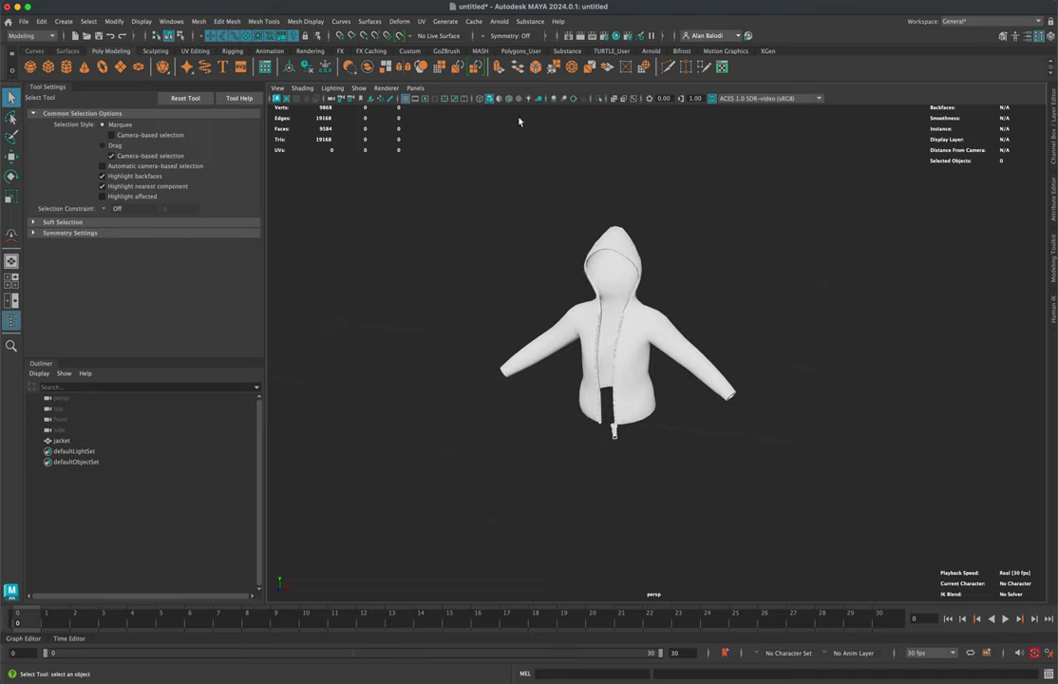
Turn on wireframe over shading and select the imported jacket mesh
left_click(509, 98)
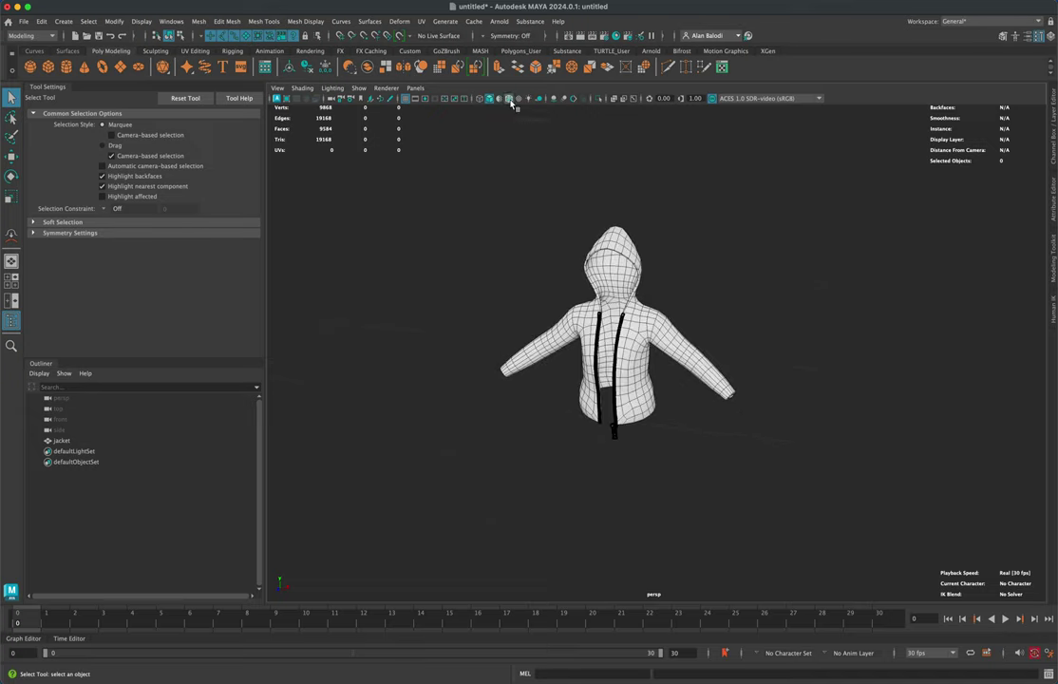
mouse_move(532, 224)
left_mouse_down("alt")
mouse_move(554, 220)
mouse_move(518, 219)
mouse_move(510, 241)
mouse_move(475, 241)
mouse_move(582, 233)
left_mouse_up("alt")
left_click(581, 233)
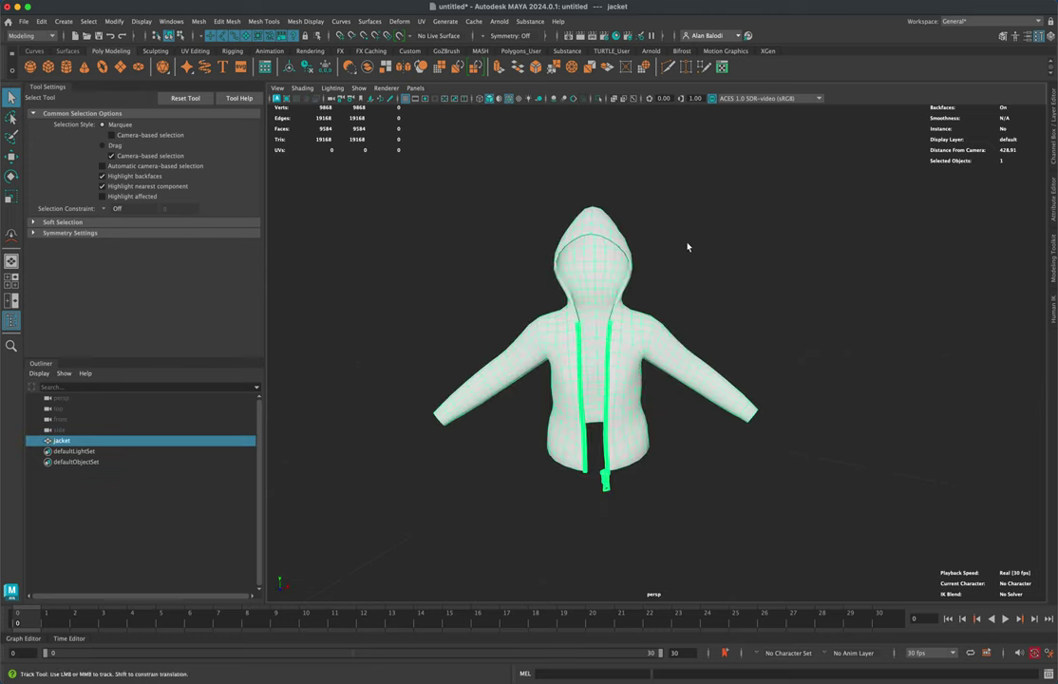
left_click_drag(521, 203, 678, 259, "alt")
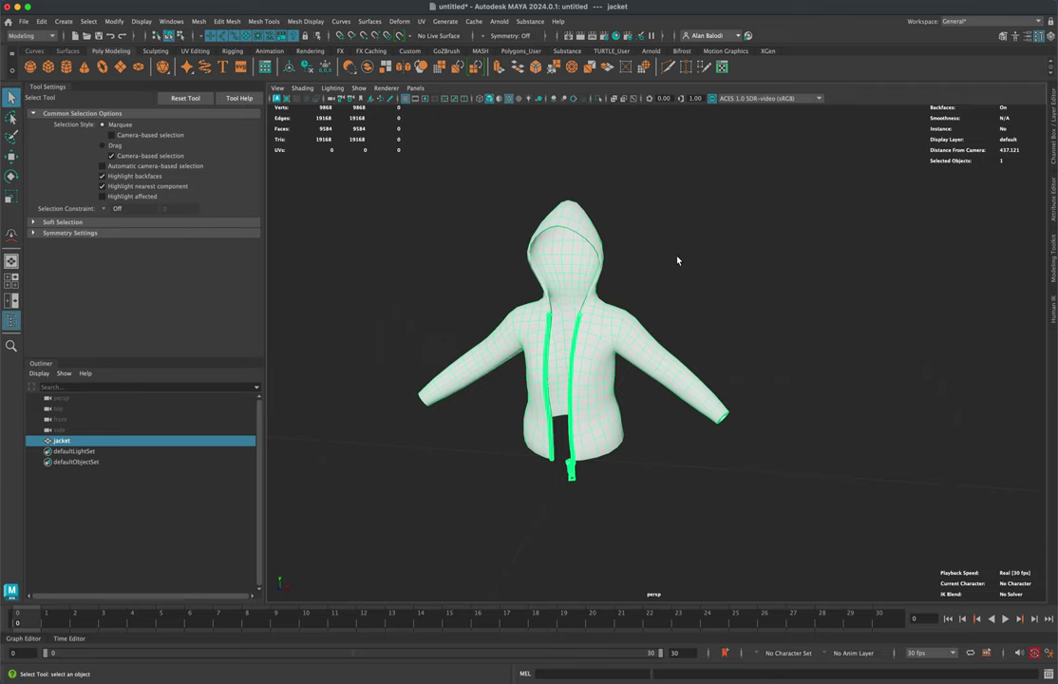
Open the UV Editor and place its window beside the jacket in the viewport
left_click(421, 21)
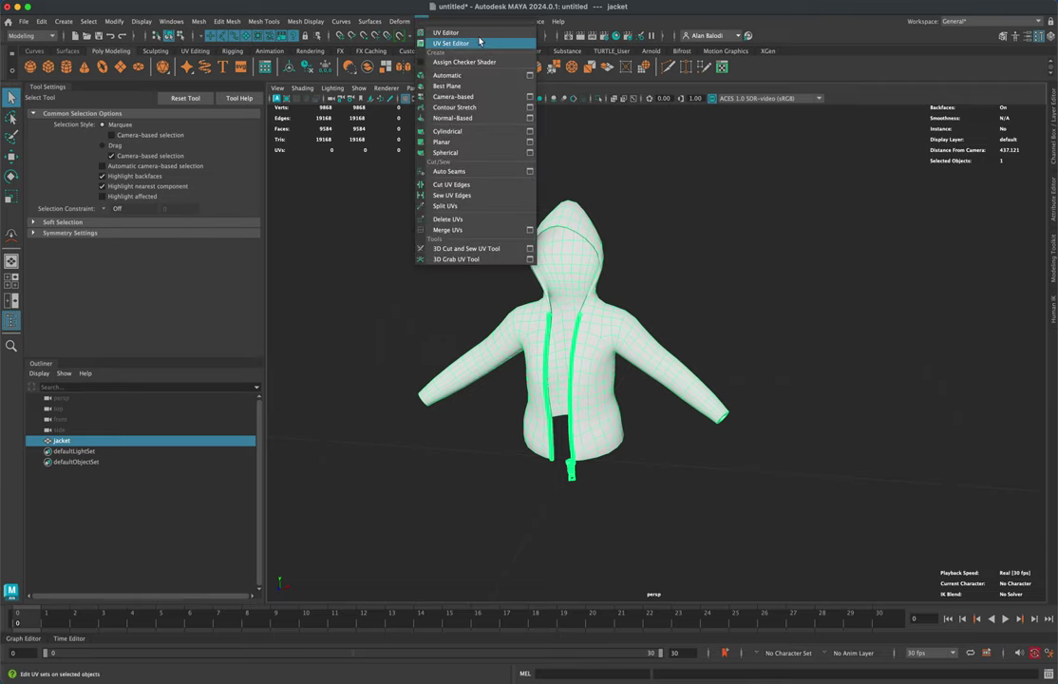
left_click(484, 36)
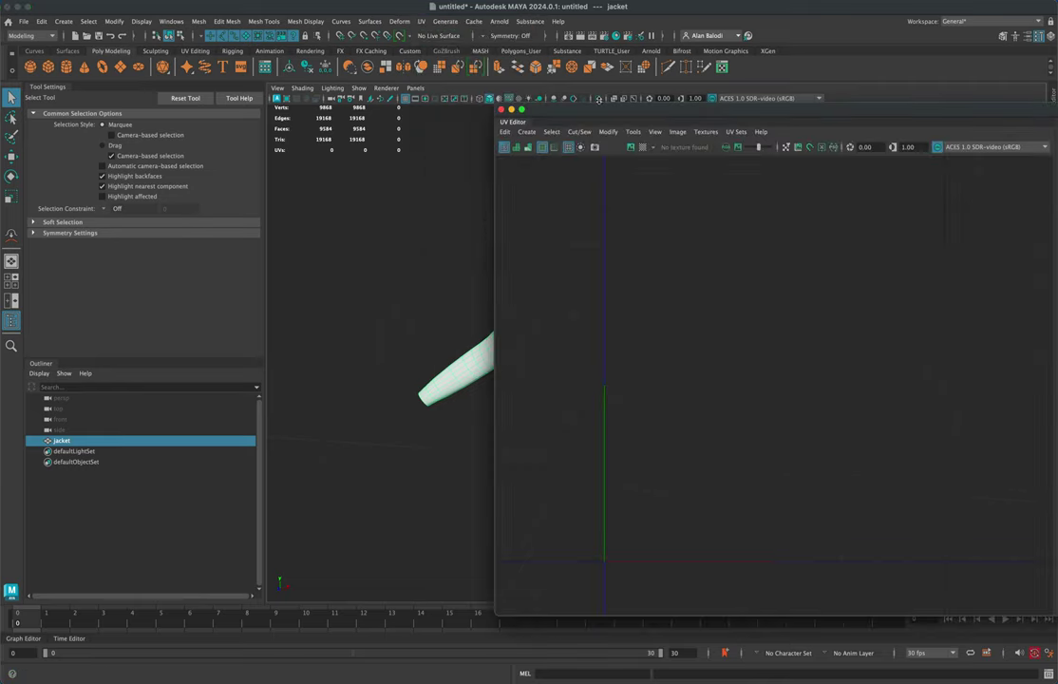
left_click_drag(602, 110, 799, 135)
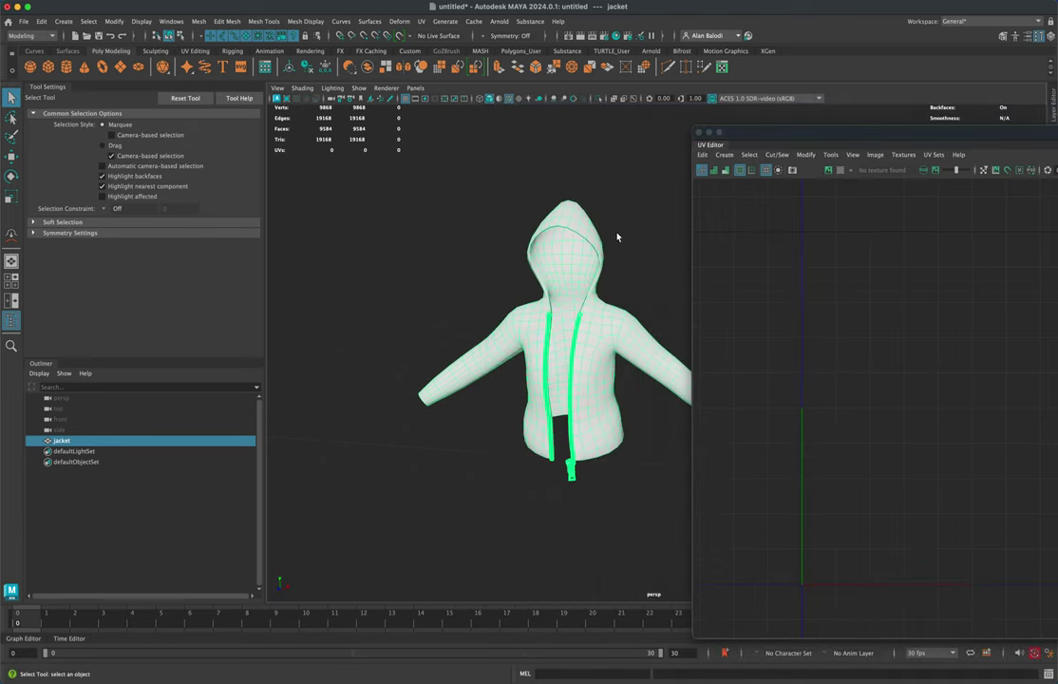
middle_click_drag(618, 236, 598, 235, "alt")
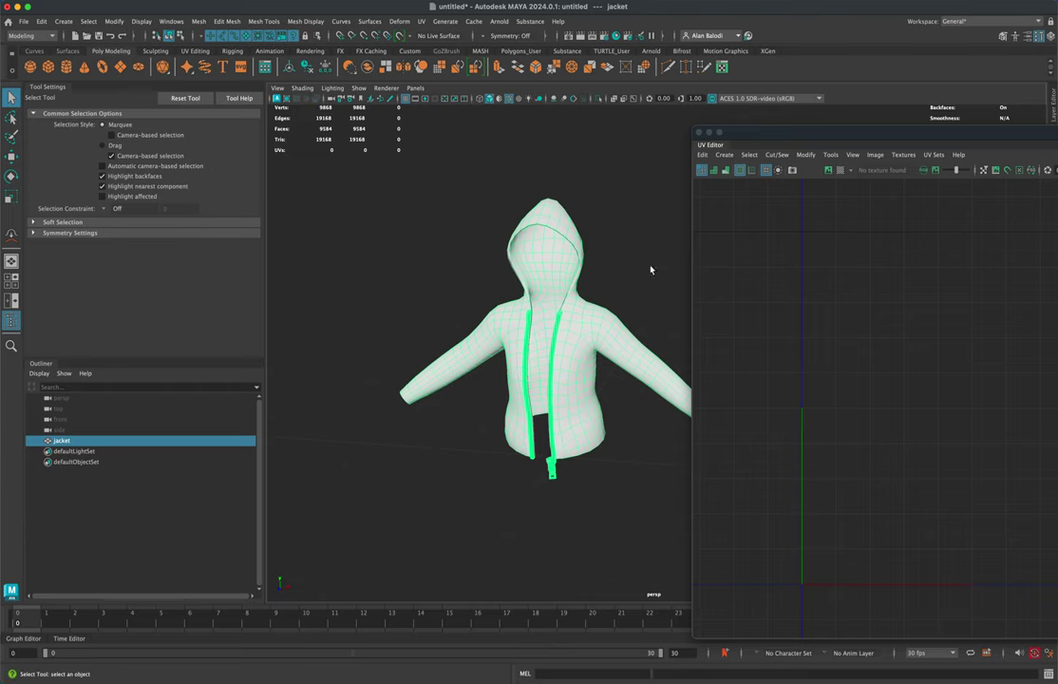
left_click_drag(885, 140, 850, 137)
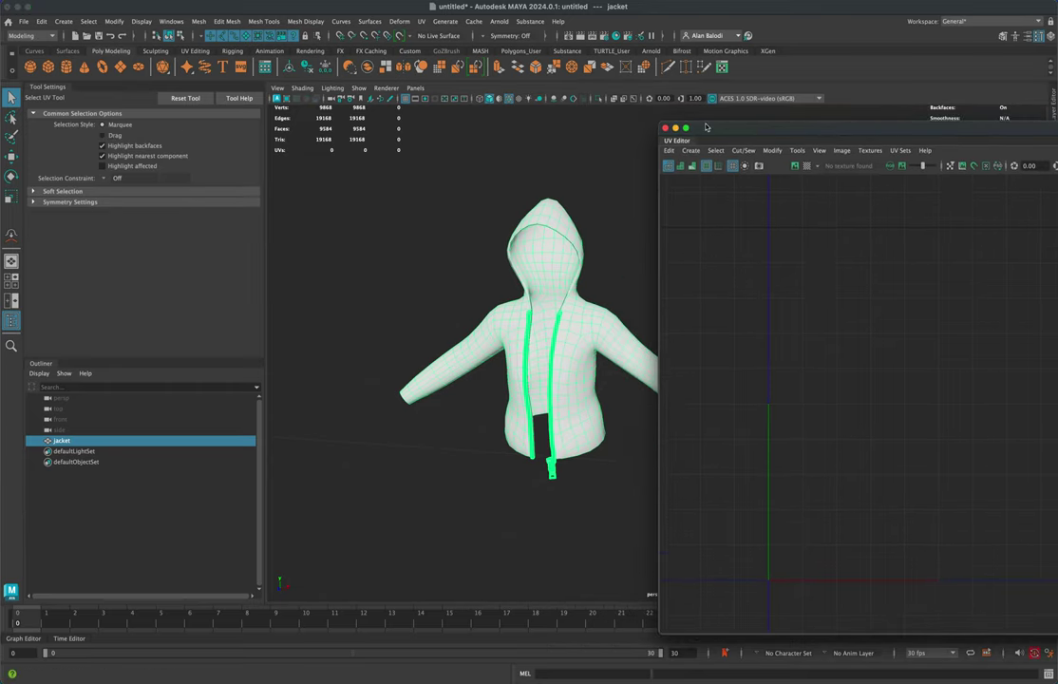
Apply a planar UV projection to the jacket from the Z axis, fitted to the bounding box with the image width/height ratio kept
left_click(422, 22)
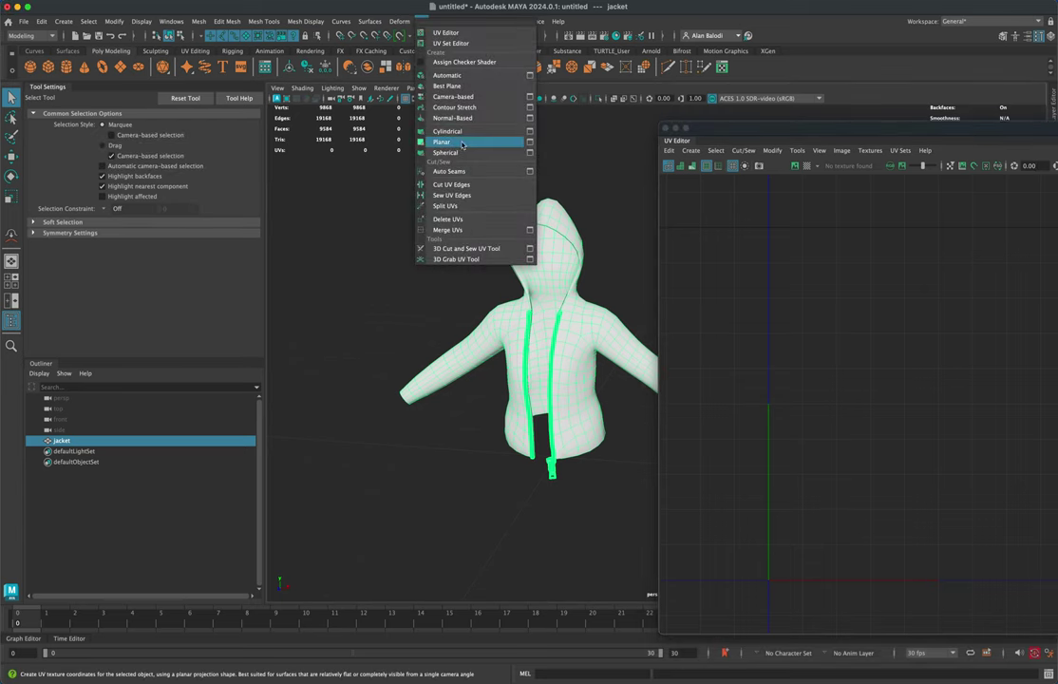
left_click(530, 145)
left_click_drag(475, 216, 262, 157)
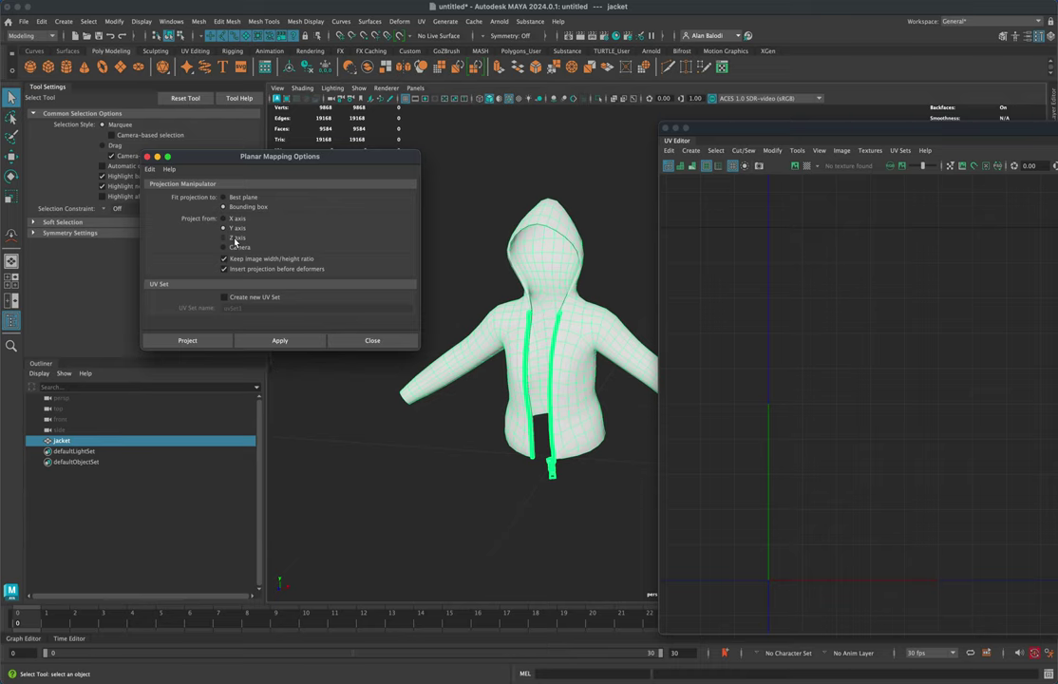
left_click_drag(428, 463, 314, 552, "alt")
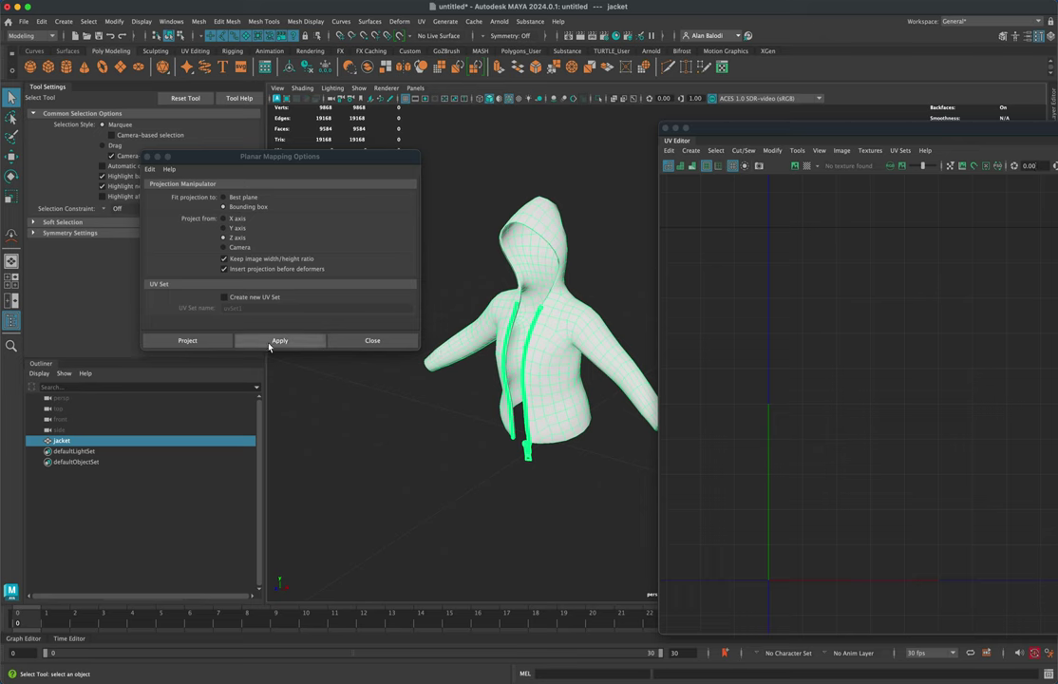
left_click(281, 340)
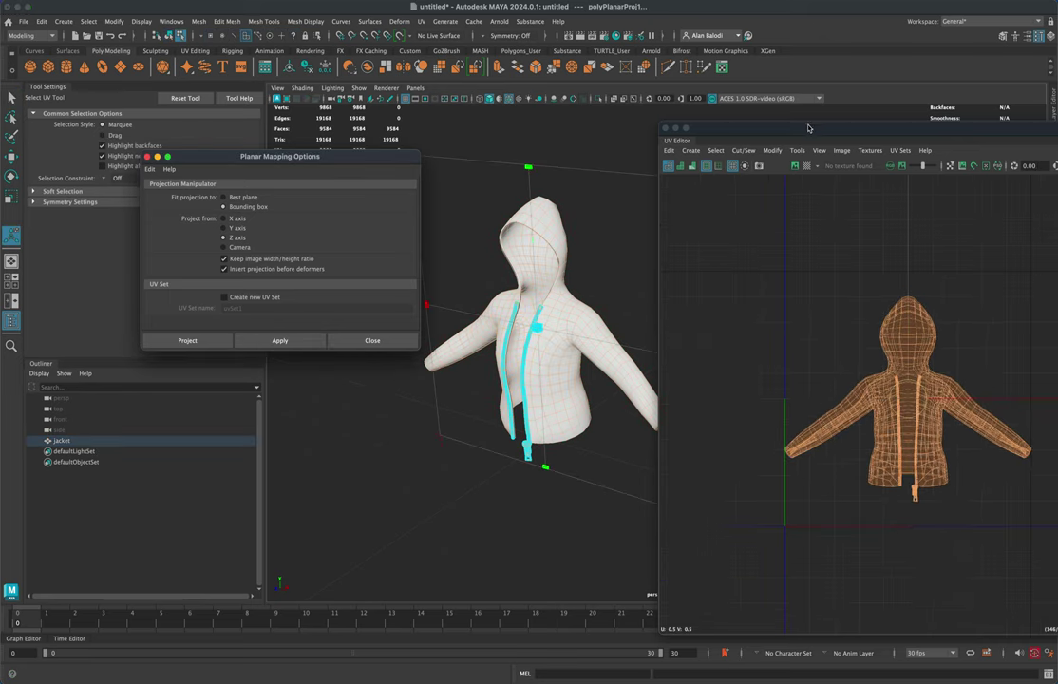
Move the complete projected UV layout sideways out of the 0–1 tile, to about U 1.52, V 0.42
left_click_drag(705, 131, 594, 117)
middle_click_drag(915, 338, 881, 305, "alt")
scroll(881, 332, "down", 3)
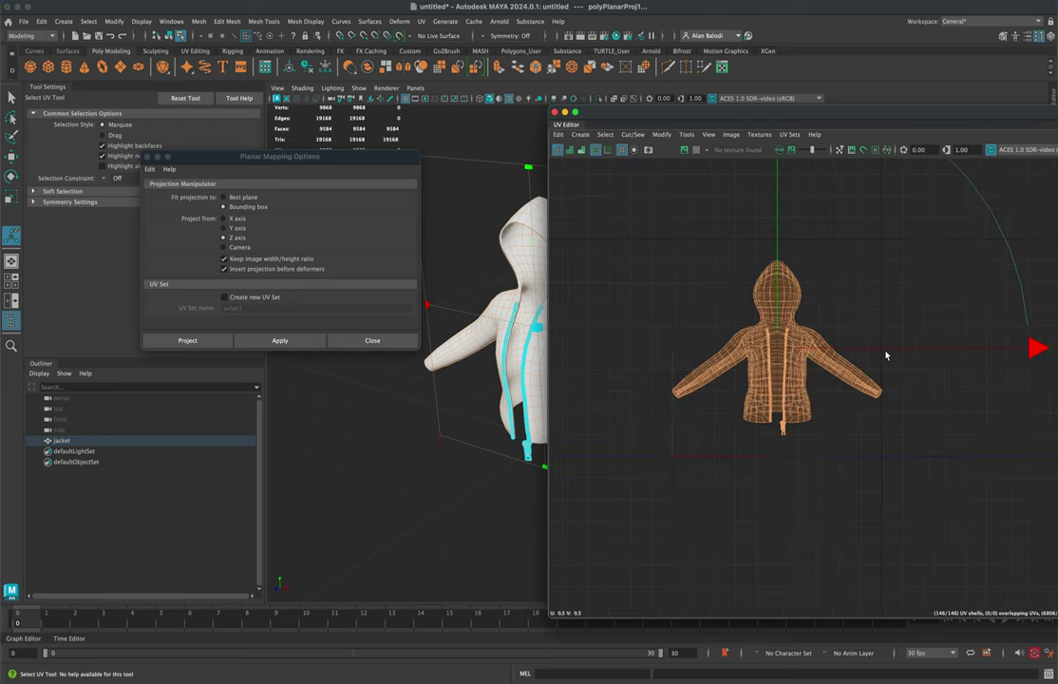
key("w")
left_click_drag(814, 364, 994, 369)
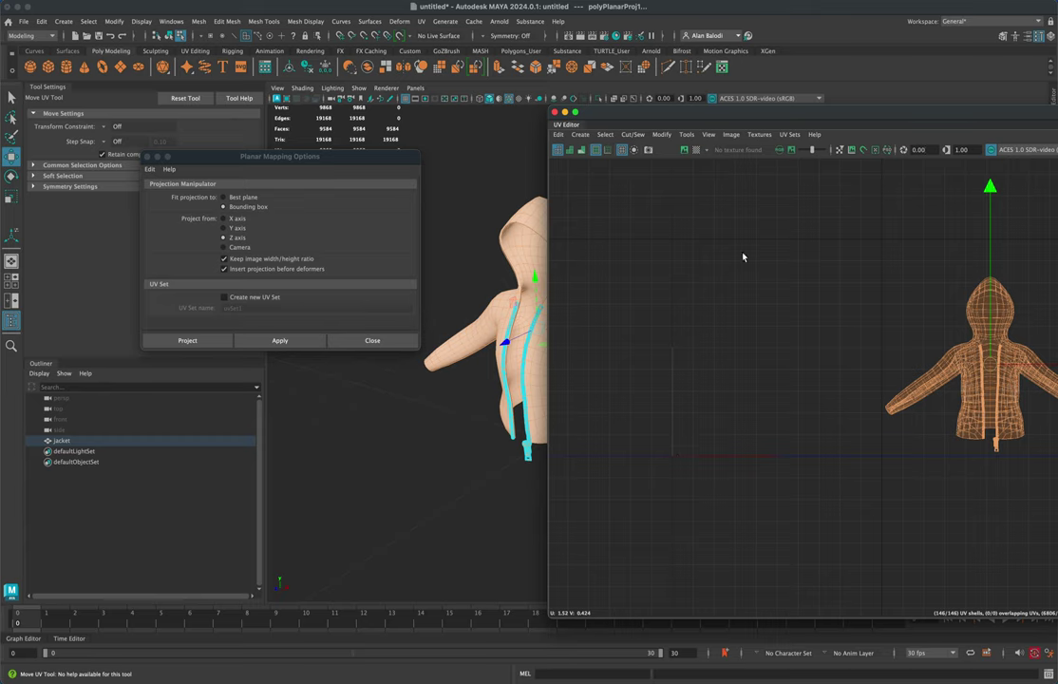
scroll(756, 328, "down", 4)
scroll(746, 390, "down", 3)
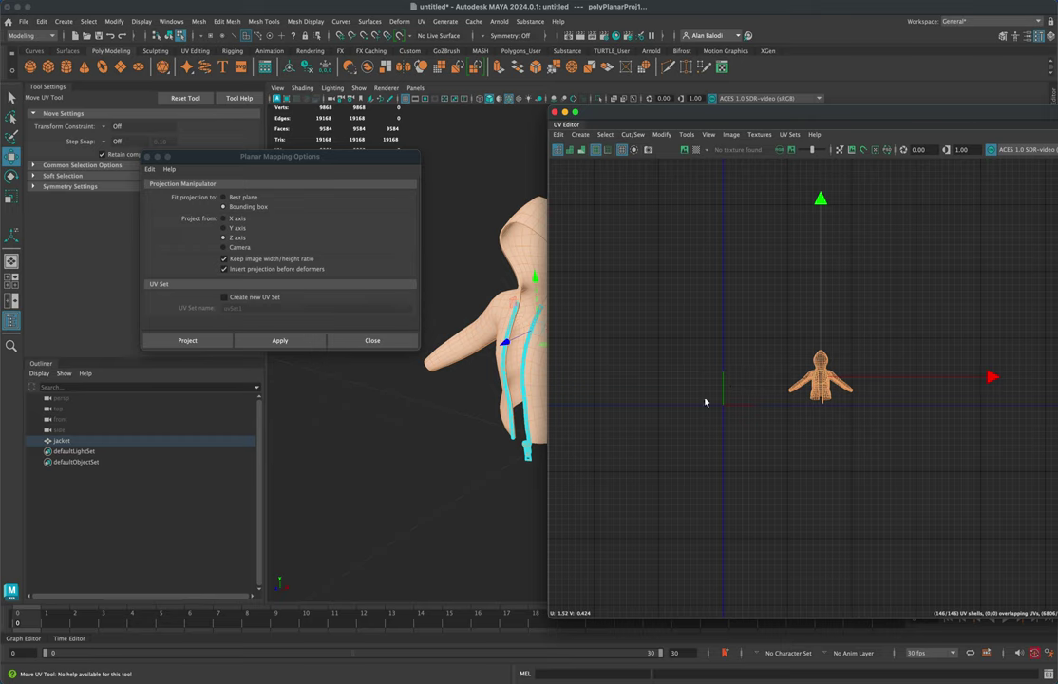
scroll(777, 431, "up", 3)
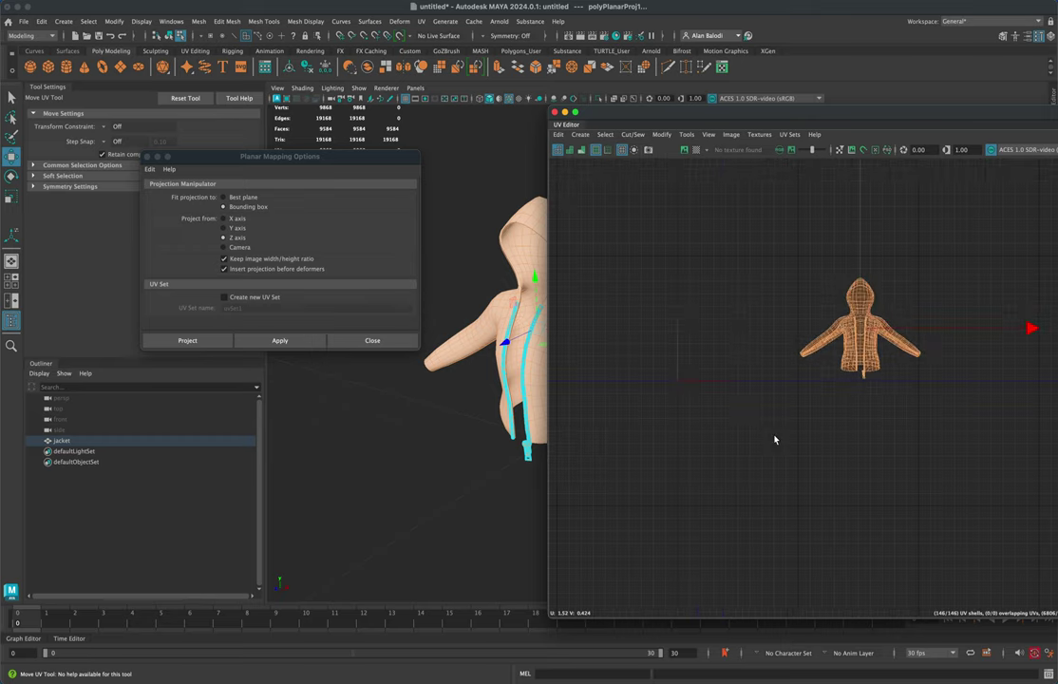
scroll(739, 305, "up", 3)
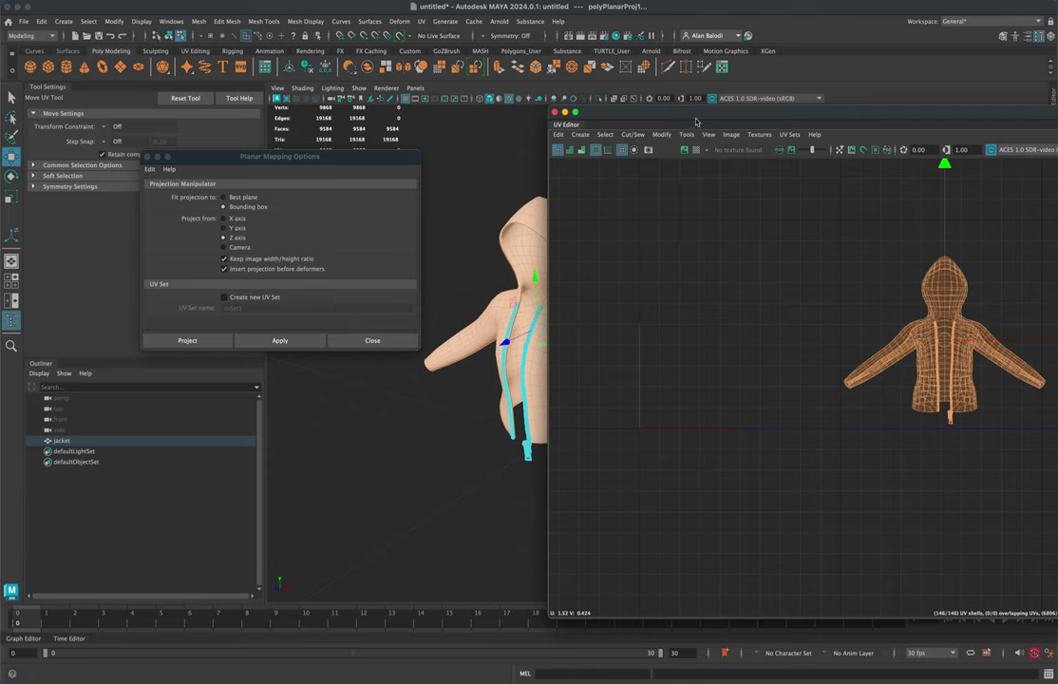
Select the jacket body's UV shell by its faces and move it straight down to about V -0.63, away from the zipper shells
left_click_drag(697, 115, 861, 119)
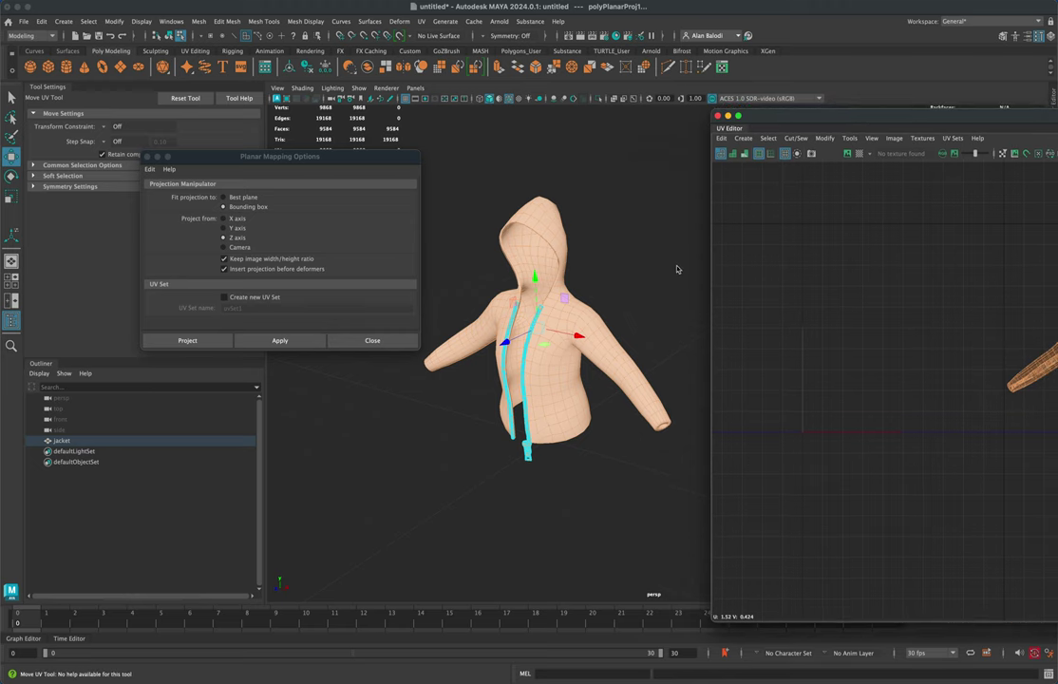
left_click_drag(676, 272, 567, 243, "alt")
left_click_drag(850, 117, 678, 137)
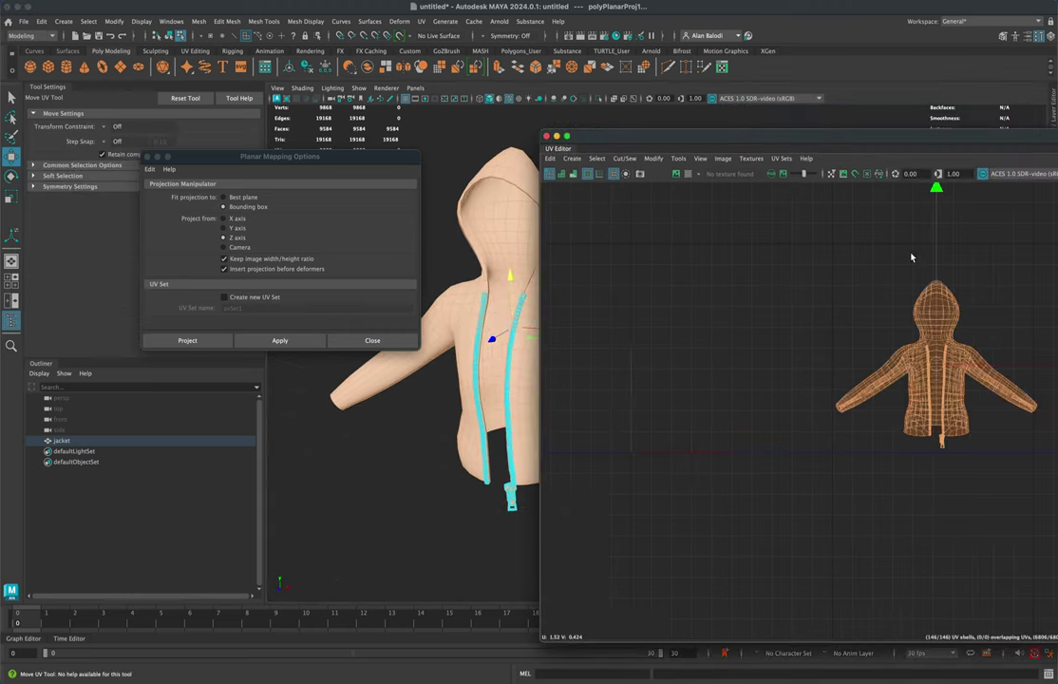
right_click(930, 321)
right_click_drag(929, 321, 930, 325)
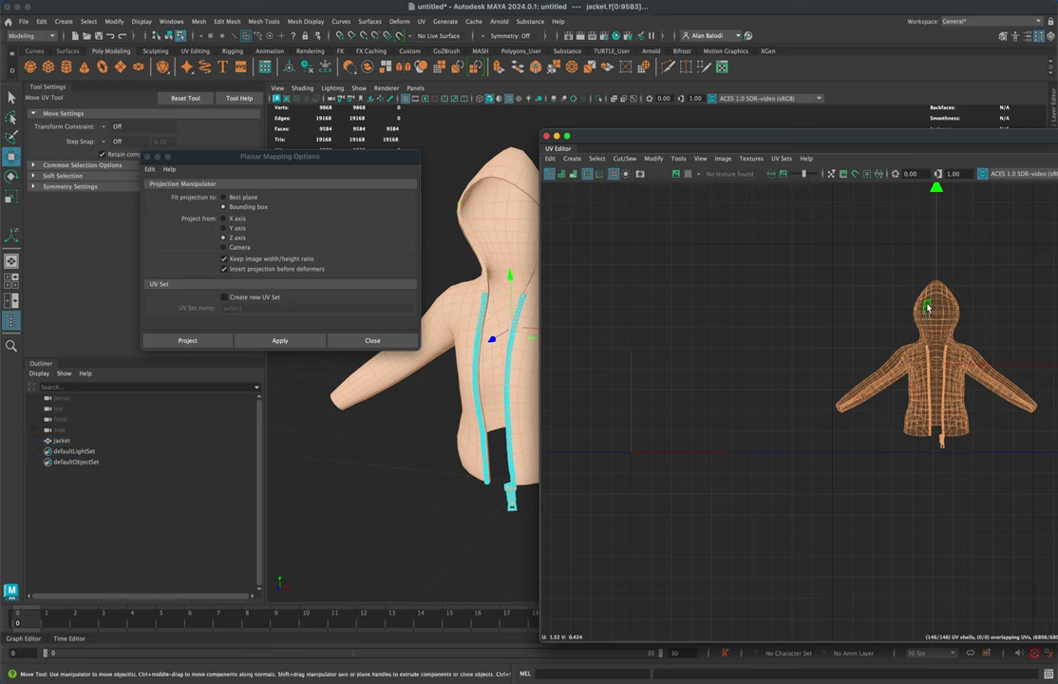
double_click(929, 307)
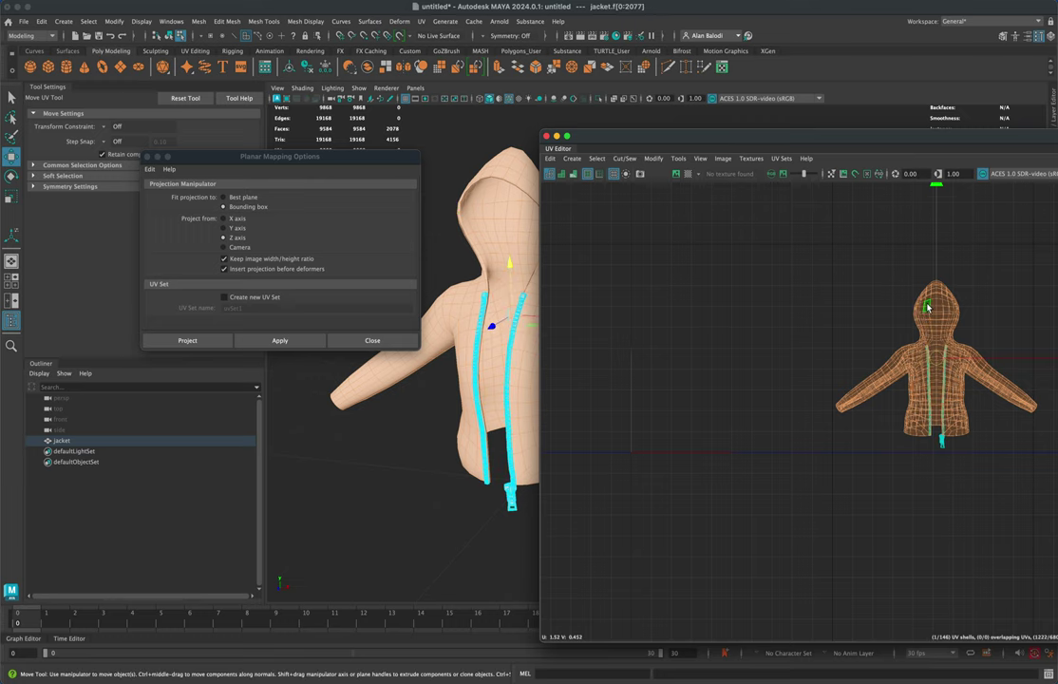
key("w")
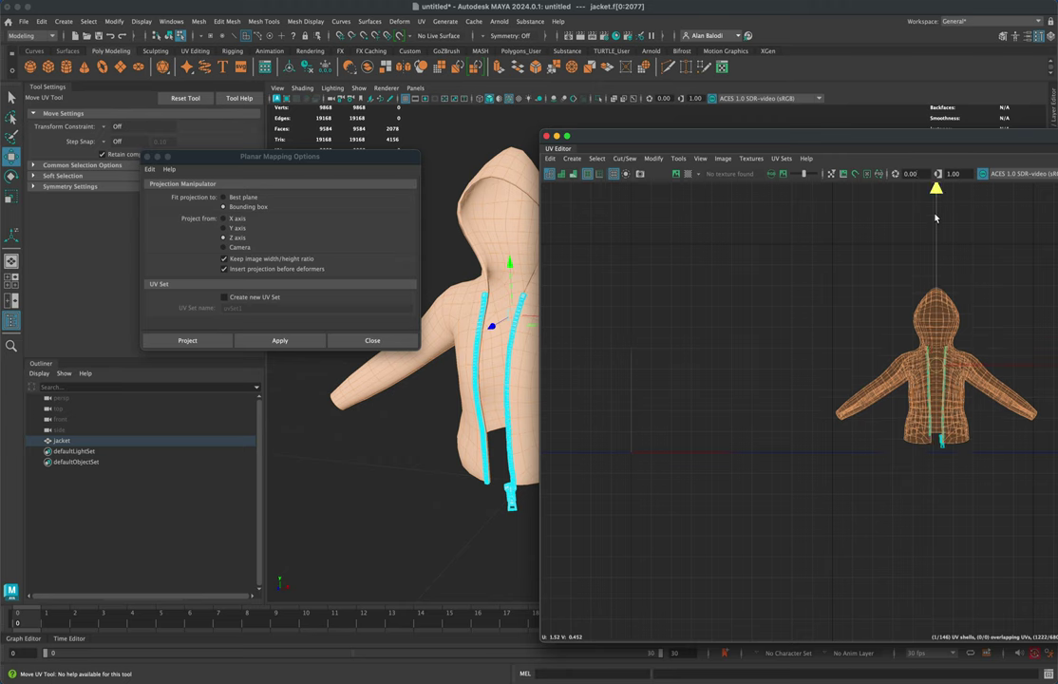
left_click_drag(937, 184, 936, 428)
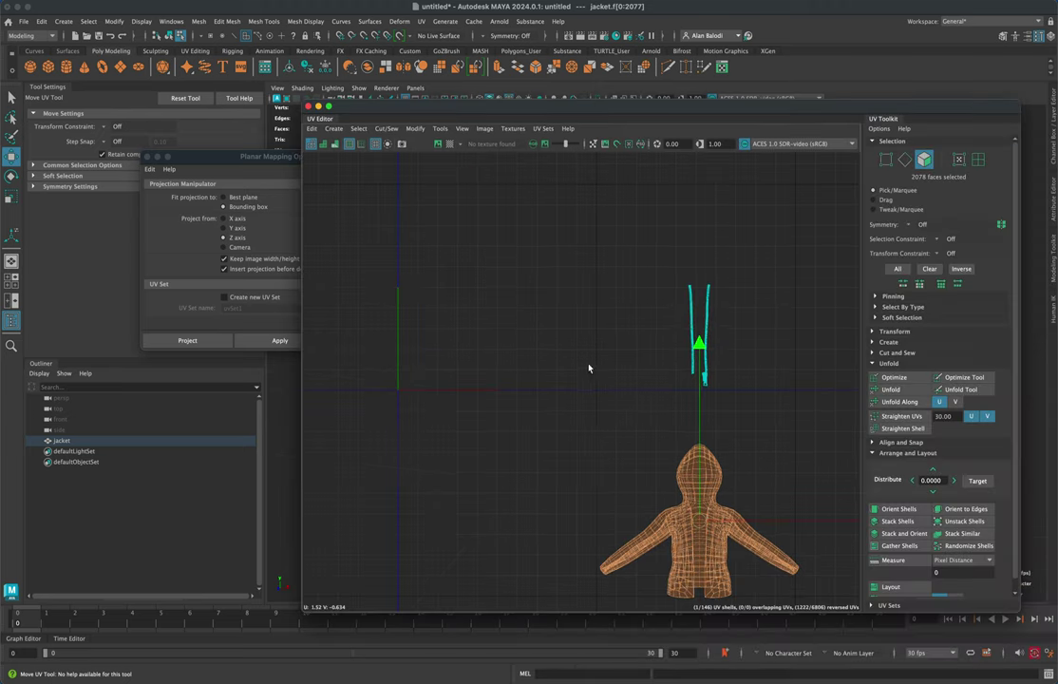
Select all zipper UV shells and move them over to the upper-left edge of the 0–1 tile
left_click(654, 351)
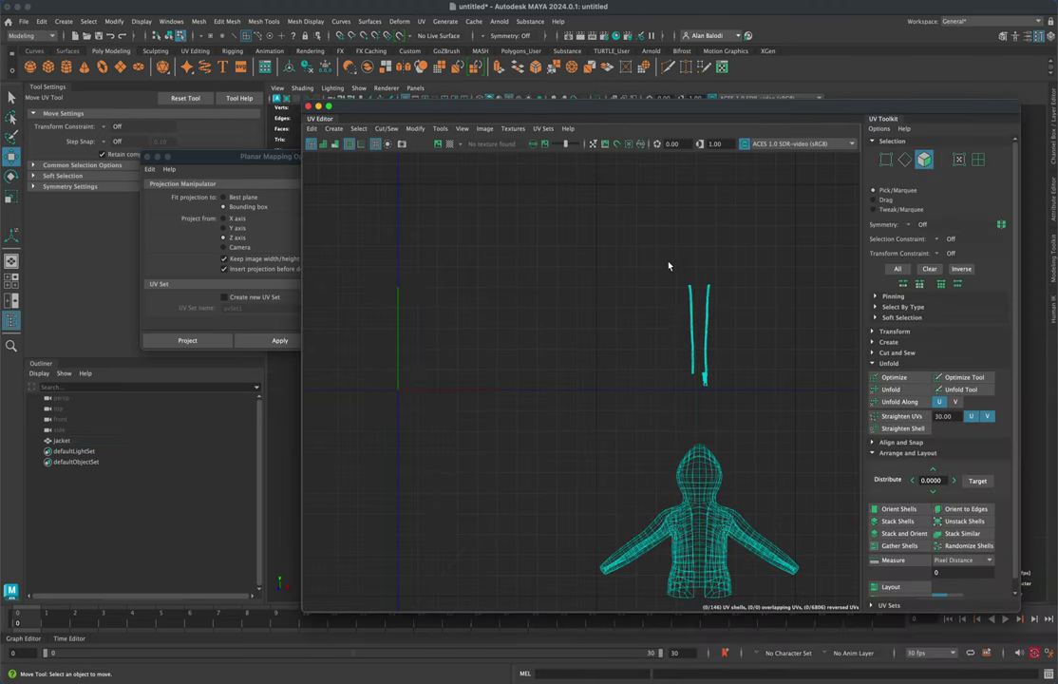
left_click_drag(669, 263, 733, 396)
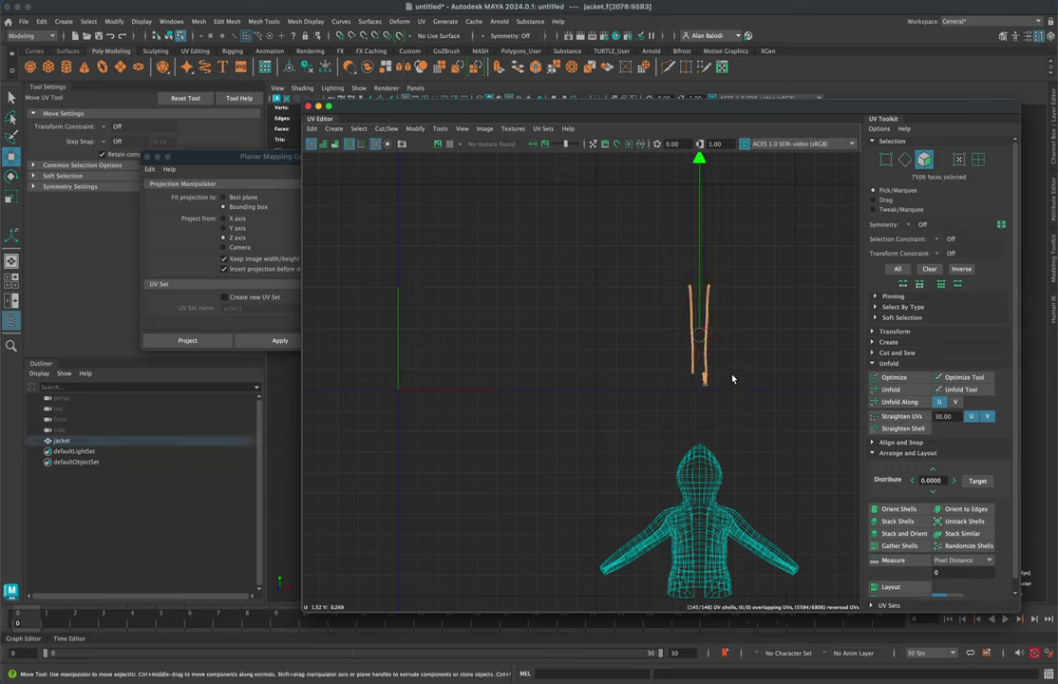
left_click_drag(701, 342, 419, 290)
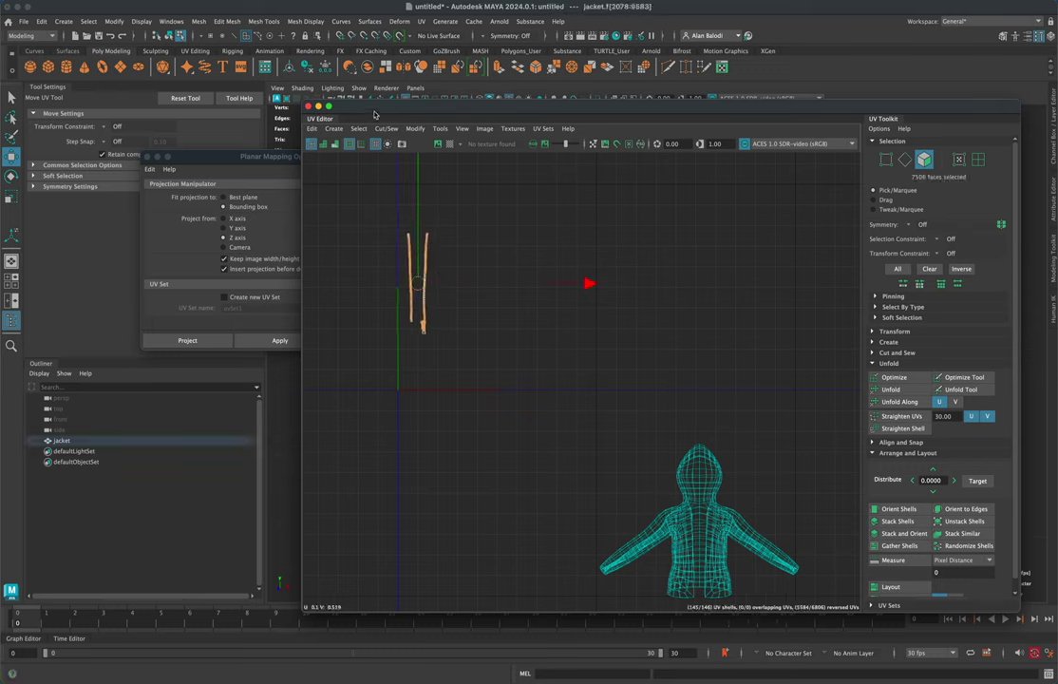
Generate automatic UV seams for the selected zipper shells with Auto Seams
left_click_drag(324, 105, 377, 110)
left_click(421, 21)
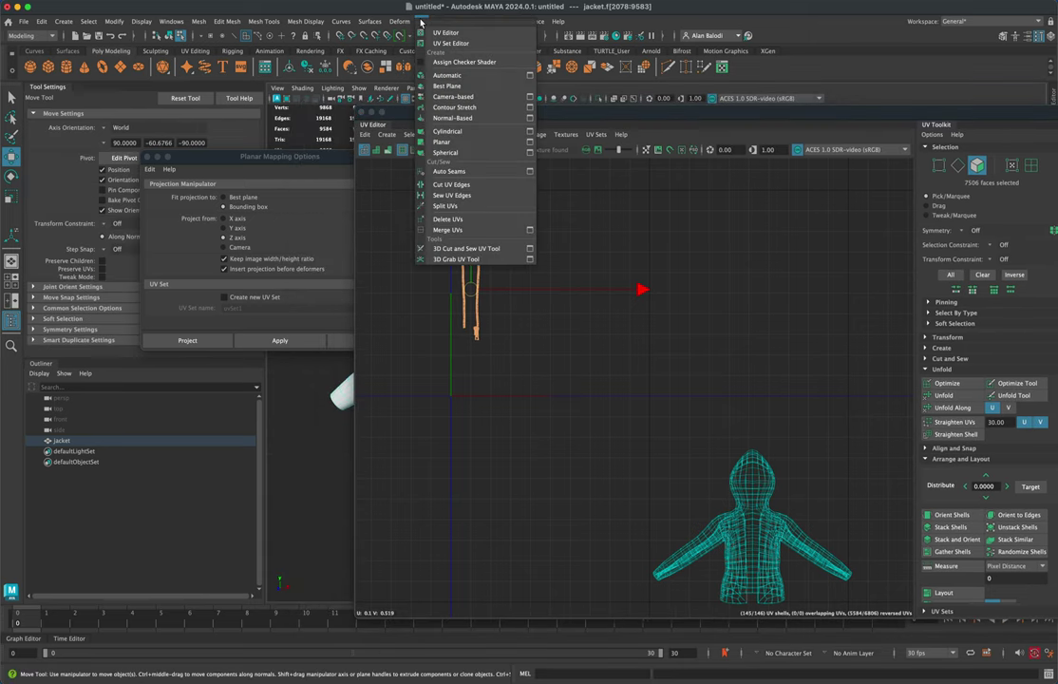
left_click(477, 172)
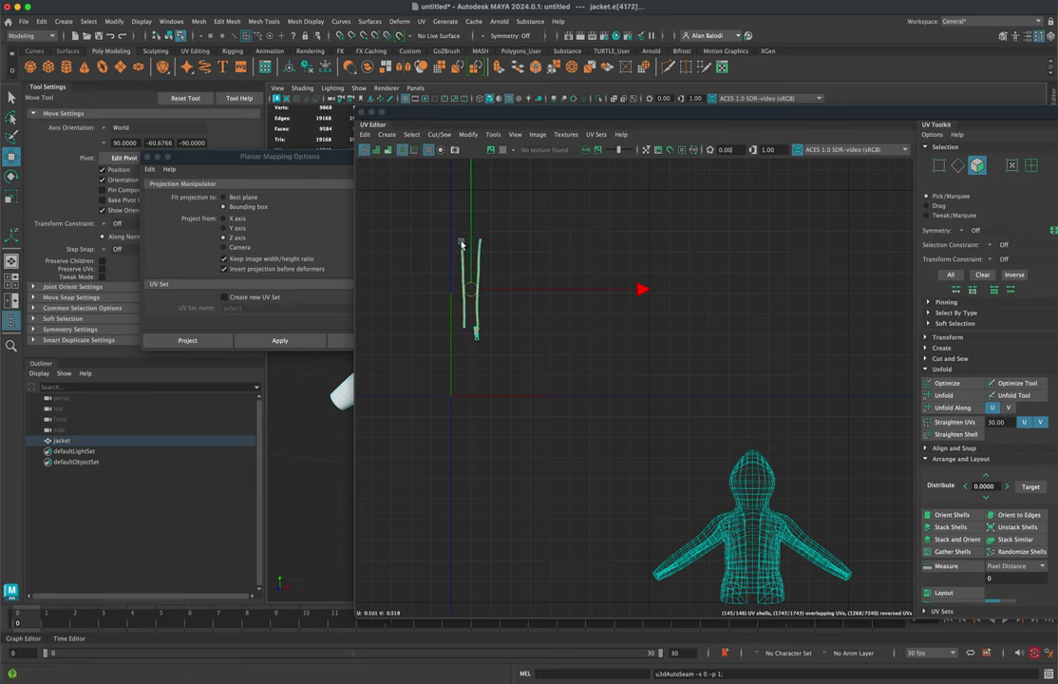
Reselect all zipper shells by their faces, unfold them and unstack the overlapping shells
right_click_drag(462, 242, 462, 271)
left_click_drag(427, 205, 507, 378)
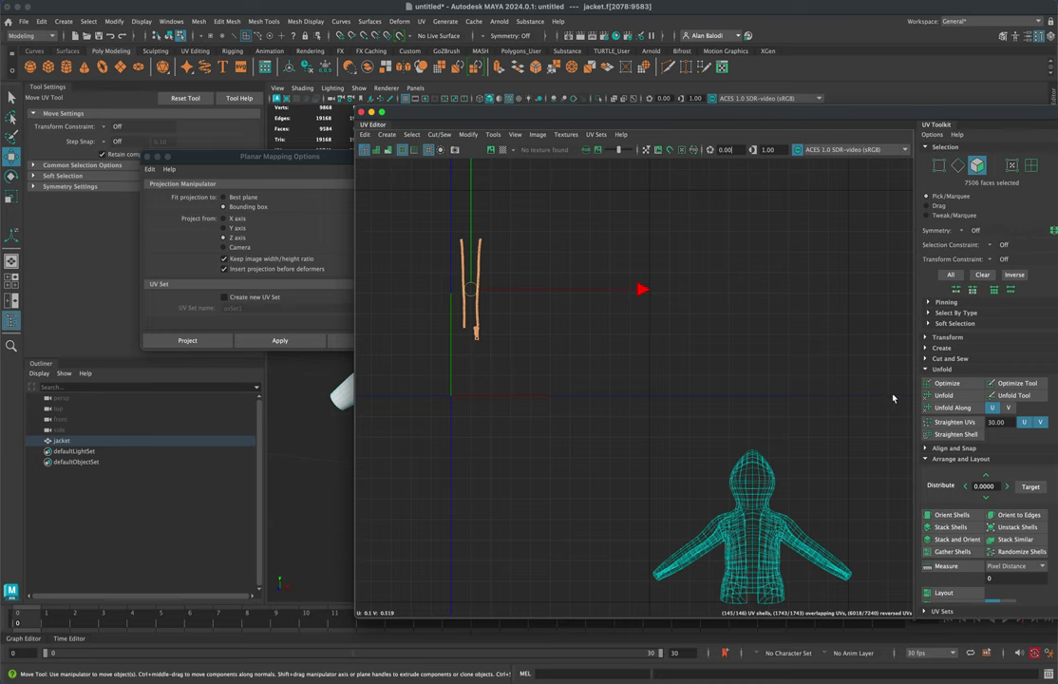
left_click_drag(891, 115, 872, 105)
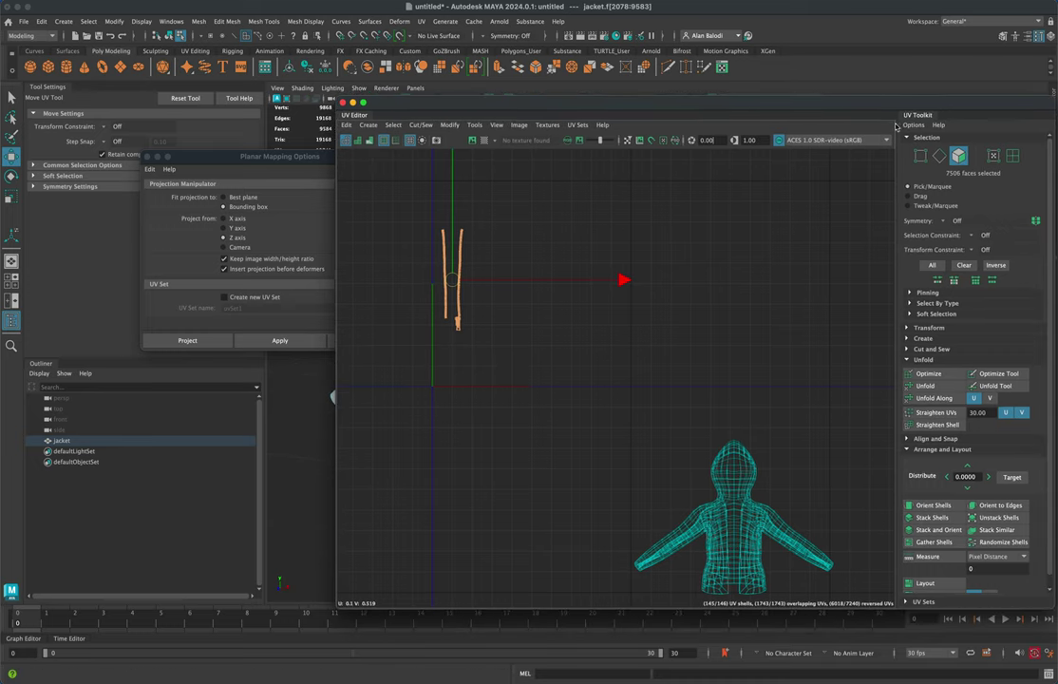
left_click(928, 386)
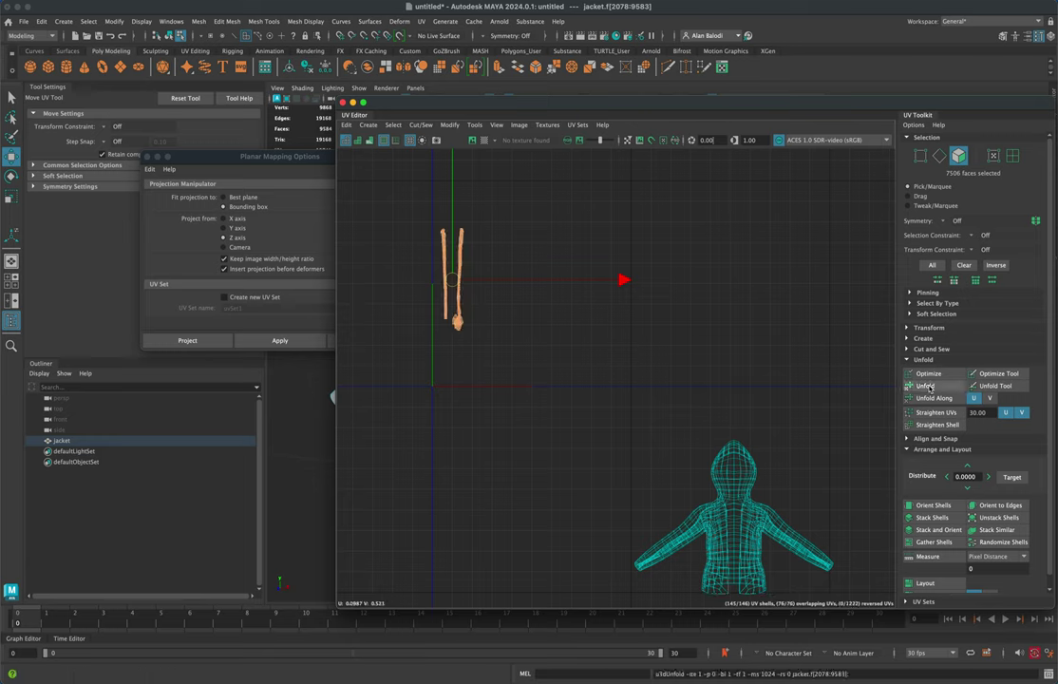
scroll(929, 463, "down", 1)
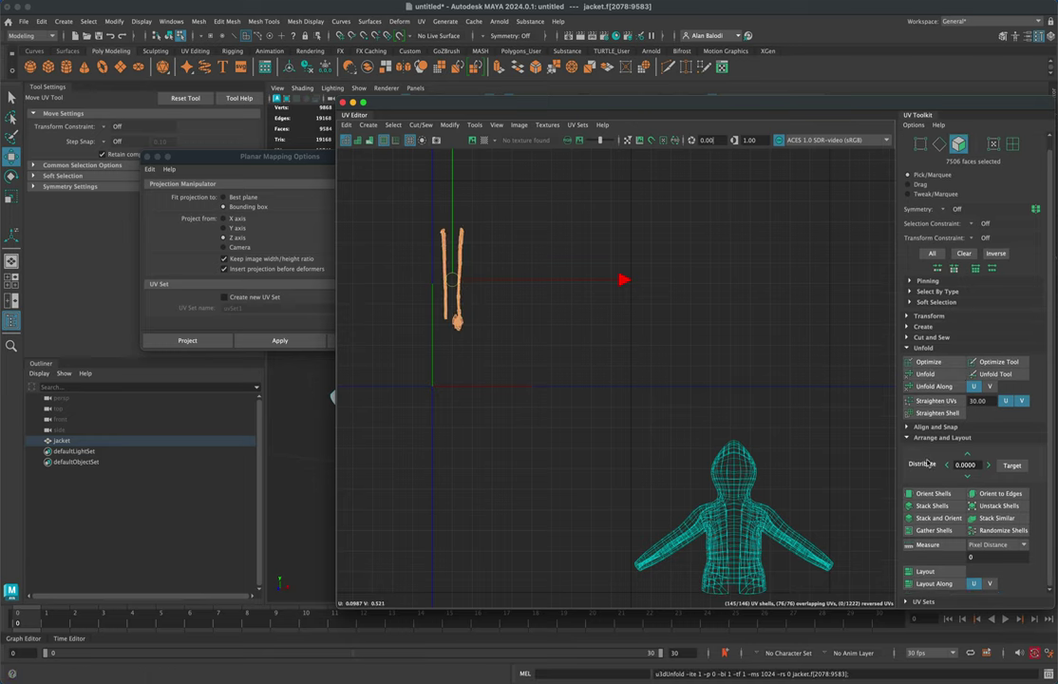
left_click(998, 506)
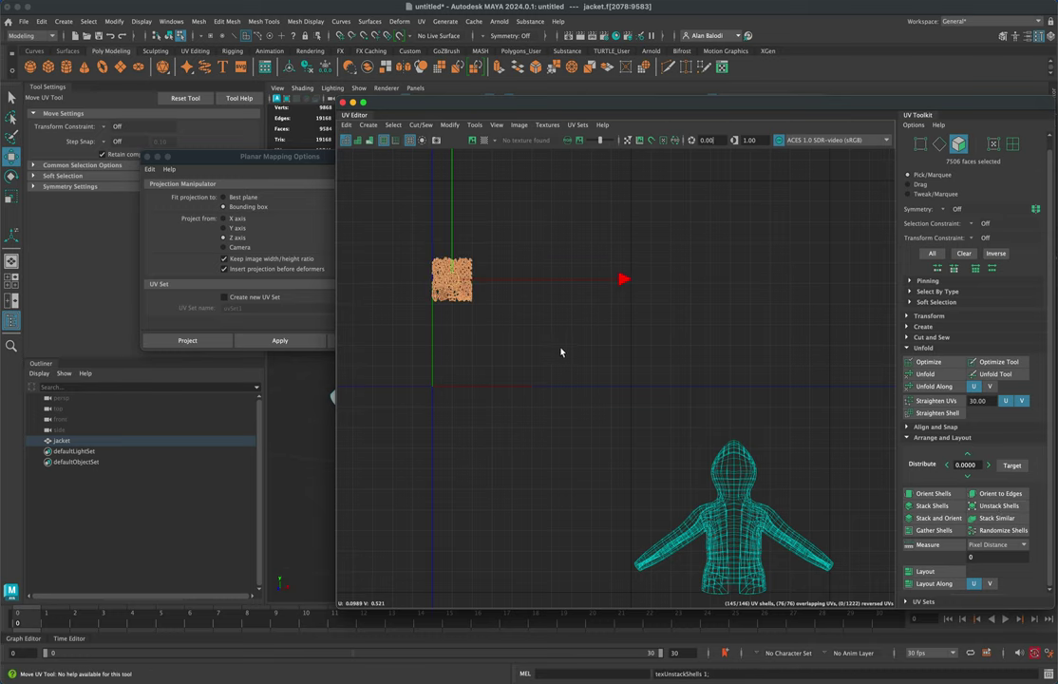
Examine the unstacked zipper UV shells up close, checking their shapes and spacing
scroll(559, 354, "up", 3)
middle_click_drag(515, 316, 601, 383, "alt")
scroll(591, 380, "up", 3)
scroll(577, 389, "up", 3)
scroll(577, 389, "up", 2)
scroll(591, 386, "up", 3)
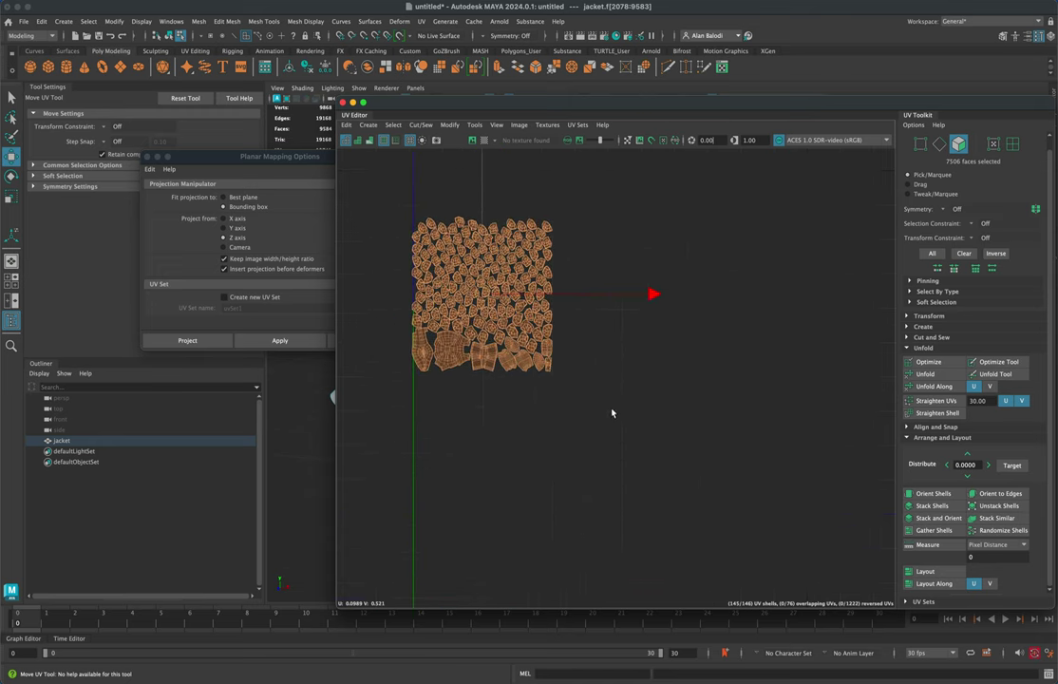
key("f")
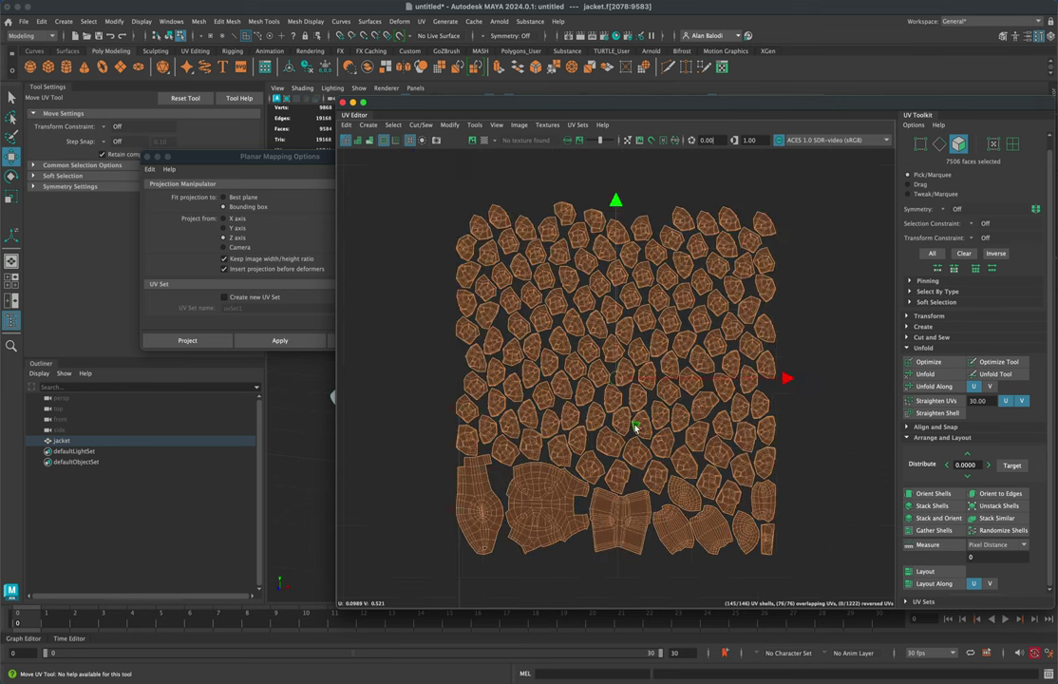
scroll(635, 427, "up", 2)
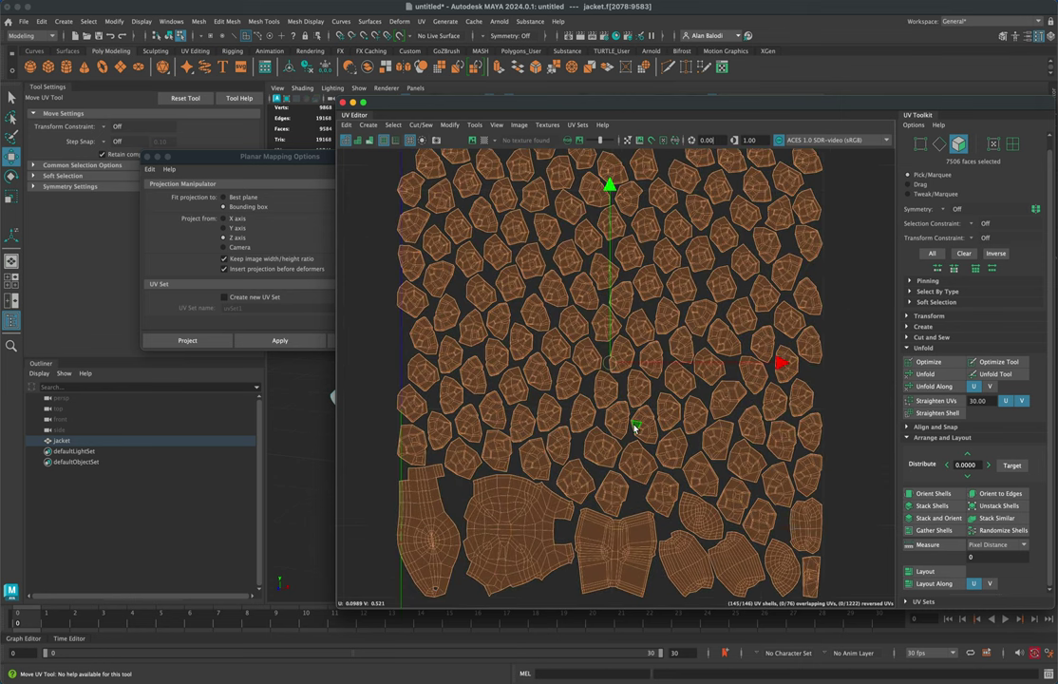
scroll(635, 428, "down", 1)
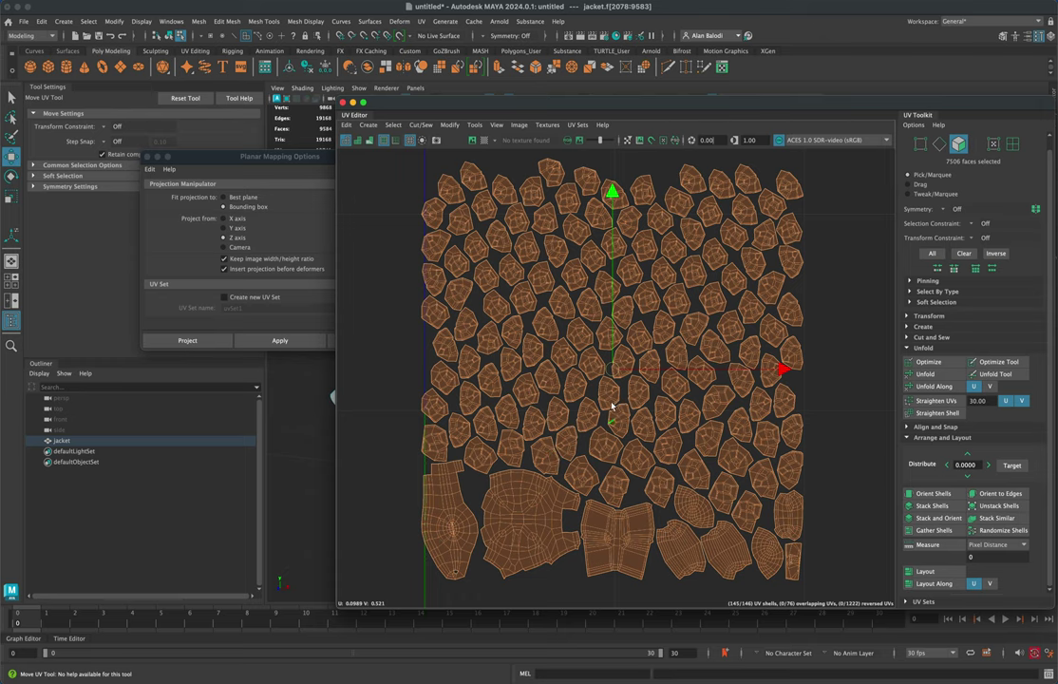
scroll(612, 405, "down", 5)
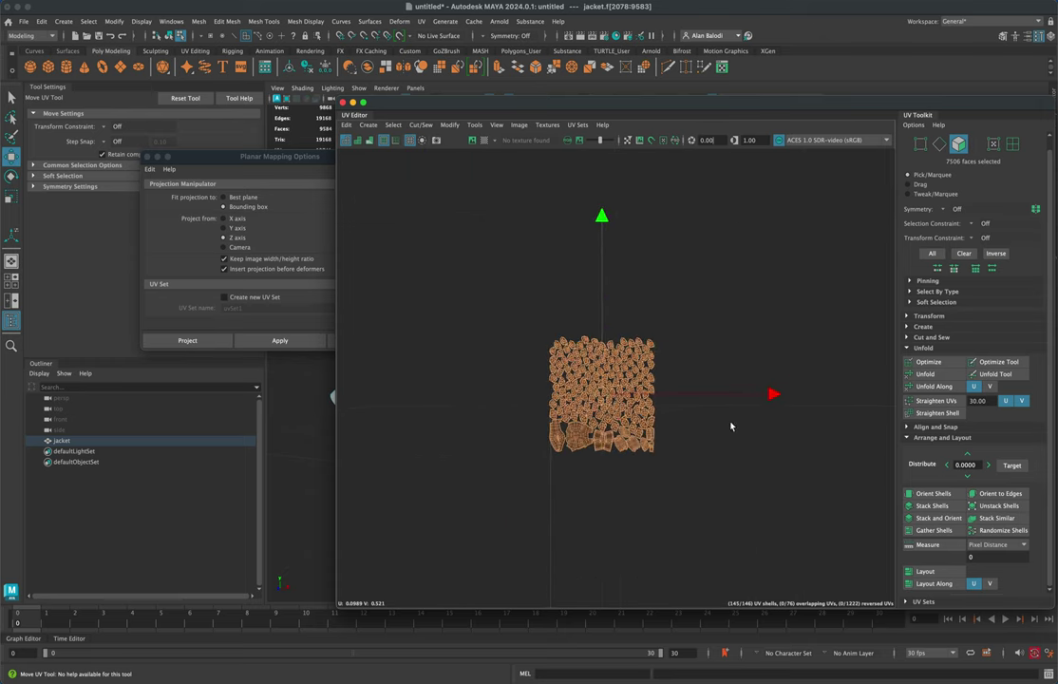
Move the zipper shell block out beyond the upper-left edge of the 0–1 tile, to about U -0.16, V 0.87
scroll(731, 426, "down", 3)
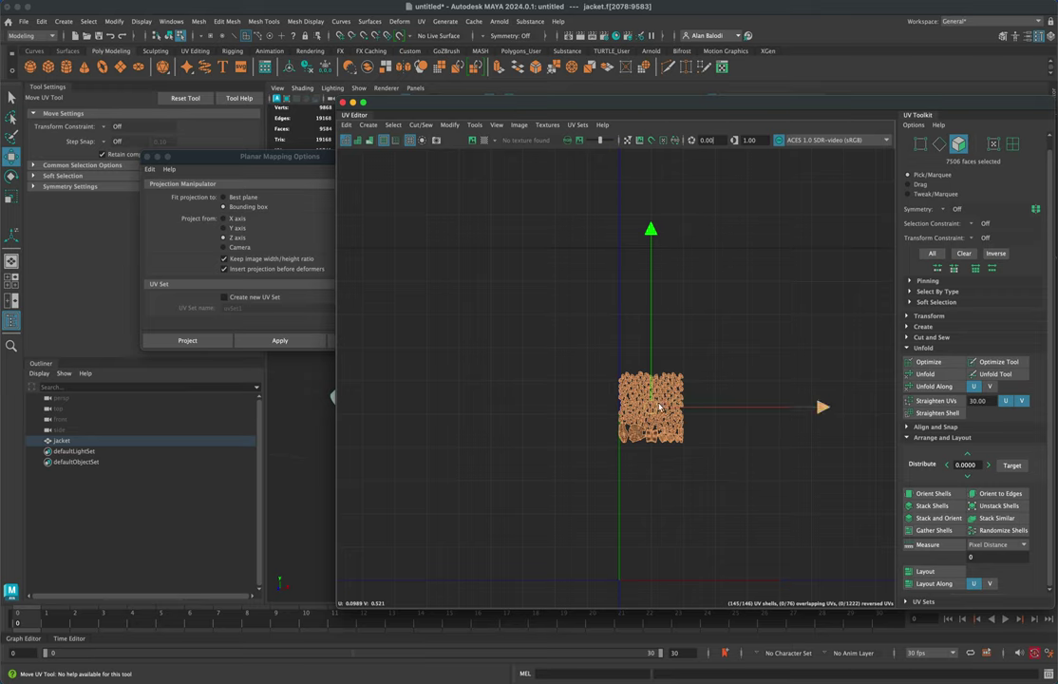
left_click_drag(650, 408, 571, 333)
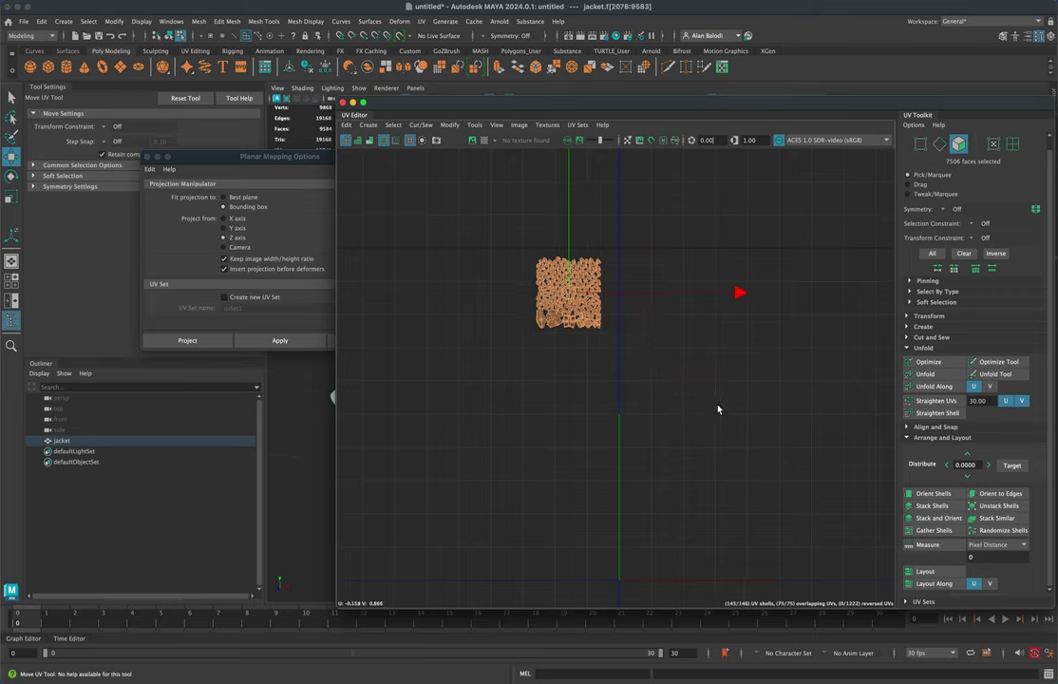
scroll(719, 409, "down", 5)
middle_click_drag(736, 418, 603, 378, "alt")
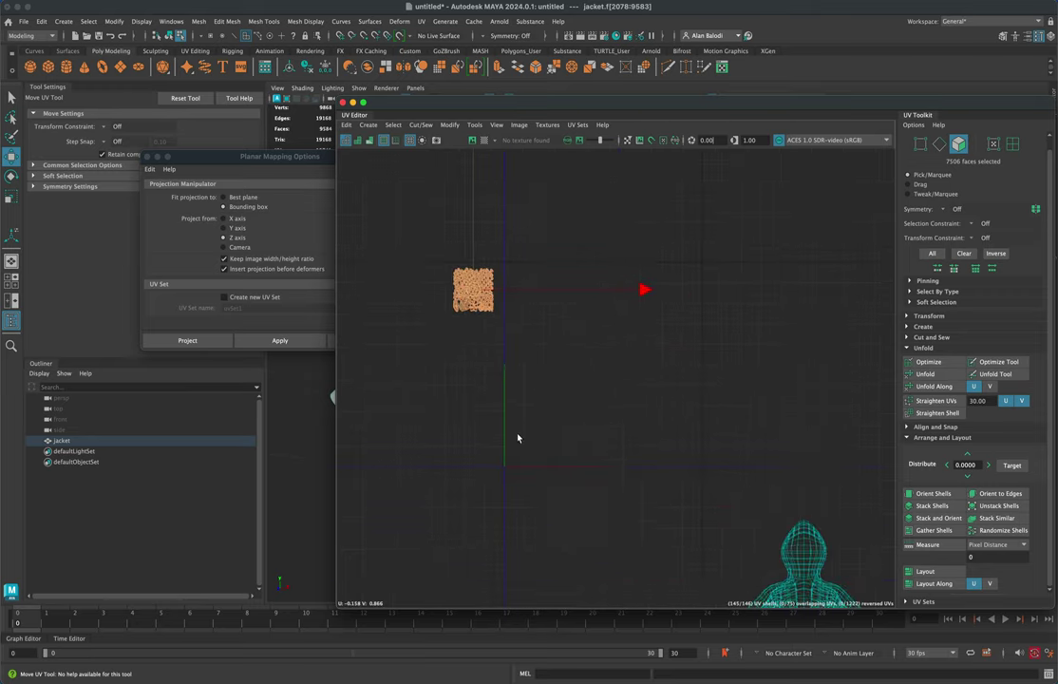
scroll(645, 452, "down", 1)
middle_click_drag(645, 452, 619, 349, "alt")
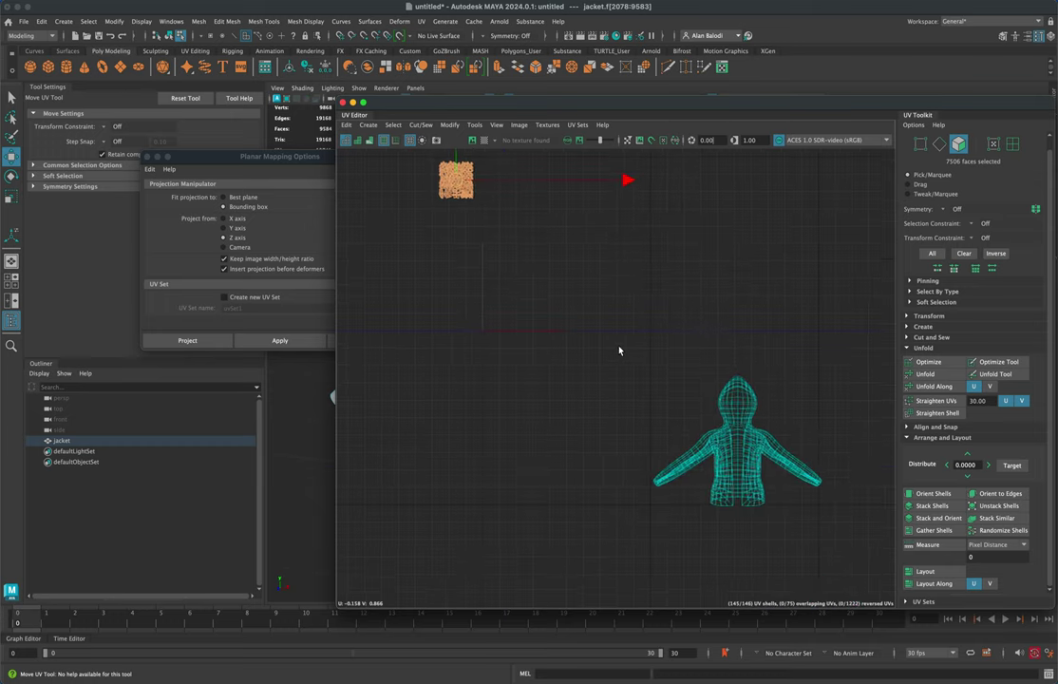
Select the jacket body's UV shell by its faces and move it straight up to about U 1.53, V 0.58
left_click_drag(815, 529, 827, 537)
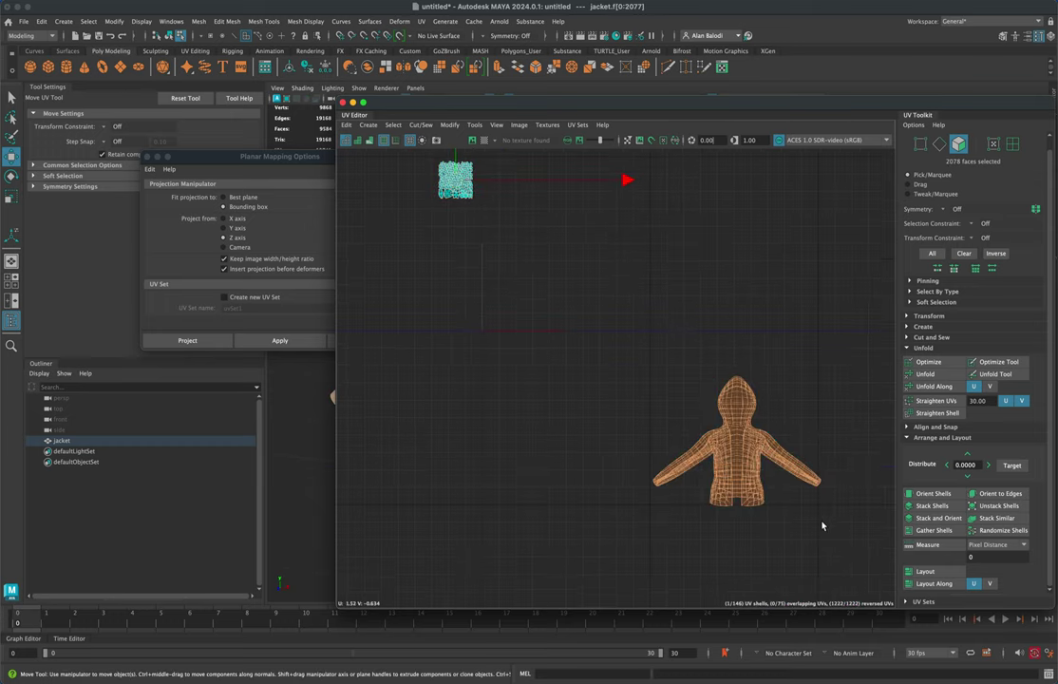
key("w")
left_click_drag(739, 446, 741, 237)
middle_click_drag(655, 354, 645, 487, "alt")
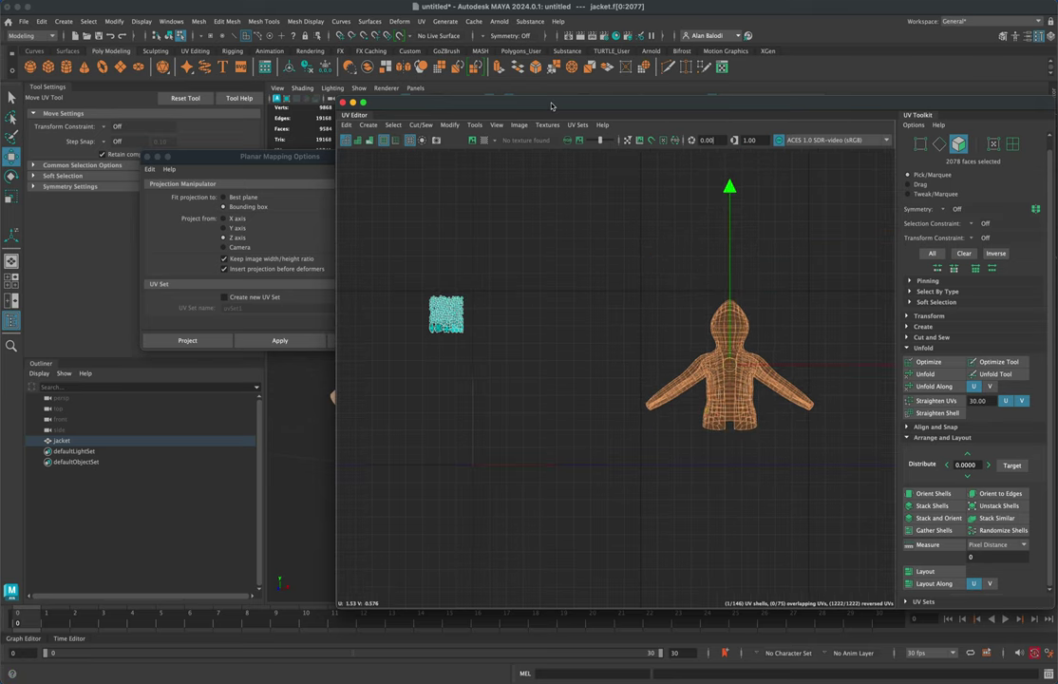
Shift the UV Editor and Planar Mapping Options windows aside to uncover the 3D jacket, and clear the face selection
left_click_drag(553, 106, 900, 160)
left_click_drag(285, 156, 166, 209)
key("q")
left_click(599, 446)
scroll(528, 439, "up", 5)
scroll(619, 416, "down", 4)
middle_click_drag(618, 416, 581, 400, "alt")
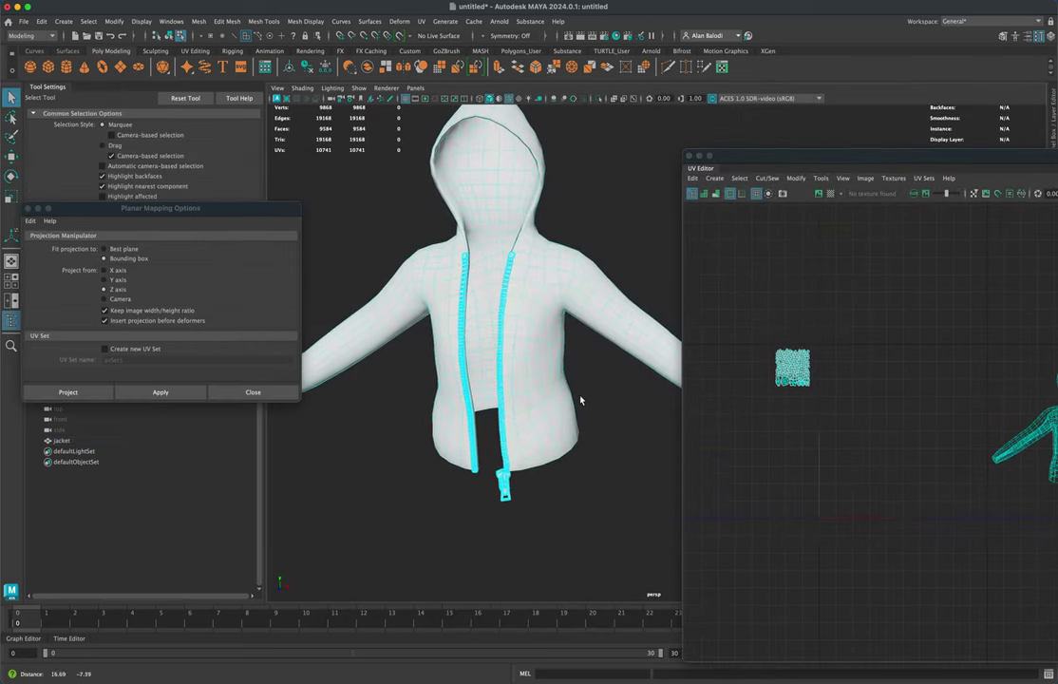
Delete the loop of faces deep inside both sleeve openings, using Object X symmetry to include the opposite sleeve
left_click_drag(580, 400, 493, 392, "alt")
scroll(504, 389, "up", 6)
left_click_drag(559, 392, 527, 334, "alt")
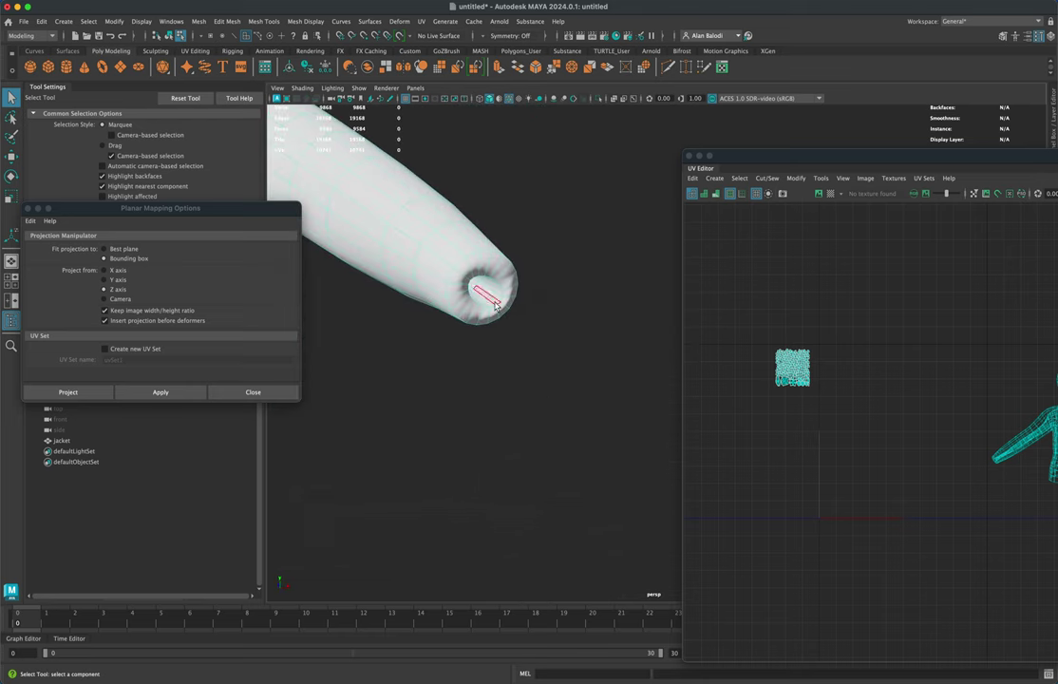
left_click(496, 306)
double_click(495, 305, "shift")
left_click_drag(532, 372, 511, 409, "alt")
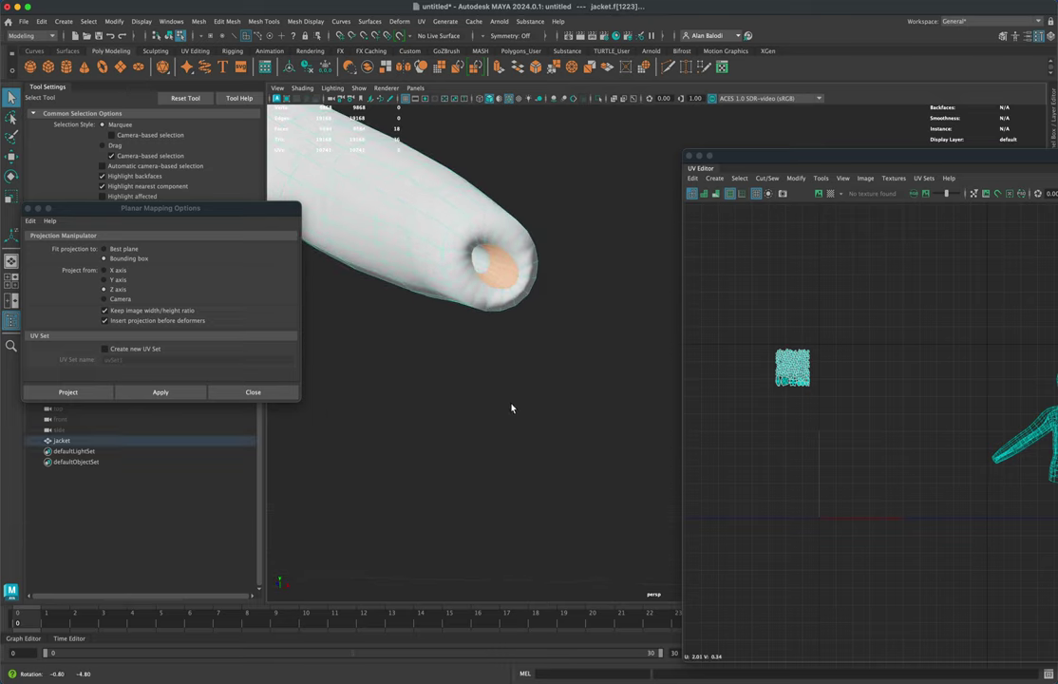
left_click(486, 38)
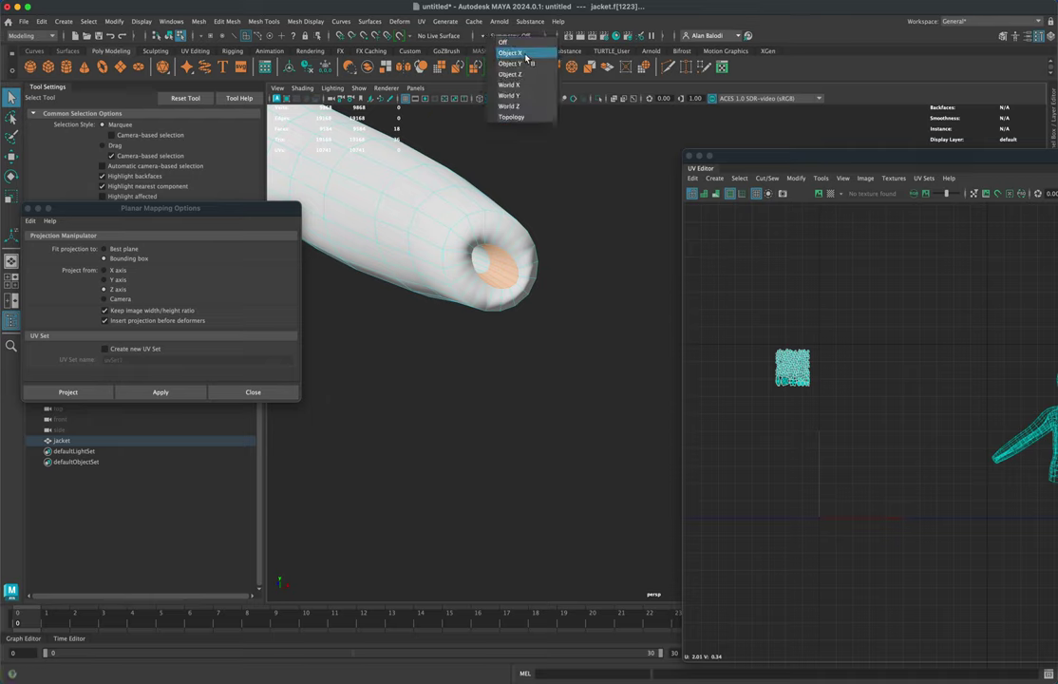
left_click(513, 54)
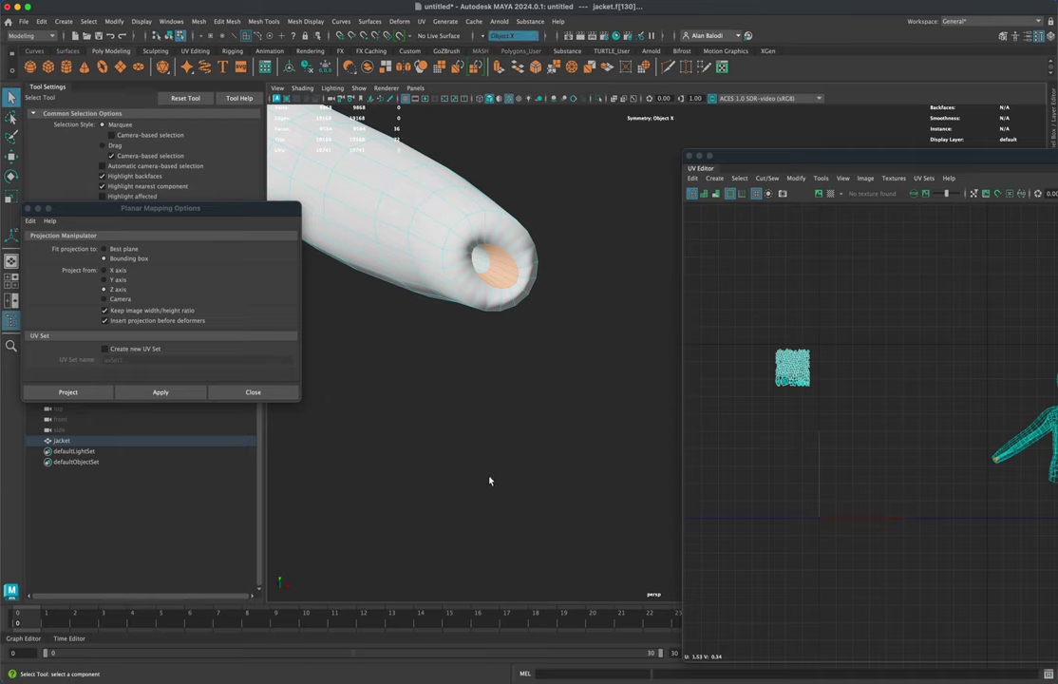
key("f")
left_click_drag(441, 459, 491, 462, "alt")
middle_click_drag(491, 462, 483, 475, "alt")
left_click_drag(482, 475, 440, 382, "alt")
key("Delete")
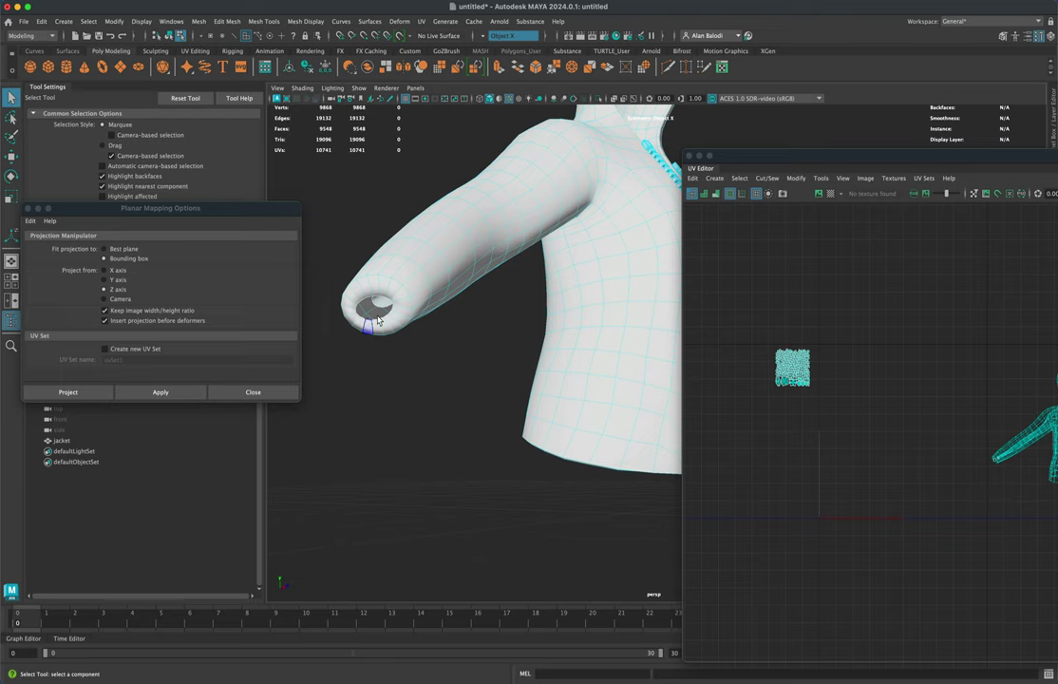
Select the strip of inner faces along the jacket's bottom hem on both symmetrical sides
scroll(454, 409, "down", 5)
left_click_drag(498, 405, 448, 403, "alt")
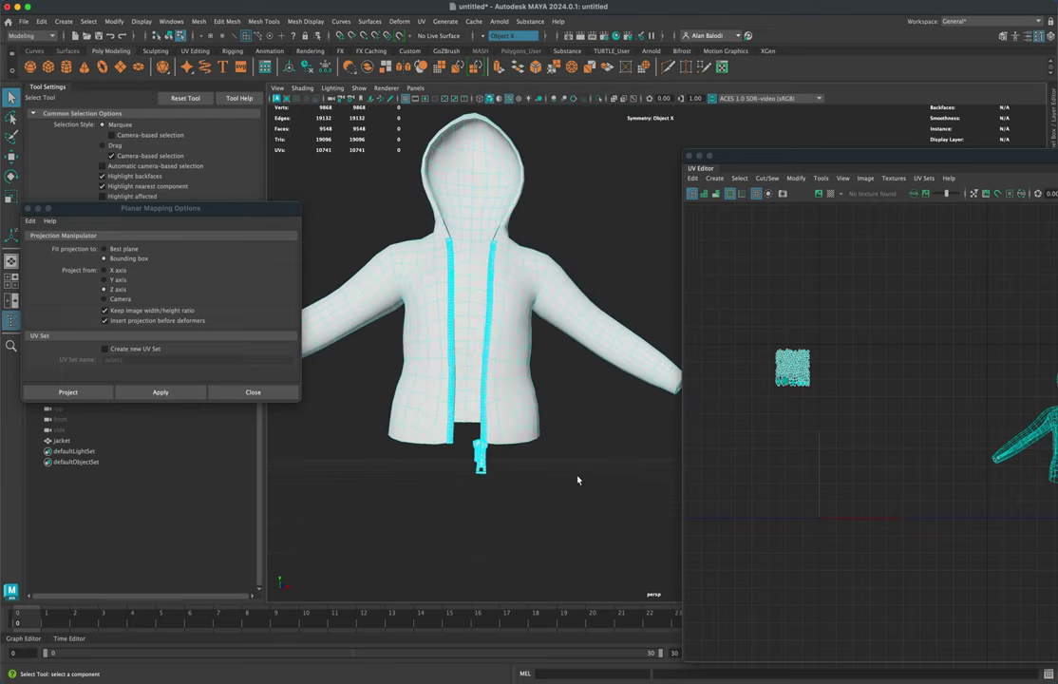
middle_click_drag(572, 518, 587, 401, "alt")
left_click_drag(587, 400, 423, 281, "alt")
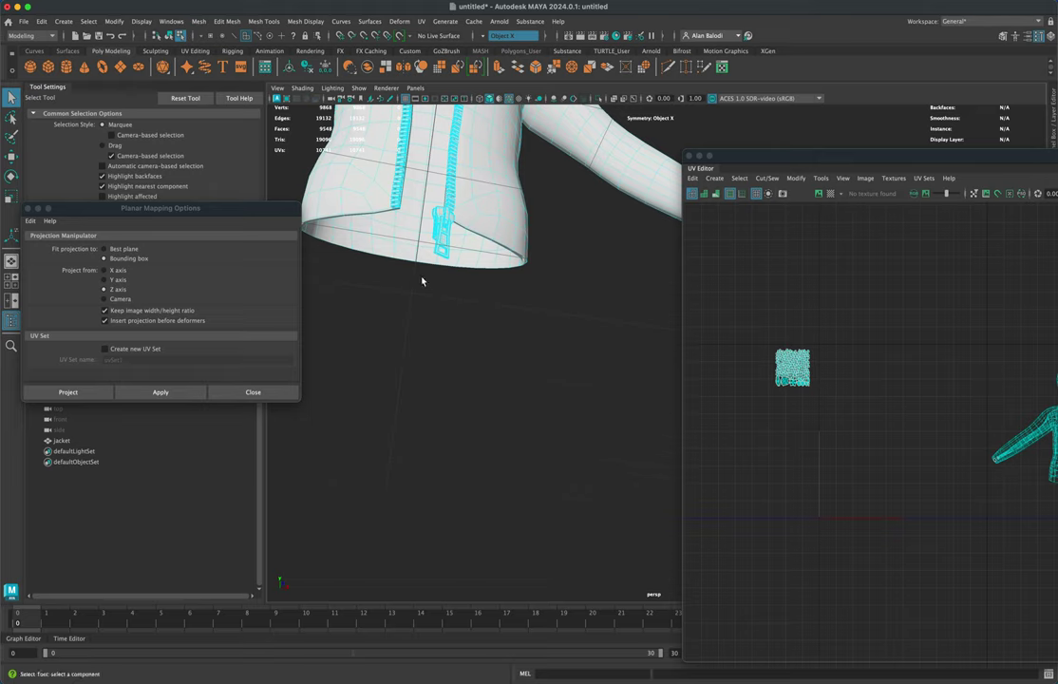
left_click(409, 257)
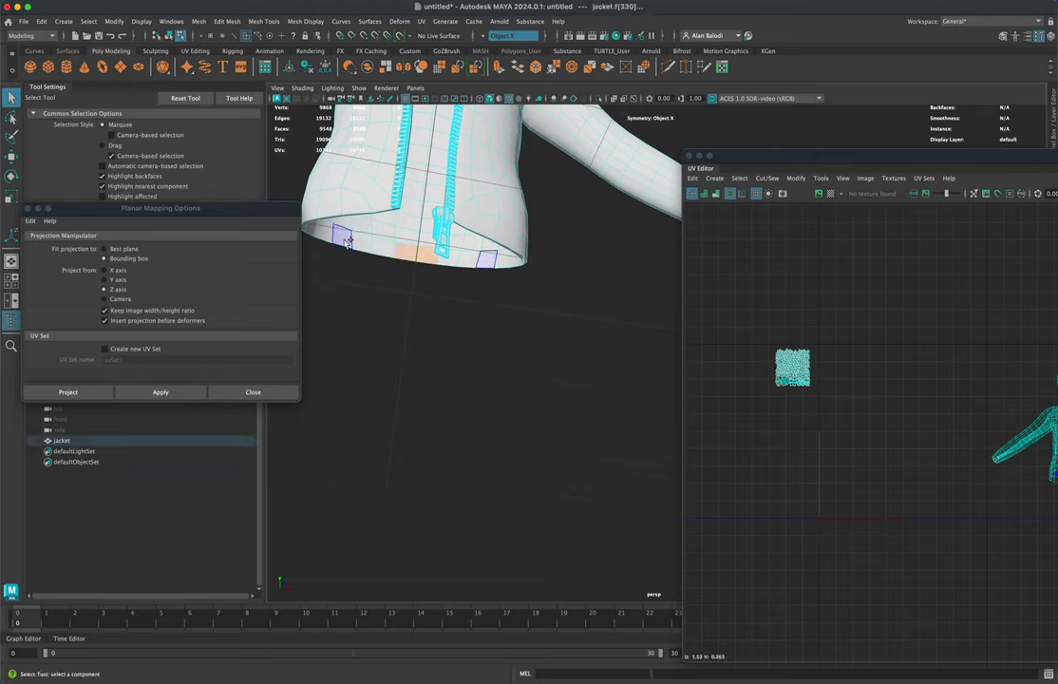
double_click(346, 238, "shift")
mouse_move(390, 356)
left_mouse_down("alt")
mouse_move(545, 360)
mouse_move(319, 380)
mouse_move(381, 372)
left_mouse_up("alt")
double_click(586, 267, "shift")
Add the inner faces at the hem's front corner and the lowest part of the front opening to the selection
left_click_drag(517, 331, 509, 354, "alt")
middle_click_drag(508, 355, 359, 326, "alt")
left_click_drag(387, 333, 519, 327, "alt")
left_click(514, 276, "shift")
left_click(544, 280, "shift")
left_click(579, 281, "shift")
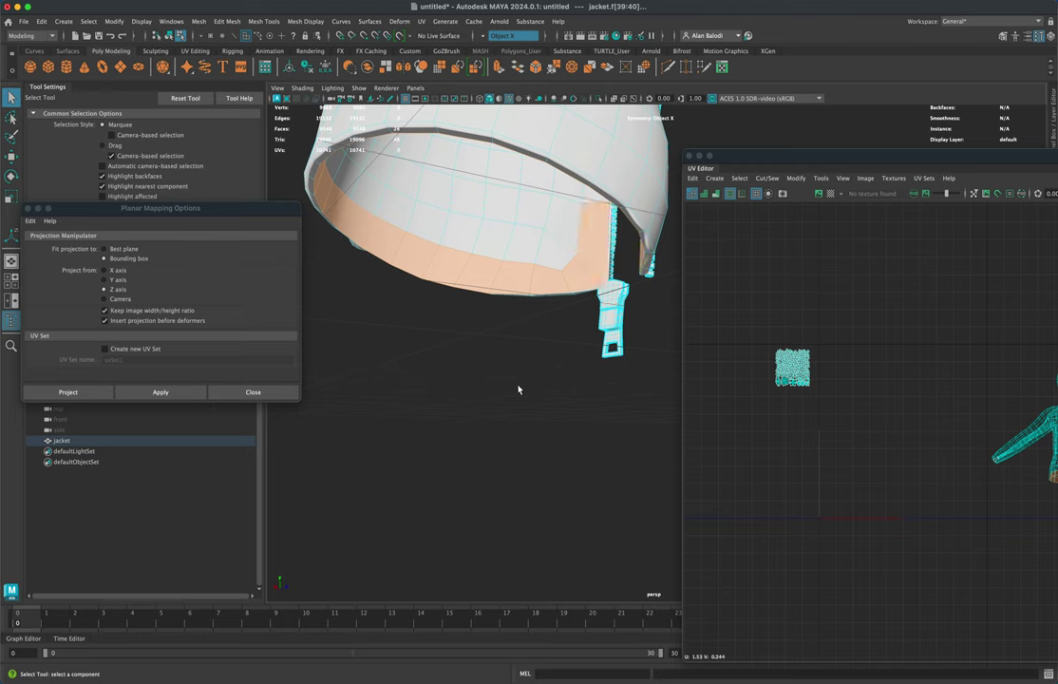
left_click_drag(519, 390, 519, 431, "alt")
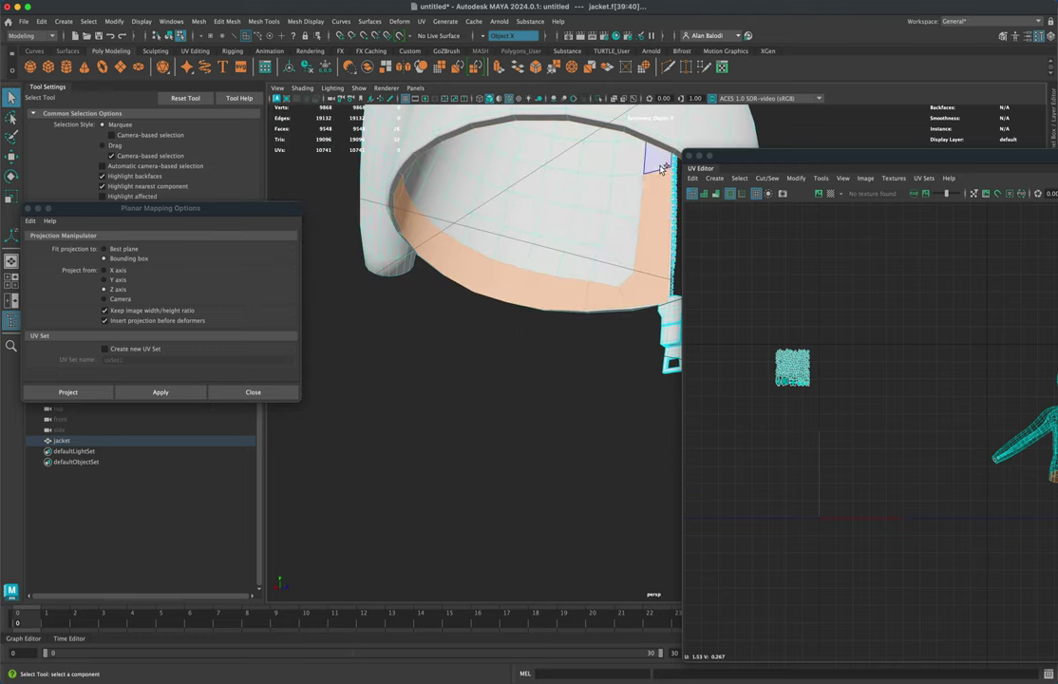
Extend the face selection upward along the inside edge of the jacket's front opening, beside the zipper
left_click_drag(568, 373, 423, 438, "alt")
left_click_drag(458, 385, 458, 436, "alt")
middle_click_drag(499, 252, 457, 450, "alt")
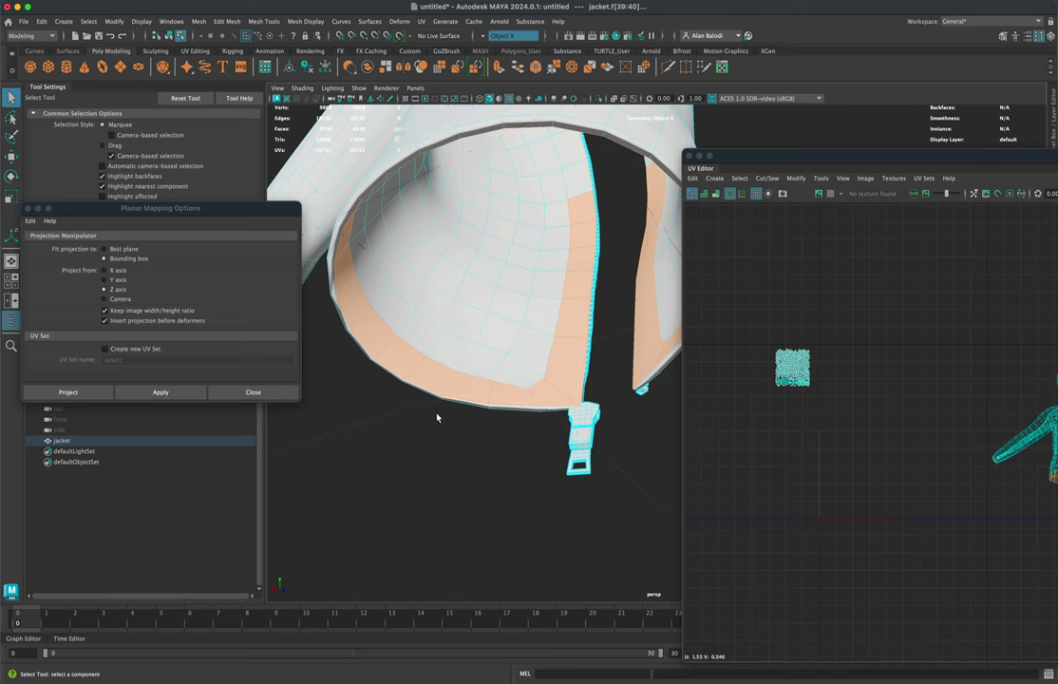
left_click_drag(437, 418, 429, 434, "alt")
middle_click_drag(451, 337, 453, 449, "alt")
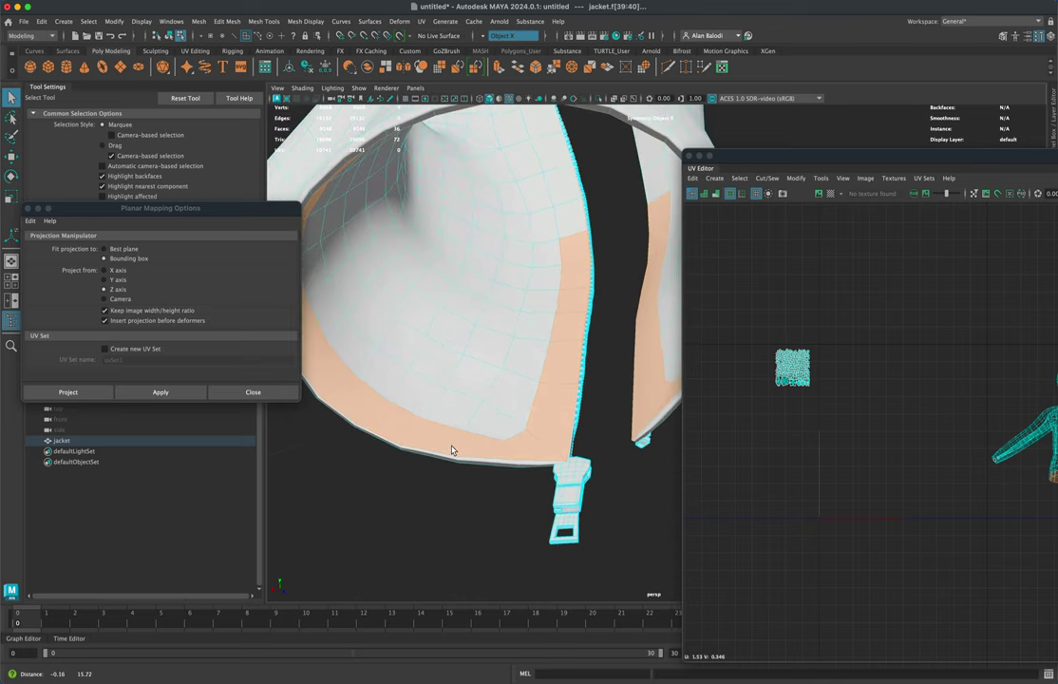
left_click(570, 227, "shift")
left_click(565, 183, "shift")
left_click(552, 136, "shift")
left_click(546, 119, "shift")
Continue the inner front-edge face selection up to the zipper's upper end at the base of the hood
left_click_drag(561, 195, 639, 213, "alt")
right_click_drag(627, 215, 435, 333, "alt")
left_click_drag(435, 333, 592, 255, "alt")
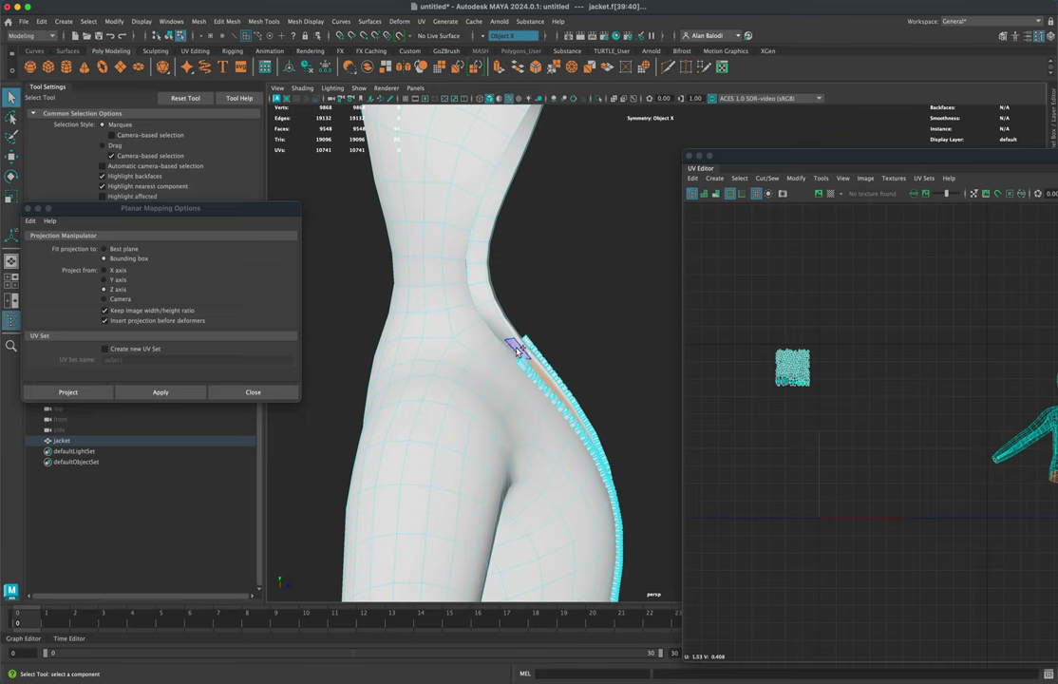
left_click_drag(574, 316, 628, 312, "alt")
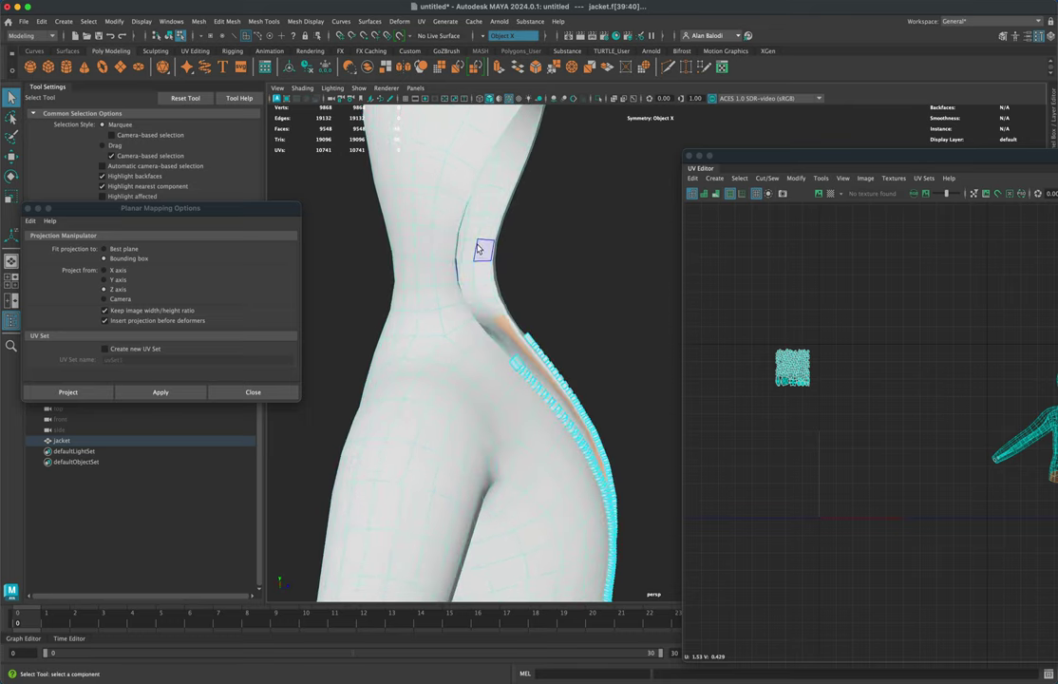
left_click_drag(590, 276, 589, 275, "alt")
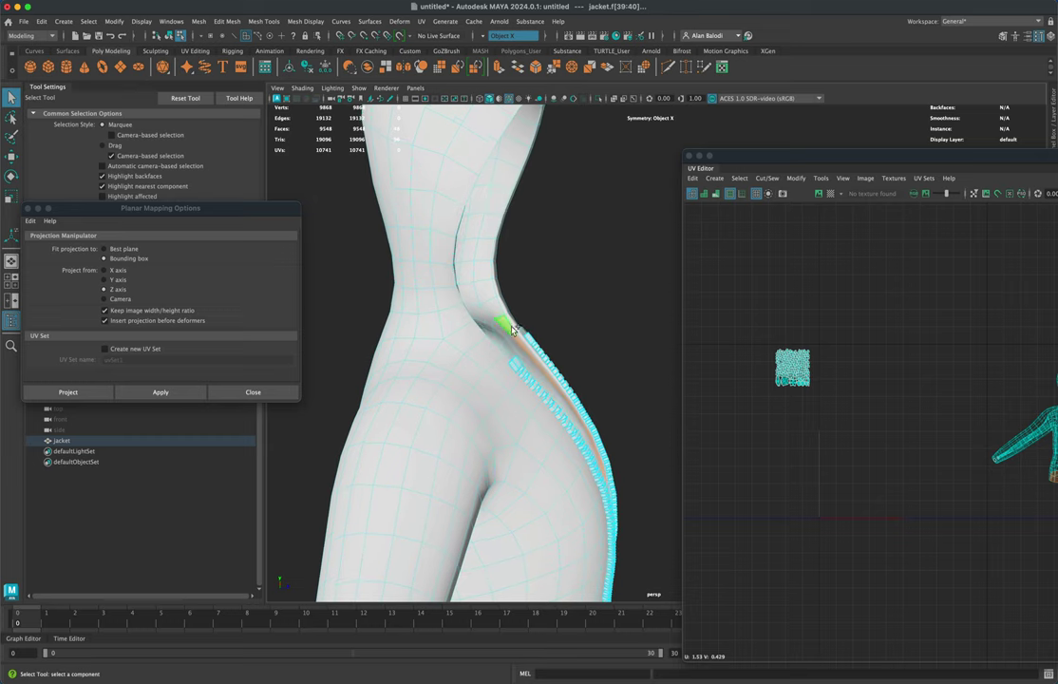
left_click_drag(604, 323, 554, 305, "alt")
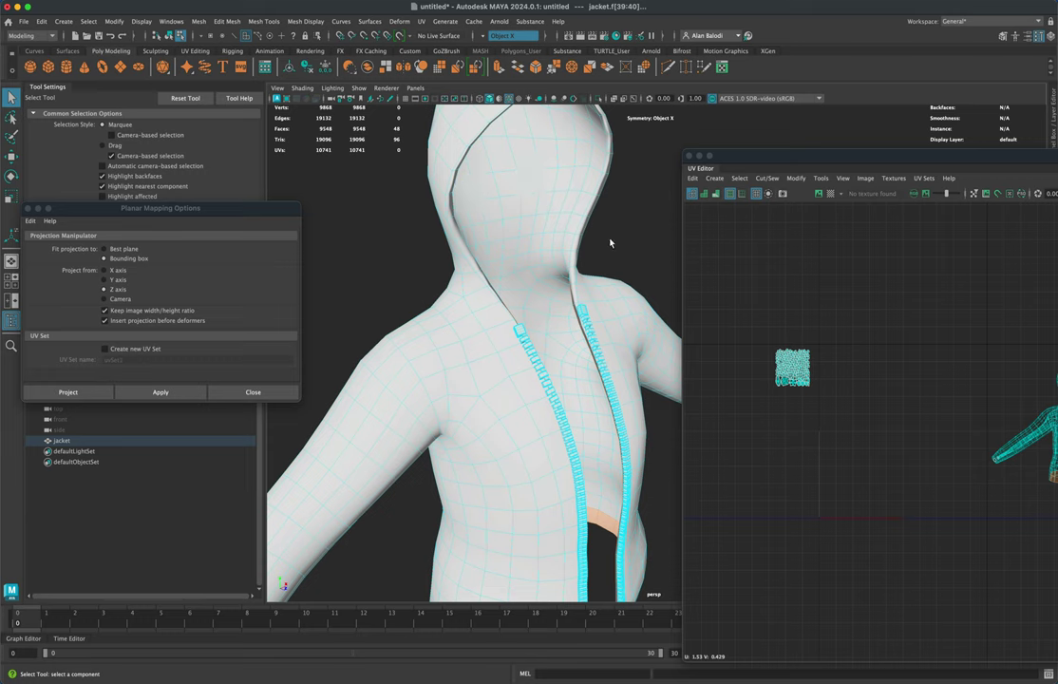
Add the inner faces across the neckline to the selection, starting at the hood's front edge
left_click_drag(654, 250, 506, 292, "alt")
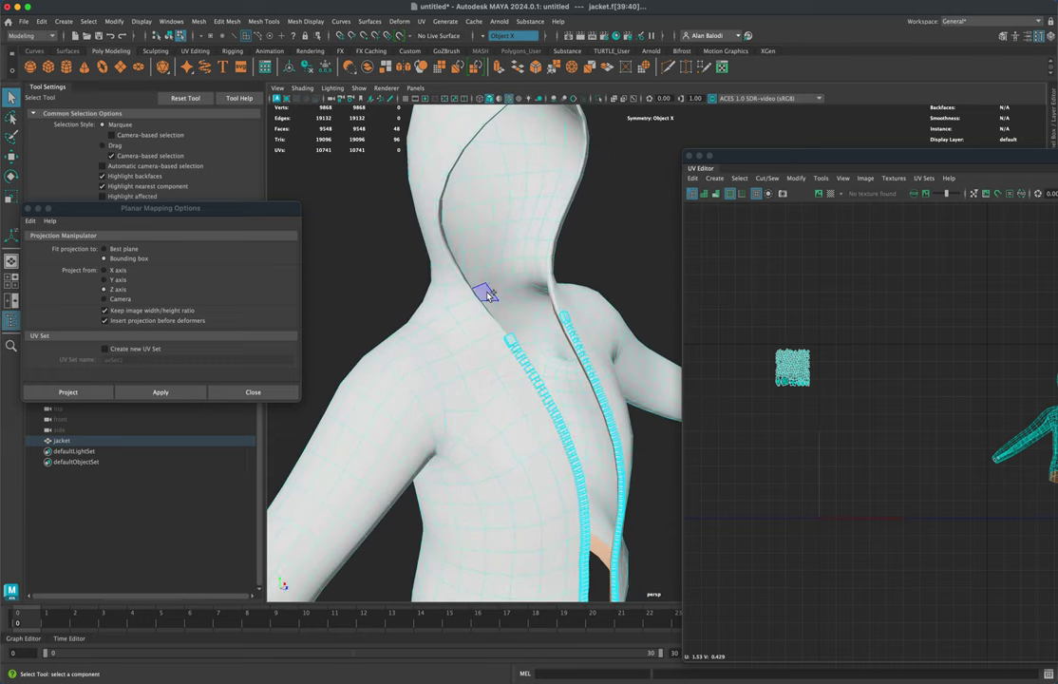
left_click(487, 296, "shift")
left_click(497, 289, "shift")
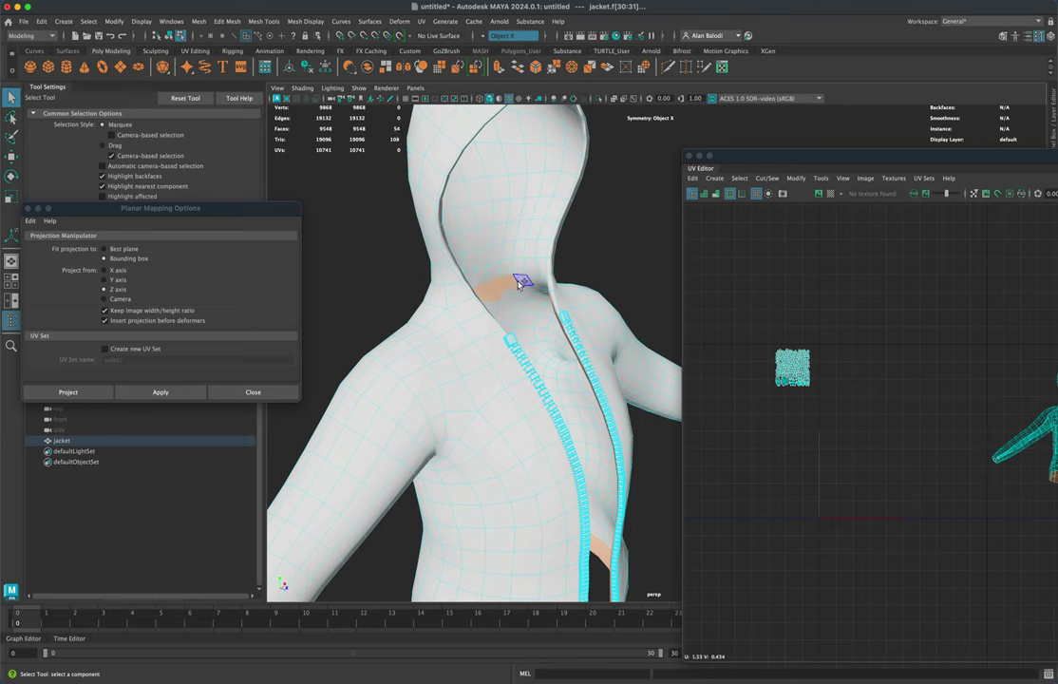
Add the remaining inner faces at the neckline to the selection and delete the inner border strip along the neckline, front opening and hem
left_click_drag(652, 268, 623, 298, "alt")
left_click(495, 297, "shift")
left_click(507, 302, "shift")
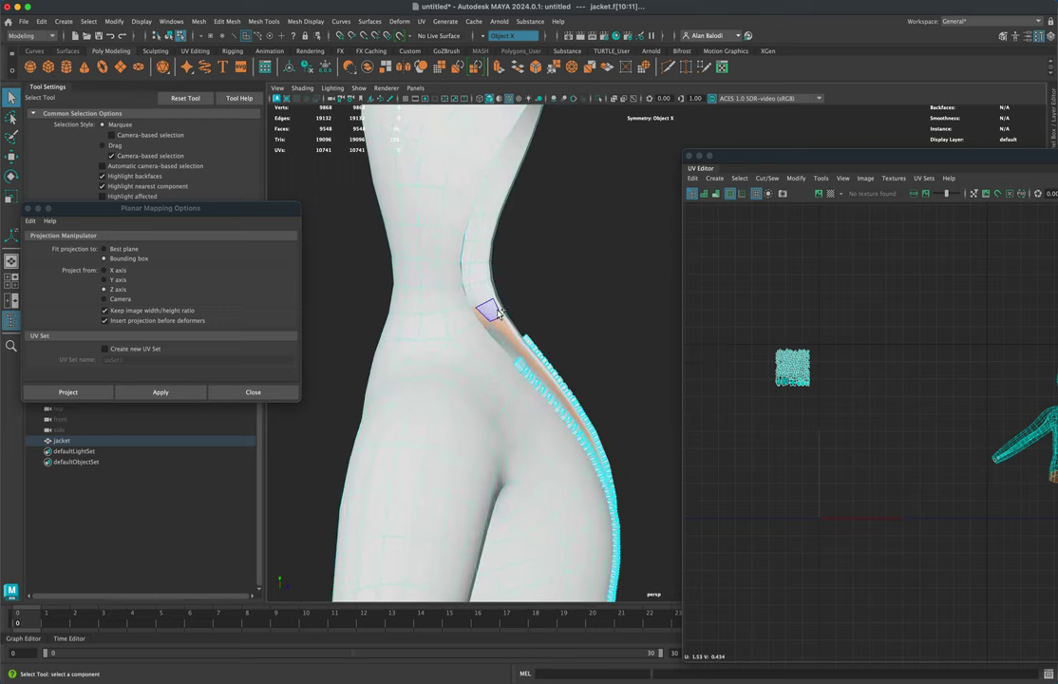
left_click_drag(623, 337, 565, 339, "alt")
left_click_drag(480, 484, 387, 423, "alt")
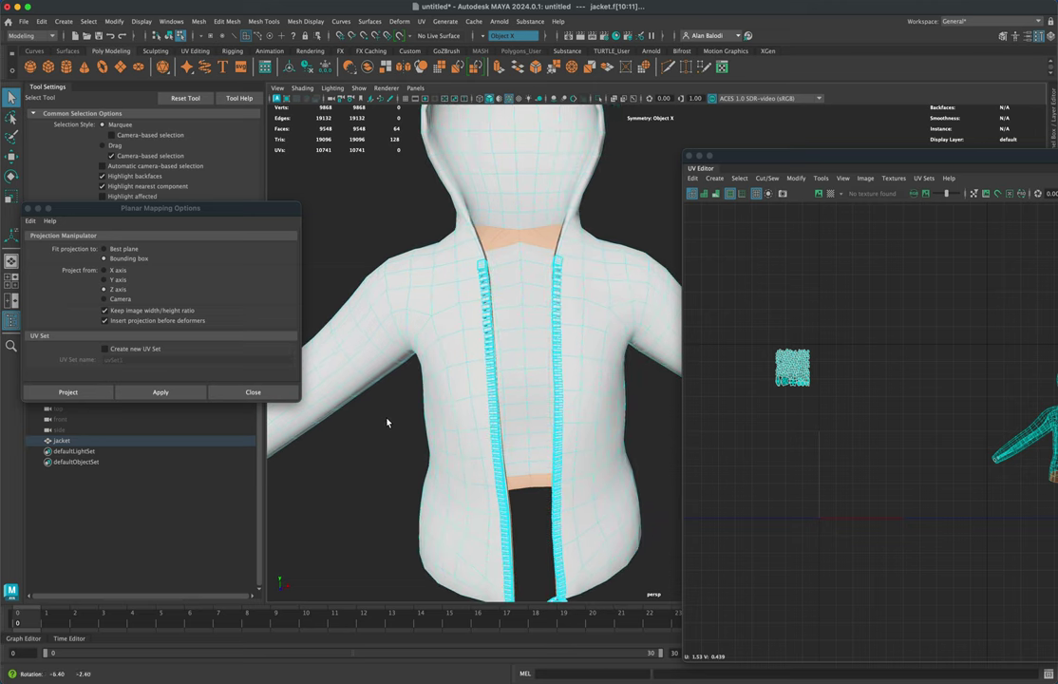
key("Delete")
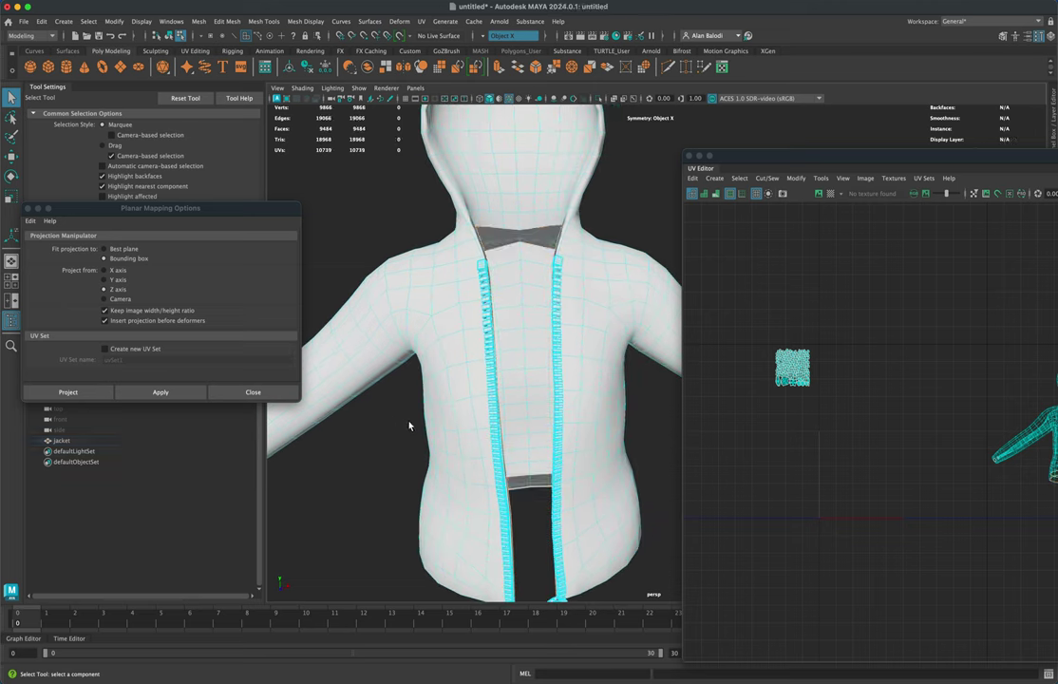
Select all connected inner lining faces of the jacket's body and sleeves and delete them
scroll(411, 427, "down", 5)
left_click_drag(412, 424, 519, 304, "alt")
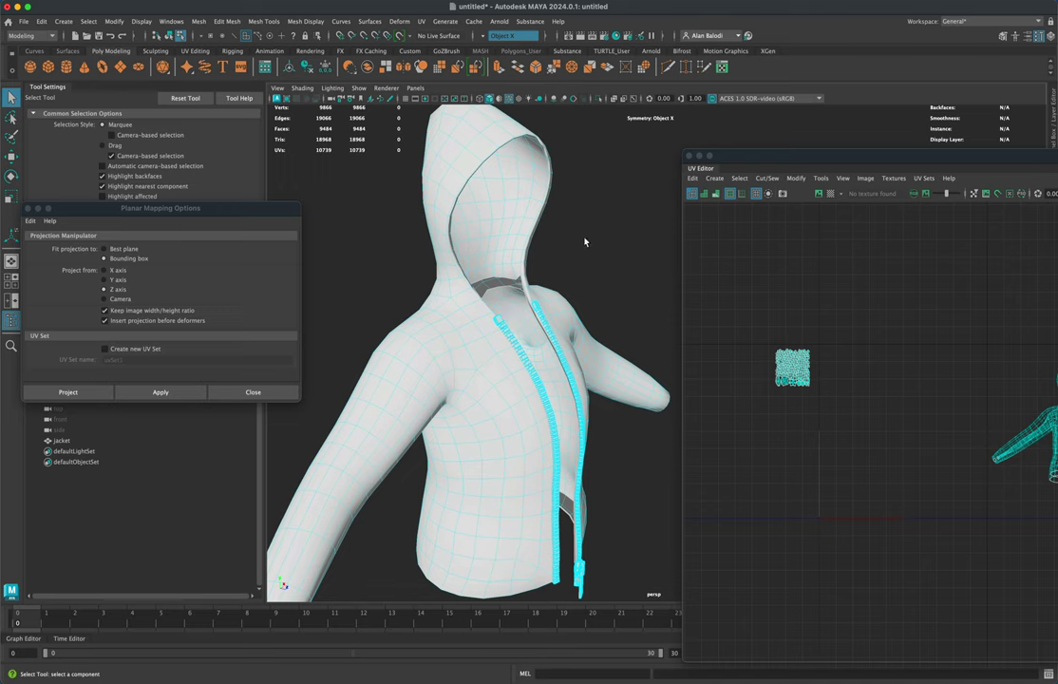
left_click_drag(586, 241, 555, 194, "alt")
left_click_drag(505, 231, 649, 255, "alt")
left_click_drag(401, 461, 402, 419, "alt")
double_click(479, 355)
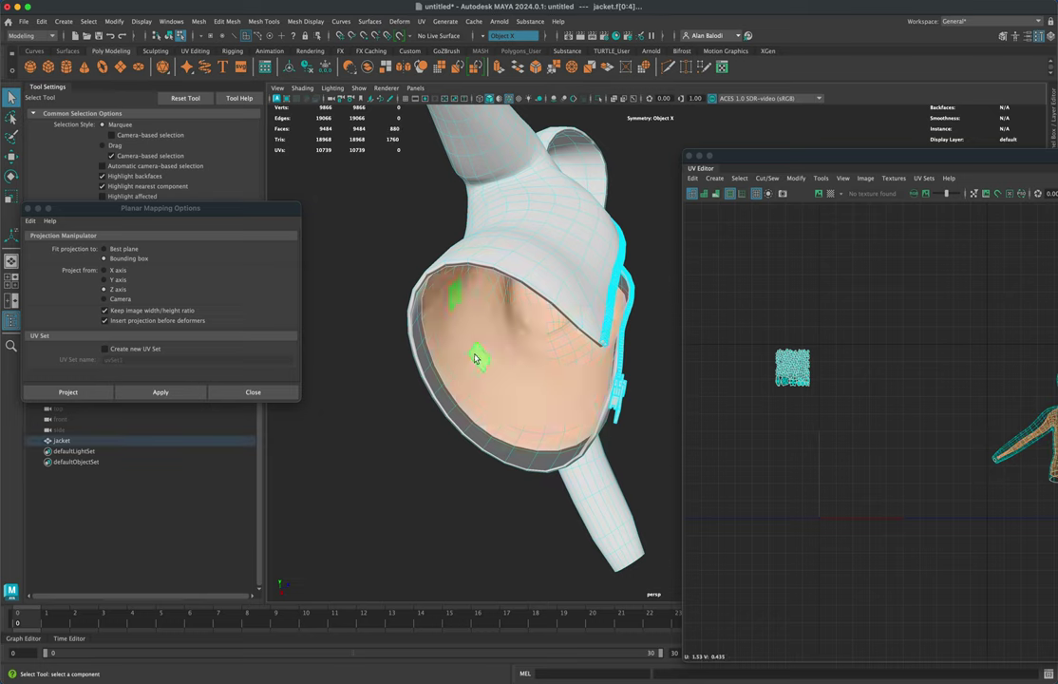
left_click_drag(415, 472, 671, 393, "alt")
left_click_drag(565, 459, 537, 389, "alt")
left_click(598, 467)
scroll(612, 453, "up", 3)
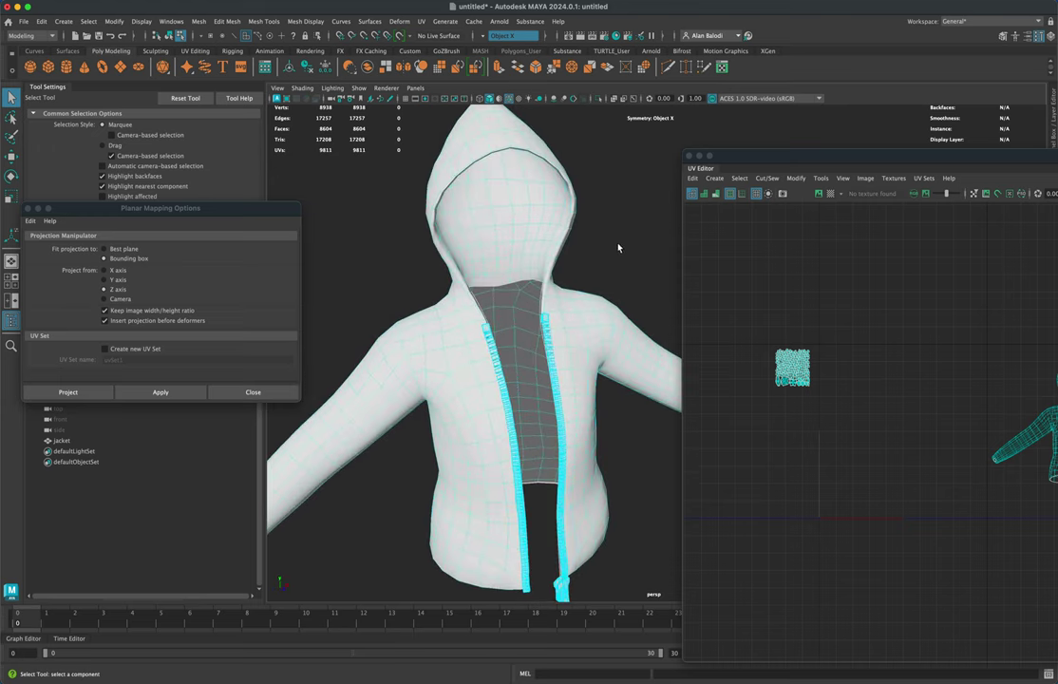
Select the edge loops around both shoulders where the sleeves meet the body and cut the UVs along them
left_click_drag(619, 246, 646, 221, "alt")
left_click_drag(533, 179, 590, 244, "alt")
right_click_drag(590, 244, 399, 112, "alt")
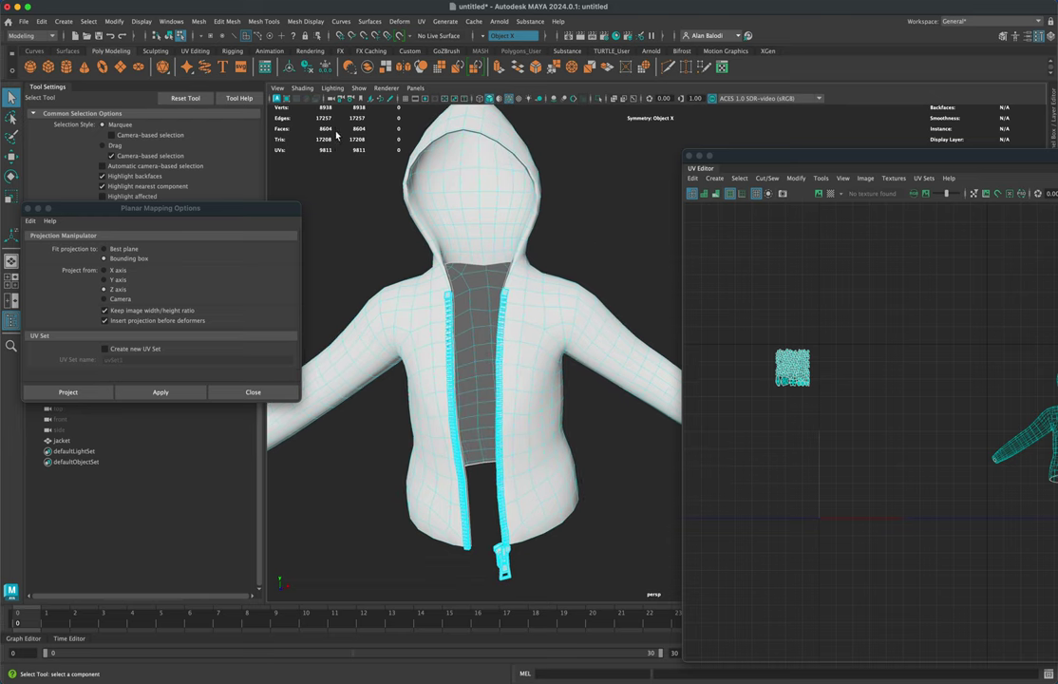
left_click_drag(377, 211, 371, 218, "alt")
left_click_drag(493, 217, 475, 176, "alt")
right_click_drag(455, 226, 460, 201)
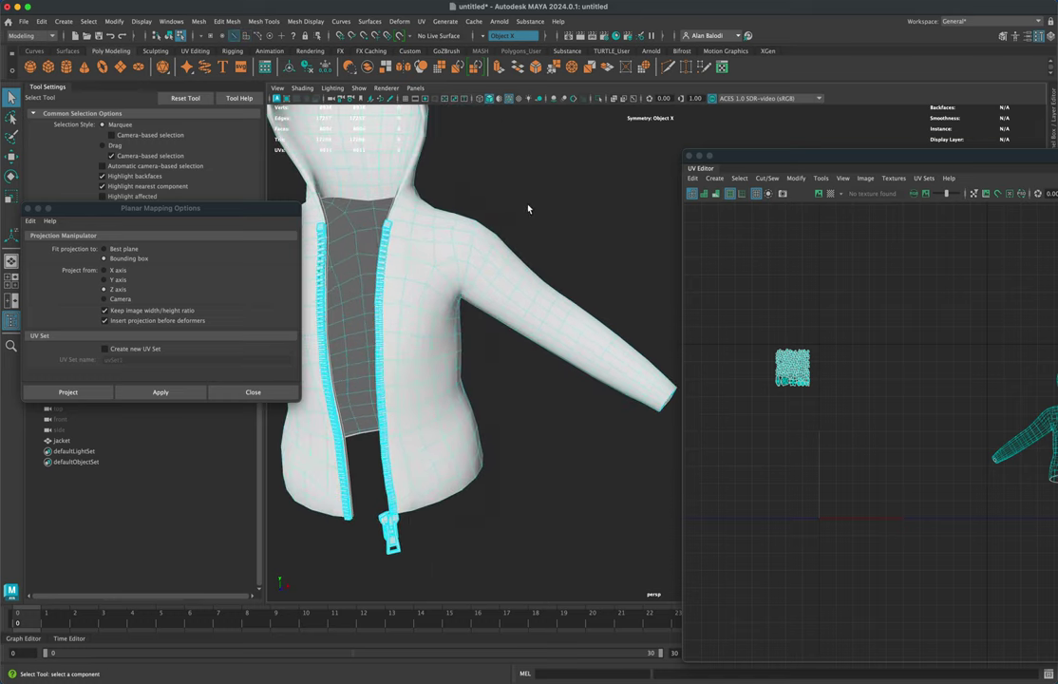
left_click_drag(527, 208, 556, 231, "alt")
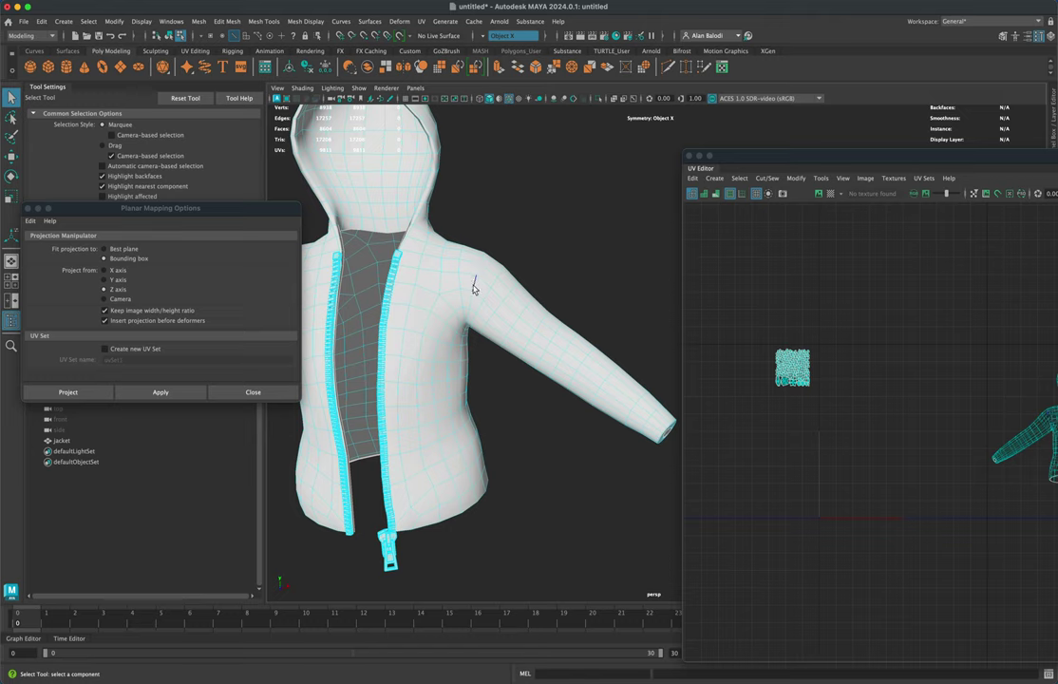
mouse_move(465, 254)
left_mouse_down("alt")
mouse_move(494, 244)
mouse_move(484, 257)
mouse_move(456, 252)
mouse_move(494, 244)
mouse_move(492, 255)
mouse_move(542, 220)
mouse_move(475, 261)
left_mouse_up("alt")
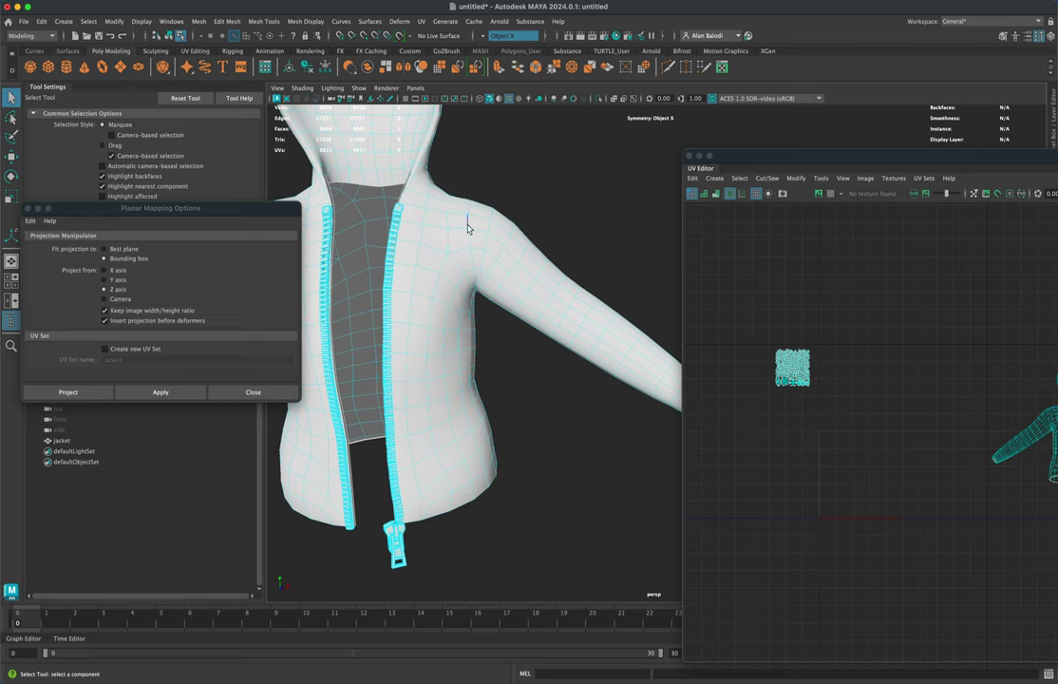
left_click_drag(477, 220, 315, 338, "alt")
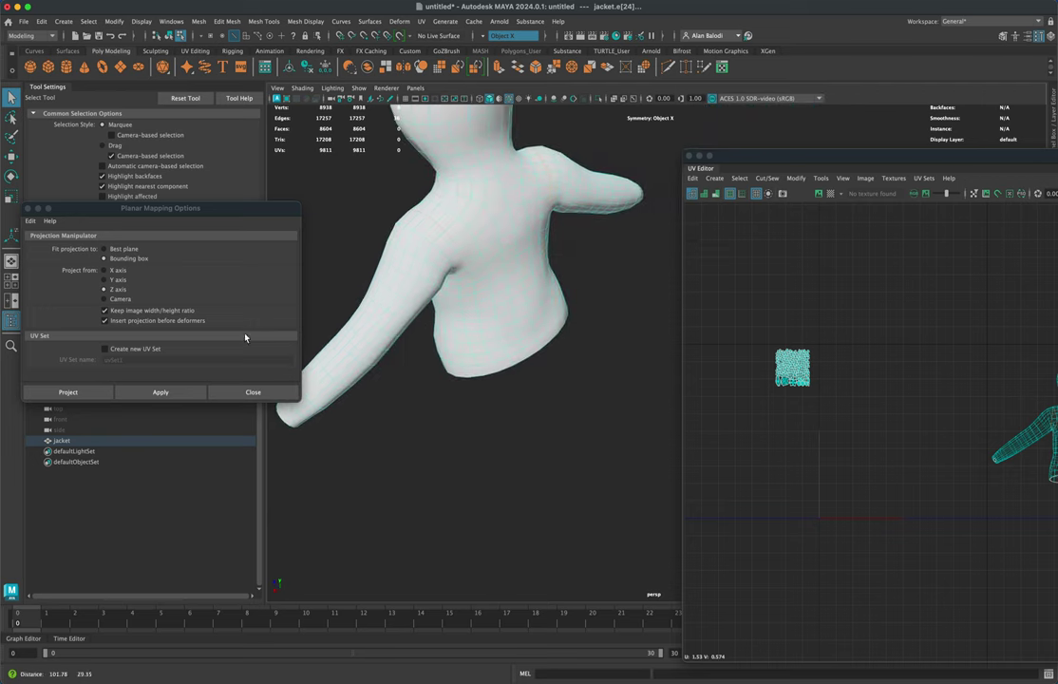
left_click_drag(420, 324, 406, 316, "alt")
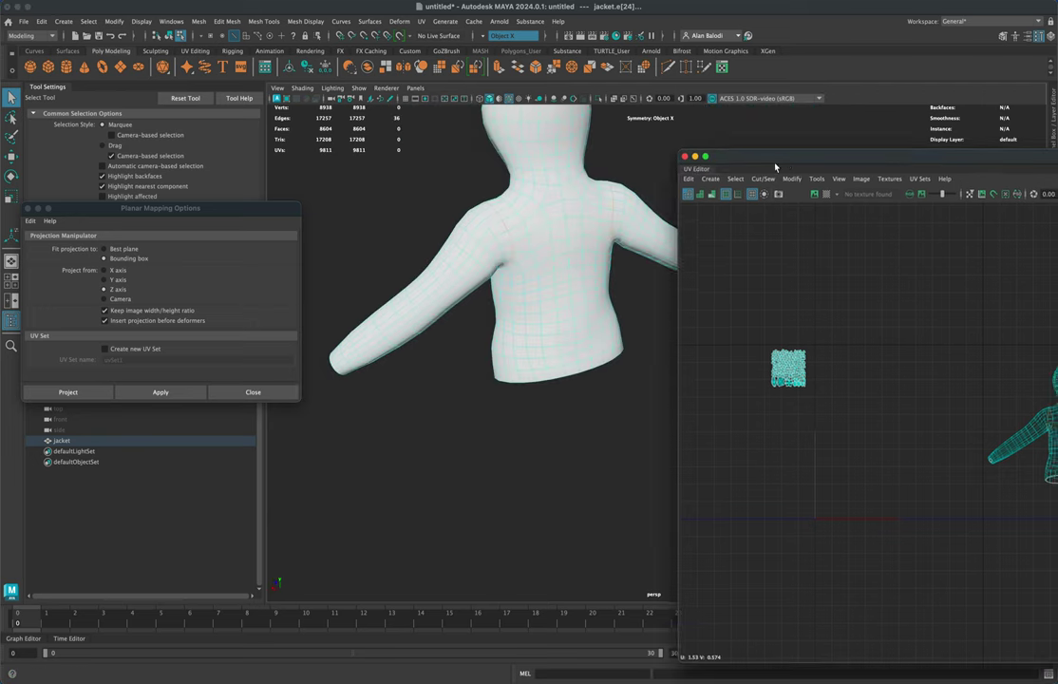
left_click_drag(785, 166, 388, 289)
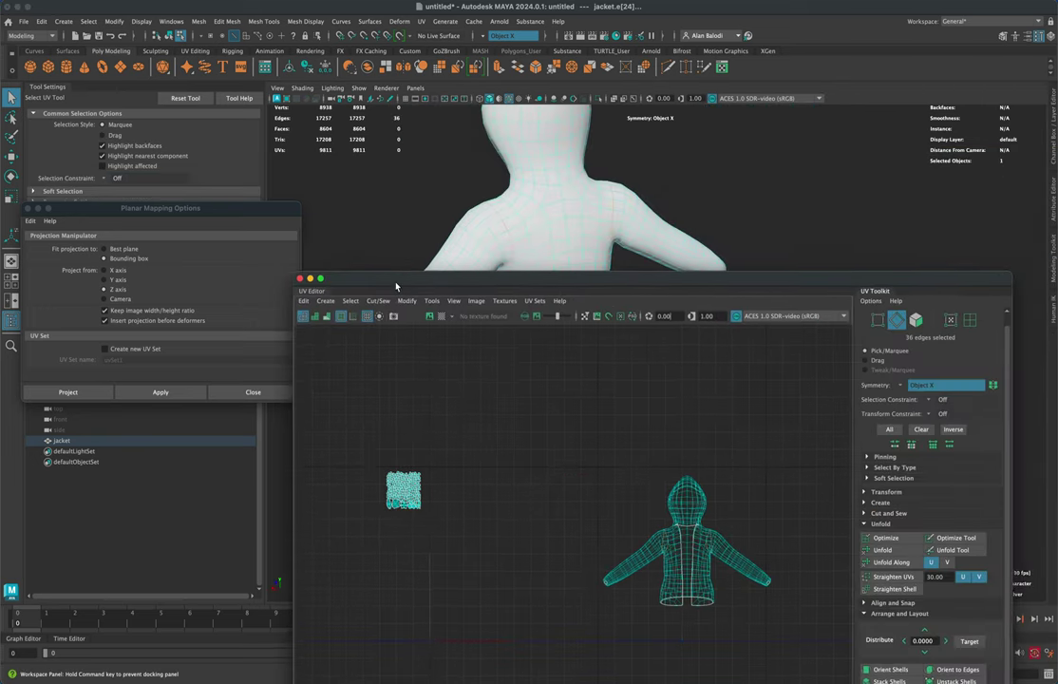
left_click(880, 514)
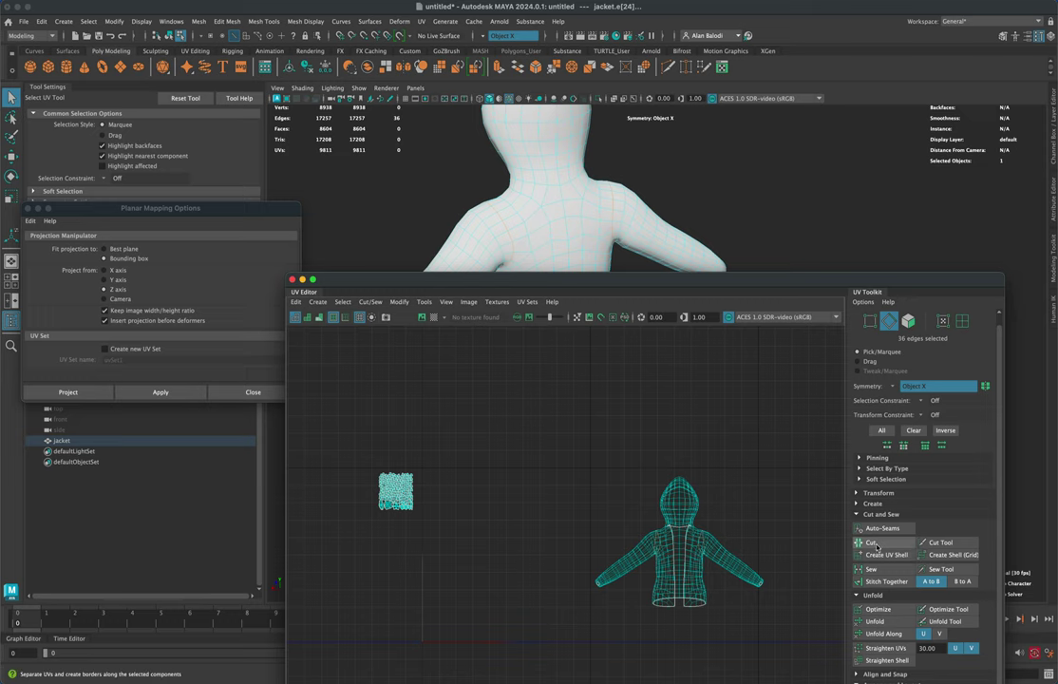
left_click(868, 543)
Select both sleeve UV shells and move them above the jacket body's shell
left_click_drag(670, 287, 681, 357)
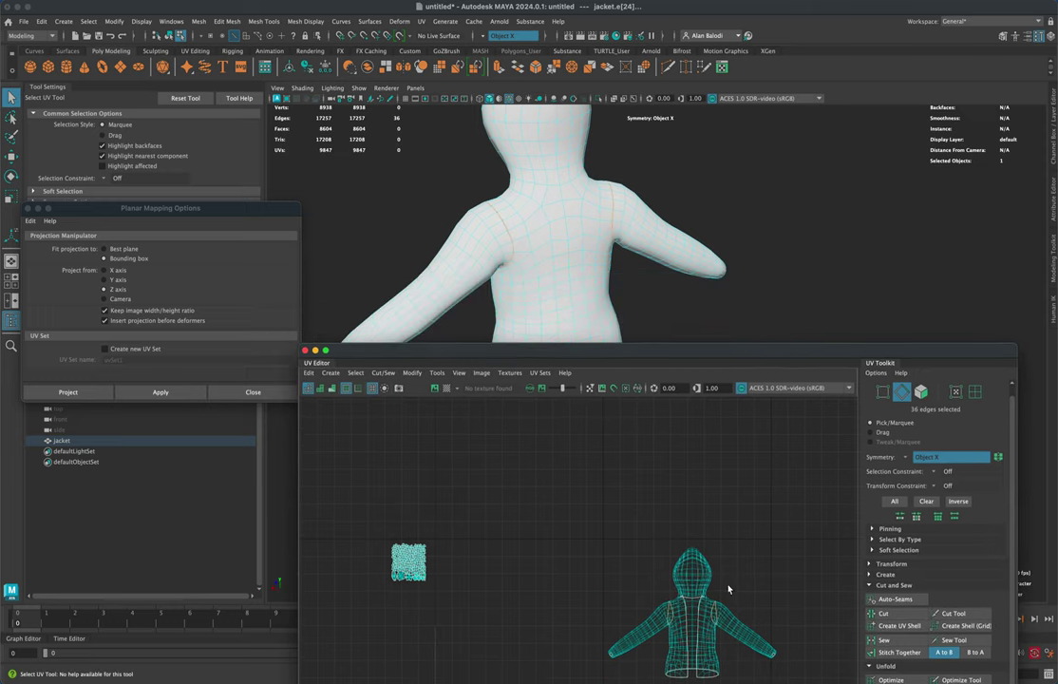
right_click_drag(655, 620, 654, 535)
left_click(659, 626)
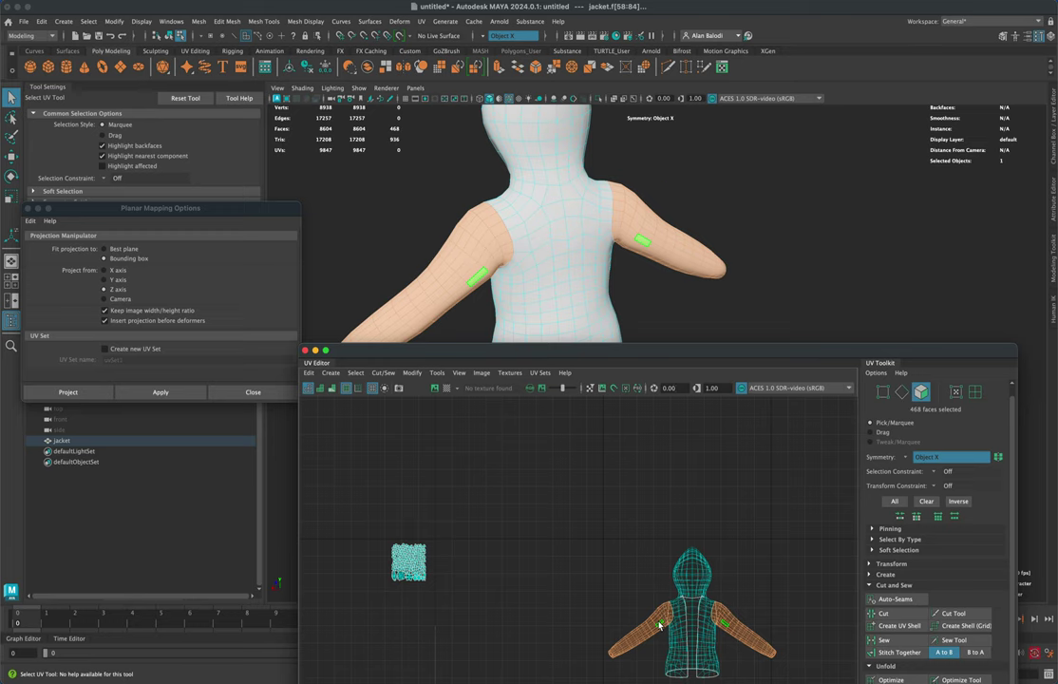
key("w")
left_click_drag(701, 625, 701, 478)
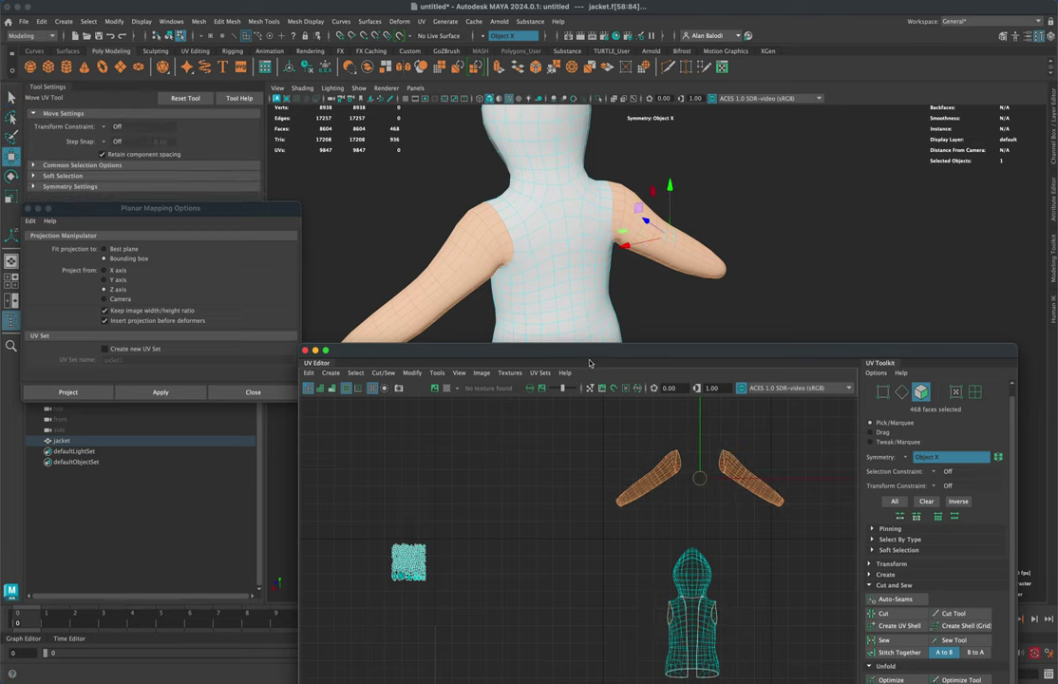
Select the lengthwise edge line along the underside of the sleeves, from shoulder to cuff, and cut the UVs along it
left_click_drag(586, 355, 603, 409)
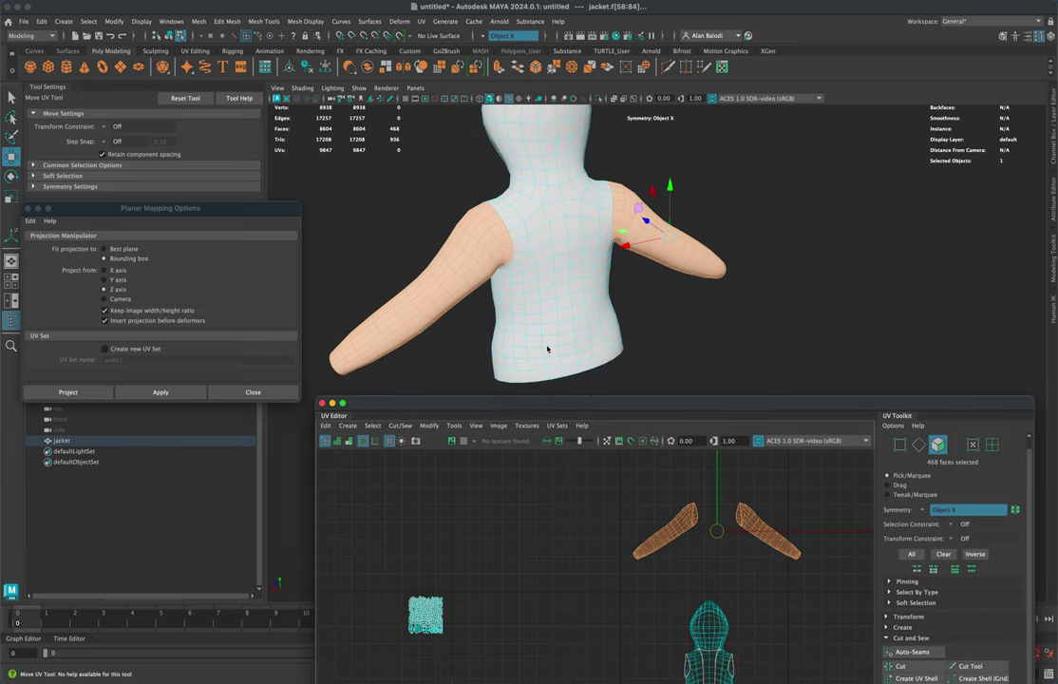
left_click_drag(429, 369, 447, 354, "alt")
middle_click_drag(456, 347, 610, 252, "alt")
left_click_drag(610, 252, 629, 204, "alt")
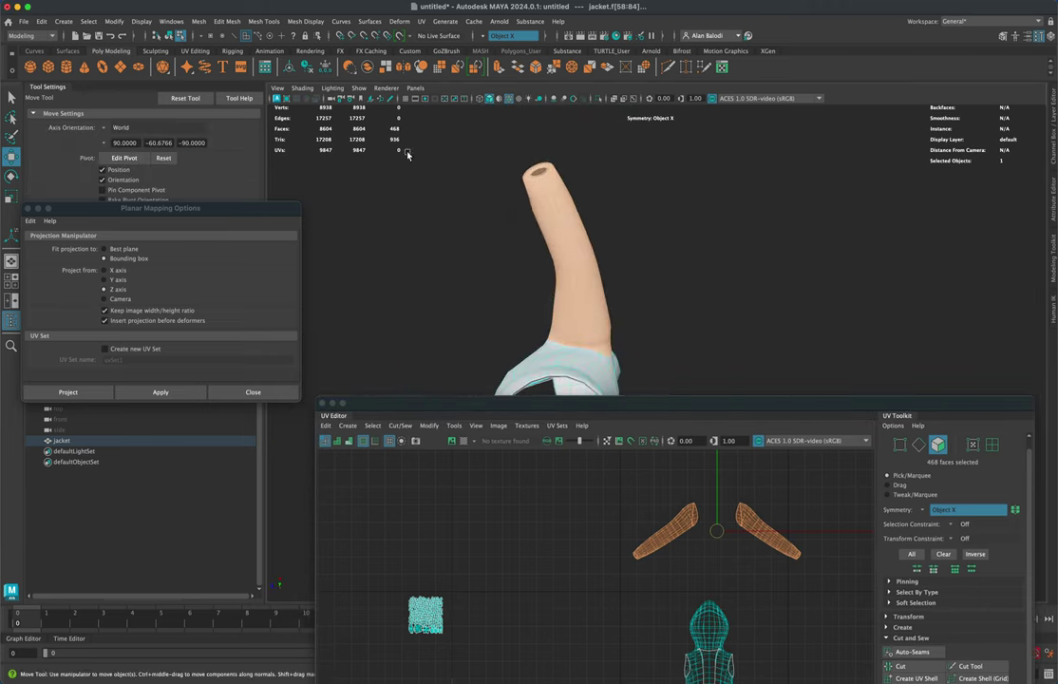
left_click(10, 97)
right_click_drag(329, 256, 414, 253, "alt")
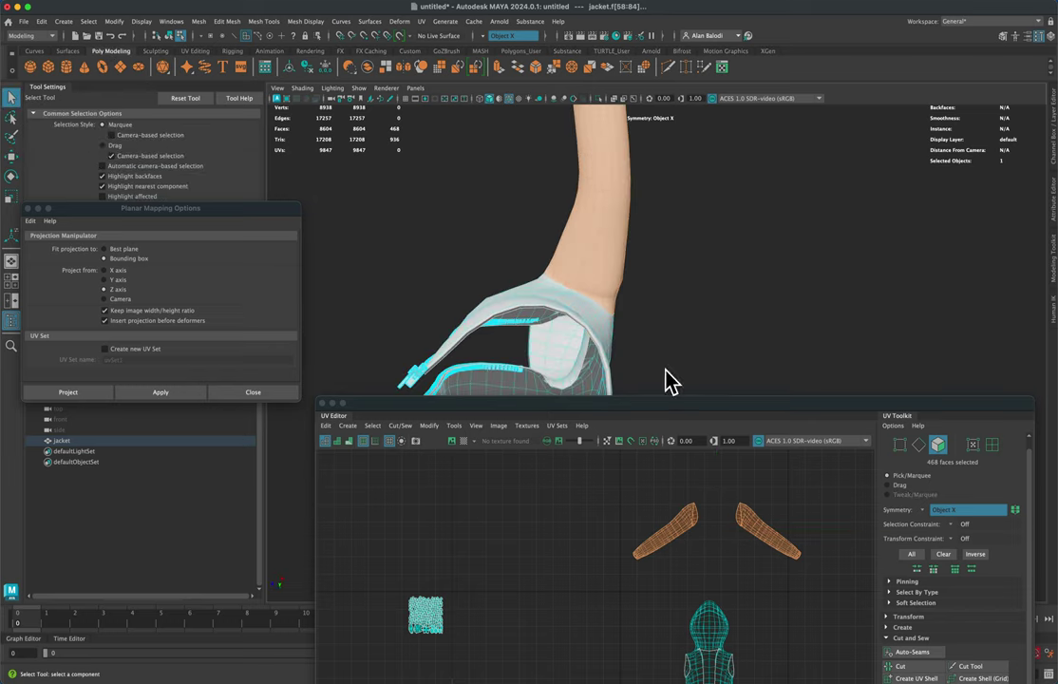
right_click_drag(589, 276, 571, 283)
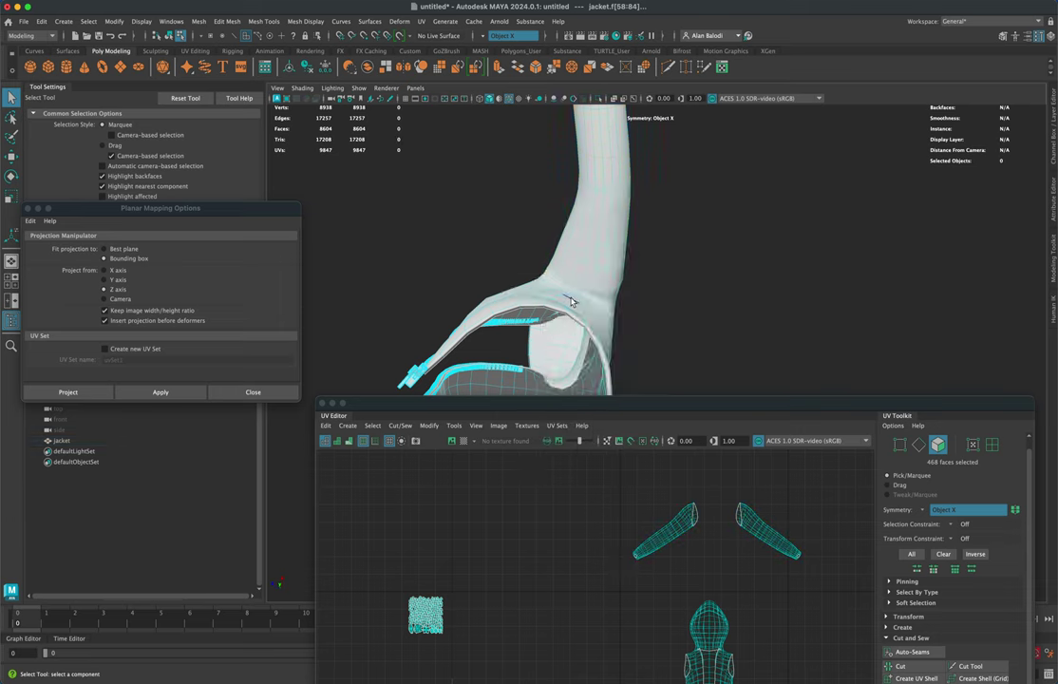
scroll(564, 282, "up", 4)
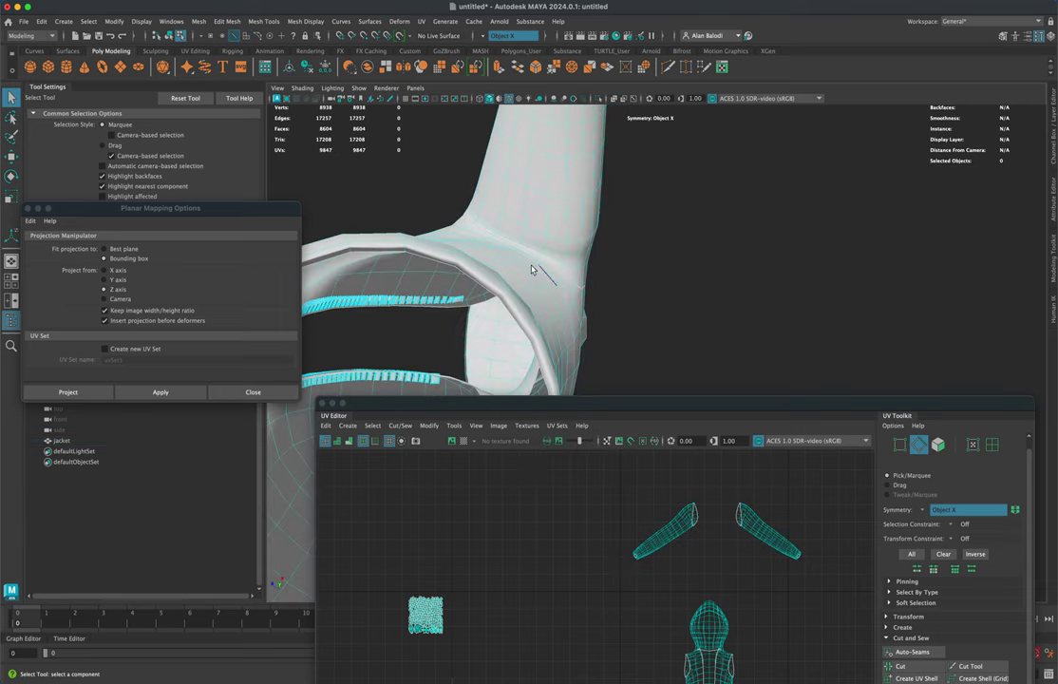
left_click_drag(529, 243, 581, 294, "alt")
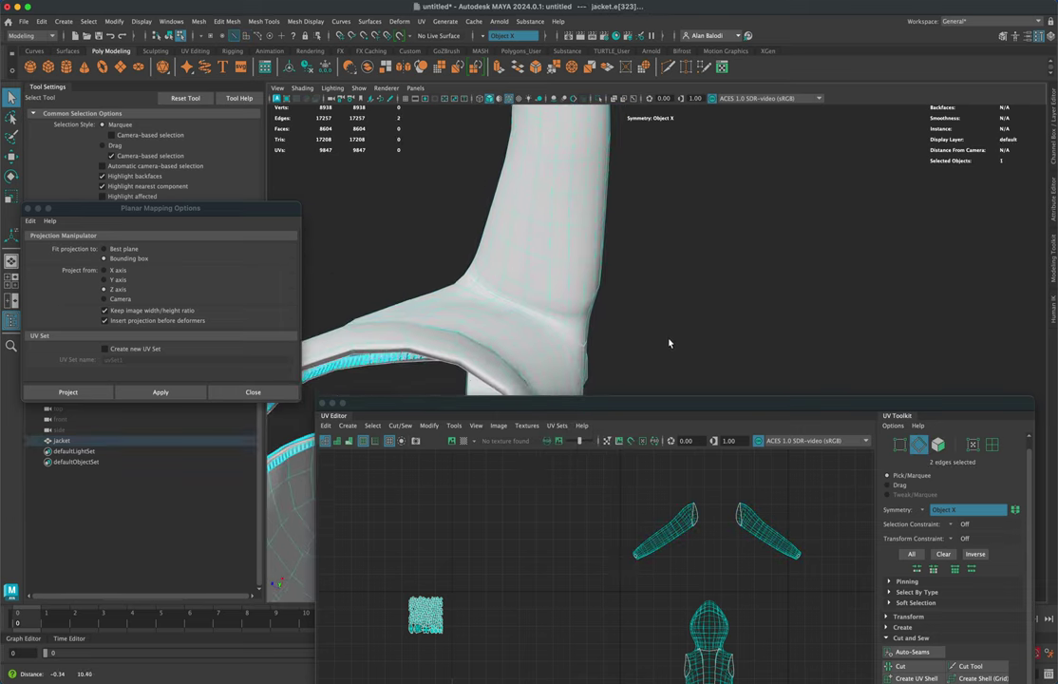
left_click(545, 149)
double_click(545, 150, "shift")
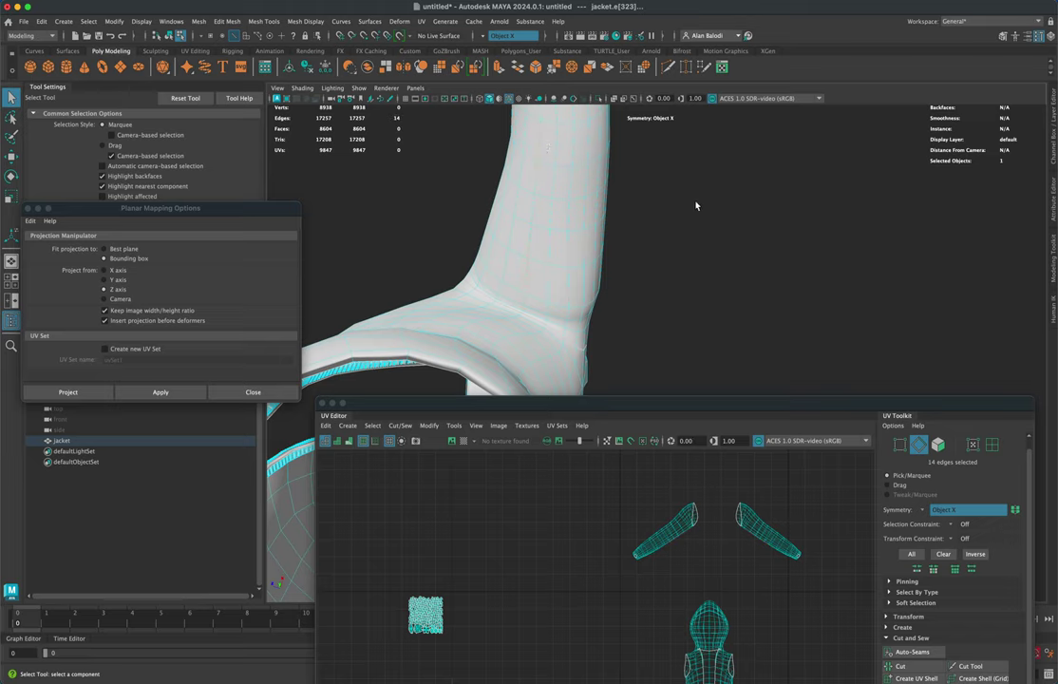
middle_click_drag(697, 205, 697, 354, "alt")
middle_click_drag(699, 254, 704, 332, "alt")
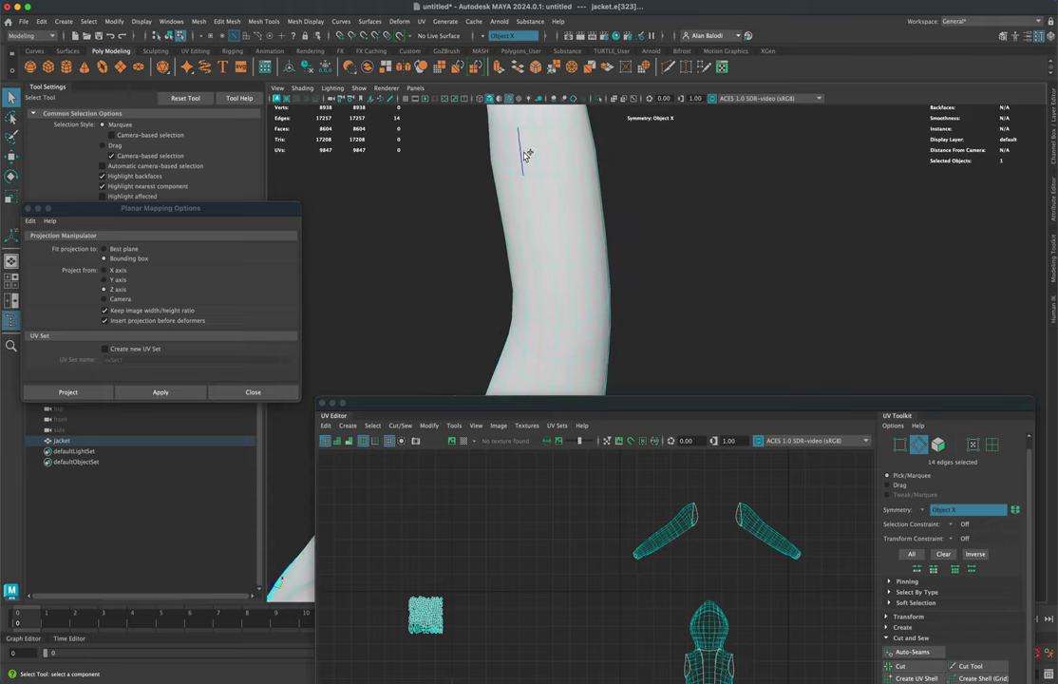
middle_click_drag(681, 186, 704, 324, "alt")
left_click(540, 246, "shift")
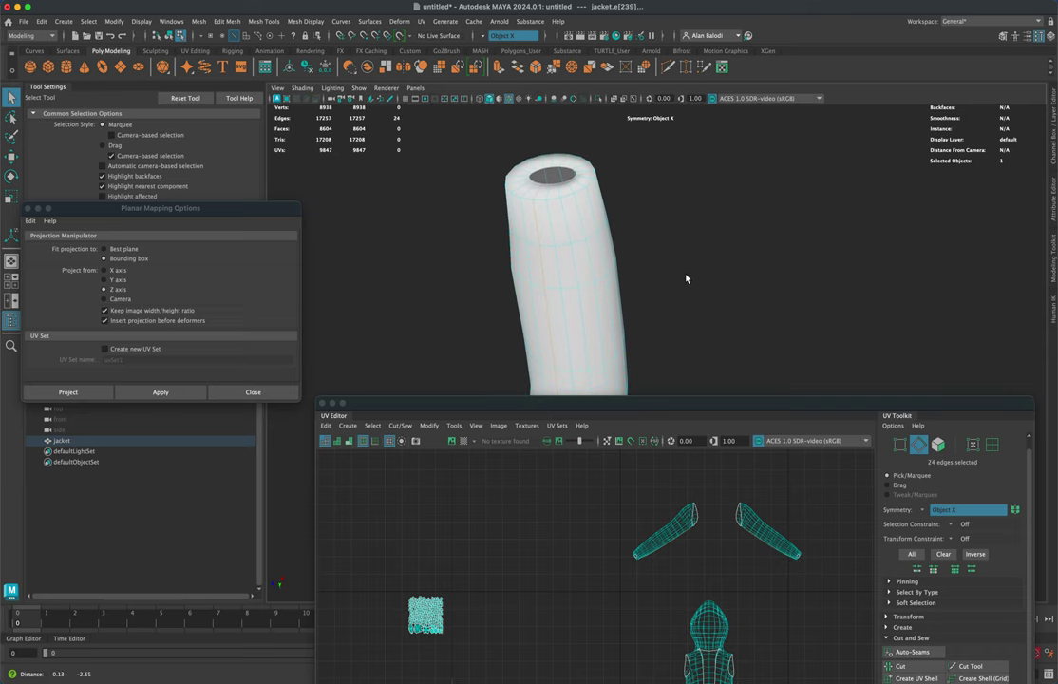
left_click_drag(697, 410, 627, 185)
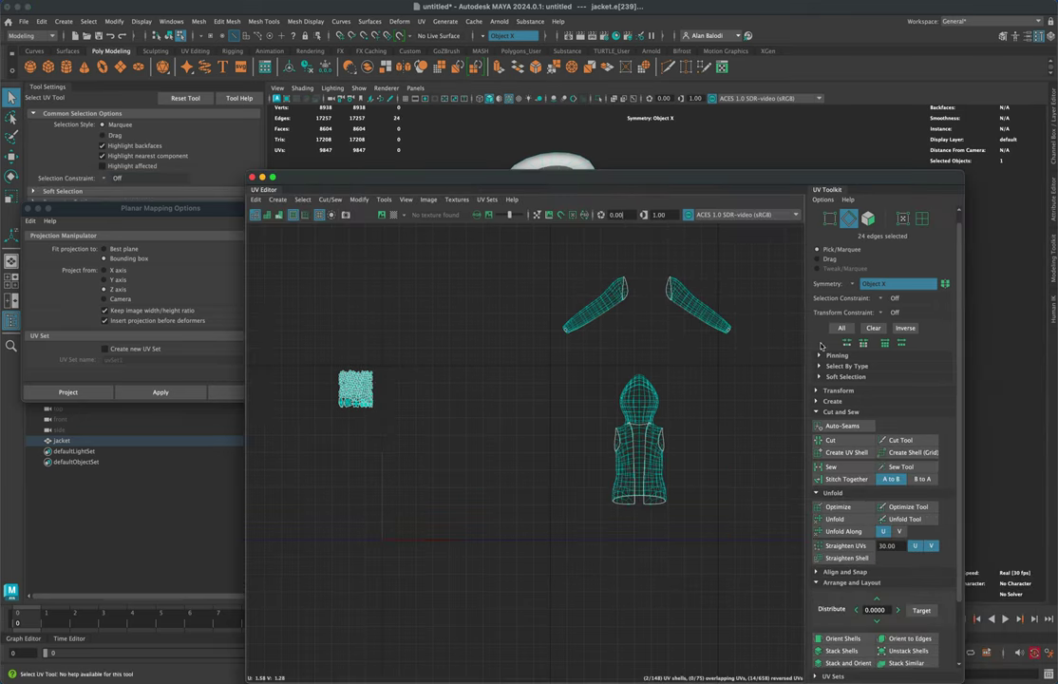
left_click(833, 440)
Select both sleeve UV shells and unfold them
right_click_drag(615, 302, 614, 305)
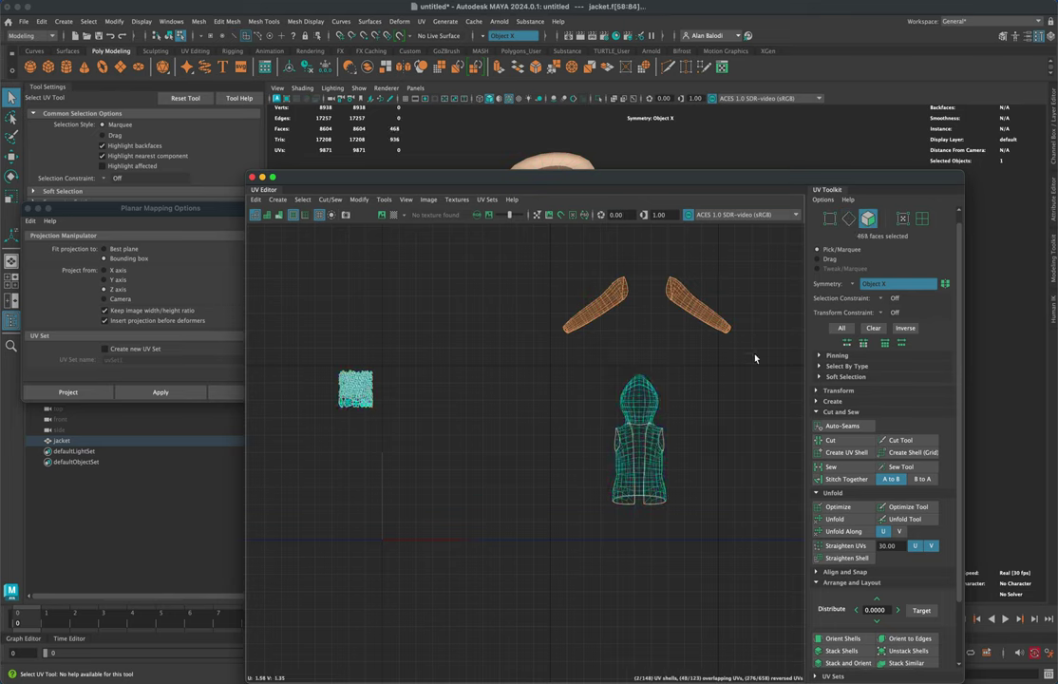
left_click(838, 519)
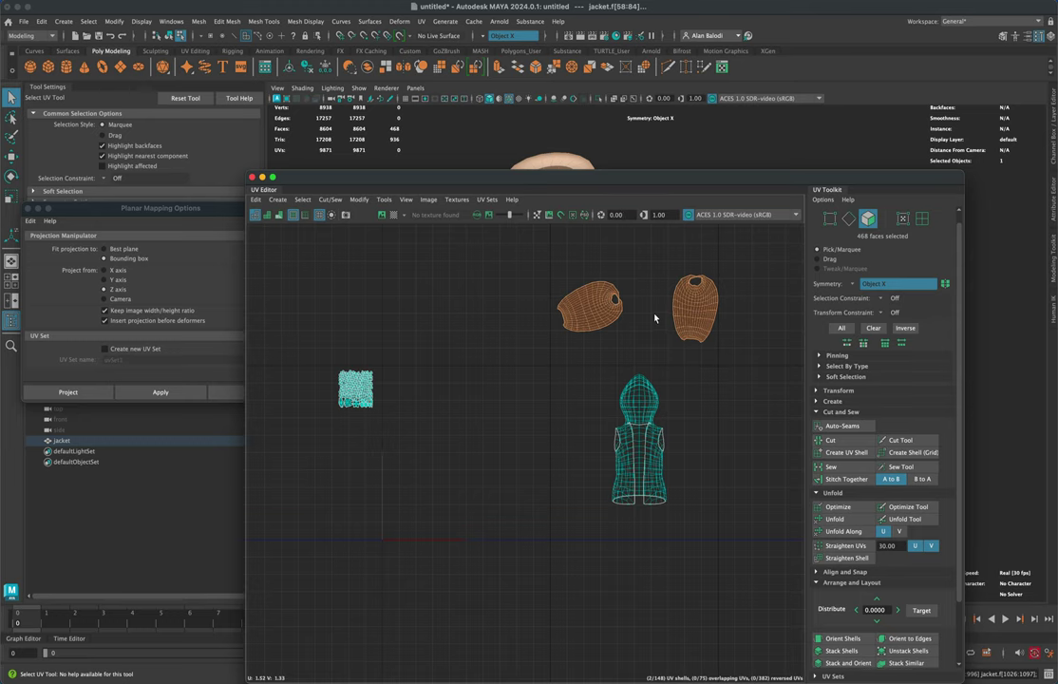
middle_click_drag(661, 311, 616, 331, "alt")
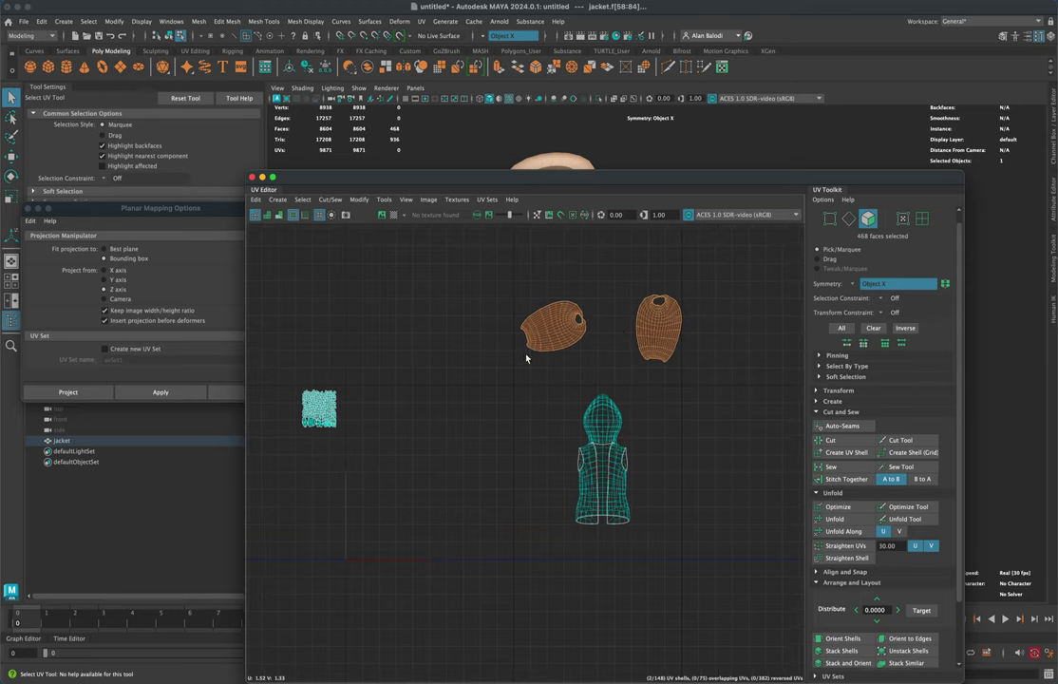
Cut the uncut edge that joins the hole to the outer border on the sleeve UV shells
scroll(598, 305, "up", 10)
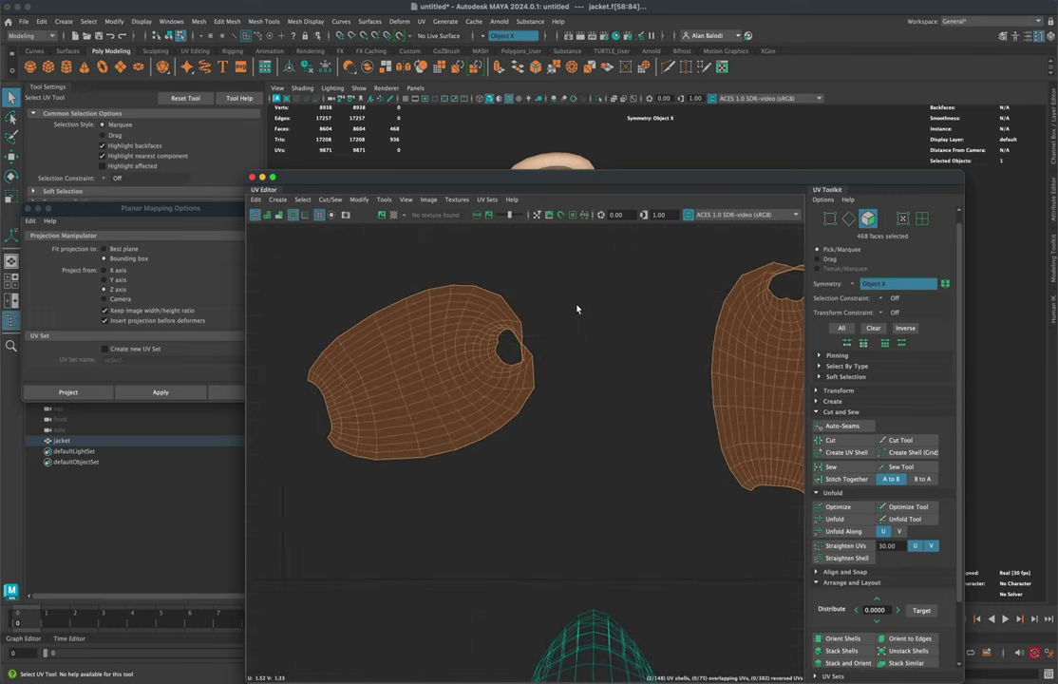
scroll(565, 320, "up", 8)
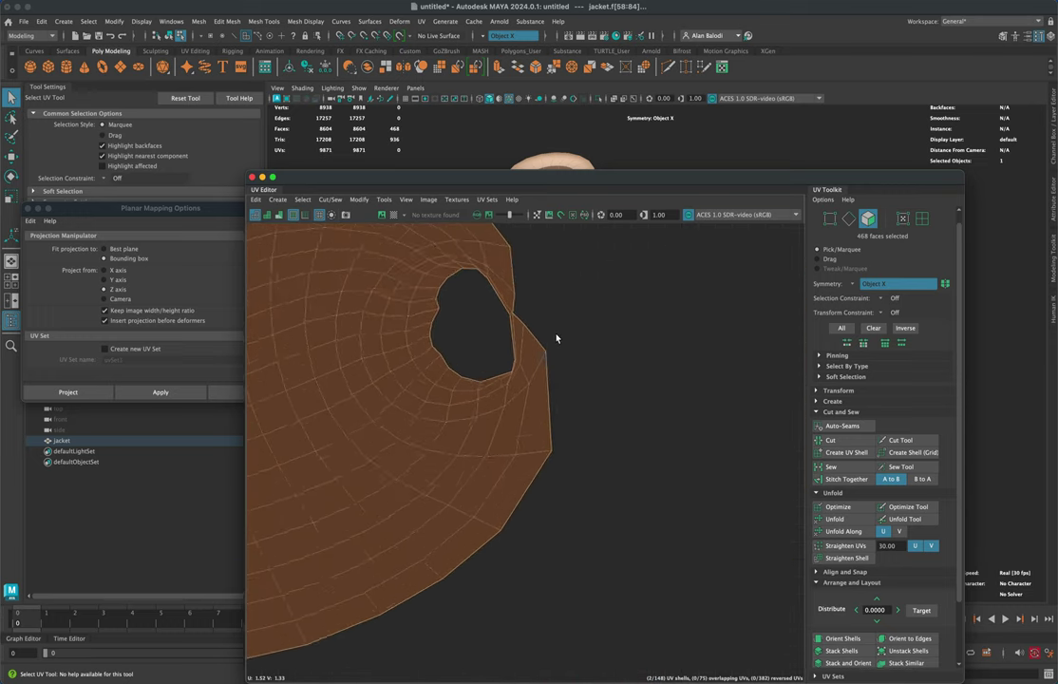
scroll(522, 317, "up", 4)
right_click_drag(460, 298, 460, 272)
left_click(453, 295)
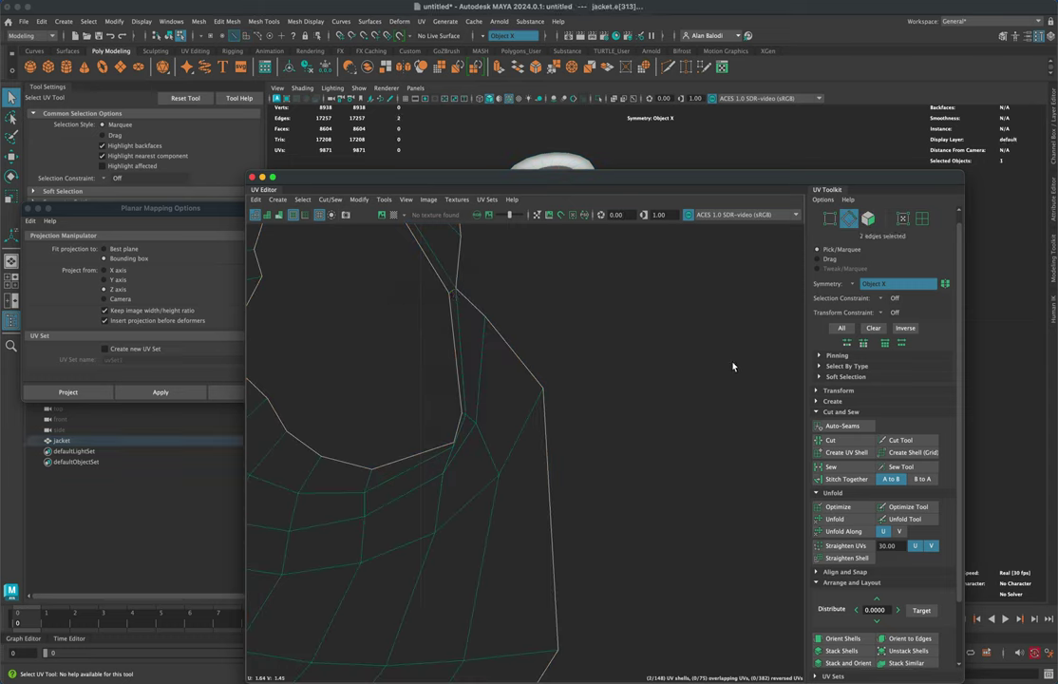
left_click(834, 441)
scroll(574, 398, "down", 5)
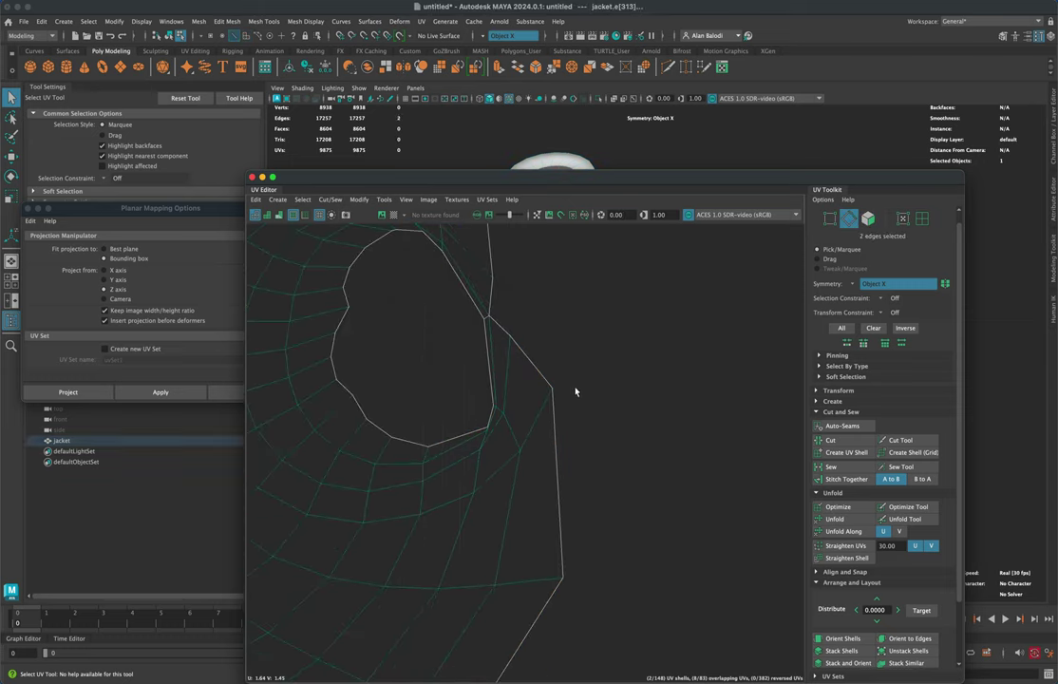
scroll(574, 403, "down", 6)
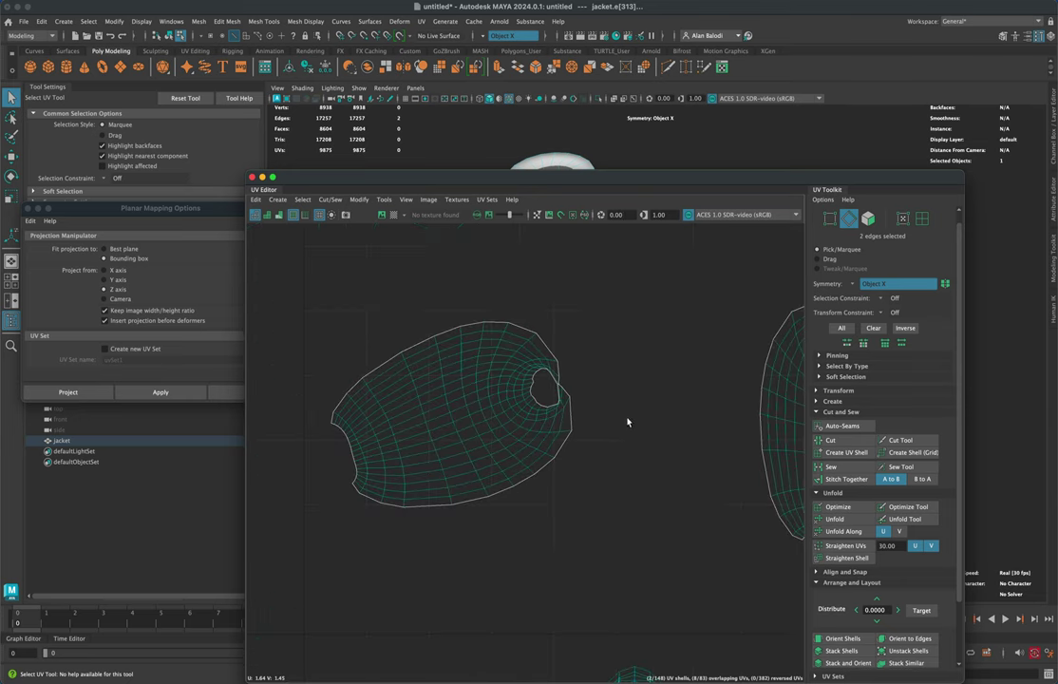
Select both sleeve UV shells and unfold them again with the new cut
middle_click_drag(629, 423, 577, 363, "alt")
right_click_drag(449, 340, 458, 371)
double_click(435, 348)
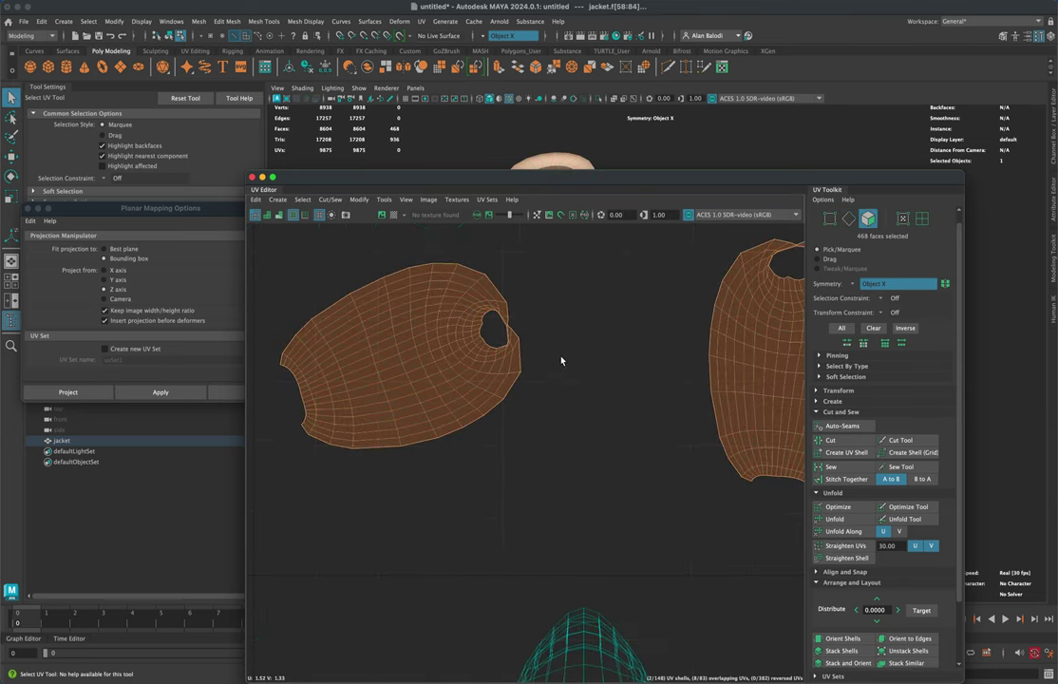
left_click(834, 519)
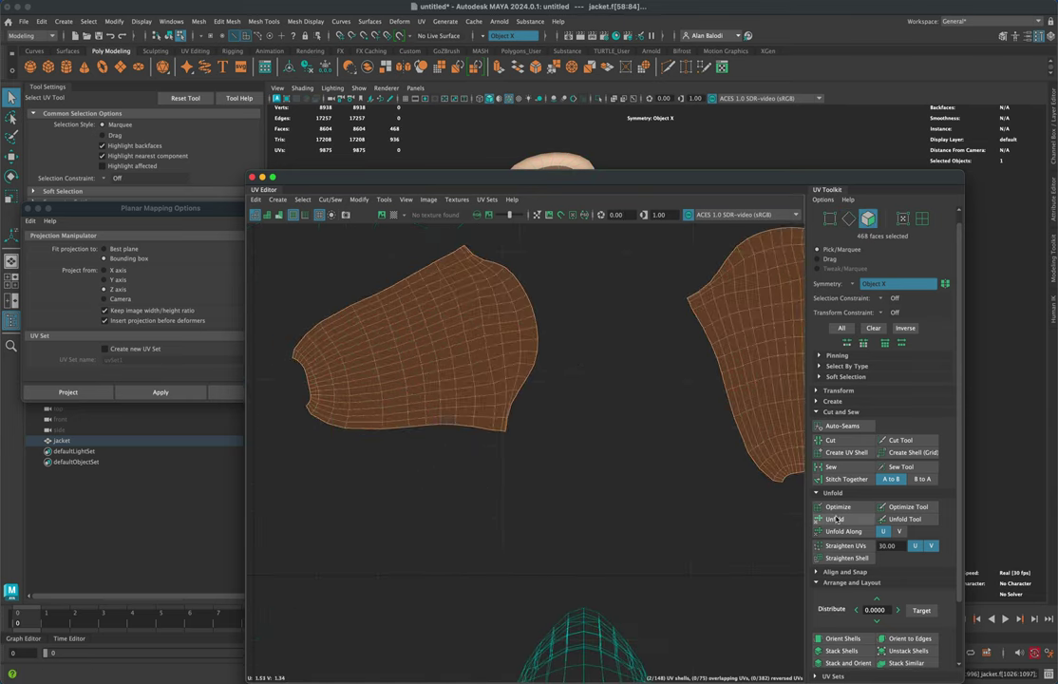
Move both sleeve UV shells left of the UV origin, just below the packed block of small shells
scroll(518, 429, "down", 4)
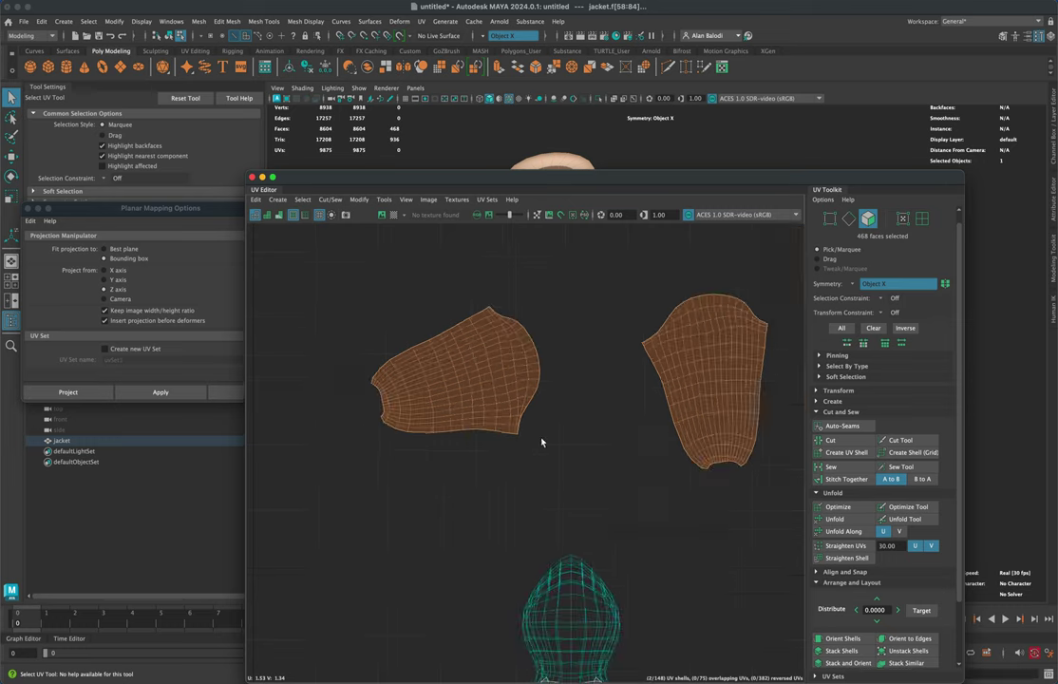
middle_click_drag(574, 439, 566, 406, "alt")
scroll(565, 407, "down", 5)
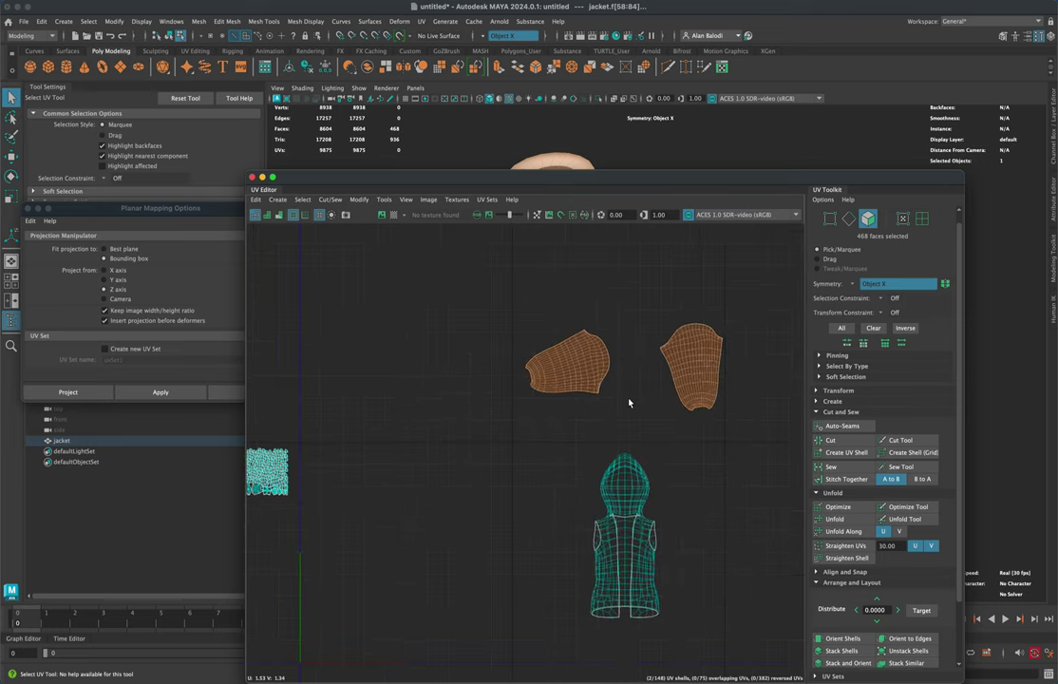
middle_click_drag(631, 404, 595, 364, "alt")
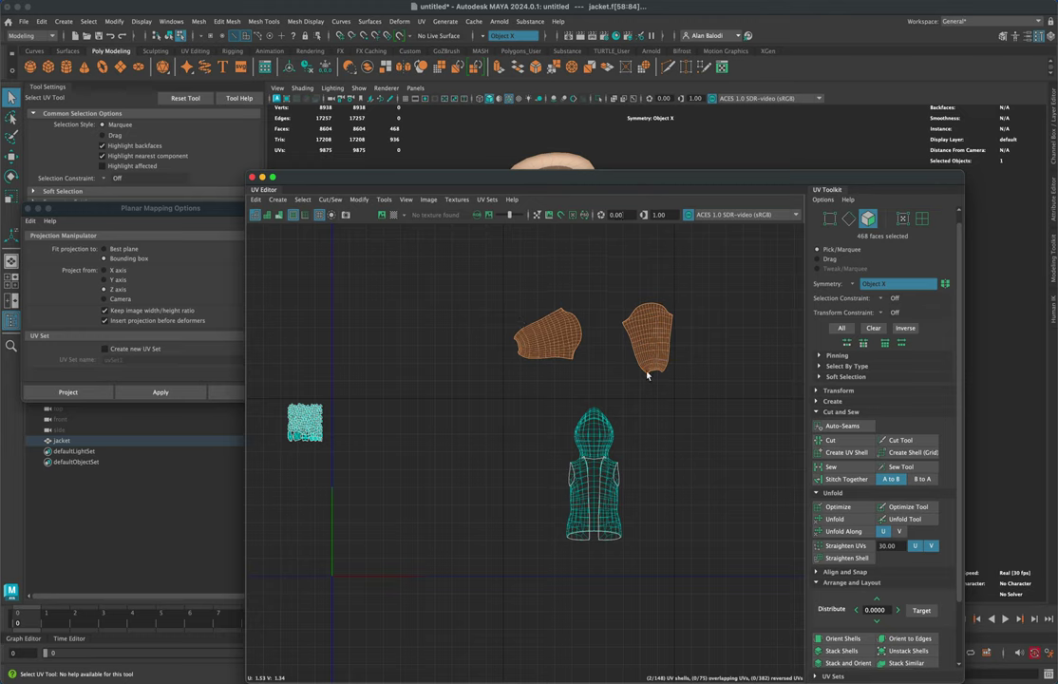
key("w")
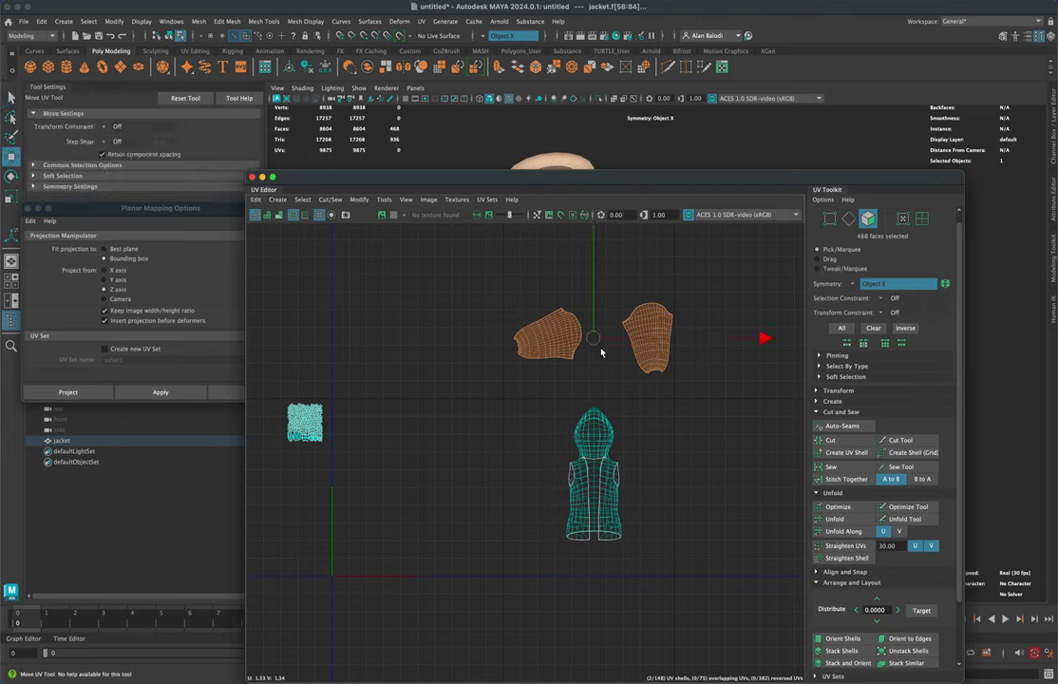
left_click_drag(594, 338, 244, 500)
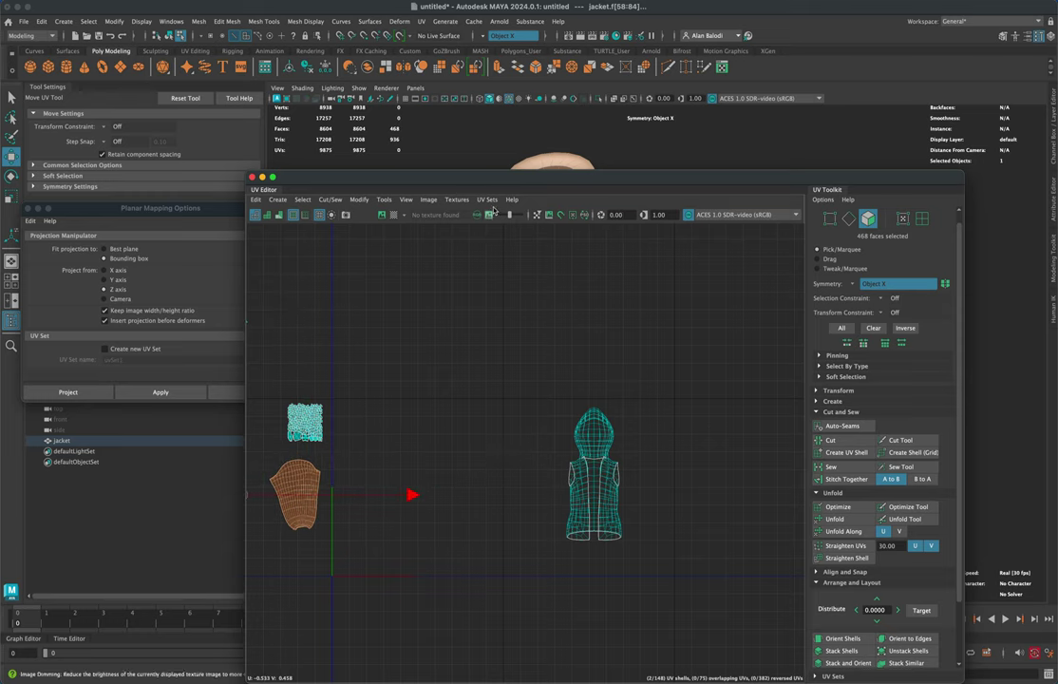
Select the jacket body's UV shell and examine which faces it covers on the model
left_click_drag(493, 180, 557, 135)
scroll(586, 417, "up", 3)
middle_click_drag(586, 416, 524, 378, "alt")
left_click(656, 357)
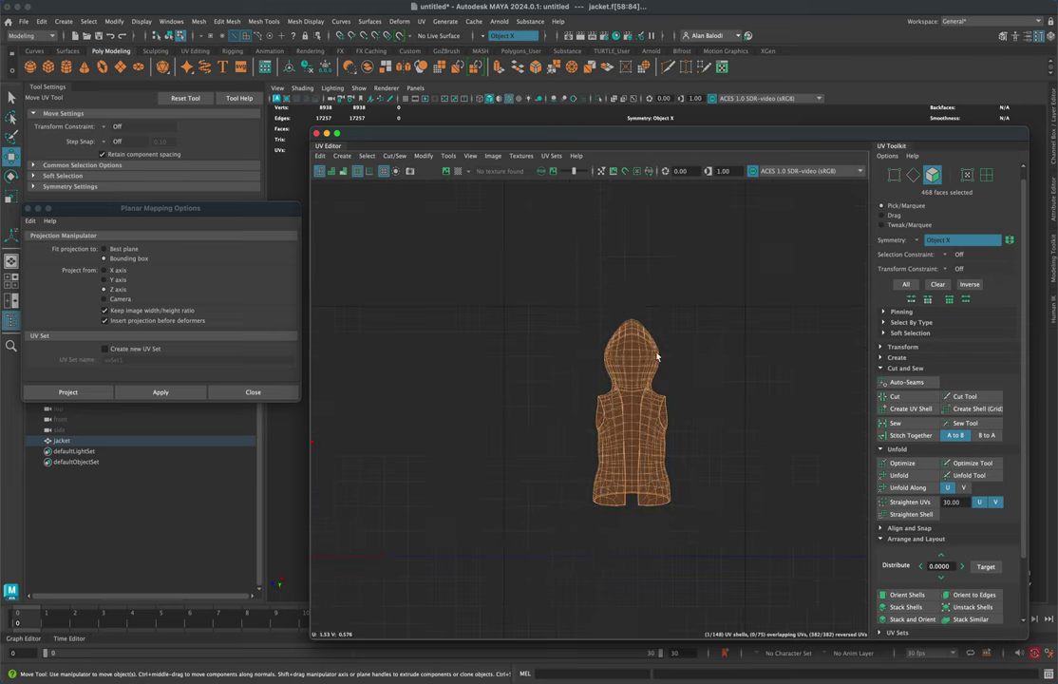
left_click_drag(568, 136, 882, 461)
scroll(754, 298, "down", 3)
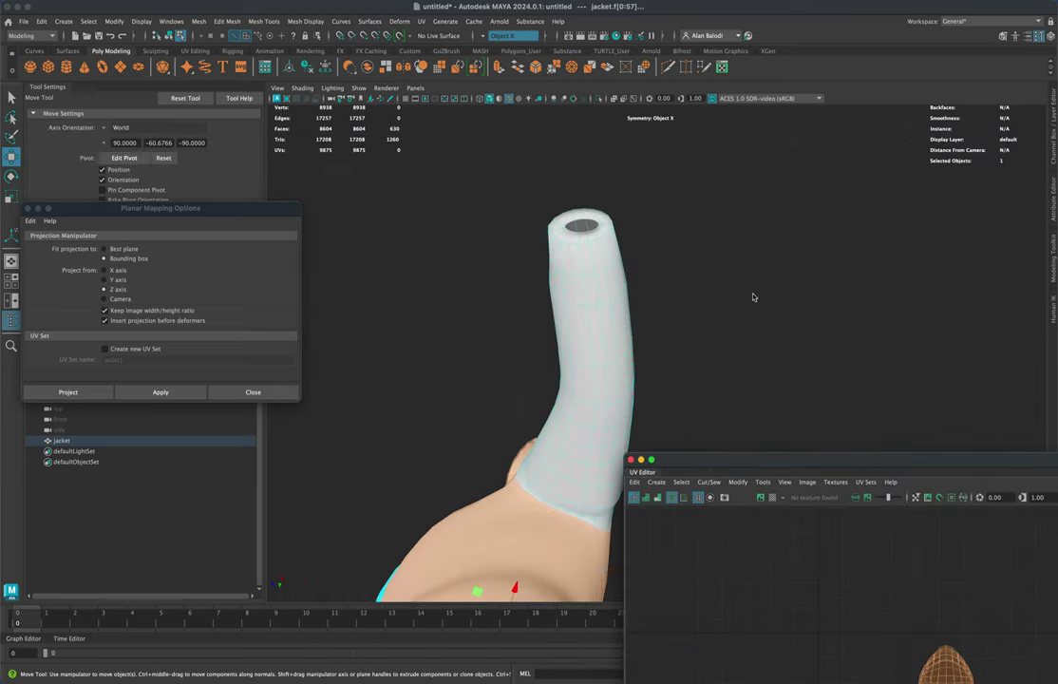
left_click_drag(754, 297, 782, 310, "alt")
left_click_drag(504, 358, 688, 373, "alt")
scroll(694, 354, "down", 4)
middle_click_drag(687, 371, 685, 376, "alt")
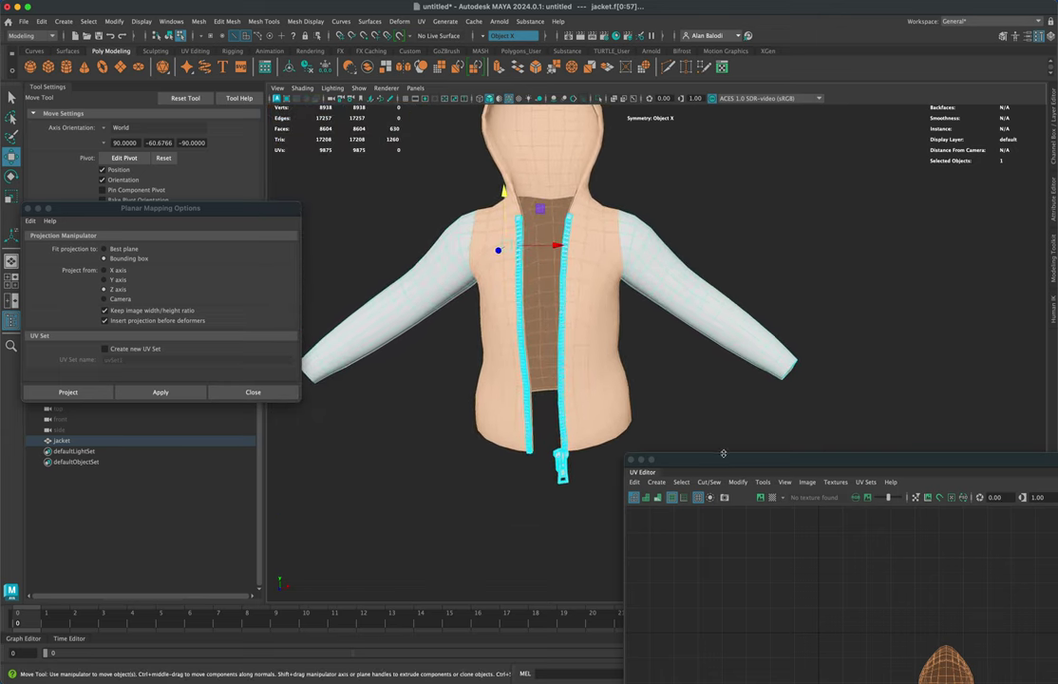
left_click_drag(713, 462, 853, 178)
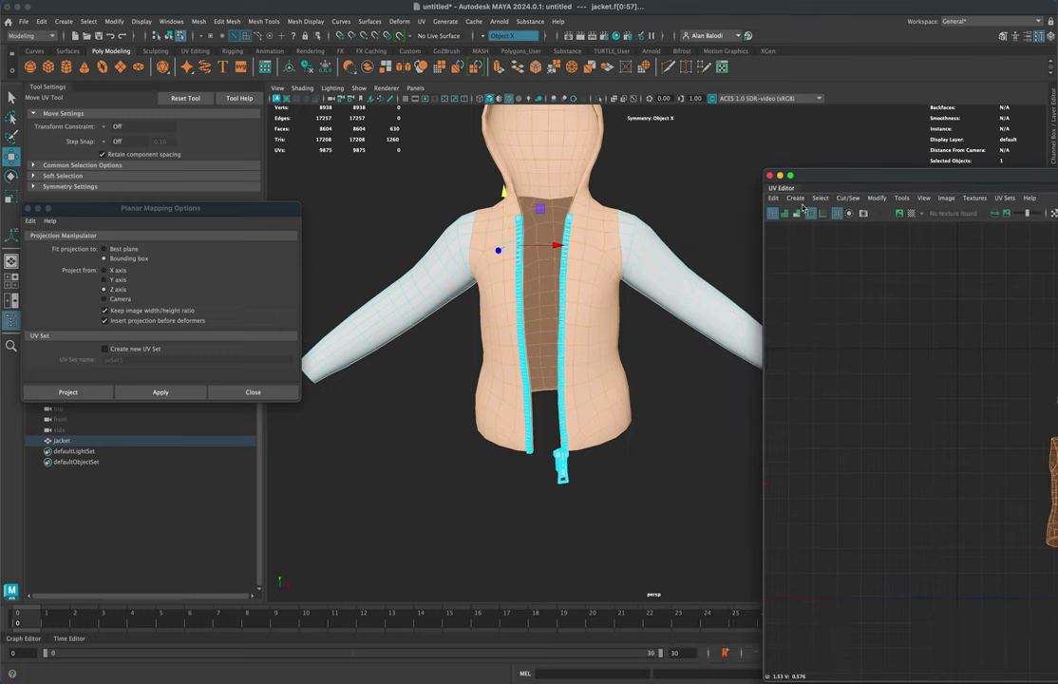
left_click_drag(833, 180, 597, 141)
Select every UV shell except the jacket body's: both sleeves and the packed block of small shells
right_click_drag(704, 363, 654, 352, "alt")
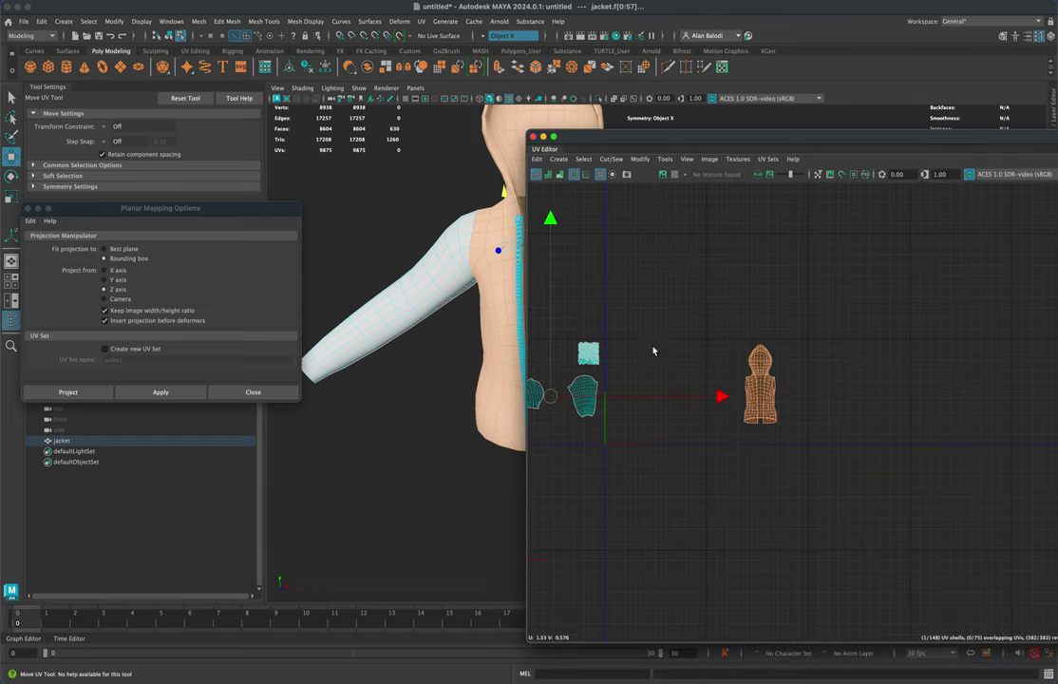
middle_click_drag(654, 351, 774, 340, "alt")
right_click_drag(725, 384, 652, 371)
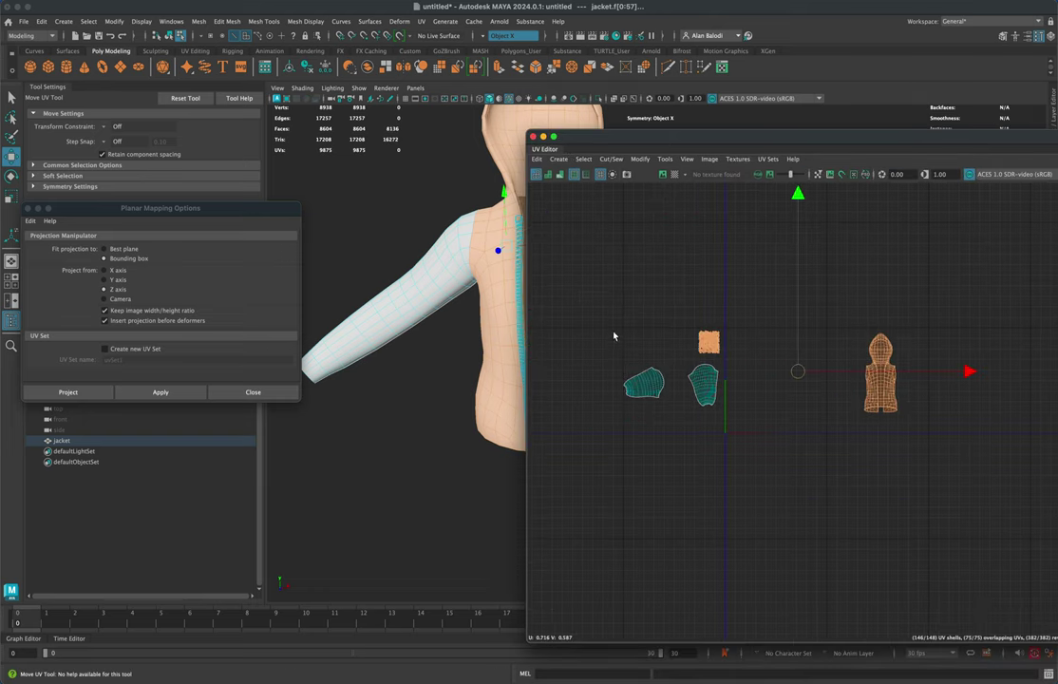
left_click_drag(580, 295, 780, 445, "shift")
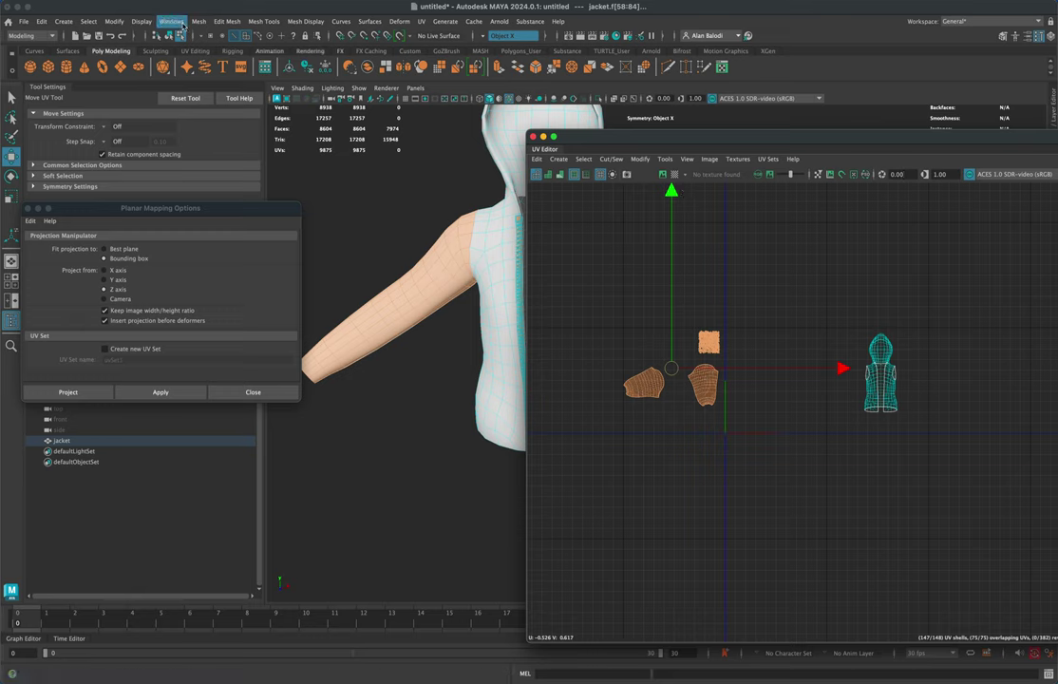
Add the Hide Selection, Show Last Hidden and Show All commands to the Poly Modeling shelf
left_click(140, 21)
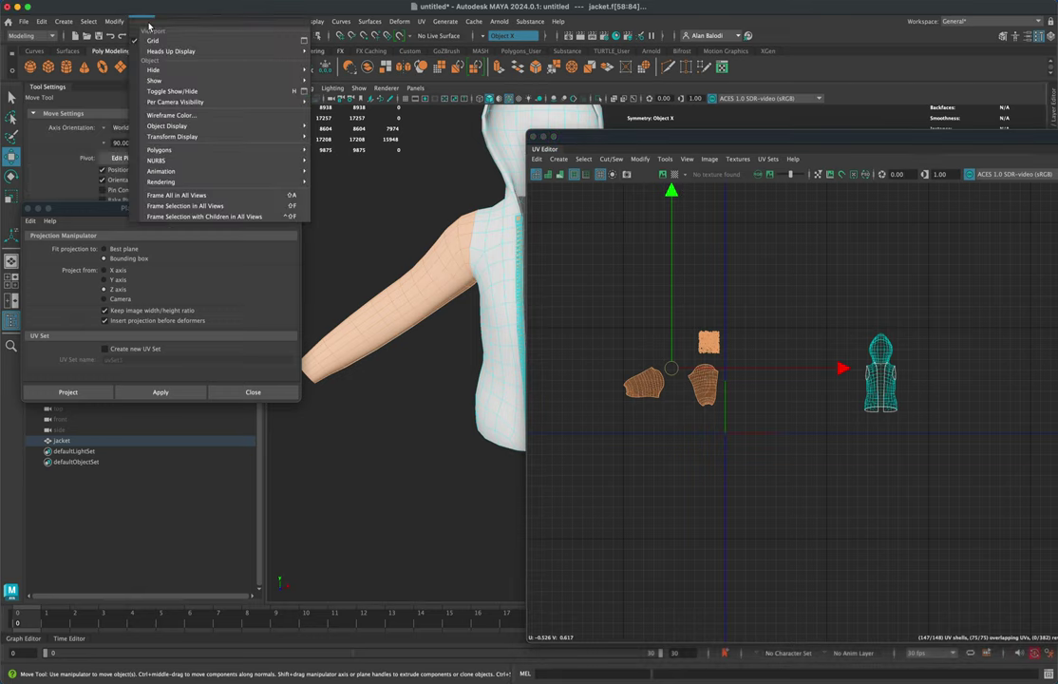
mouse_move(166, 73)
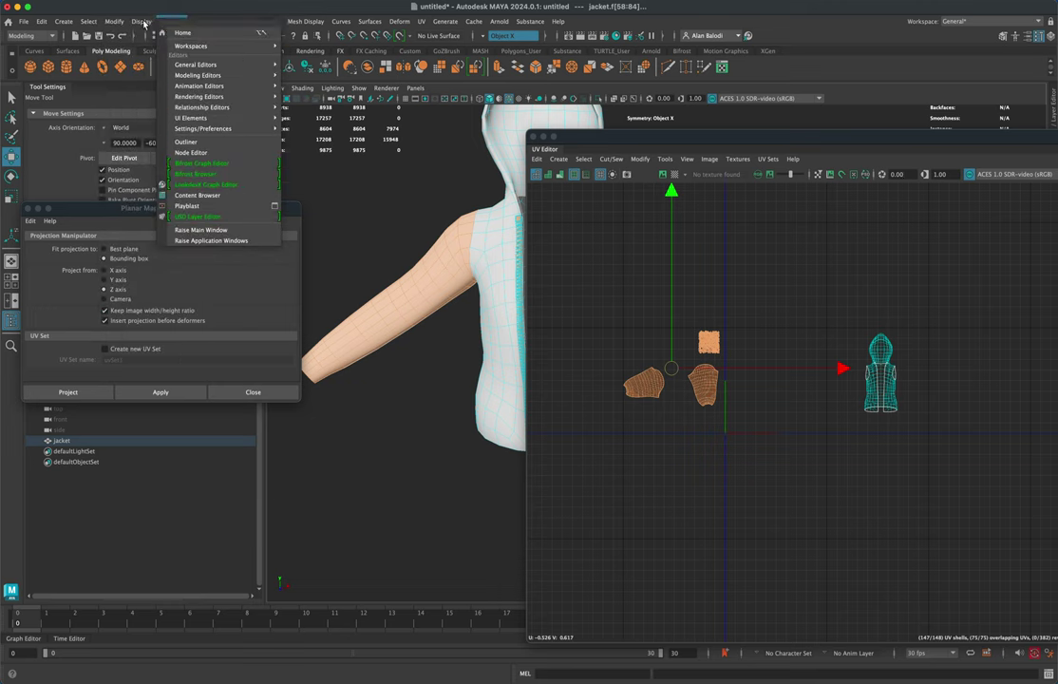
left_click(143, 21)
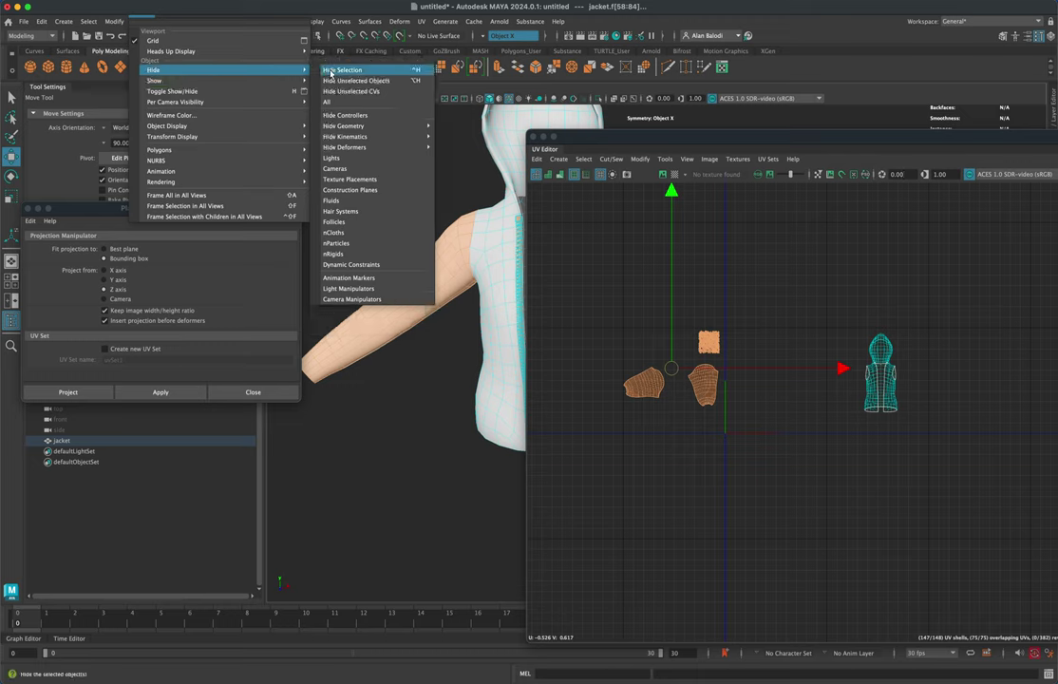
key("Escape")
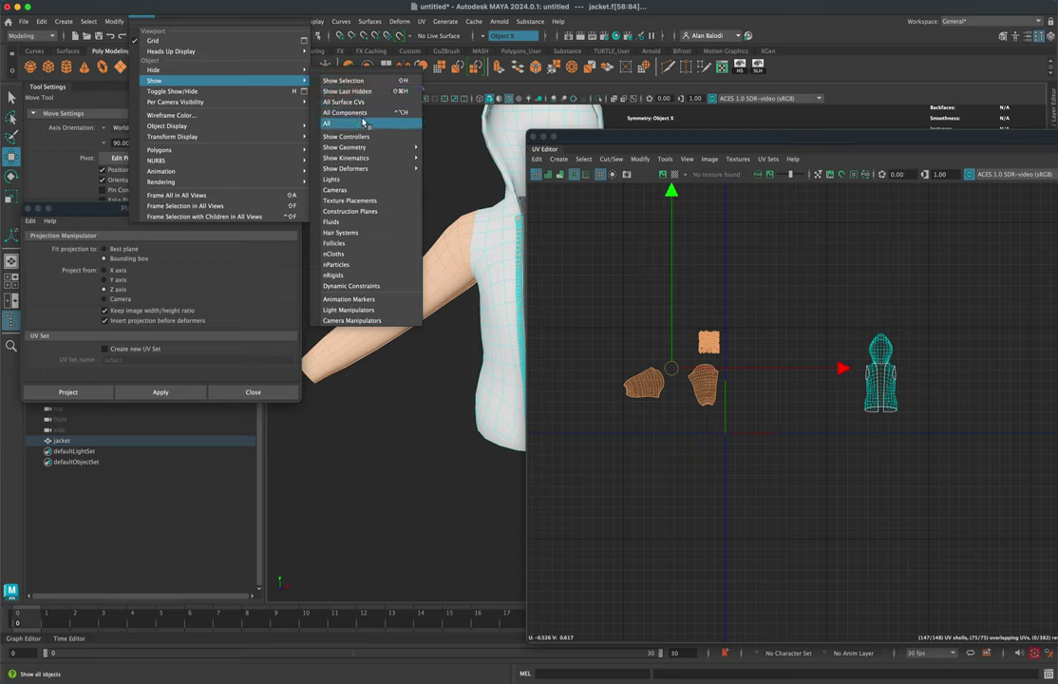
left_click(364, 123)
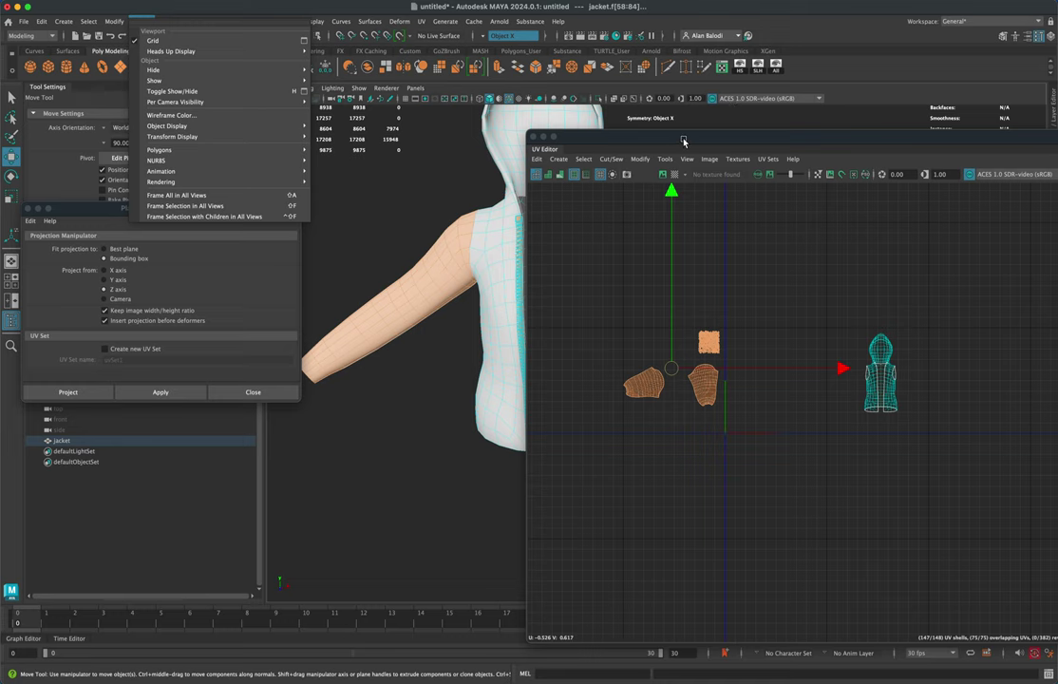
Hide the selected sleeve and zipper faces so only the jacket body and hood are displayed, and clear the selection
left_click_drag(684, 141, 898, 149)
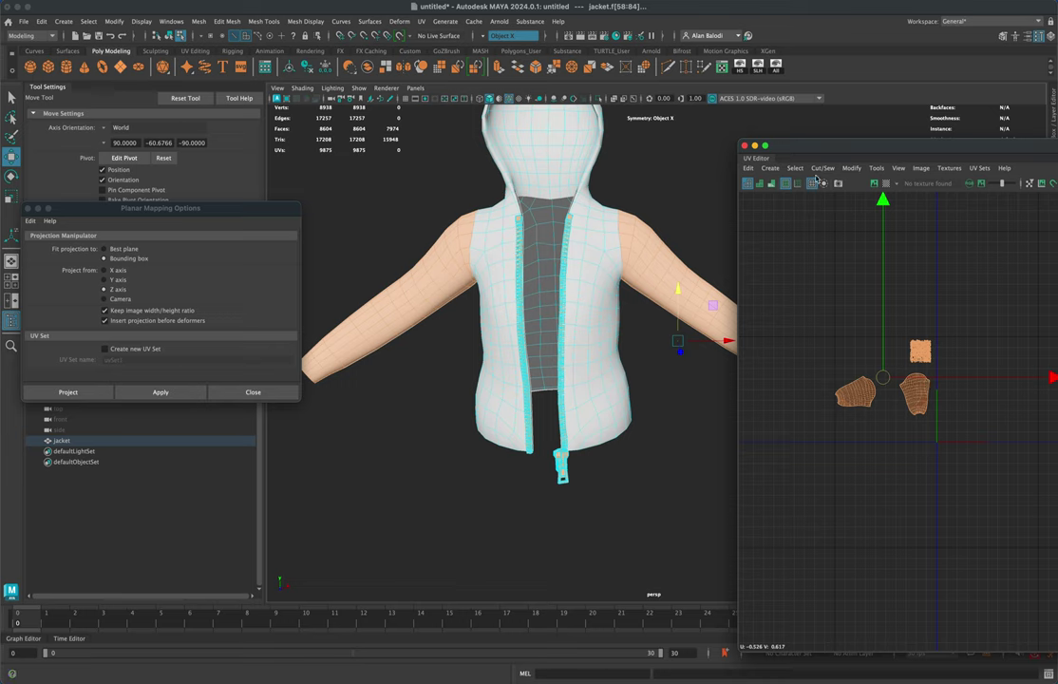
left_click(740, 67)
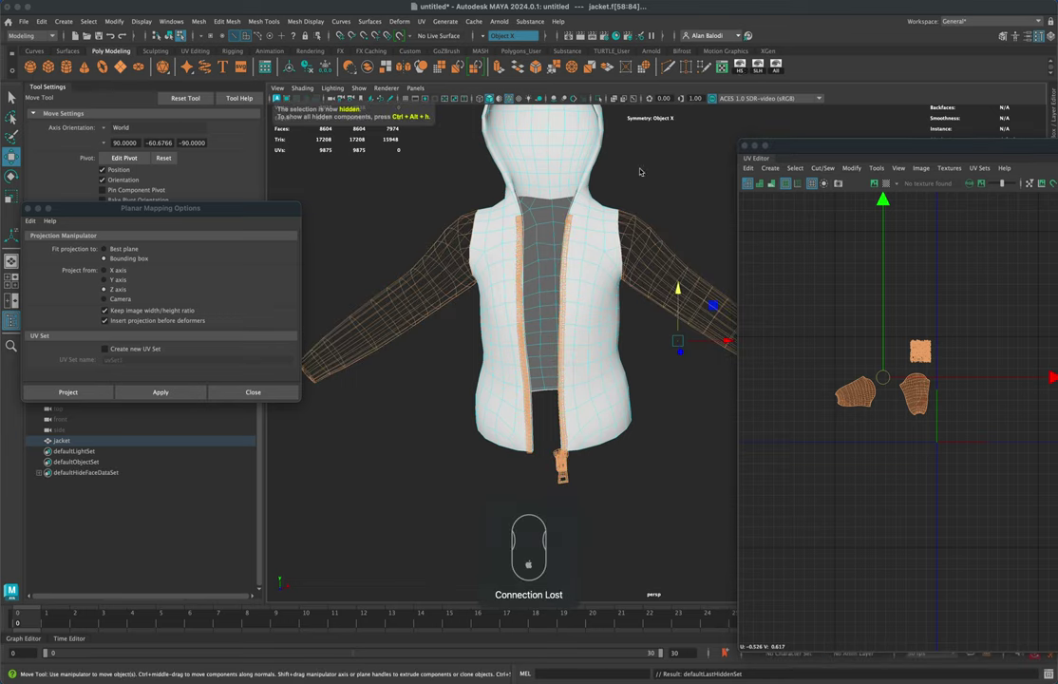
left_click(663, 292)
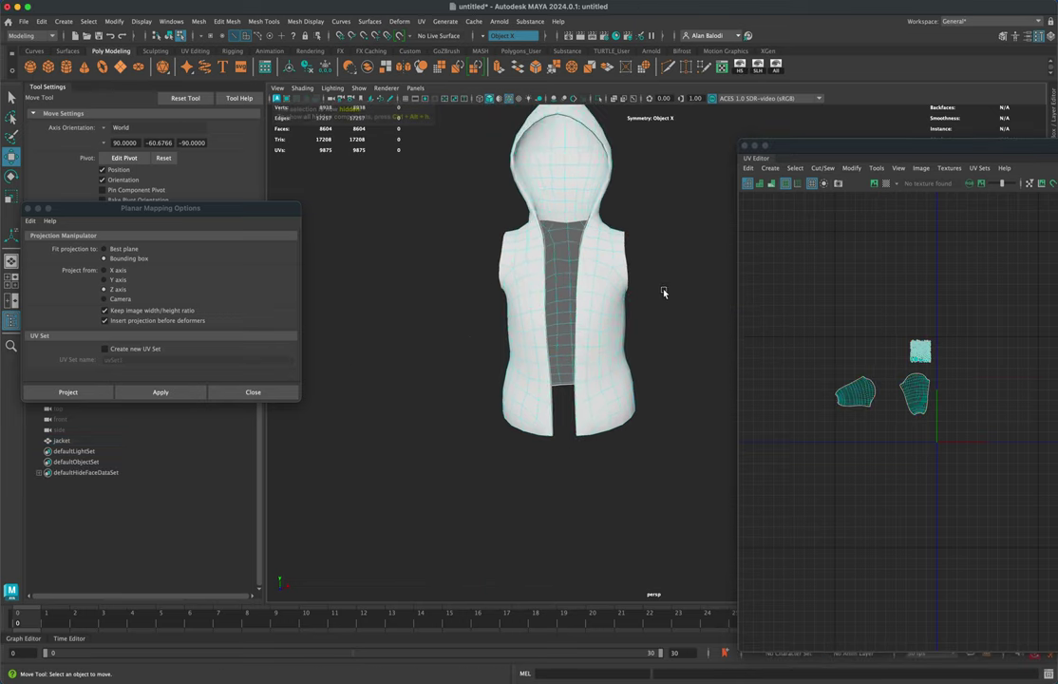
In edge selection mode, select the edges across the back of the neck where the hood meets the body
left_click_drag(663, 293, 631, 323, "alt")
scroll(633, 323, "up", 3)
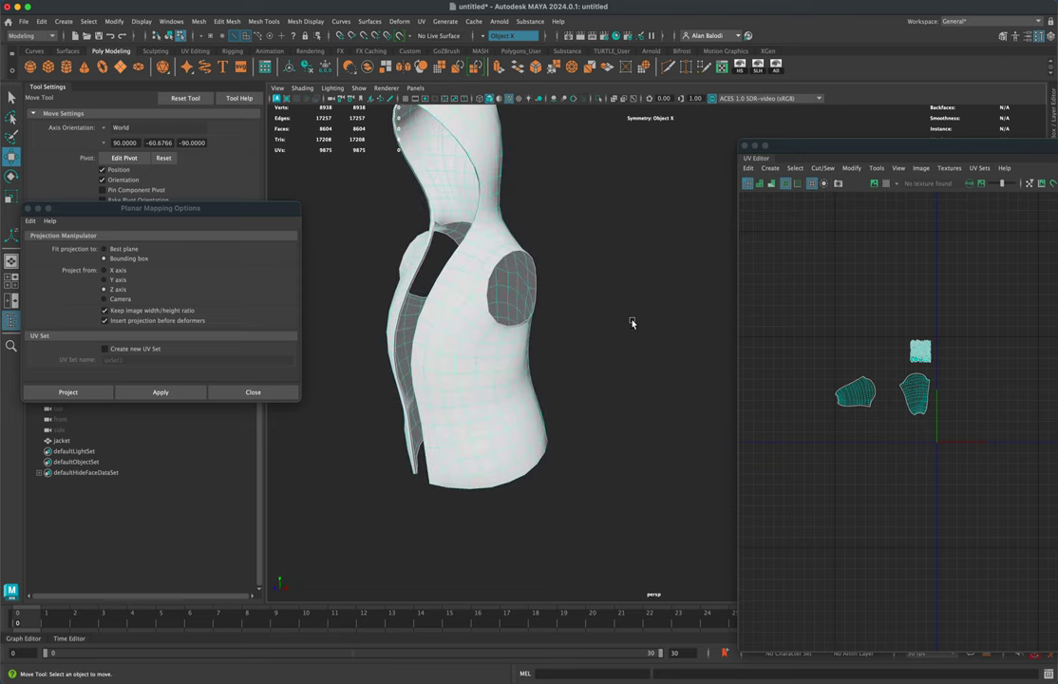
middle_click_drag(641, 265, 686, 321, "alt")
scroll(685, 321, "up", 3)
right_click_drag(514, 255, 519, 232)
left_click_drag(607, 273, 600, 274, "alt")
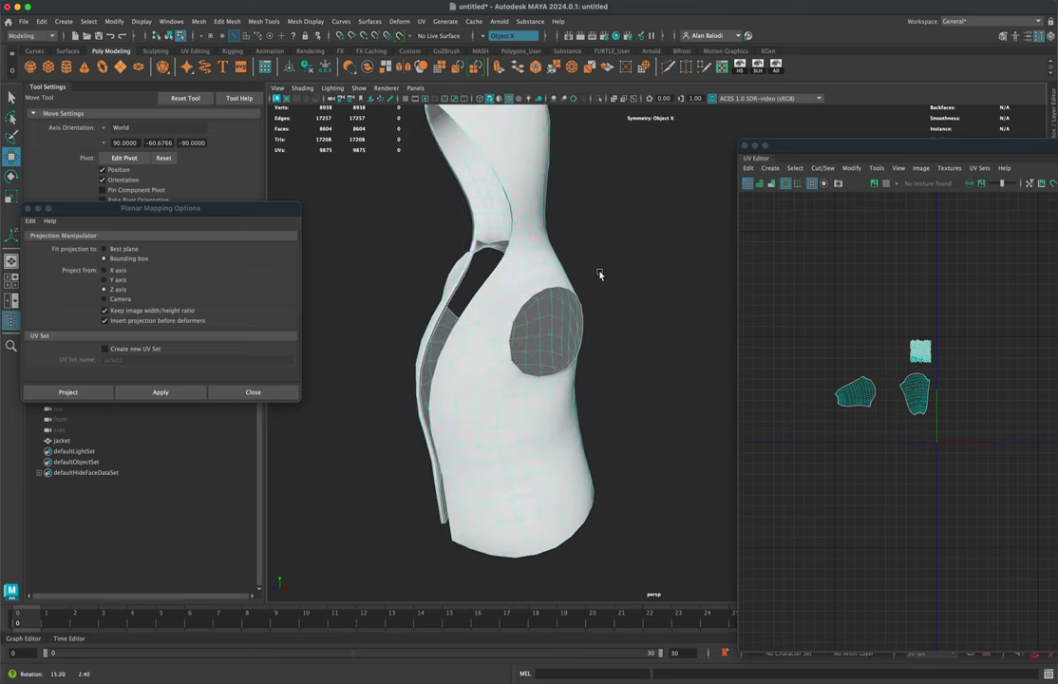
left_click(11, 97)
left_click_drag(342, 205, 319, 175, "alt")
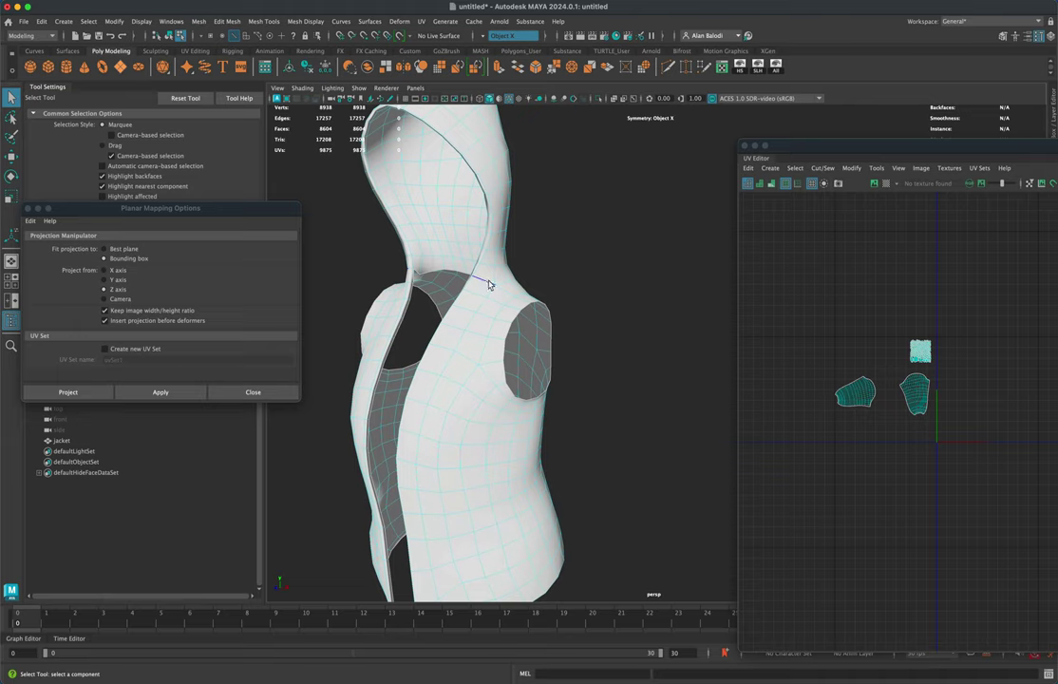
left_click_drag(602, 274, 323, 279, "alt")
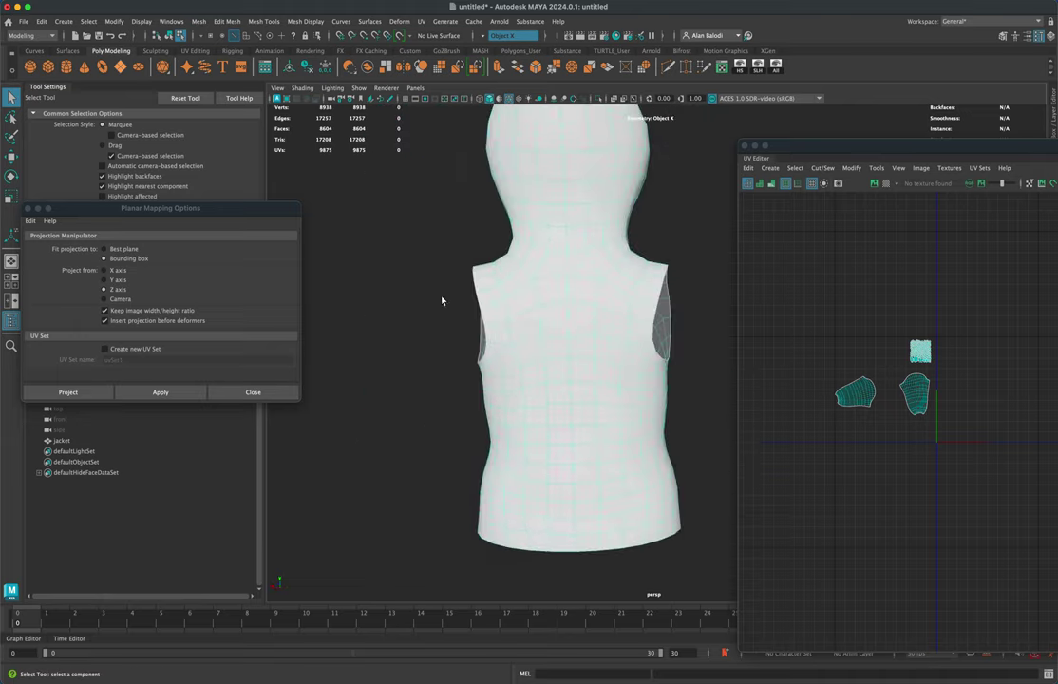
left_click(527, 255)
left_click(609, 252, "shift")
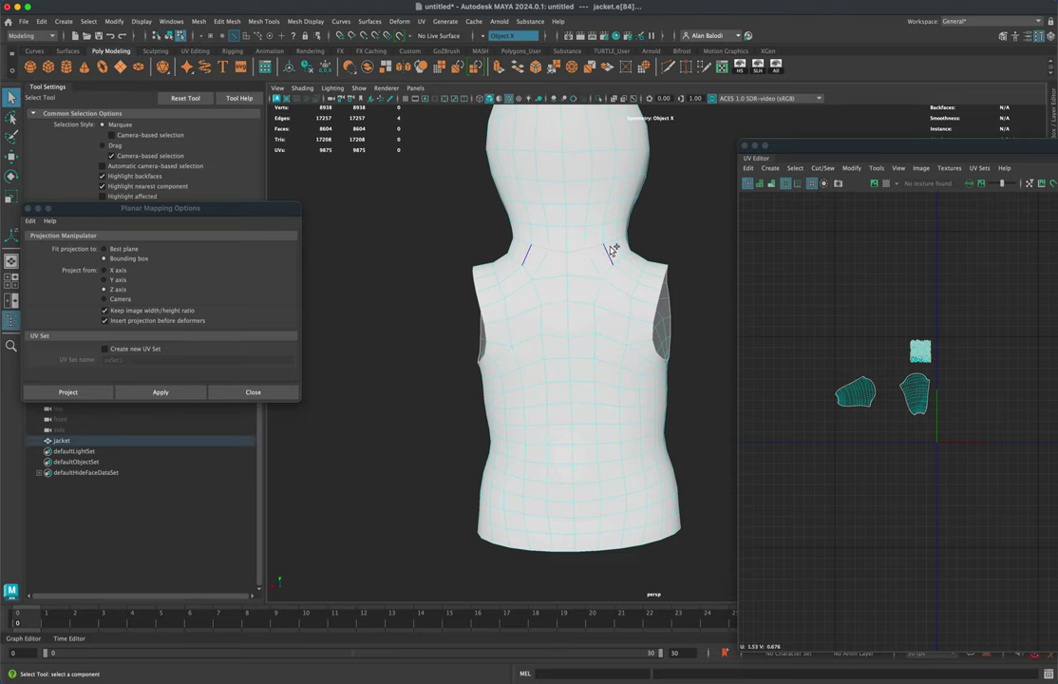
Add the edges along the side of the neck to the hood seam selection
left_click_drag(613, 246, 346, 307, "alt")
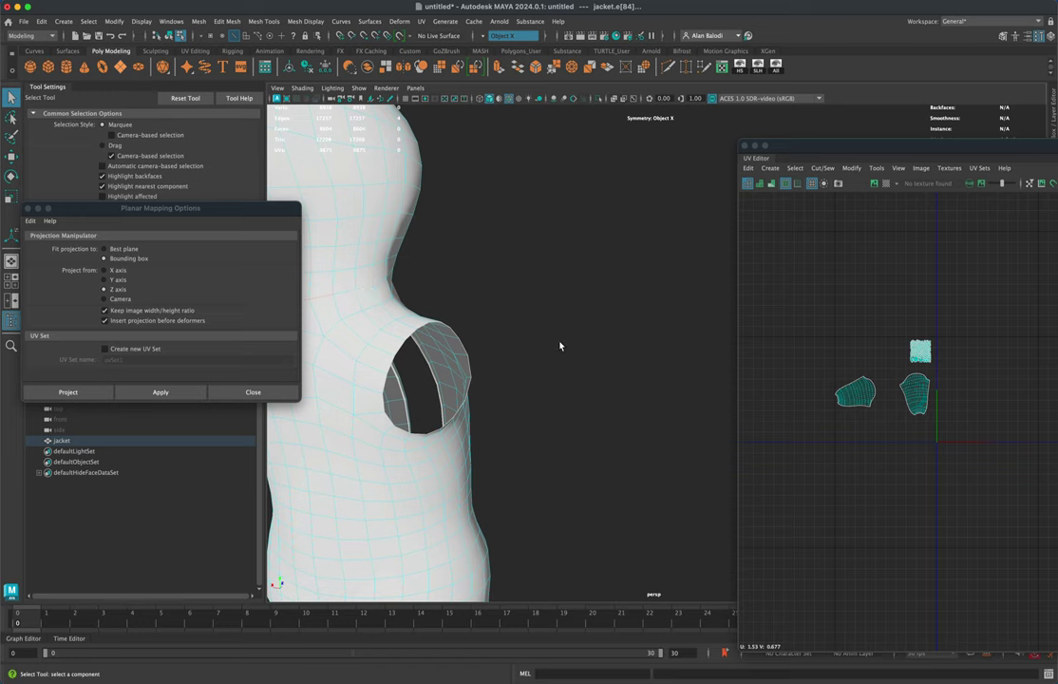
mouse_move(560, 346)
left_mouse_down("alt")
mouse_move(577, 361)
mouse_move(545, 360)
mouse_move(602, 365)
mouse_move(542, 342)
left_mouse_up("alt")
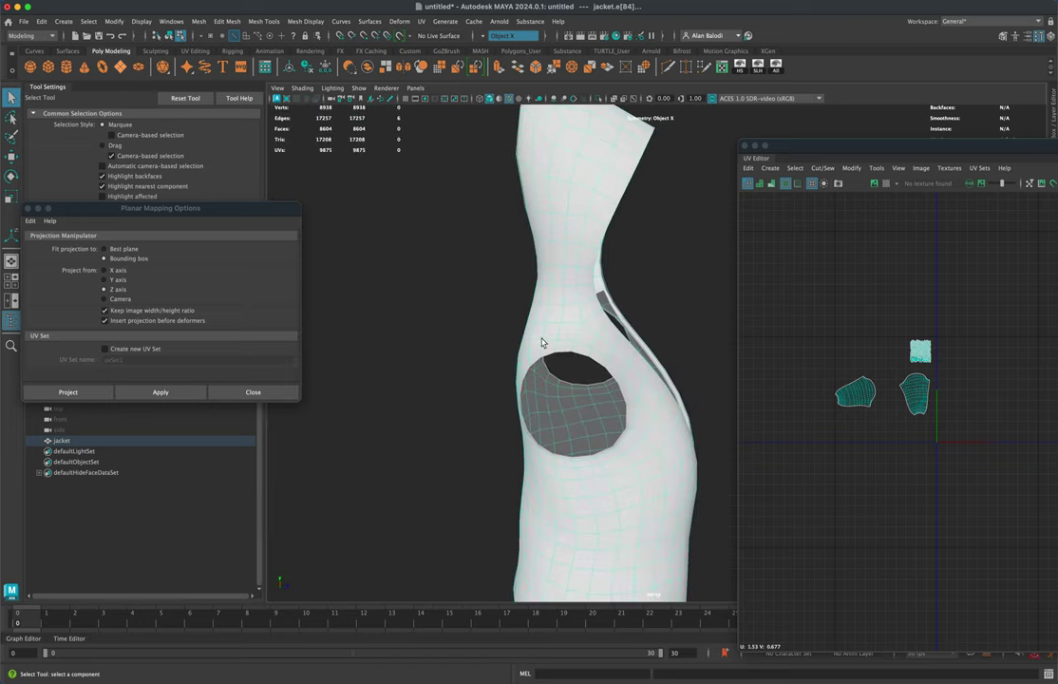
scroll(545, 338, "up", 2)
left_click(560, 314, "shift")
left_click(578, 301, "shift")
middle_click_drag(682, 316, 668, 321, "alt")
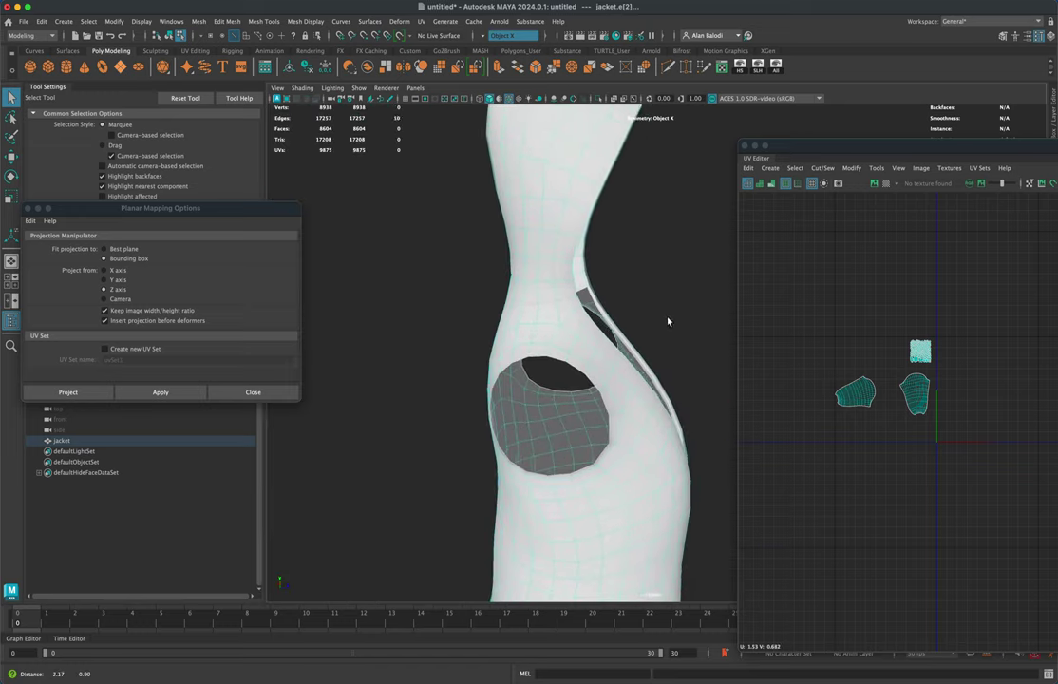
Extend the hood seam edge selection around the front of the neck to the jacket's front opening
left_click_drag(668, 322, 486, 290, "alt")
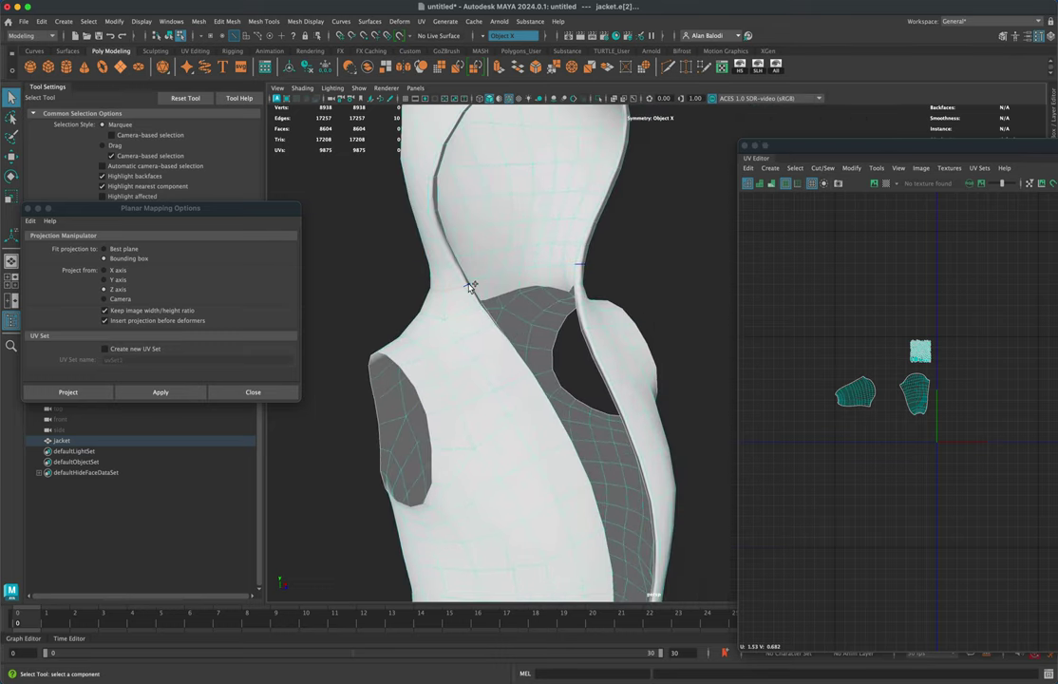
left_click_drag(706, 294, 551, 319, "alt")
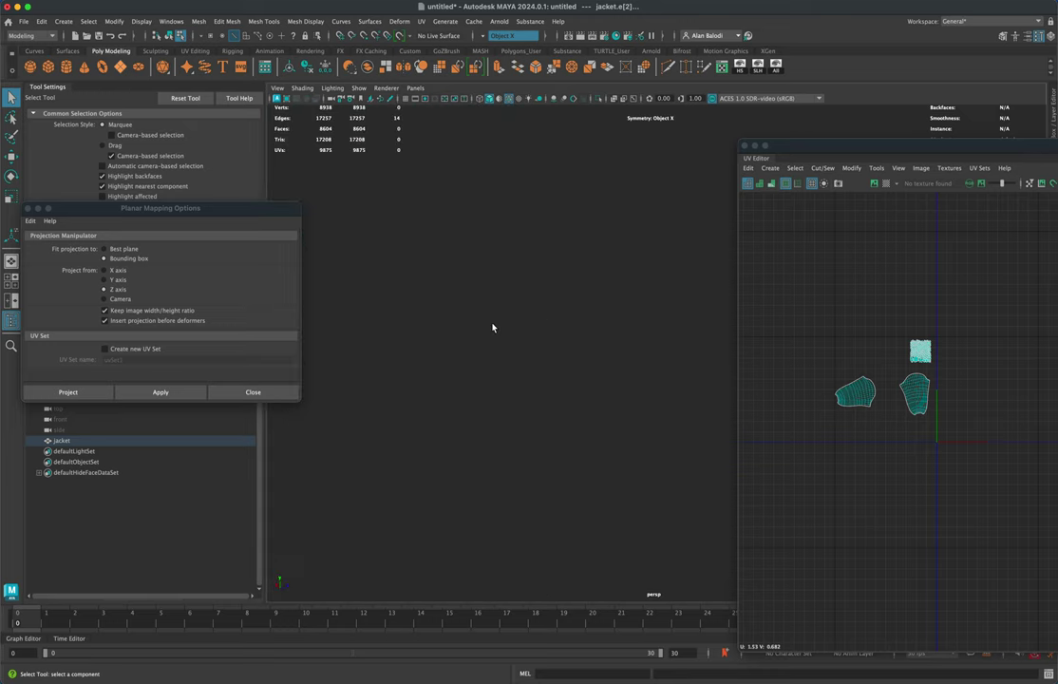
scroll(493, 325, "down", 2)
scroll(535, 402, "down", 4)
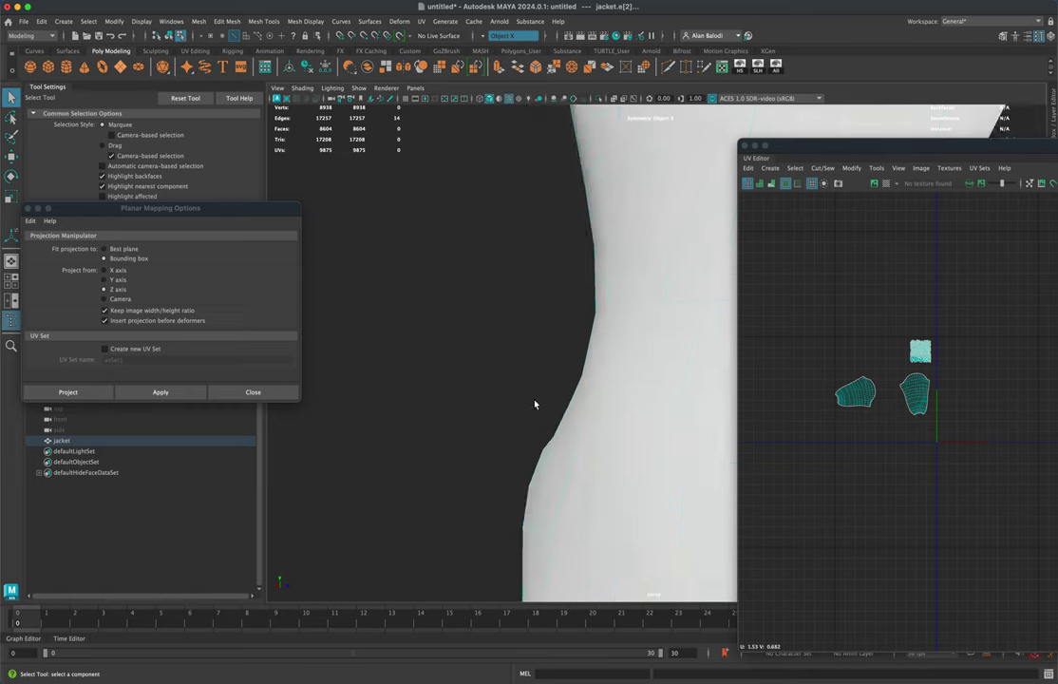
left_click_drag(535, 403, 638, 349, "alt")
left_click(567, 367, "shift")
left_click_drag(419, 359, 375, 348, "alt")
left_click_drag(428, 350, 468, 354, "alt")
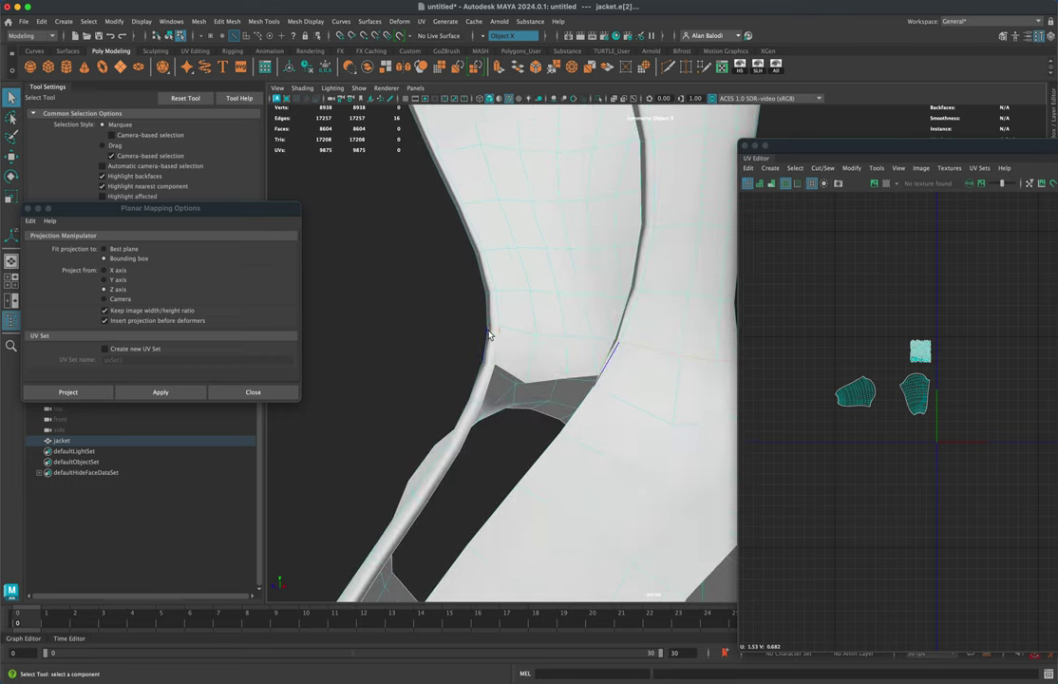
left_click_drag(452, 364, 451, 358, "alt")
left_click_drag(665, 350, 685, 412, "alt")
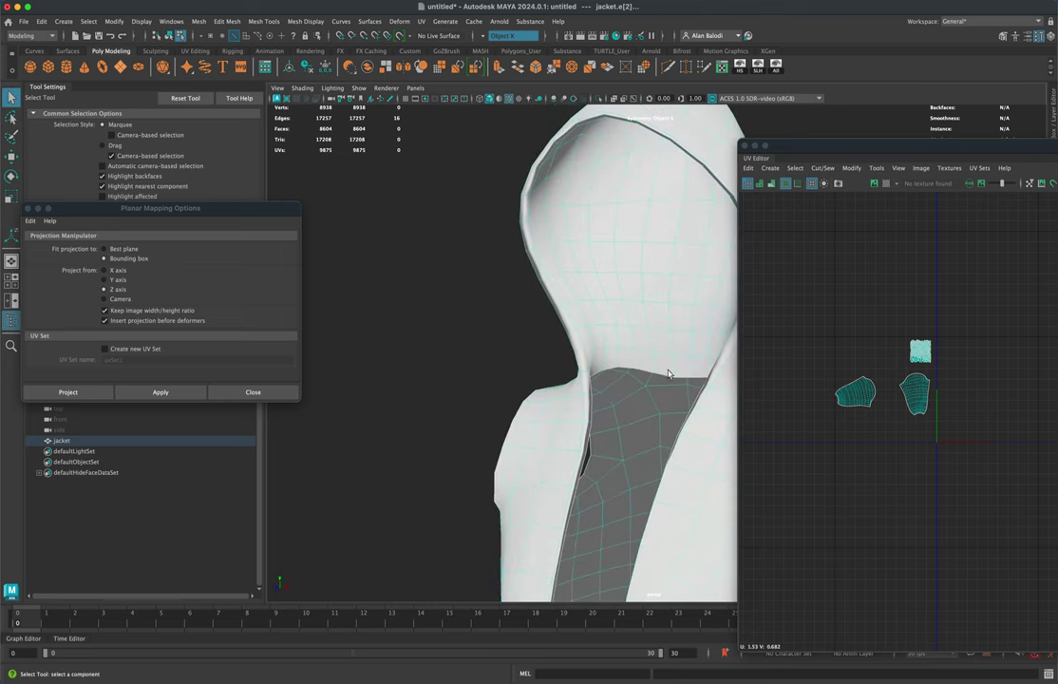
Cut the UVs along the selected neck seam edges to separate the hood from the jacket body
left_click_drag(490, 373, 441, 350, "alt")
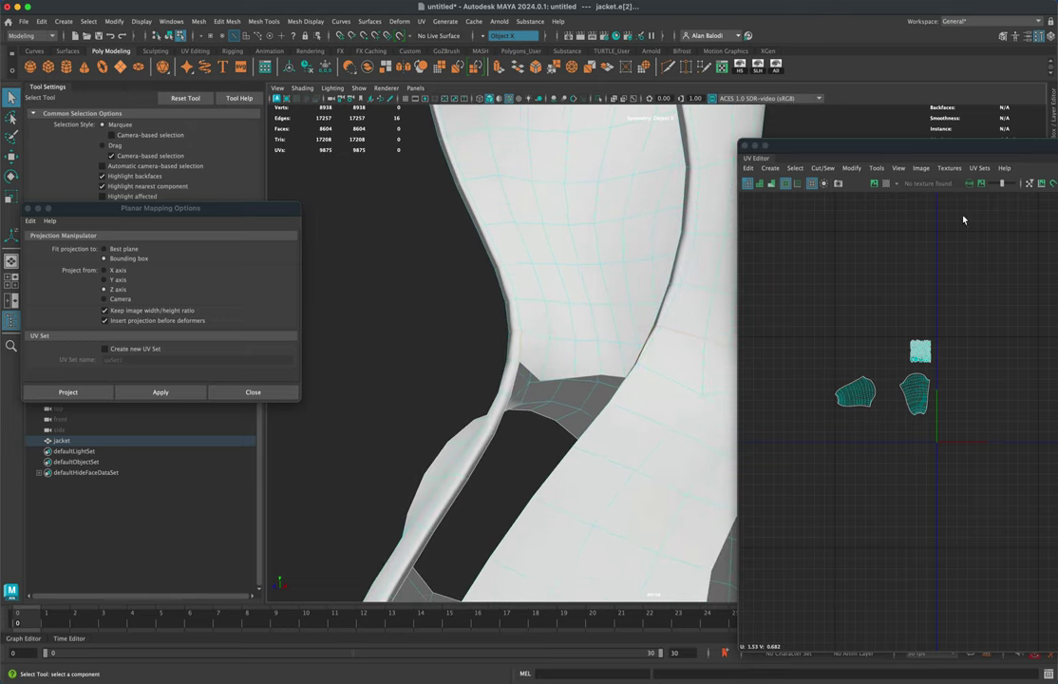
left_click_drag(816, 145, 436, 129)
left_click(958, 390)
Select the jacket body's UV shell, unfold it, and place it below the two sleeve shells
right_click(725, 402)
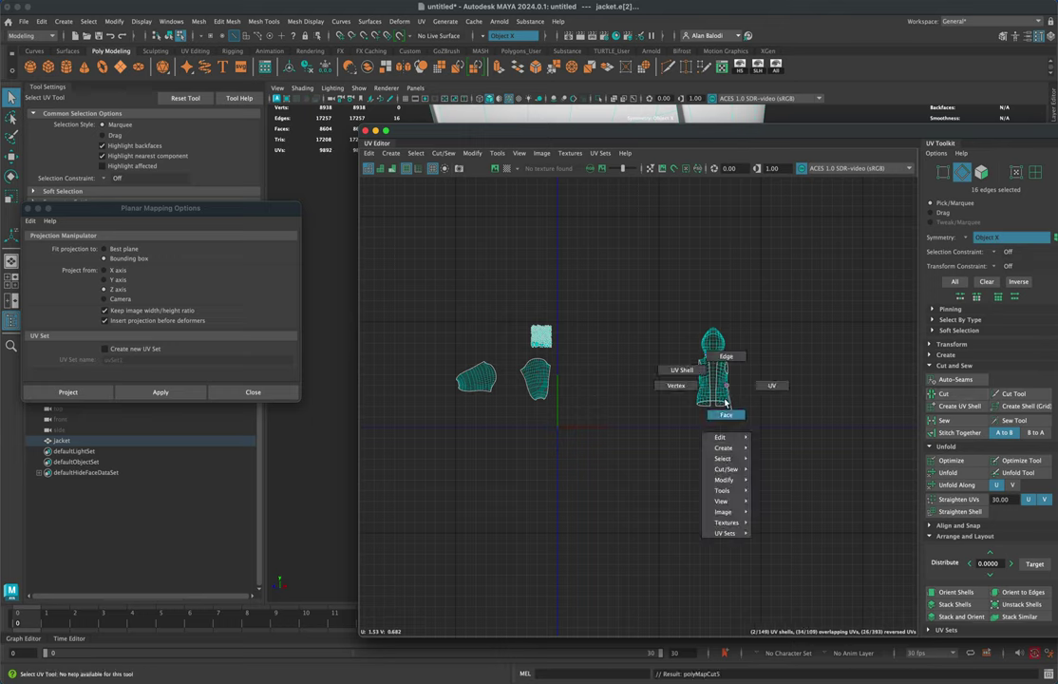
left_click(726, 415)
key("w")
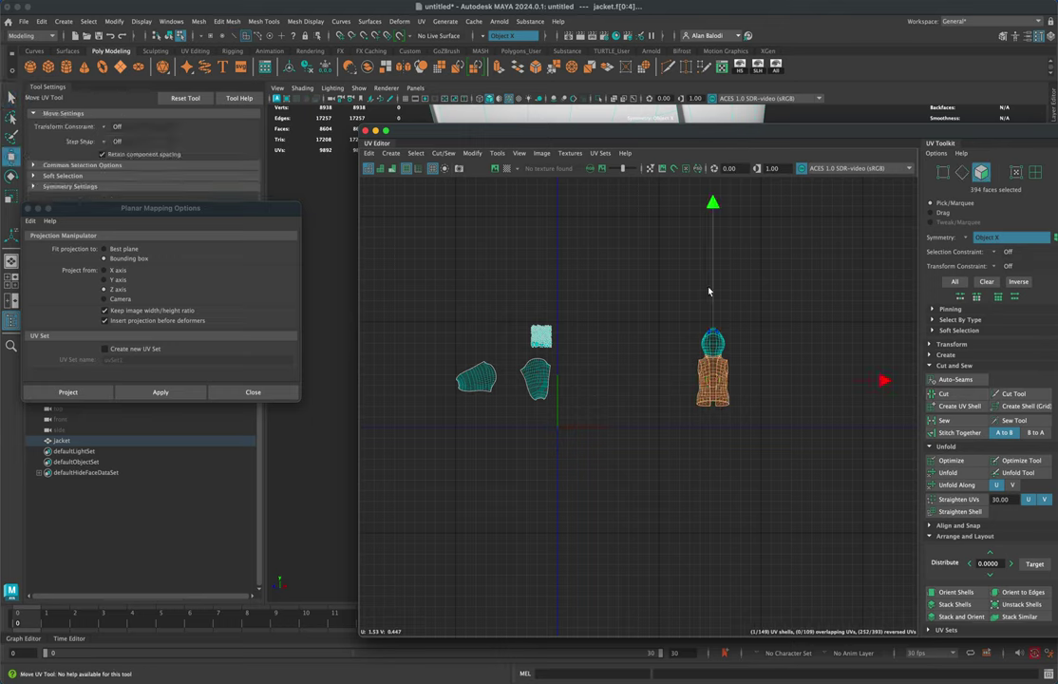
left_click_drag(713, 203, 713, 254)
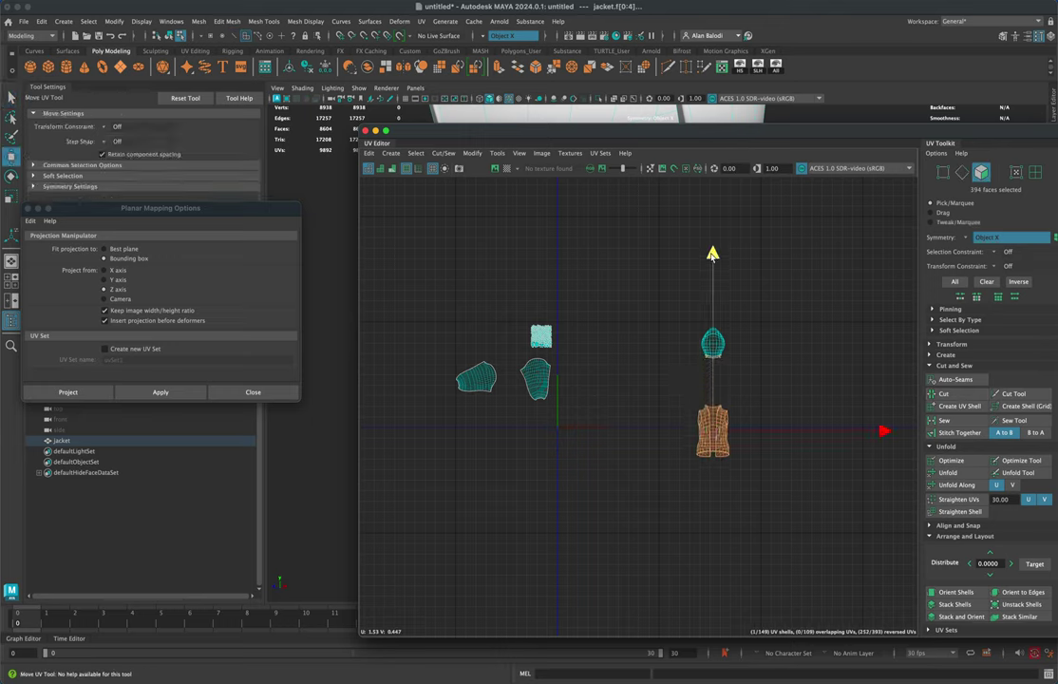
left_click(961, 473)
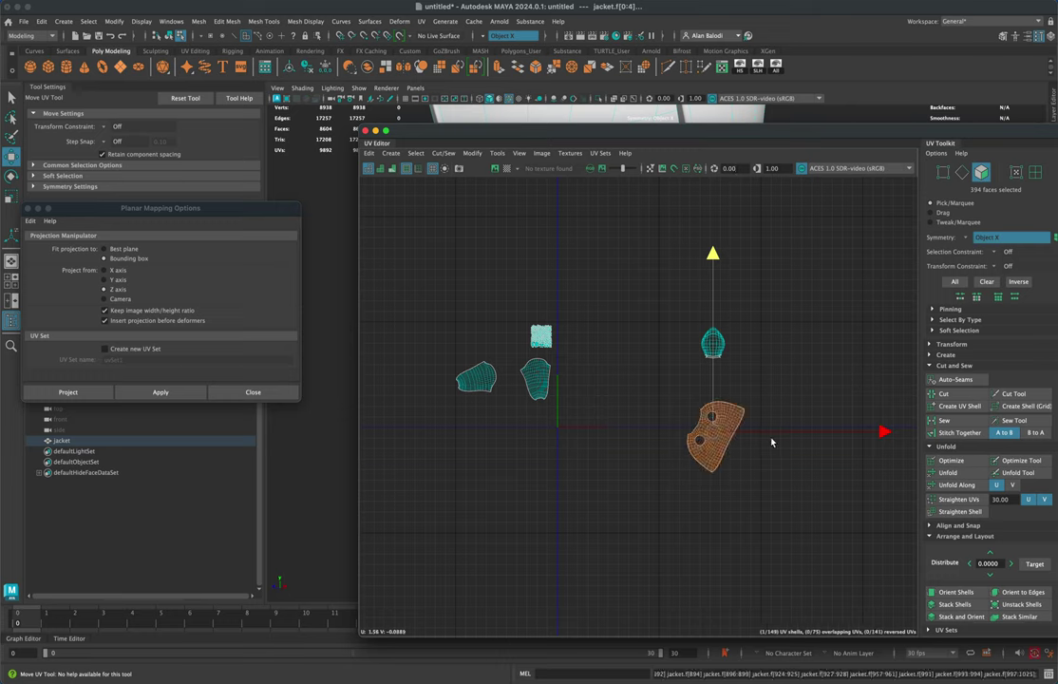
left_click_drag(713, 432, 501, 426)
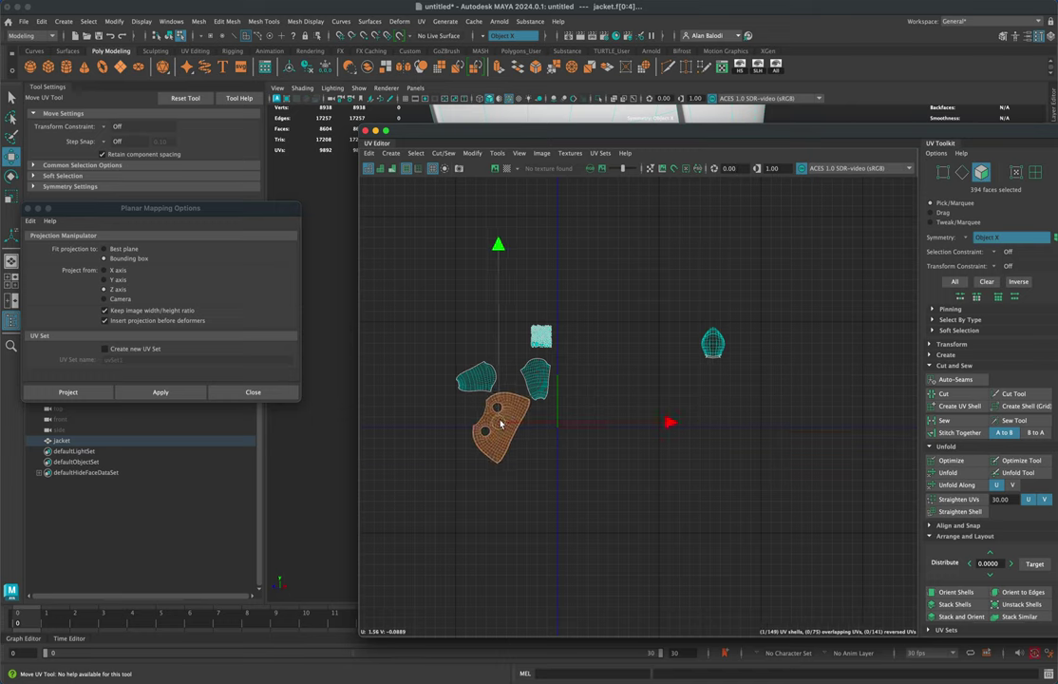
Hide the jacket body's faces so only the hood is displayed, and clear the selection
left_click_drag(677, 308, 747, 390)
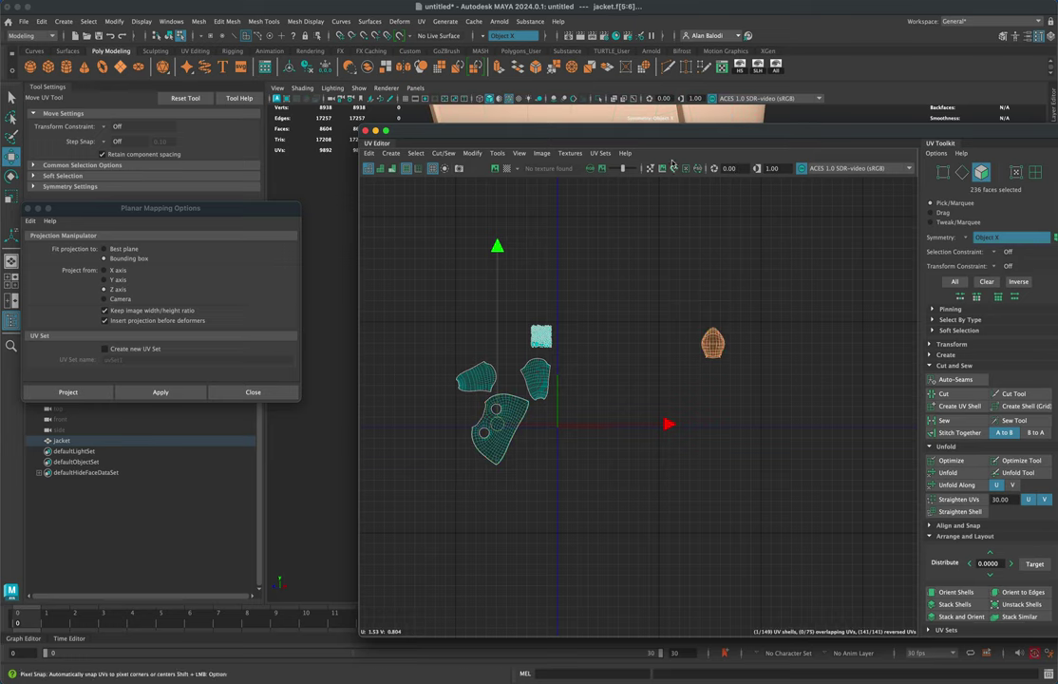
left_click_drag(655, 141, 804, 204)
left_click(670, 475)
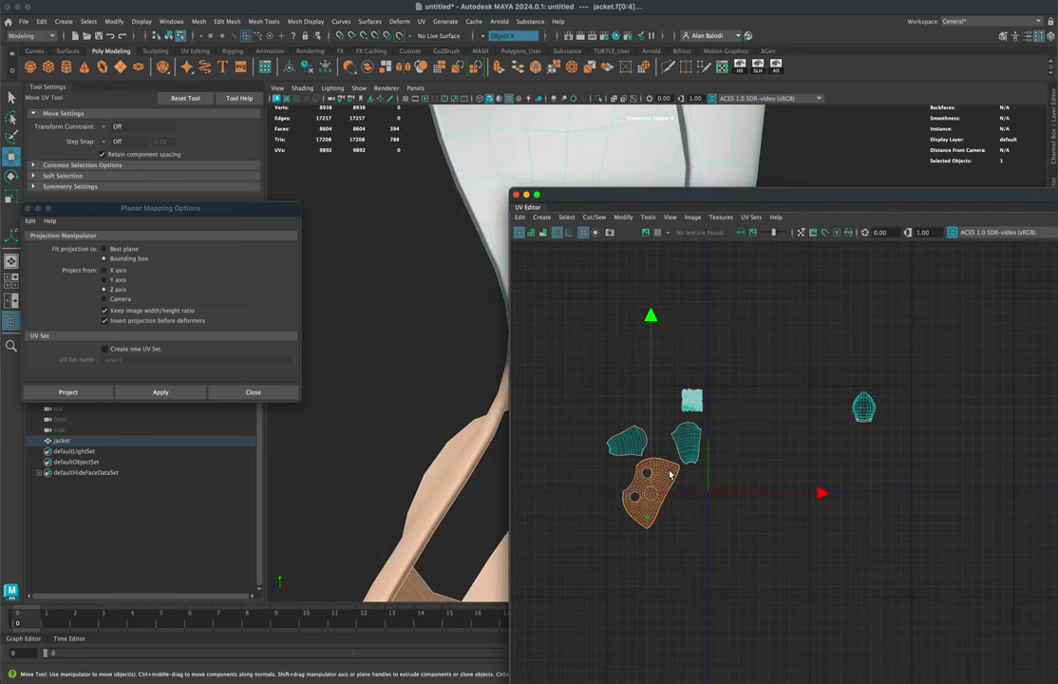
key("w")
left_click(740, 66)
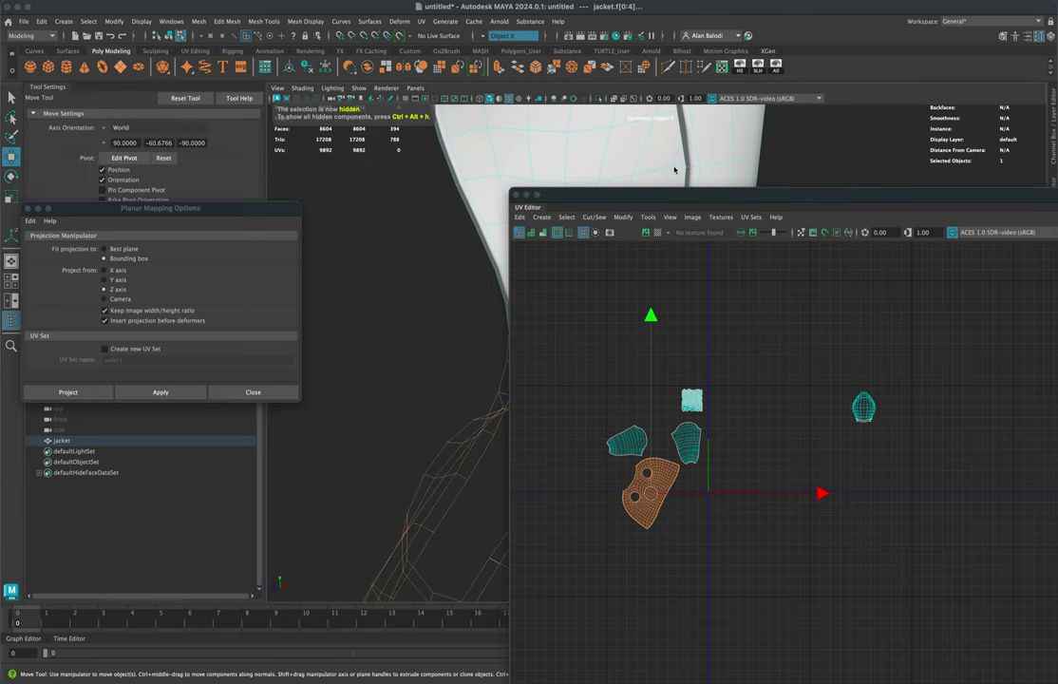
left_click_drag(663, 196, 879, 224)
left_click(408, 324)
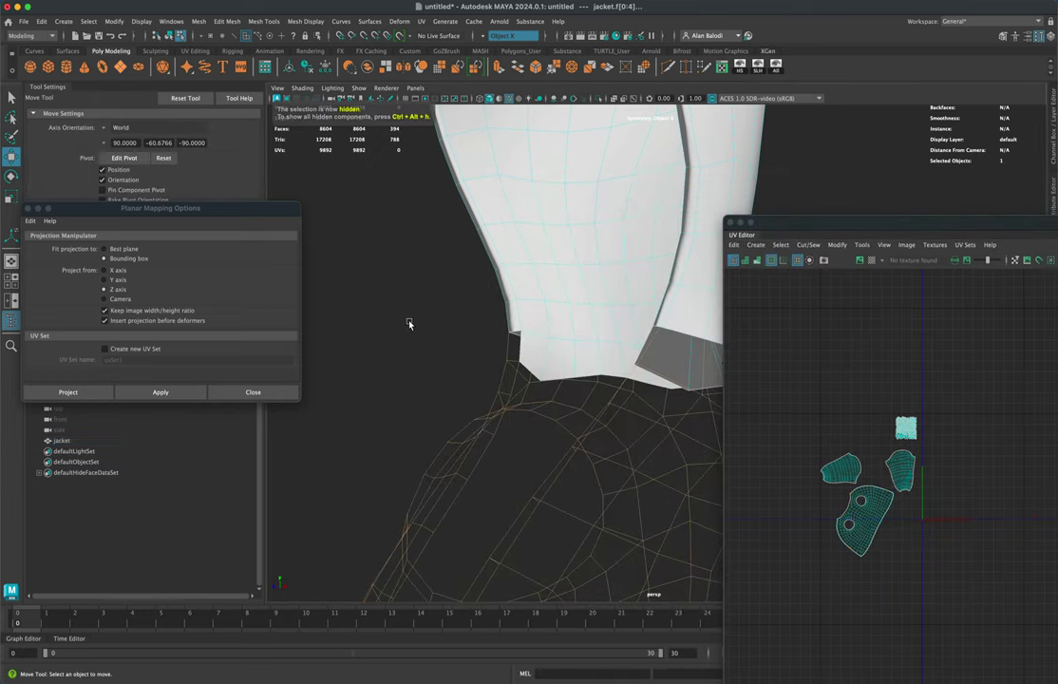
In edge selection mode, select the edge loop along the rim of the hood's opening
scroll(413, 322, "down", 5)
mouse_move(414, 322)
left_mouse_down("alt")
mouse_move(437, 353)
mouse_move(470, 321)
mouse_move(491, 320)
mouse_move(418, 285)
mouse_move(408, 309)
mouse_move(428, 317)
left_mouse_up("alt")
right_click_drag(634, 285, 645, 251)
left_click_drag(668, 311, 671, 320, "alt")
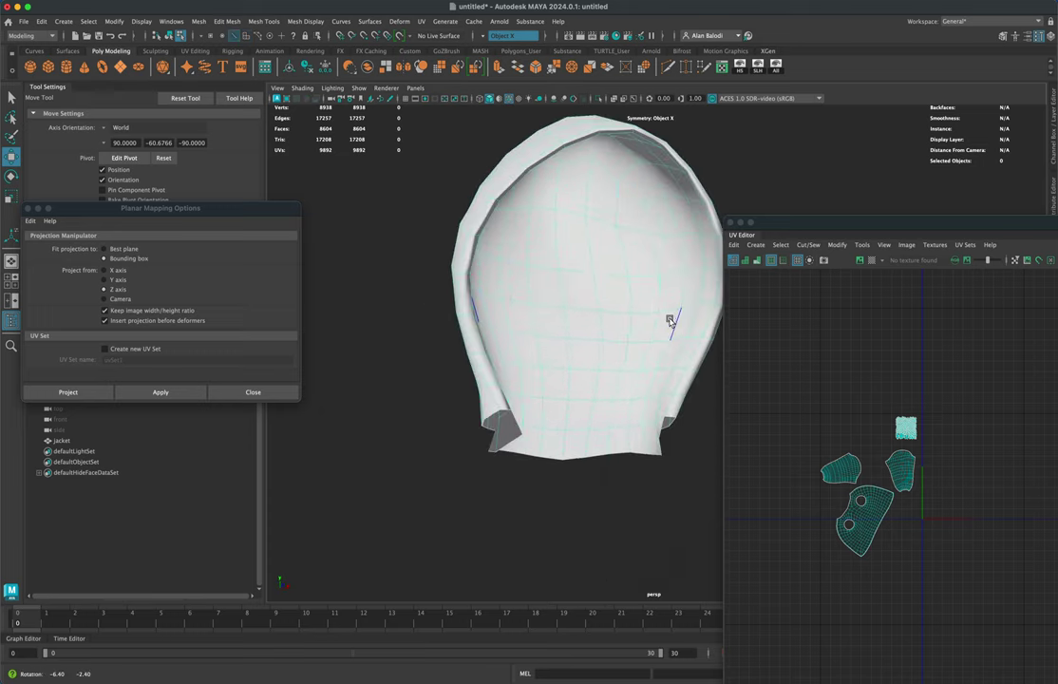
left_click(670, 407)
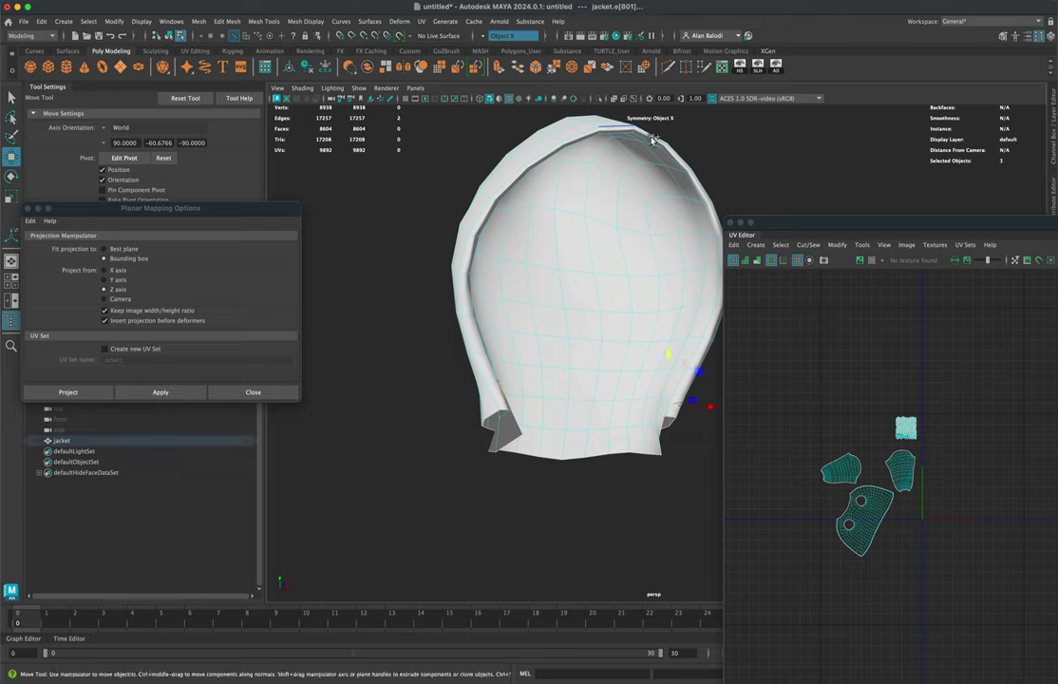
right_click_drag(656, 144, 728, 181, "alt")
left_click_drag(728, 181, 693, 193, "alt")
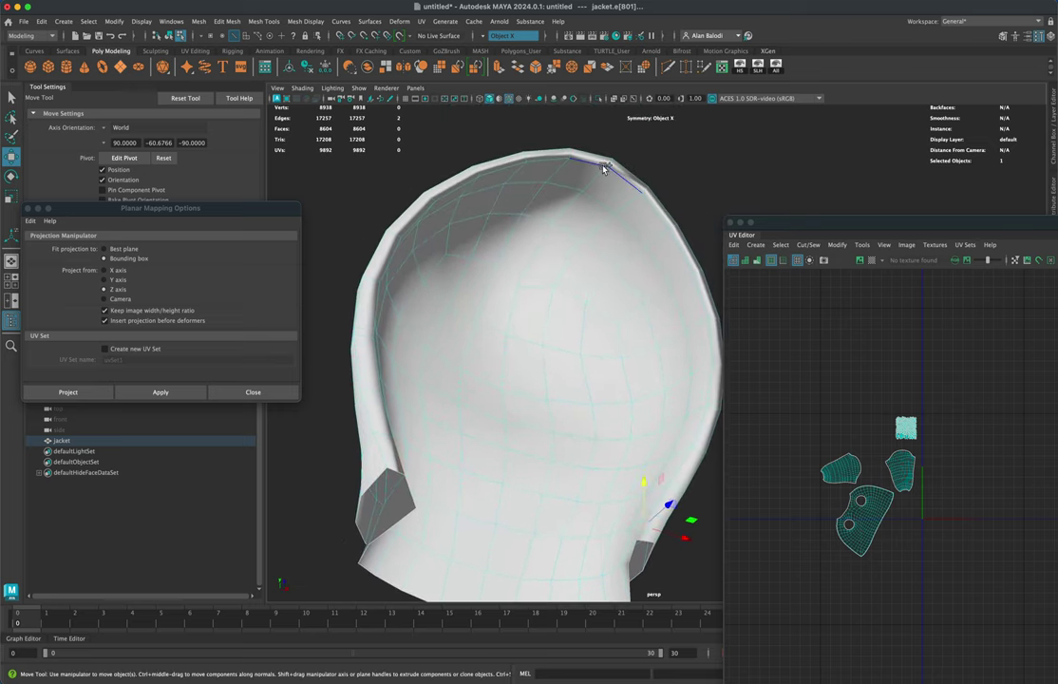
left_click_drag(595, 165, 660, 152, "alt")
Cut the hood's UVs along the selected rim edges and unfold the resulting hood shells
left_click_drag(1029, 225, 598, 132)
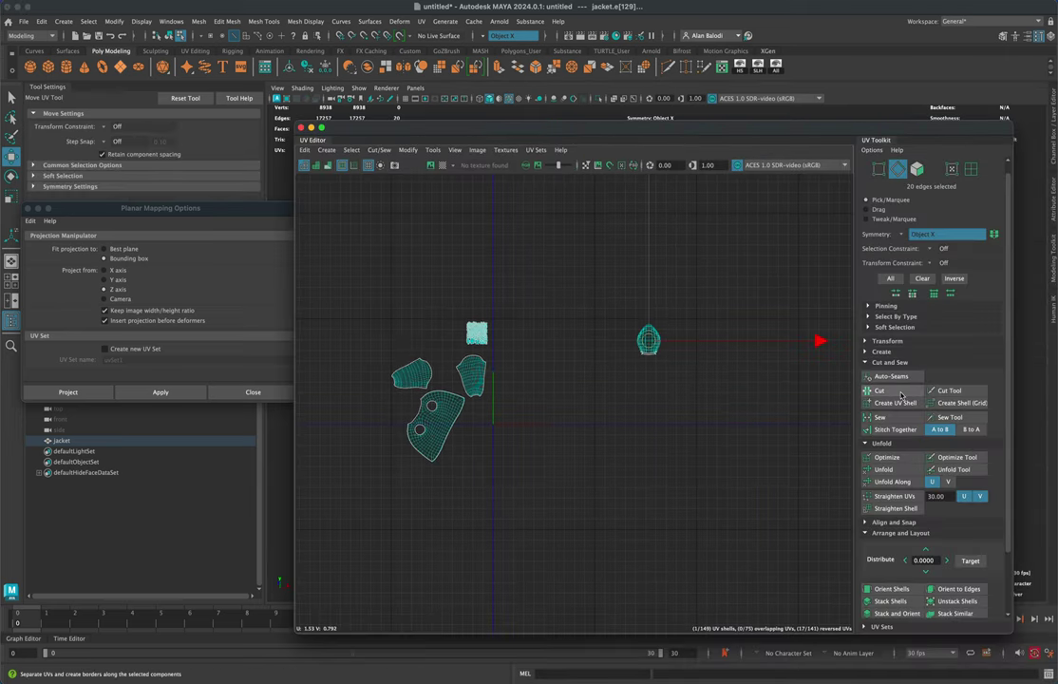
right_click_drag(650, 347, 628, 314)
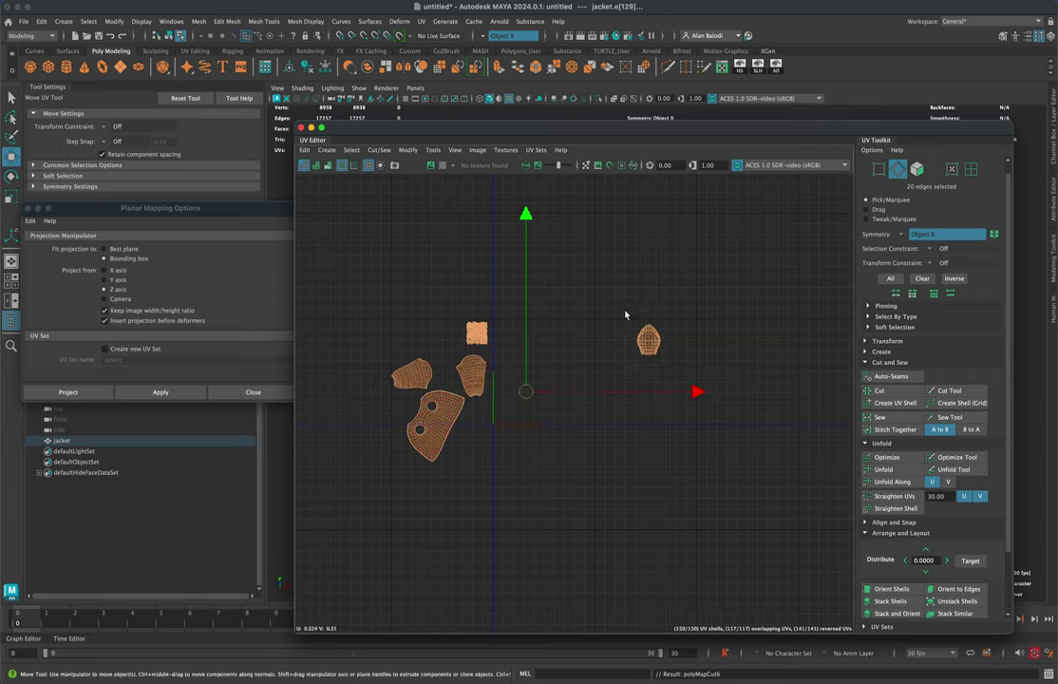
left_click_drag(665, 372, 669, 377)
left_click(894, 471)
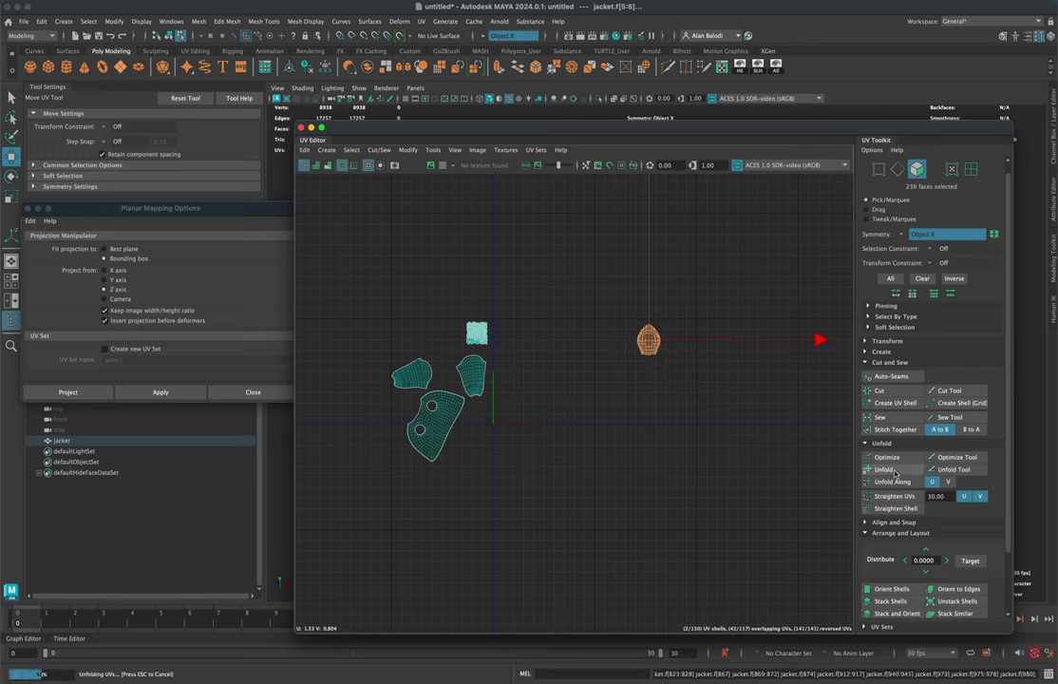
Move one of the two overlapping hood shells straight down clear of the other, and clear the selection
left_click(669, 372)
double_click(652, 354)
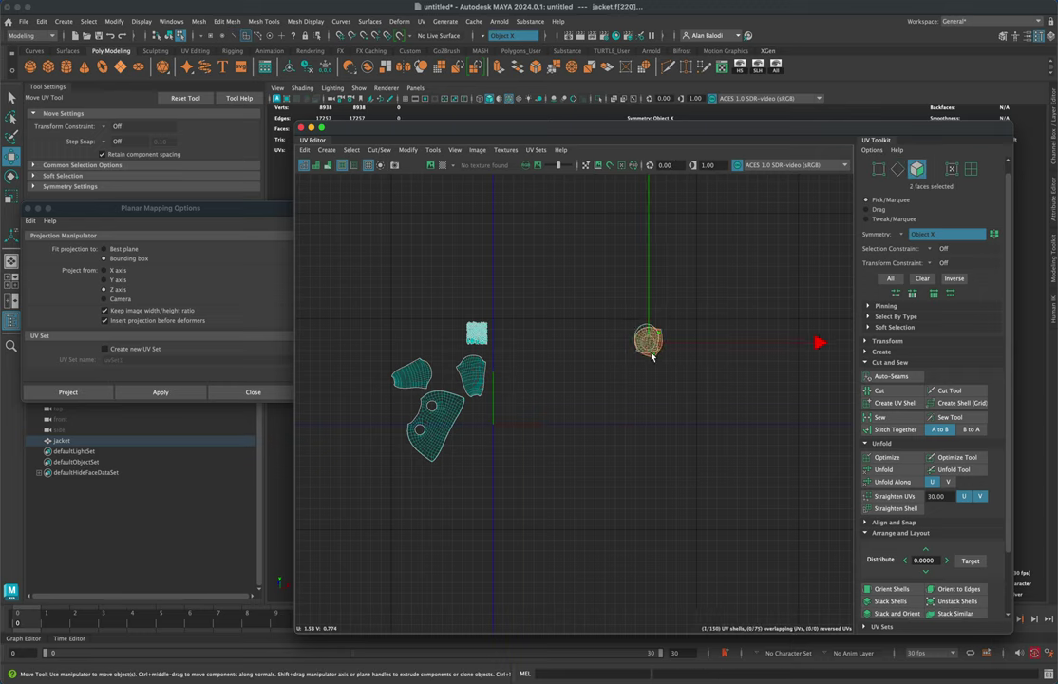
left_click_drag(653, 350, 653, 408)
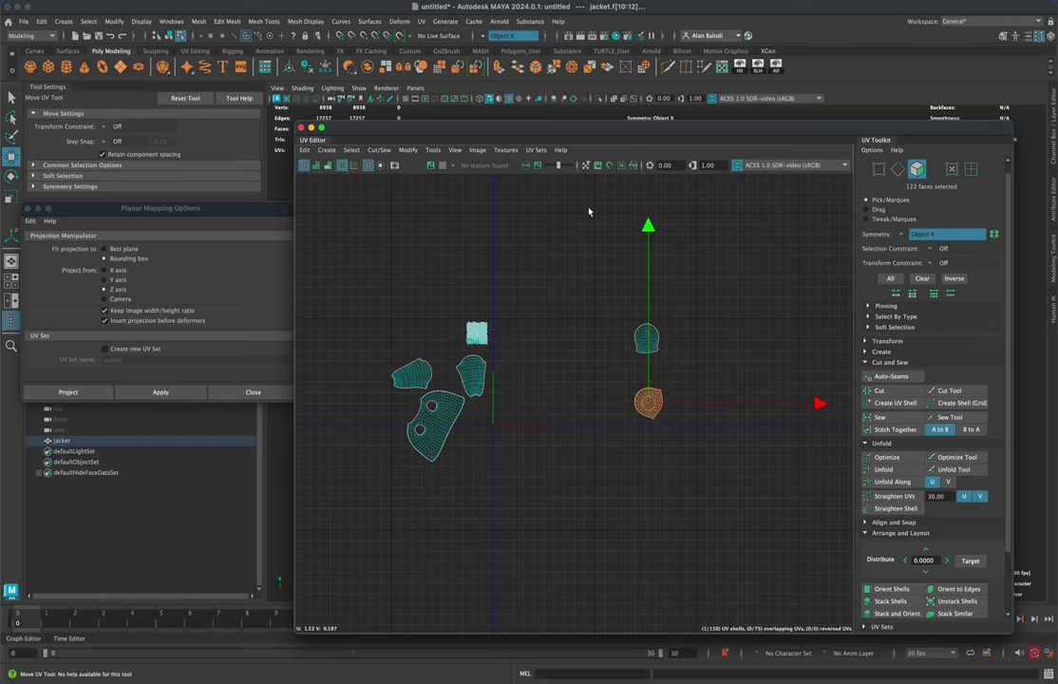
left_click_drag(554, 133, 649, 126)
left_click(645, 311)
middle_click_drag(679, 314, 689, 288, "alt")
scroll(704, 285, "up", 2)
scroll(690, 291, "up", 1)
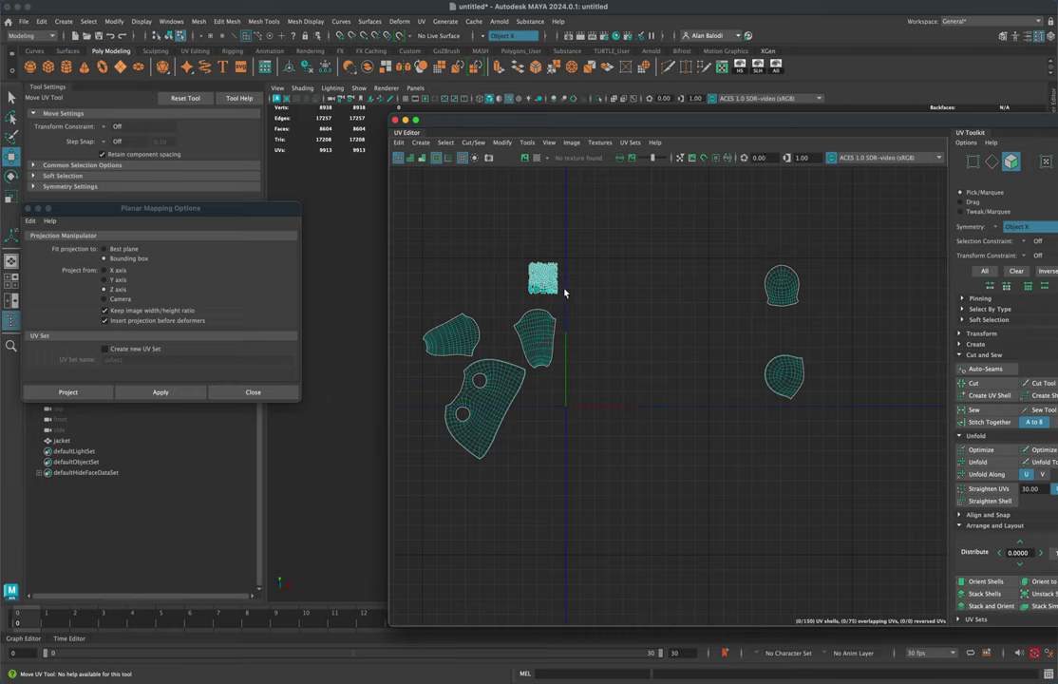
Unhide all hidden faces so the complete jacket is displayed
left_click_drag(540, 128, 854, 180)
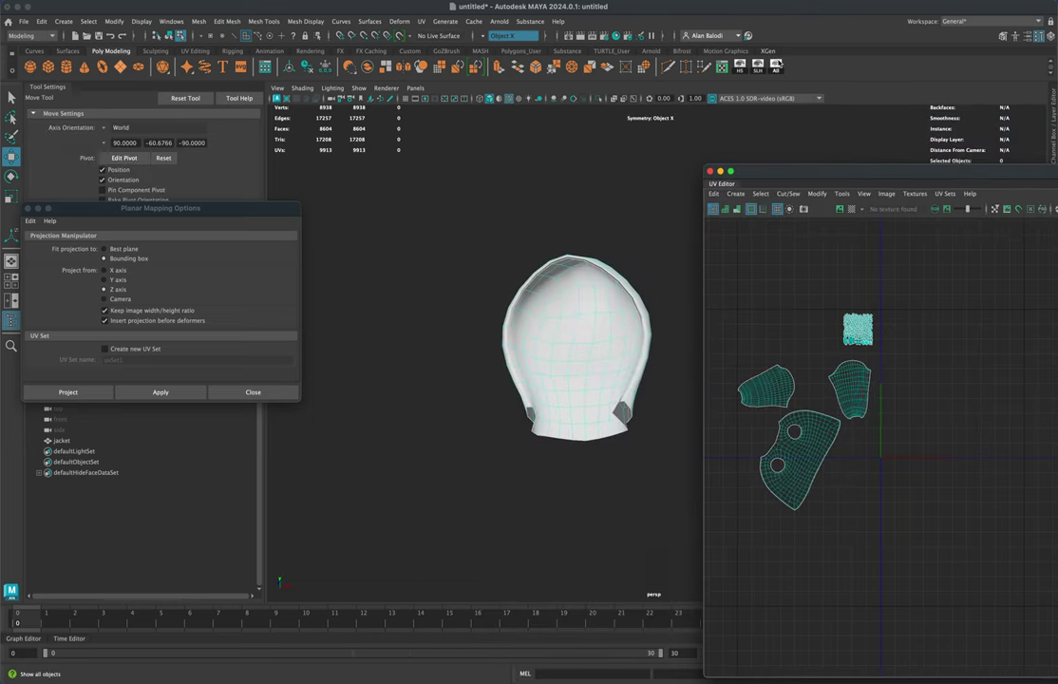
left_click(777, 64)
scroll(432, 323, "down", 5)
left_click_drag(432, 323, 626, 249, "alt")
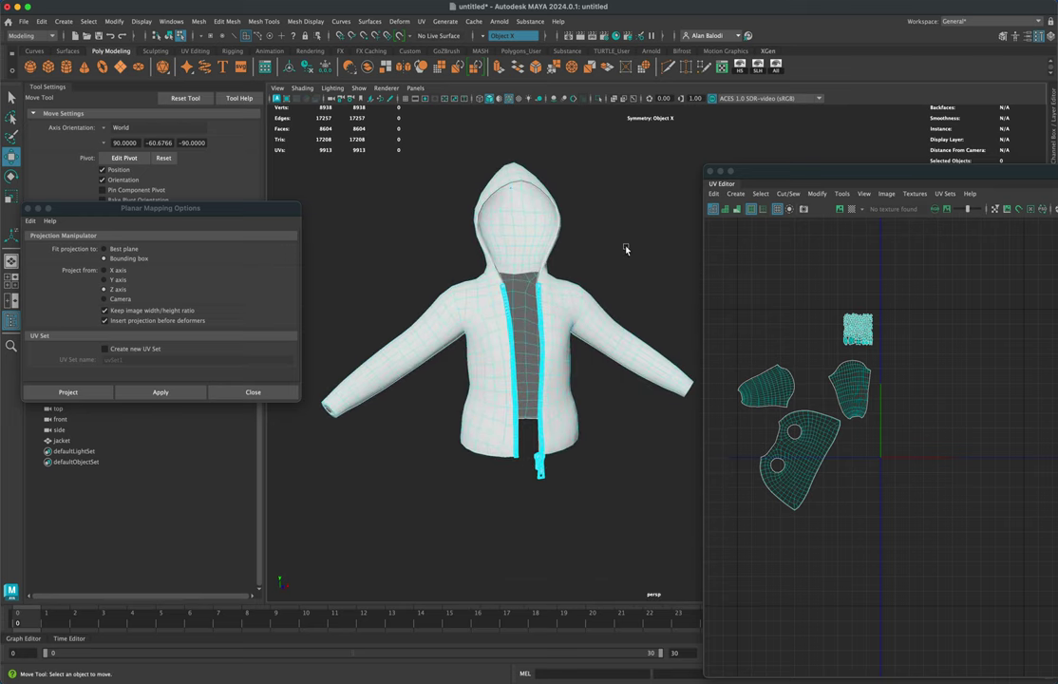
Switch the UV Editor to face selection and turn symmetry off
left_click_drag(760, 168, 450, 129)
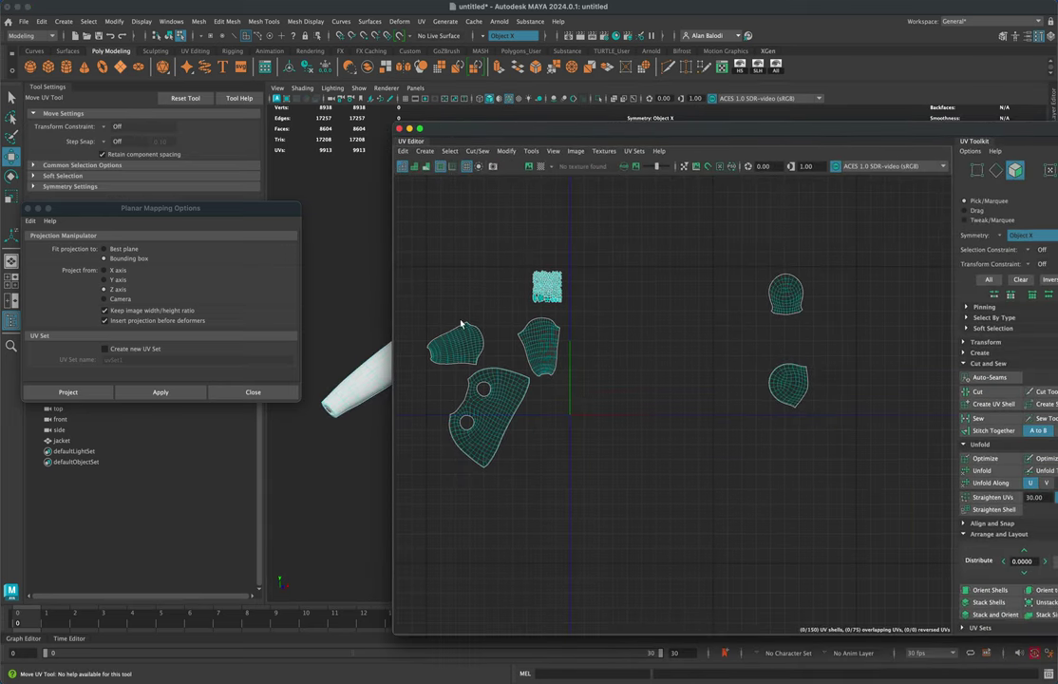
right_click(466, 335)
left_click(464, 362)
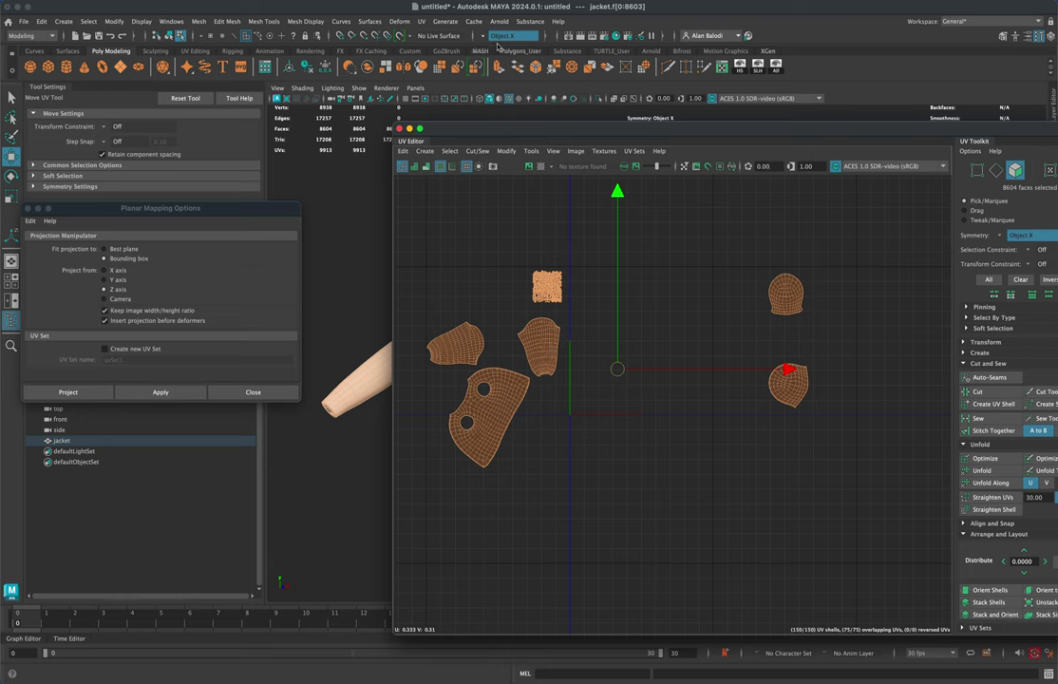
left_click(508, 35)
left_click(506, 43)
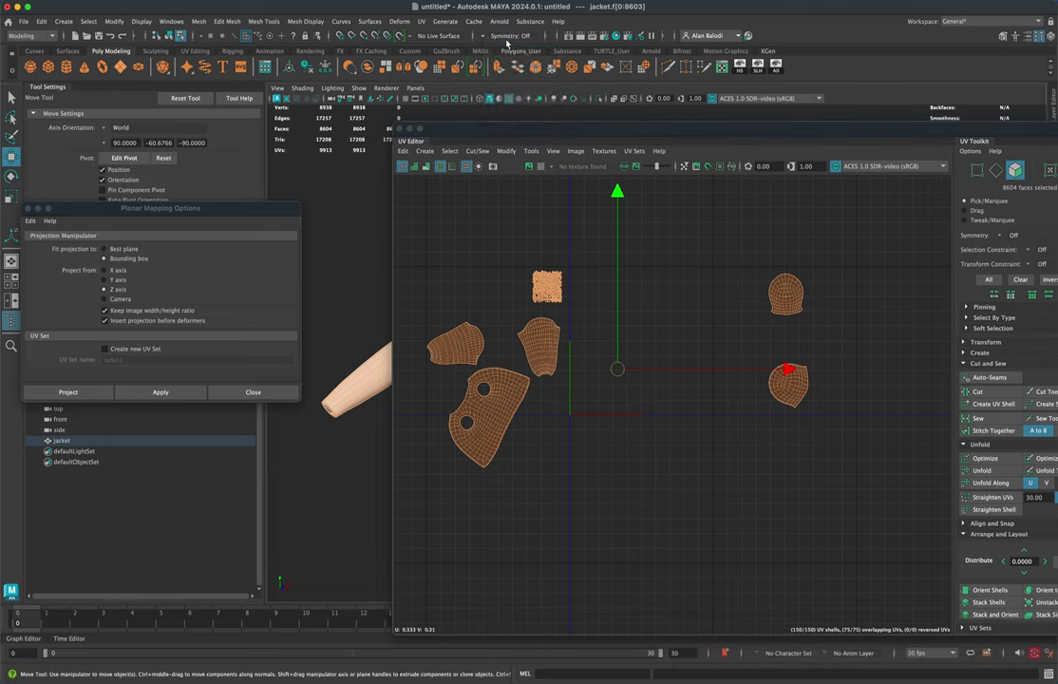
Select the two sleeve shells, the body shell and both hood shells, and lay them out automatically in UV space
left_click(486, 309)
double_click(465, 343)
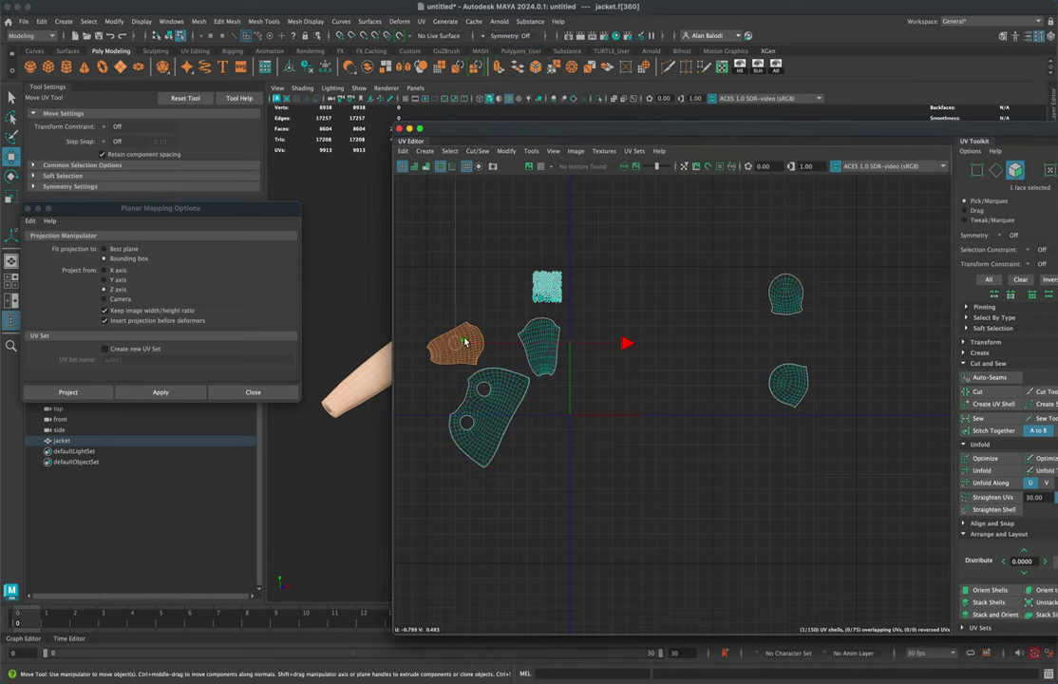
double_click(544, 361, "shift")
left_click(499, 414, "shift")
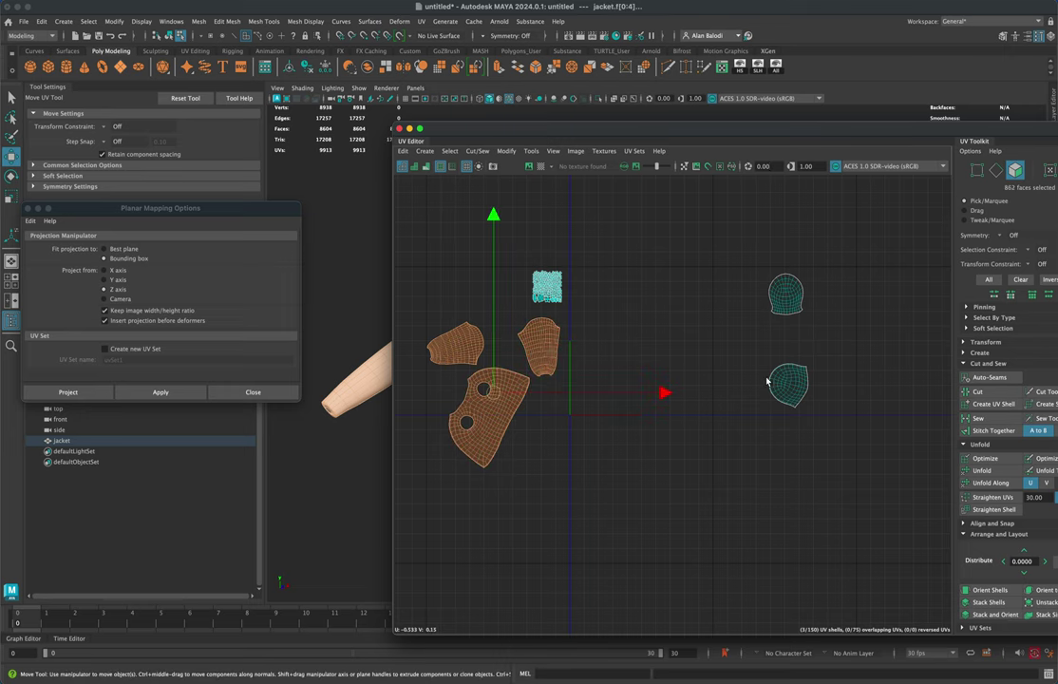
left_click(781, 382, "shift")
double_click(794, 291, "shift")
left_click_drag(823, 127, 642, 69)
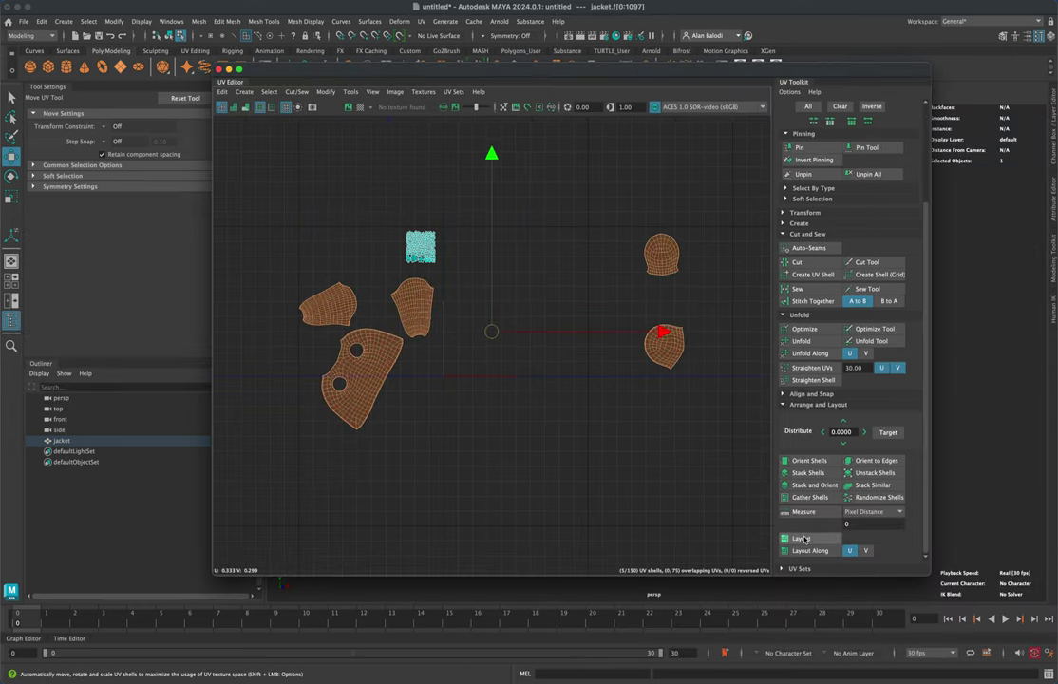
left_click(805, 539)
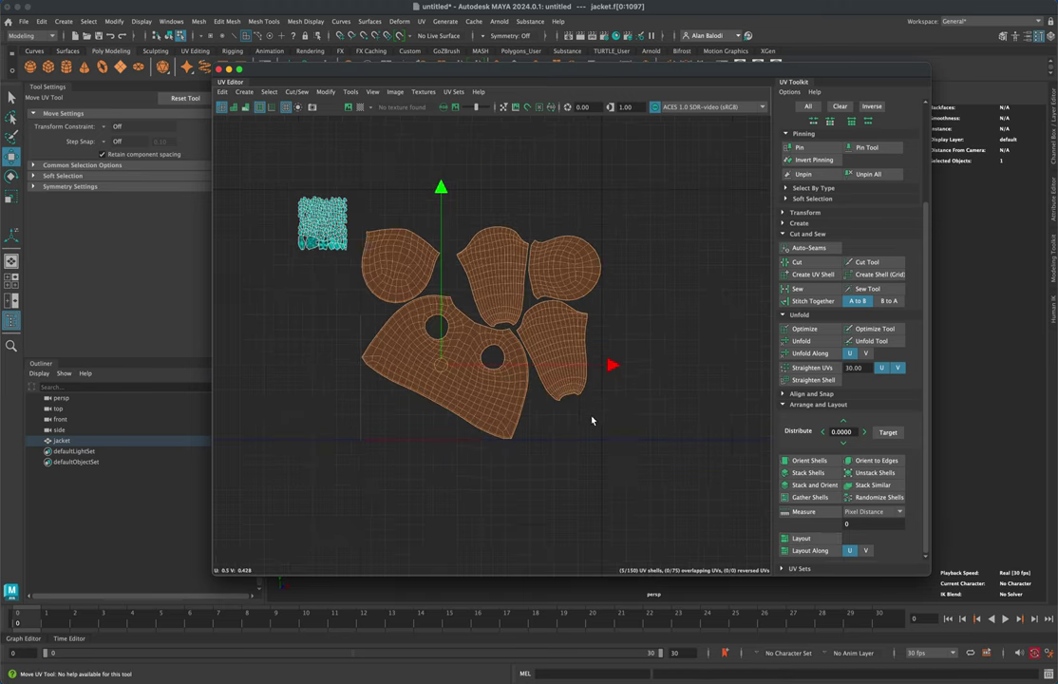
Rotate the jacket body shell until its hem is horizontal, and move it down to the lower edge of the UV tile
scroll(669, 451, "up", 1)
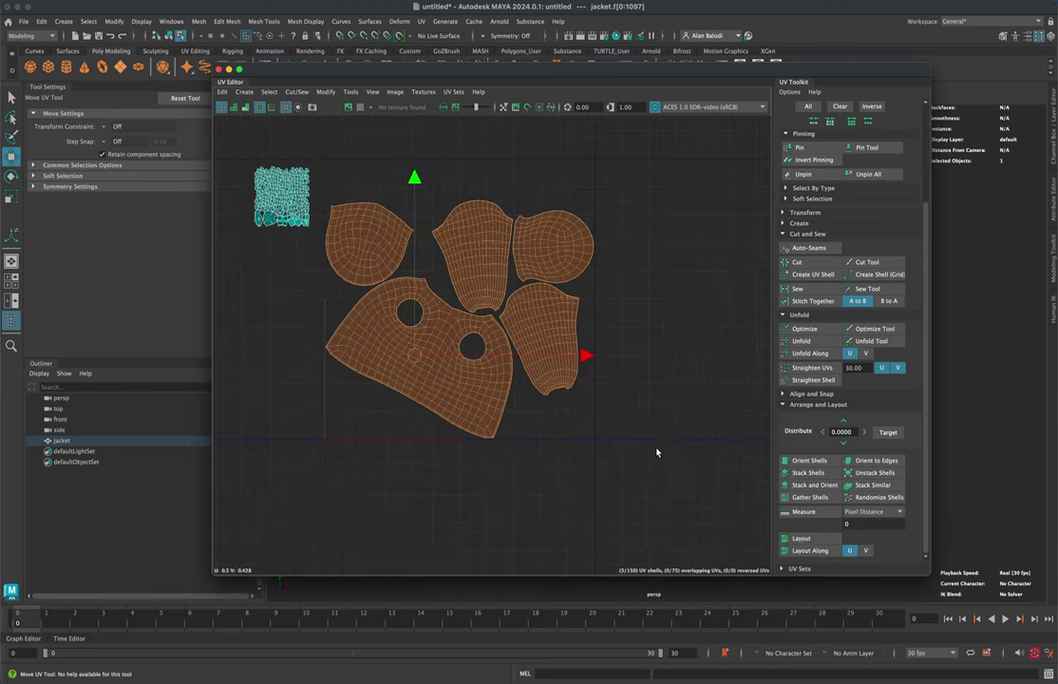
middle_click_drag(657, 452, 702, 447, "alt")
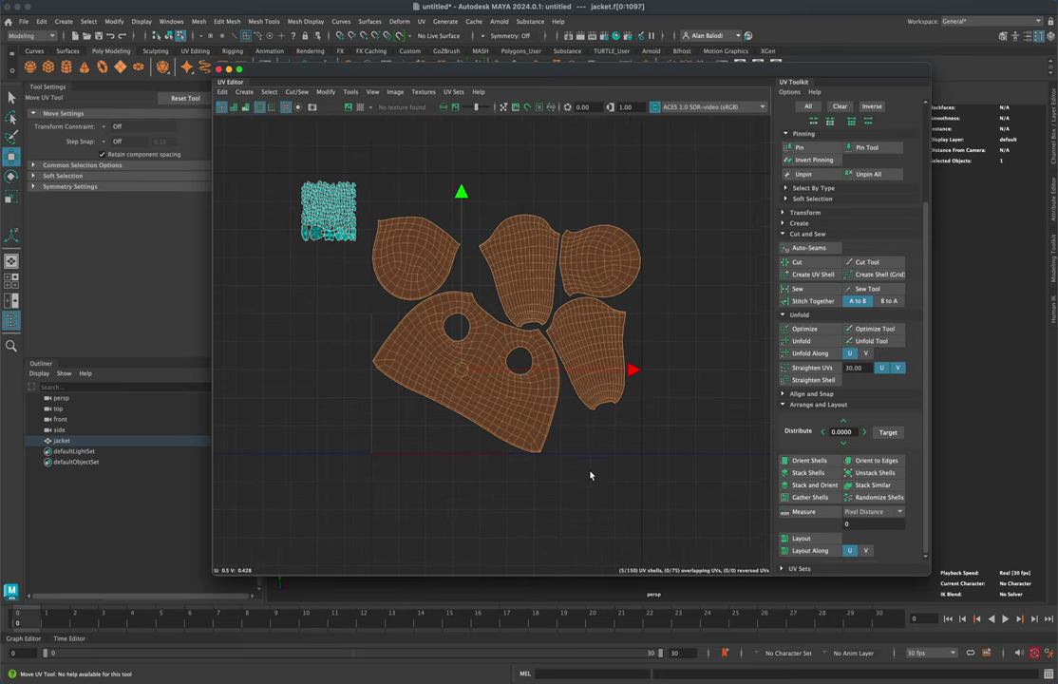
middle_click_drag(587, 467, 572, 472, "alt")
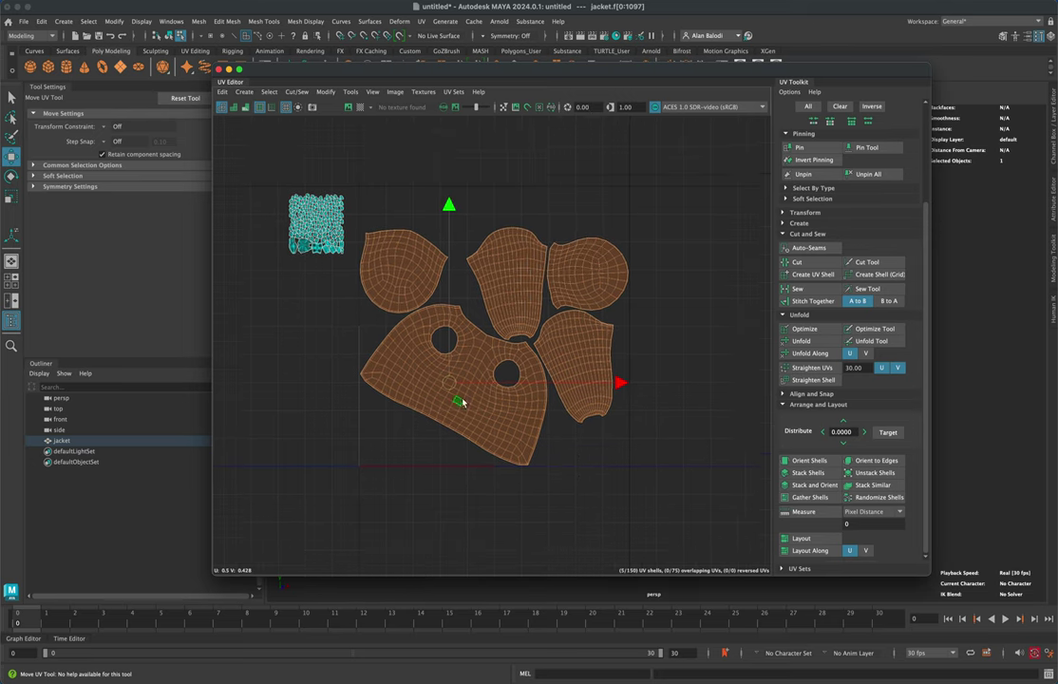
left_click(345, 414)
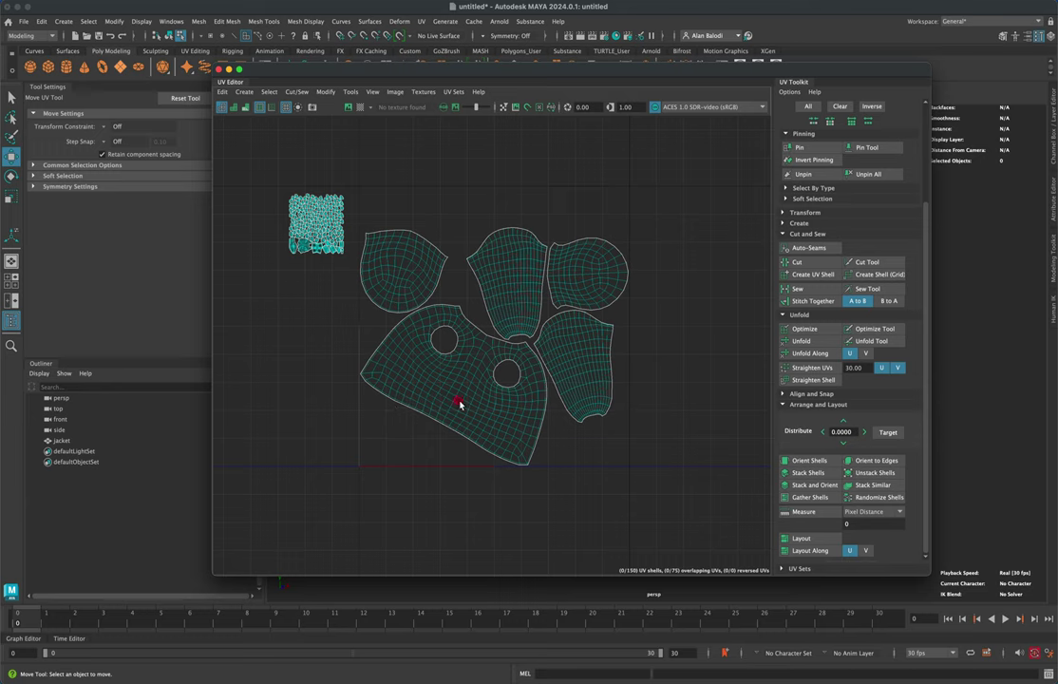
left_click(458, 402)
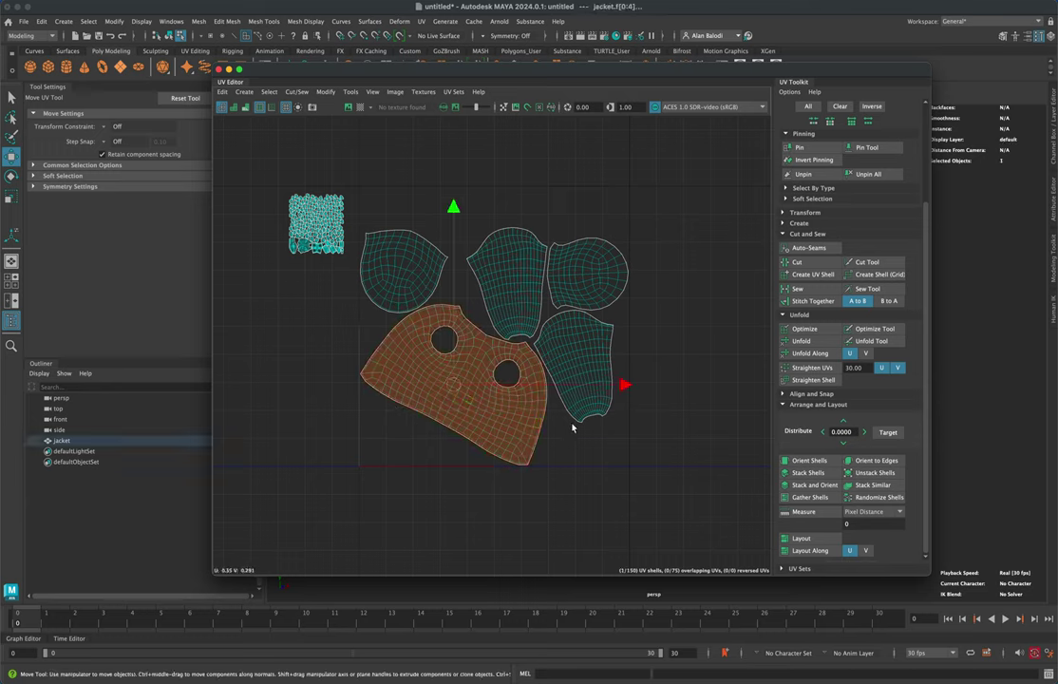
key("e")
left_click_drag(594, 480, 611, 402)
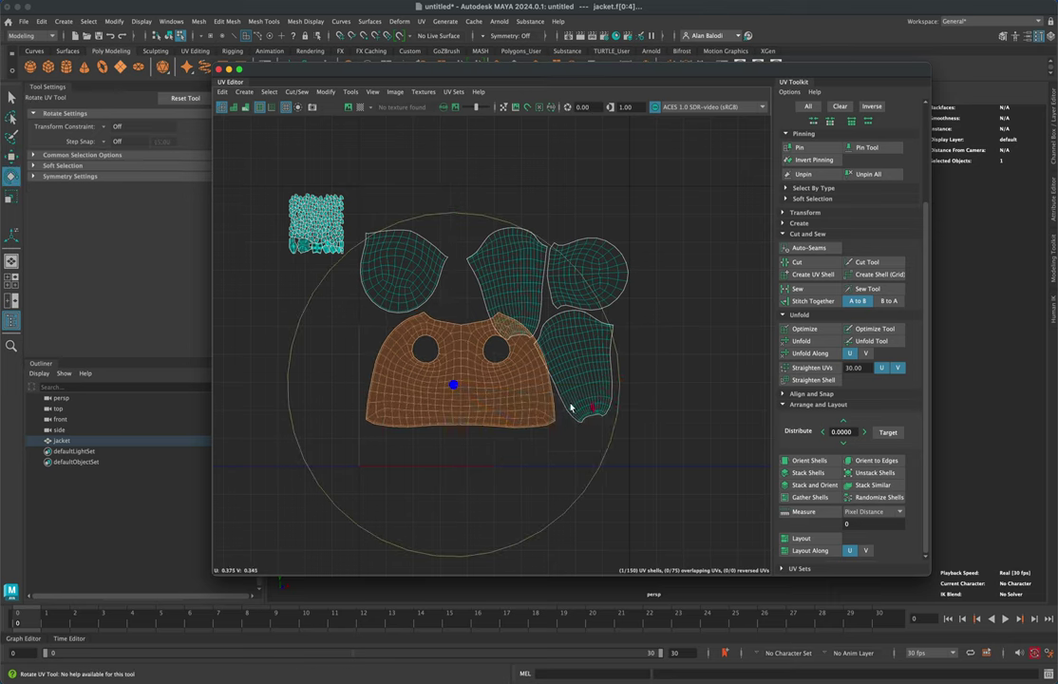
key("w")
left_click_drag(459, 392, 455, 425)
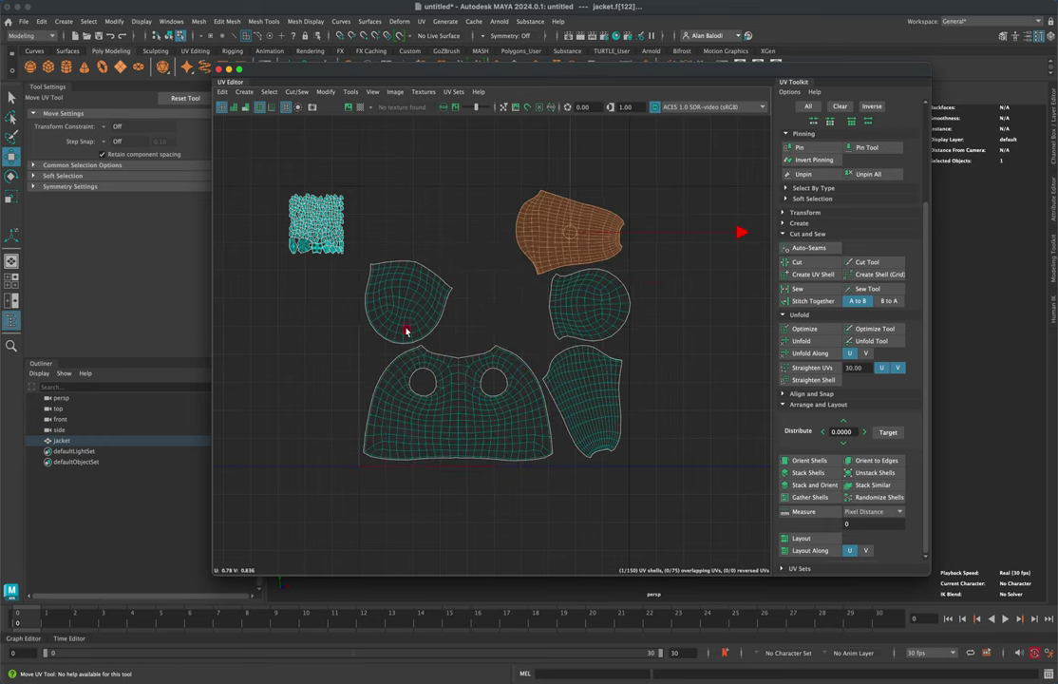
Enlarge the body shell to nearly the full width of the UV tile, and place the two sleeve shells above it
left_click(480, 398)
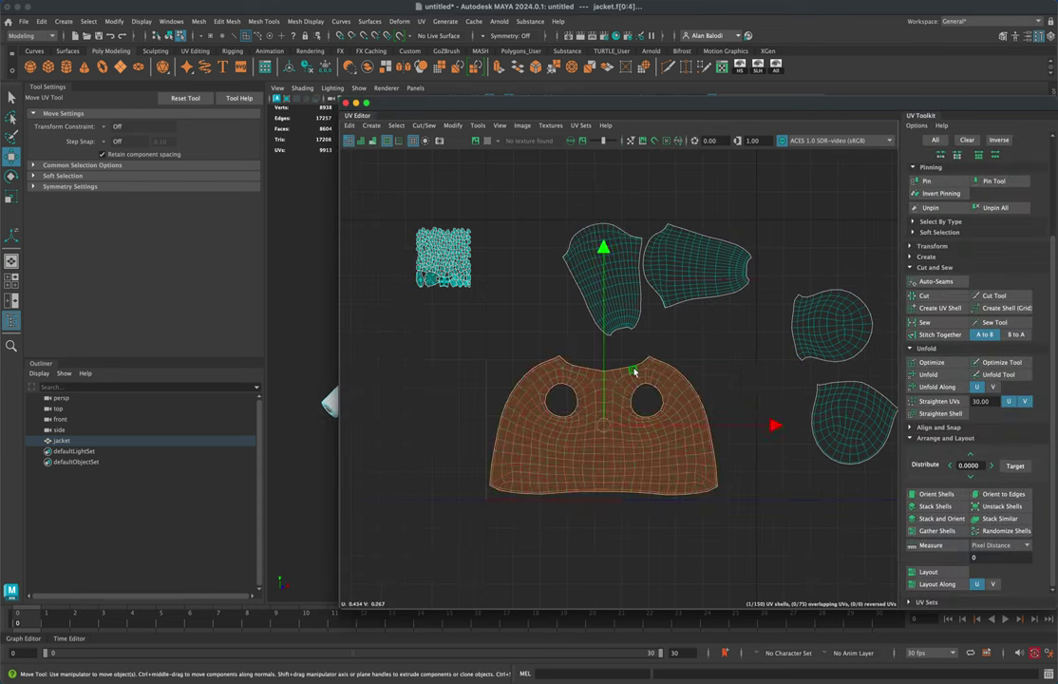
left_click(539, 291)
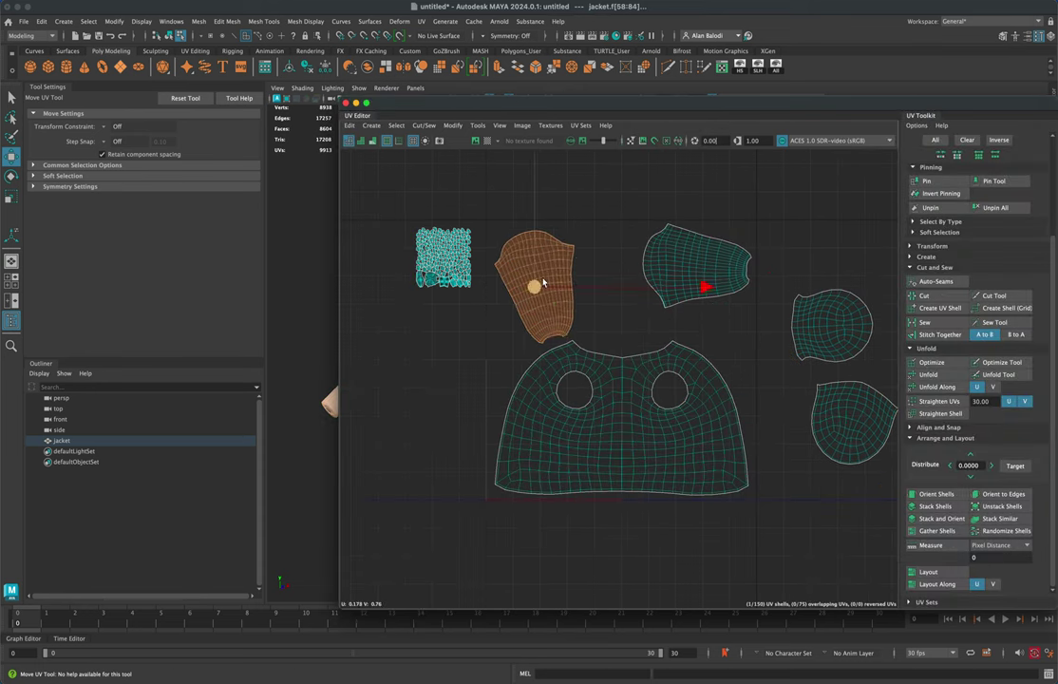
left_click(697, 267)
left_click_drag(698, 266, 715, 286)
key("e")
key("w")
Move and rotate the first hood shell into the space between the sleeve shells, and turn the sleeves to fit against the tile's sides
left_click(810, 345)
left_click_drag(810, 345, 580, 277)
key("e")
key("w")
left_click(536, 301)
left_click(712, 285)
key("e")
key("w")
Fit the second hood shell between the first hood shell and the right sleeve, and adjust the body shell's position beneath them
left_click(659, 362)
left_click_drag(830, 217, 681, 316)
left_click_drag(591, 267, 582, 267)
left_click(691, 396)
left_click_drag(690, 396, 691, 398)
Try to fit the whole cluster of small shells, slightly scaled down, into the gap between the left sleeve and the hood shells
left_click_drag(403, 211, 475, 313)
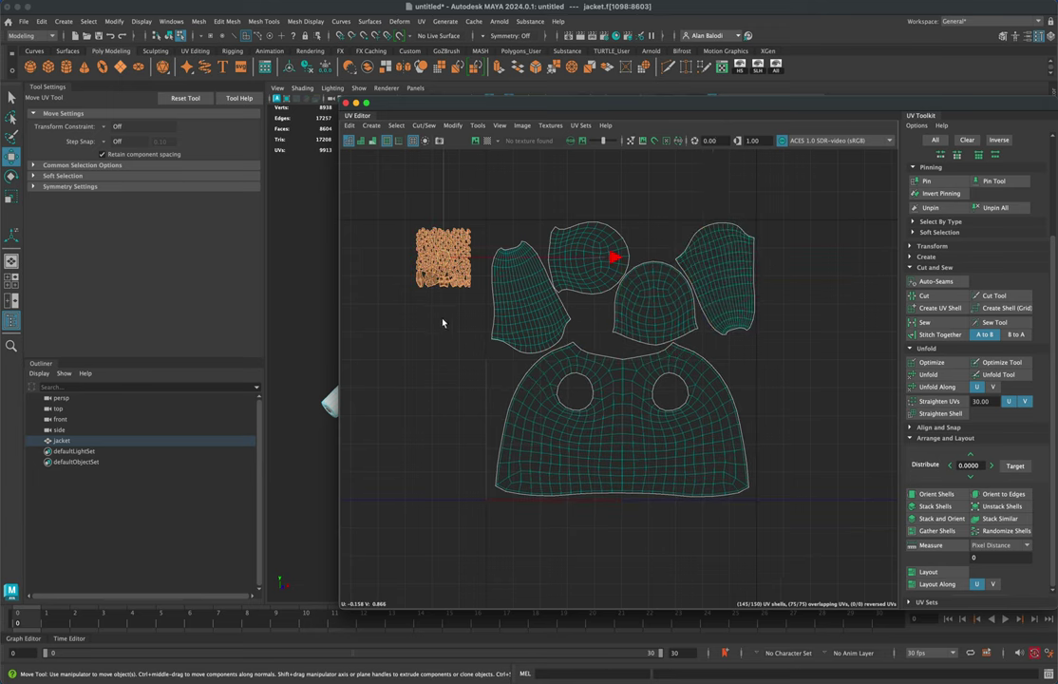
left_click(443, 323)
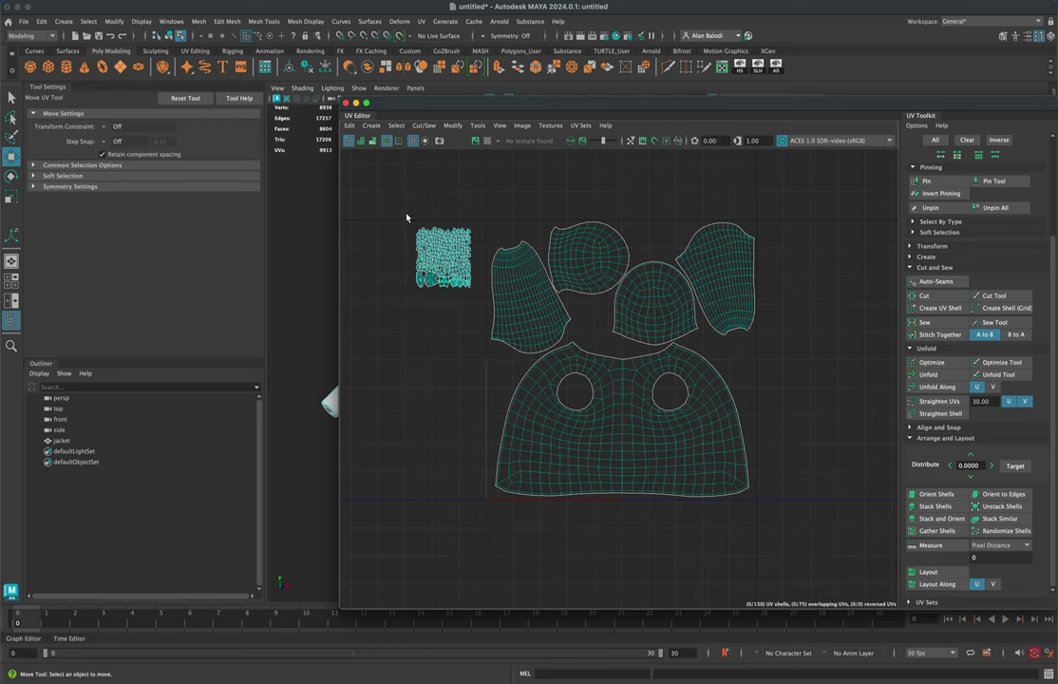
left_click_drag(478, 311, 478, 311)
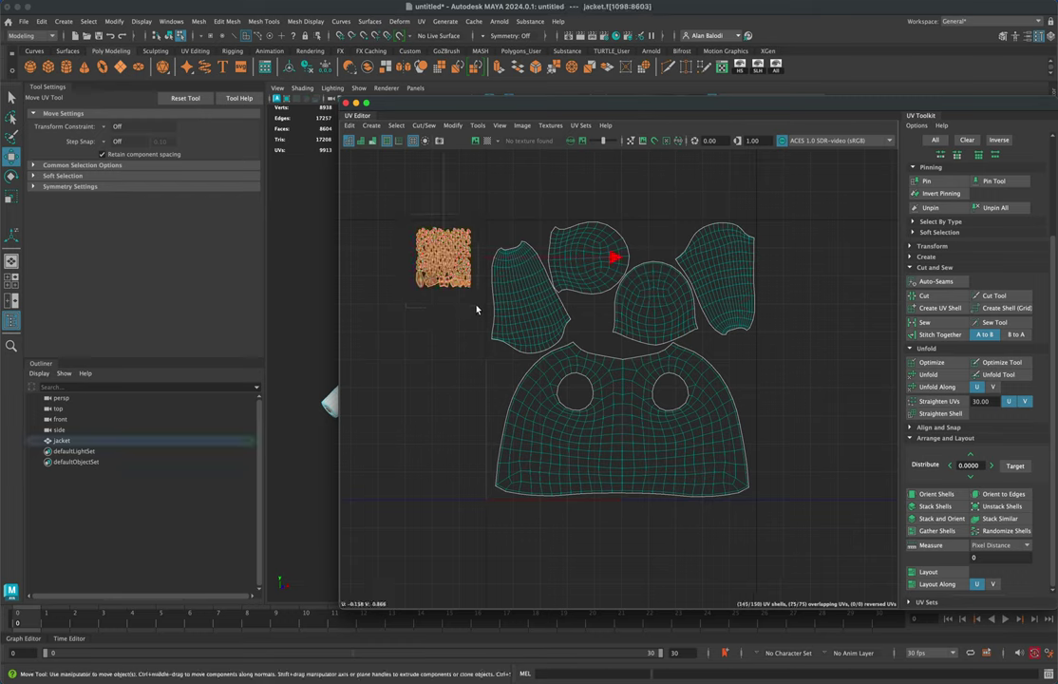
left_click_drag(445, 261, 591, 323)
key("r")
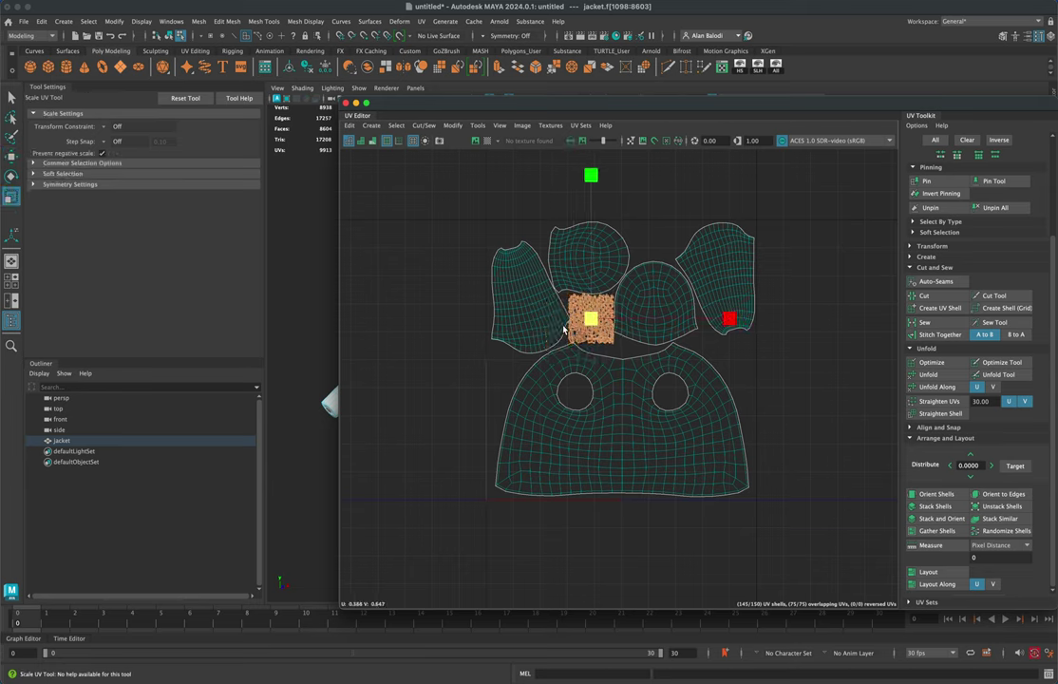
middle_click_drag(564, 330, 548, 330)
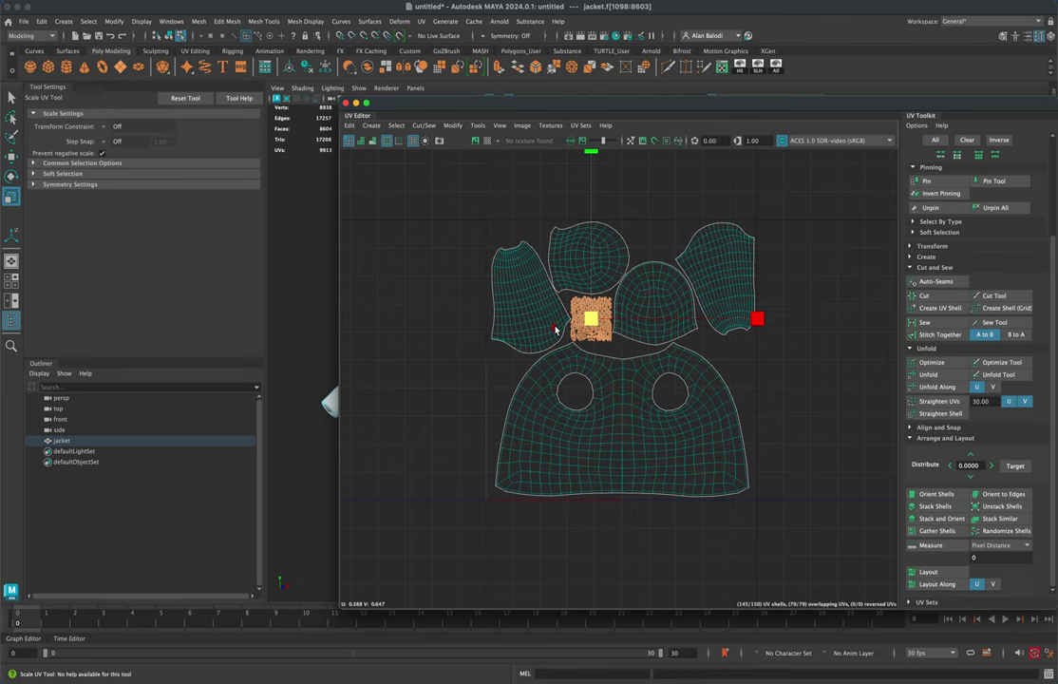
Undo the cluster's last scaling and move it back outside the UV tile, to the left of the sleeve shell
key("ctrl+z")
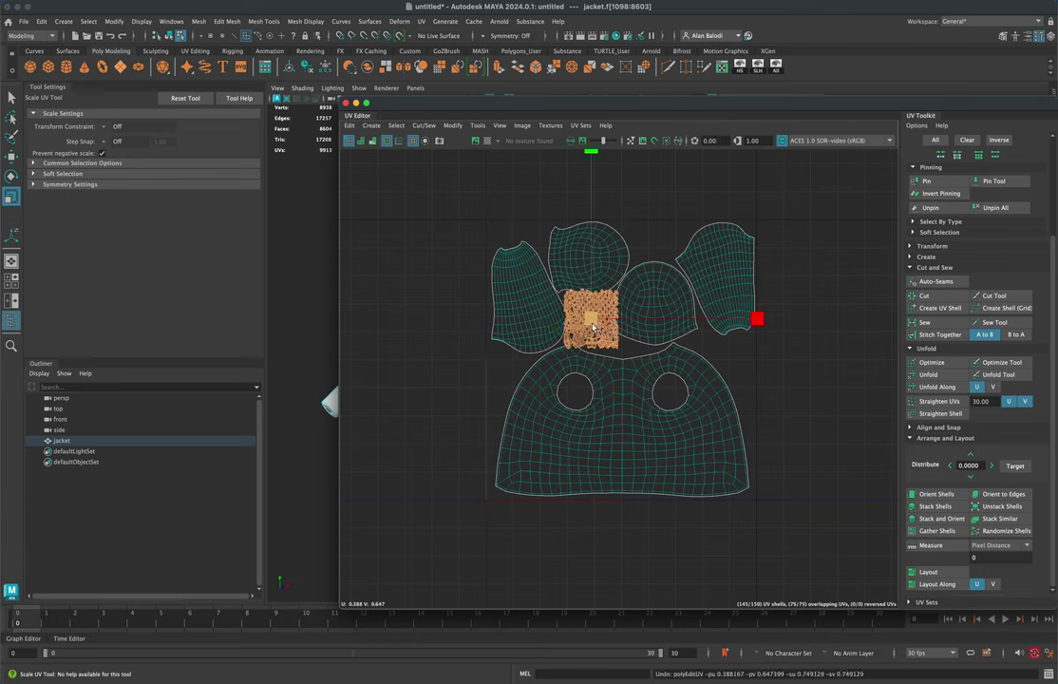
key("w")
middle_click_drag(593, 328, 429, 295)
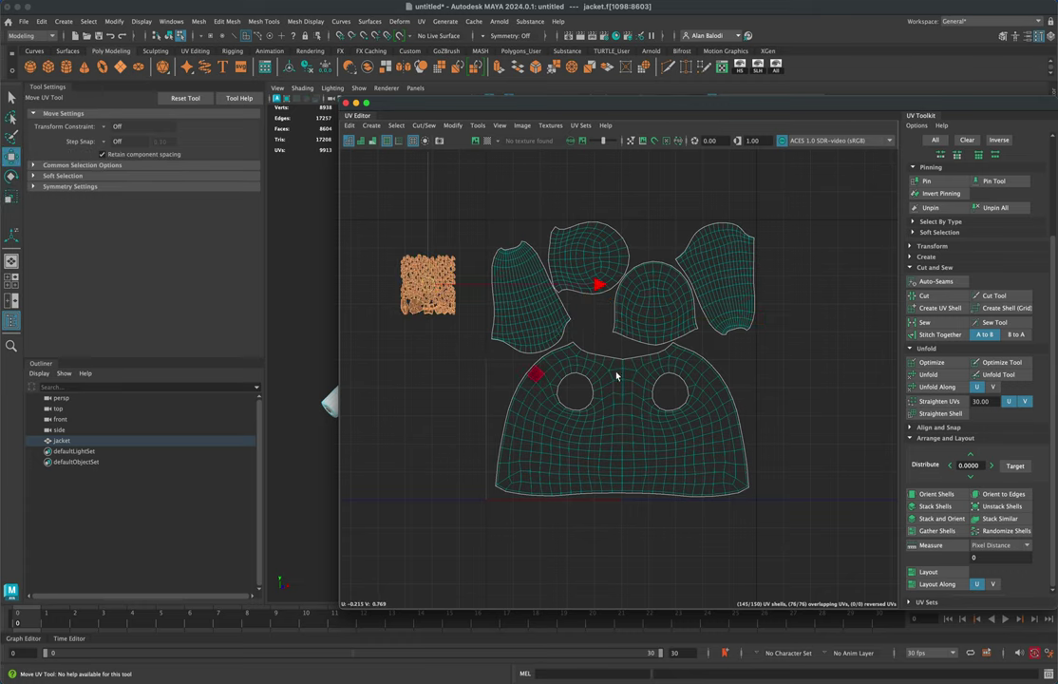
Switch to UV shell selection and move the cluster's upper-left group of small shells into the gap between the left sleeve and hood shells
right_click(407, 271)
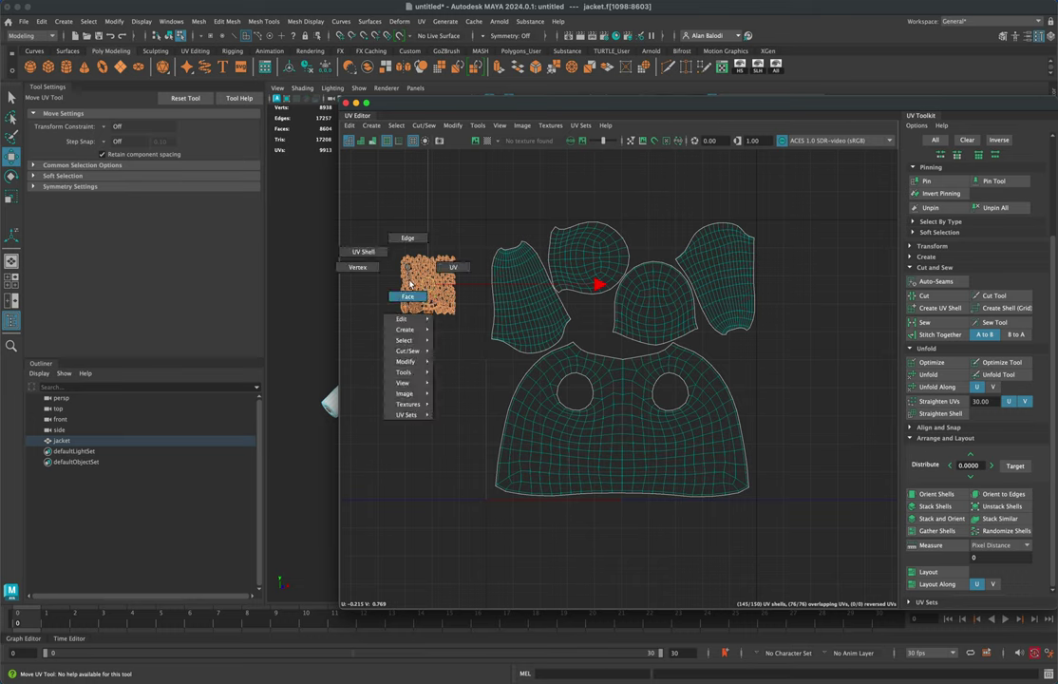
left_click(359, 251)
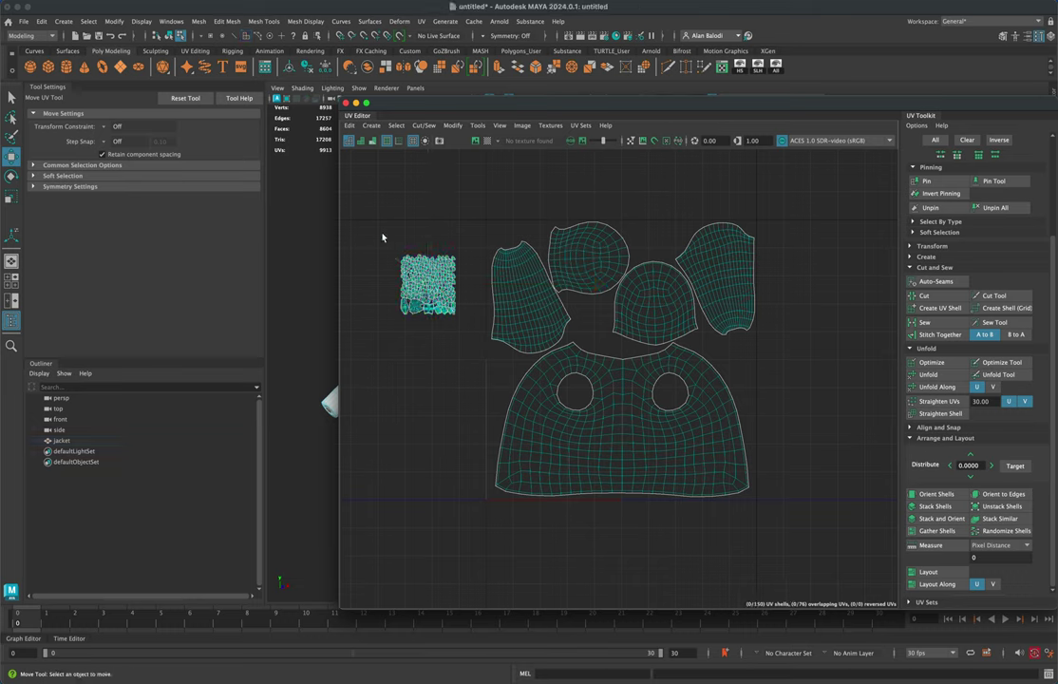
left_click(427, 284)
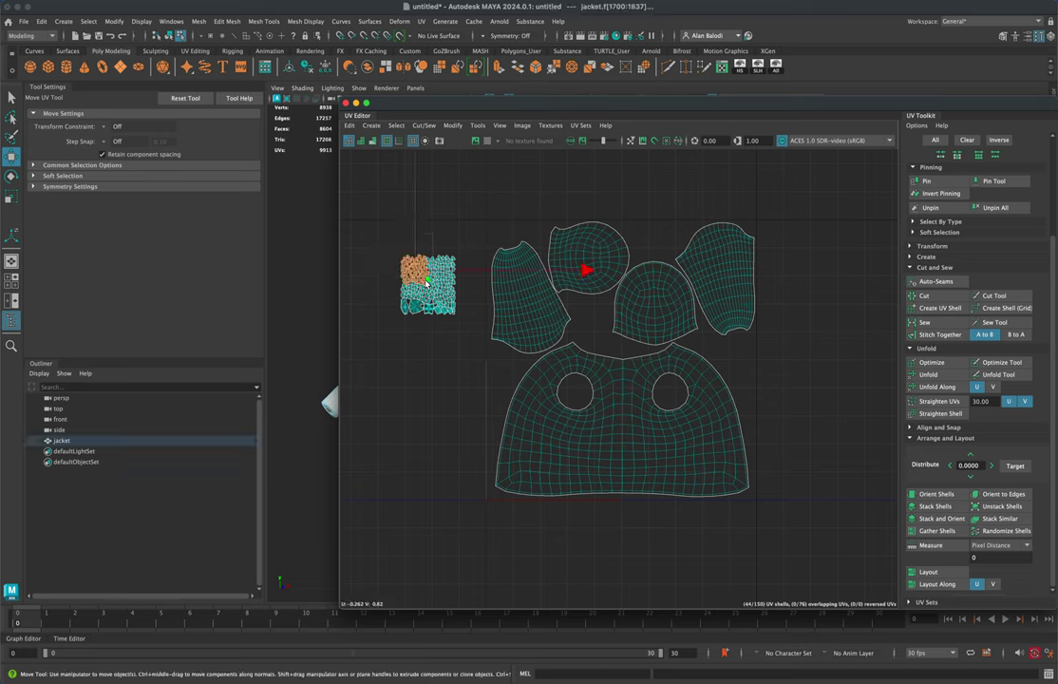
left_click_drag(428, 280, 596, 329)
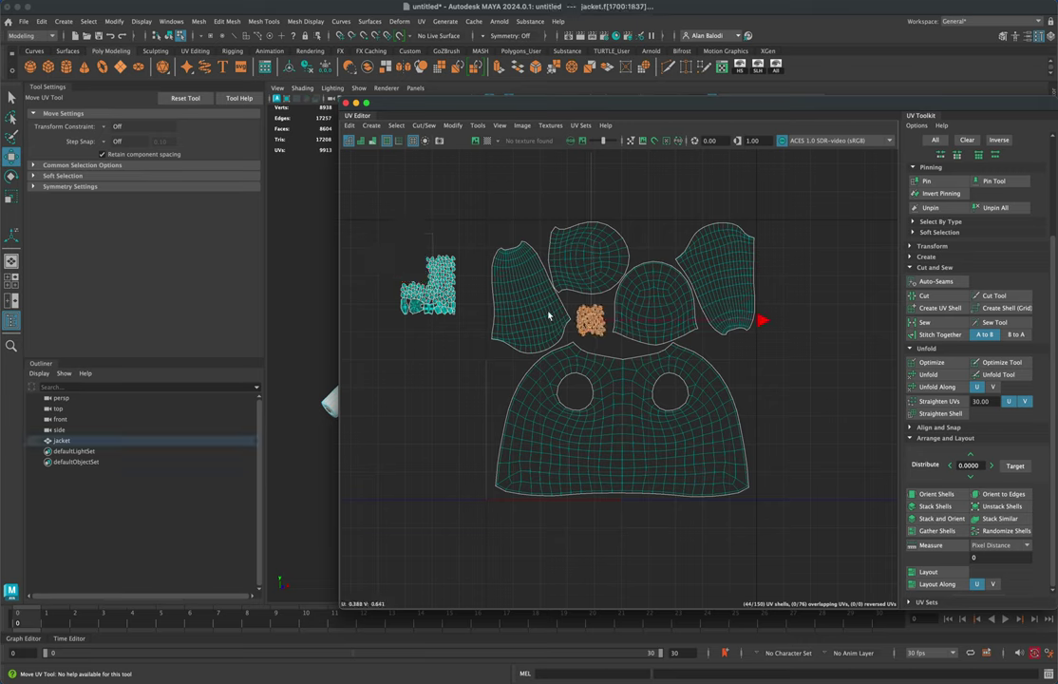
Place one group of small shells below the left sleeve and another between the upper hood shell and the right sleeve
left_click(440, 270)
left_click_drag(440, 270, 501, 364)
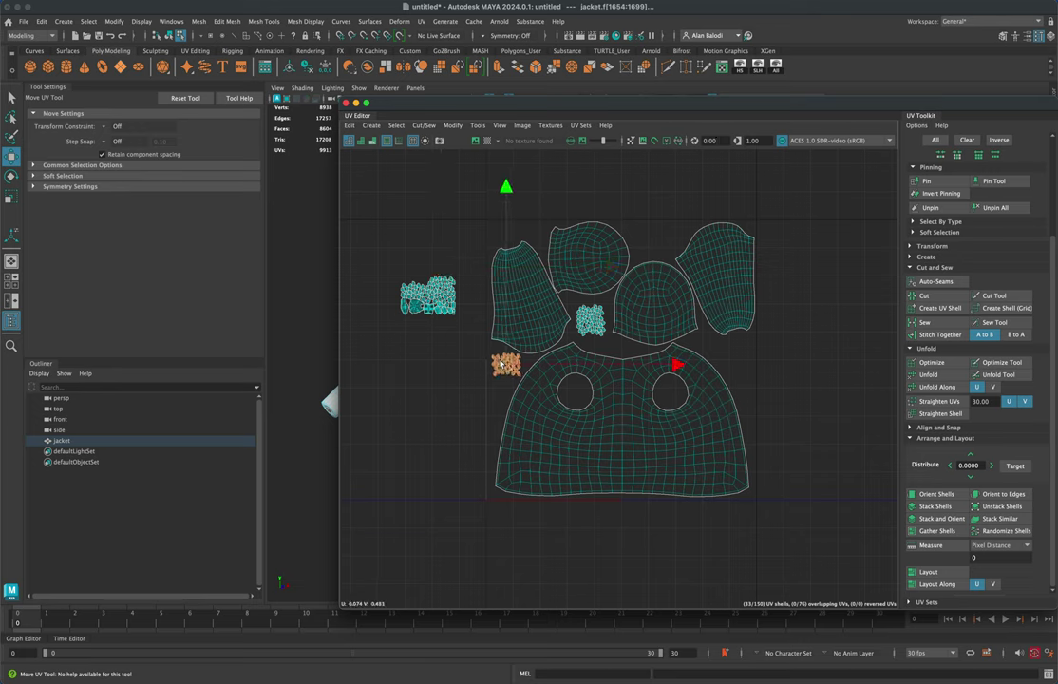
left_click(437, 287)
left_click_drag(437, 287, 655, 244)
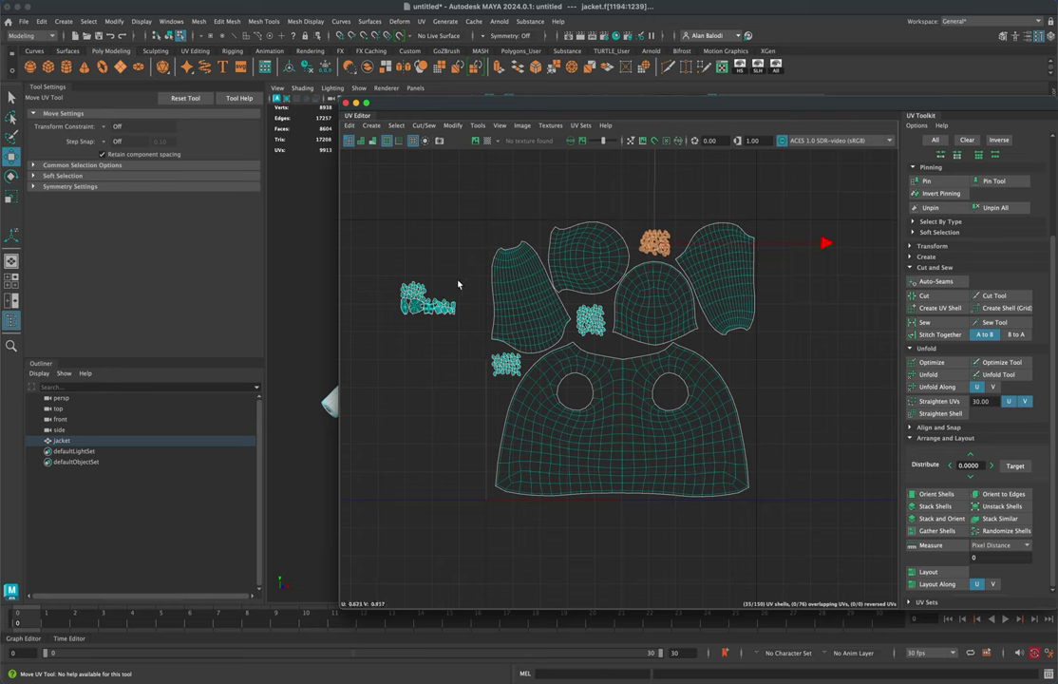
Place the last two groups of small shells below the right sleeve, one above the other beside the body shell's right shoulder
left_click_drag(423, 335, 461, 293)
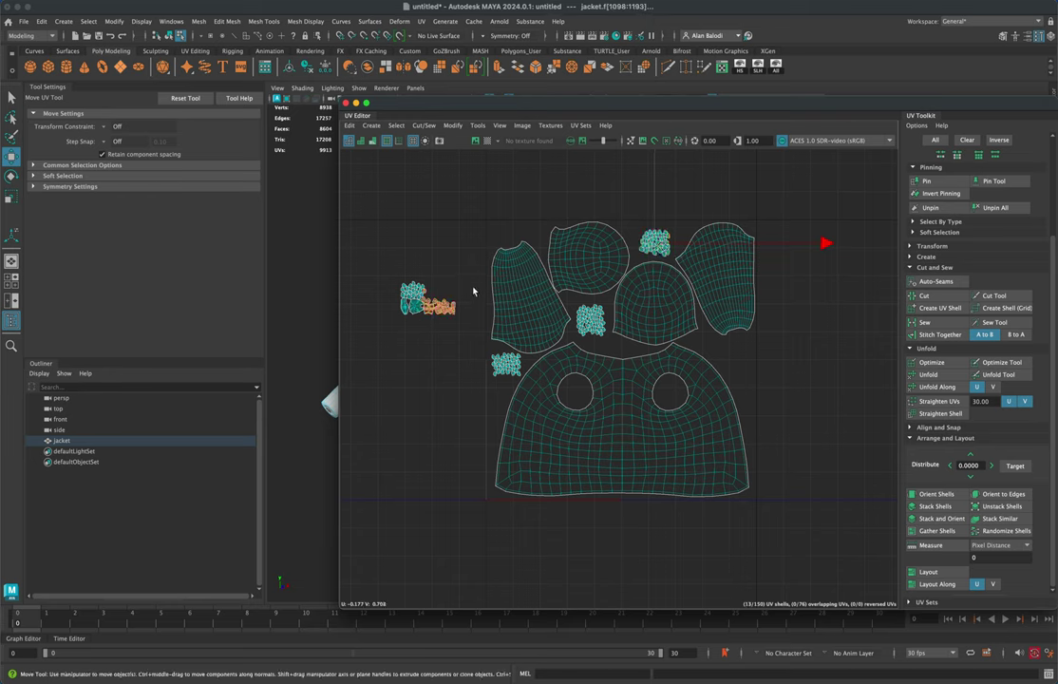
left_click_drag(437, 311, 737, 355)
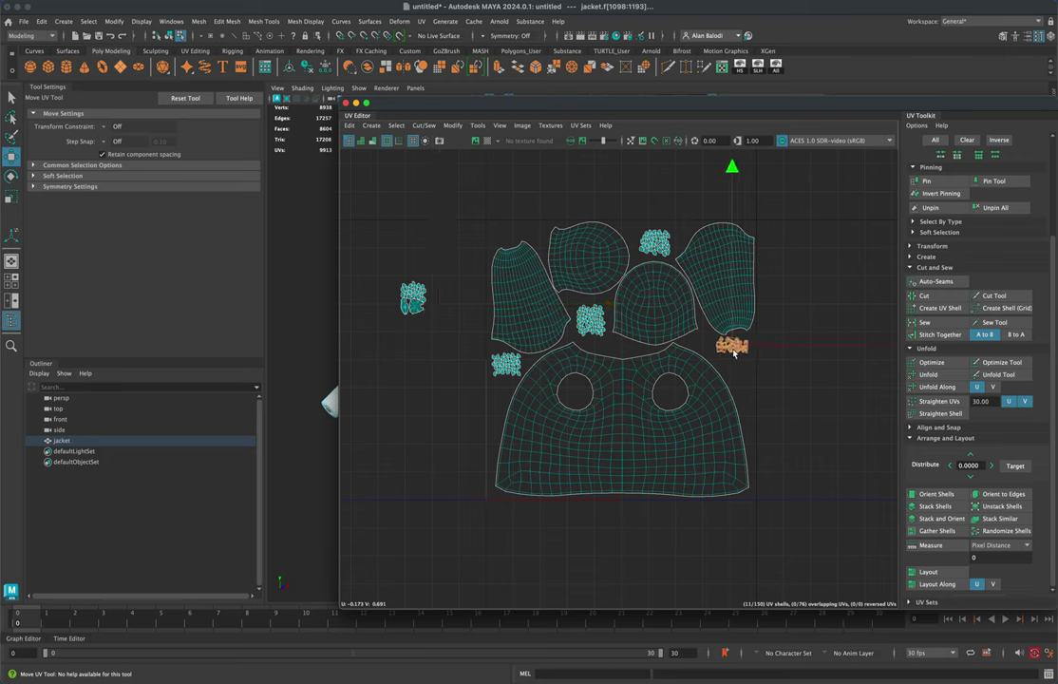
left_click(413, 300)
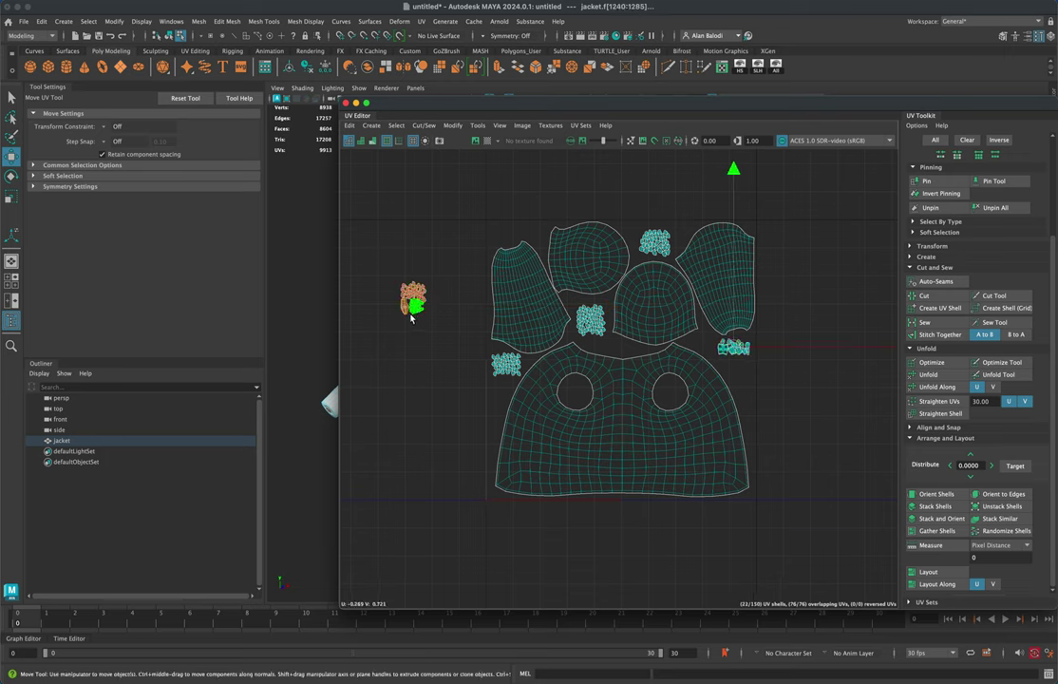
left_click_drag(415, 301, 744, 382)
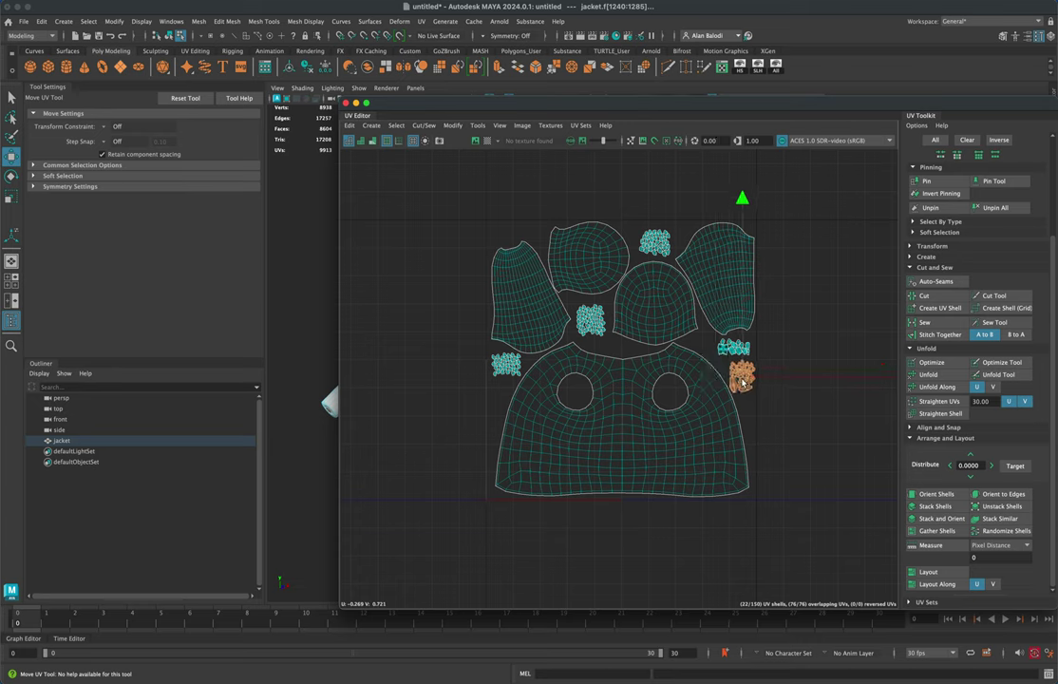
left_click(821, 445)
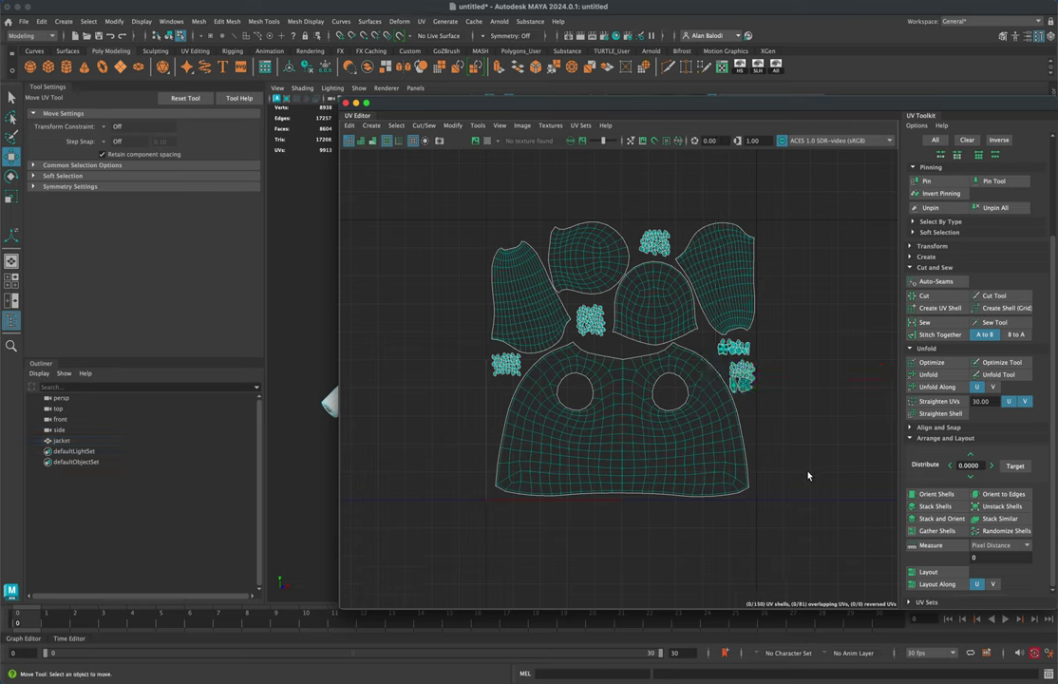
Uncover the jacket in the viewport beside the UV layout and apply the checker map to the mesh
scroll(805, 475, "down", 2)
middle_click_drag(813, 463, 785, 440, "alt")
scroll(718, 441, "up", 1)
scroll(755, 435, "up", 1)
scroll(757, 436, "up", 2)
scroll(775, 426, "up", 1)
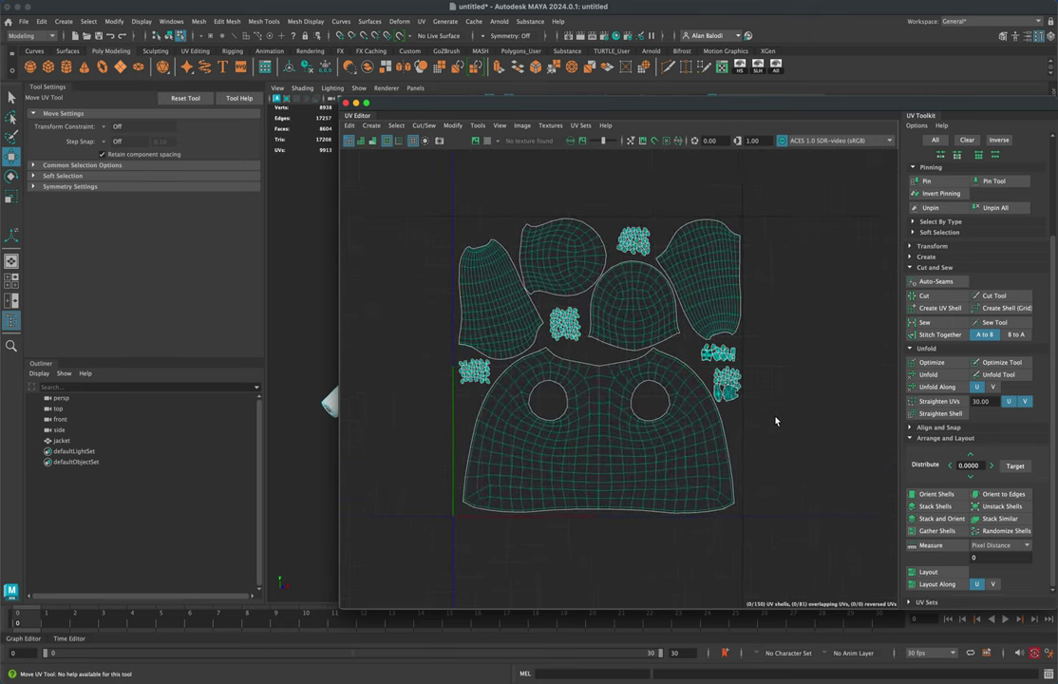
scroll(776, 421, "up", 1)
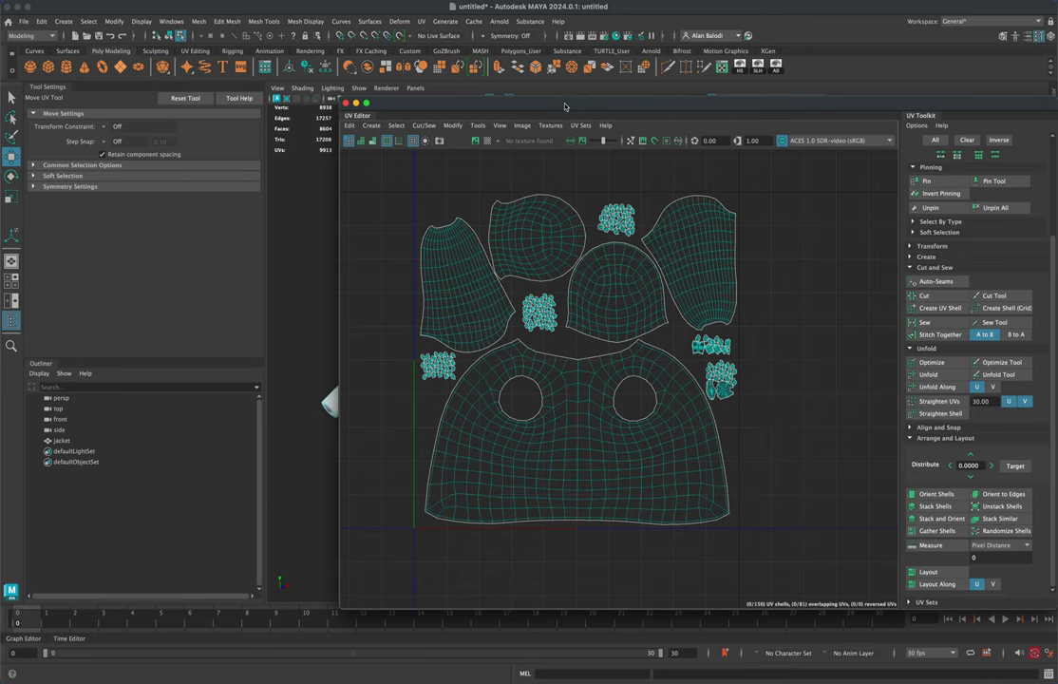
left_click_drag(553, 110, 798, 130)
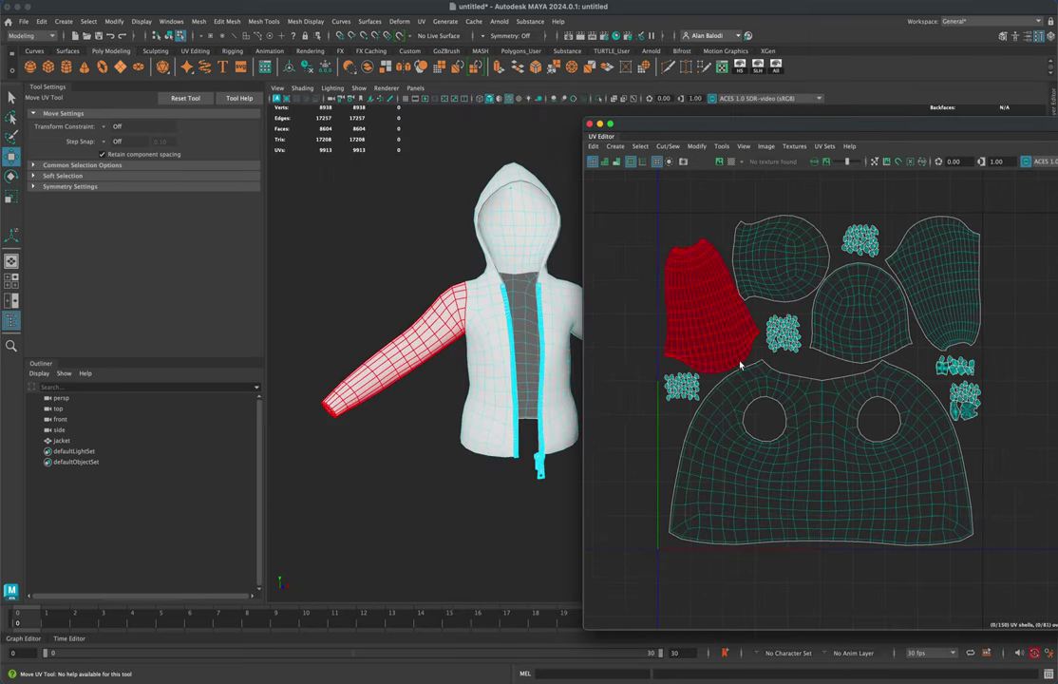
left_click(732, 164)
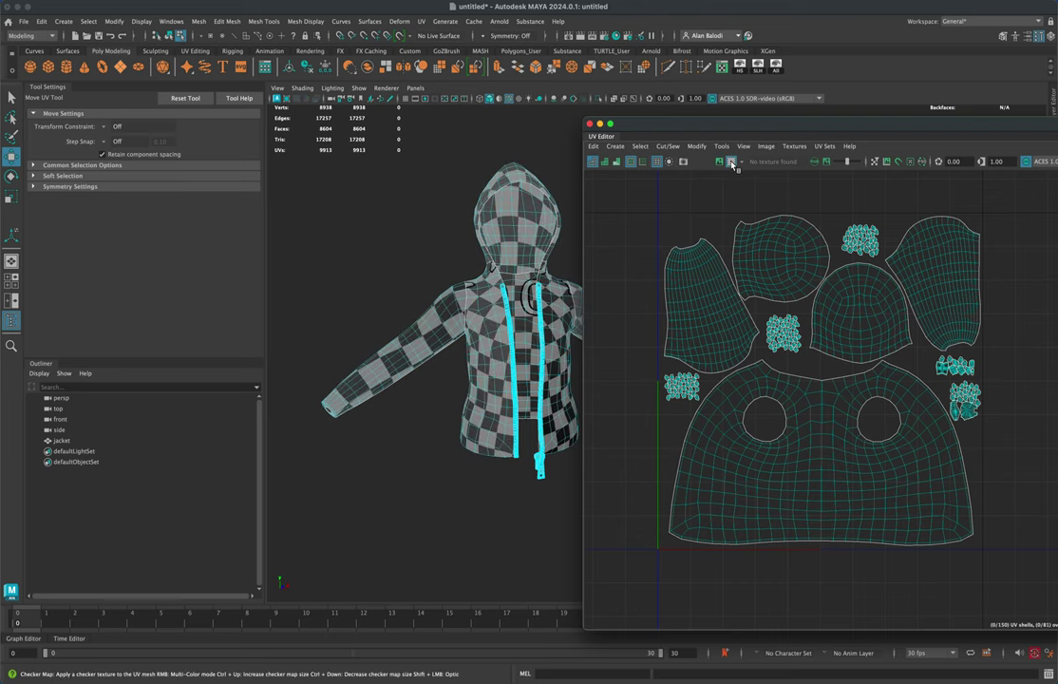
Examine the checker pattern on the jacket's front and back for distortion and differences in square size between body, hood and sleeves
left_click_drag(655, 124, 802, 140)
left_click_drag(632, 207, 591, 241, "alt")
key("w")
scroll(597, 276, "up", 3)
middle_click_drag(591, 241, 616, 280, "alt")
left_click_drag(616, 280, 644, 258, "alt")
left_click_drag(359, 266, 375, 302, "alt")
left_click_drag(530, 418, 610, 441, "alt")
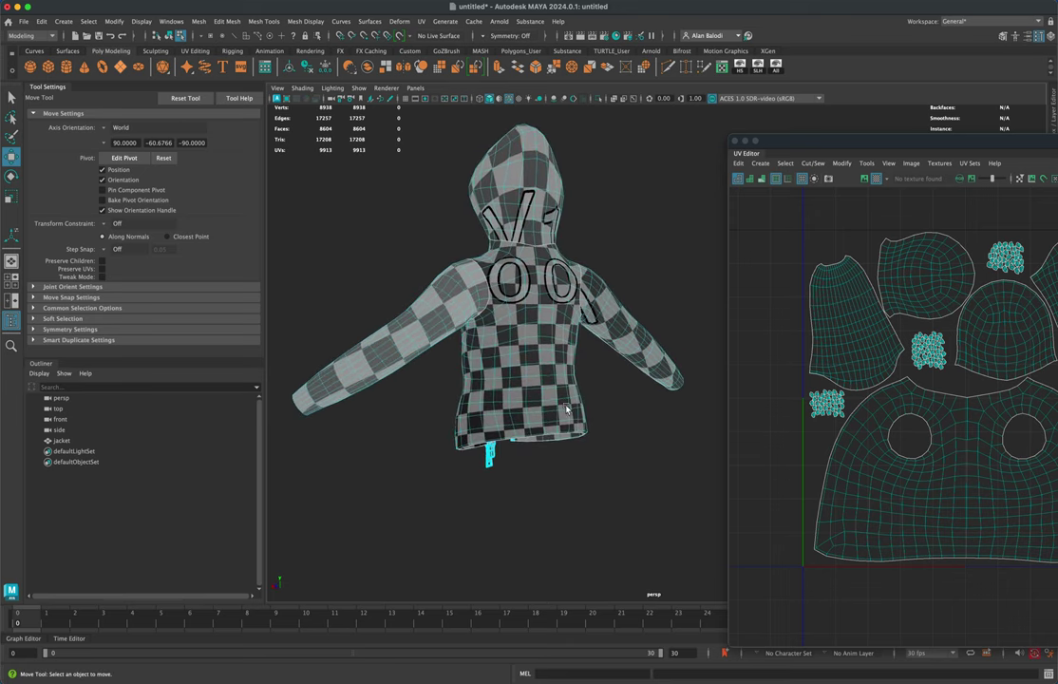
left_click_drag(412, 418, 420, 421, "alt")
mouse_move(558, 365)
left_mouse_down("alt")
mouse_move(634, 437)
mouse_move(549, 385)
left_mouse_up("alt")
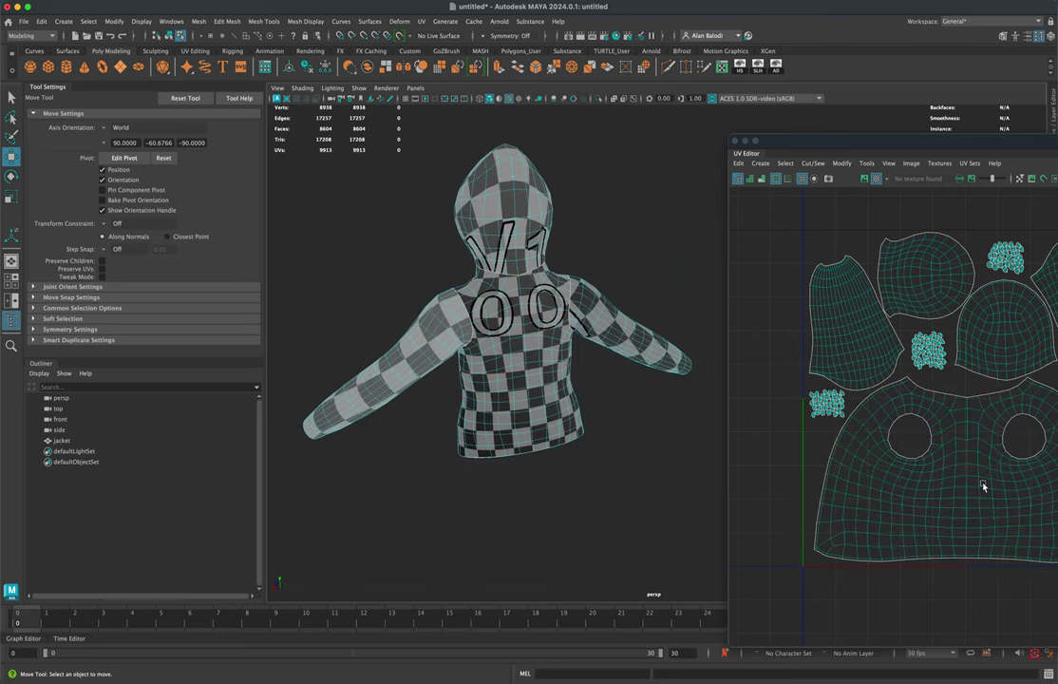
left_click_drag(522, 412, 503, 440, "alt")
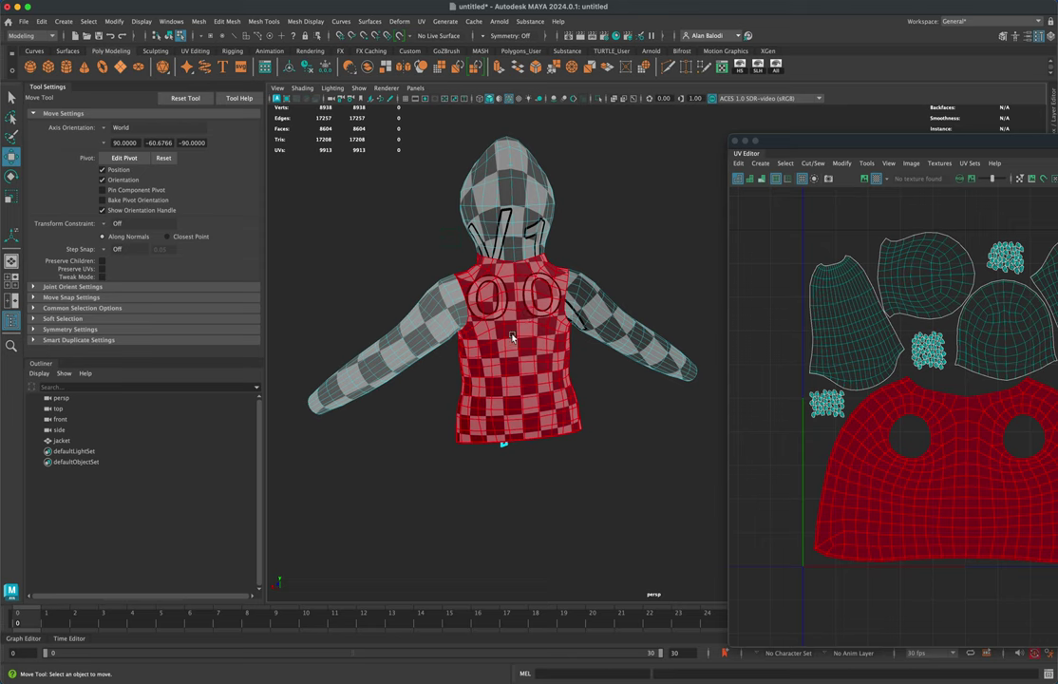
left_click_drag(399, 384, 389, 438, "alt")
mouse_move(624, 430)
left_mouse_down("alt")
mouse_move(572, 444)
mouse_move(623, 437)
left_mouse_up("alt")
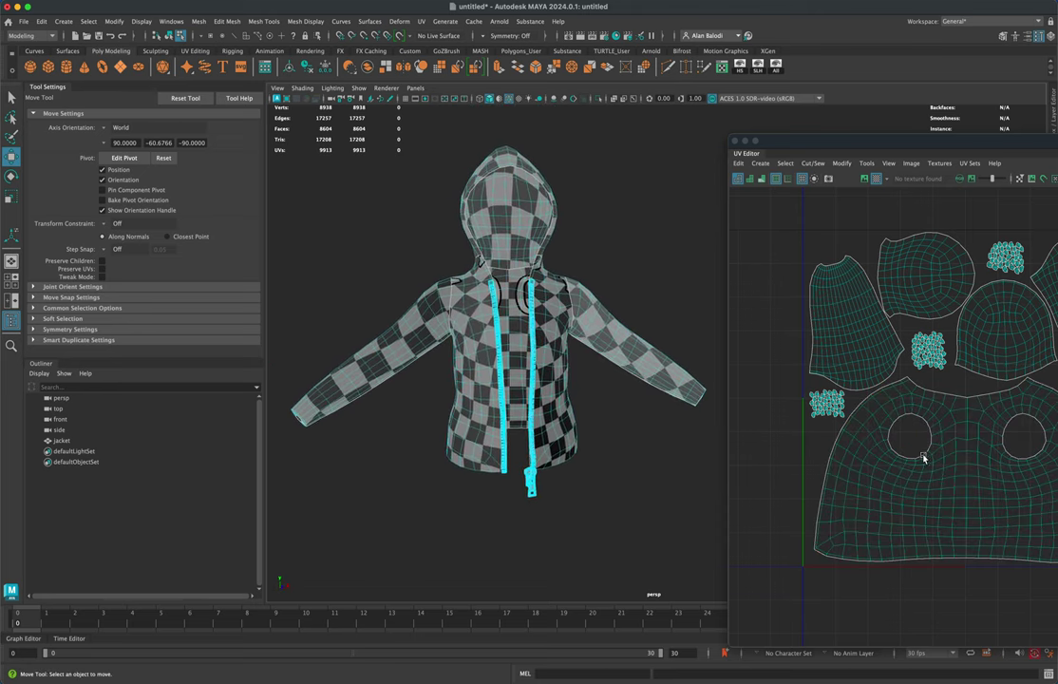
left_click_drag(607, 440, 601, 438, "alt")
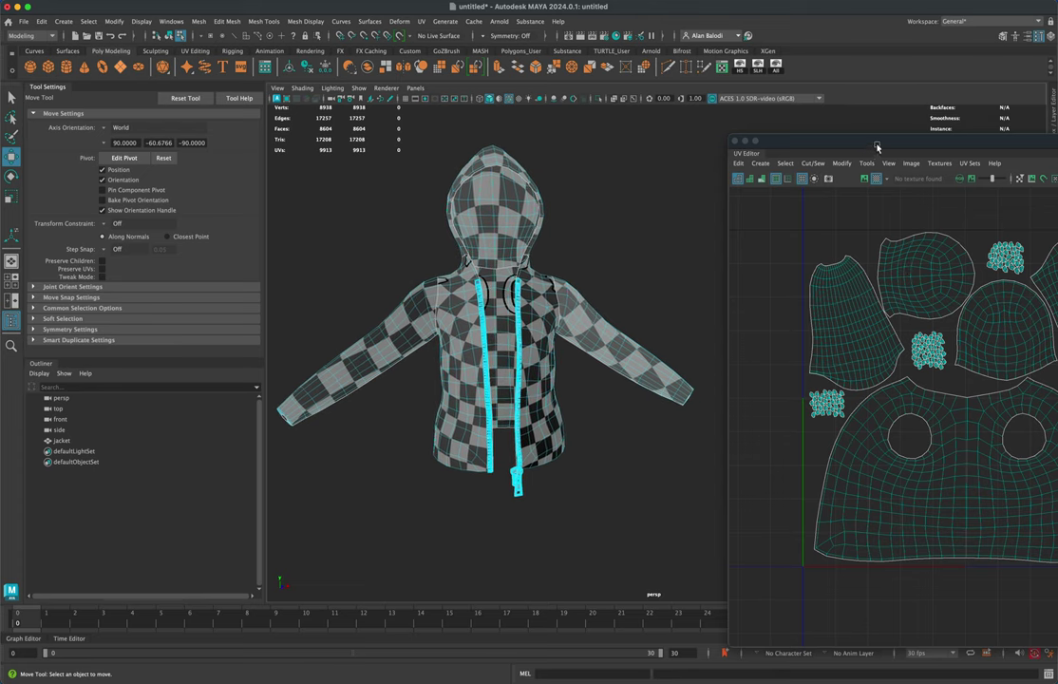
Compare the sleeve shells with the checker pattern on the sleeves and hood, viewing the jacket from both sides
left_click_drag(877, 147, 725, 138)
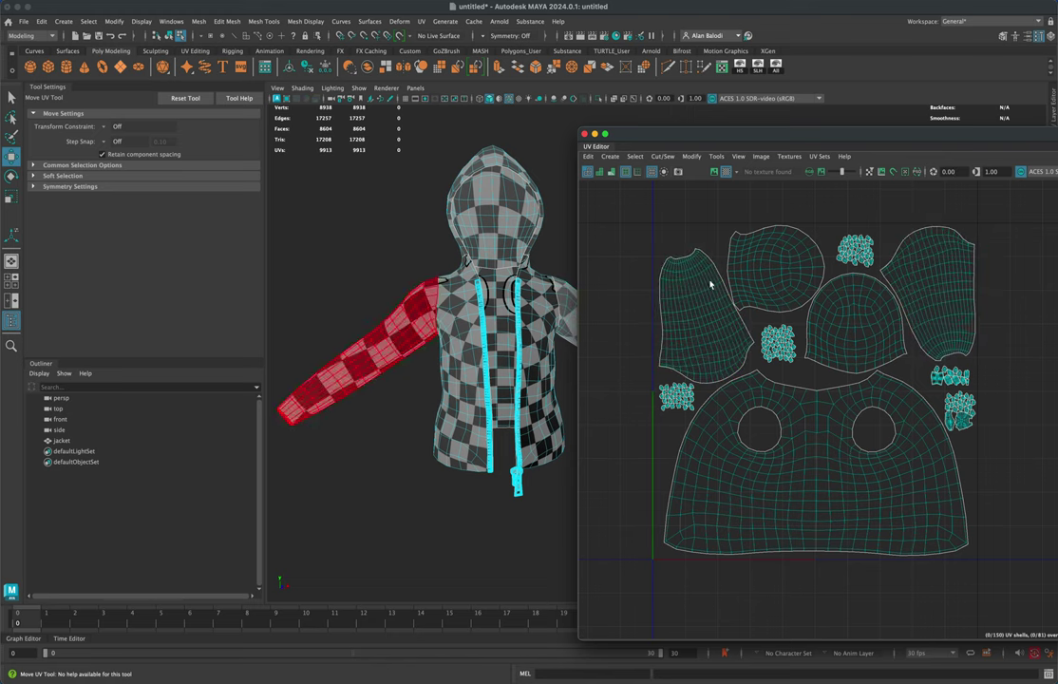
left_click_drag(716, 140, 872, 159)
left_click_drag(611, 161, 593, 263, "alt")
key("w")
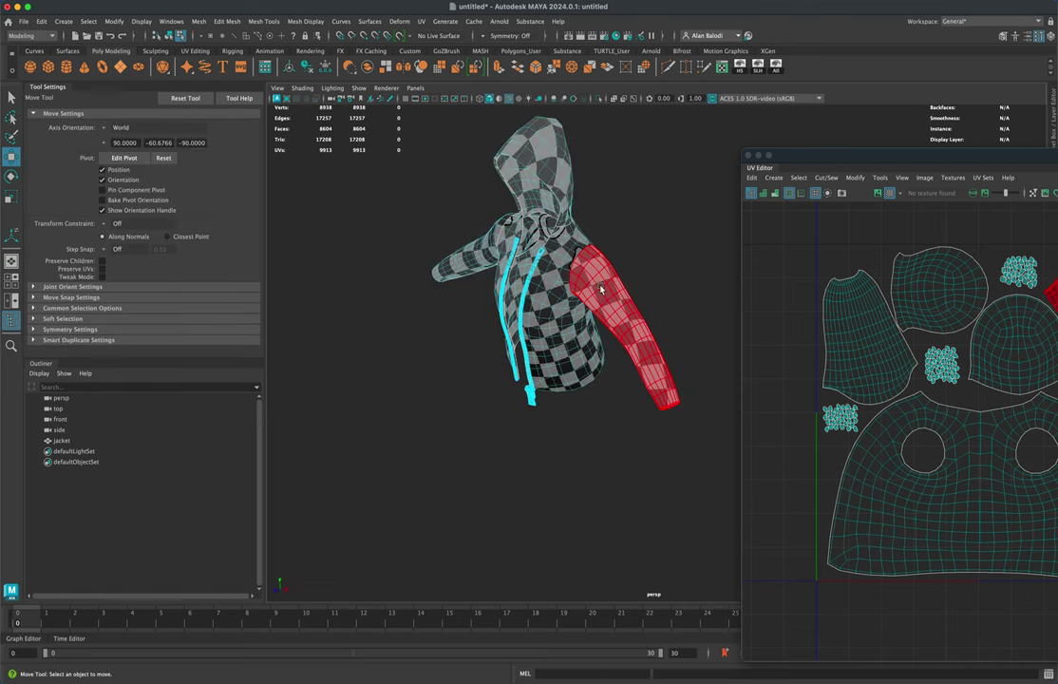
left_click_drag(627, 311, 606, 249, "alt")
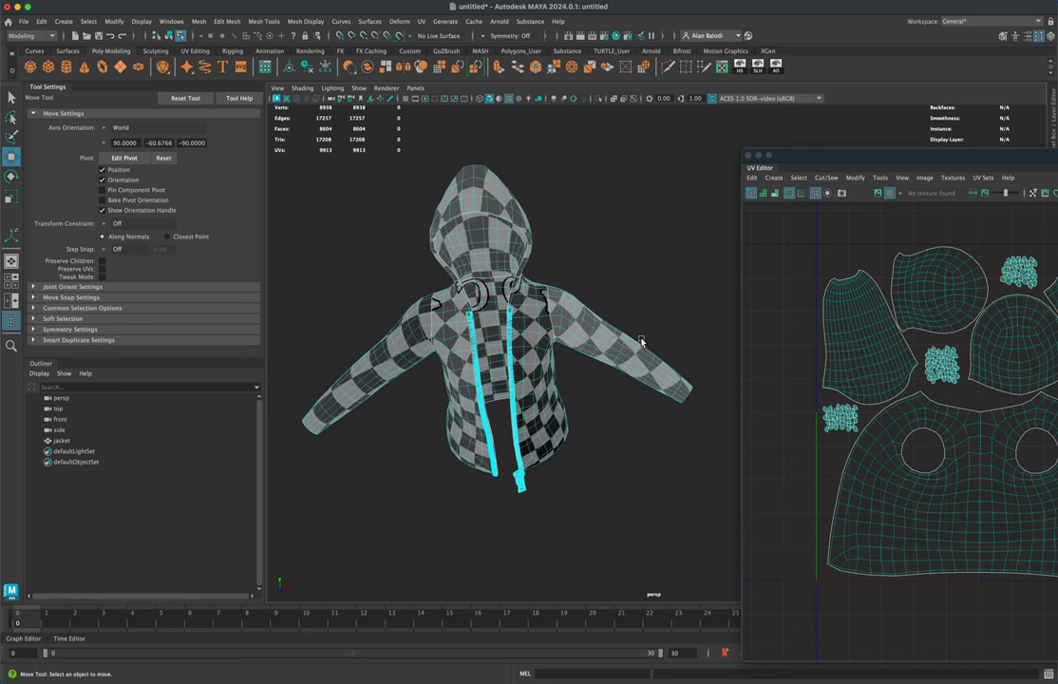
left_click_drag(403, 342, 370, 308, "alt")
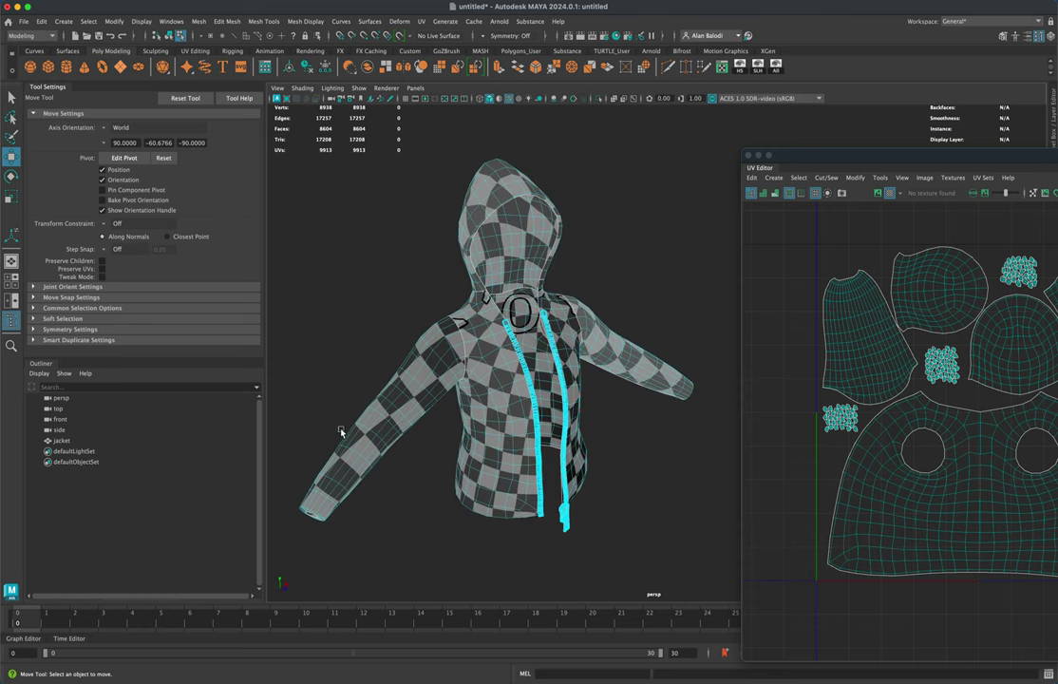
left_click_drag(314, 355, 382, 297, "alt")
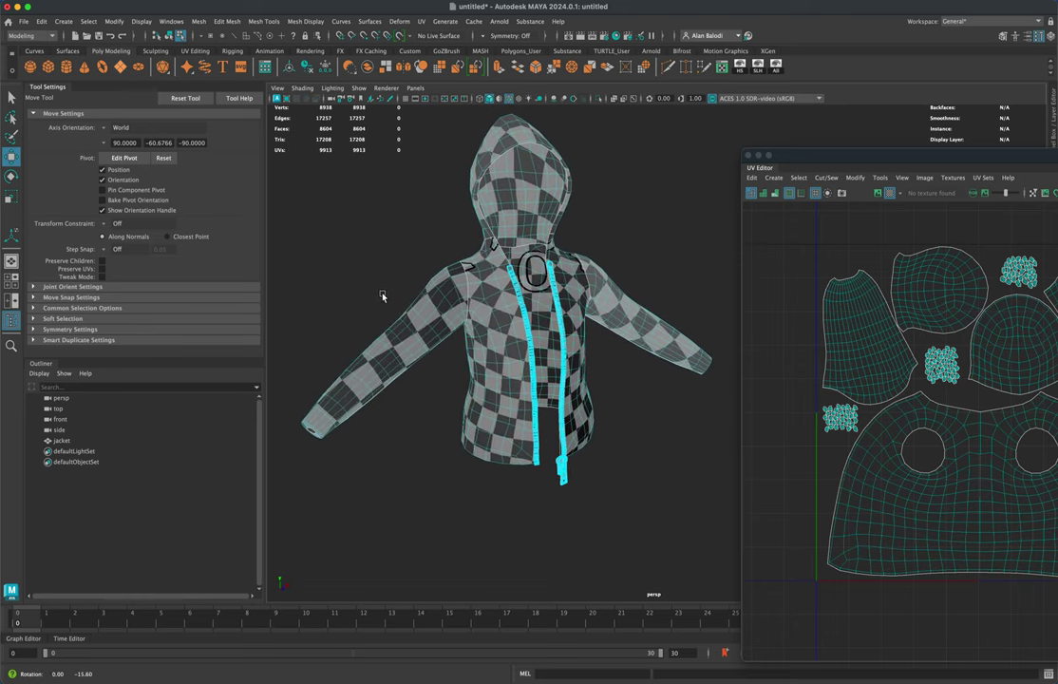
left_click_drag(415, 432, 371, 314, "alt")
left_click_drag(454, 475, 372, 390, "alt")
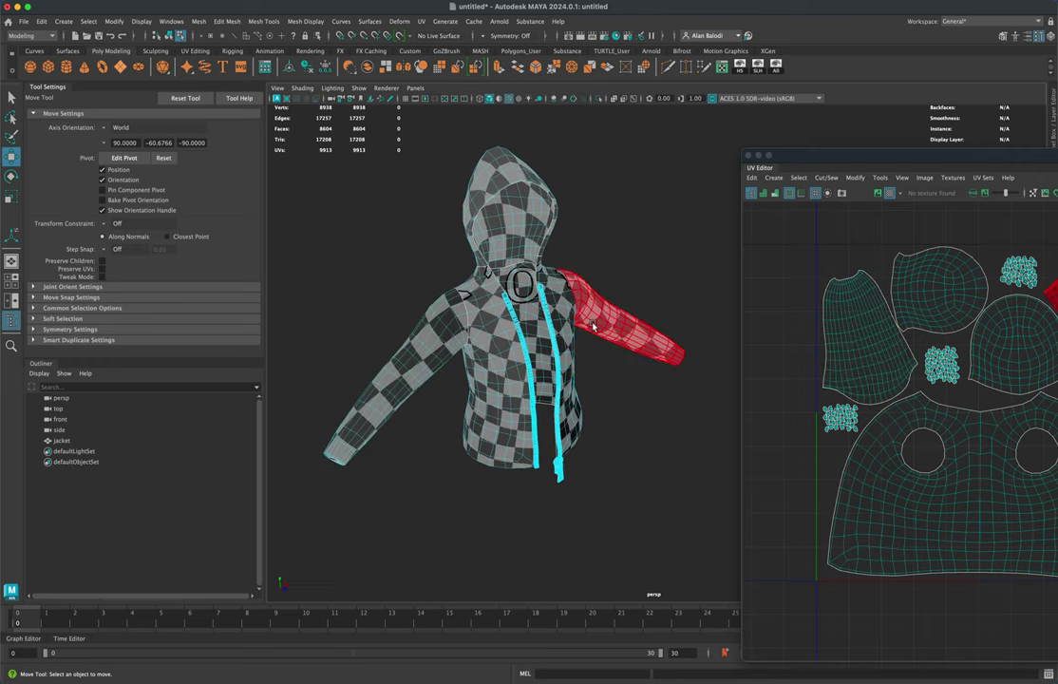
Turn off the checker display on the jacket and close the UV layout window
left_click_drag(619, 314, 684, 425, "alt")
left_click_drag(856, 167, 634, 132)
scroll(581, 383, "down", 2)
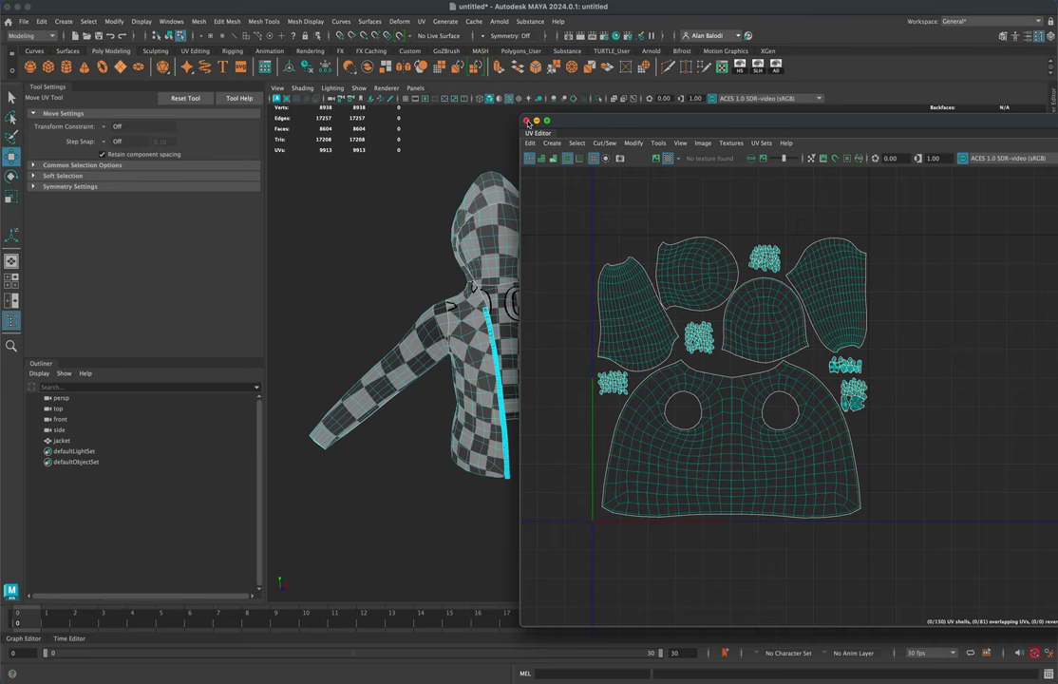
left_click_drag(589, 124, 667, 125)
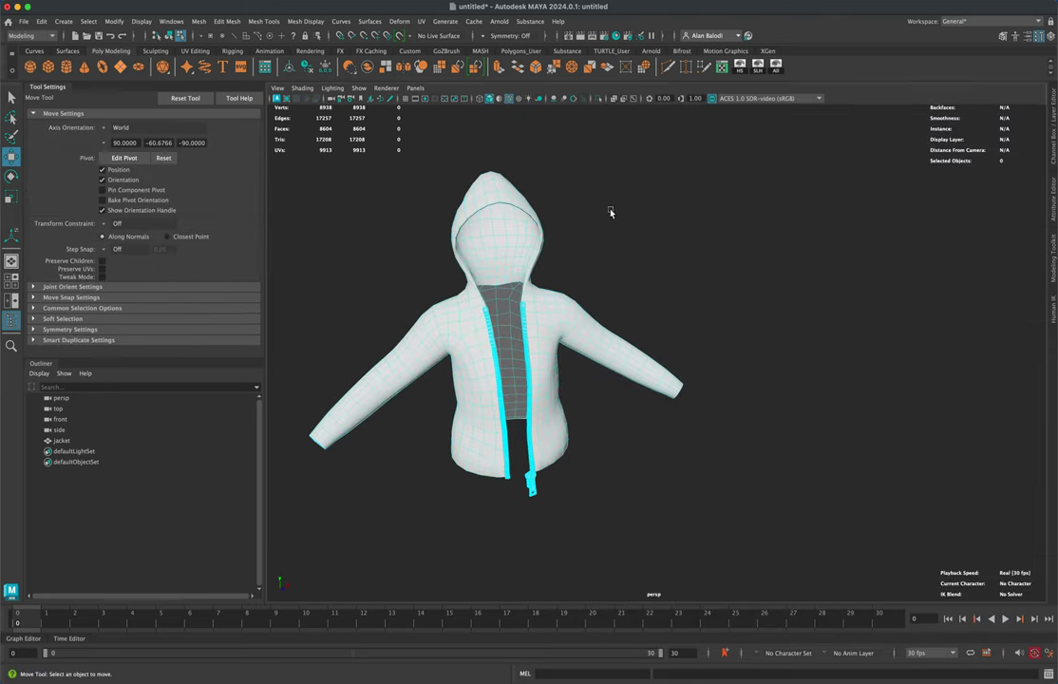
left_click_drag(636, 276, 496, 236, "alt")
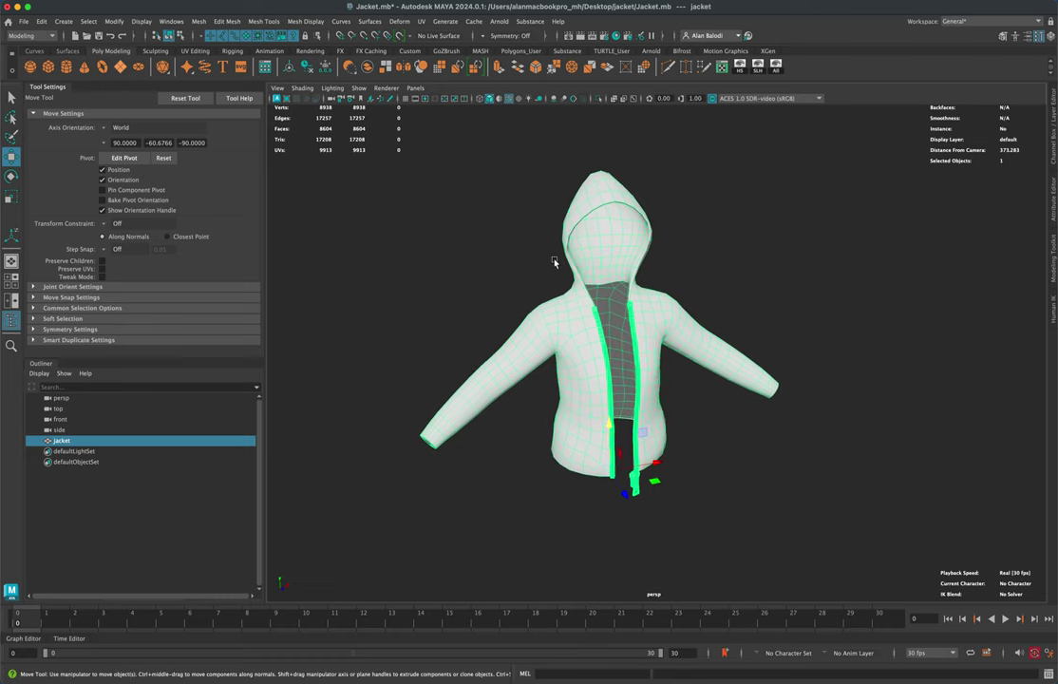
Show the selected jacket's channels and input nodes, and delete its construction history
left_click(1053, 155)
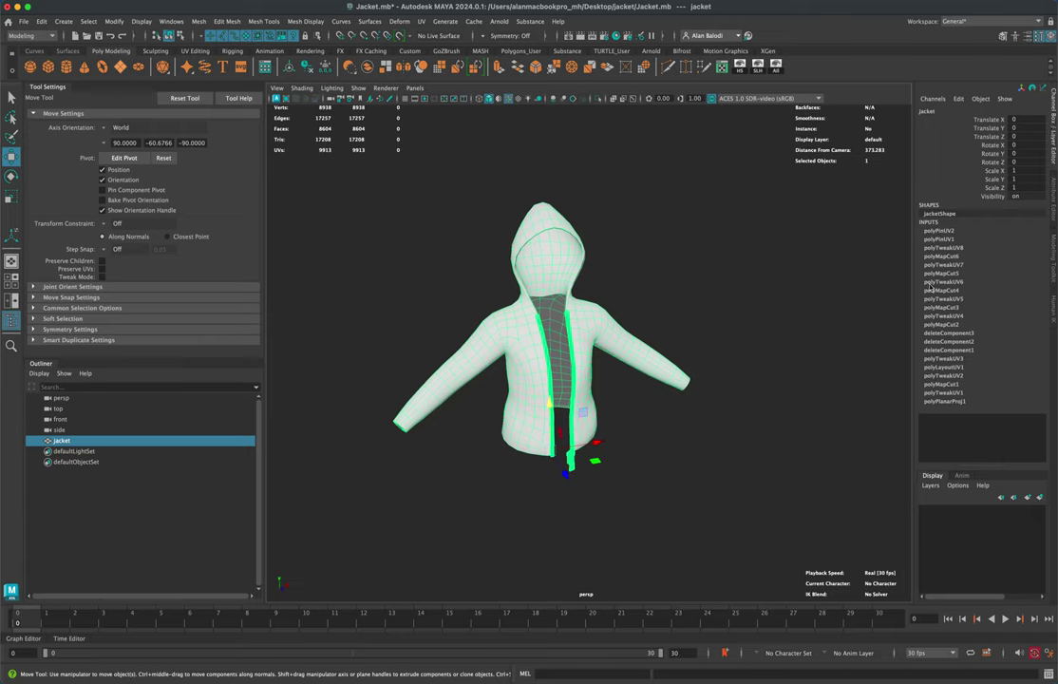
left_click(307, 67)
left_click_drag(361, 192, 365, 215, "alt")
middle_click_drag(414, 246, 421, 258, "alt")
Export the selected jacket in FBX format as jacket.fbx in the jacket folder, replacing the existing file
left_click_drag(444, 209, 607, 256)
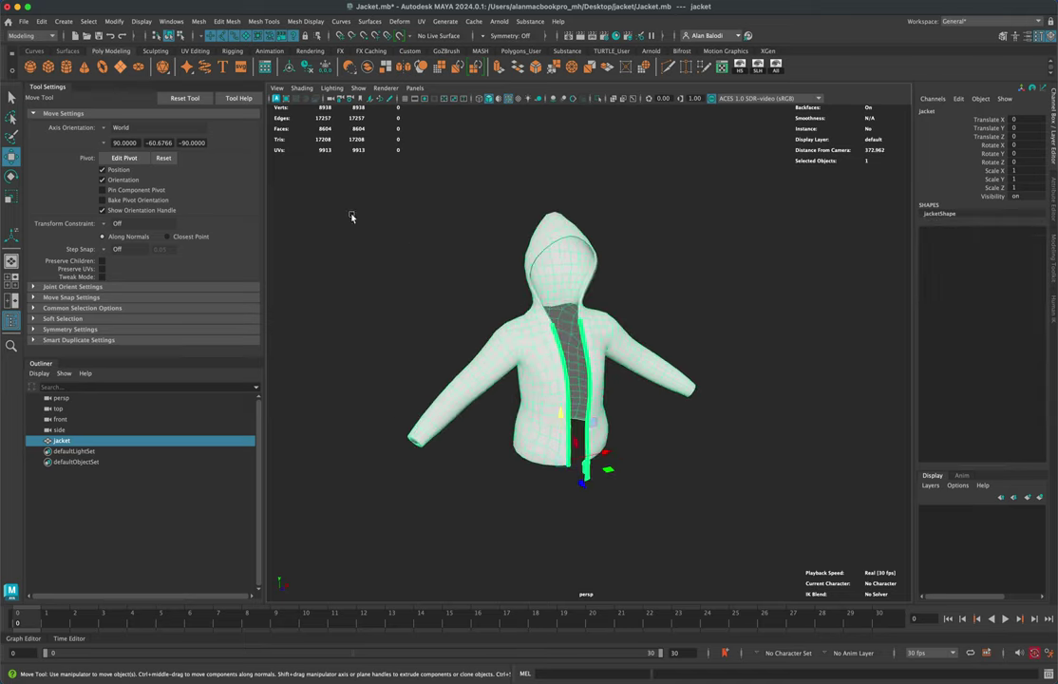
left_click(28, 23)
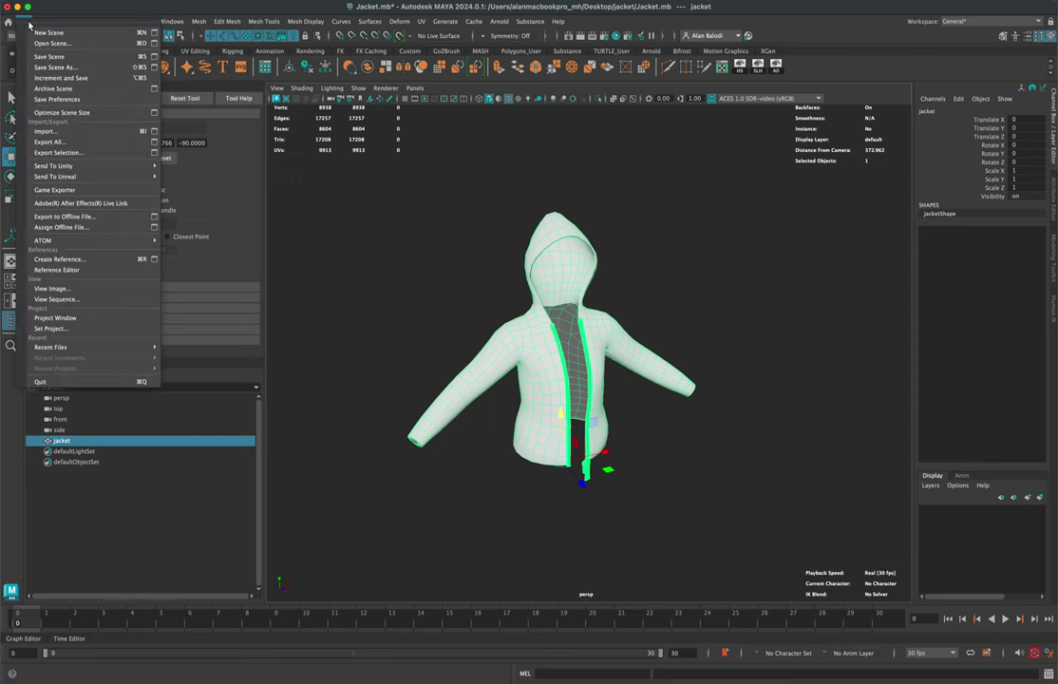
left_click(110, 153)
left_click(897, 528)
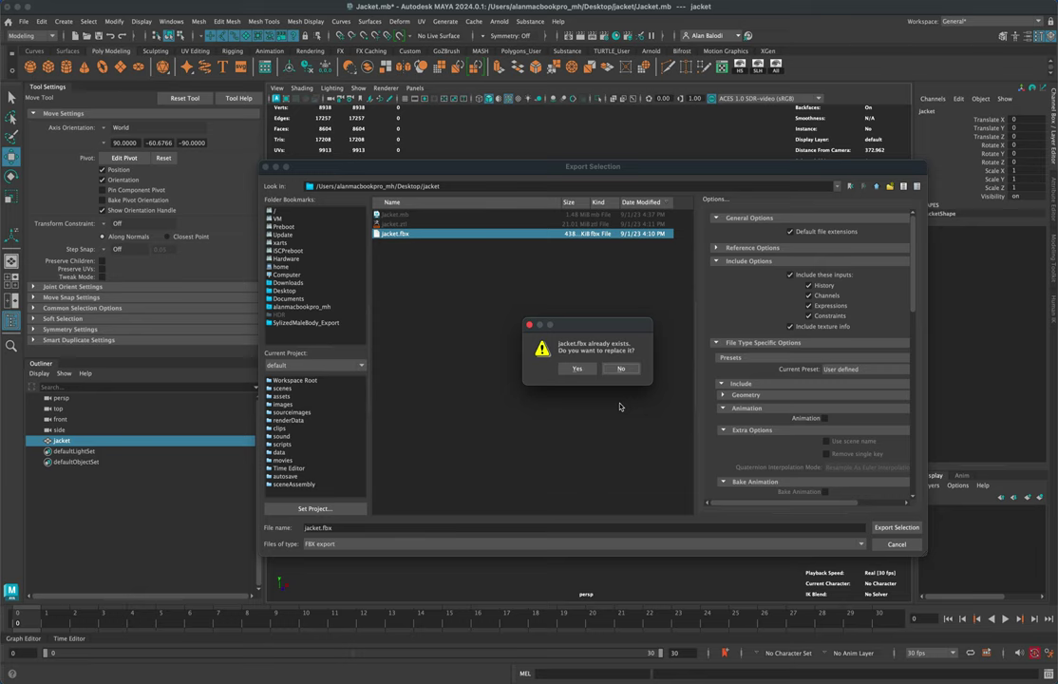
left_click(579, 371)
left_click(383, 358)
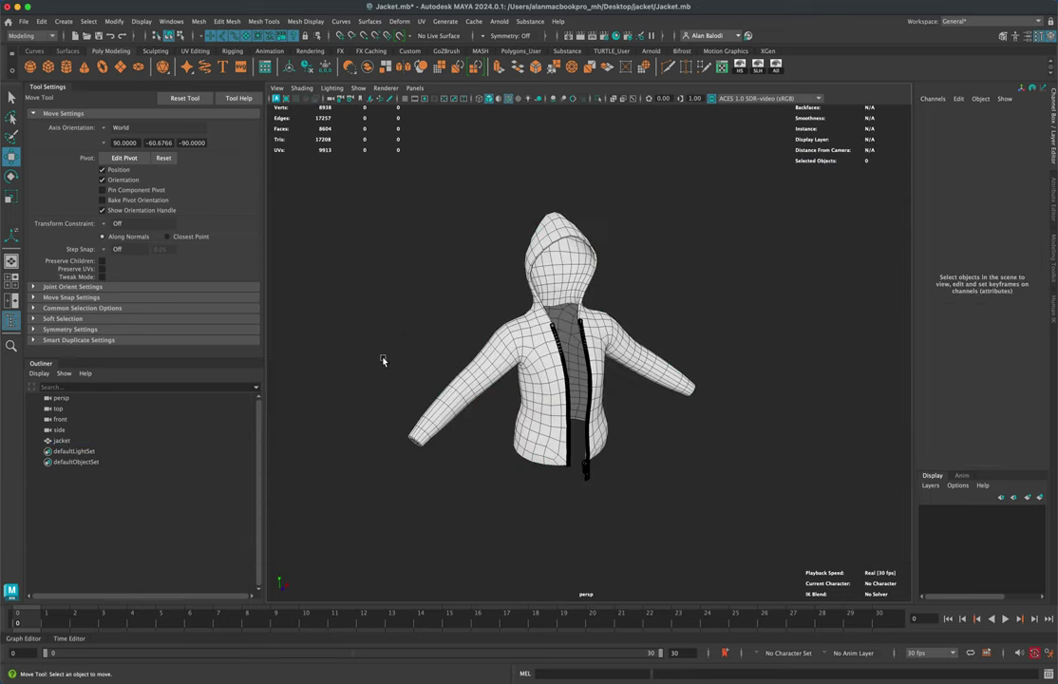
left_click_drag(381, 348, 350, 311, "alt")
scroll(362, 343, "up", 3)
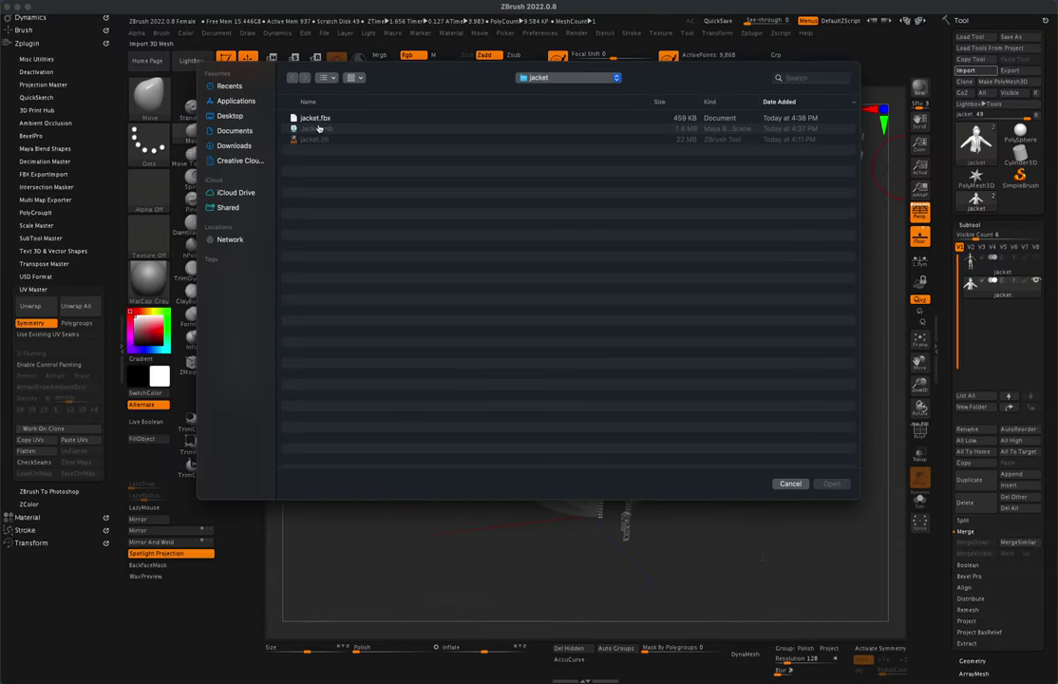
Switch to ZBrush and import jacket.fbx with camera import turned off
left_click(326, 119)
left_click(832, 484)
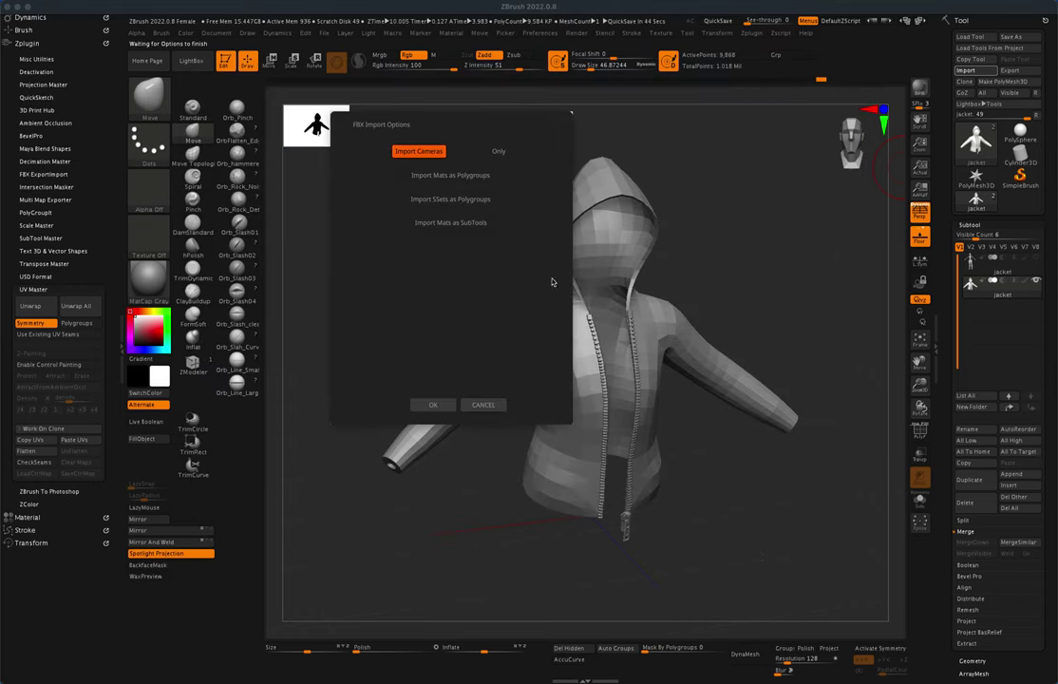
left_click(411, 155)
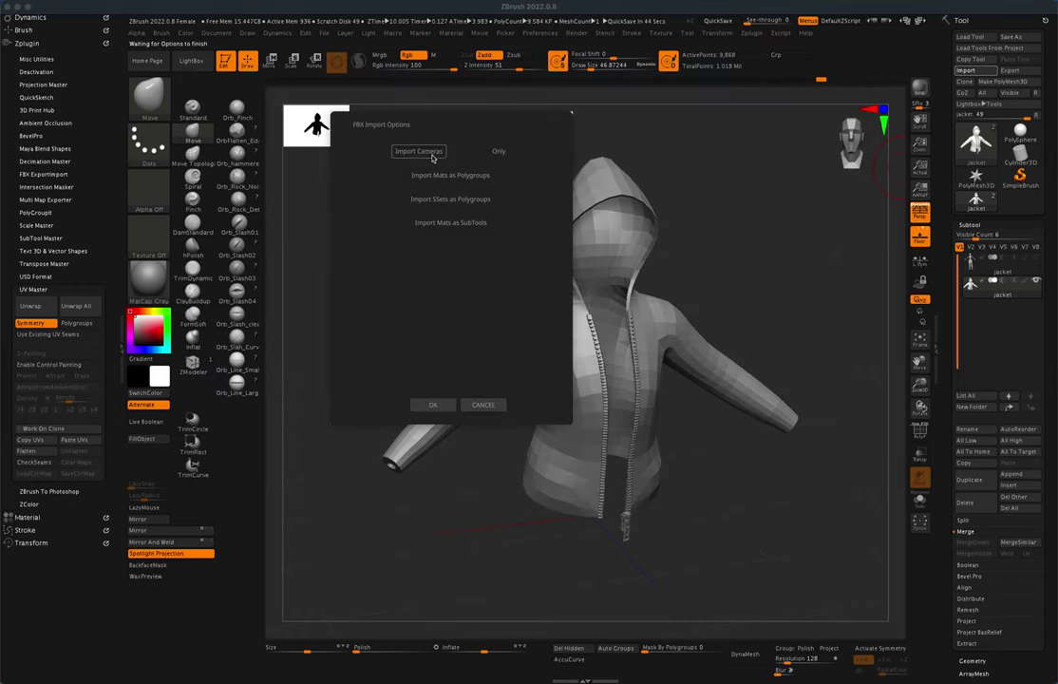
left_click(433, 405)
left_click_drag(727, 492, 853, 385)
Turn on double-sided display for the jacket so its inner surfaces are drawn
scroll(1046, 531, "down", 5)
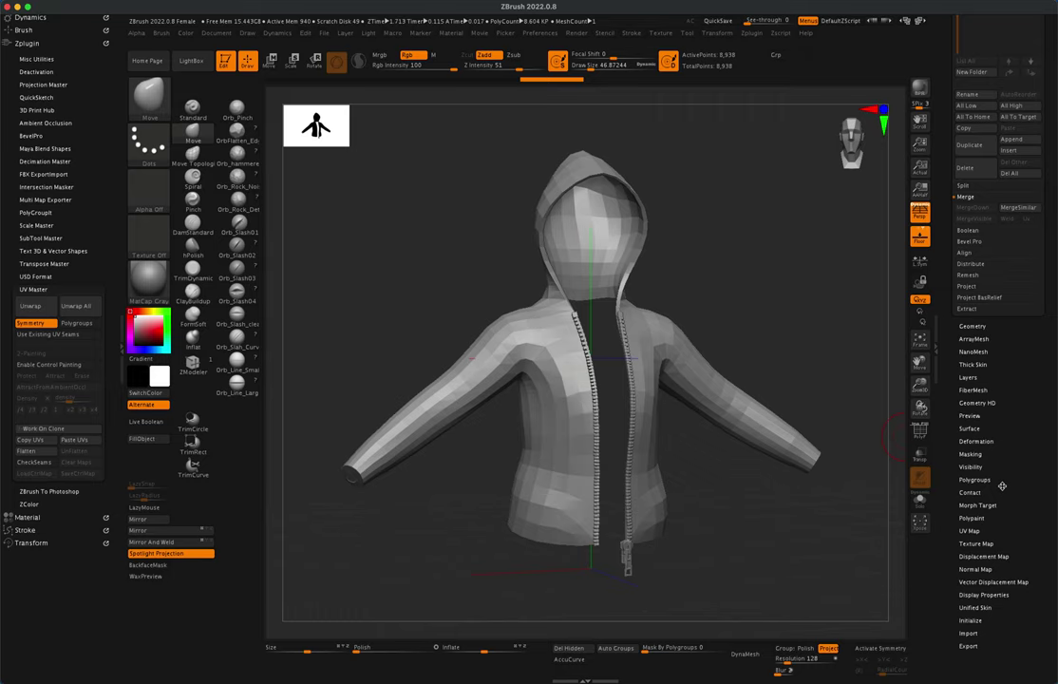
left_click(985, 595)
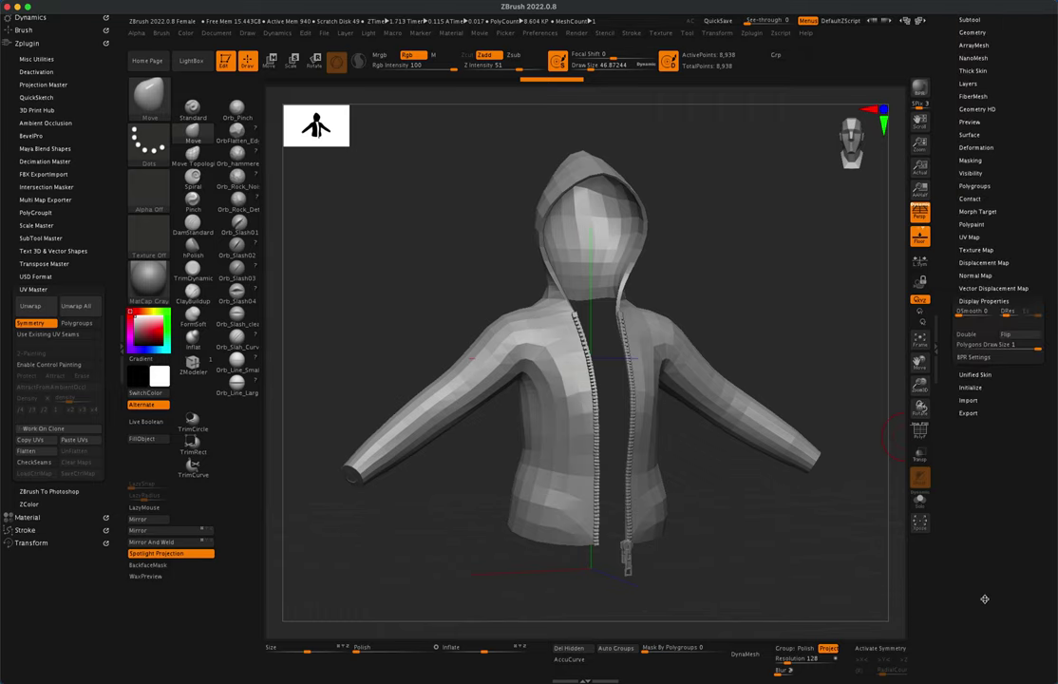
left_click(981, 348)
mouse_move(837, 357)
left_mouse_down()
mouse_move(802, 355)
mouse_move(806, 369)
mouse_move(810, 350)
mouse_move(795, 357)
mouse_move(820, 354)
left_mouse_up()
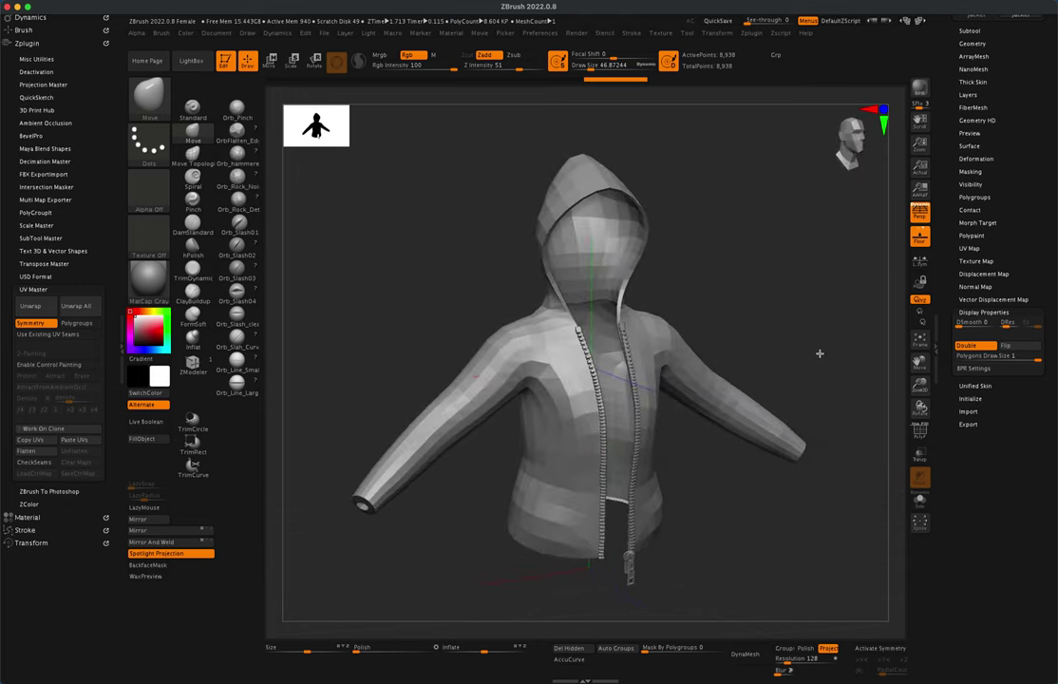
left_click_drag(478, 276, 561, 280, "alt")
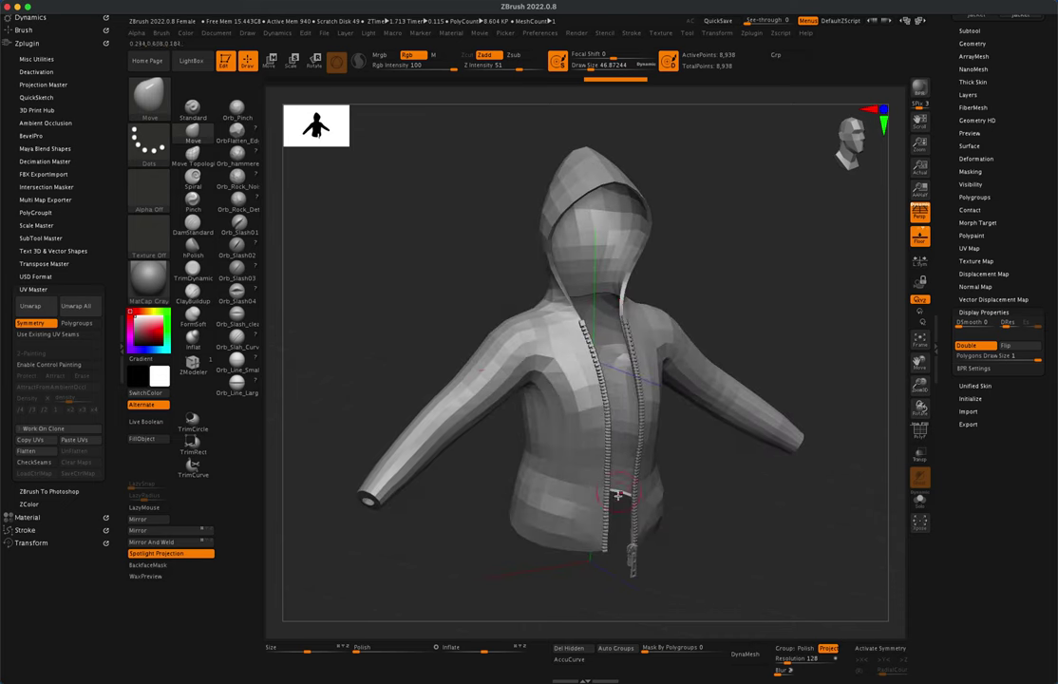
left_click_drag(720, 488, 705, 486)
Assign separate polygroups to the jacket's disconnected parts with Auto Groups and turn on the polyframe display
left_click(970, 30)
left_click_drag(823, 319, 826, 333)
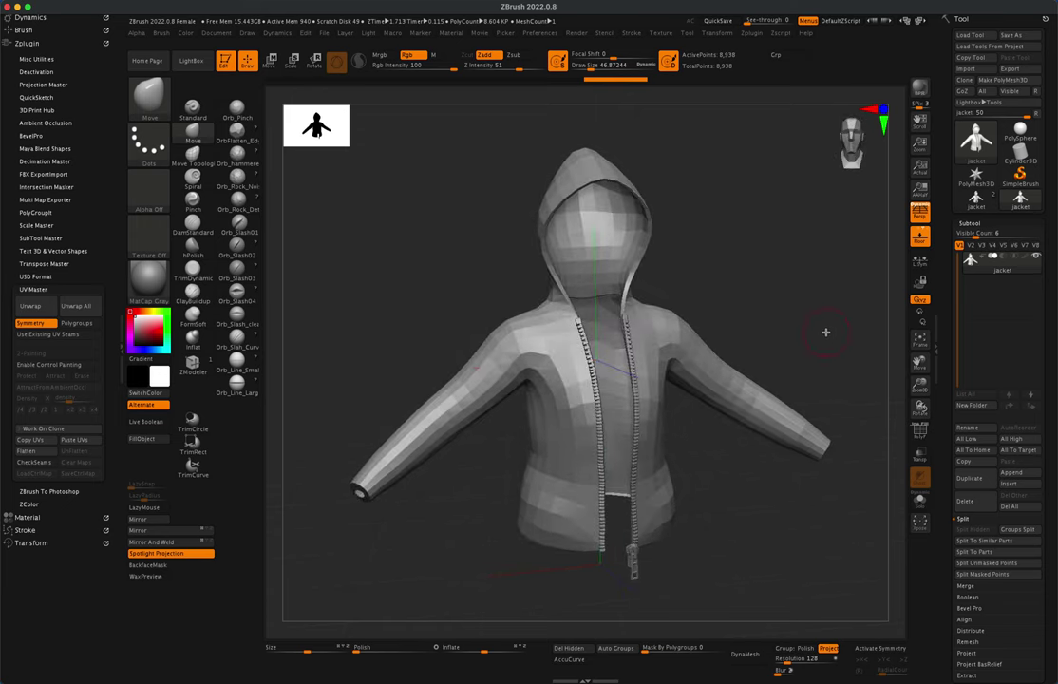
left_click(920, 432)
left_click(920, 433)
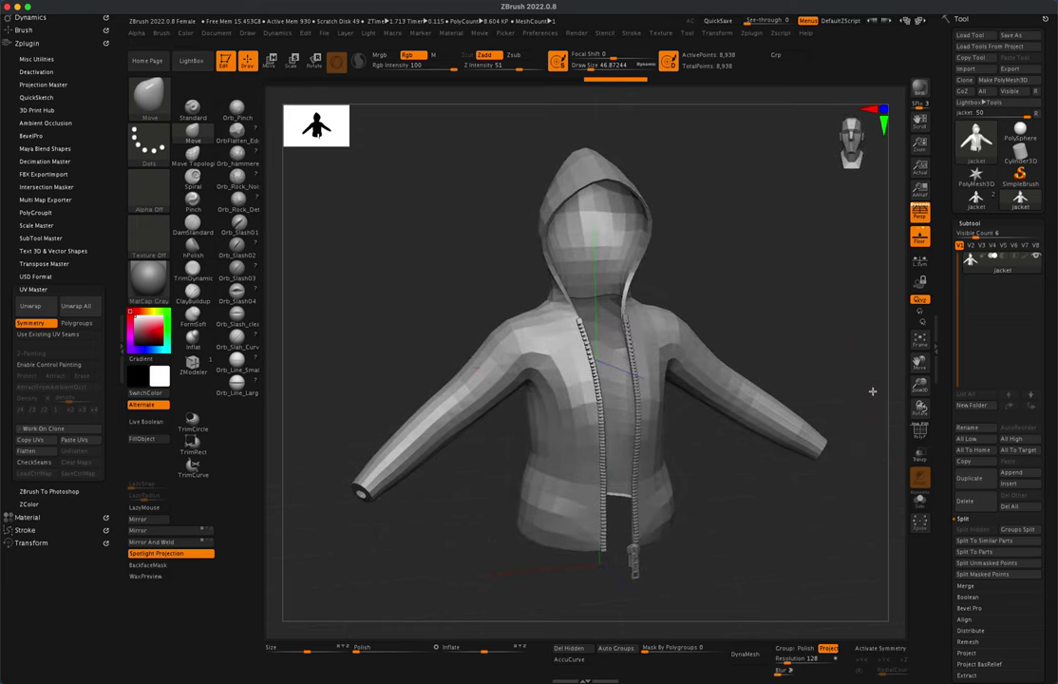
left_click(611, 650)
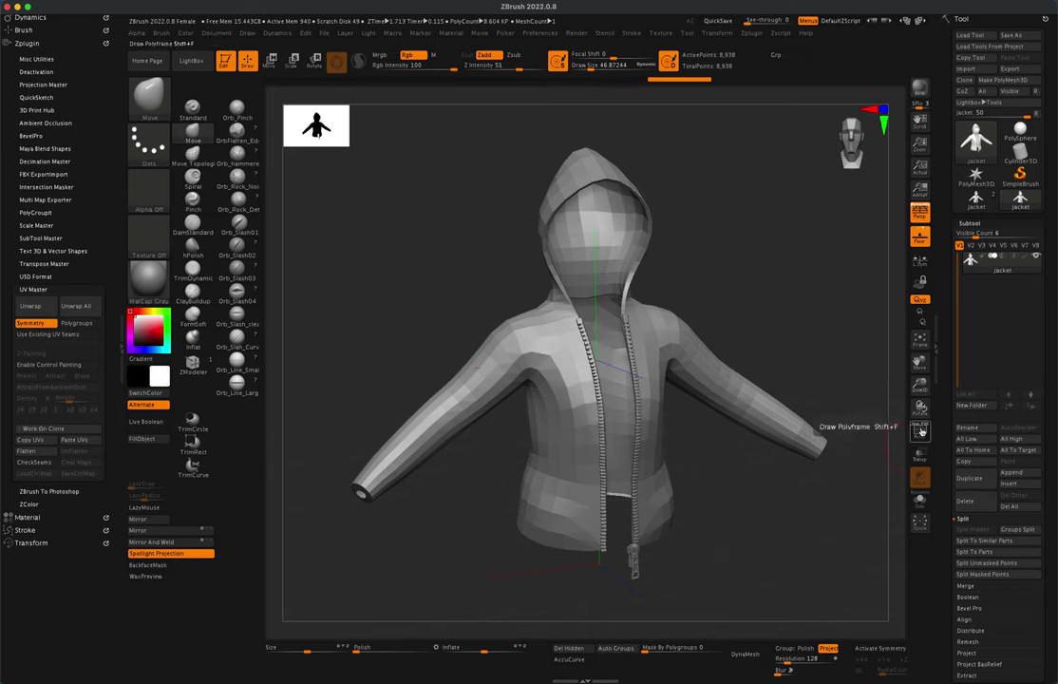
left_click(920, 432)
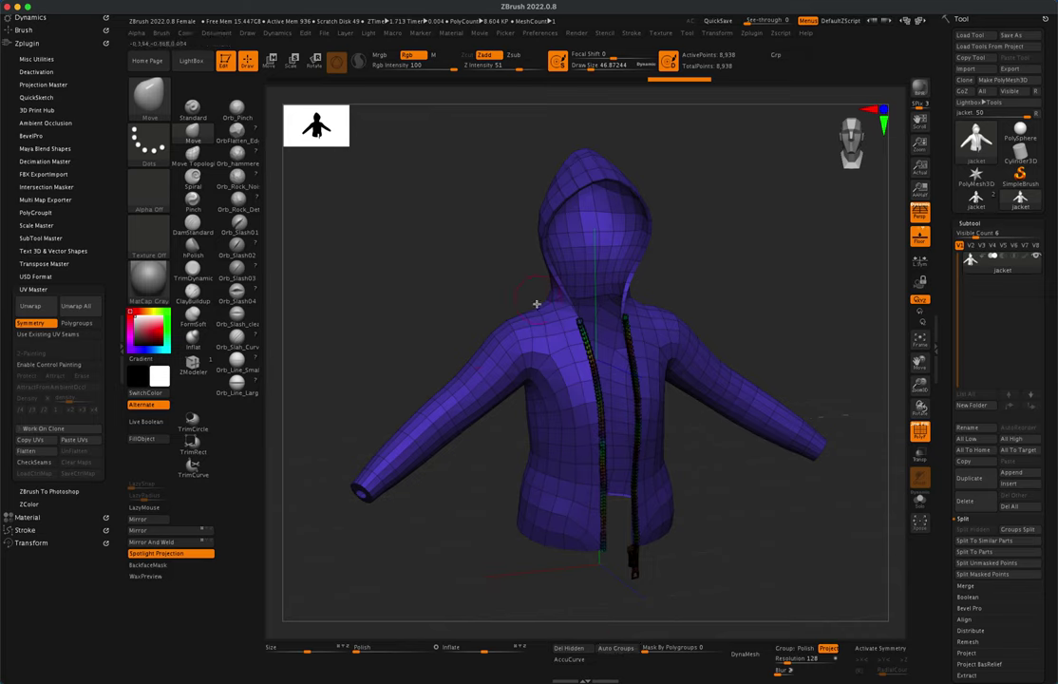
Isolate the jacket body, split the hidden zipper parts into their own subtool, and turn off the polyframe display
mouse_move(753, 252)
left_mouse_down()
mouse_move(789, 263)
mouse_move(756, 259)
left_mouse_up()
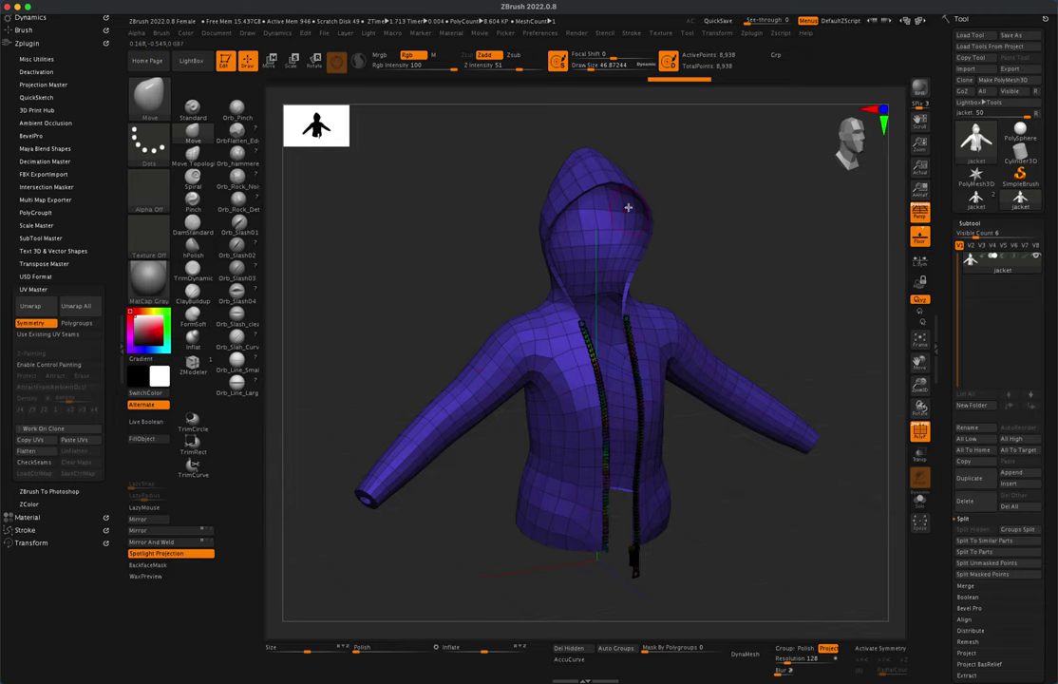
left_click_drag(626, 511, 718, 532)
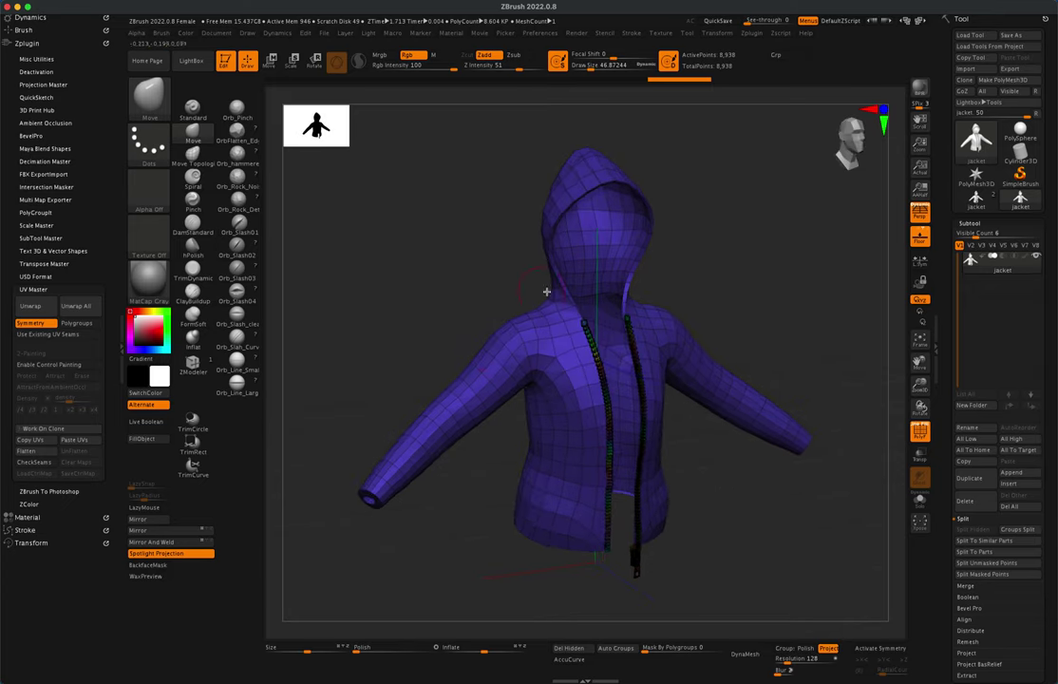
key("ctrl+shift")
left_click(553, 330, "ctrl+shift")
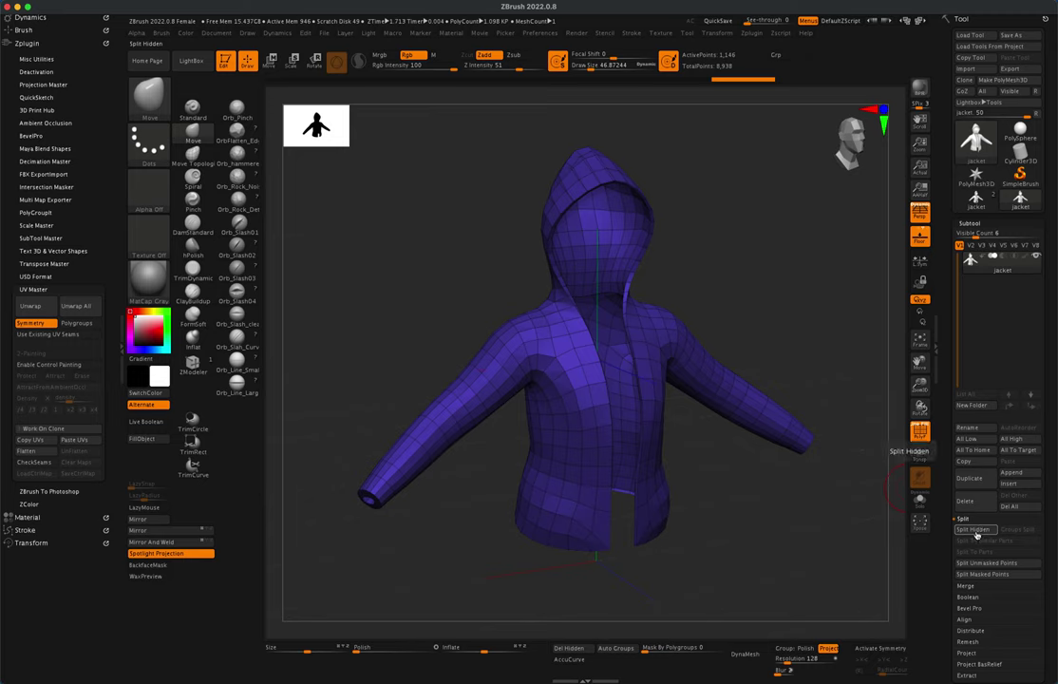
left_click(975, 529)
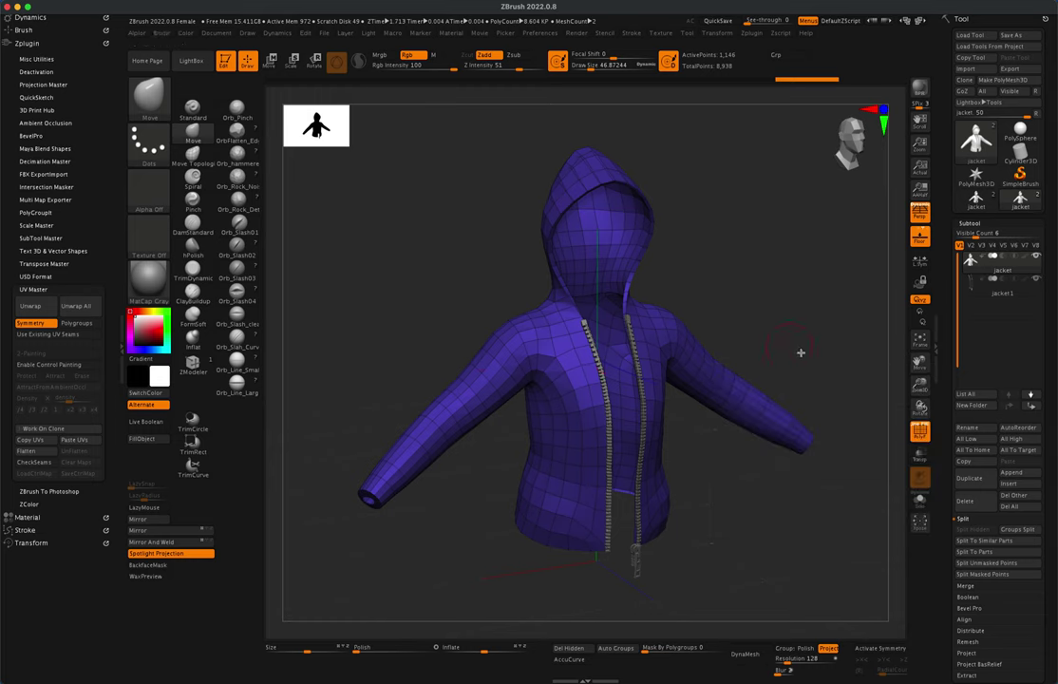
left_click(921, 431)
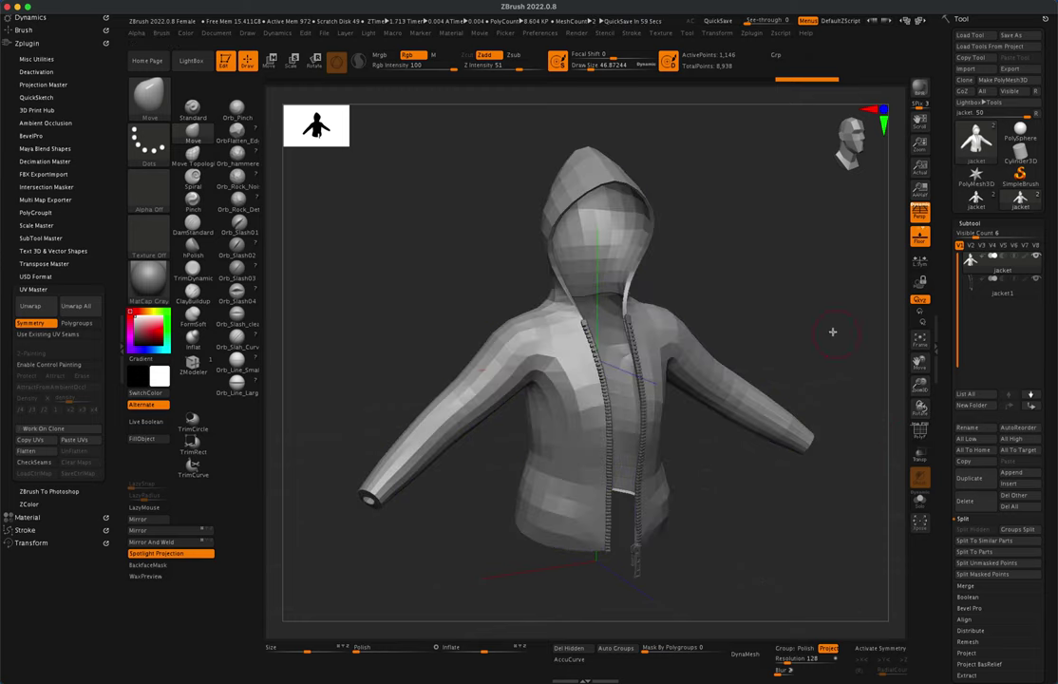
Subdivide the jacket body repeatedly up to subdivision level 6
key("ctrl+d")
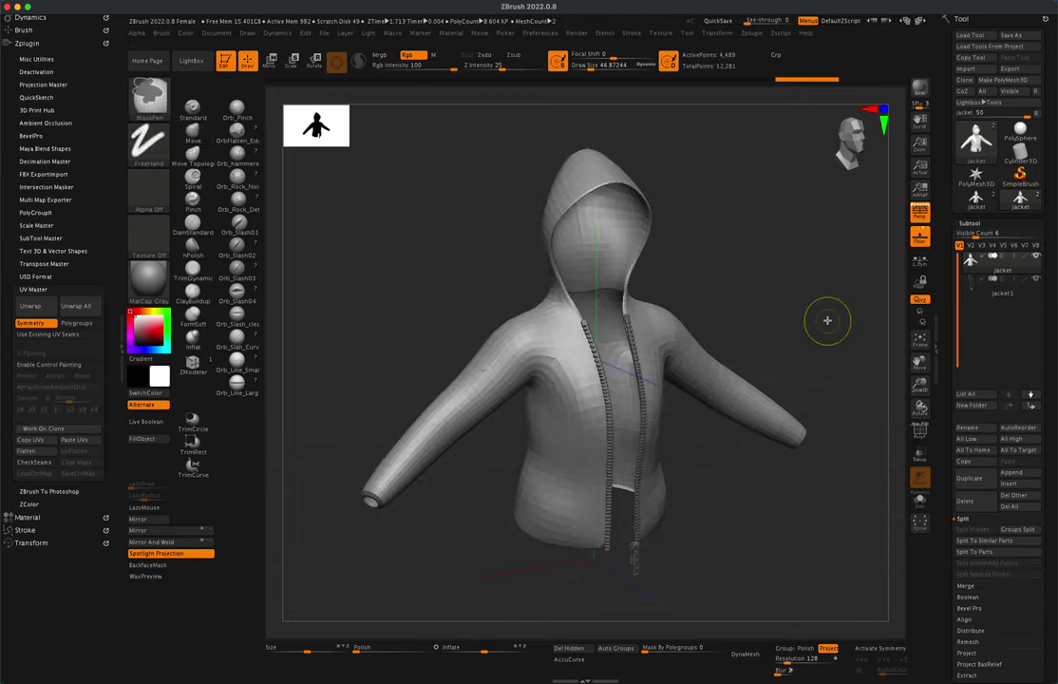
key("ctrl+d")
key("ctrl+d")
key("ctrl+d")
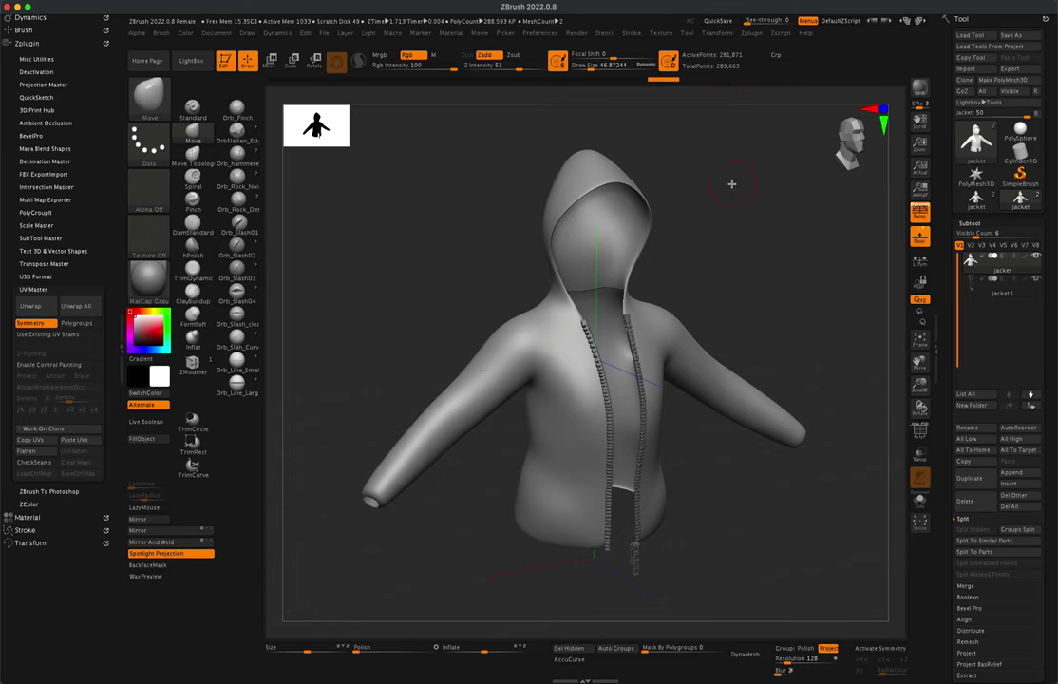
key("ctrl+d")
key("shift+d")
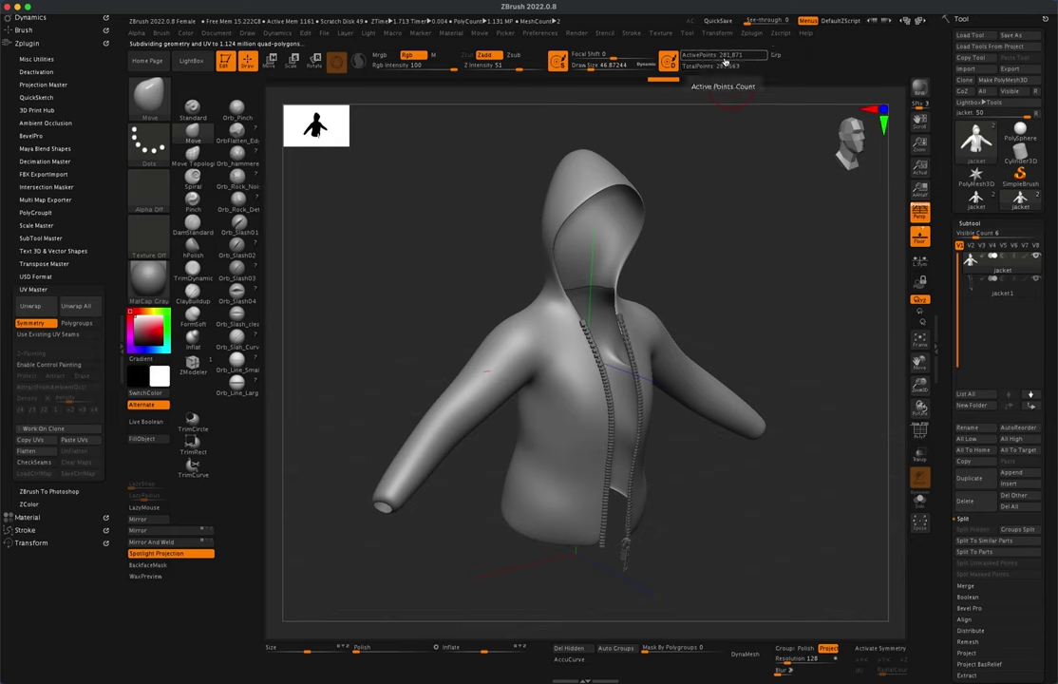
Examine the smoothed hood, sleeves, body and zipper from several angles and check the geometry's subdivision level
left_click_drag(665, 127, 641, 215)
left_click_drag(735, 246, 671, 339)
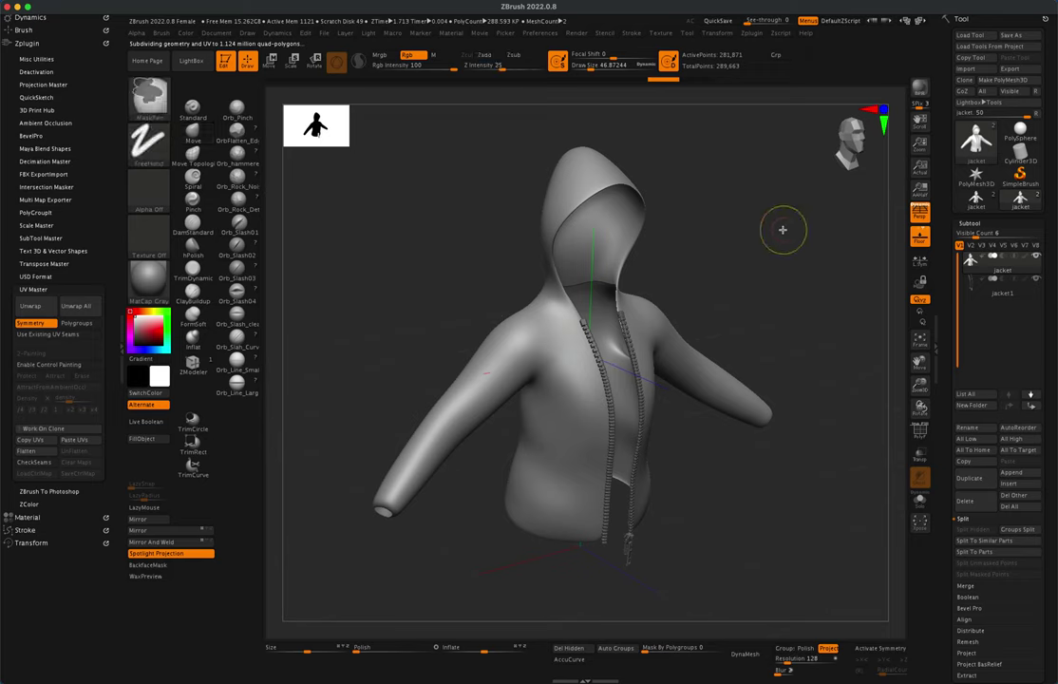
mouse_move(759, 233)
left_mouse_down()
mouse_move(757, 283)
mouse_move(775, 283)
mouse_move(758, 277)
mouse_move(766, 297)
mouse_move(839, 293)
mouse_move(680, 316)
mouse_move(789, 295)
mouse_move(771, 280)
mouse_move(773, 299)
mouse_move(781, 295)
left_mouse_up()
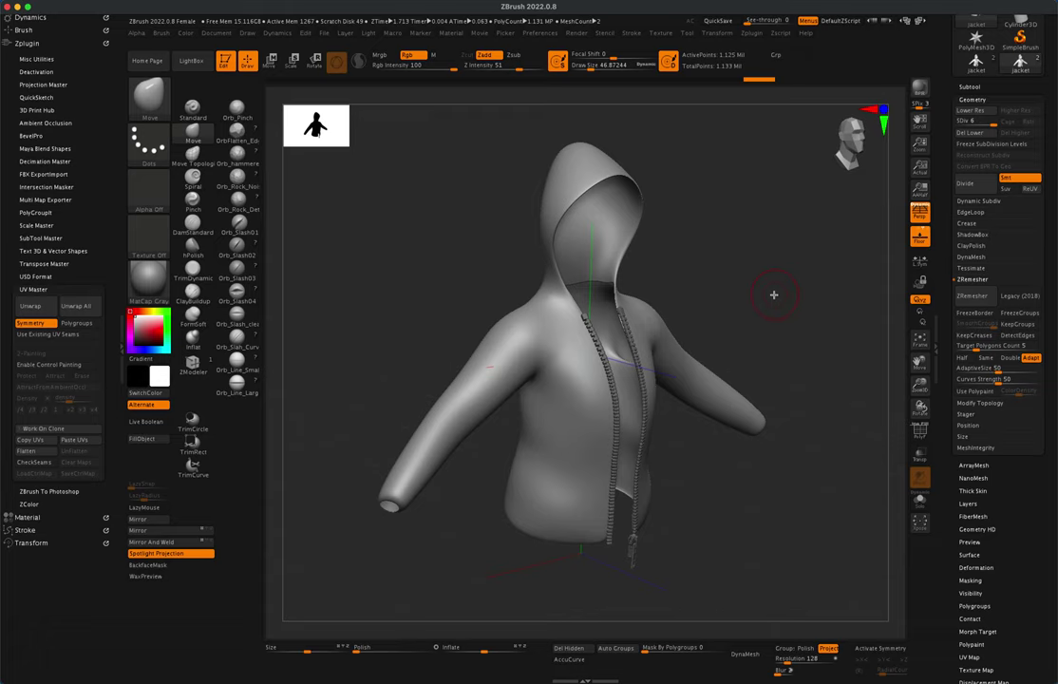
left_click_drag(774, 296, 758, 297)
left_click_drag(411, 219, 414, 224)
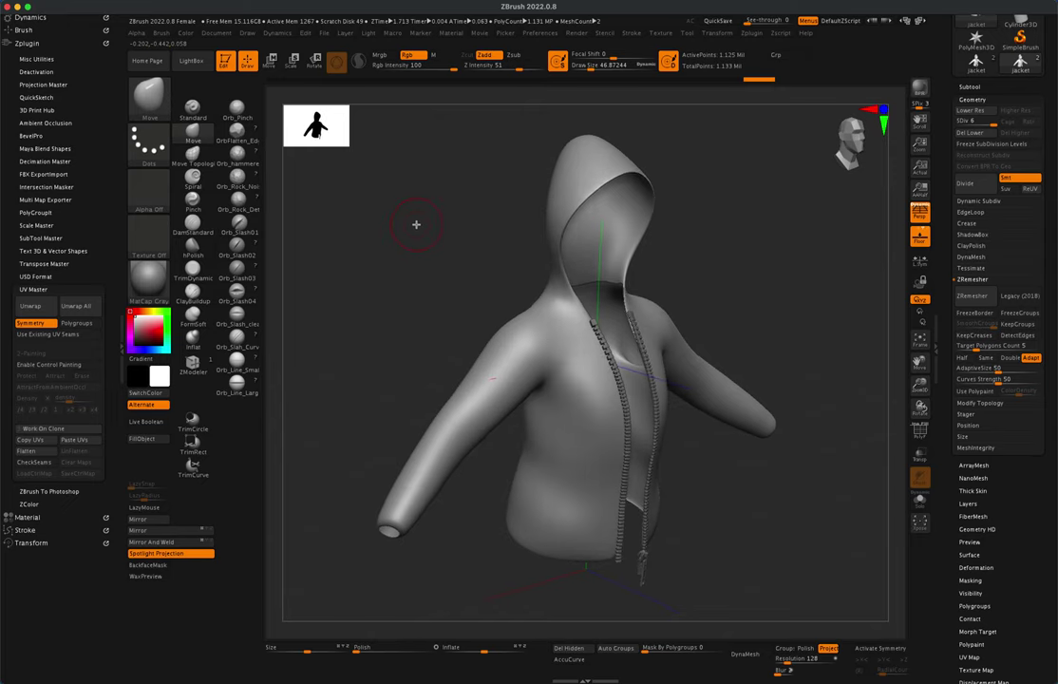
left_click_drag(417, 229, 423, 253)
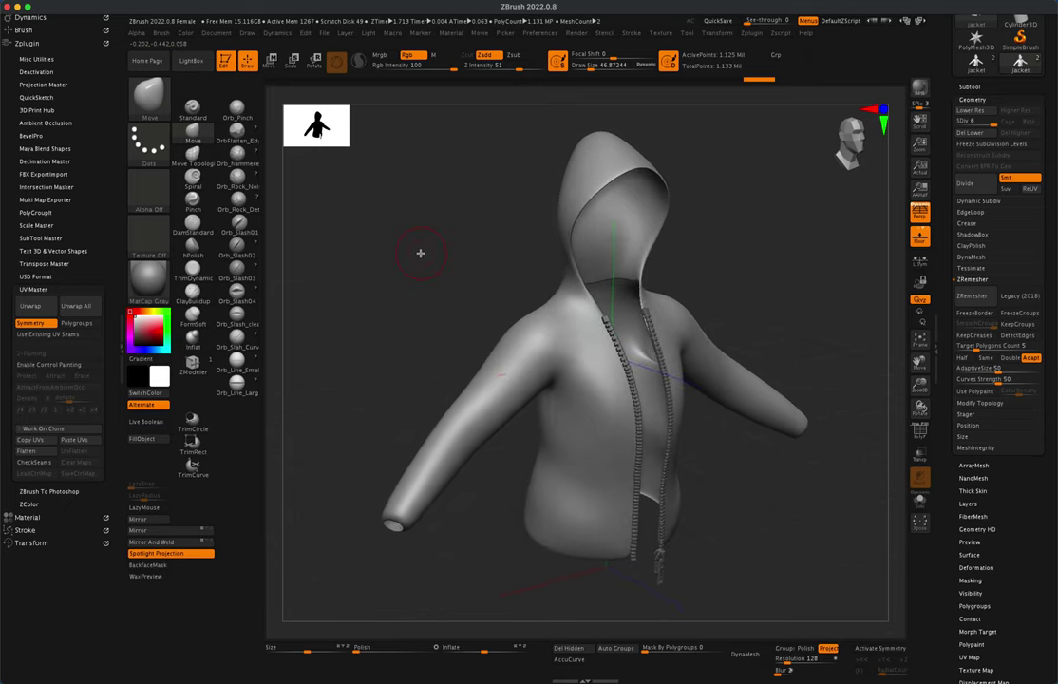
left_click_drag(453, 304, 456, 308)
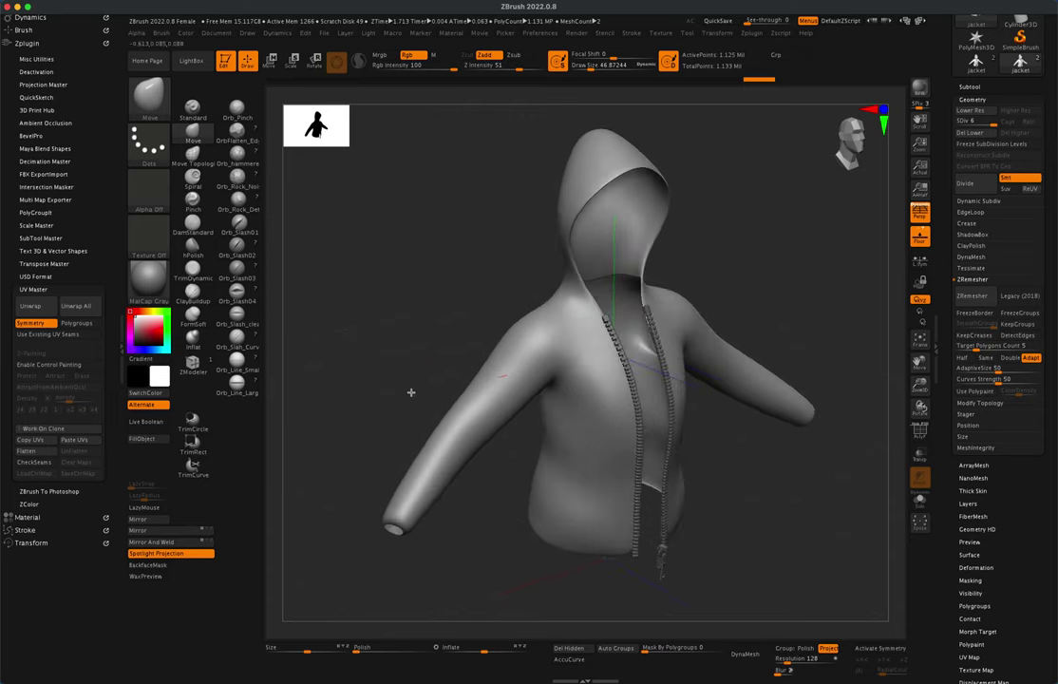
left_click_drag(416, 390, 350, 266)
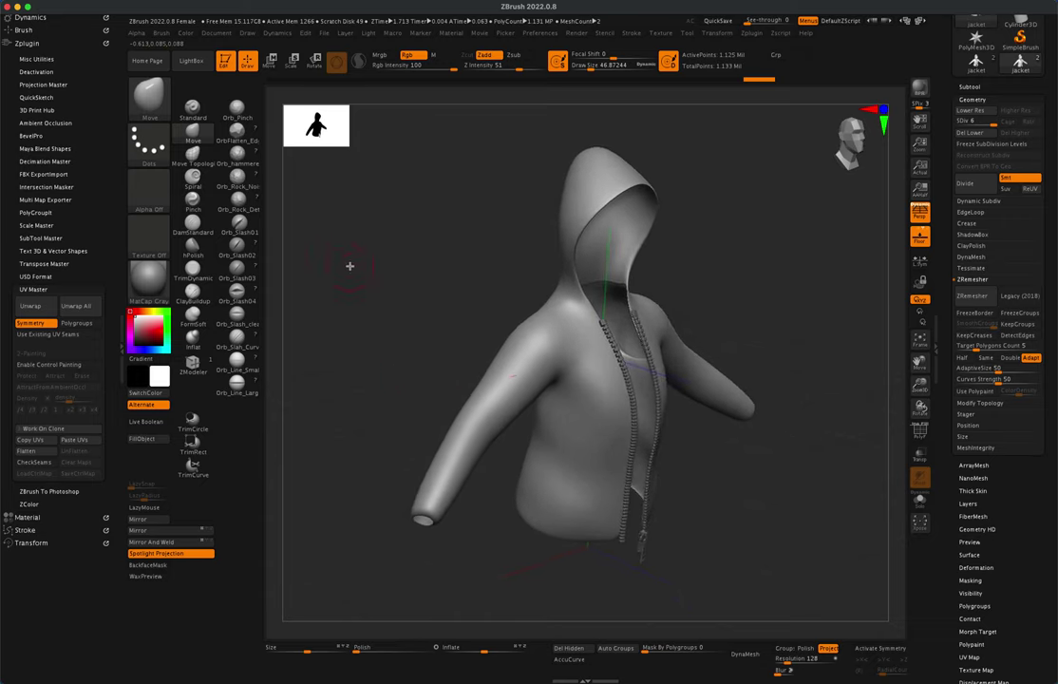
Load the cg-cloth-1.ZBP brush from the Cloth Folds and Wrinkles folder
left_click(160, 91)
left_click(193, 479)
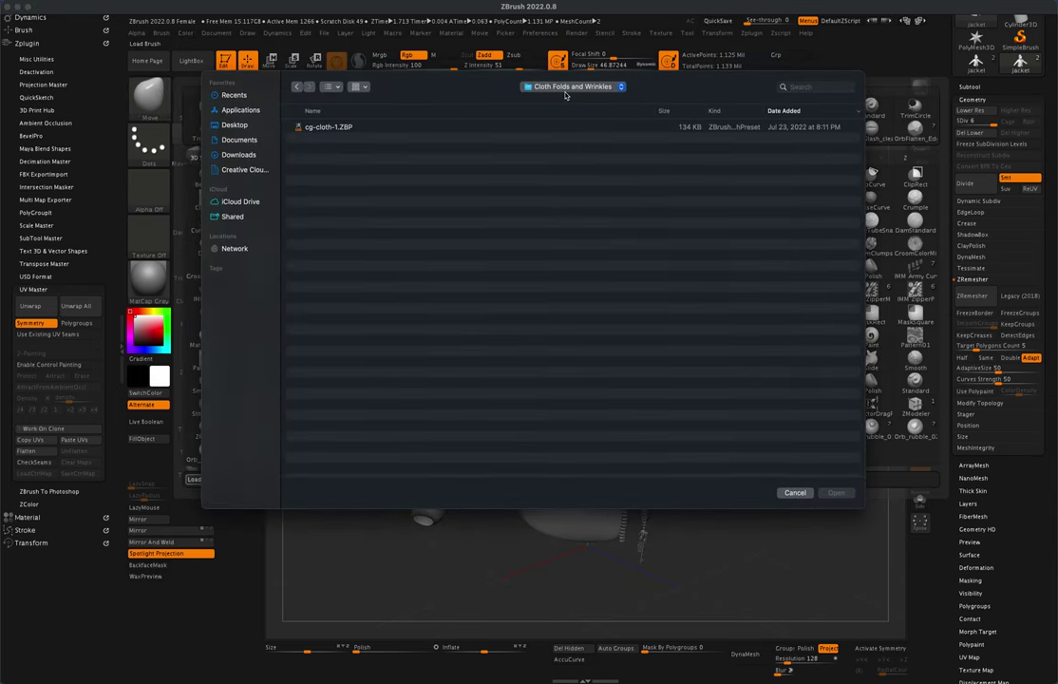
left_click(324, 128)
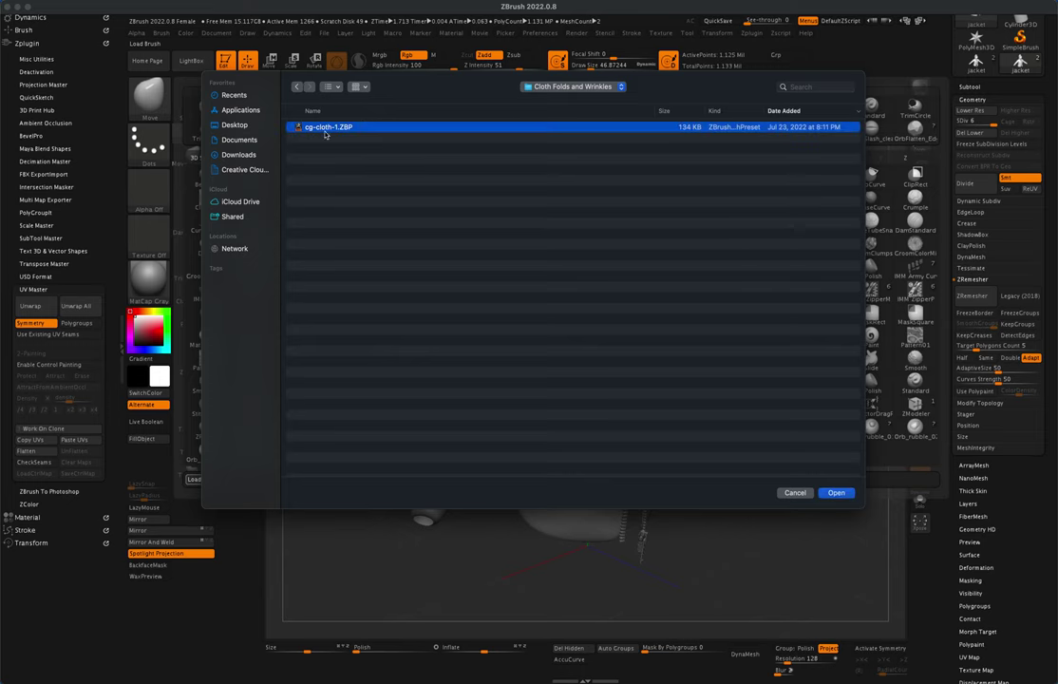
left_click(836, 493)
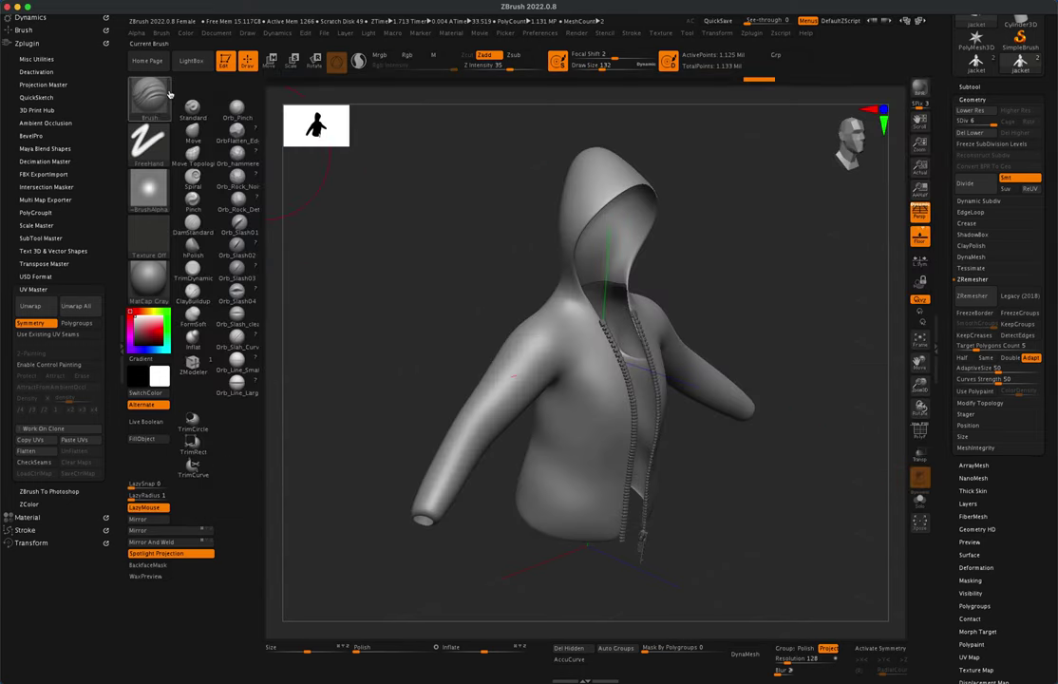
Turn on X symmetry and sculpt folds around the shoulders and elbows with the cloth brush at a draw size of about 53
left_click_drag(402, 283, 404, 292)
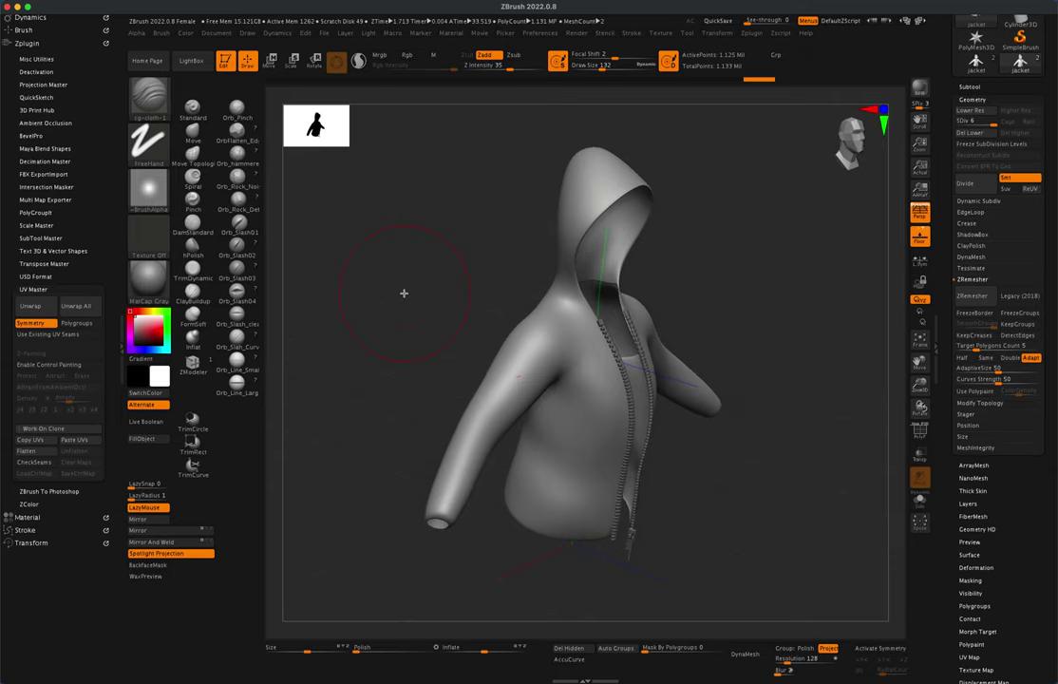
key("x")
key("s")
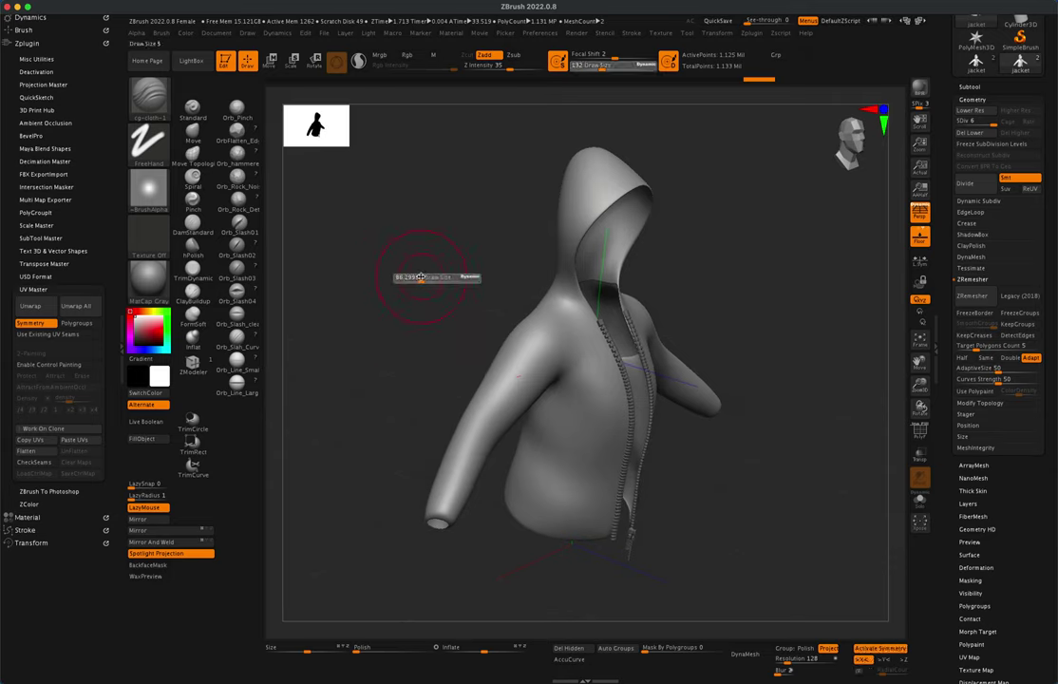
left_click_drag(416, 275, 460, 296)
left_click_drag(577, 350, 547, 373)
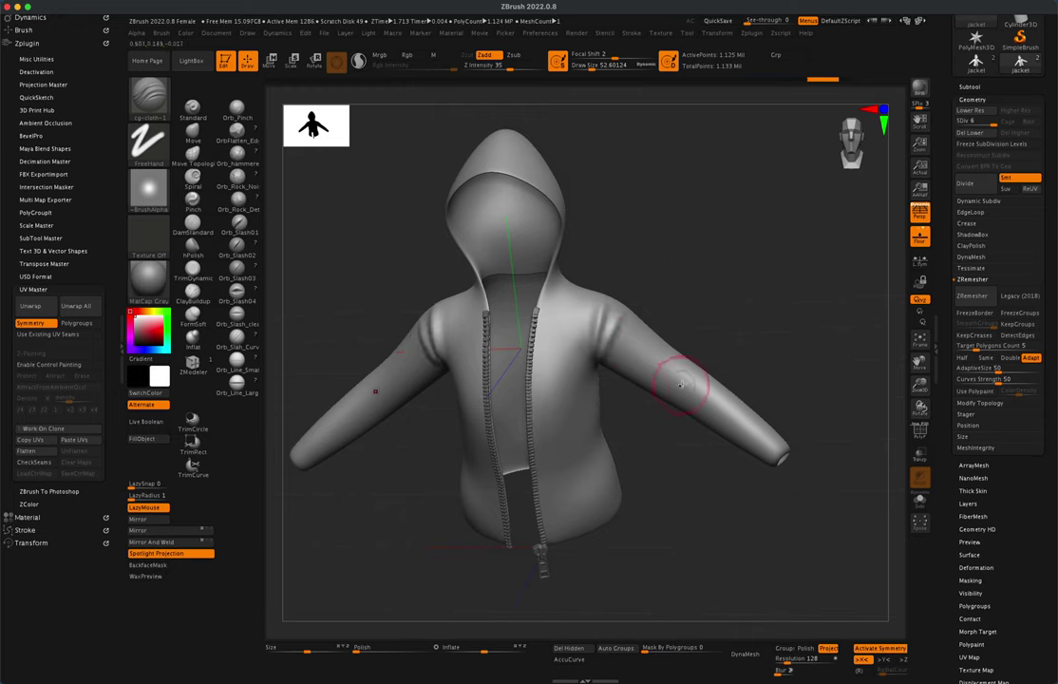
left_click_drag(710, 328, 737, 307)
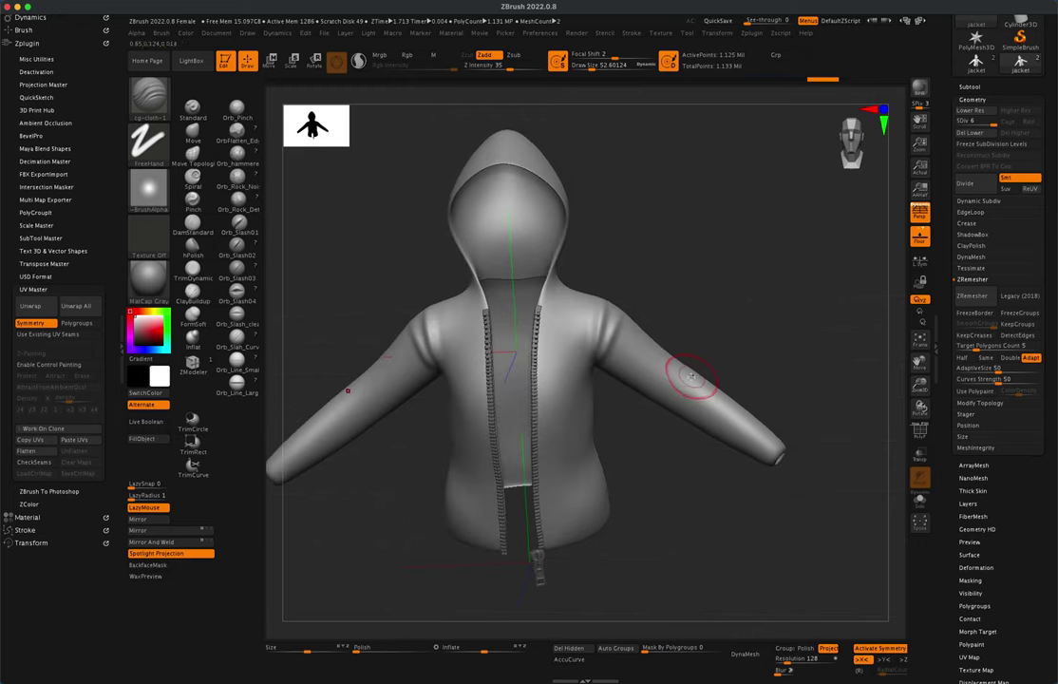
left_click_drag(680, 408, 699, 343)
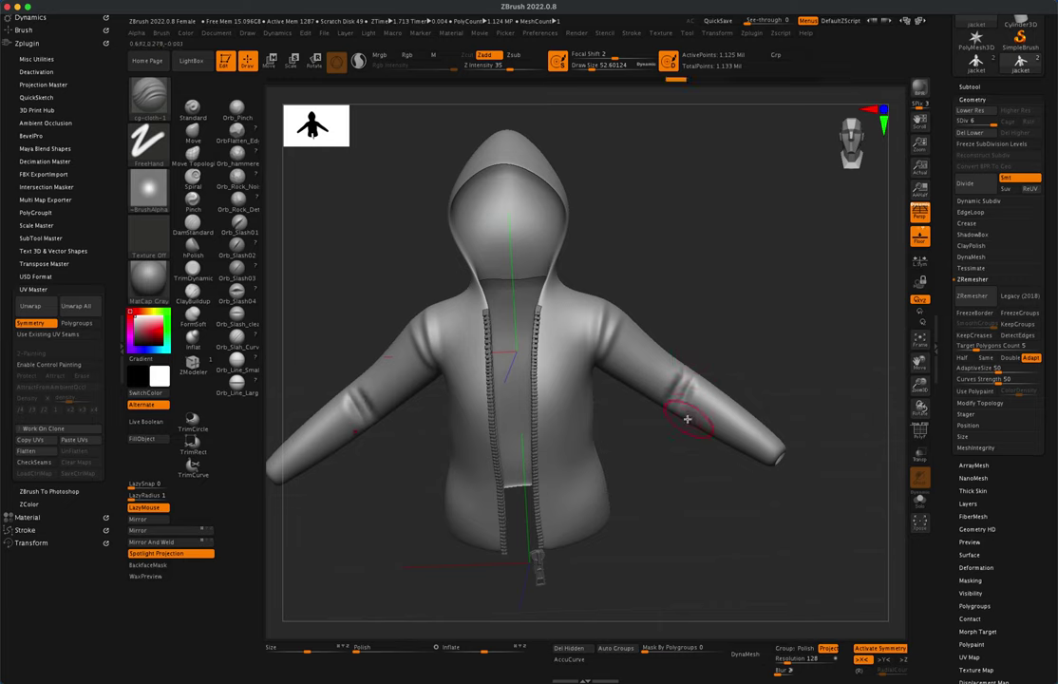
Enlarge the draw size to about 72 and sculpt folds on the upper sleeves and diagonally across the lower front body
key("s")
left_click_drag(676, 305, 681, 305)
left_click_drag(633, 368, 658, 332)
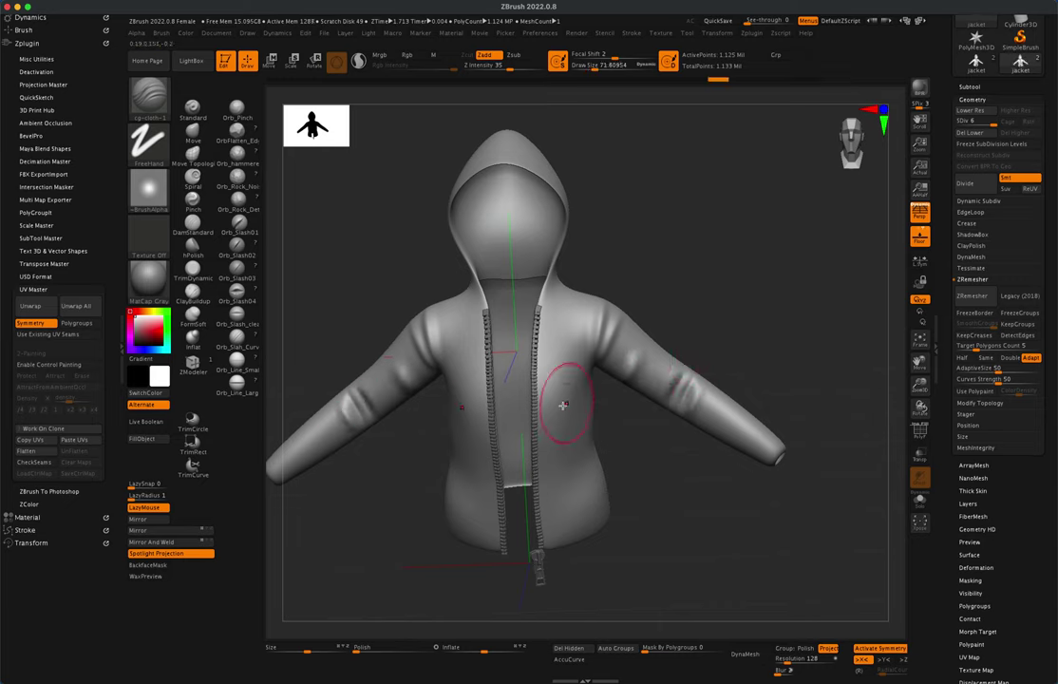
left_click_drag(565, 494, 576, 463)
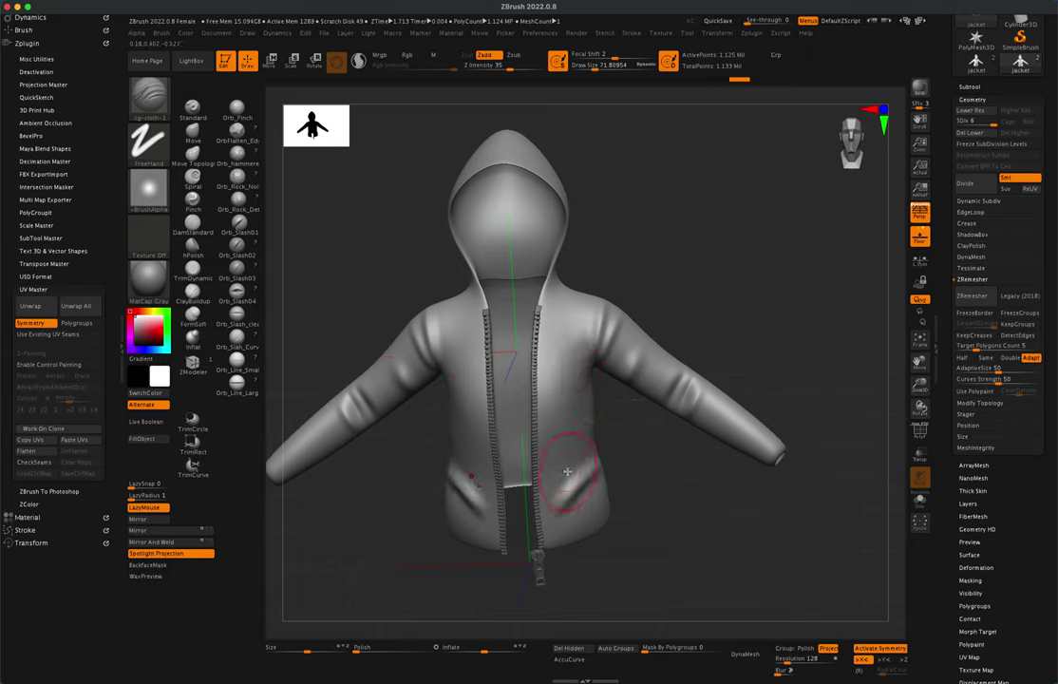
left_click_drag(563, 484, 600, 434)
left_click_drag(552, 491, 574, 428)
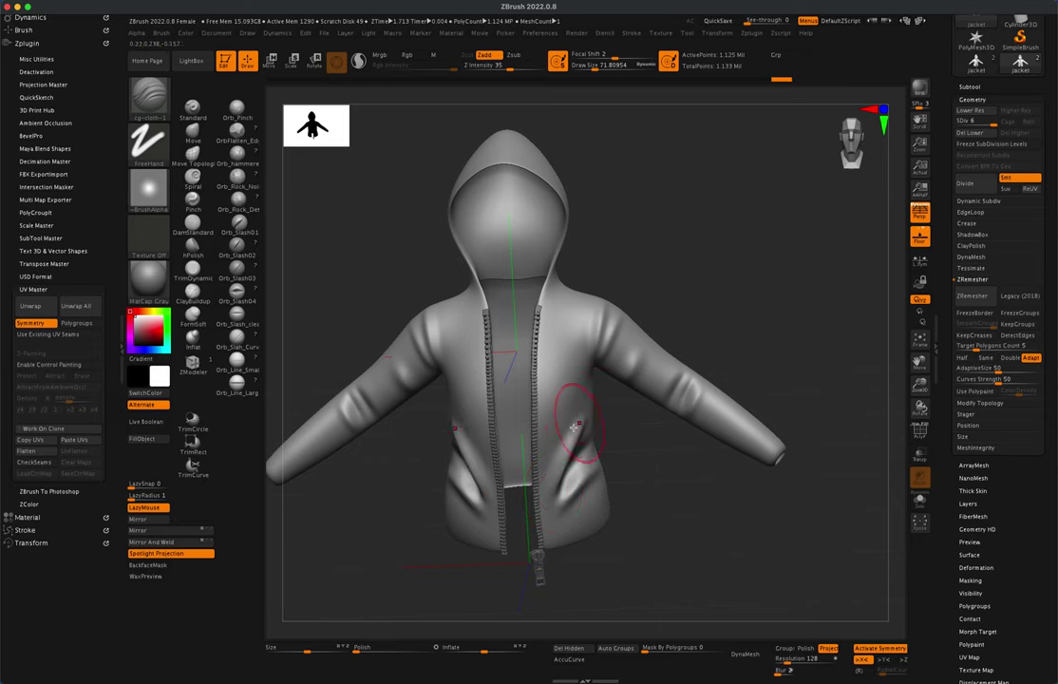
Sculpt cloth folds across the jacket's back, neck and hood with a draw size of about 75
mouse_move(656, 427)
left_mouse_down()
mouse_move(673, 500)
mouse_move(528, 502)
mouse_move(752, 305)
left_mouse_up()
key("s")
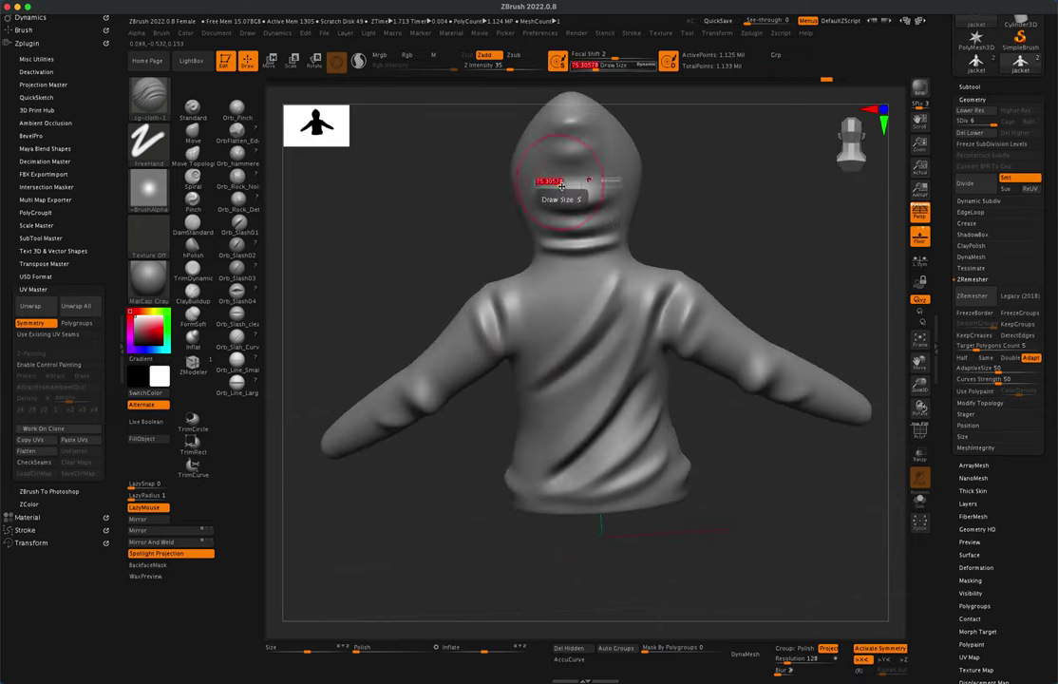
mouse_move(560, 181)
left_mouse_down()
mouse_move(660, 239)
mouse_move(579, 172)
mouse_move(473, 378)
mouse_move(620, 389)
mouse_move(657, 332)
mouse_move(637, 277)
mouse_move(544, 249)
mouse_move(744, 292)
mouse_move(679, 489)
mouse_move(591, 418)
mouse_move(643, 463)
mouse_move(548, 486)
mouse_move(573, 426)
mouse_move(704, 440)
mouse_move(570, 442)
mouse_move(468, 366)
mouse_move(532, 414)
left_mouse_up()
mouse_move(552, 359)
left_mouse_down()
mouse_move(561, 399)
mouse_move(593, 403)
mouse_move(427, 408)
left_mouse_up()
Mask areas along the jacket's hem and inflate them to build the ribbed waistband
left_click_drag(451, 369, 459, 419, "ctrl")
mouse_move(473, 367)
left_mouse_down("ctrl")
mouse_move(480, 417)
mouse_move(583, 354)
mouse_move(767, 431)
left_mouse_up("ctrl")
left_click_drag(484, 650, 496, 650)
left_click_drag(703, 475, 817, 491)
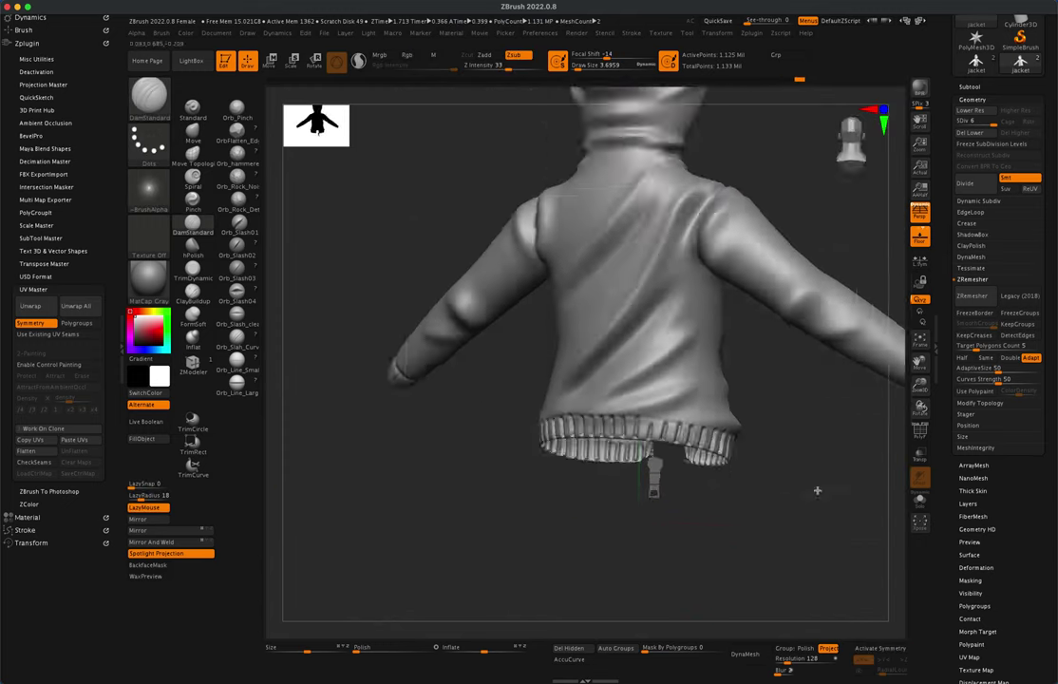
Carve a seam down the centre back of the hood with the DamStandard brush at a draw size of about 10
key("s")
mouse_move(665, 404)
left_mouse_down()
mouse_move(761, 409)
mouse_move(740, 286)
left_mouse_up()
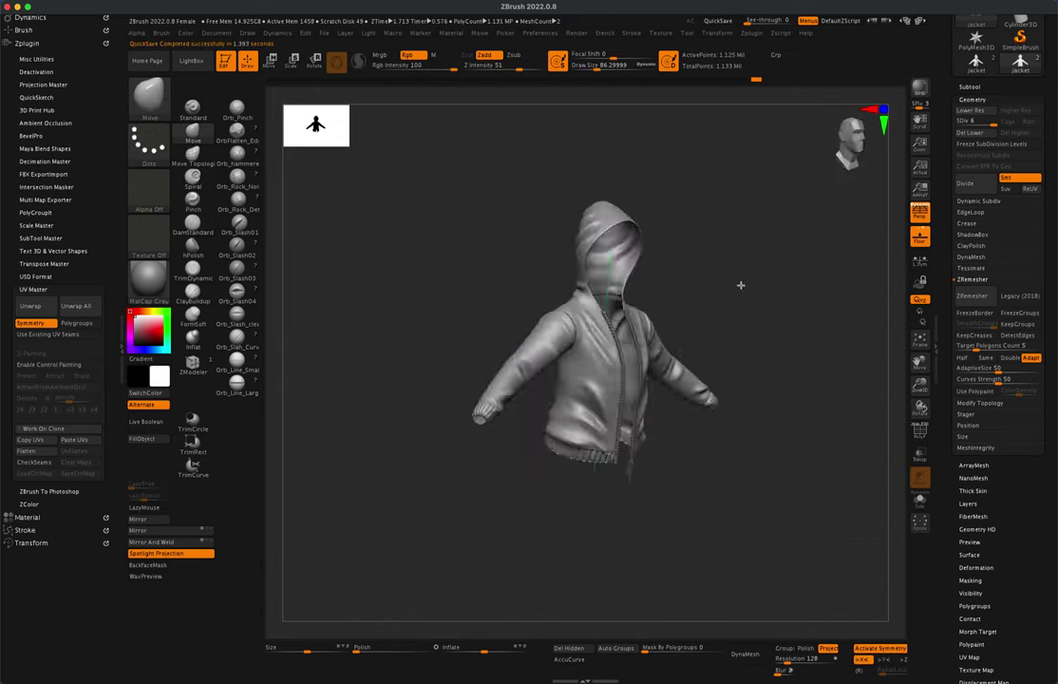
left_click(193, 224)
left_click_drag(570, 356, 622, 399)
mouse_move(570, 356)
left_mouse_down()
mouse_move(554, 418)
mouse_move(570, 361)
mouse_move(563, 243)
mouse_move(504, 291)
mouse_move(615, 311)
mouse_move(642, 205)
mouse_move(375, 466)
mouse_move(409, 380)
left_mouse_up()
mouse_move(461, 248)
left_mouse_down()
mouse_move(486, 237)
mouse_move(733, 228)
left_mouse_up()
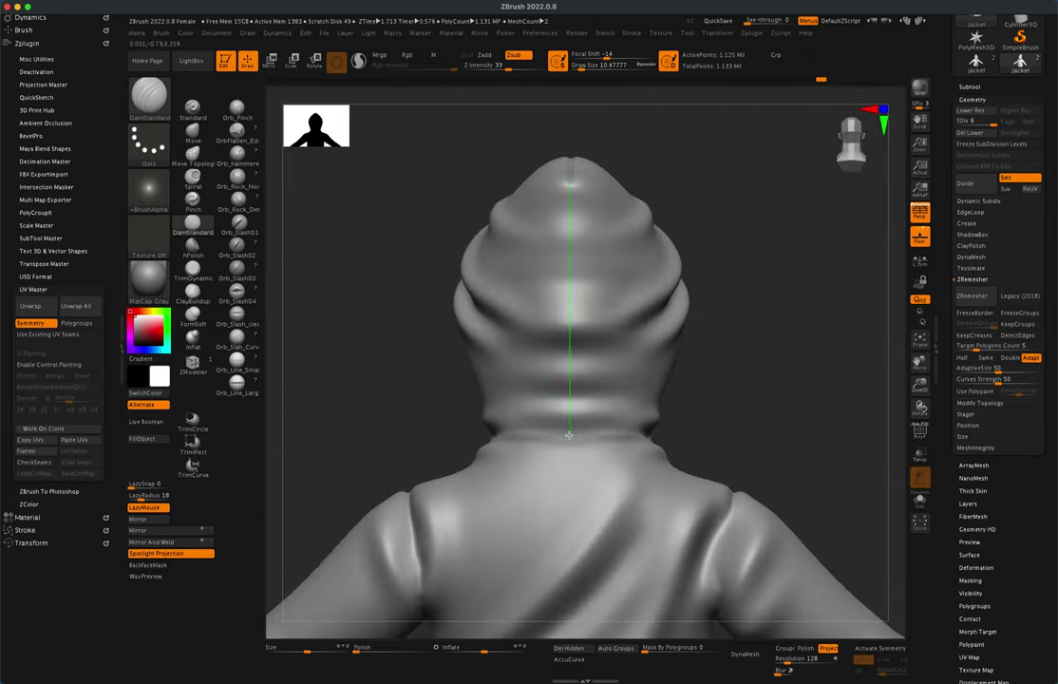
mouse_move(380, 409)
left_mouse_down()
mouse_move(570, 407)
mouse_move(780, 233)
left_mouse_up()
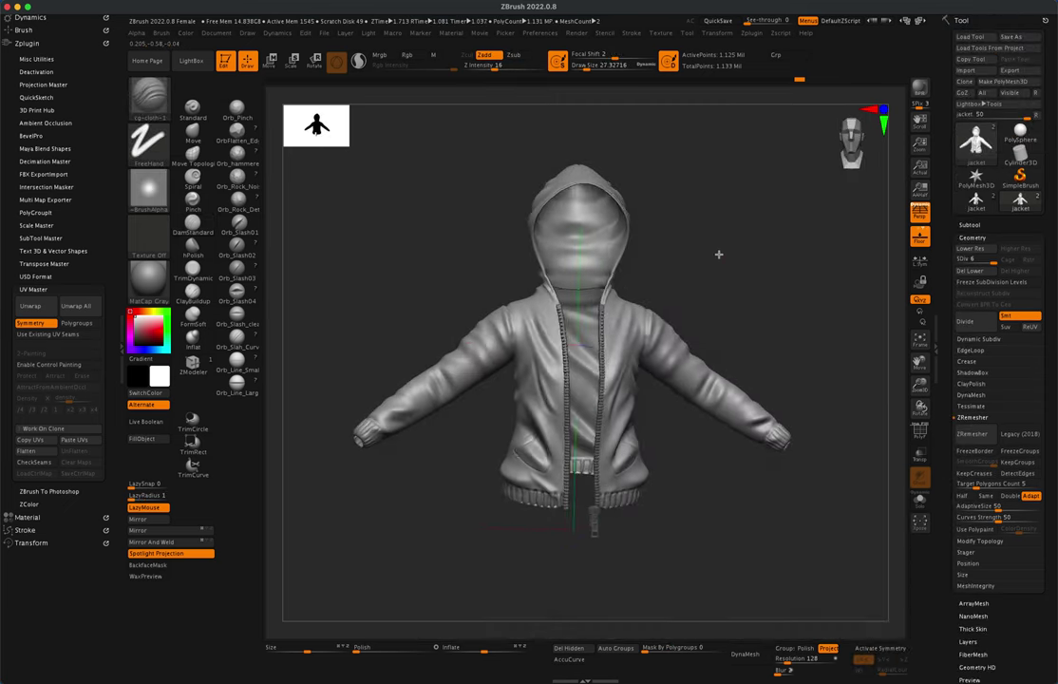
Examine the sculpted jacket from several angles and check the polygon count of its body subtool
left_click_drag(719, 255, 693, 278)
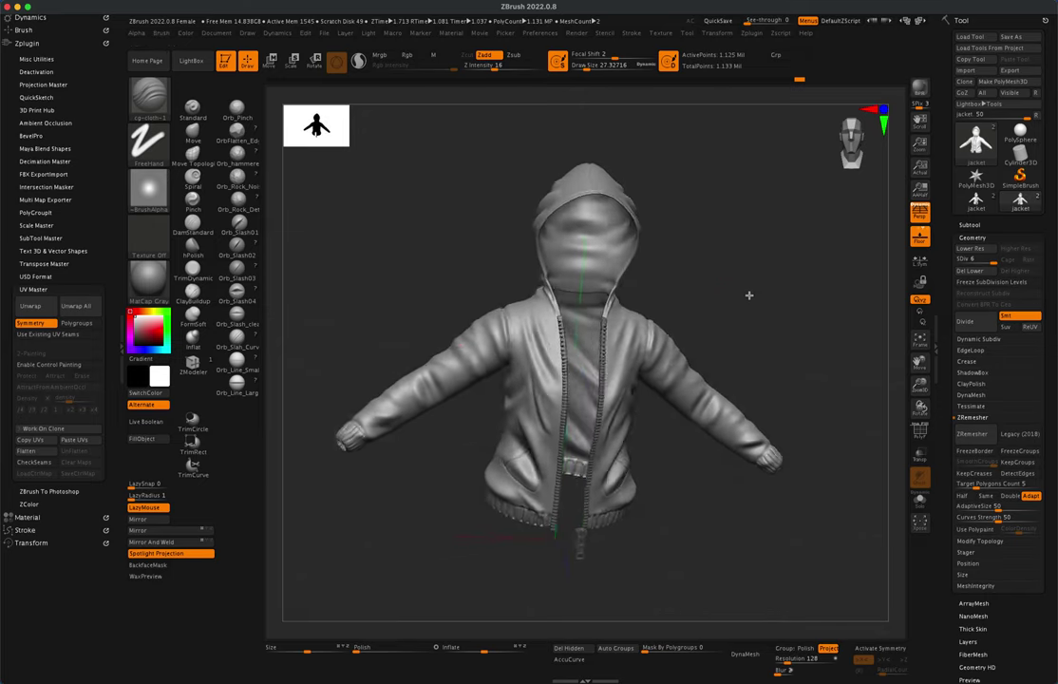
left_click_drag(723, 292, 715, 292)
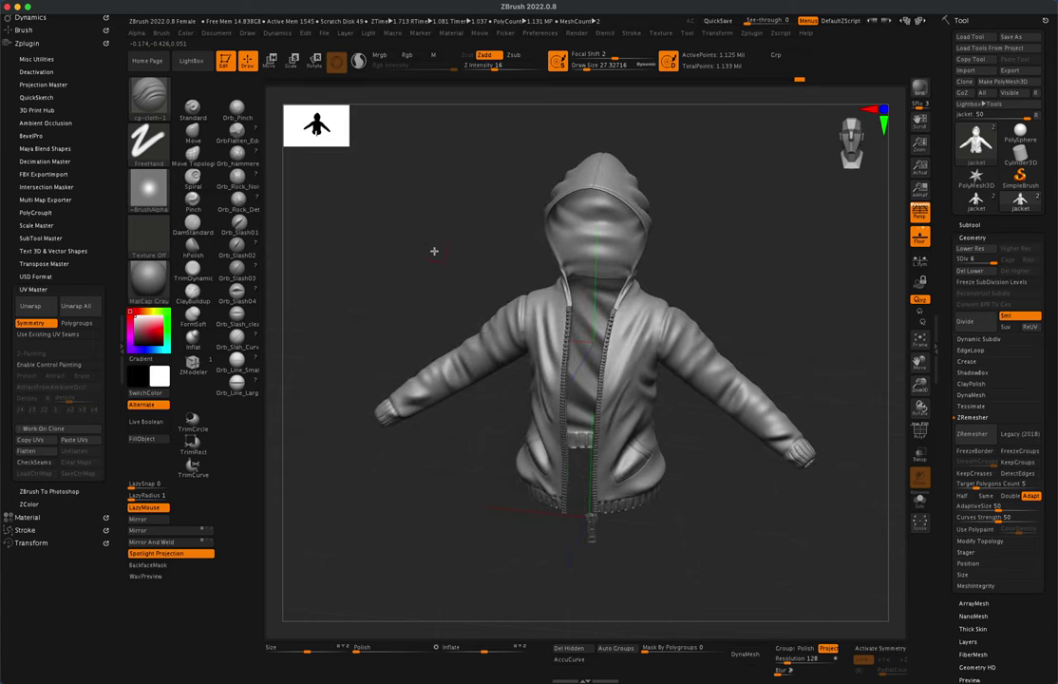
left_click_drag(434, 251, 473, 262)
left_click_drag(826, 328, 788, 321)
key("shift+r")
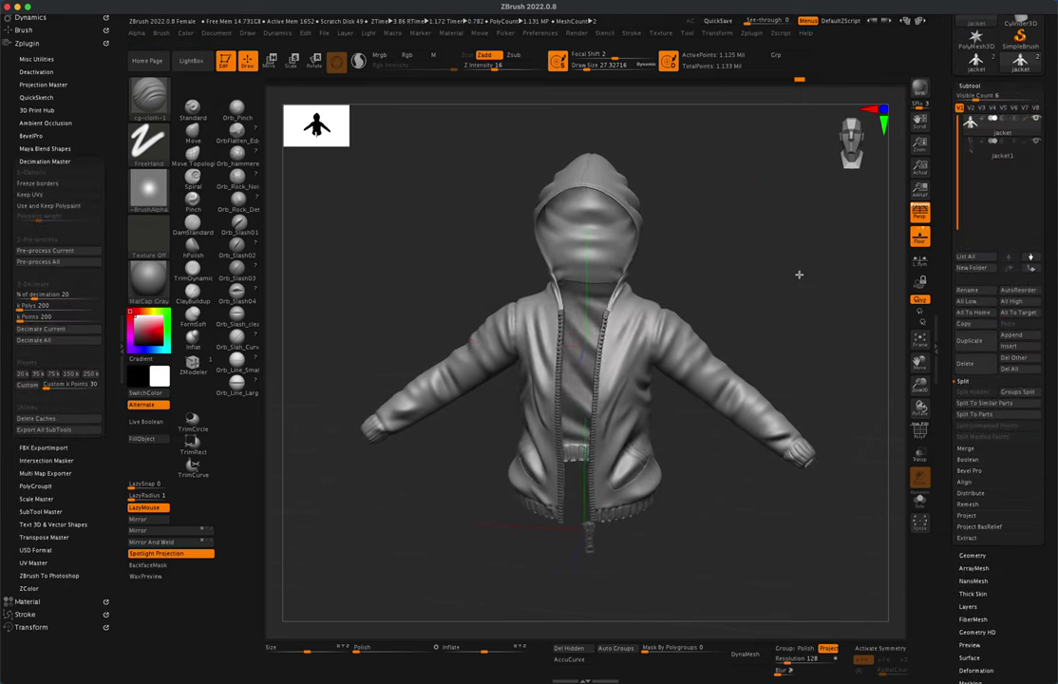
left_click_drag(802, 278, 746, 277)
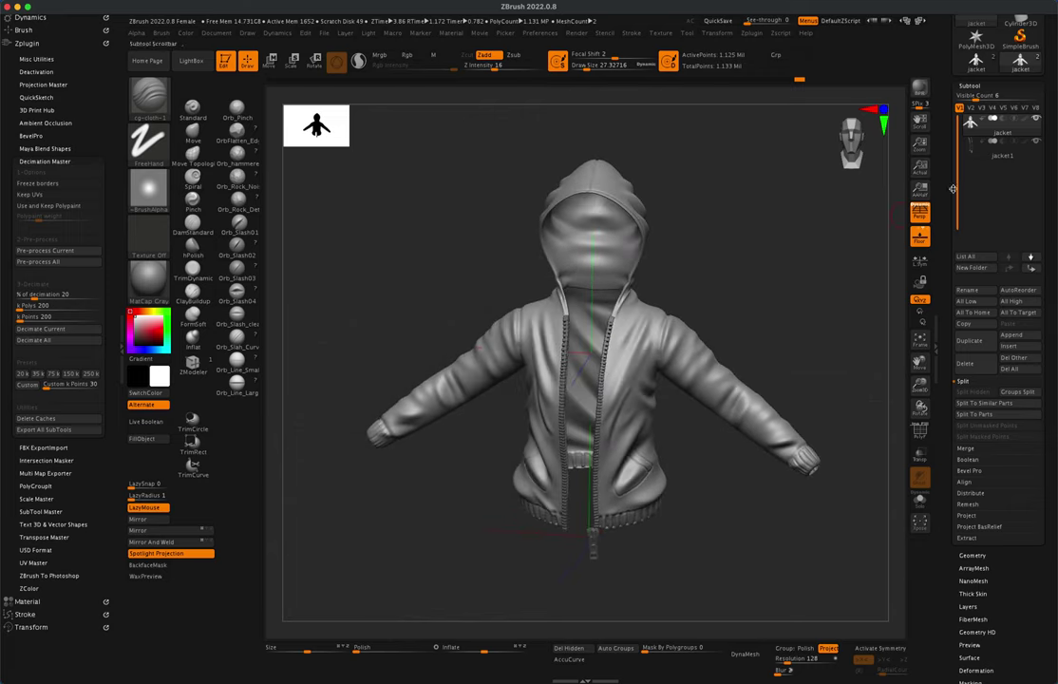
left_click_drag(706, 310, 724, 299)
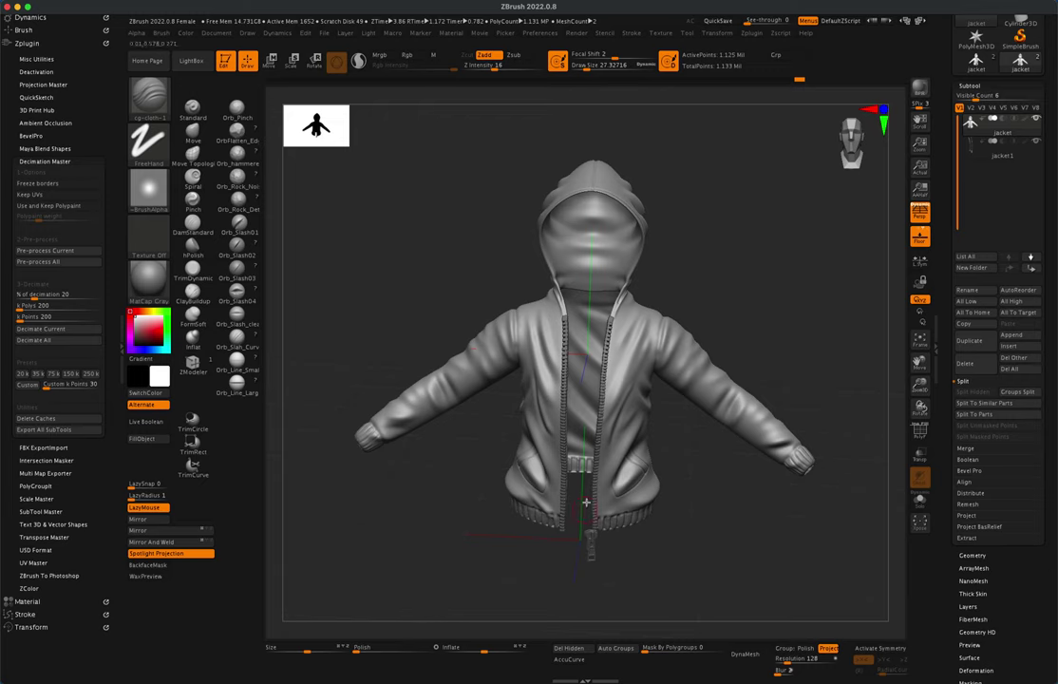
mouse_move(1003, 152)
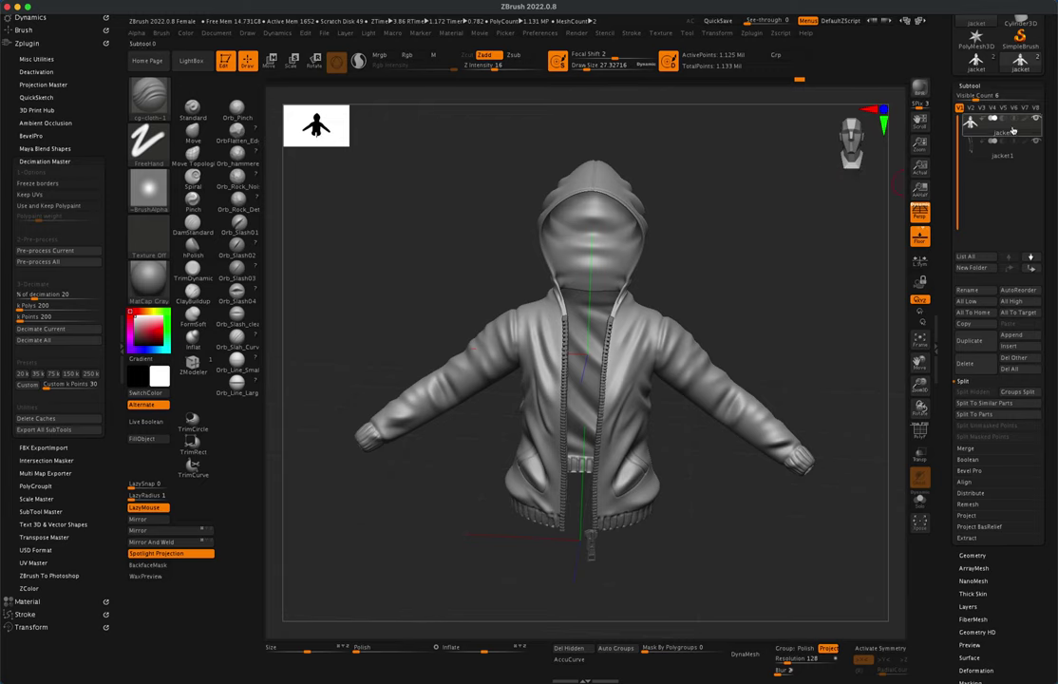
mouse_move(1017, 127)
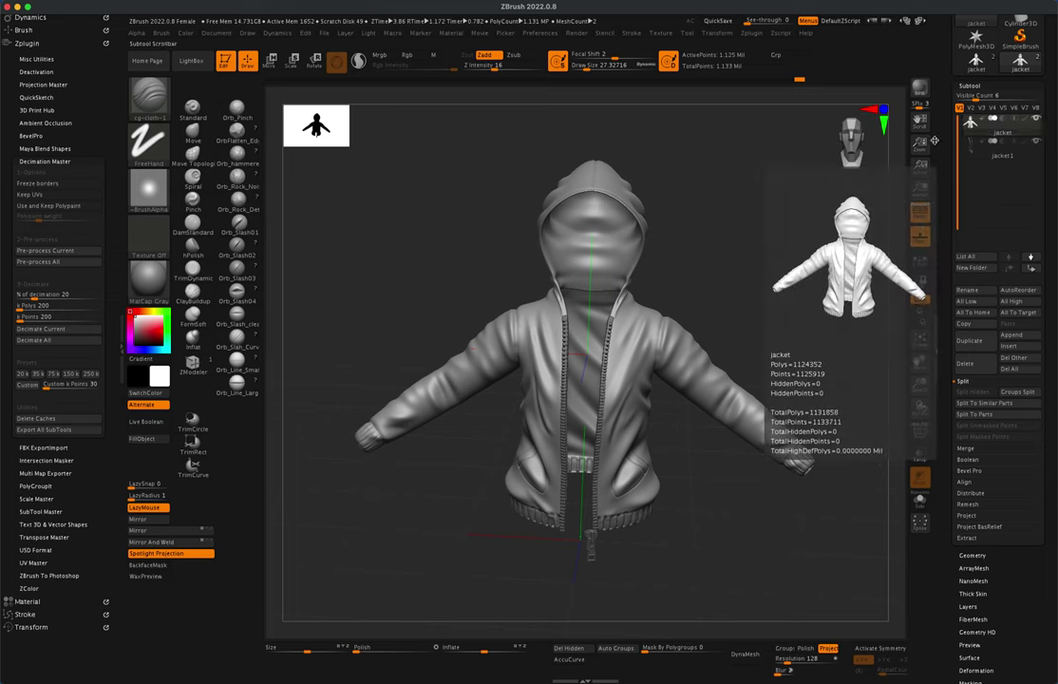
left_click_drag(800, 220, 791, 222)
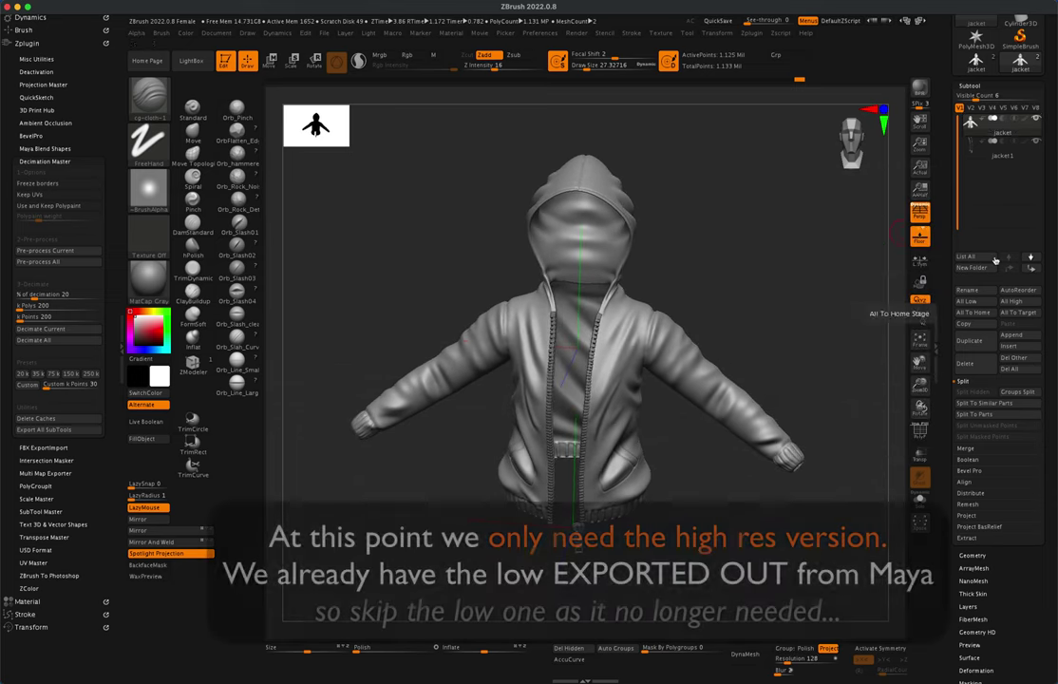
Duplicate the jacket body subtool, hide the copy, and reselect the original
left_click(982, 343)
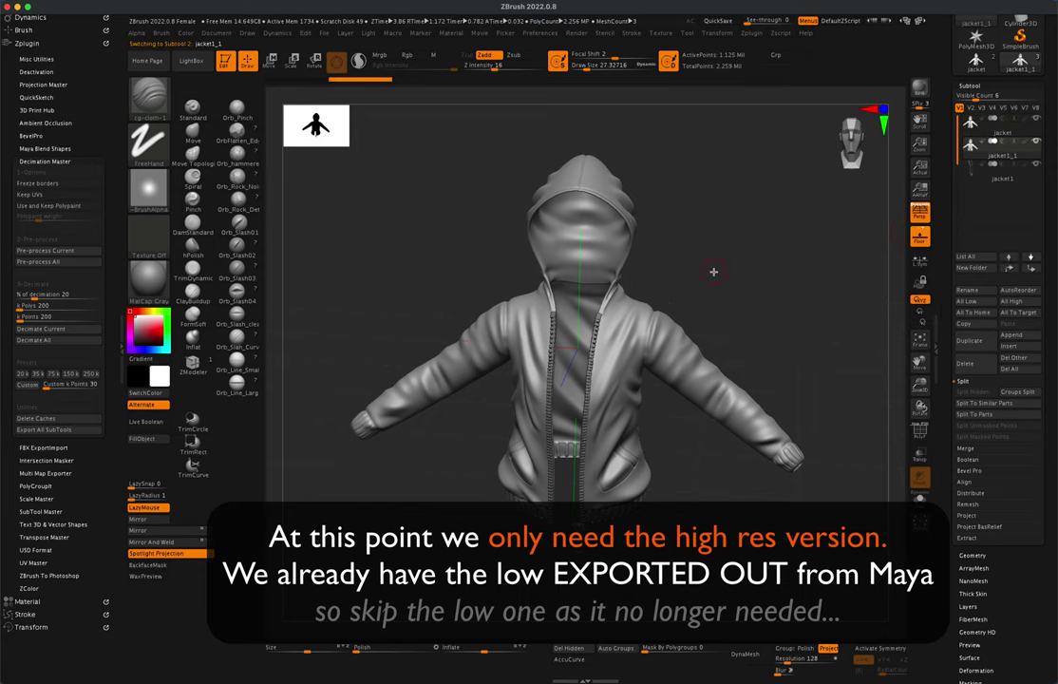
left_click_drag(623, 238, 647, 225)
mouse_move(1018, 146)
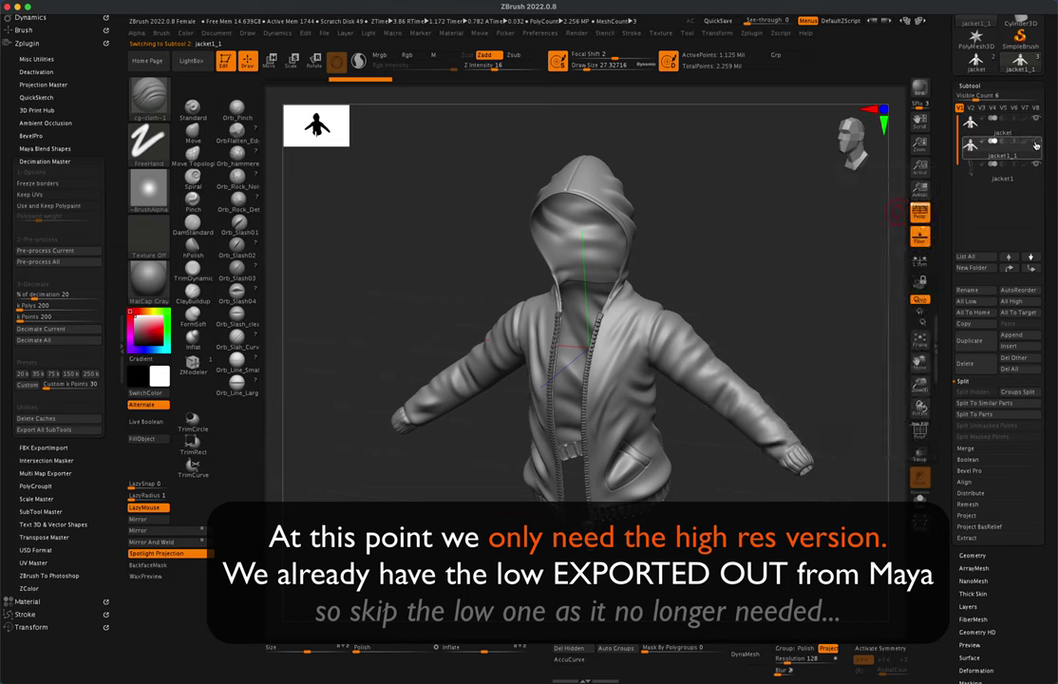
left_click(1035, 132)
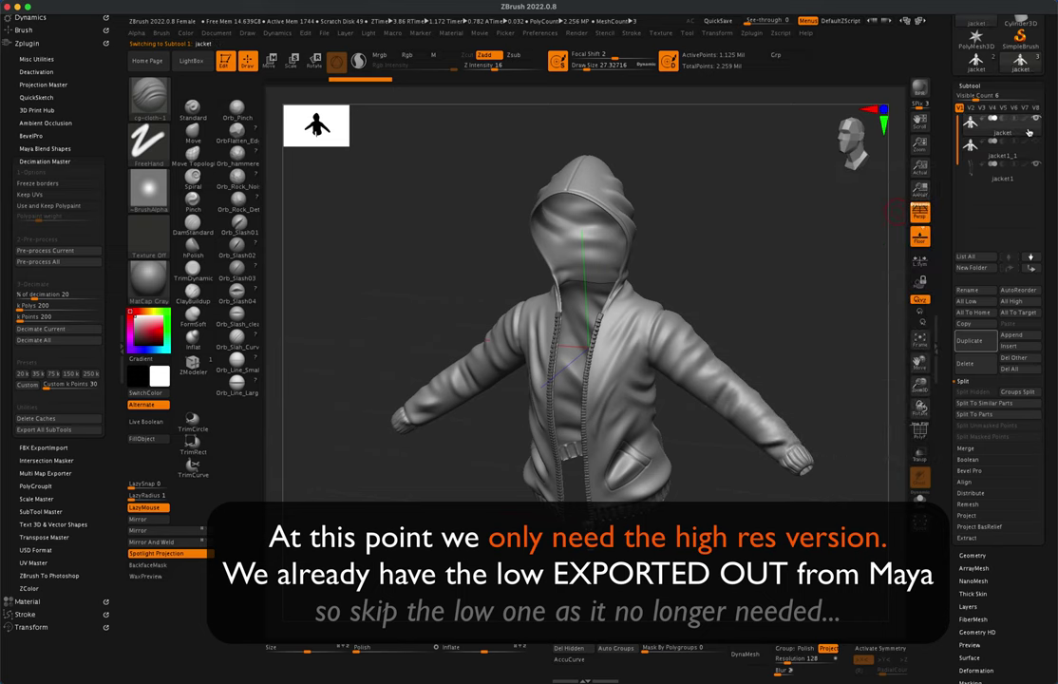
Lower the original jacket body to subdivision level 1, delete its higher levels, and turn on the polyframe display
left_click(973, 556)
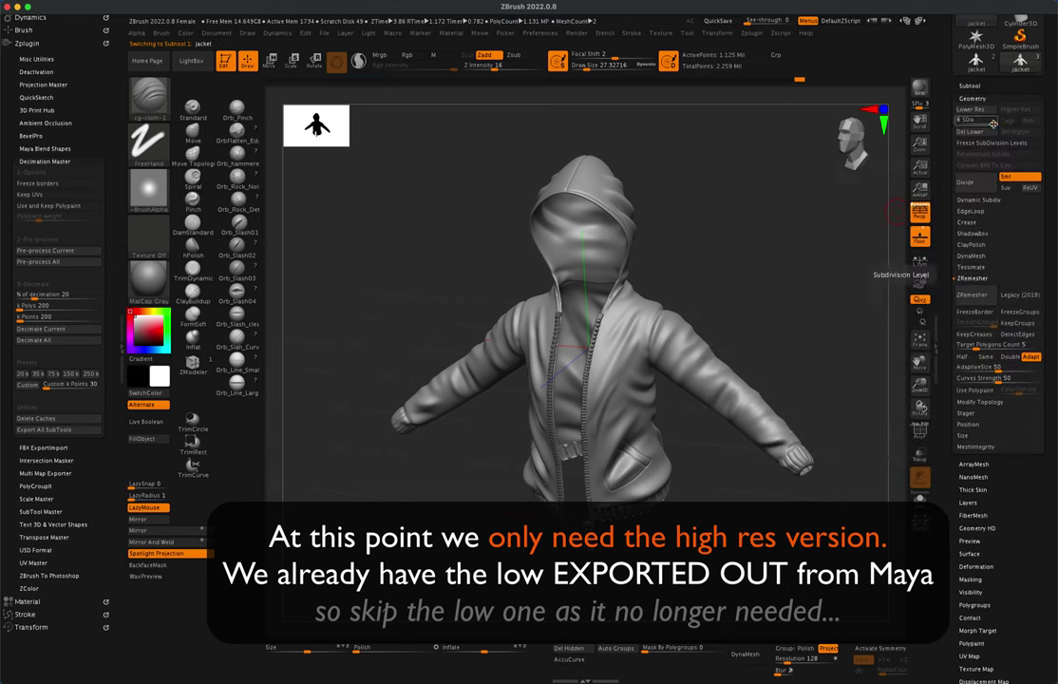
left_click_drag(979, 121, 961, 121)
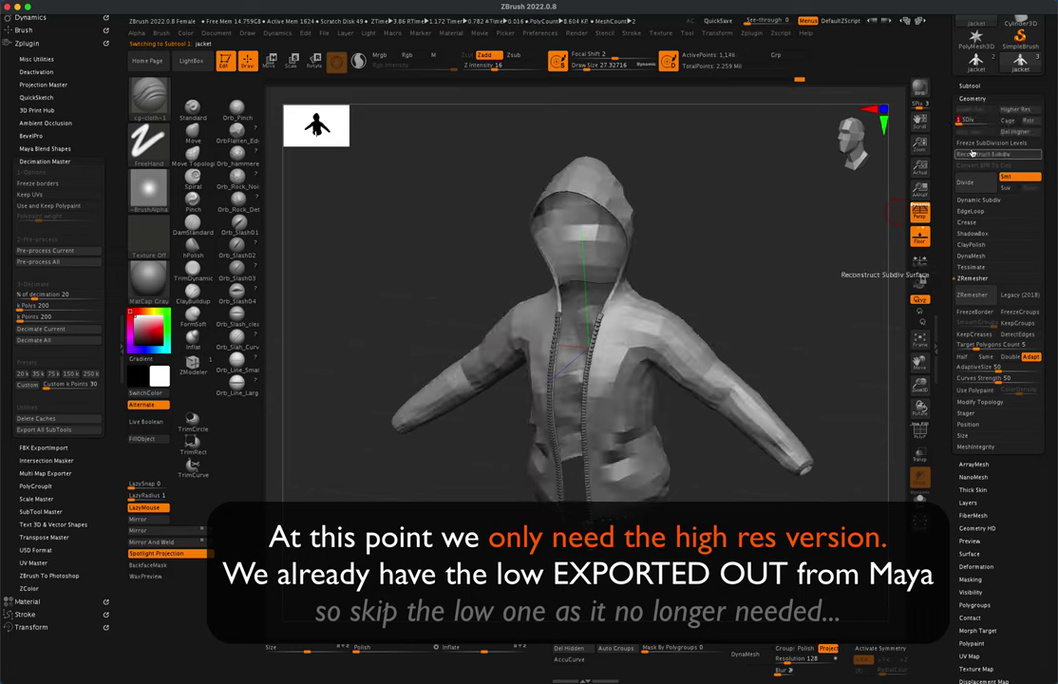
left_click(1020, 132)
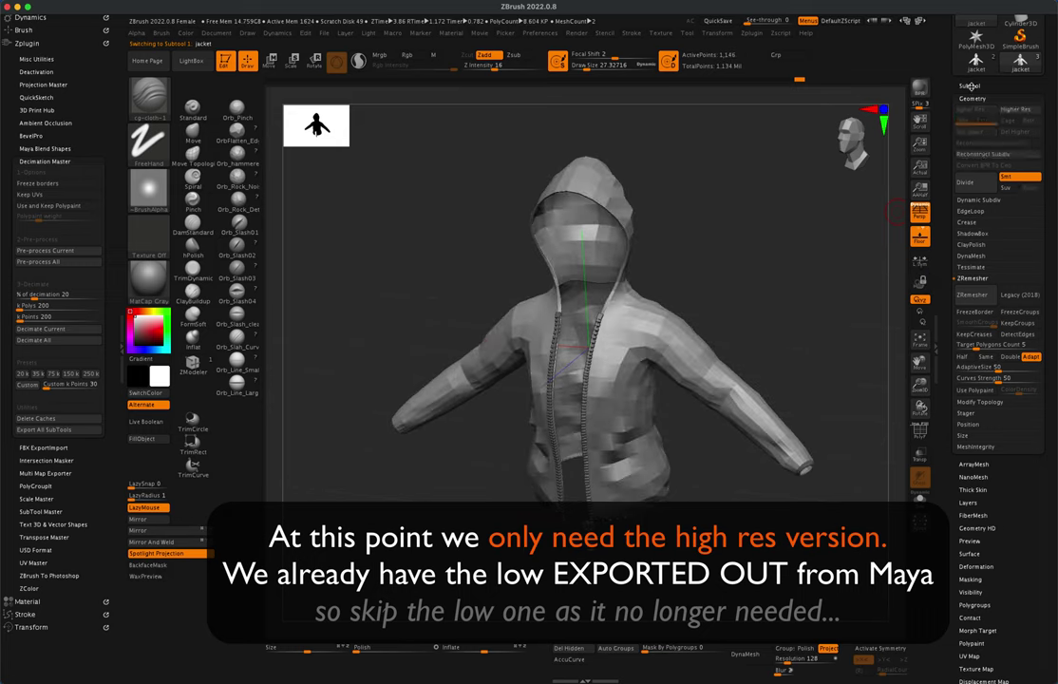
left_click(973, 86)
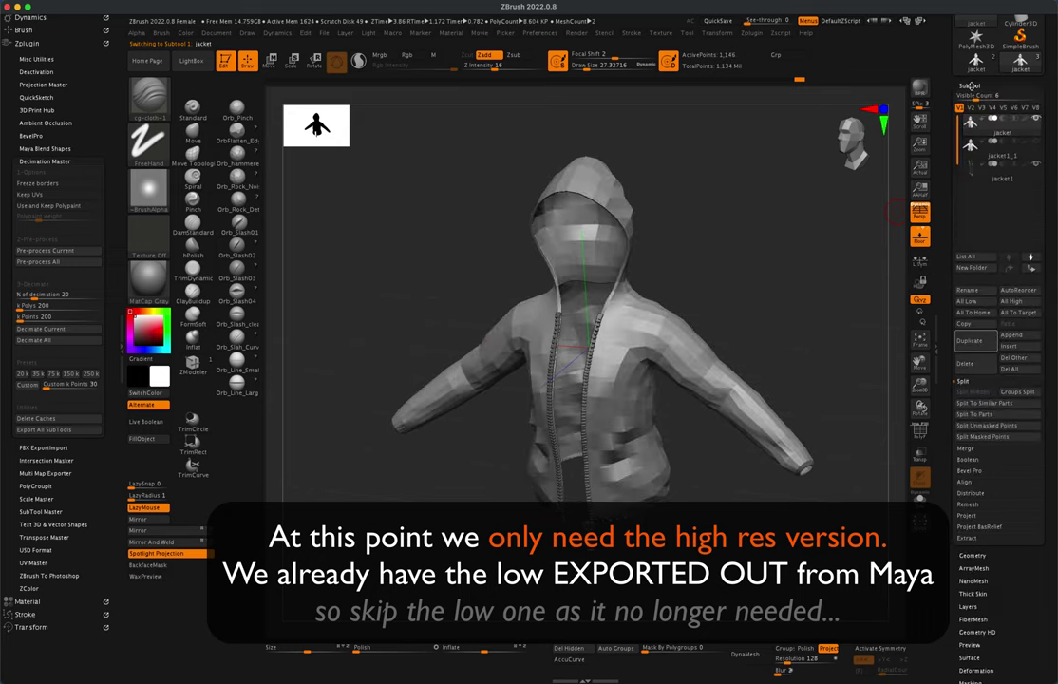
left_click(923, 434)
left_click_drag(760, 264, 780, 253)
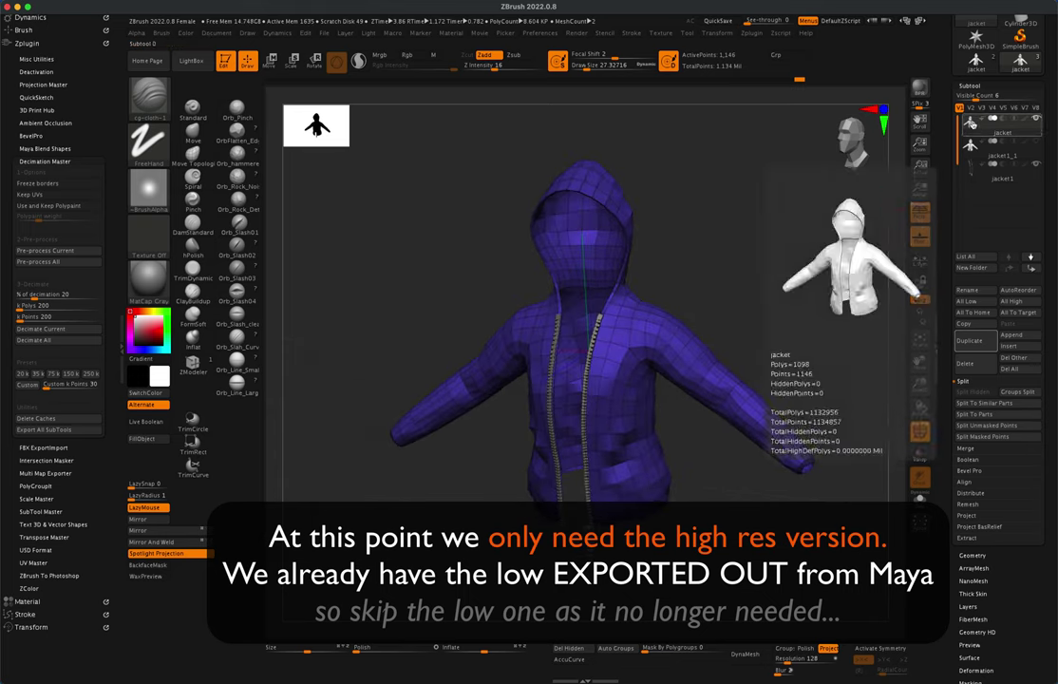
mouse_move(972, 169)
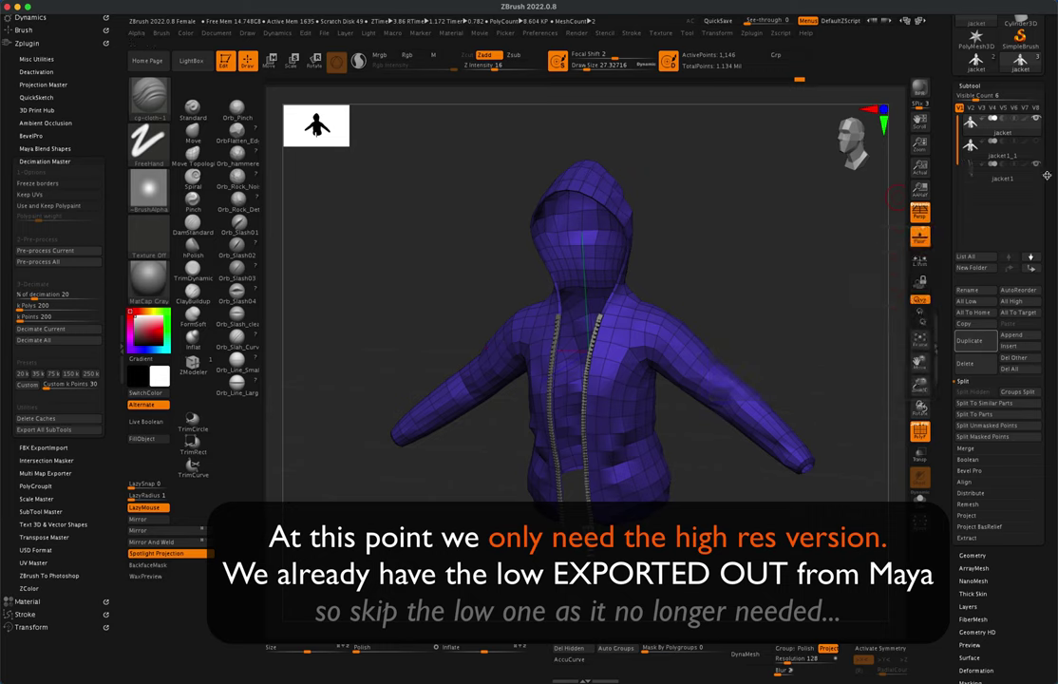
Select the zipper subtool and duplicate it
left_click(974, 172)
left_click(978, 404)
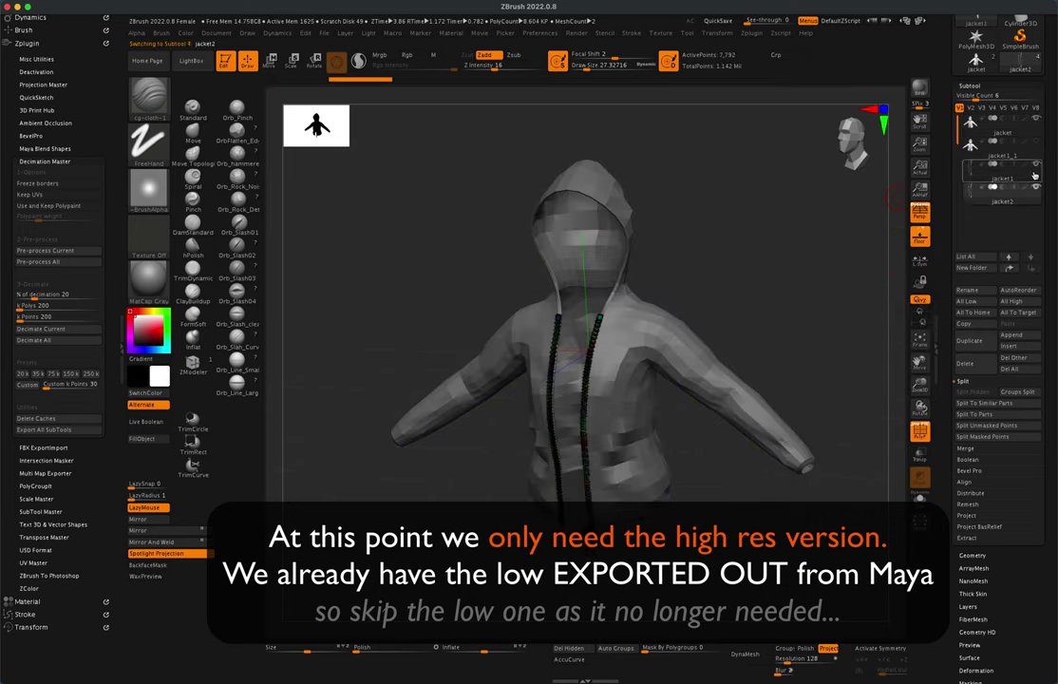
mouse_move(1034, 185)
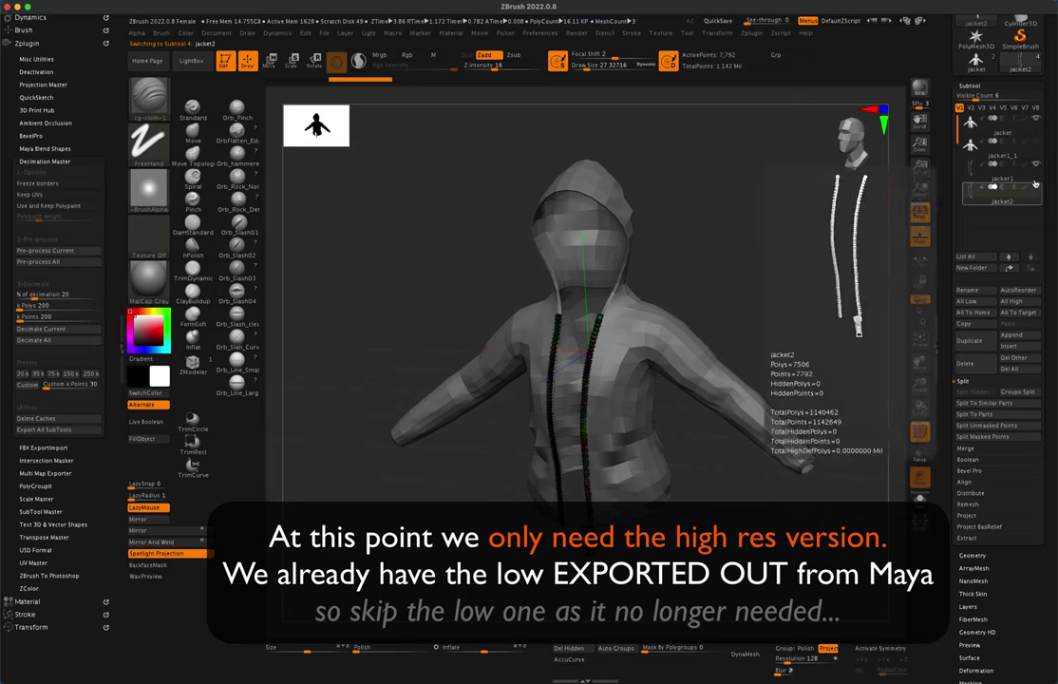
Move the original zipper subtool directly below the low-resolution jacket body and merge the body down with it
left_click(1012, 271)
mouse_move(1024, 134)
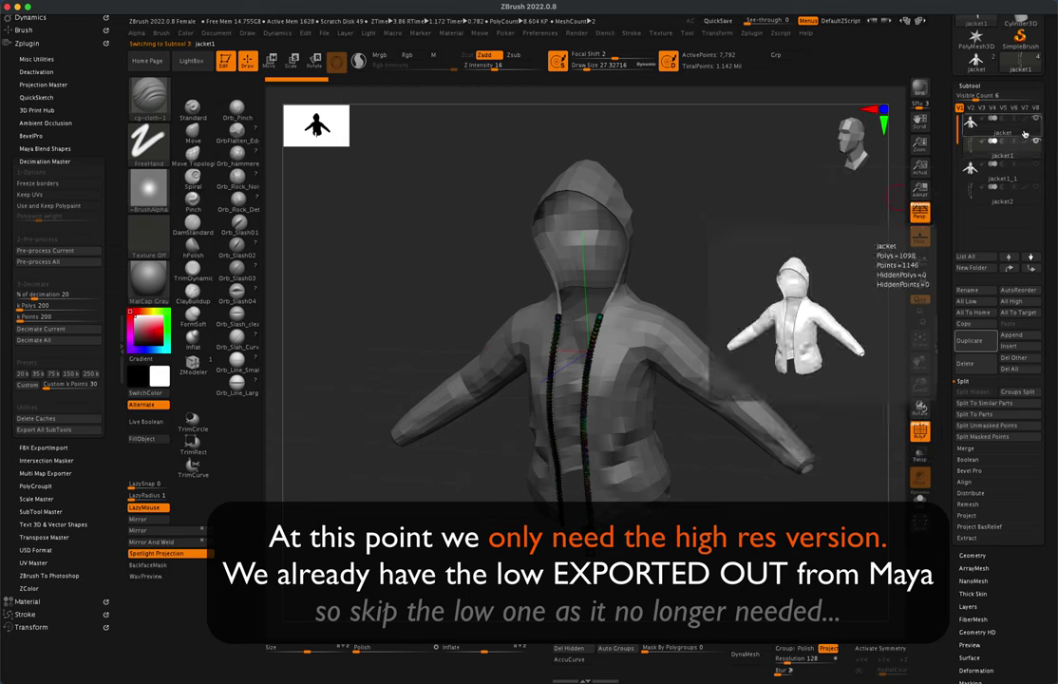
left_click(994, 126)
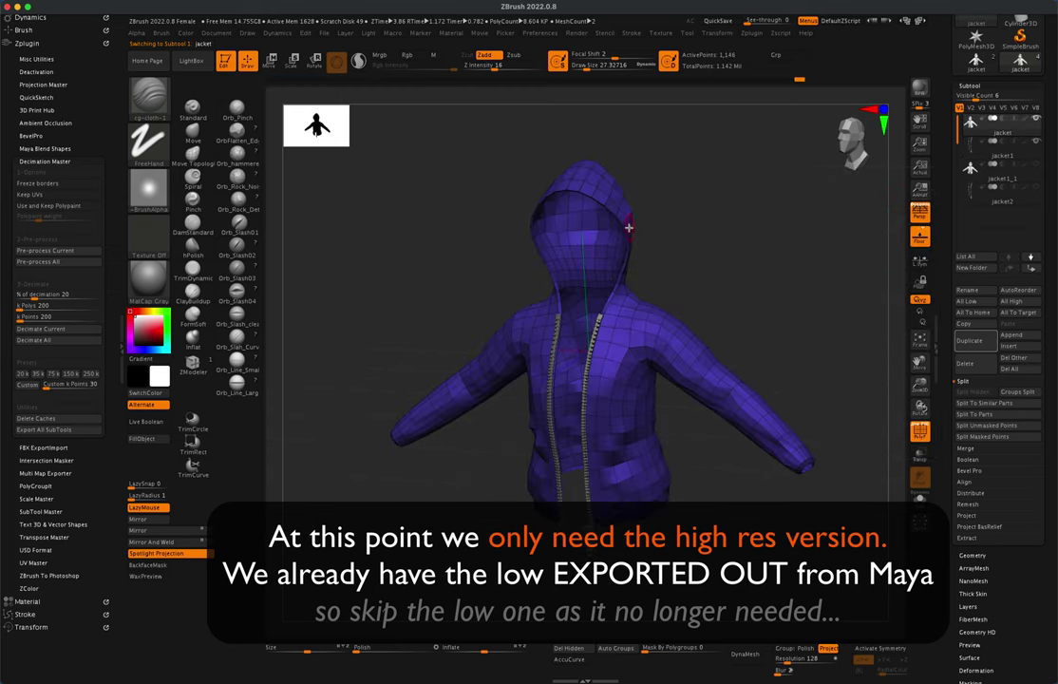
left_click_drag(751, 282, 760, 281)
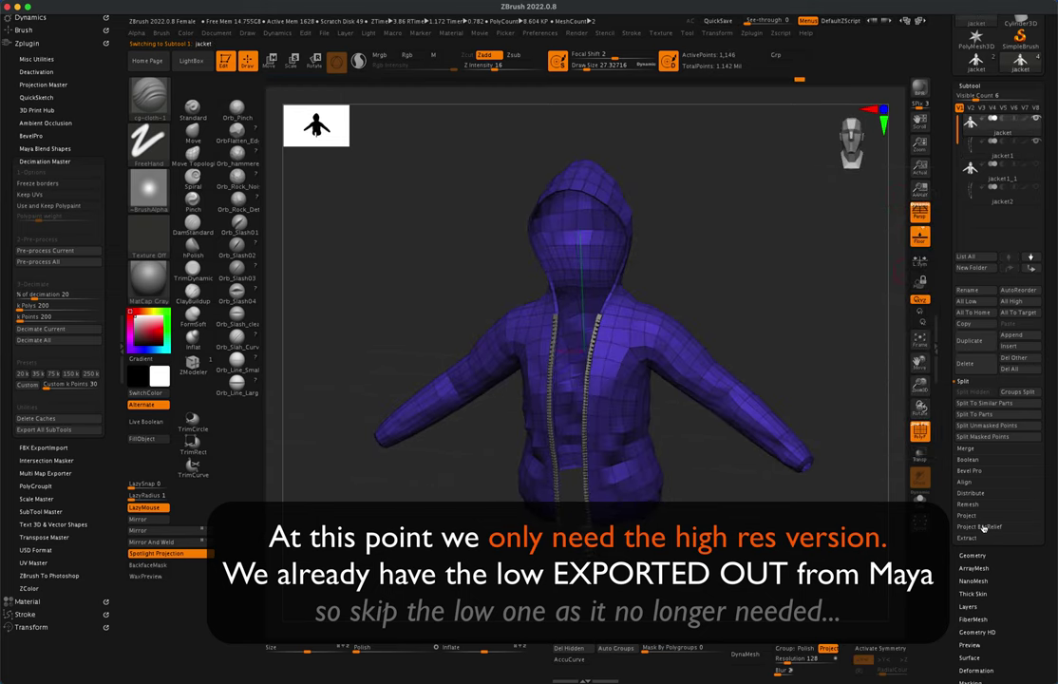
left_click(969, 448)
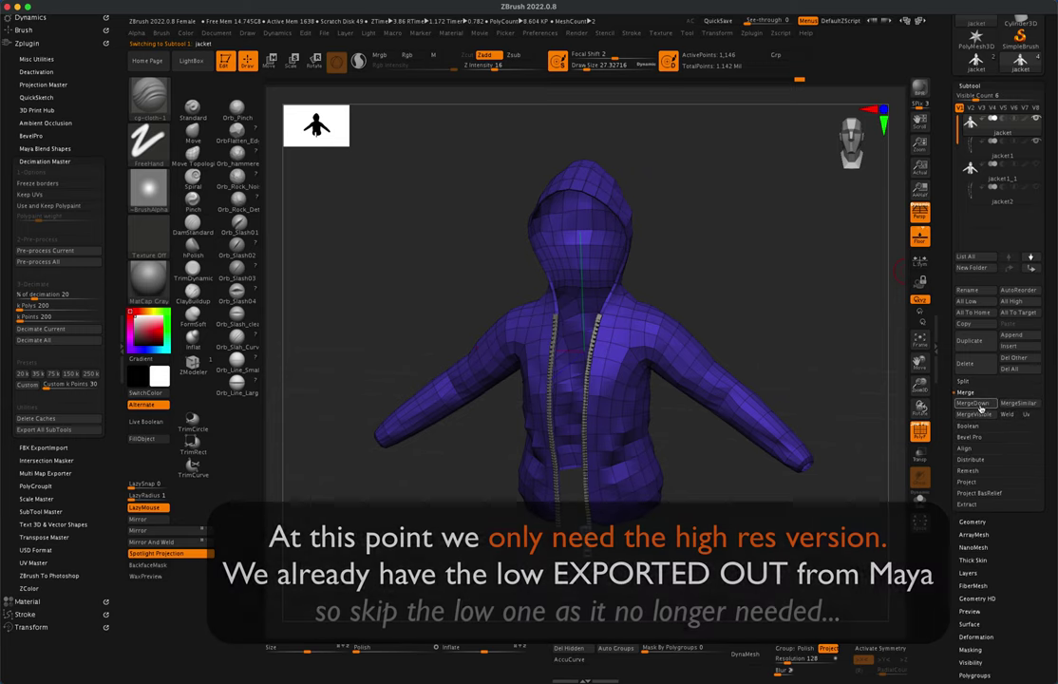
left_click(981, 410)
left_click(878, 429)
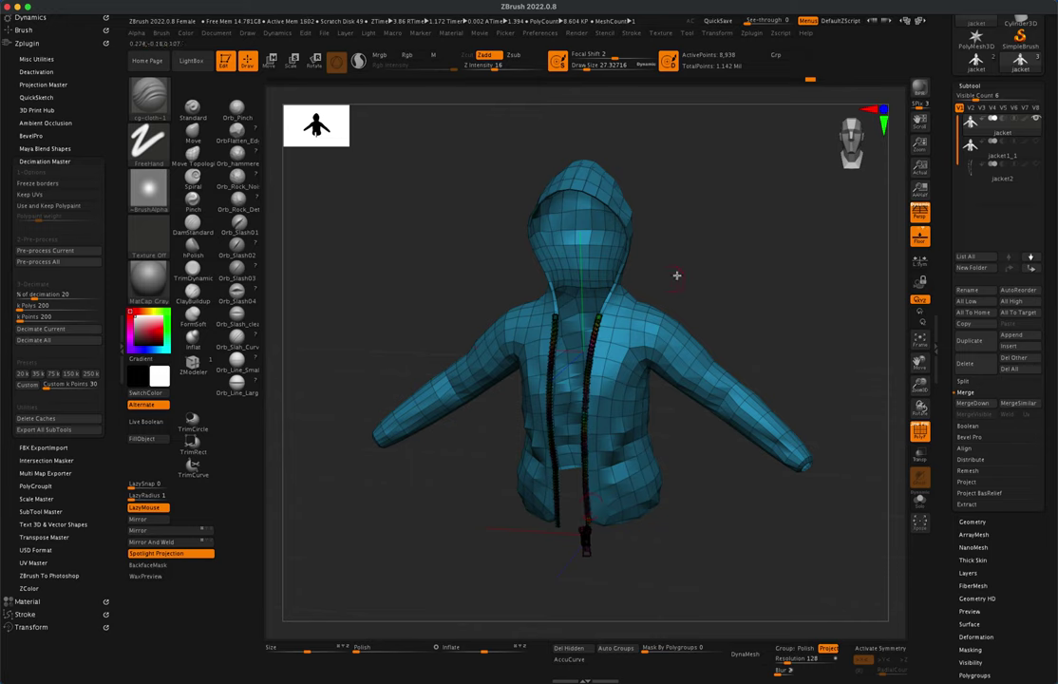
left_click_drag(677, 276, 646, 305)
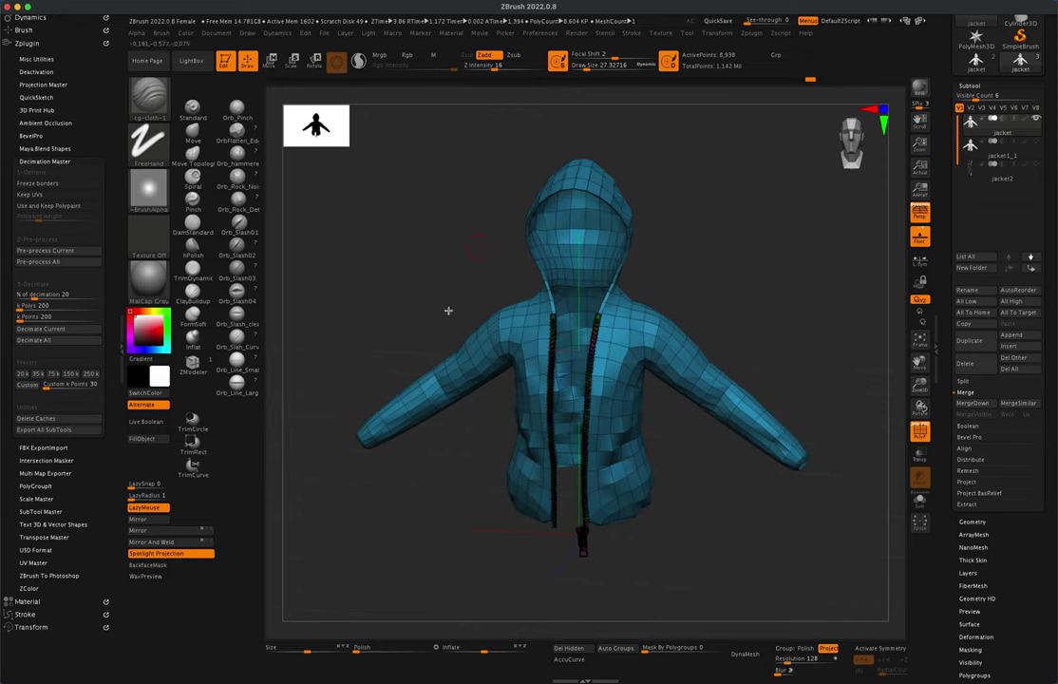
mouse_move(783, 283)
left_mouse_down()
mouse_move(791, 283)
mouse_move(783, 285)
left_mouse_up()
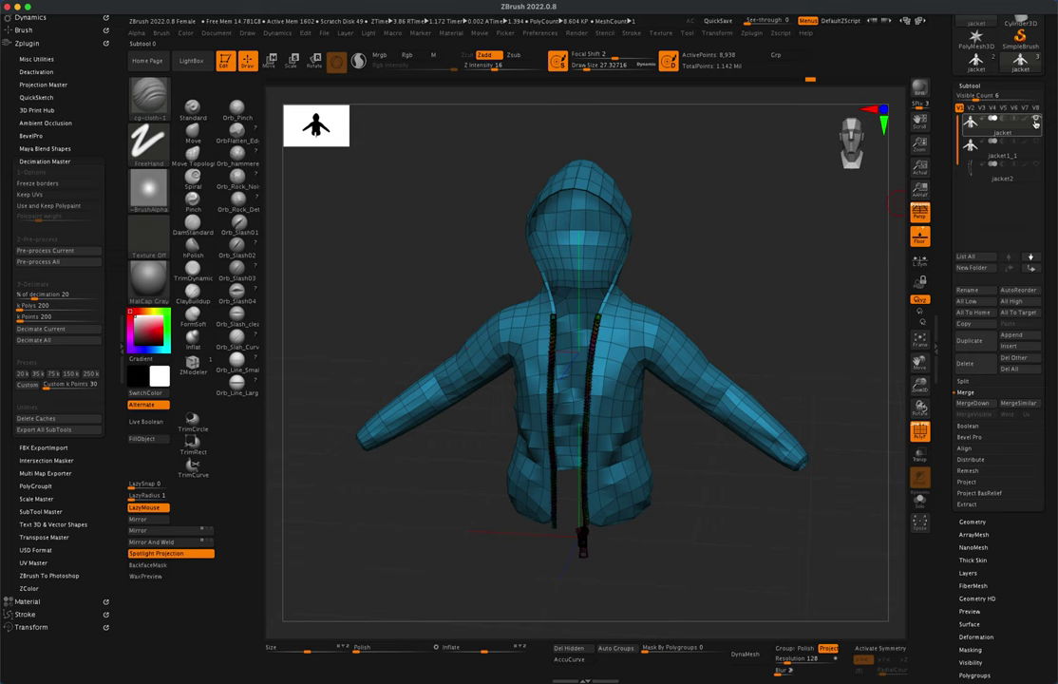
Rename the merged low-resolution jacket subtool as low
left_click(979, 291)
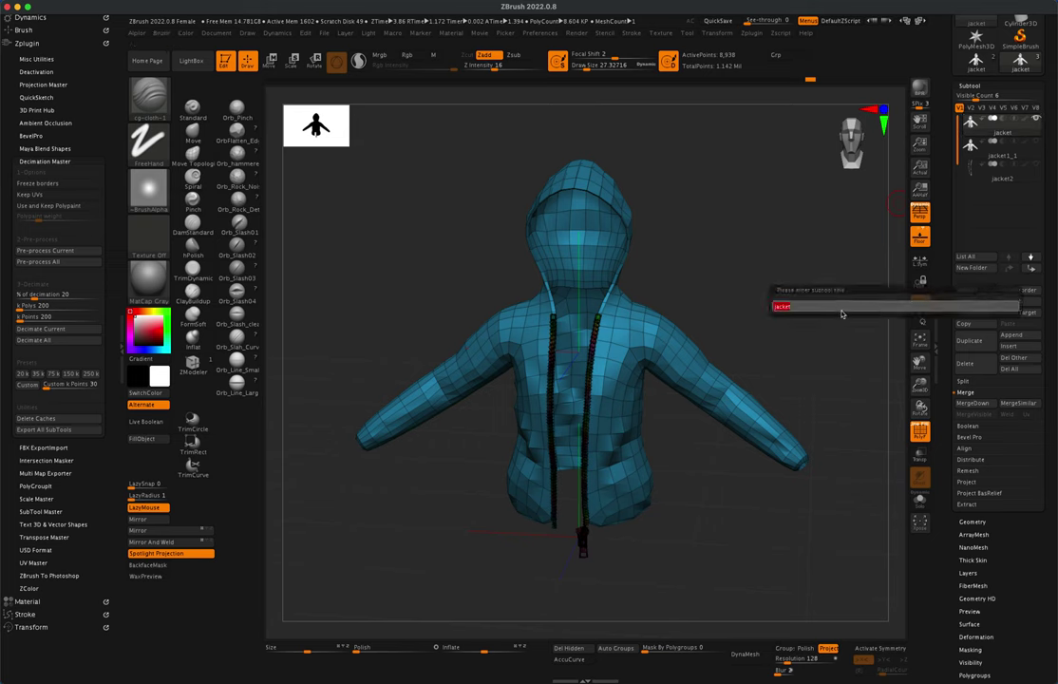
type("low")
key("Return")
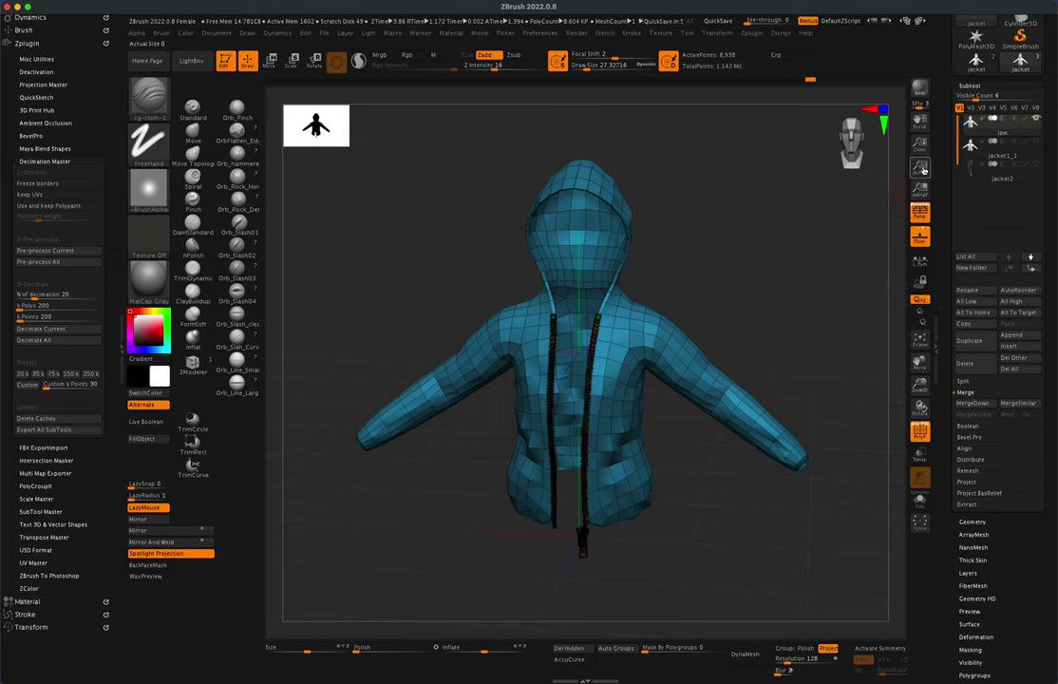
Select the high-resolution jacket body subtool and show it together with the duplicated zipper
left_click(1026, 153)
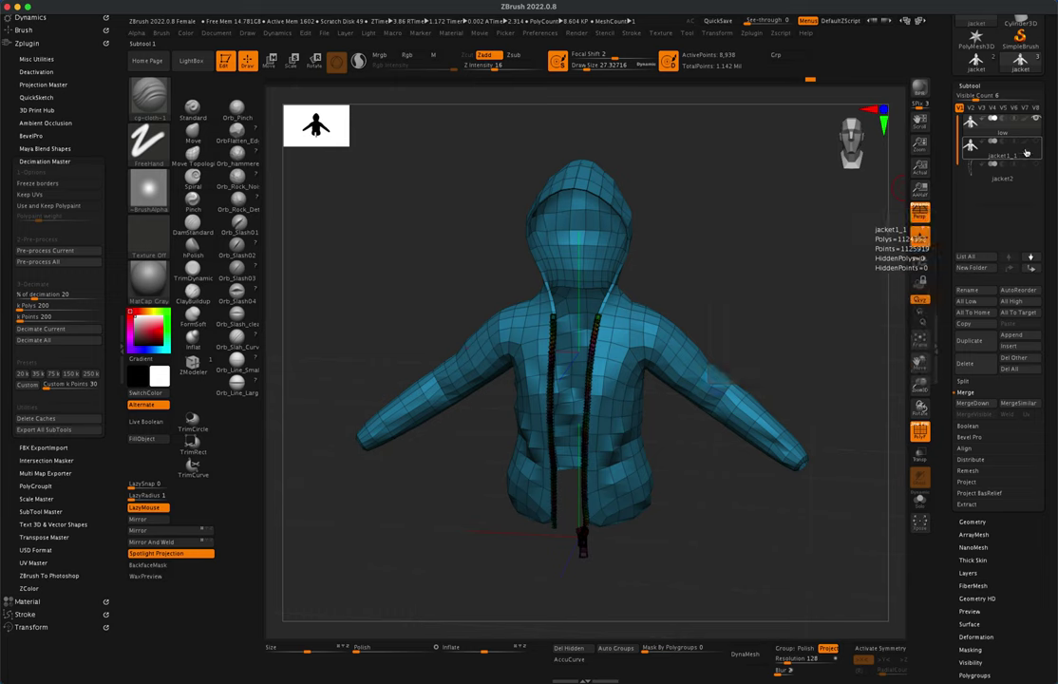
left_click(992, 164)
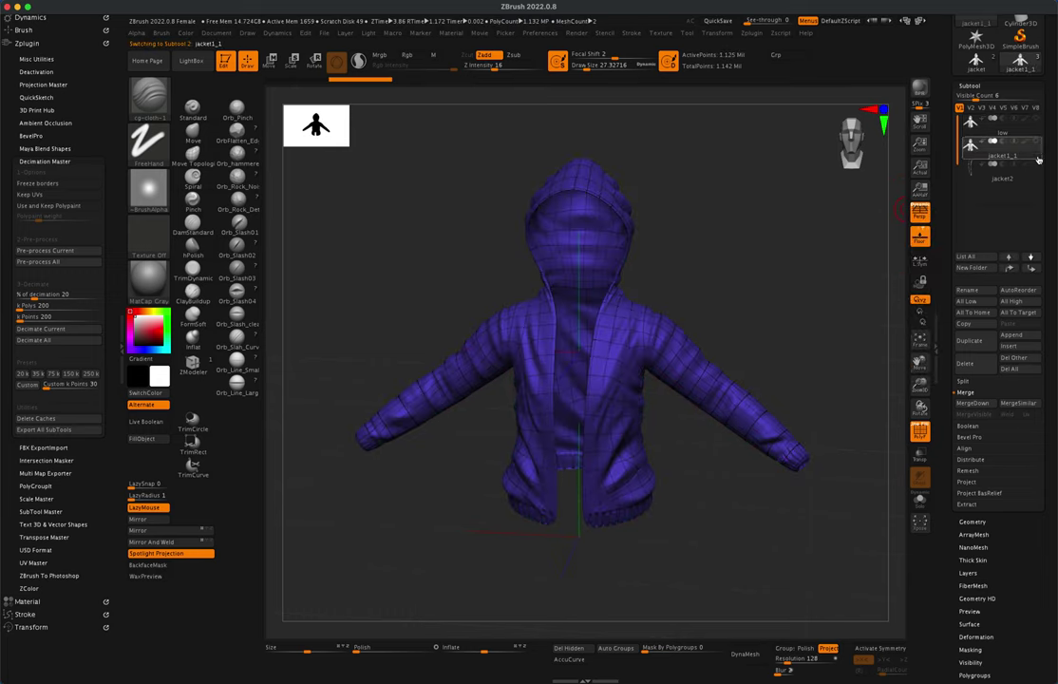
mouse_move(1038, 143)
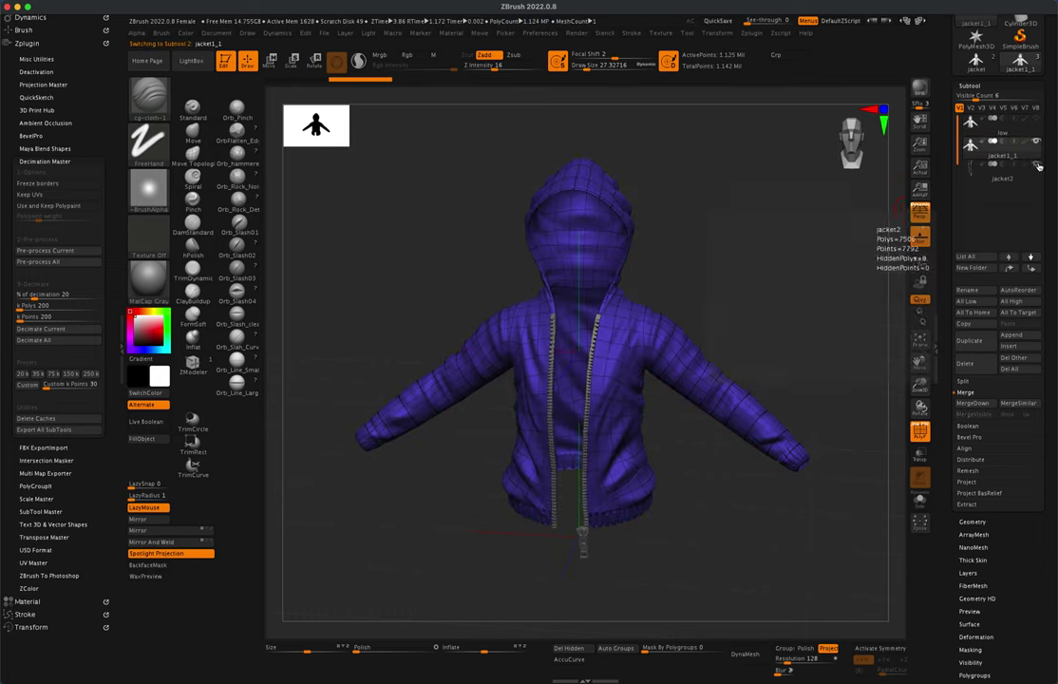
left_click(1037, 164)
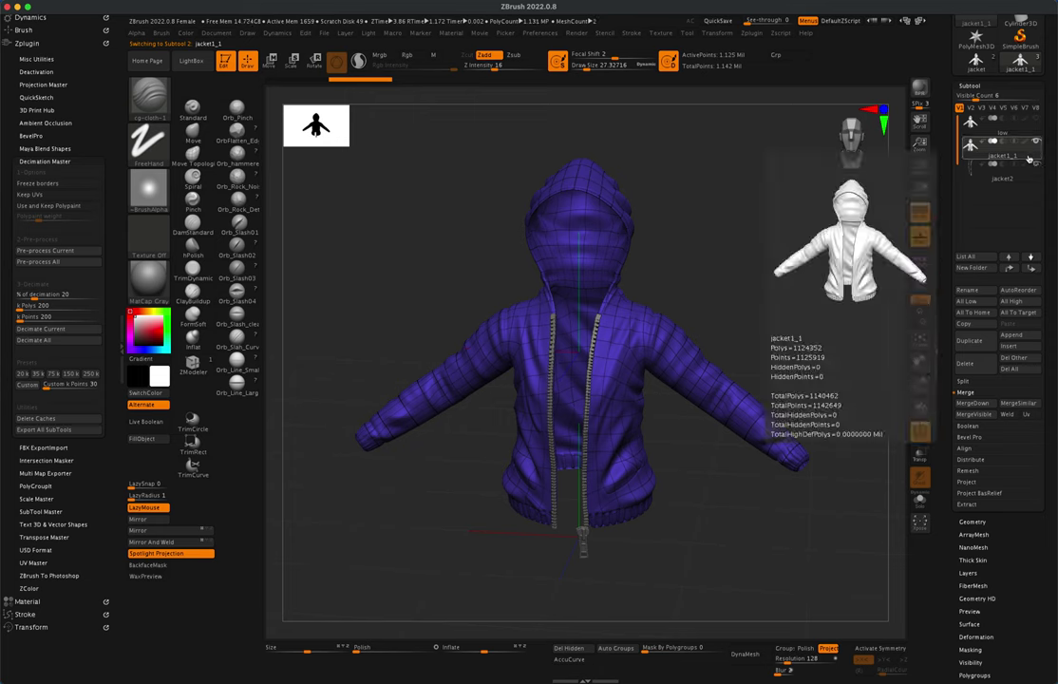
Delete the lower subdivision levels of the high-resolution jacket body and turn off the polyframe display
left_click(973, 522)
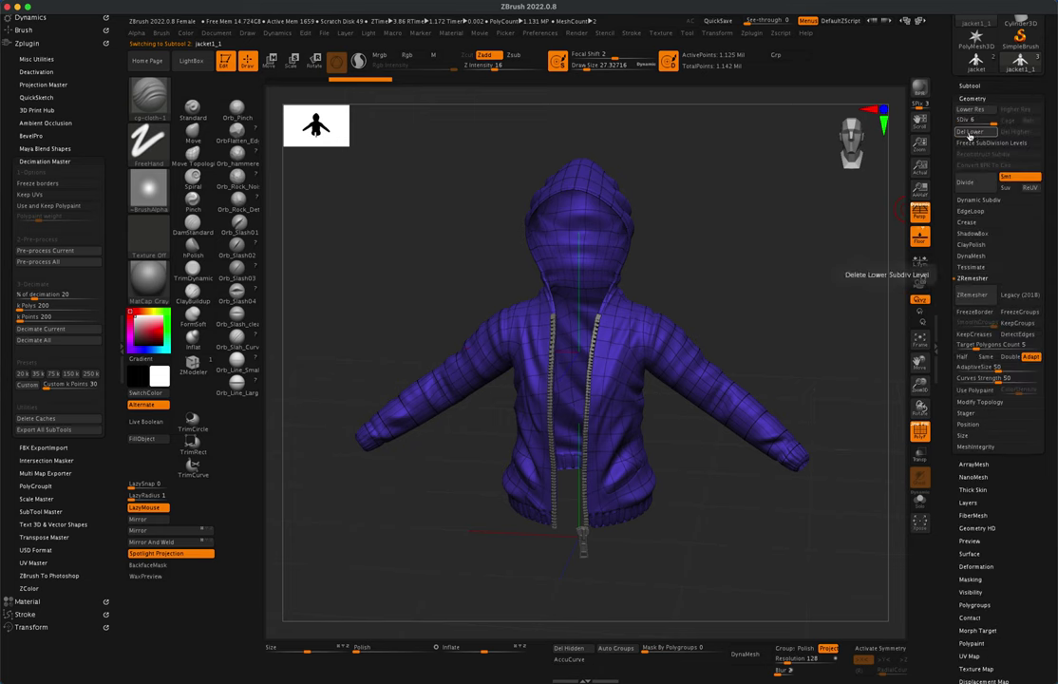
left_click(978, 134)
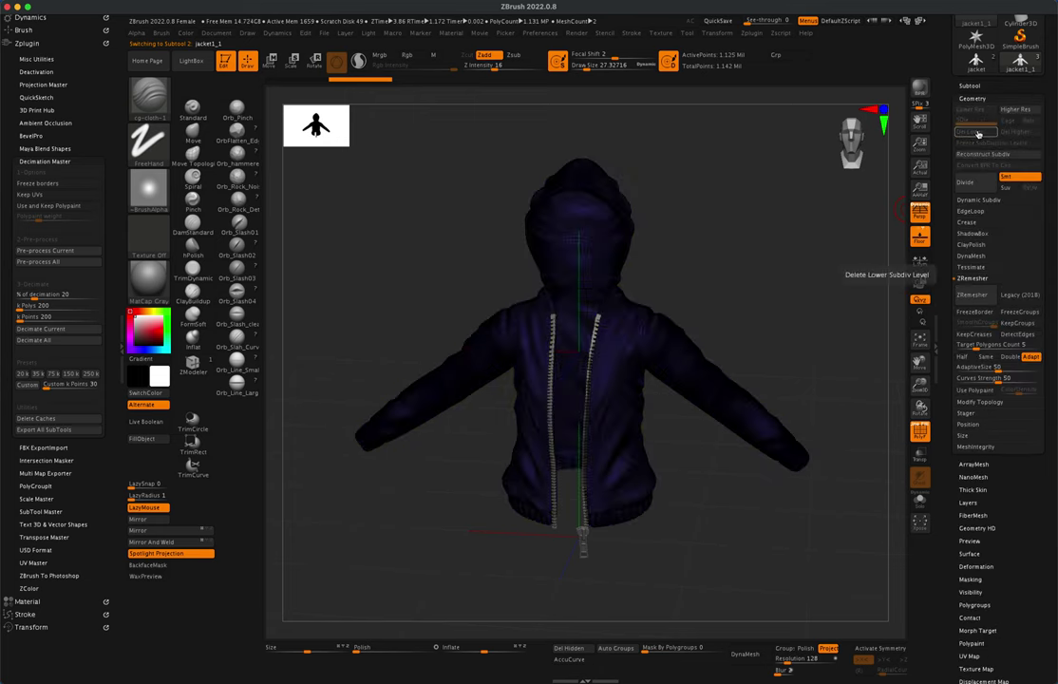
left_click(971, 87)
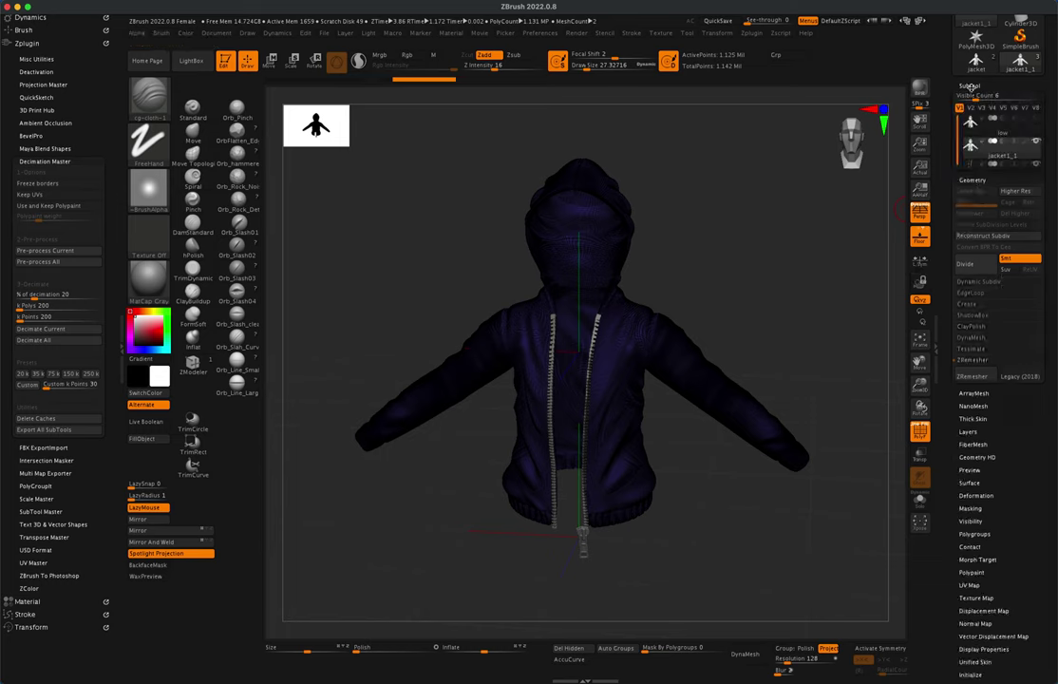
left_click(920, 432)
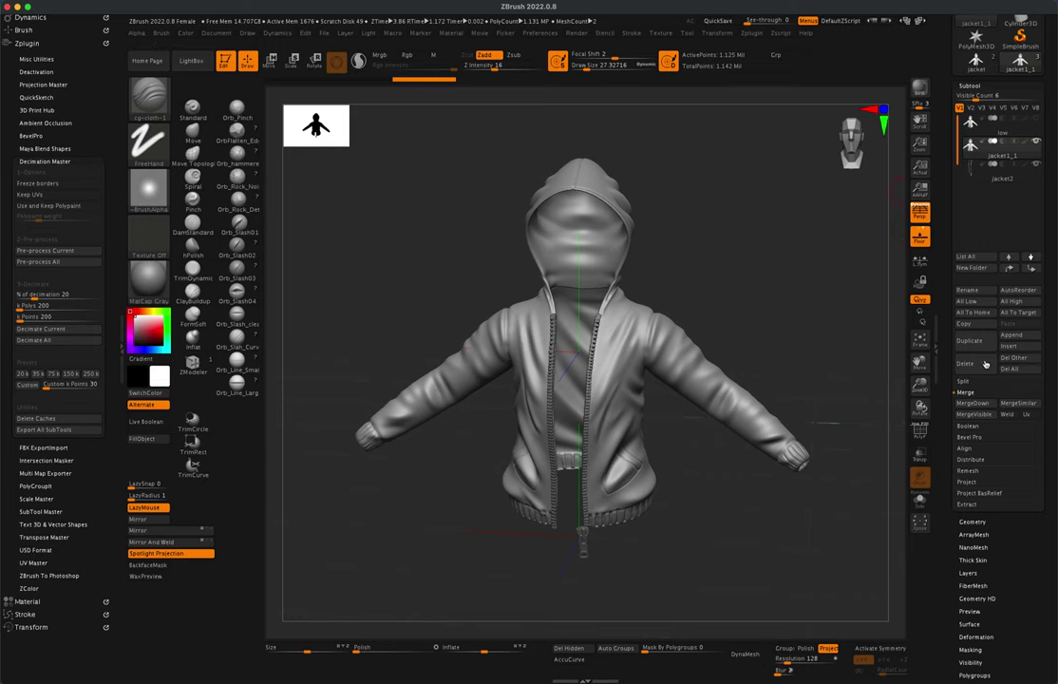
Merge the high-resolution body down with the duplicated zipper and rename the combined subtool as high
left_click(973, 403)
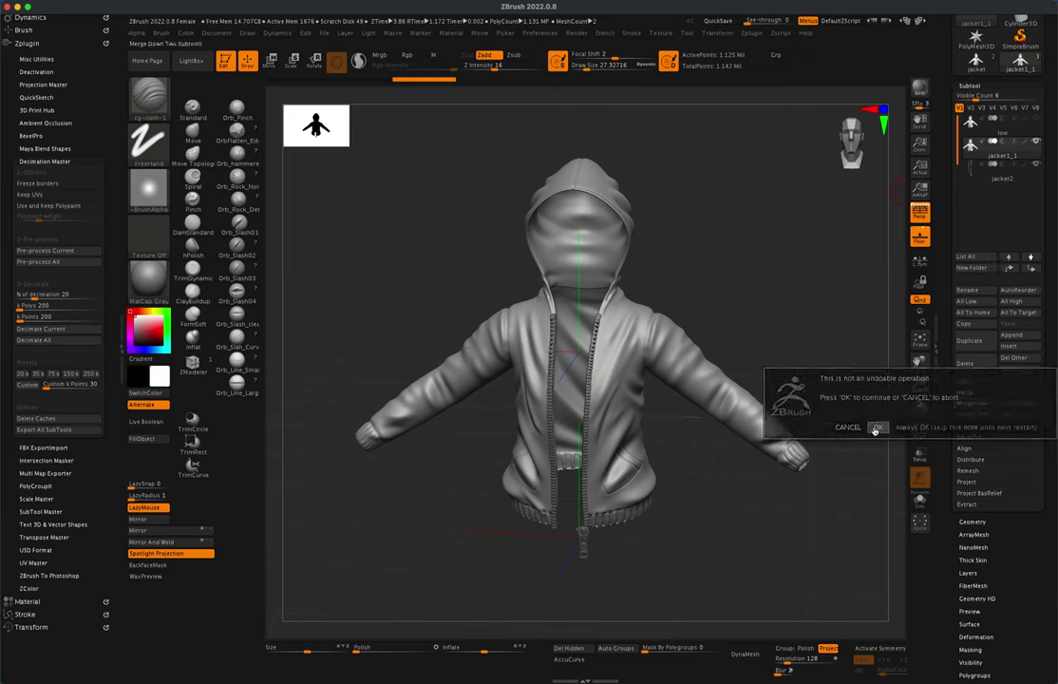
left_click(875, 429)
left_click(967, 290)
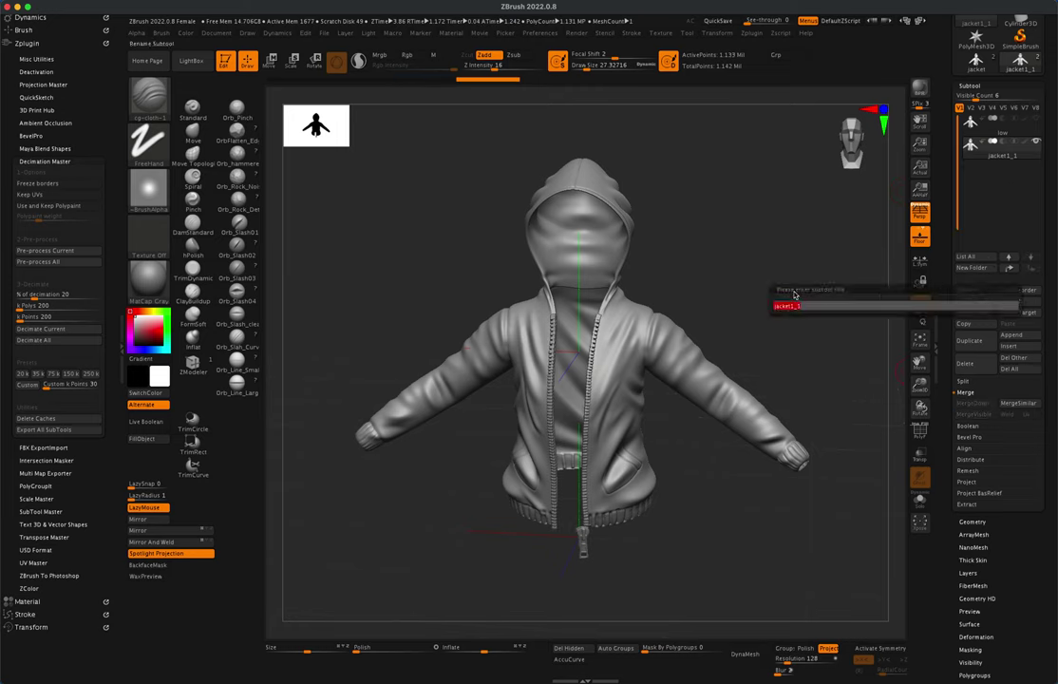
type("high")
key("Return")
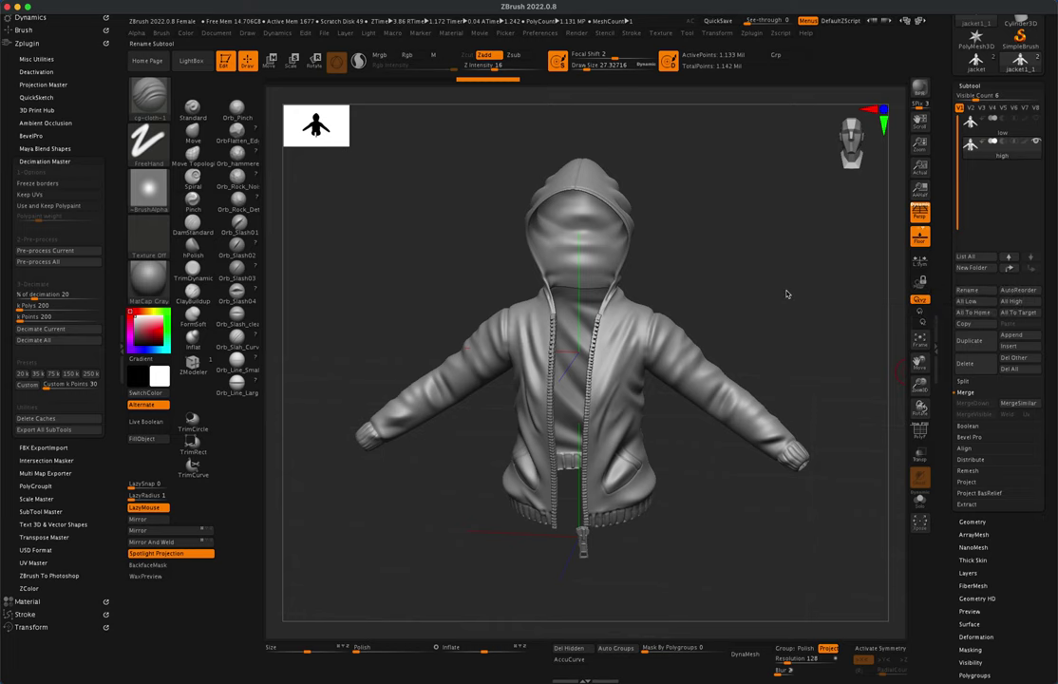
Compare the low subtool with the high one, ending with the high subtool selected
mouse_move(1029, 134)
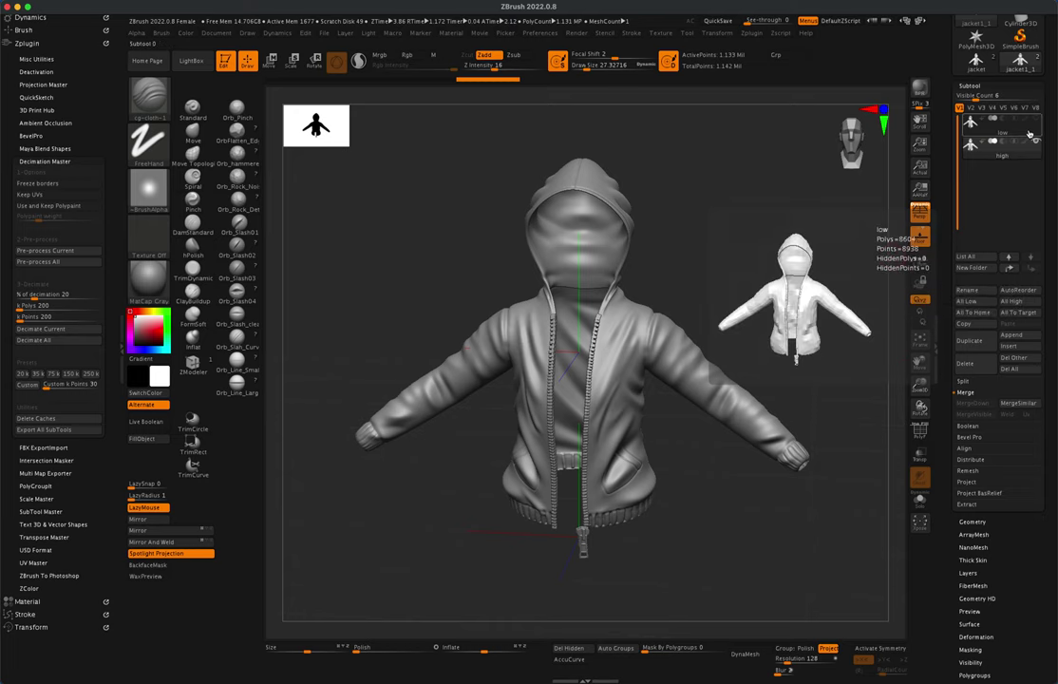
left_click(1033, 134)
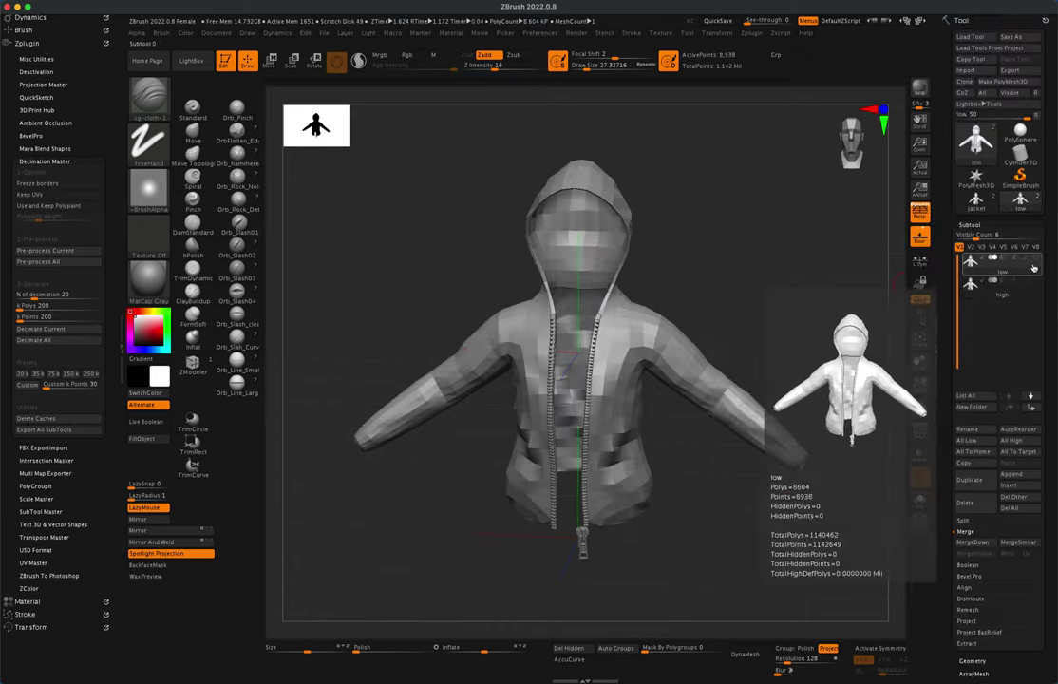
left_click(1035, 294)
left_click_drag(862, 299, 831, 291)
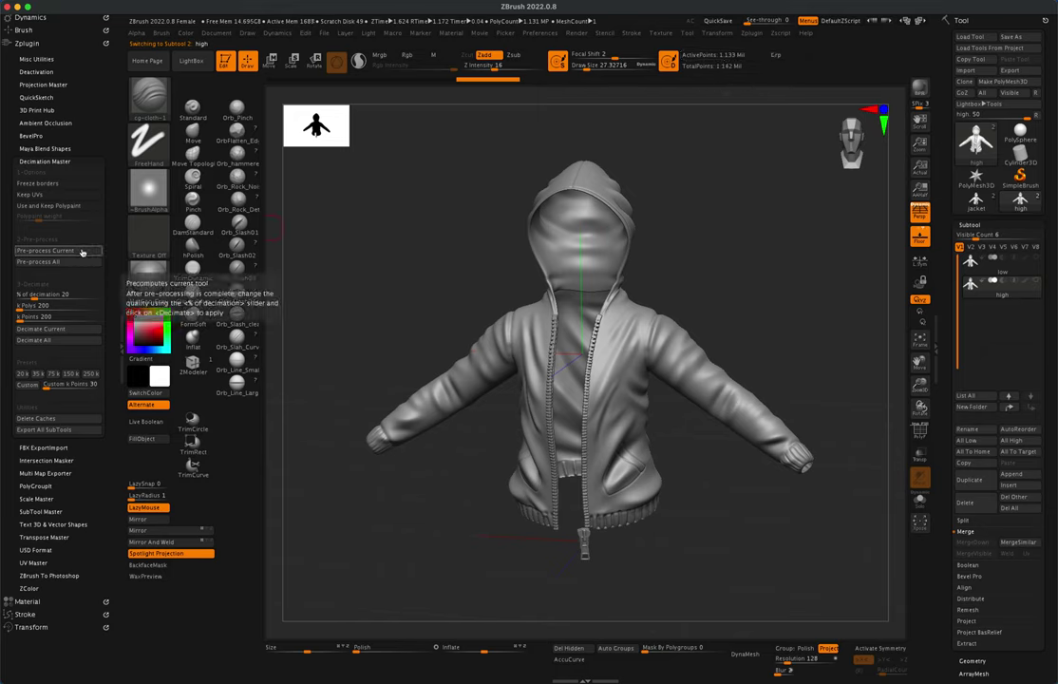
Pre-process the high subtool and decimate it at 20 percent, checking the resulting mesh with the polyframe display
left_click(82, 253)
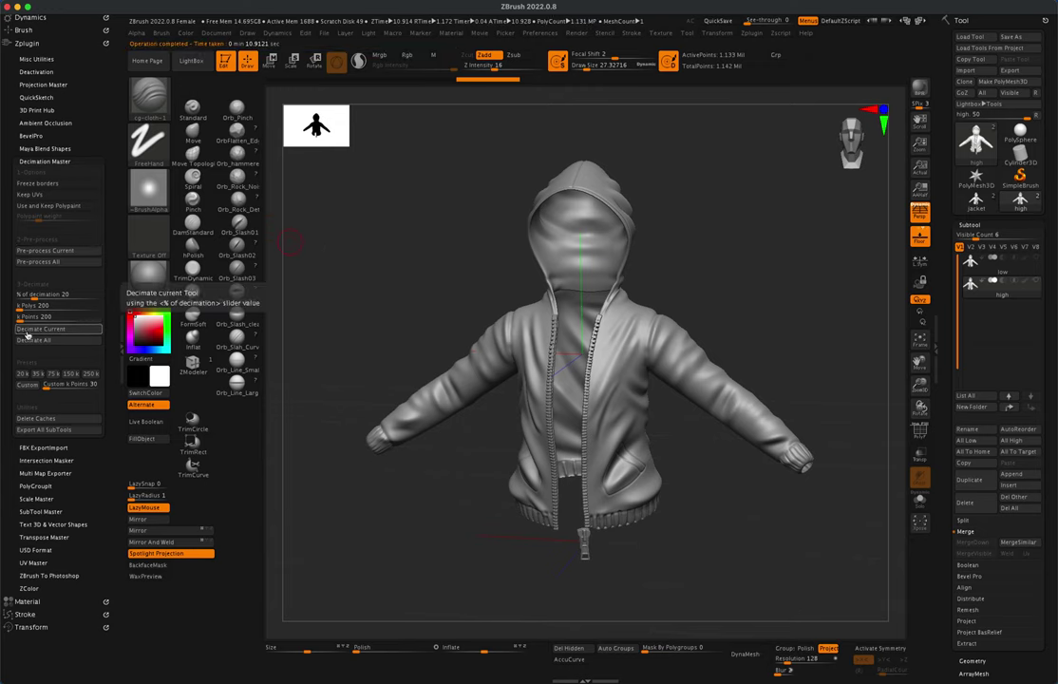
left_click(66, 332)
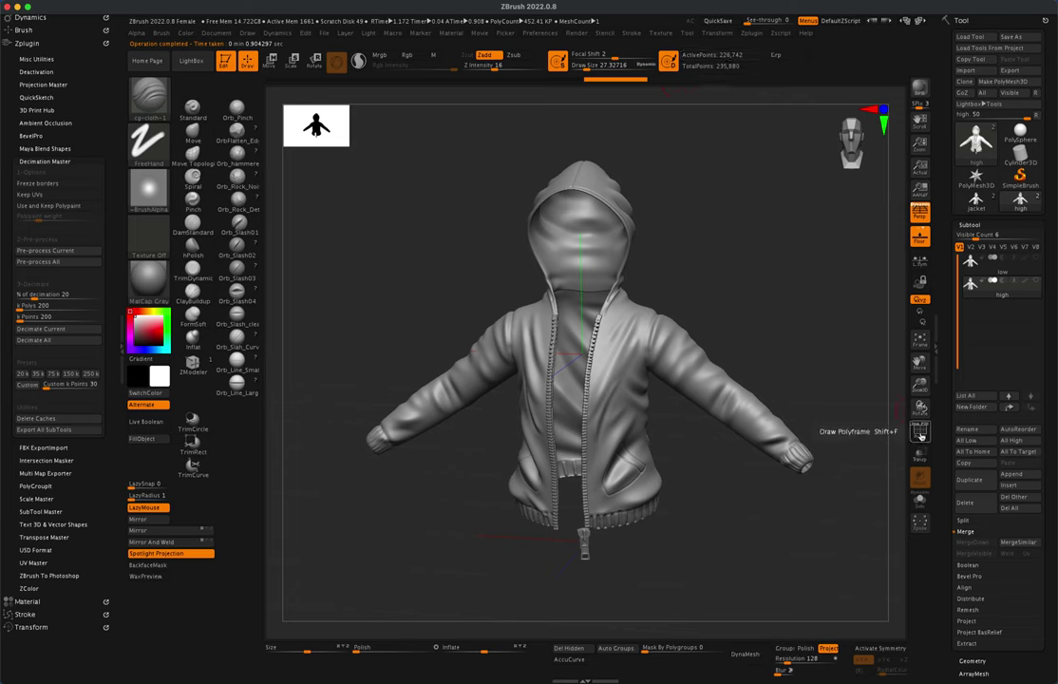
left_click(919, 433)
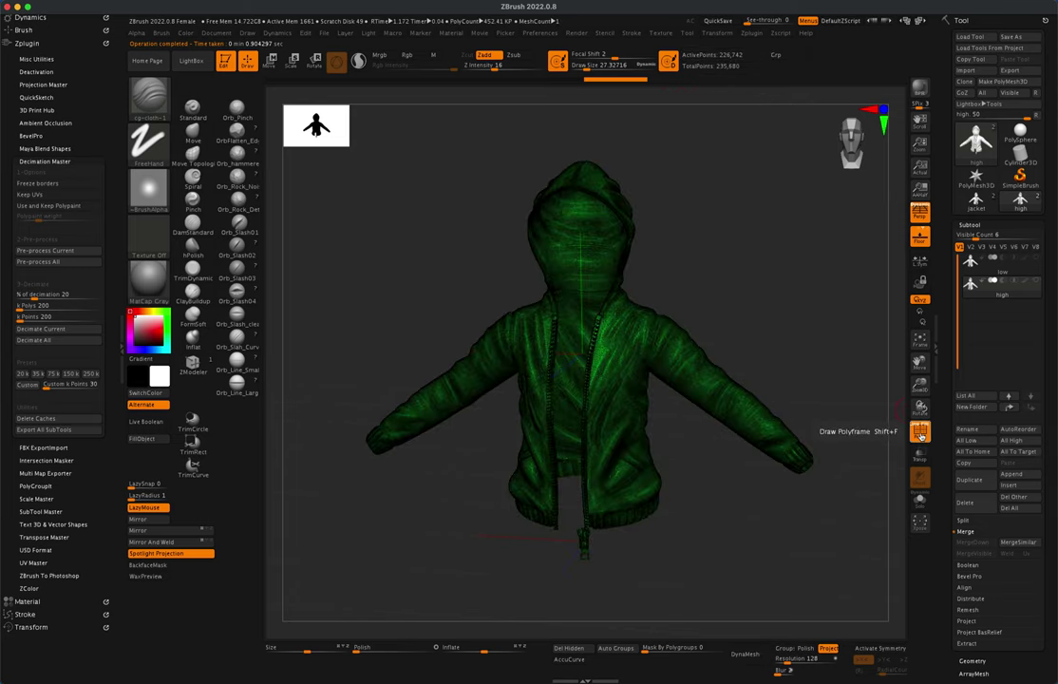
left_click(920, 432)
mouse_move(881, 383)
left_mouse_down()
mouse_move(759, 314)
mouse_move(709, 317)
mouse_move(810, 324)
mouse_move(814, 362)
mouse_move(830, 292)
mouse_move(853, 309)
mouse_move(813, 278)
mouse_move(796, 286)
left_mouse_up()
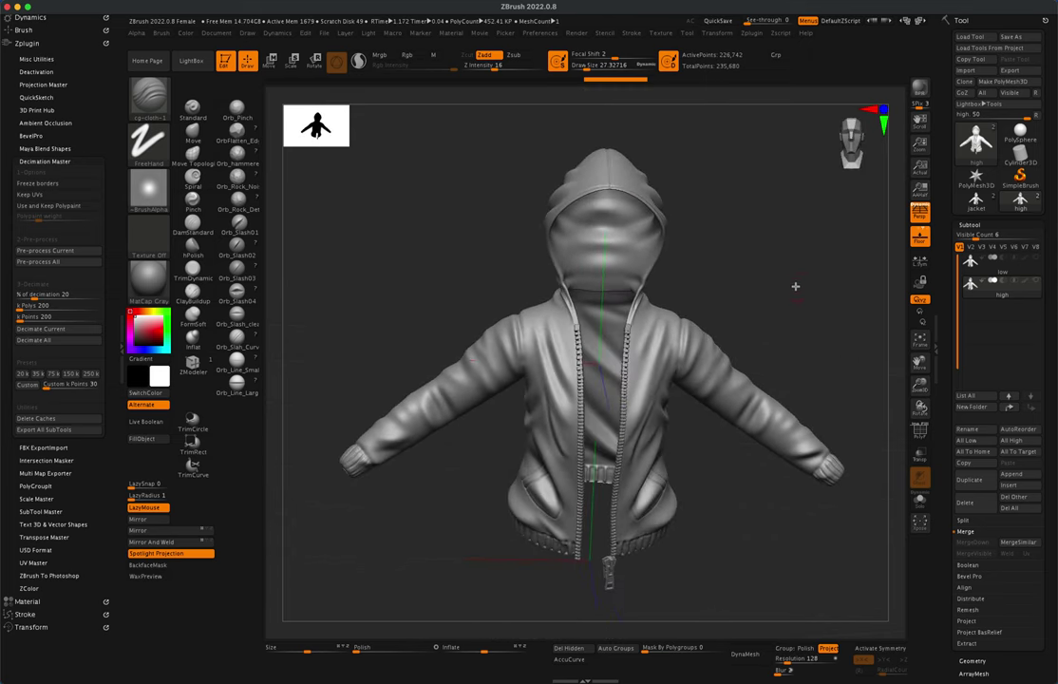
Export only the selected high subtool as jacket_high.fbx to the jacket folder, in binary FBX 2020 format
left_click(1026, 70)
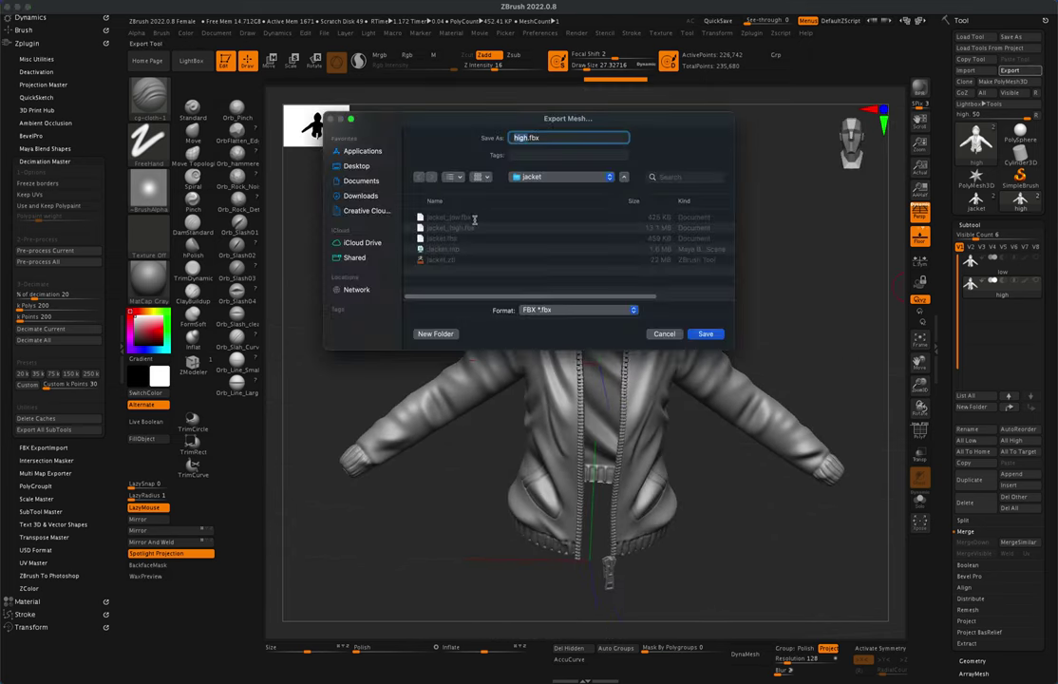
key("Left")
type("jacket_")
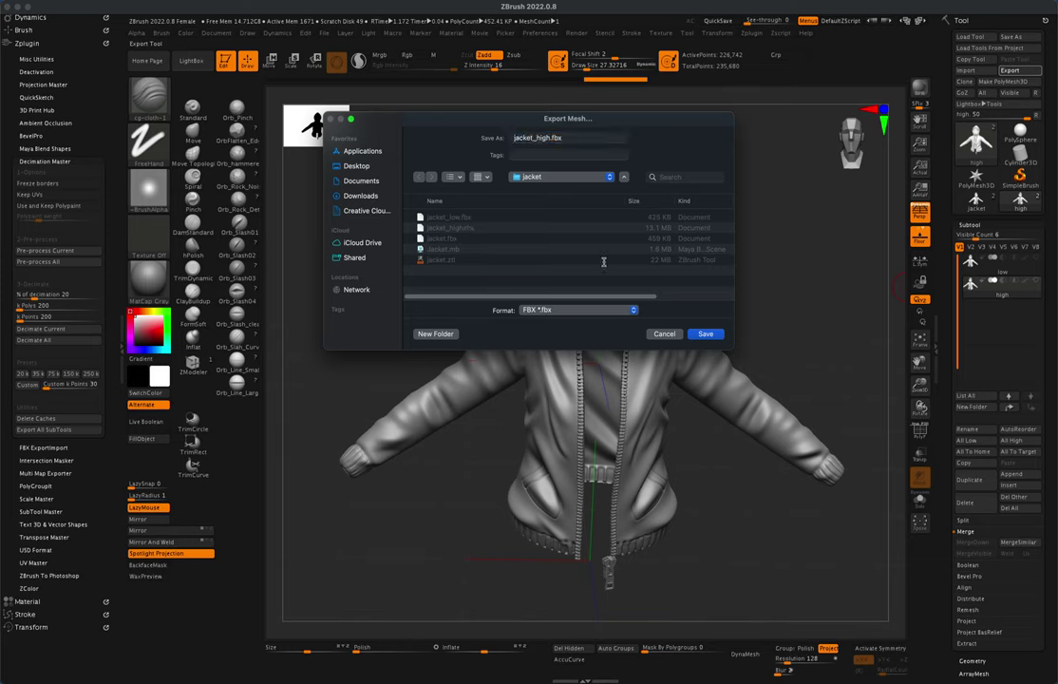
left_click(706, 334)
left_click(574, 289)
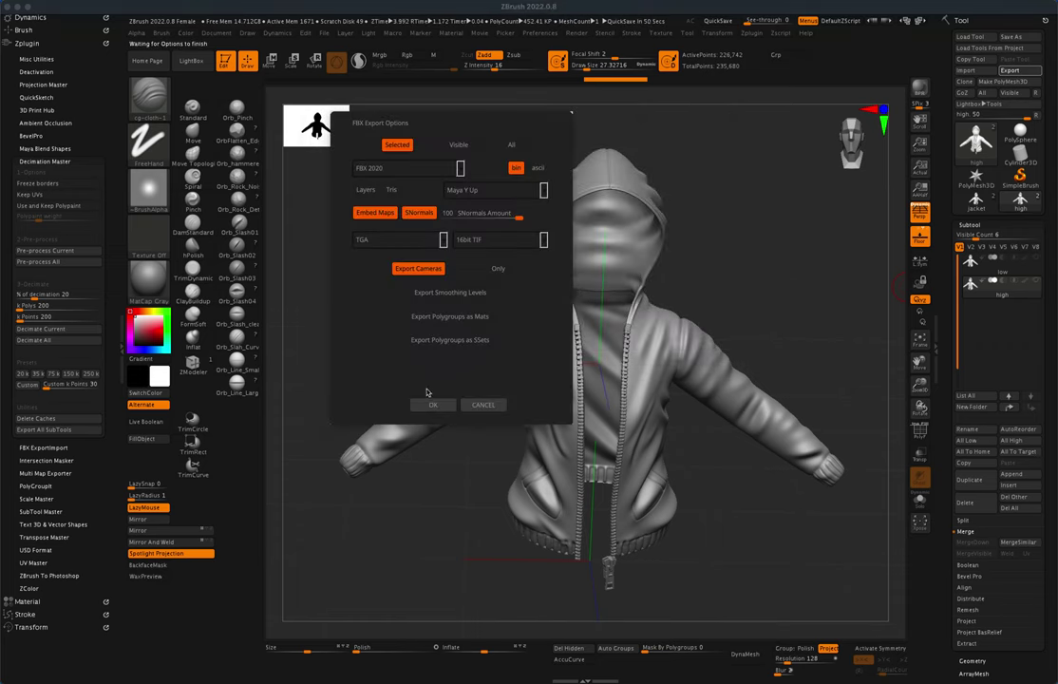
left_click(430, 404)
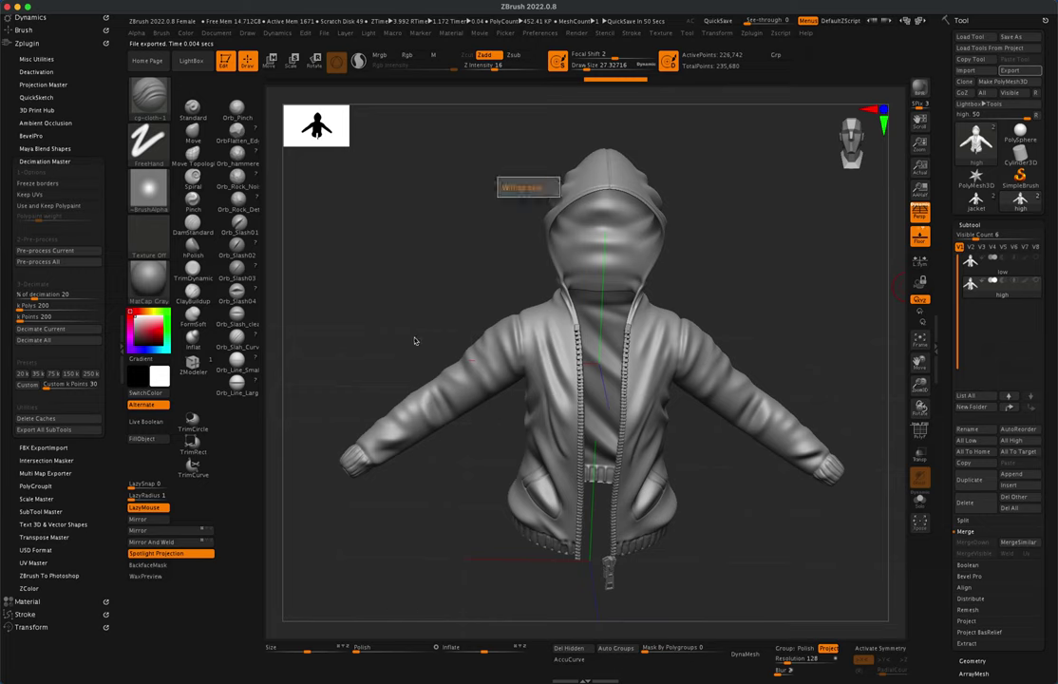
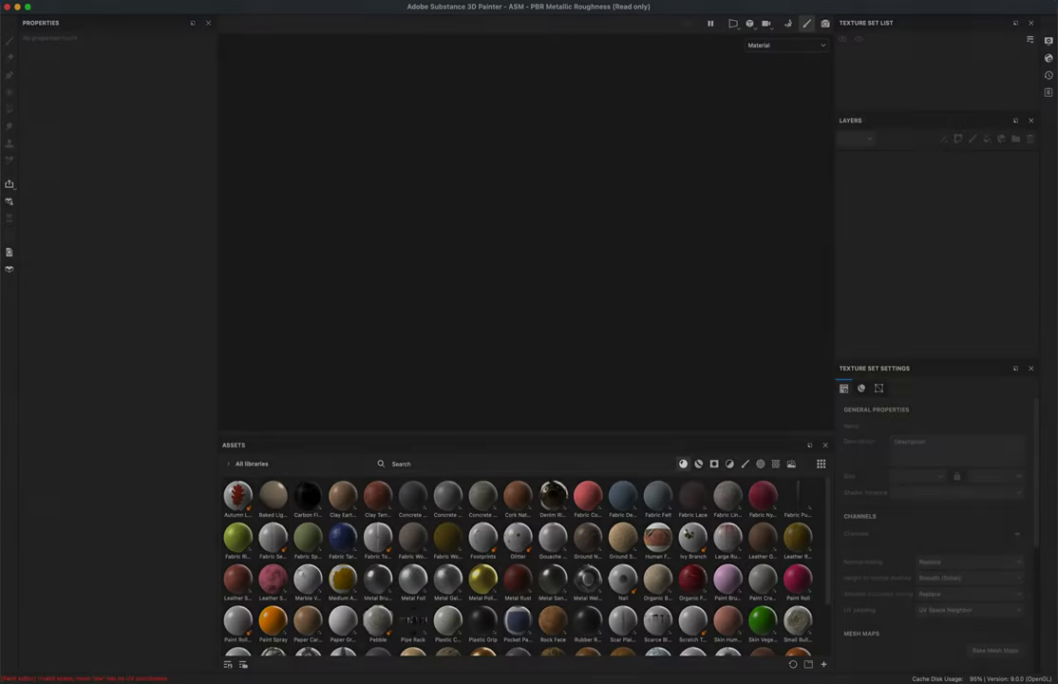
Create a new project from jacket_low.fbx at 2048 document resolution, discarding the unsaved changes of the current project
left_click(109, 2)
left_click(118, 9)
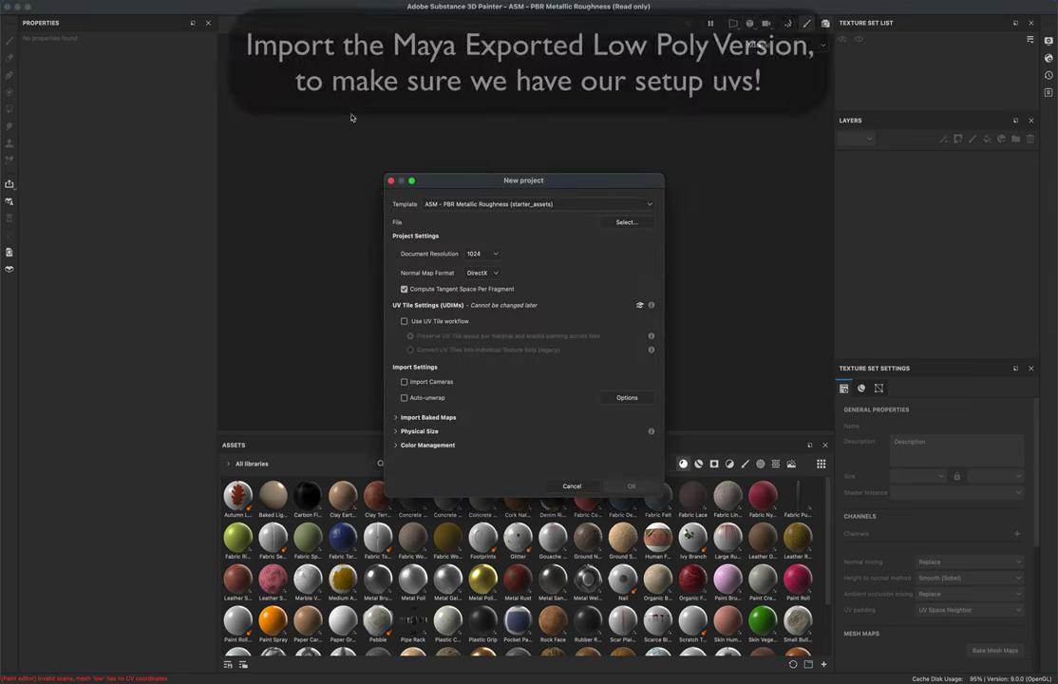
left_click(609, 224)
left_click(554, 267)
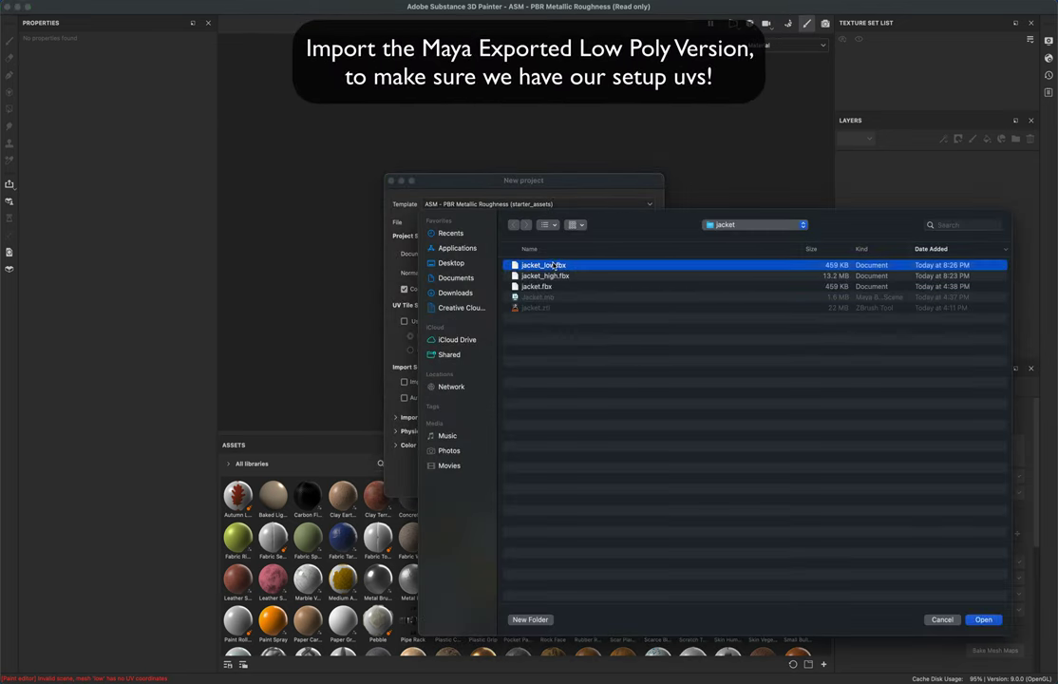
left_click(983, 619)
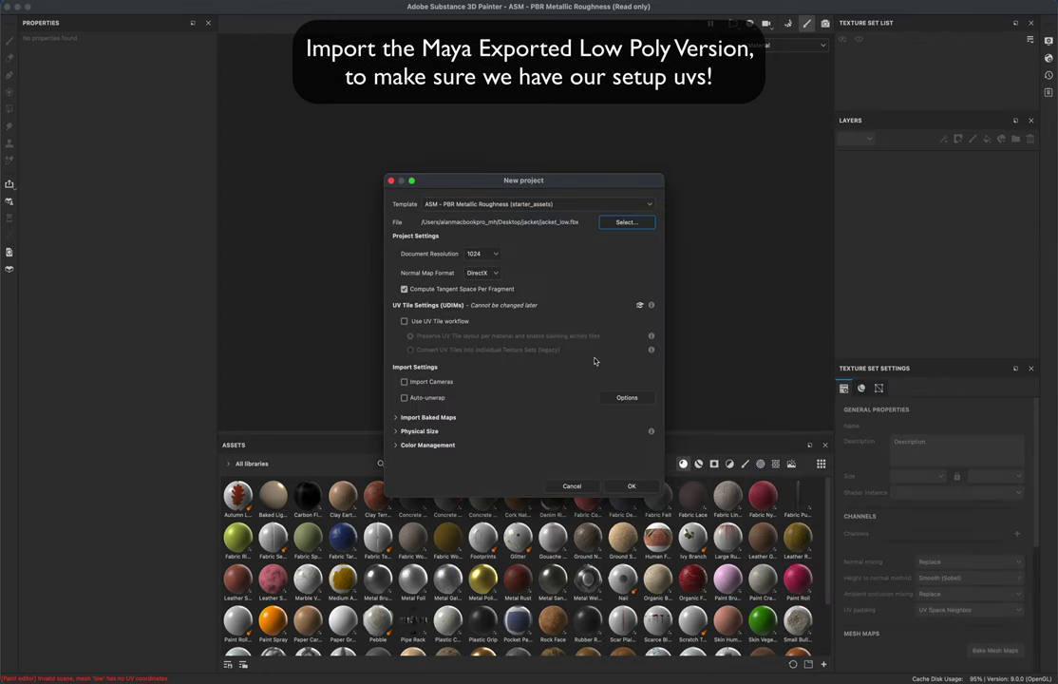
left_click(476, 255)
left_click(474, 310)
left_click_drag(459, 189, 458, 157)
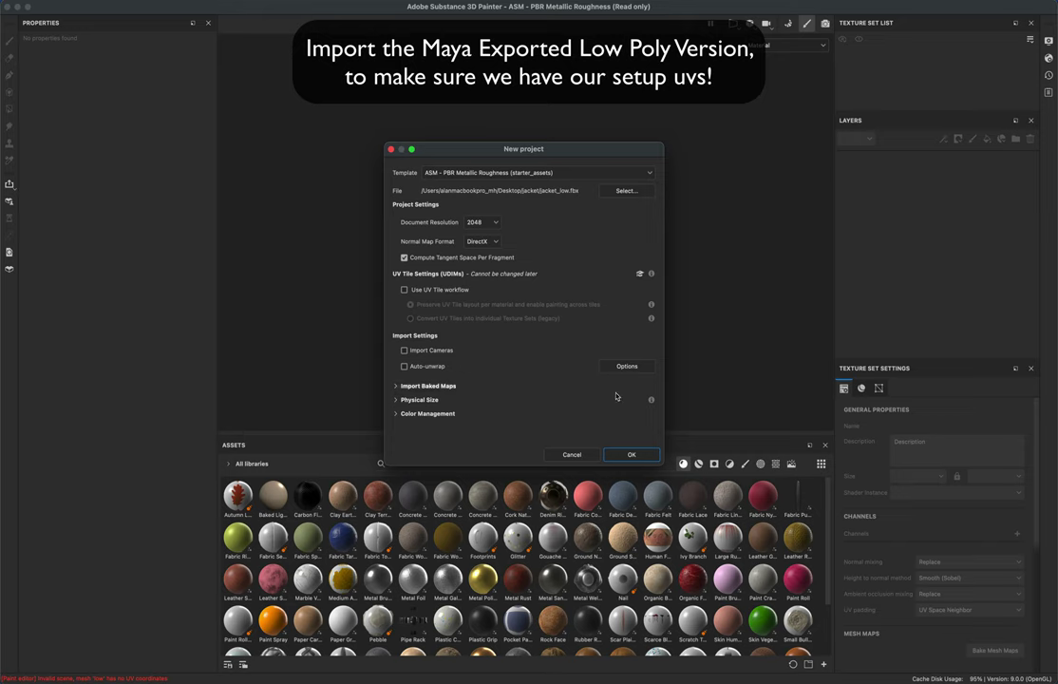
left_click(629, 455)
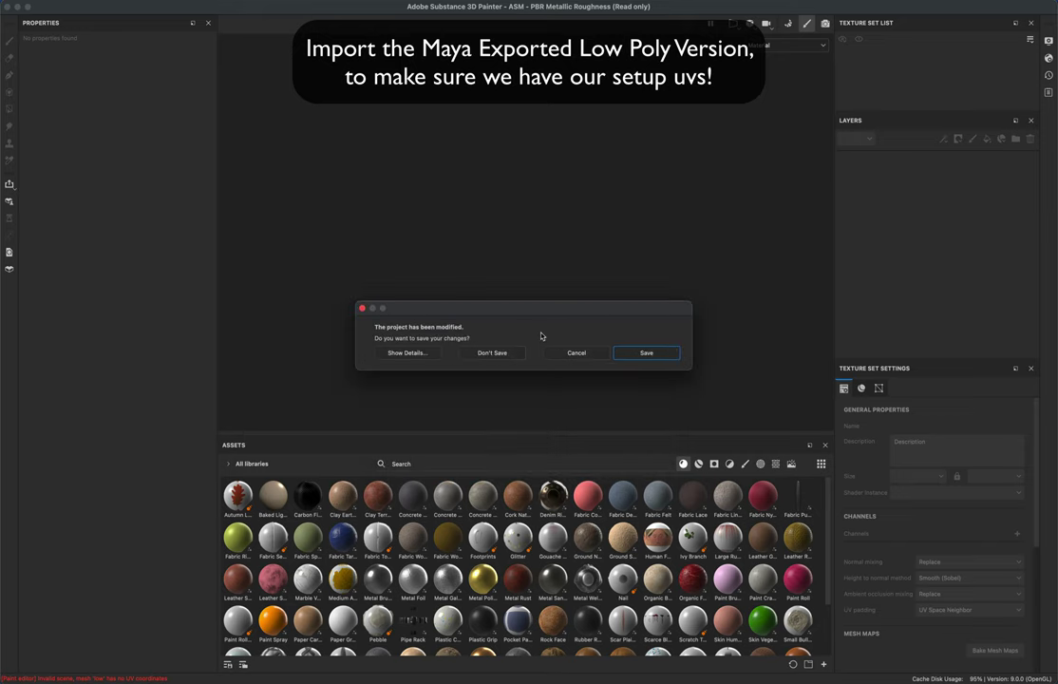
left_click(493, 353)
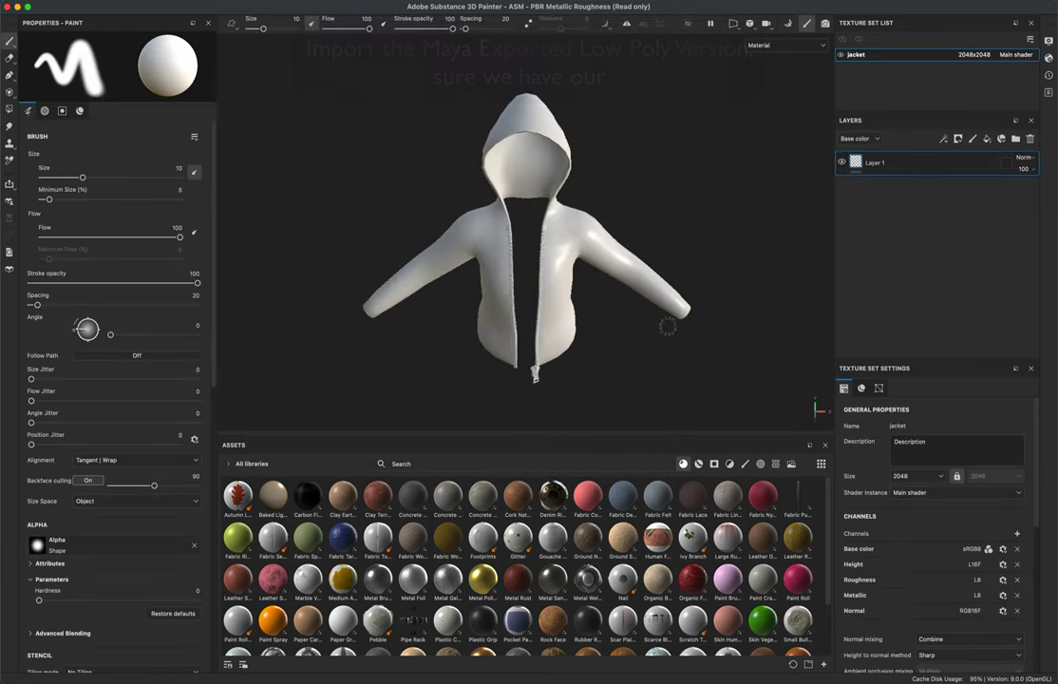
left_click_drag(725, 337, 781, 339, "alt")
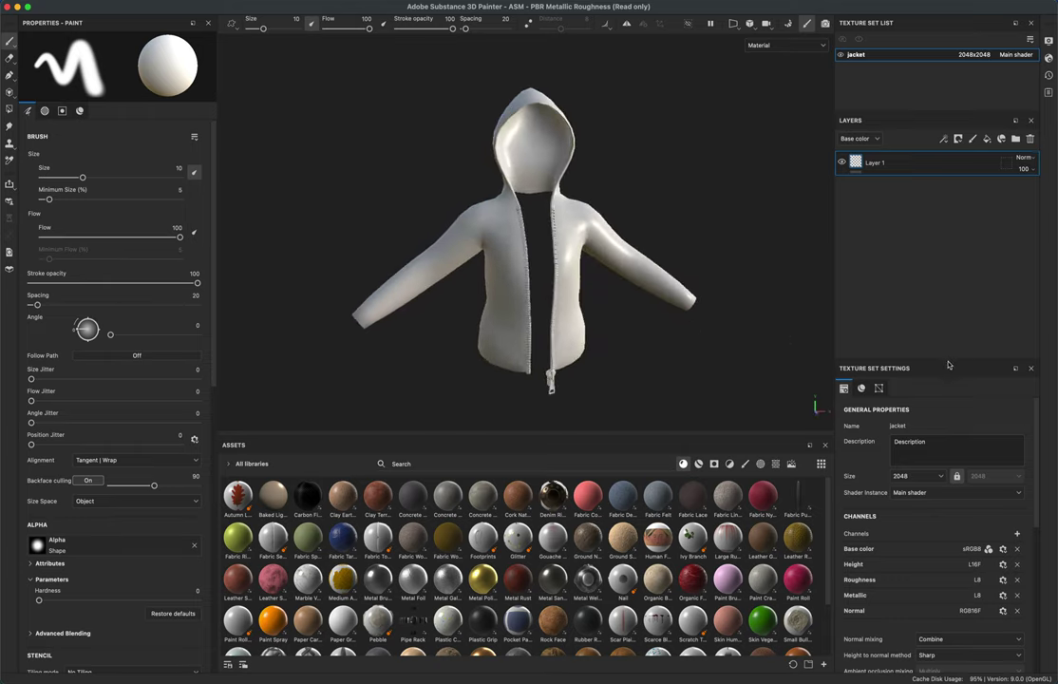
Open mesh map baking for the jacket texture set and set the output size to 2048
left_click_drag(952, 359, 952, 255)
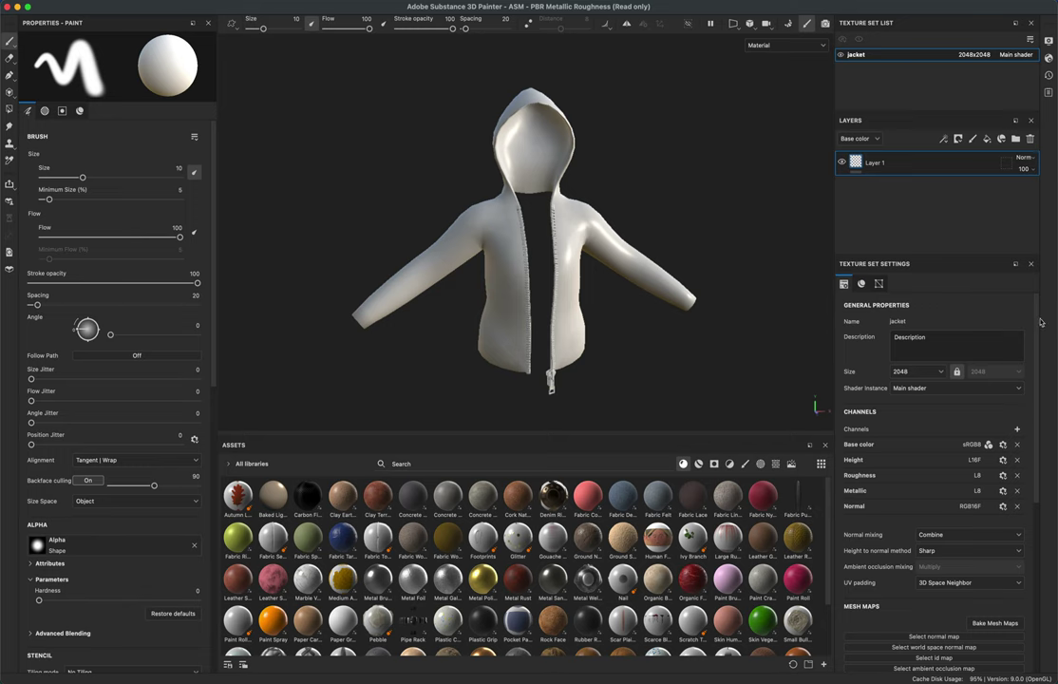
scroll(1008, 380, "down", 5)
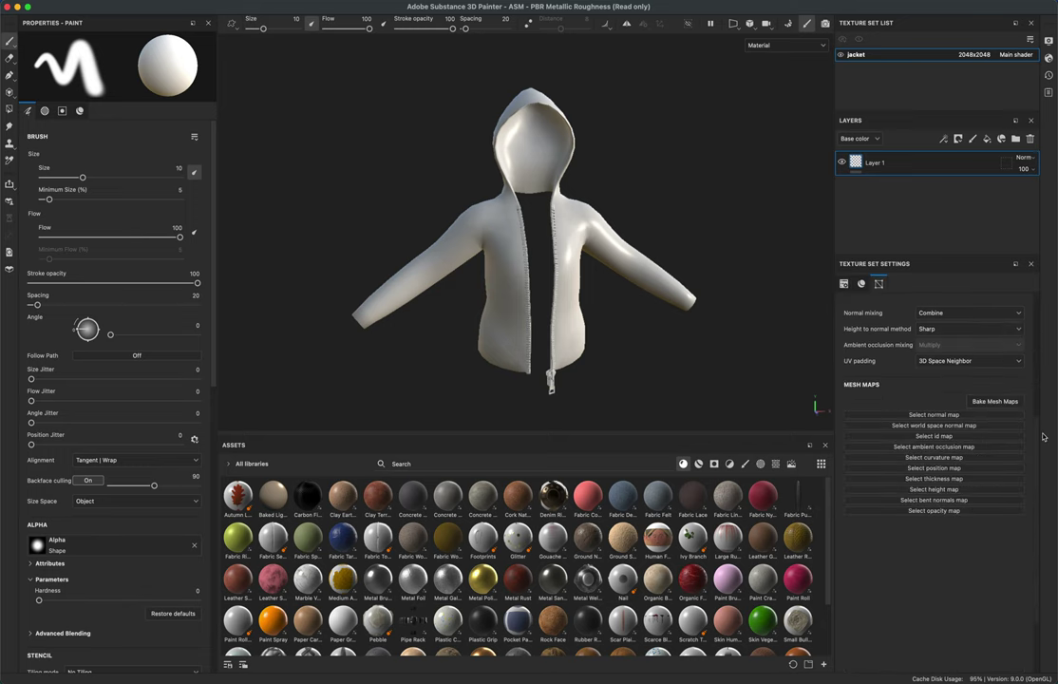
left_click(983, 403)
left_click(236, 61)
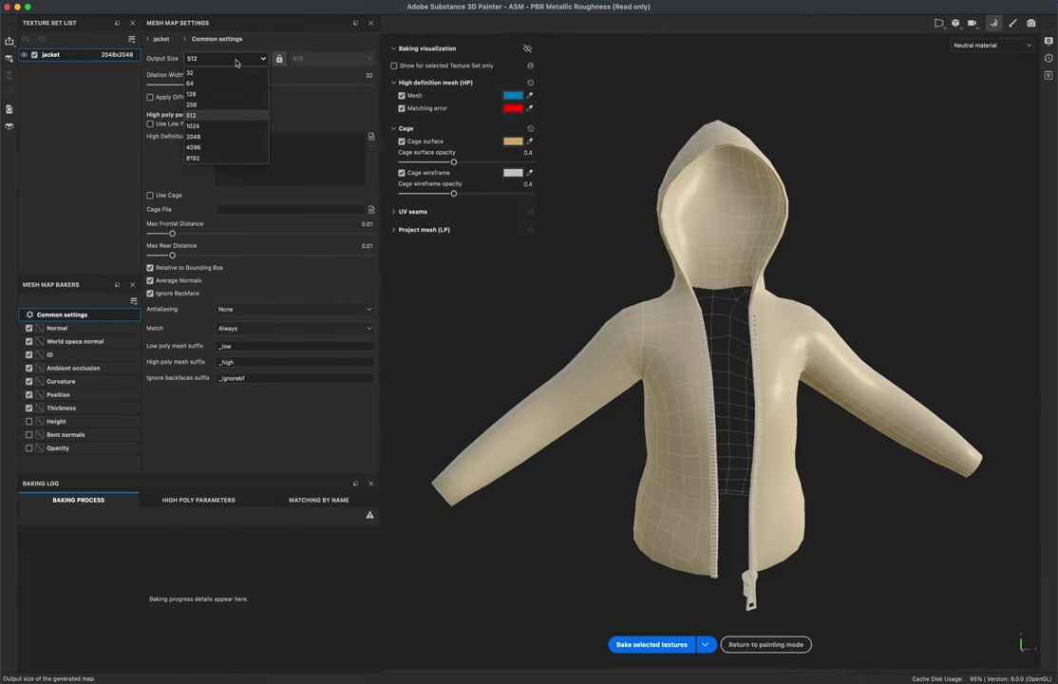
left_click(225, 135)
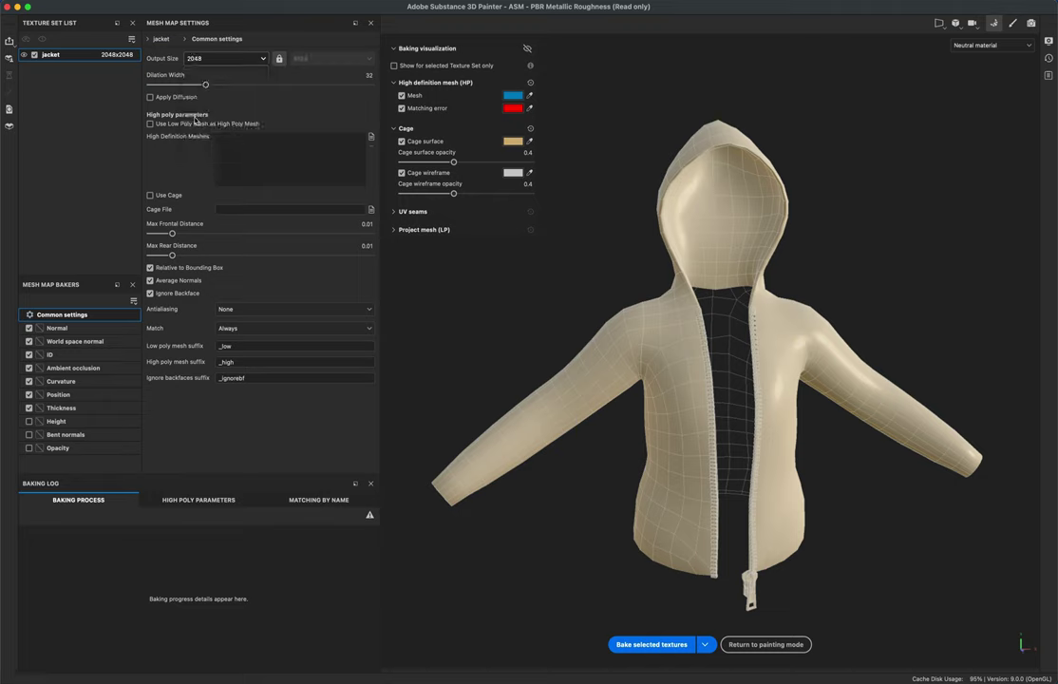
Load jacket_high.fbx from the jacket folder as the high definition mesh for baking
left_click(372, 138)
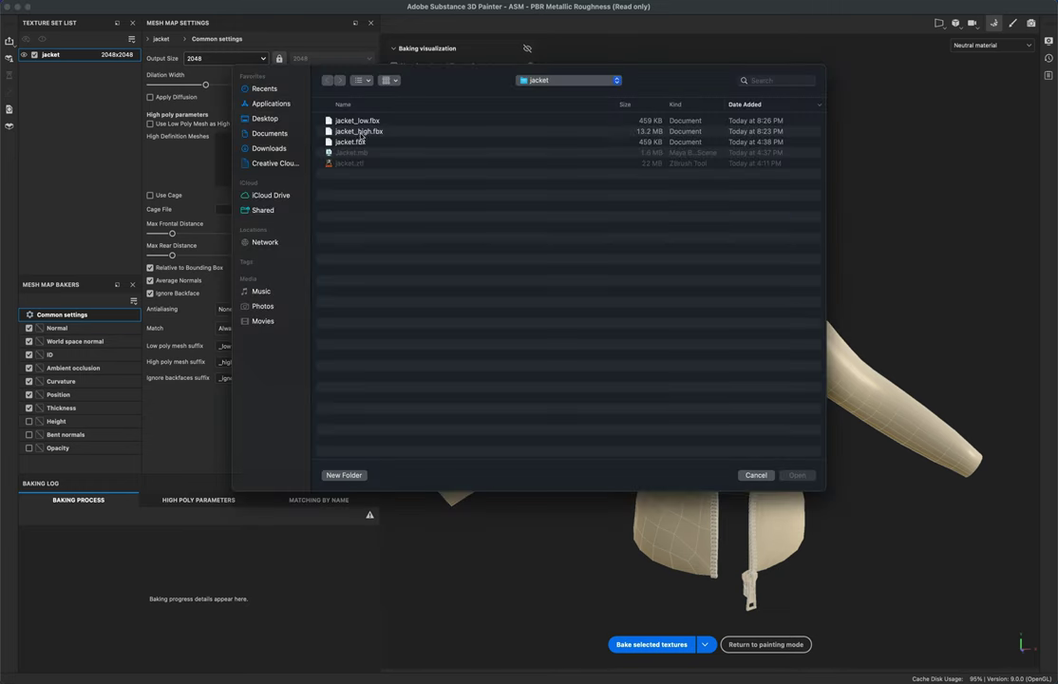
left_click(362, 132)
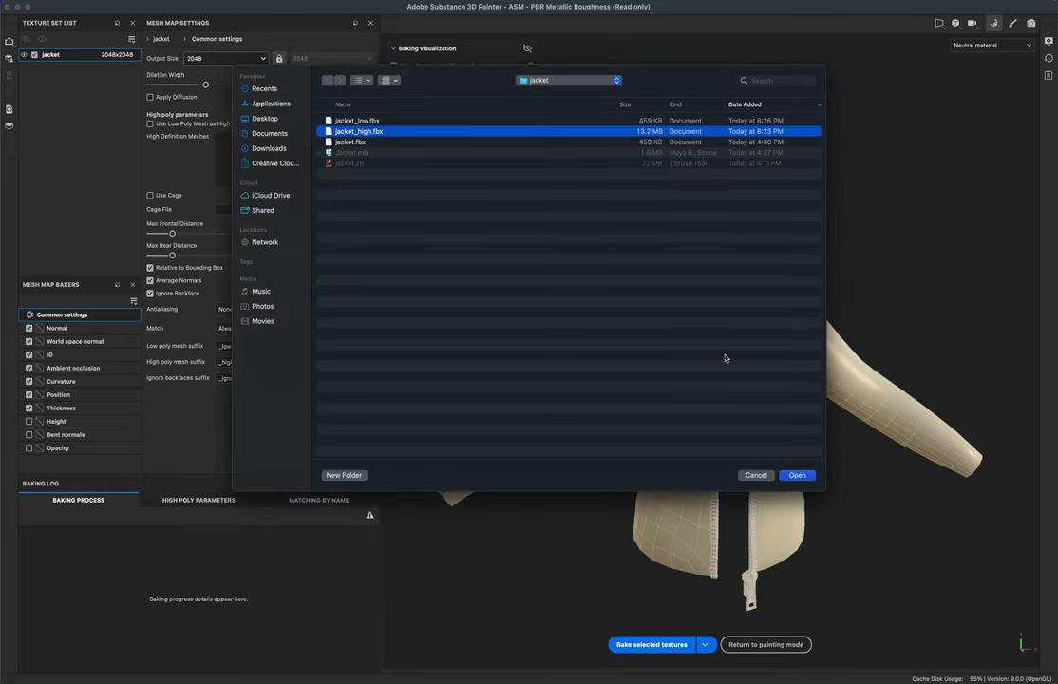
left_click(796, 475)
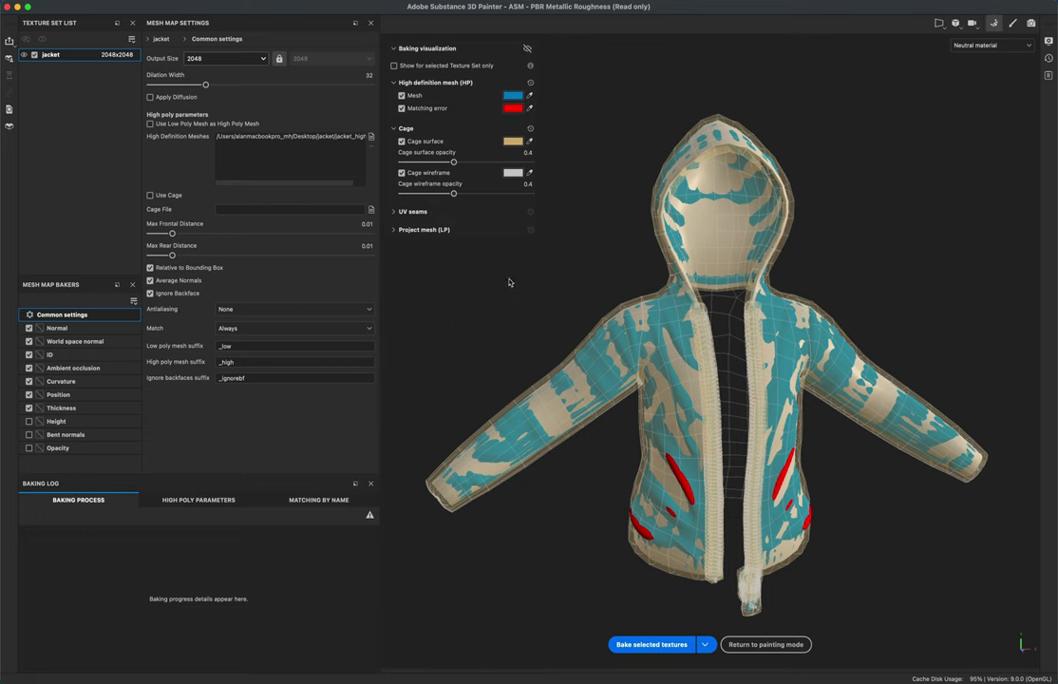
Raise the max frontal distance to about 0.0231, checking the cage for matching errors on the front and back of the jacket
left_click_drag(510, 282, 730, 229, "alt")
left_click_drag(636, 260, 602, 238, "alt")
left_click_drag(525, 260, 394, 264, "alt")
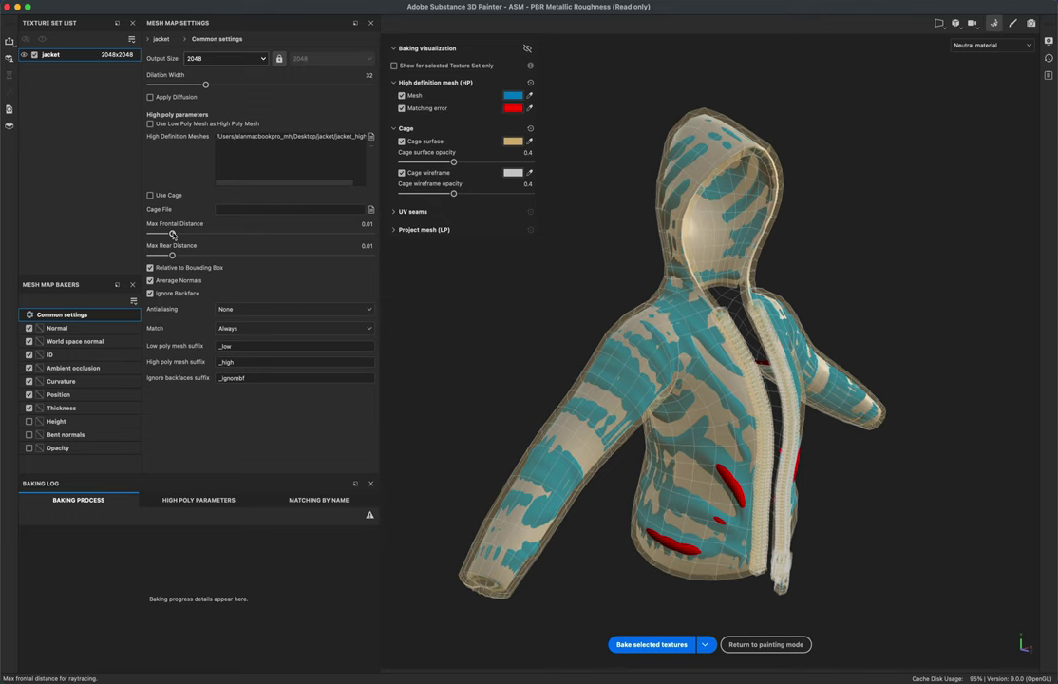
left_click_drag(172, 235, 177, 235)
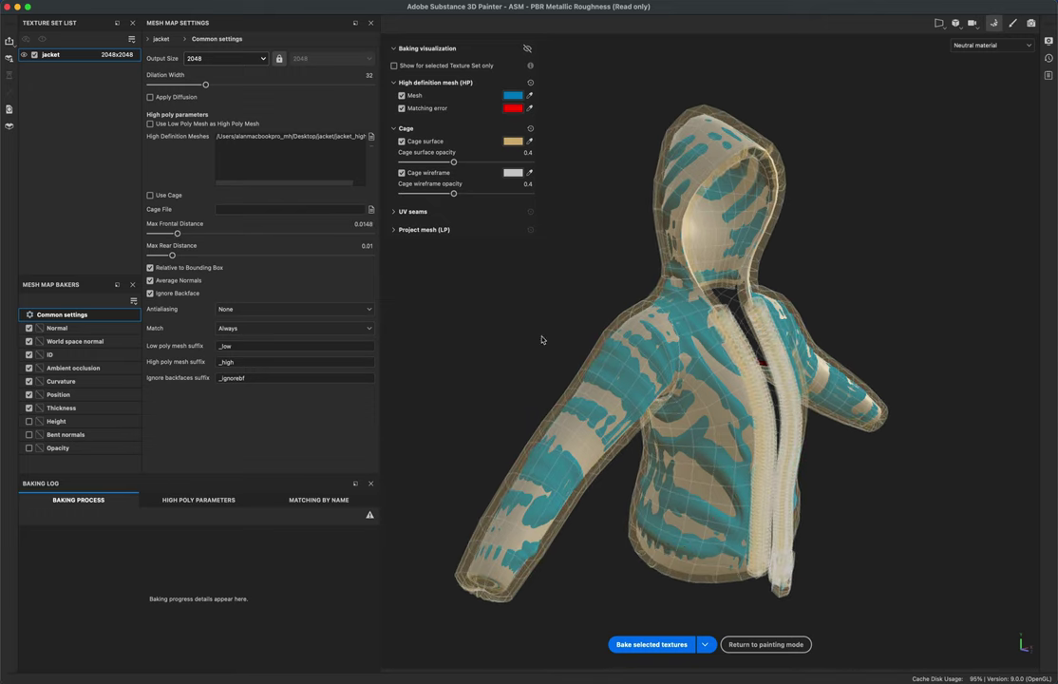
left_click_drag(846, 467, 399, 454, "alt")
left_click_drag(826, 429, 660, 413, "alt")
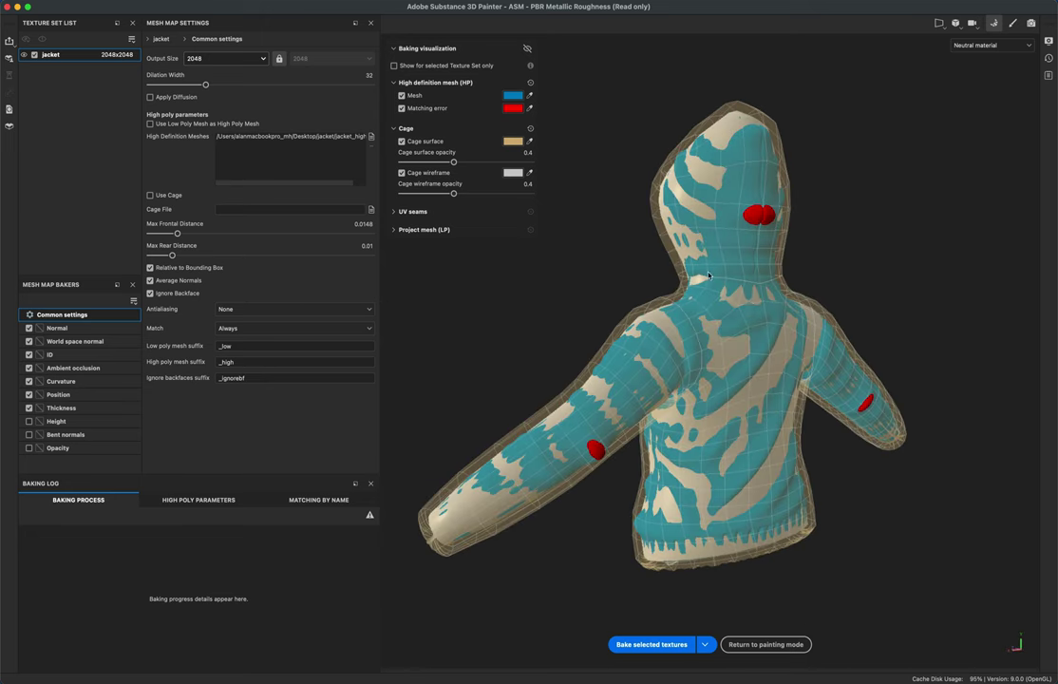
left_click_drag(744, 269, 458, 347, "alt")
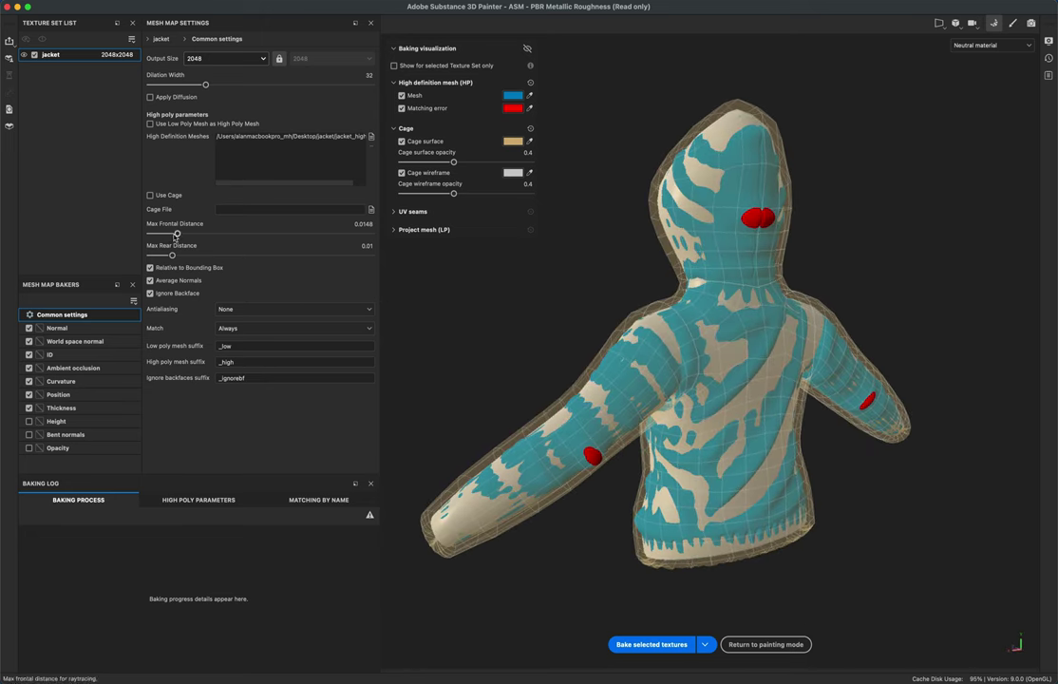
left_click_drag(176, 235, 184, 235)
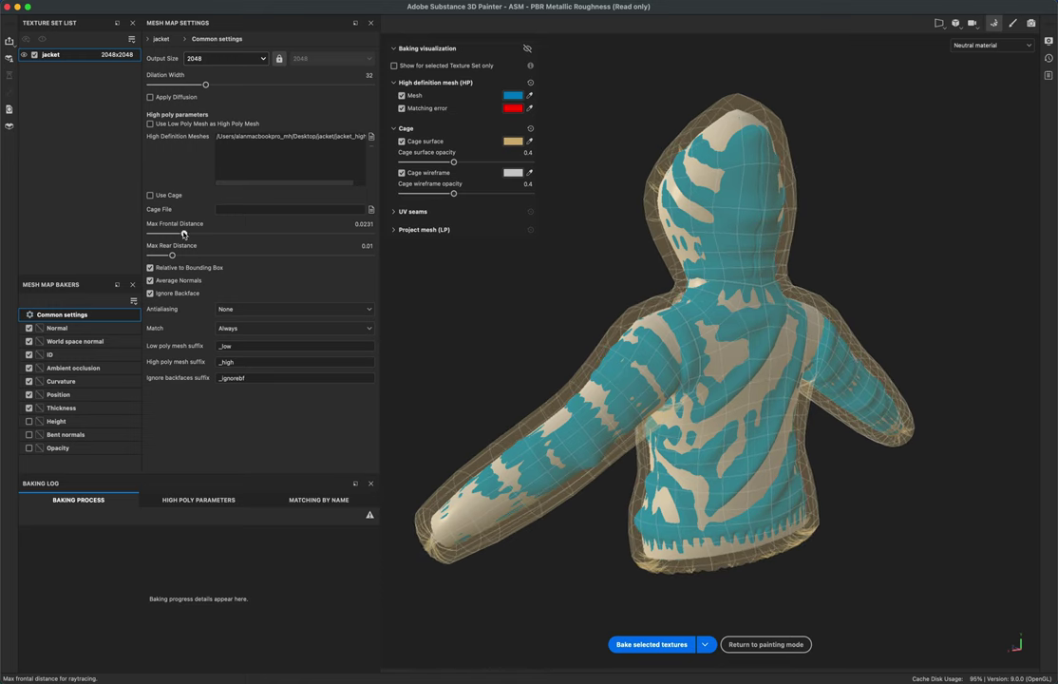
left_click_drag(513, 273, 997, 296, "alt")
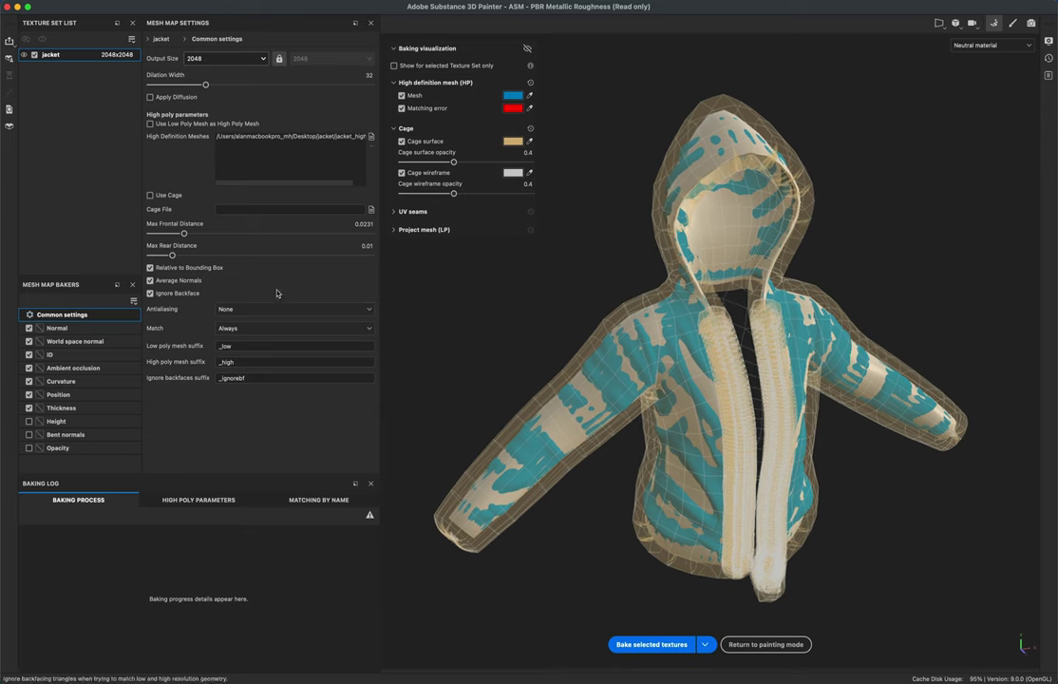
Bake the selected mesh maps with Supersampling 4x antialiasing and return to painting mode to inspect the jacket
left_click(245, 309)
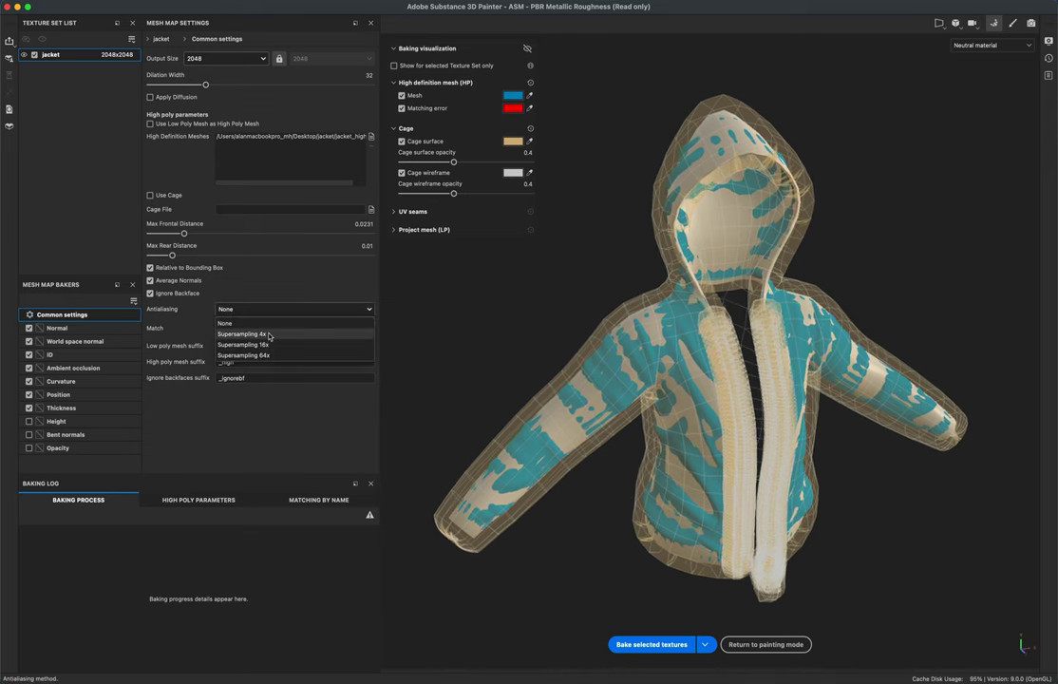
left_click(270, 334)
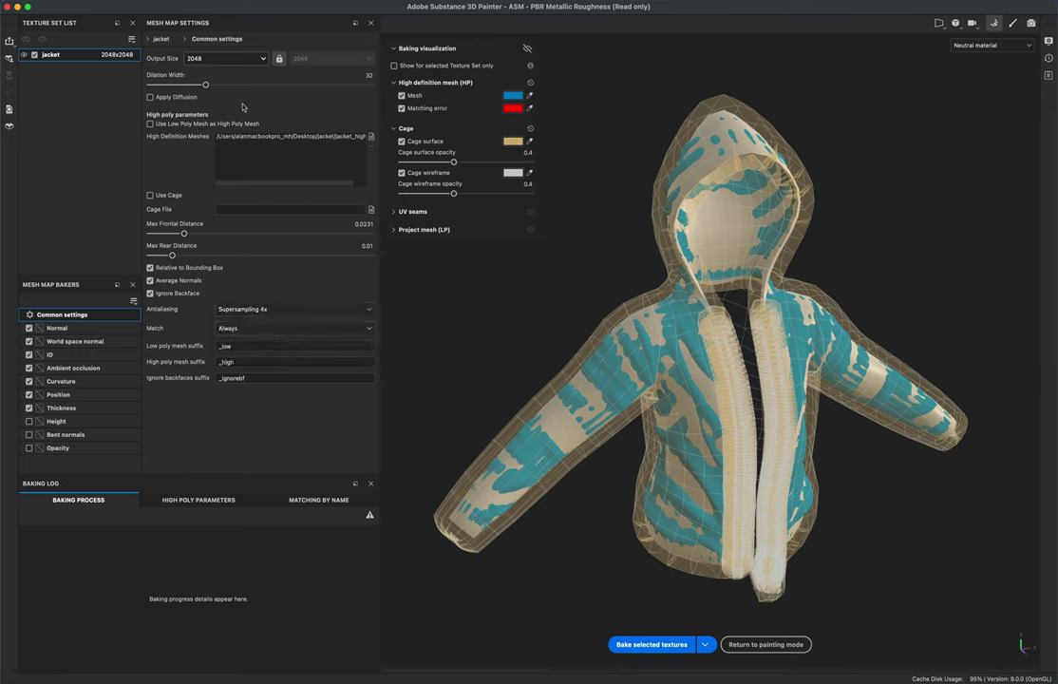
left_click(638, 650)
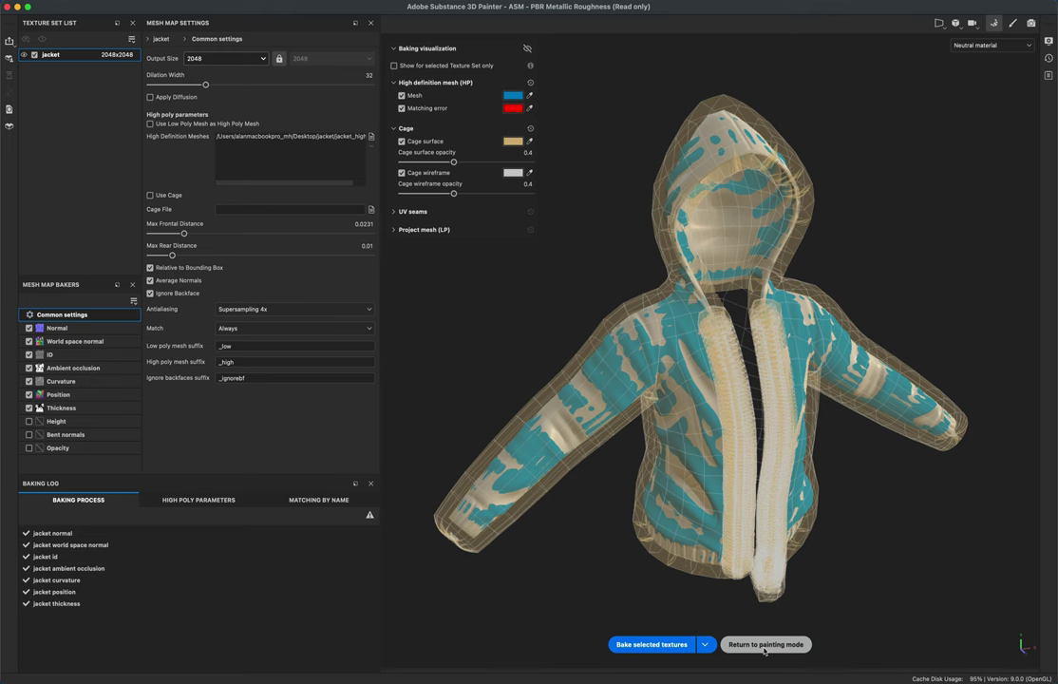
left_click(765, 650)
left_click_drag(608, 366, 78, 326, "alt")
left_click_drag(500, 315, 681, 353, "alt")
mouse_move(657, 392)
left_mouse_down("alt")
mouse_move(657, 378)
mouse_move(738, 365)
mouse_move(620, 375)
mouse_move(726, 377)
mouse_move(684, 373)
left_mouse_up("alt")
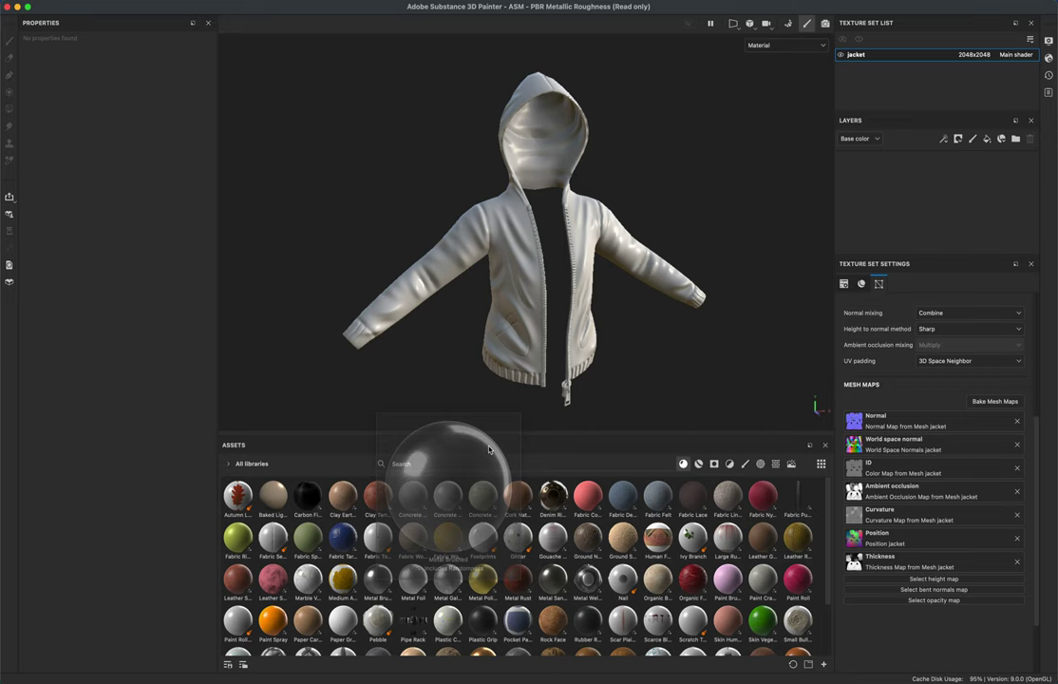
Search the assets for metal and add the Metal Brushed material to the jacket as a fill layer
left_click_drag(489, 450, 486, 465)
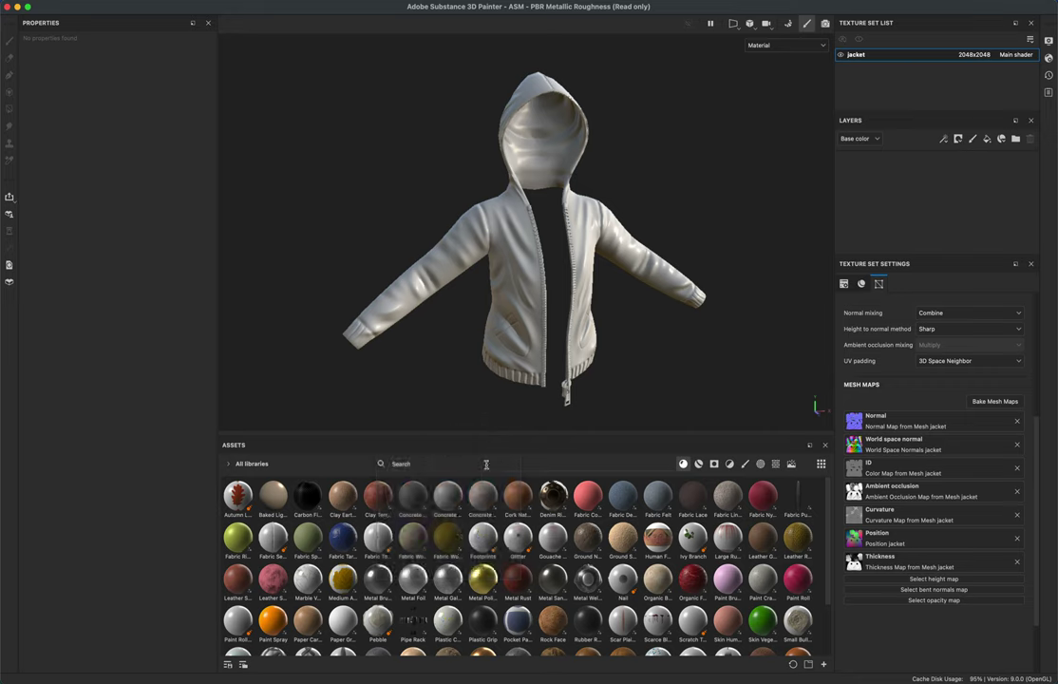
type("metal")
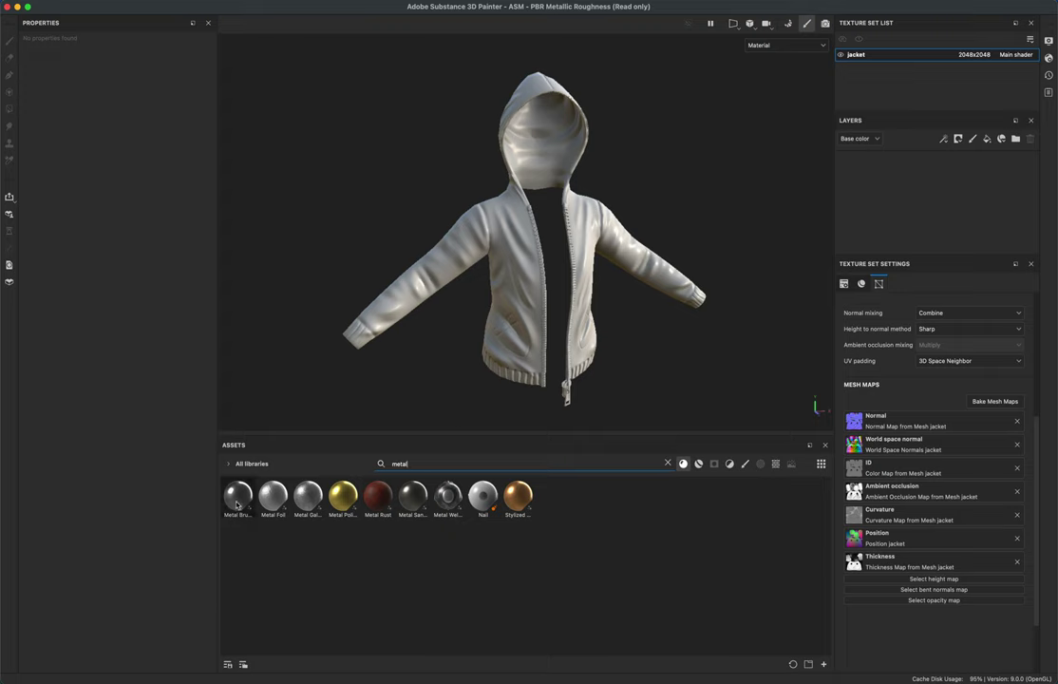
mouse_move(237, 506)
mouse_move(237, 505)
left_mouse_down()
mouse_move(323, 489)
mouse_move(880, 189)
left_mouse_up()
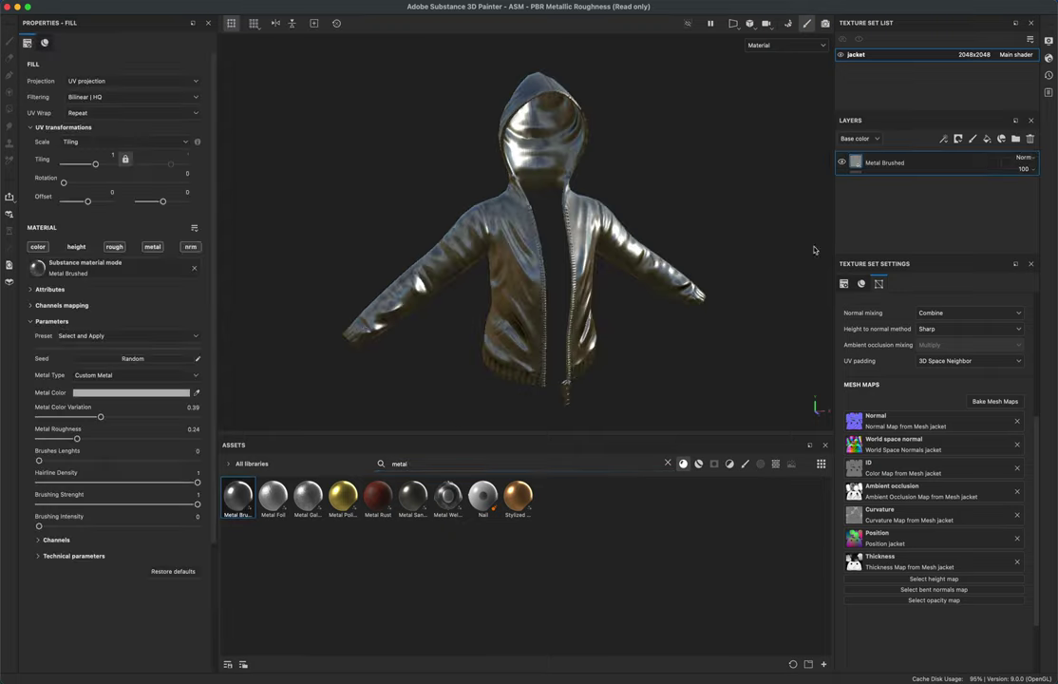
mouse_move(661, 335)
left_mouse_down("alt")
mouse_move(576, 293)
mouse_move(652, 284)
mouse_move(591, 288)
left_mouse_up("alt")
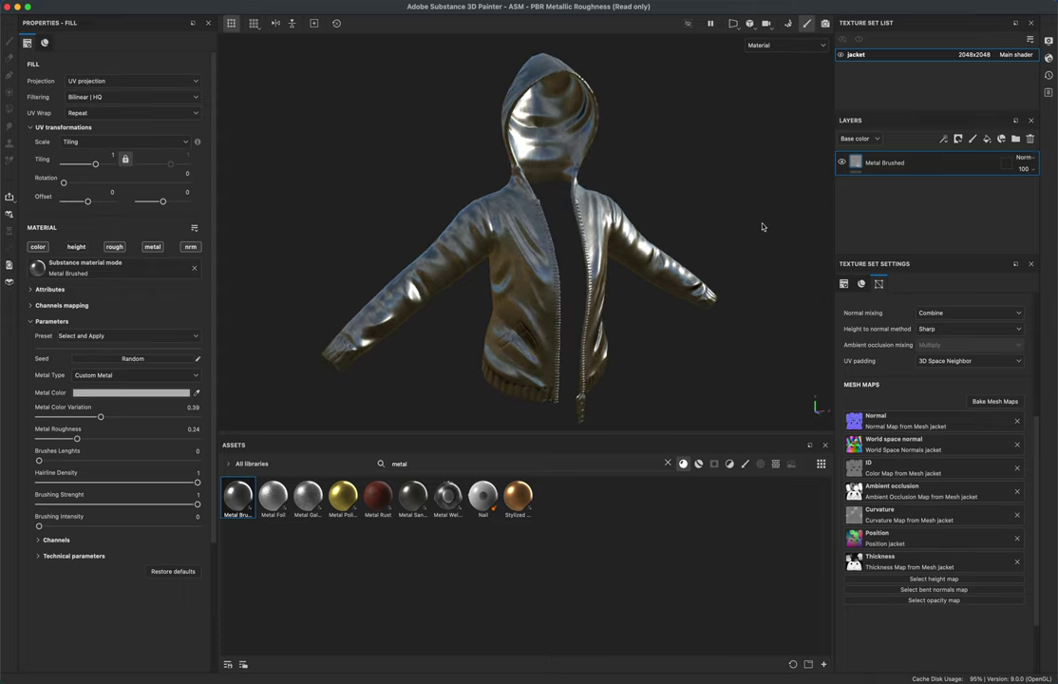
Add a white mask to the Metal Brushed layer and mask out the jacket body using Polygon Fill in mesh mode with color 0
right_click(860, 164)
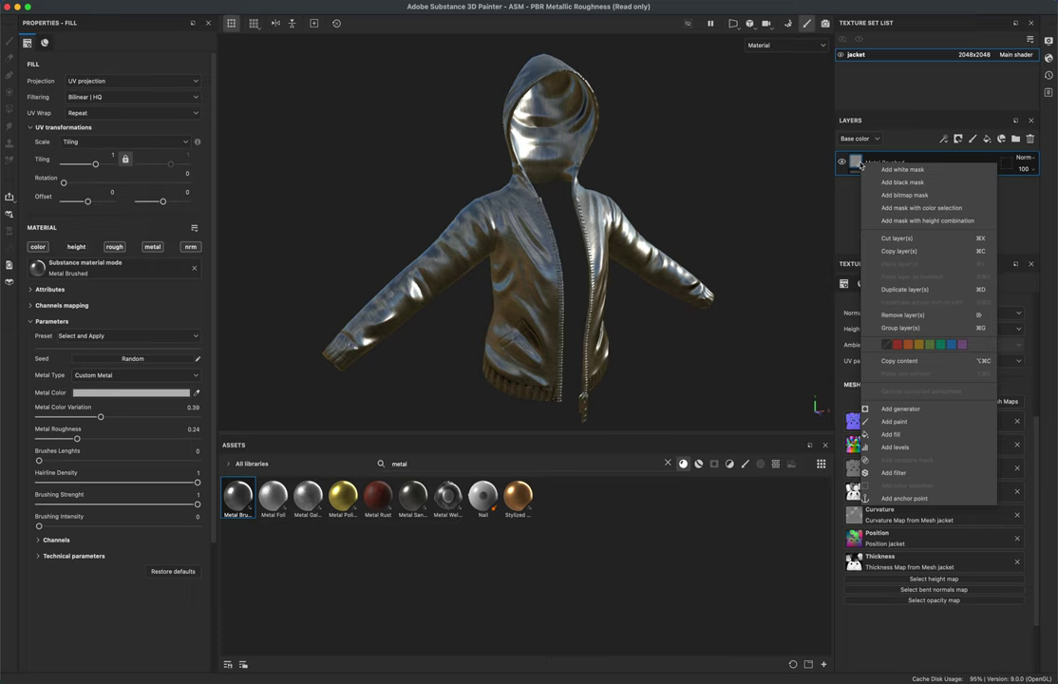
left_click(891, 171)
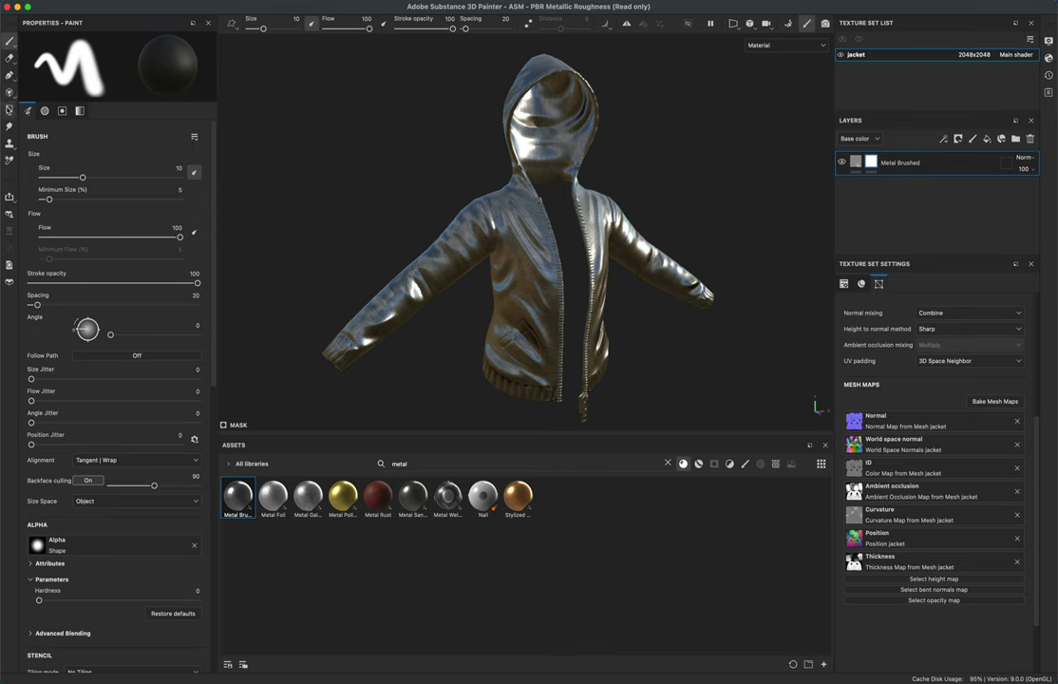
left_click(9, 109)
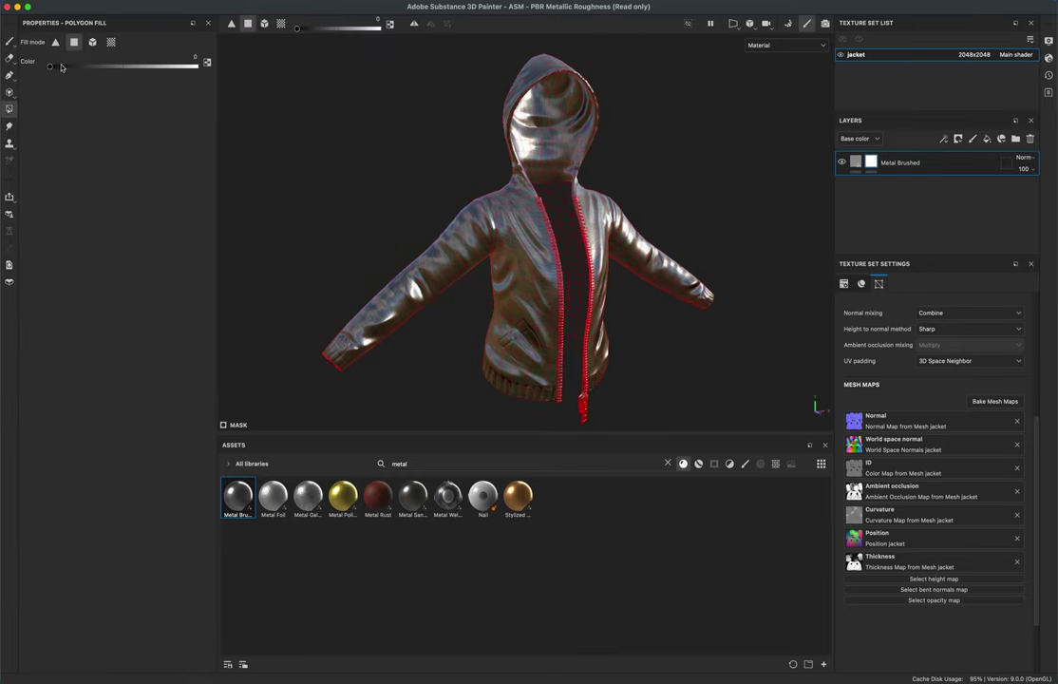
left_click(93, 43)
left_click(516, 222)
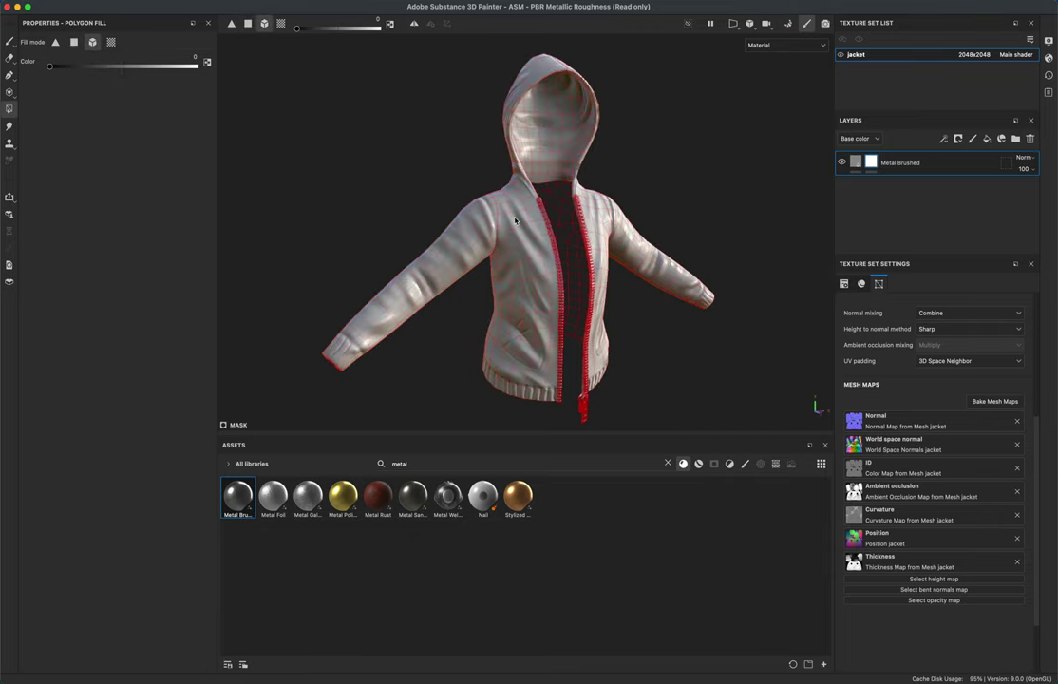
left_click_drag(503, 153, 421, 180, "alt")
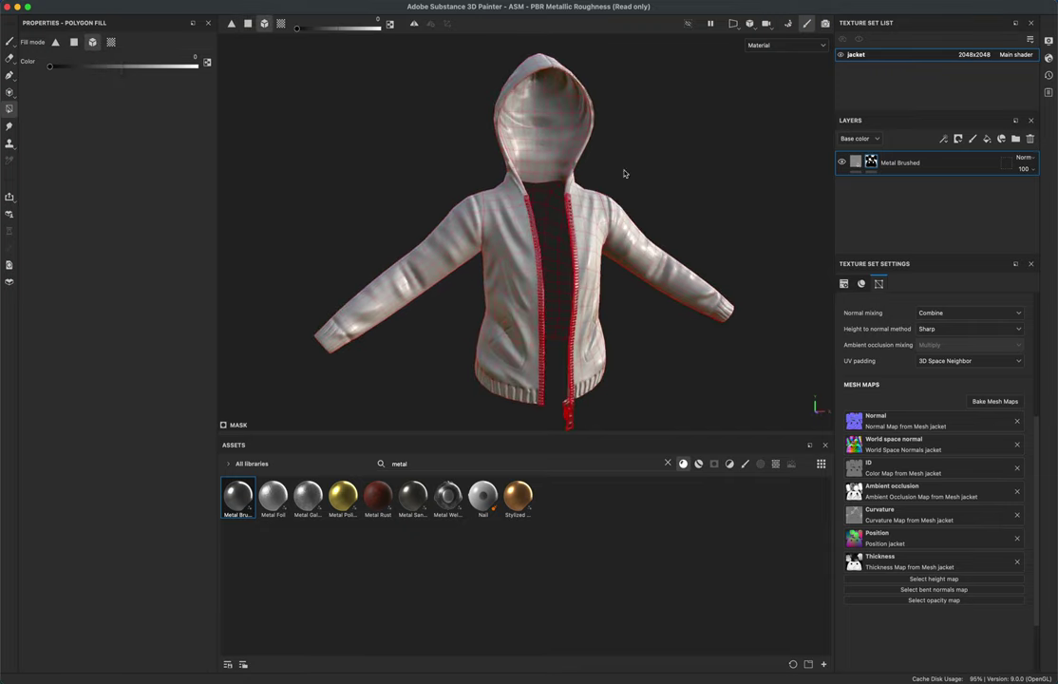
scroll(684, 247, "up", 3)
scroll(685, 249, "up", 2)
left_click_drag(664, 330, 637, 305, "alt")
scroll(785, 237, "down", 3)
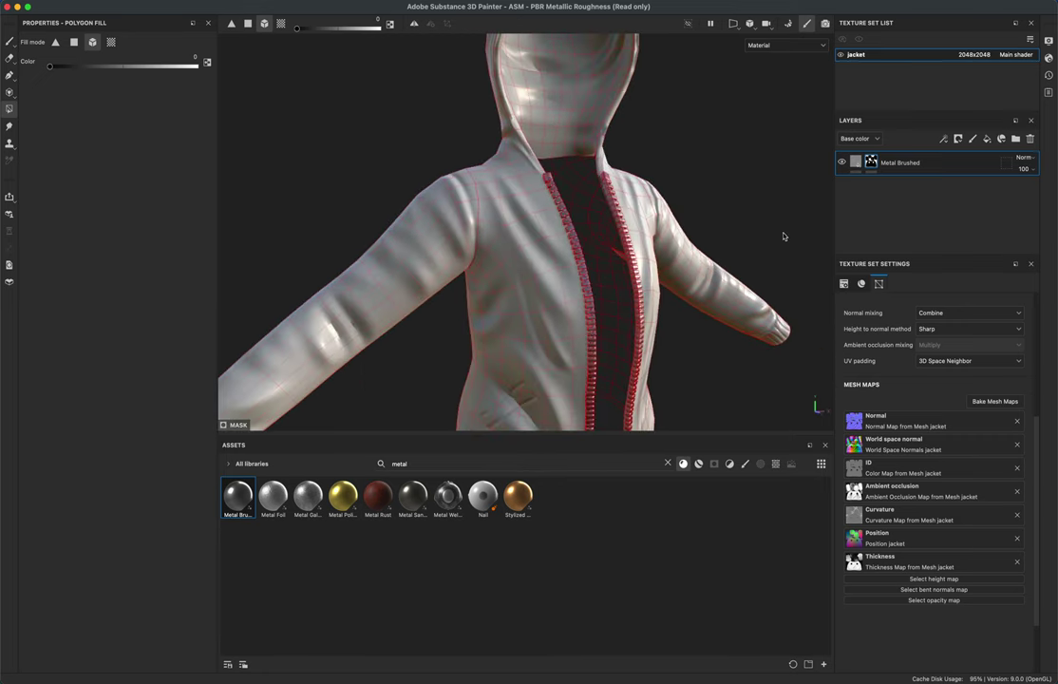
middle_click_drag(764, 243, 685, 138, "alt")
left_click_drag(691, 300, 707, 322, "alt")
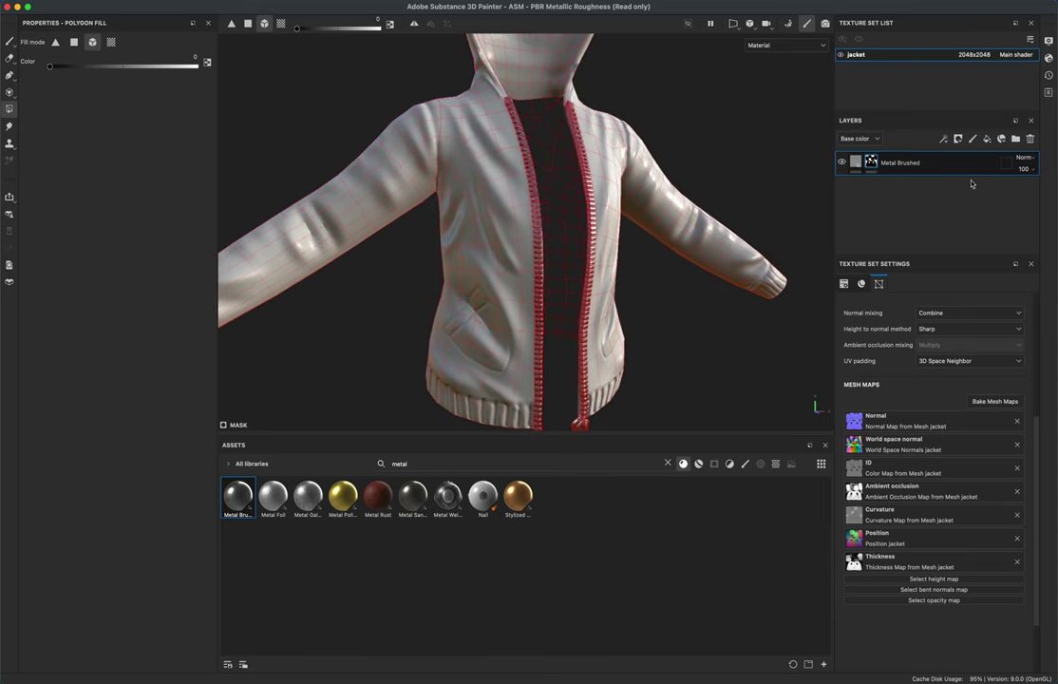